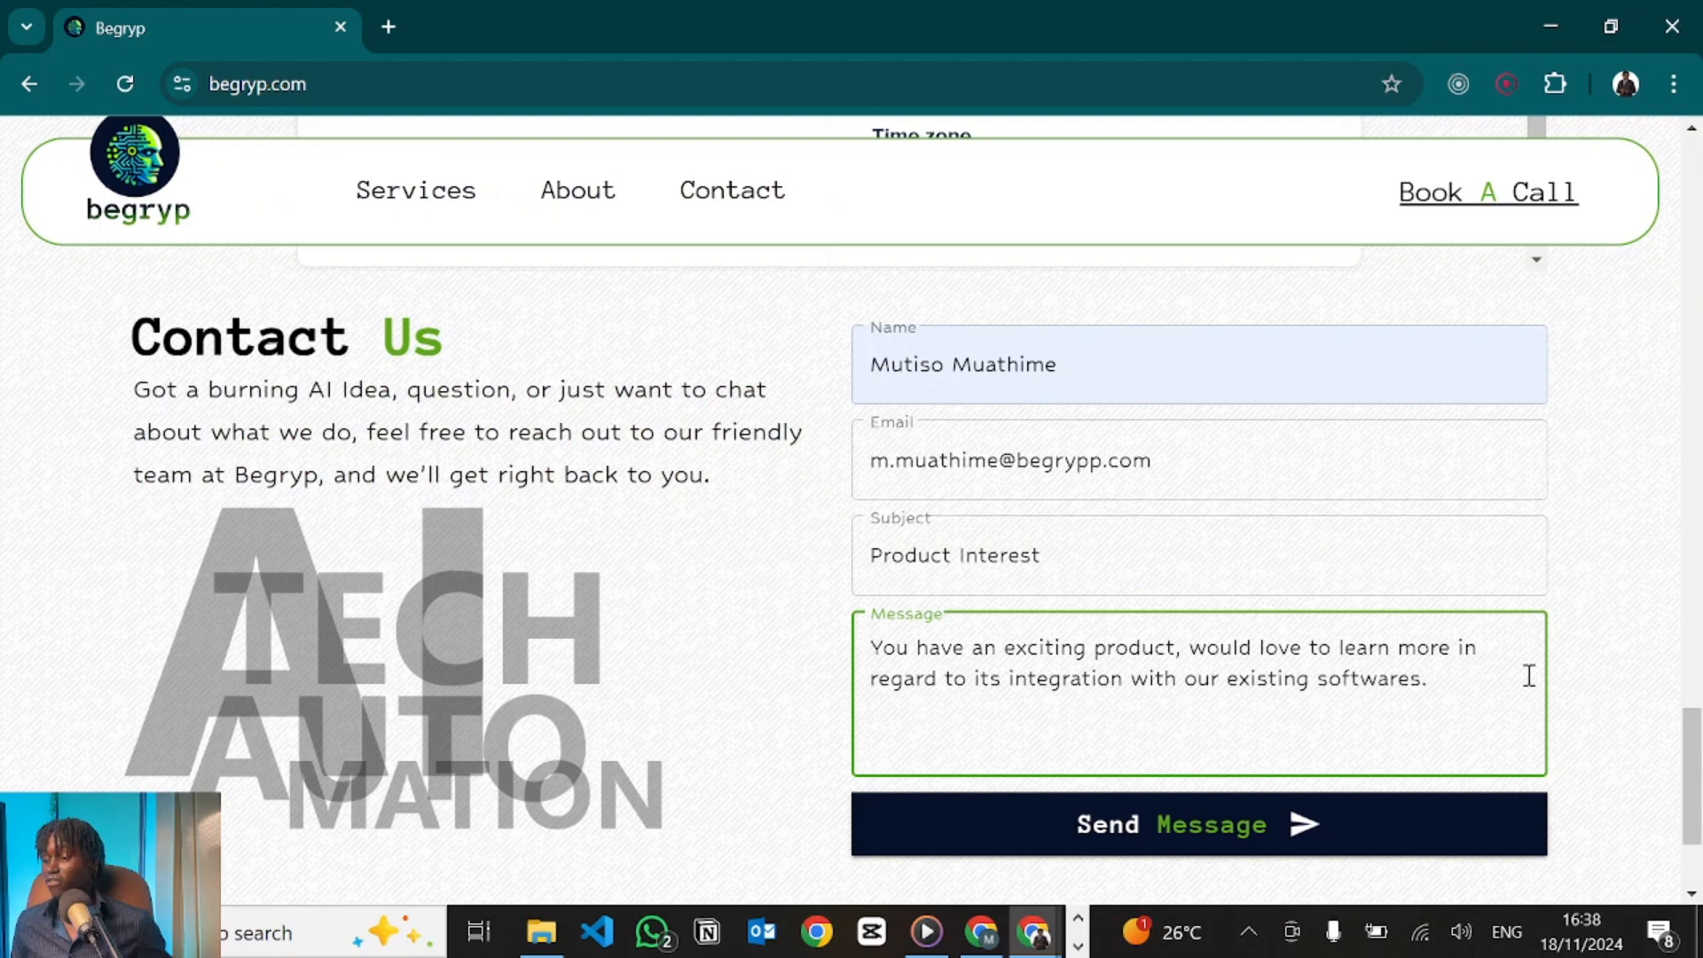
Send the filled-in begryp.com Contact Us form with the software-integration Product Interest enquiry.
{"action": "left_click", "coordinate": [1115, 850]}
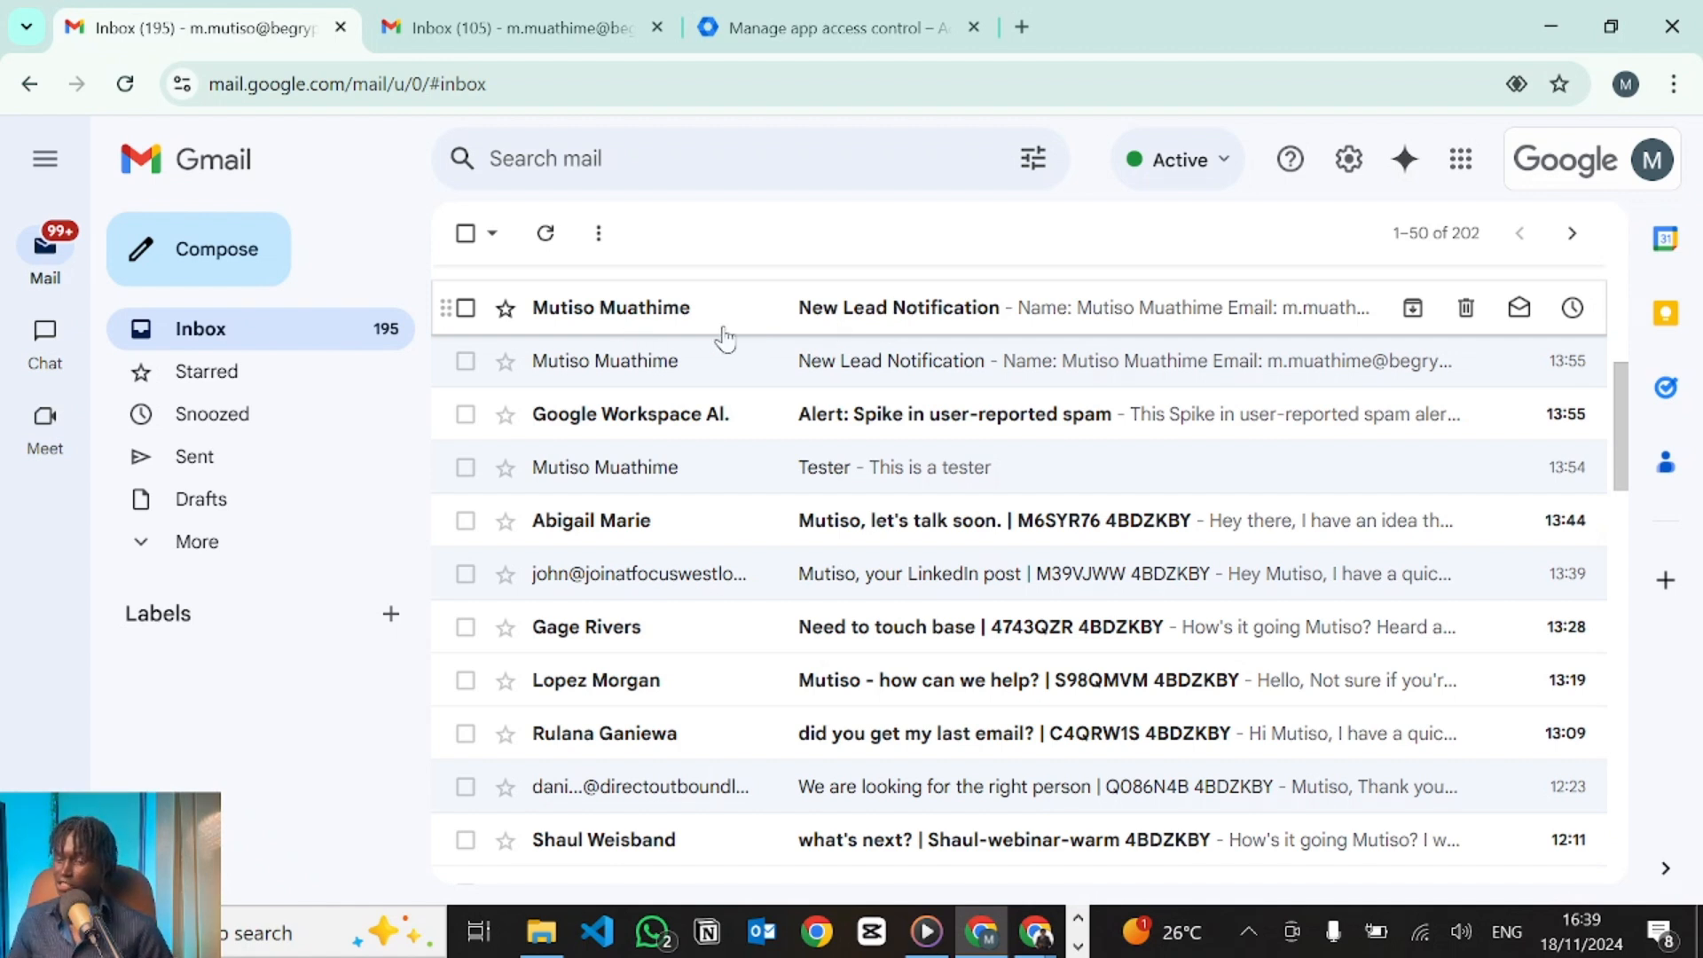
Open the top unread 'New Lead Notification' email to view the submitted lead details.
{"action": "left_click", "coordinate": [909, 329]}
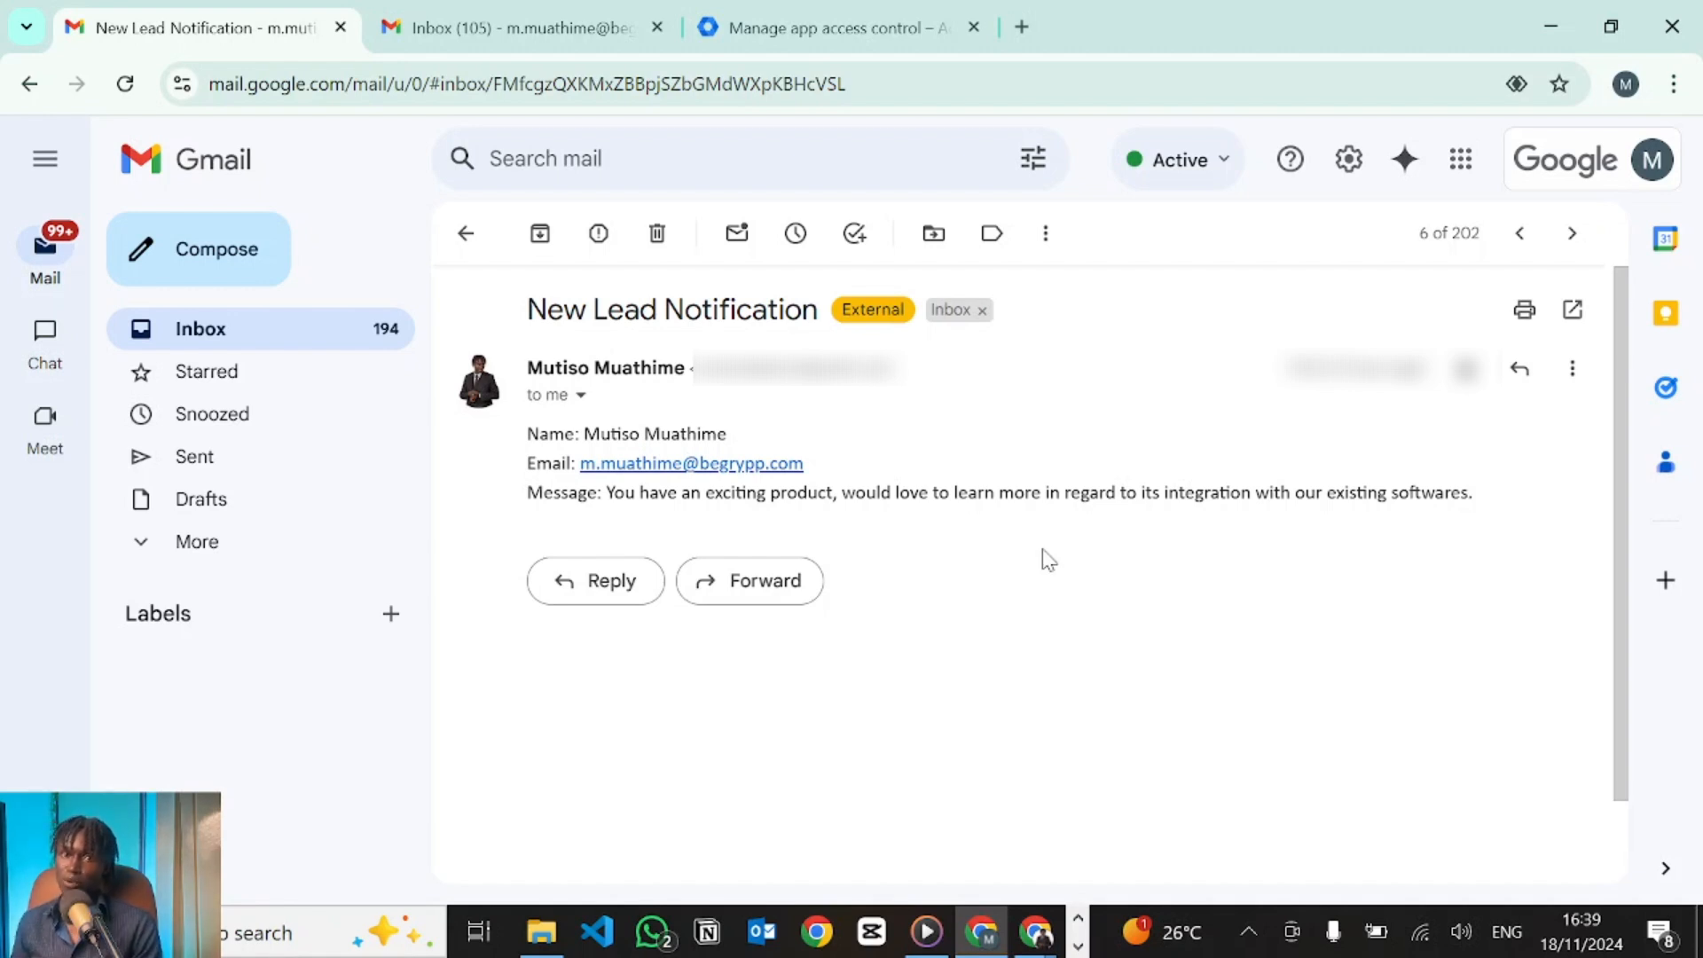
Show the second mailbox's full auto-reply confirming receipt, then start a blank Make scenario.
{"action": "key", "text": "ctrl+Tab"}
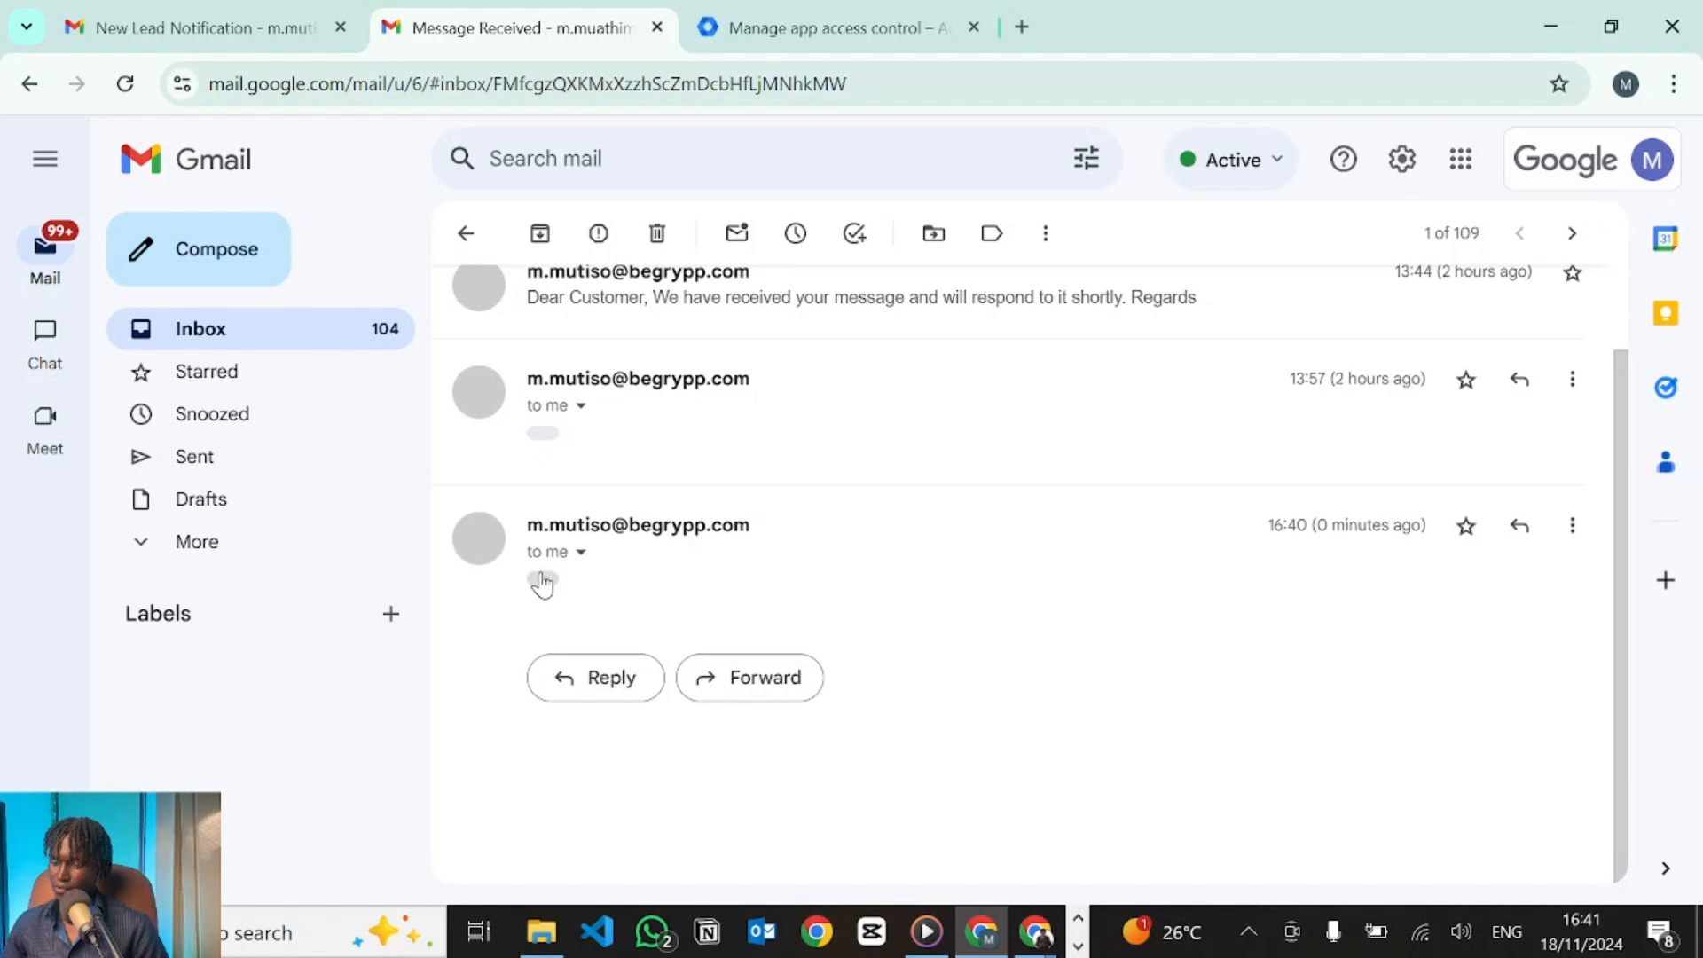
{"action": "left_click", "coordinate": [543, 583]}
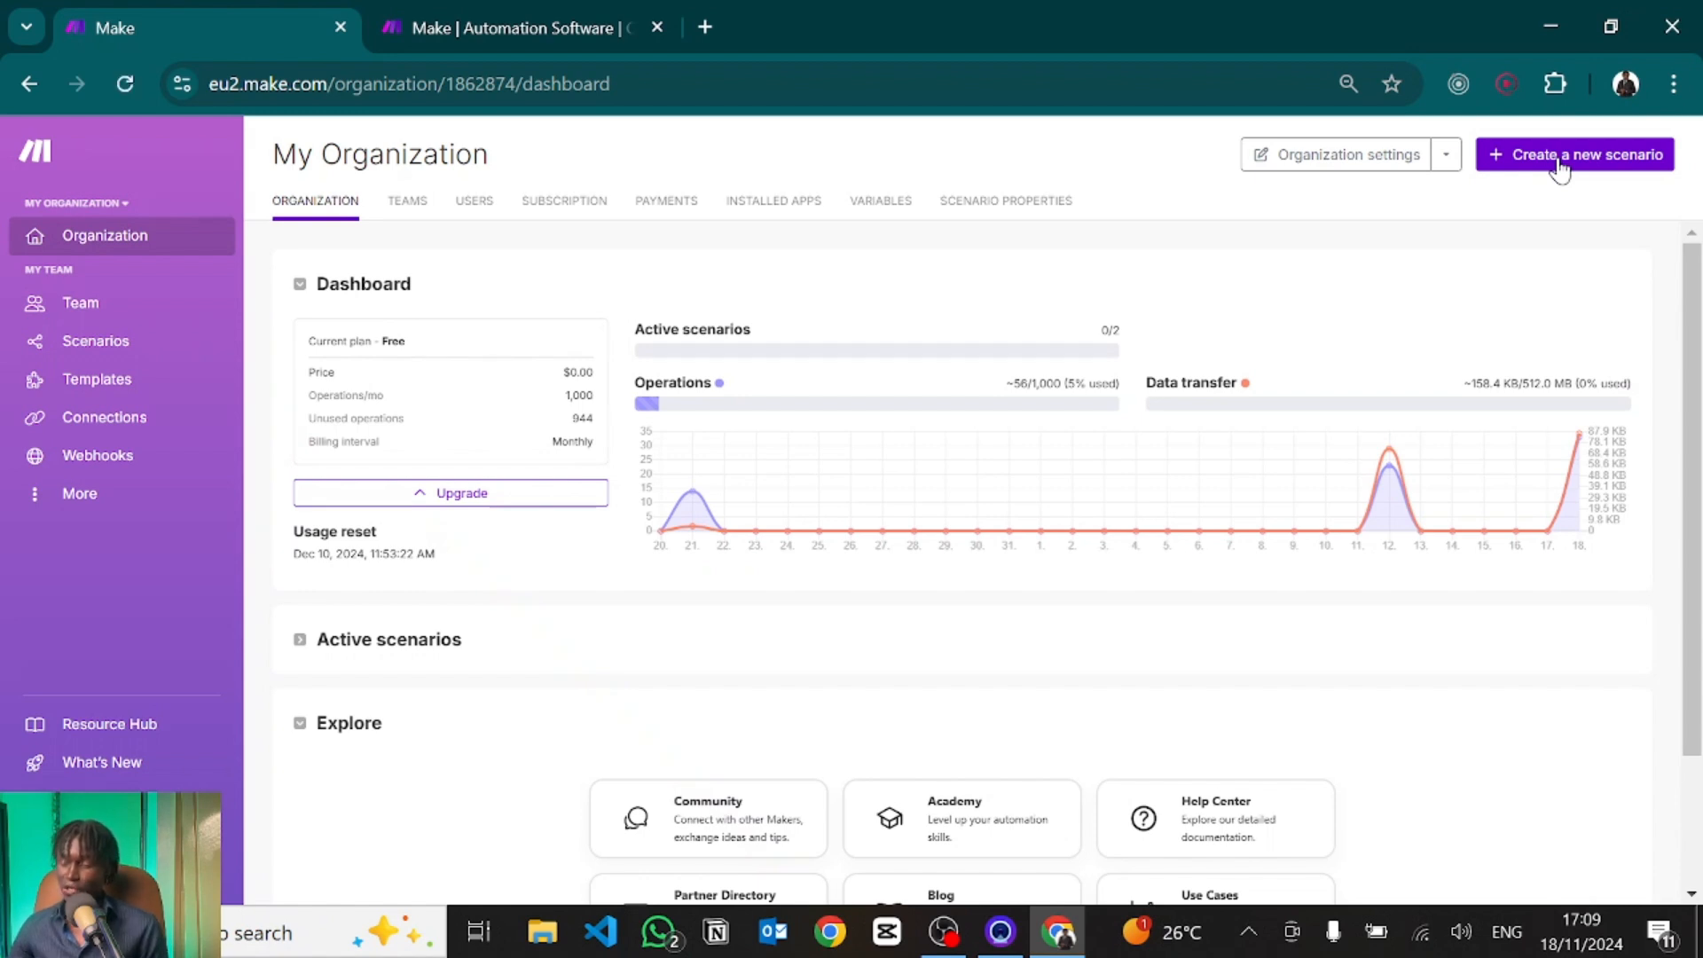
{"action": "left_click", "coordinate": [1560, 156]}
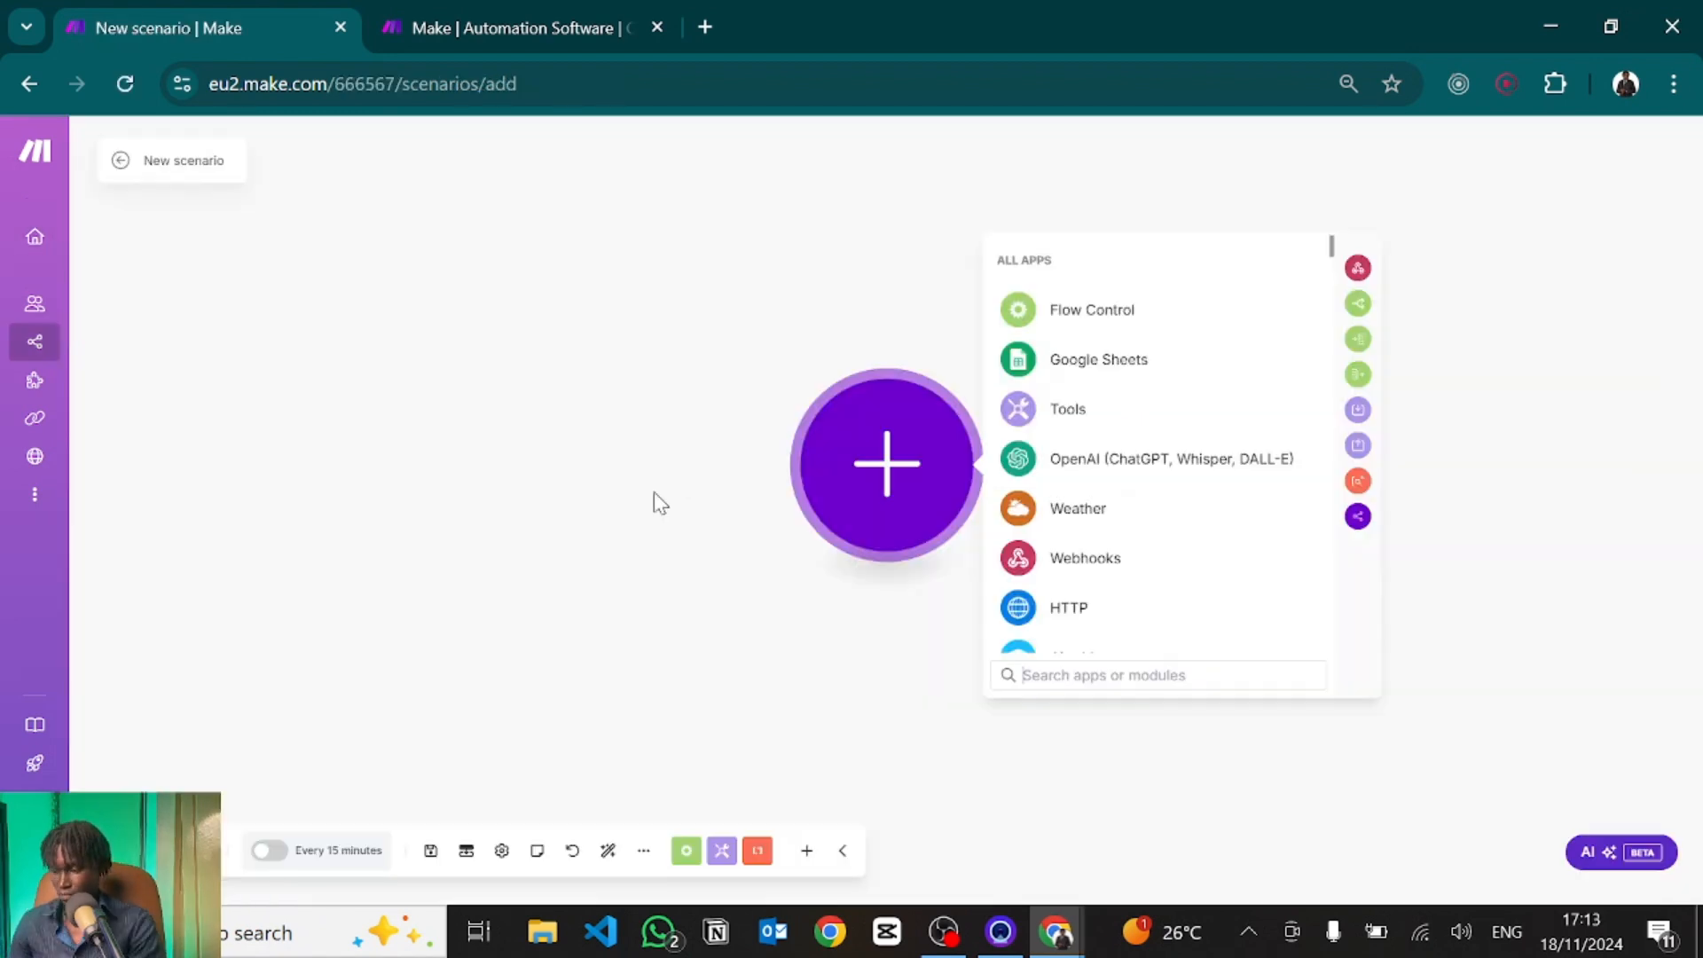
{"action": "left_click_drag", "start_coordinate": [590, 475], "coordinate": [367, 446]}
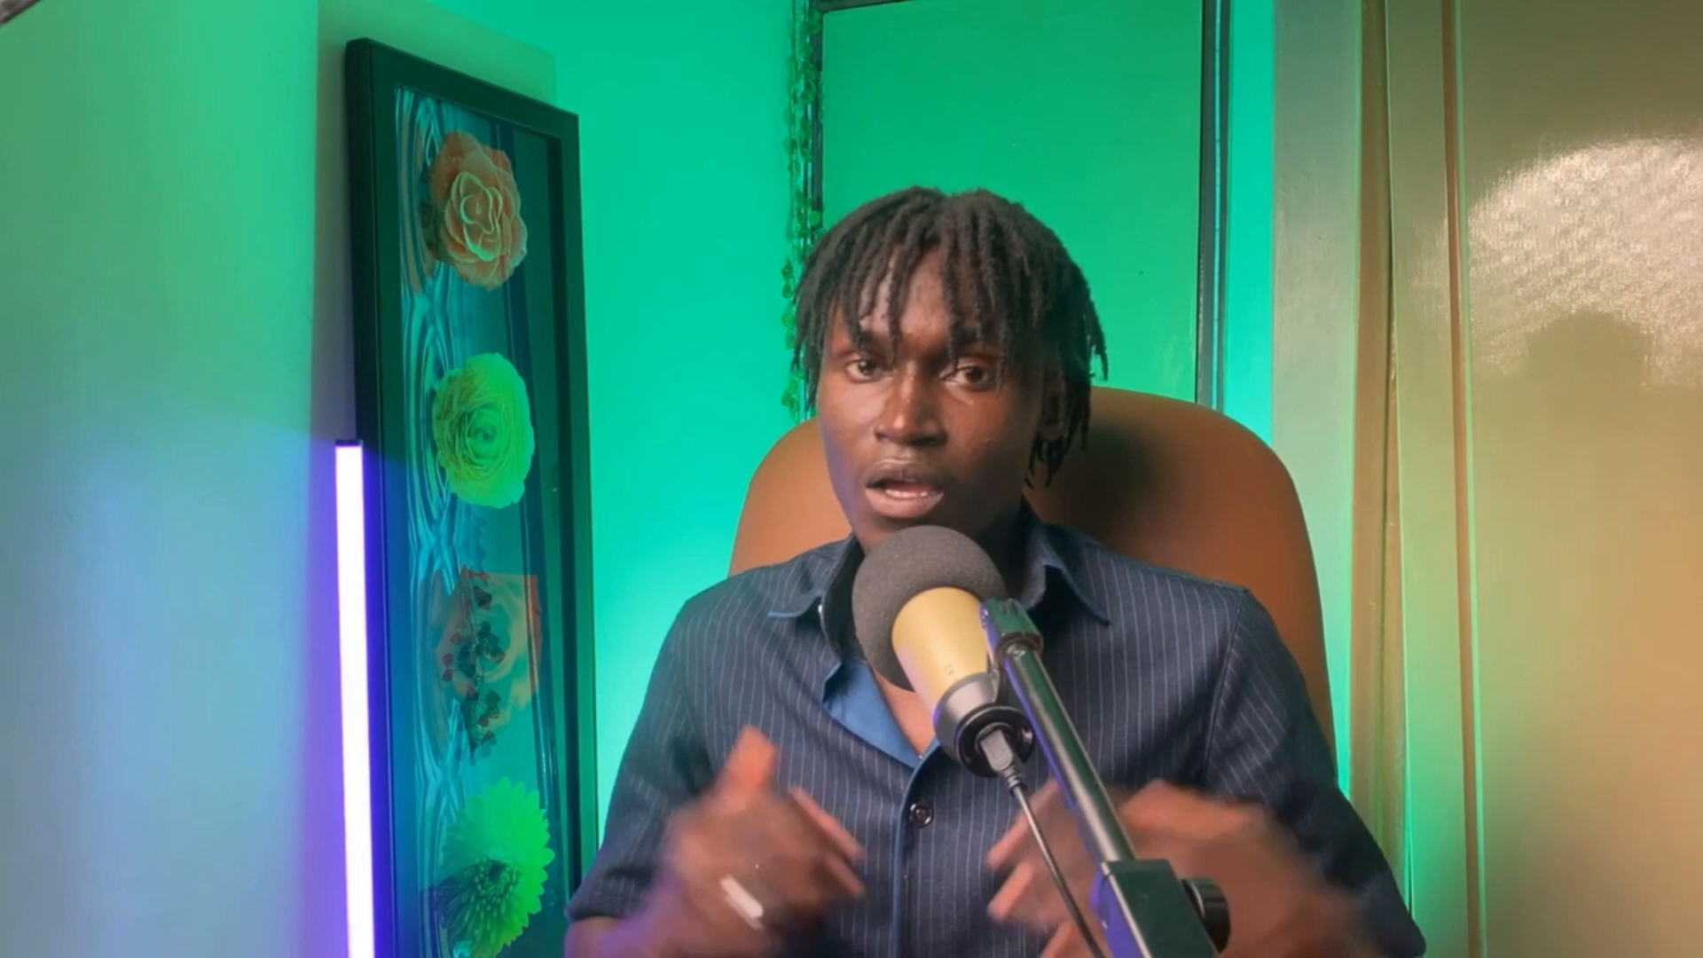
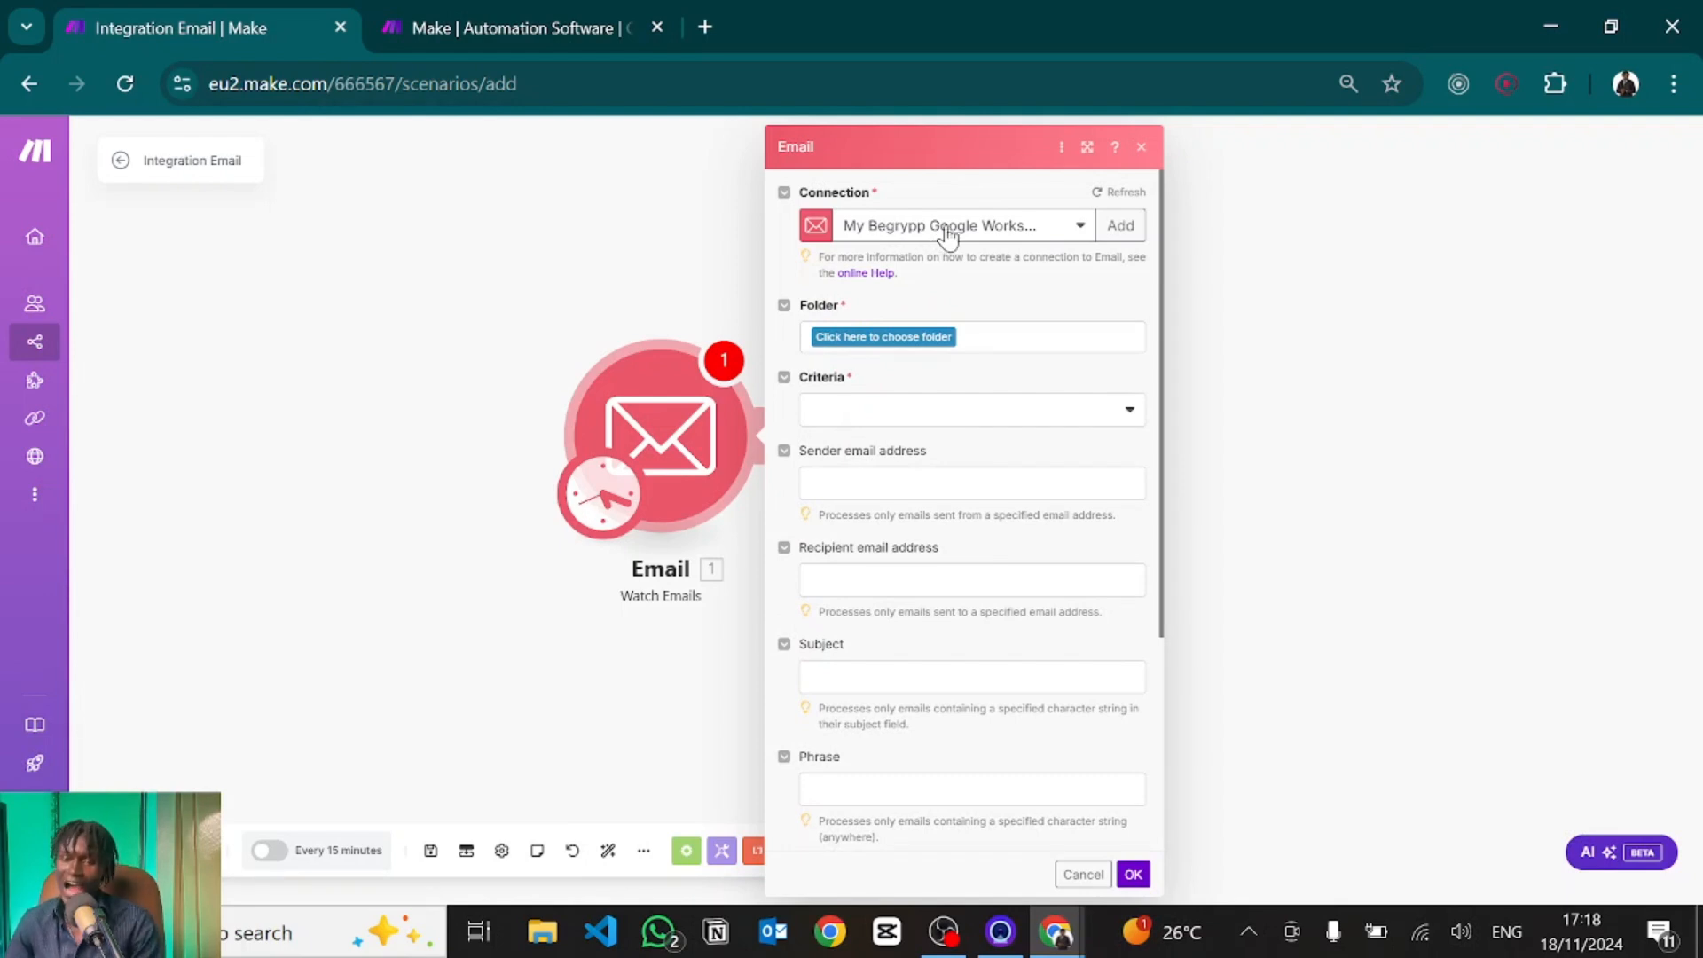
Start a Google Restricted email connection and open its custom OAuth client guide in a new tab.
{"action": "left_click", "coordinate": [1123, 227]}
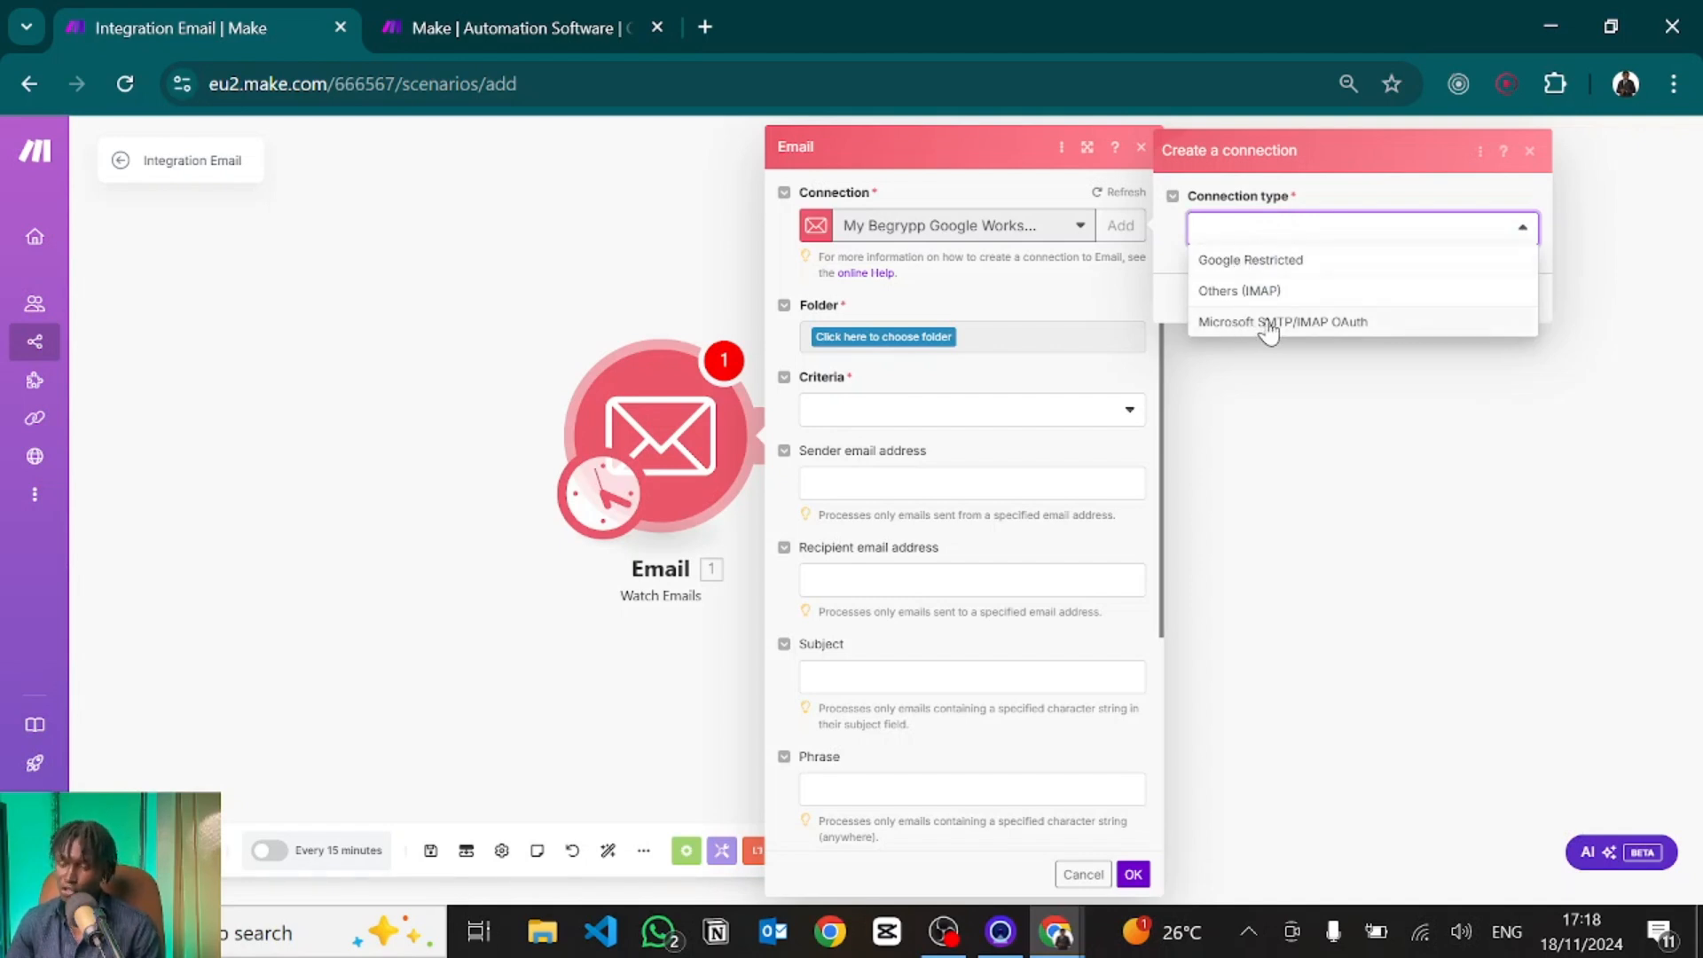
{"action": "left_click", "coordinate": [1269, 261]}
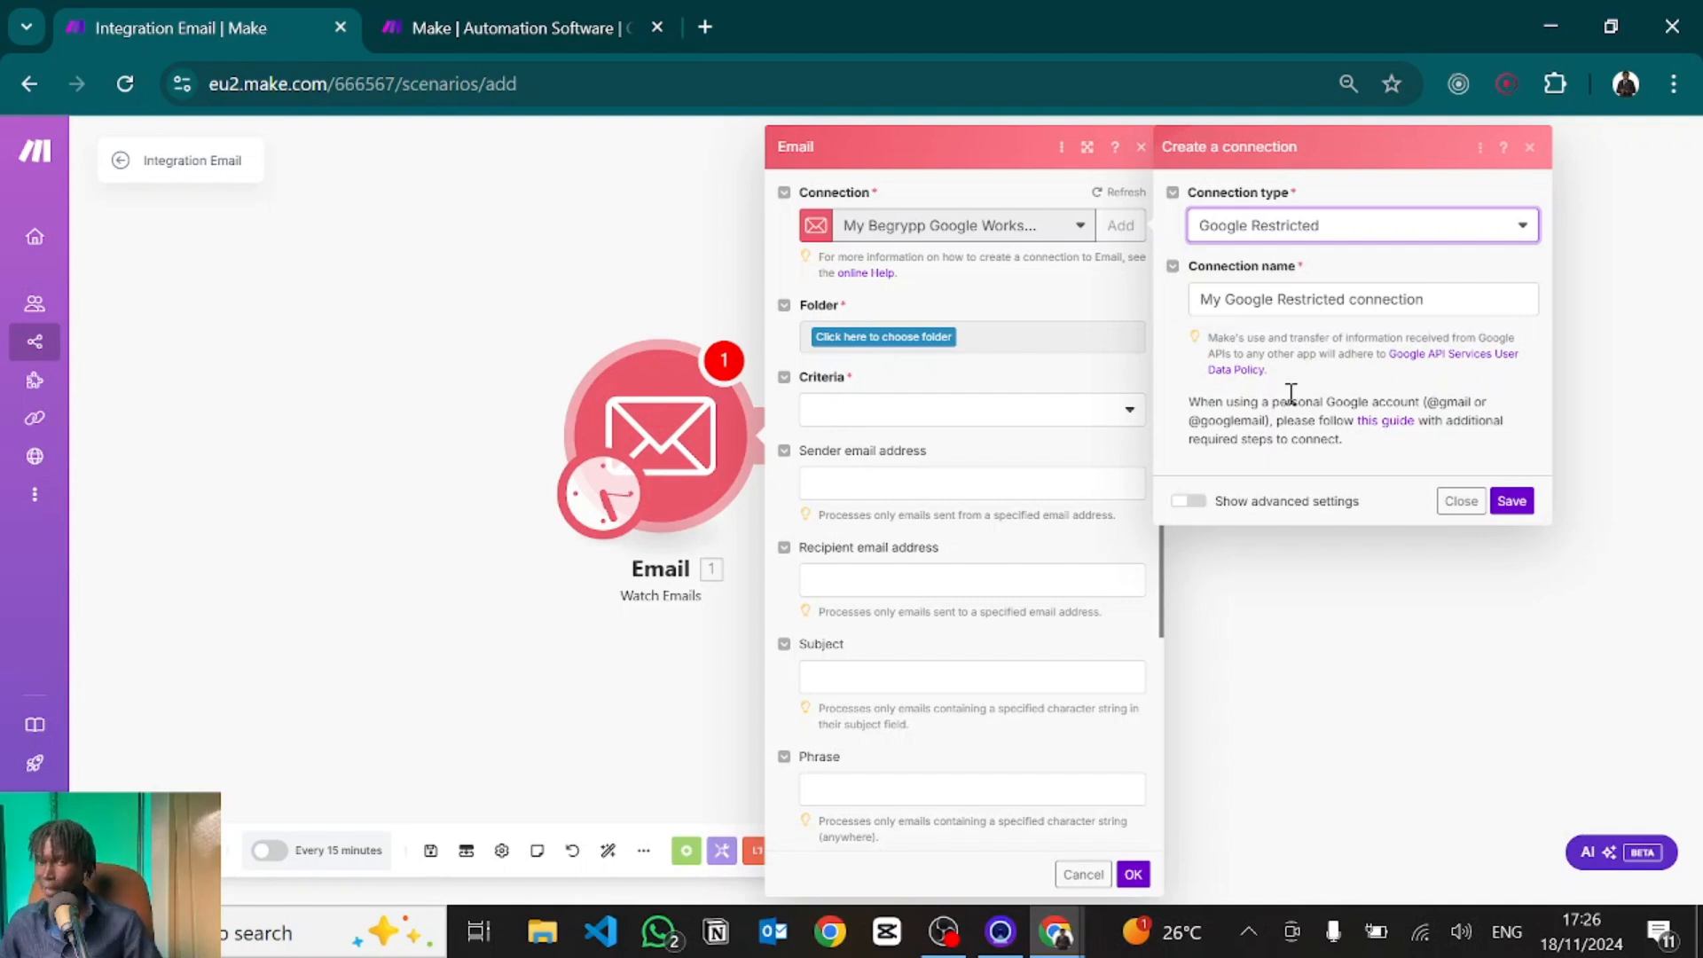
{"action": "left_click", "coordinate": [1396, 435]}
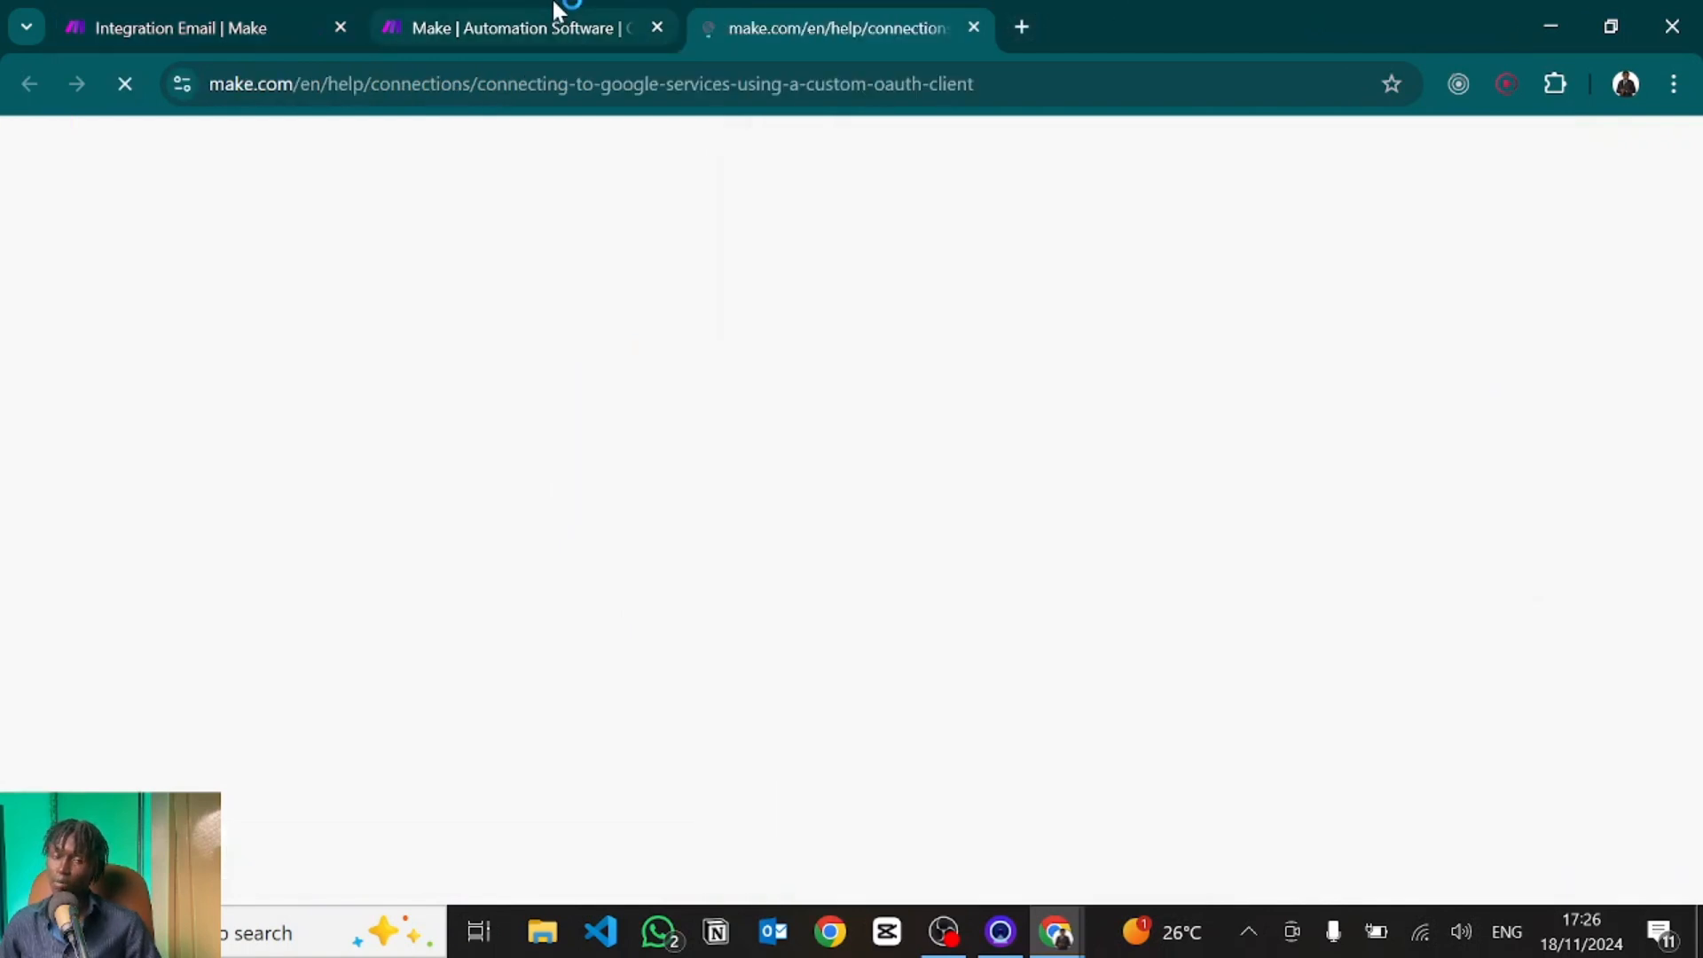
{"action": "left_click", "coordinate": [257, 23]}
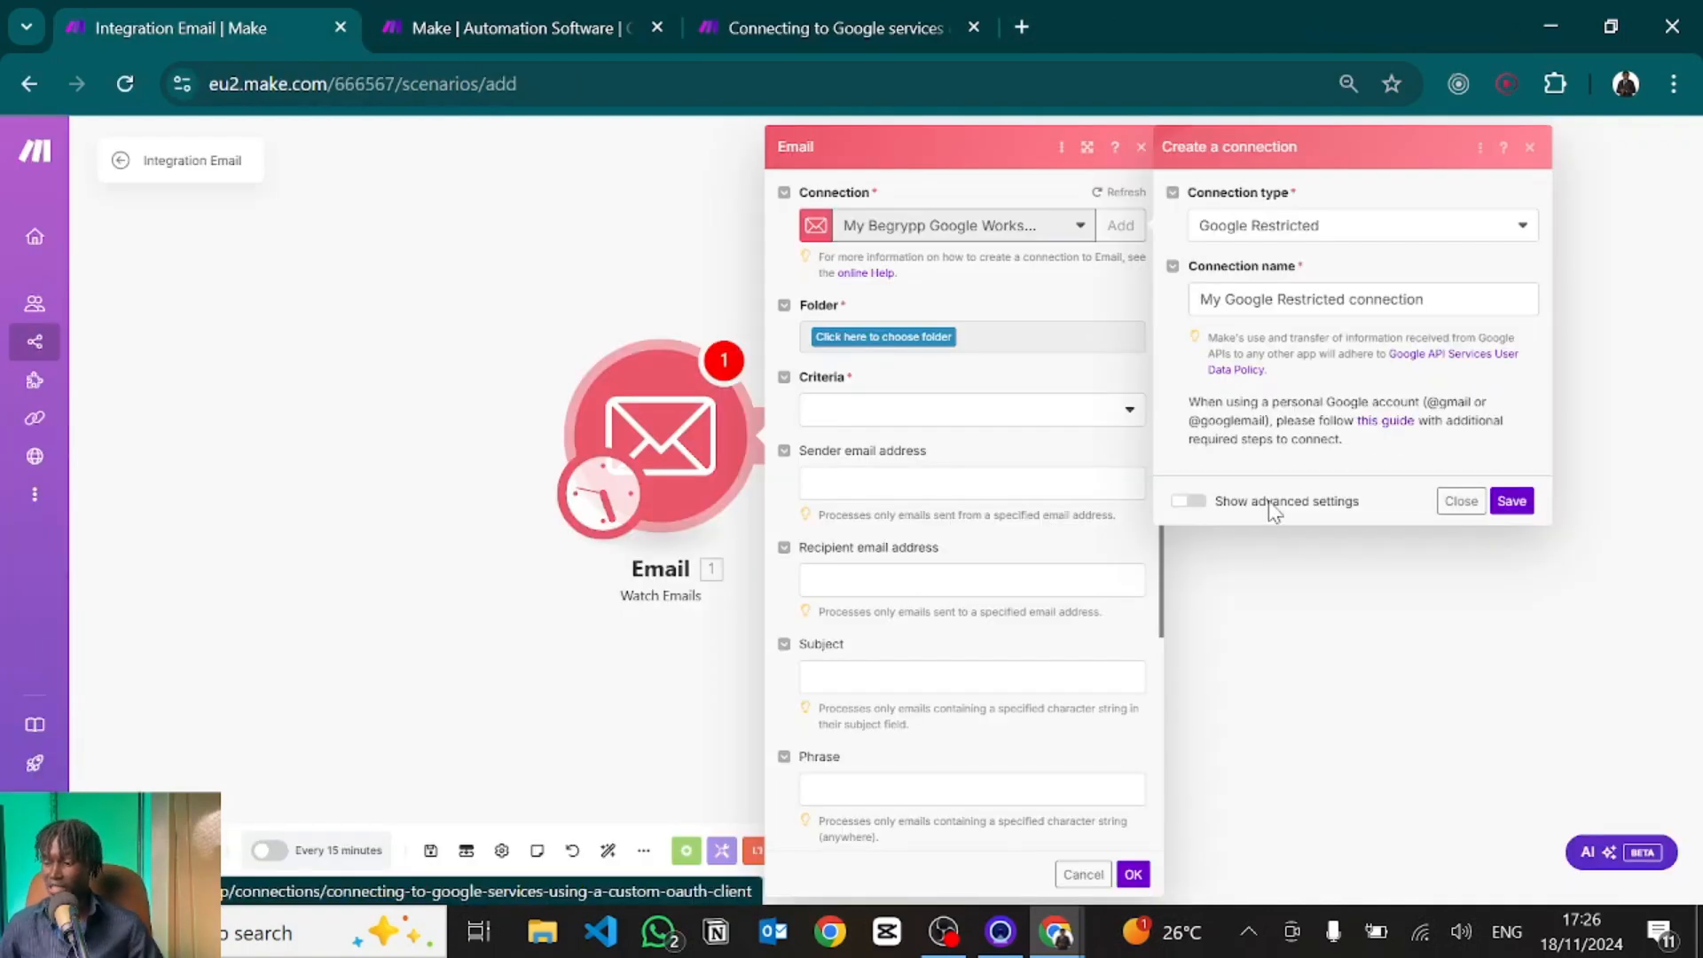
Reveal the advanced client ID and secret fields, then close the connection panel unsaved.
{"action": "left_click", "coordinate": [1193, 506]}
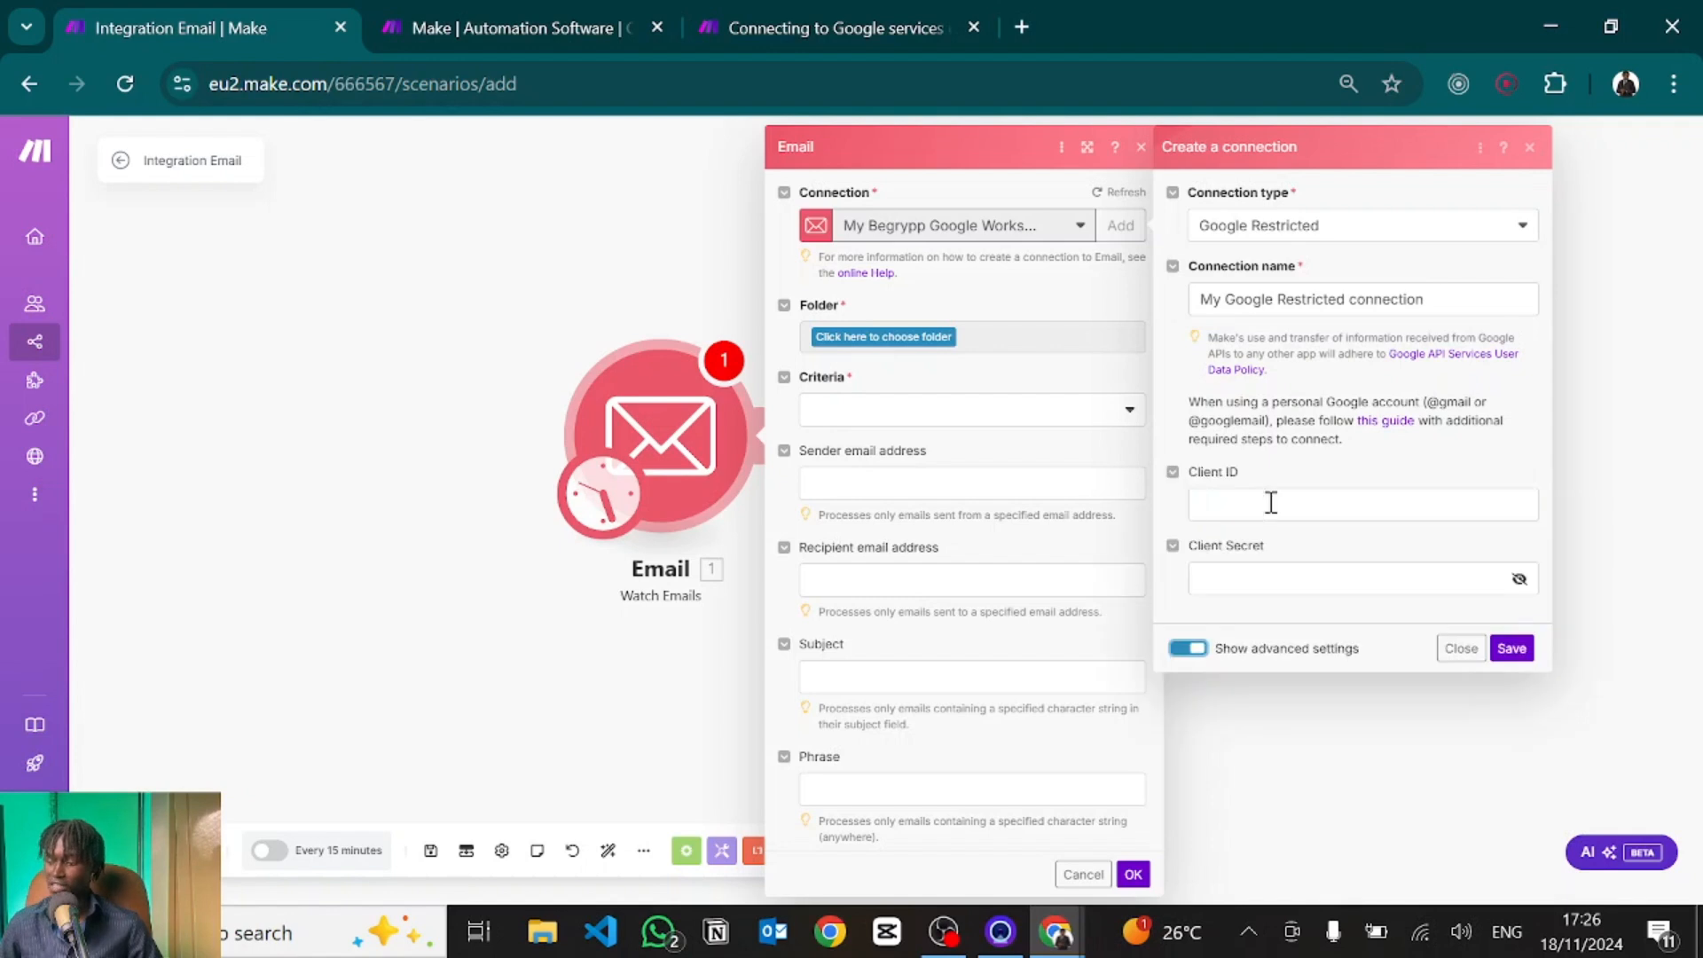
{"action": "left_click", "coordinate": [1235, 499]}
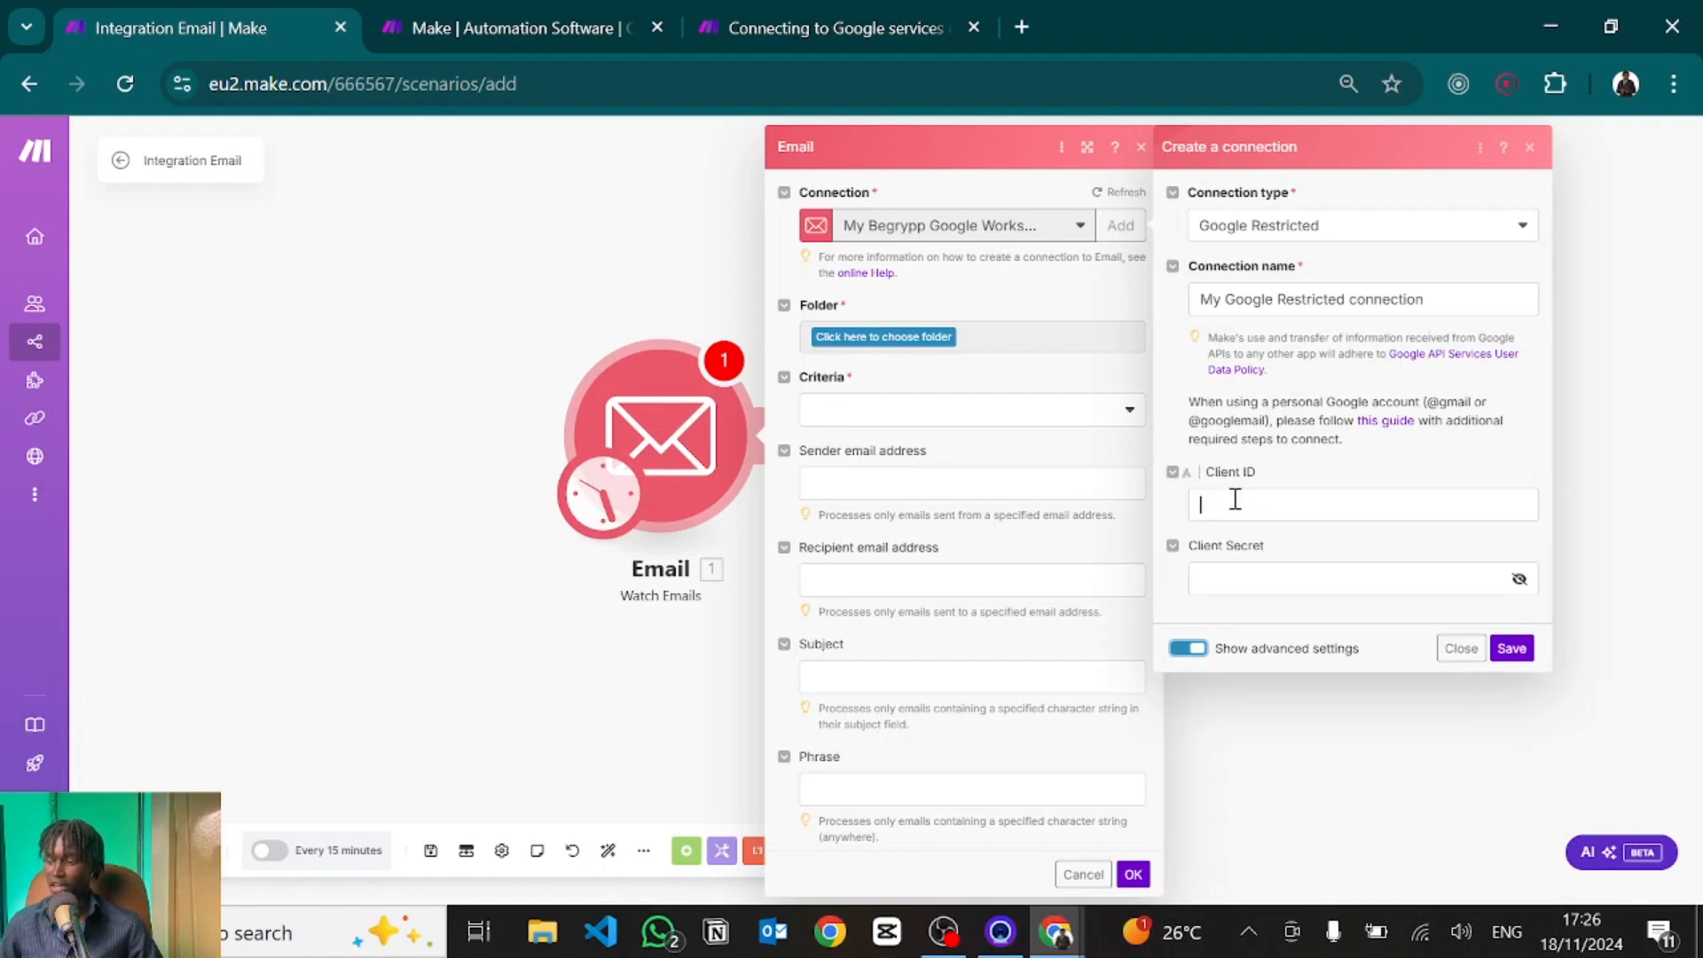
{"action": "left_click", "coordinate": [1207, 577]}
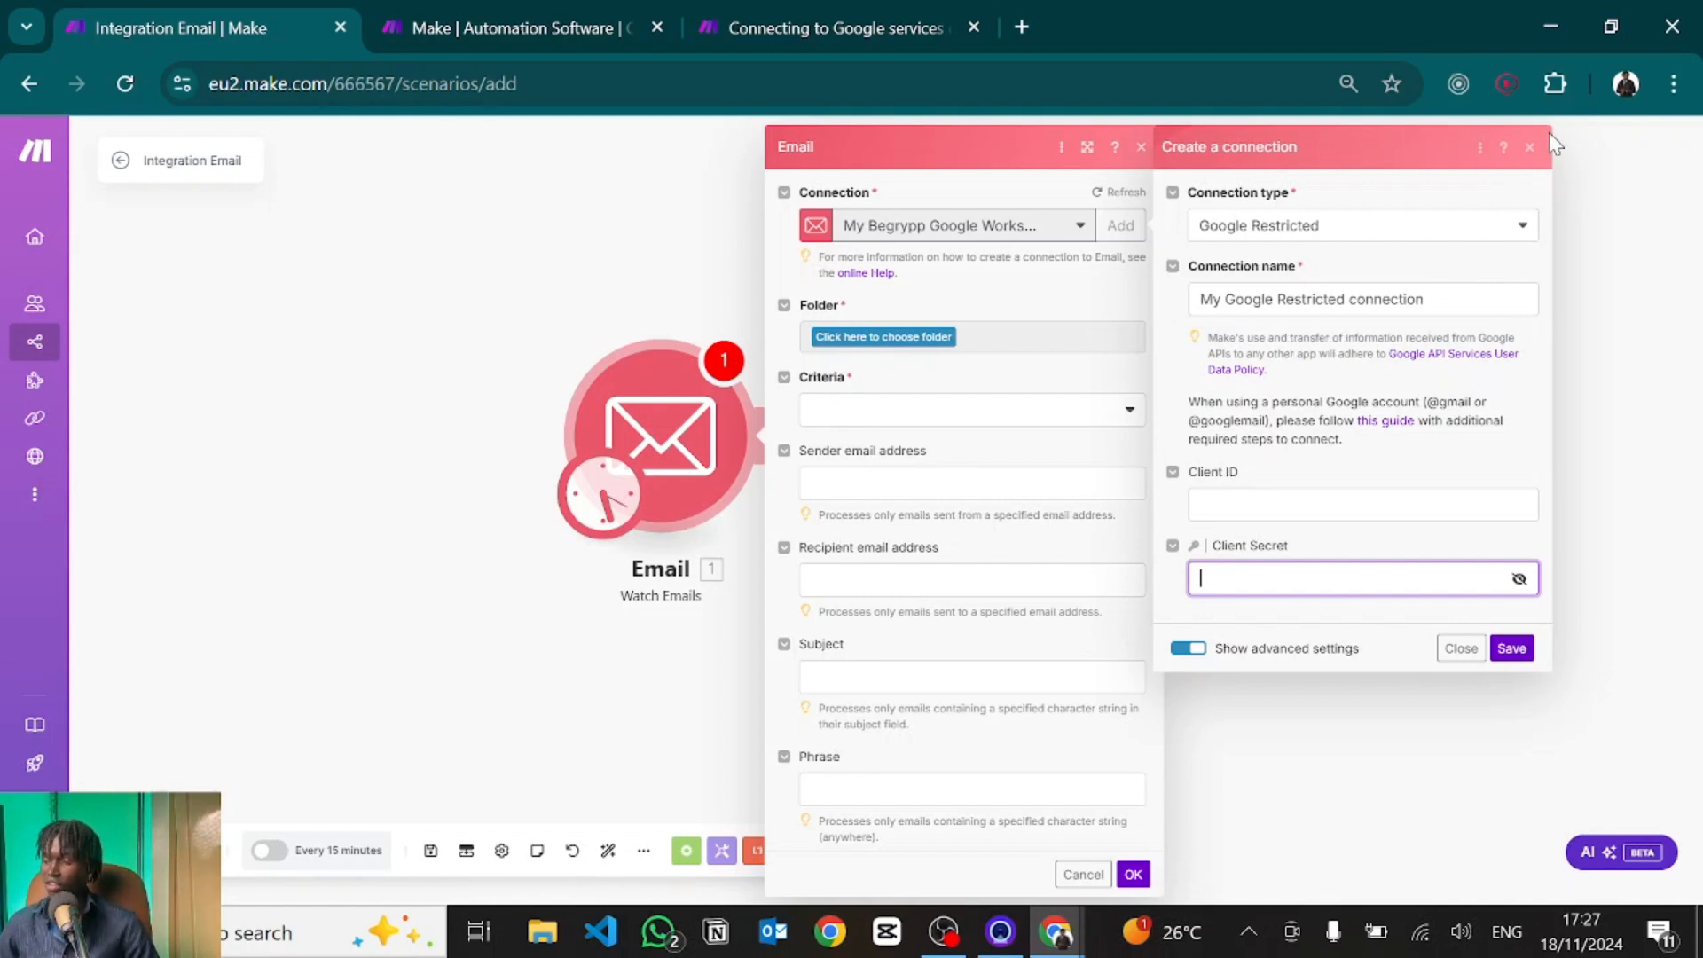
{"action": "left_click", "coordinate": [1529, 149]}
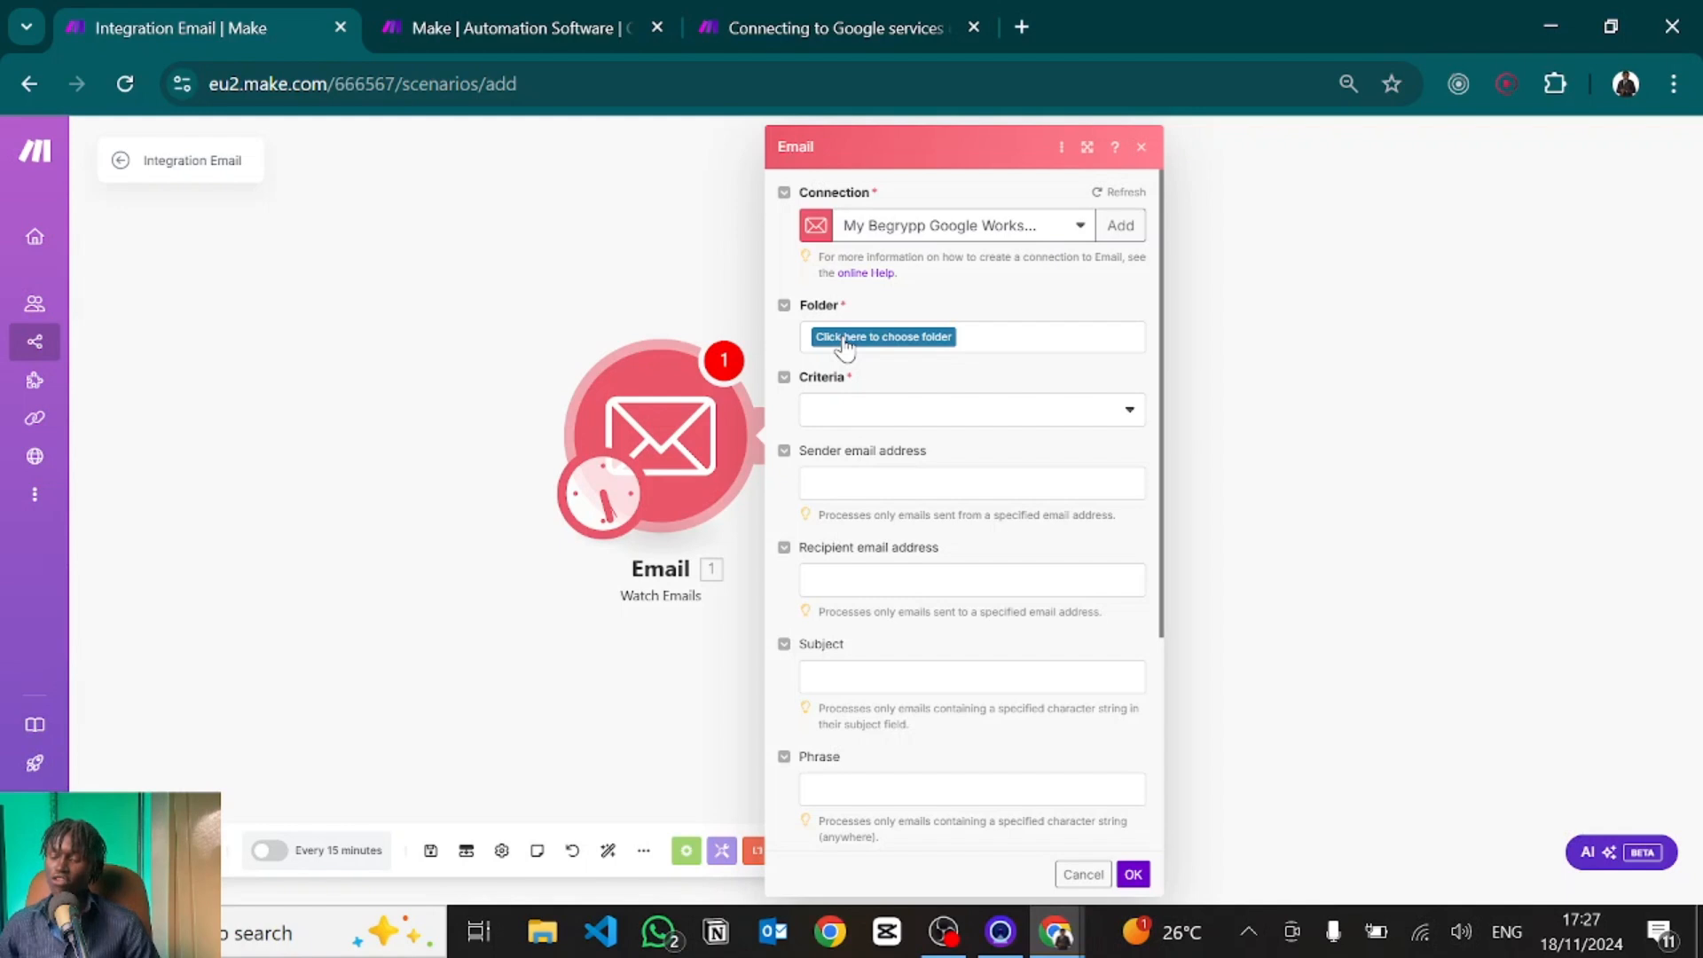
Set the Email trigger to watch the INBOX folder with All emails criteria.
{"action": "left_click", "coordinate": [843, 345]}
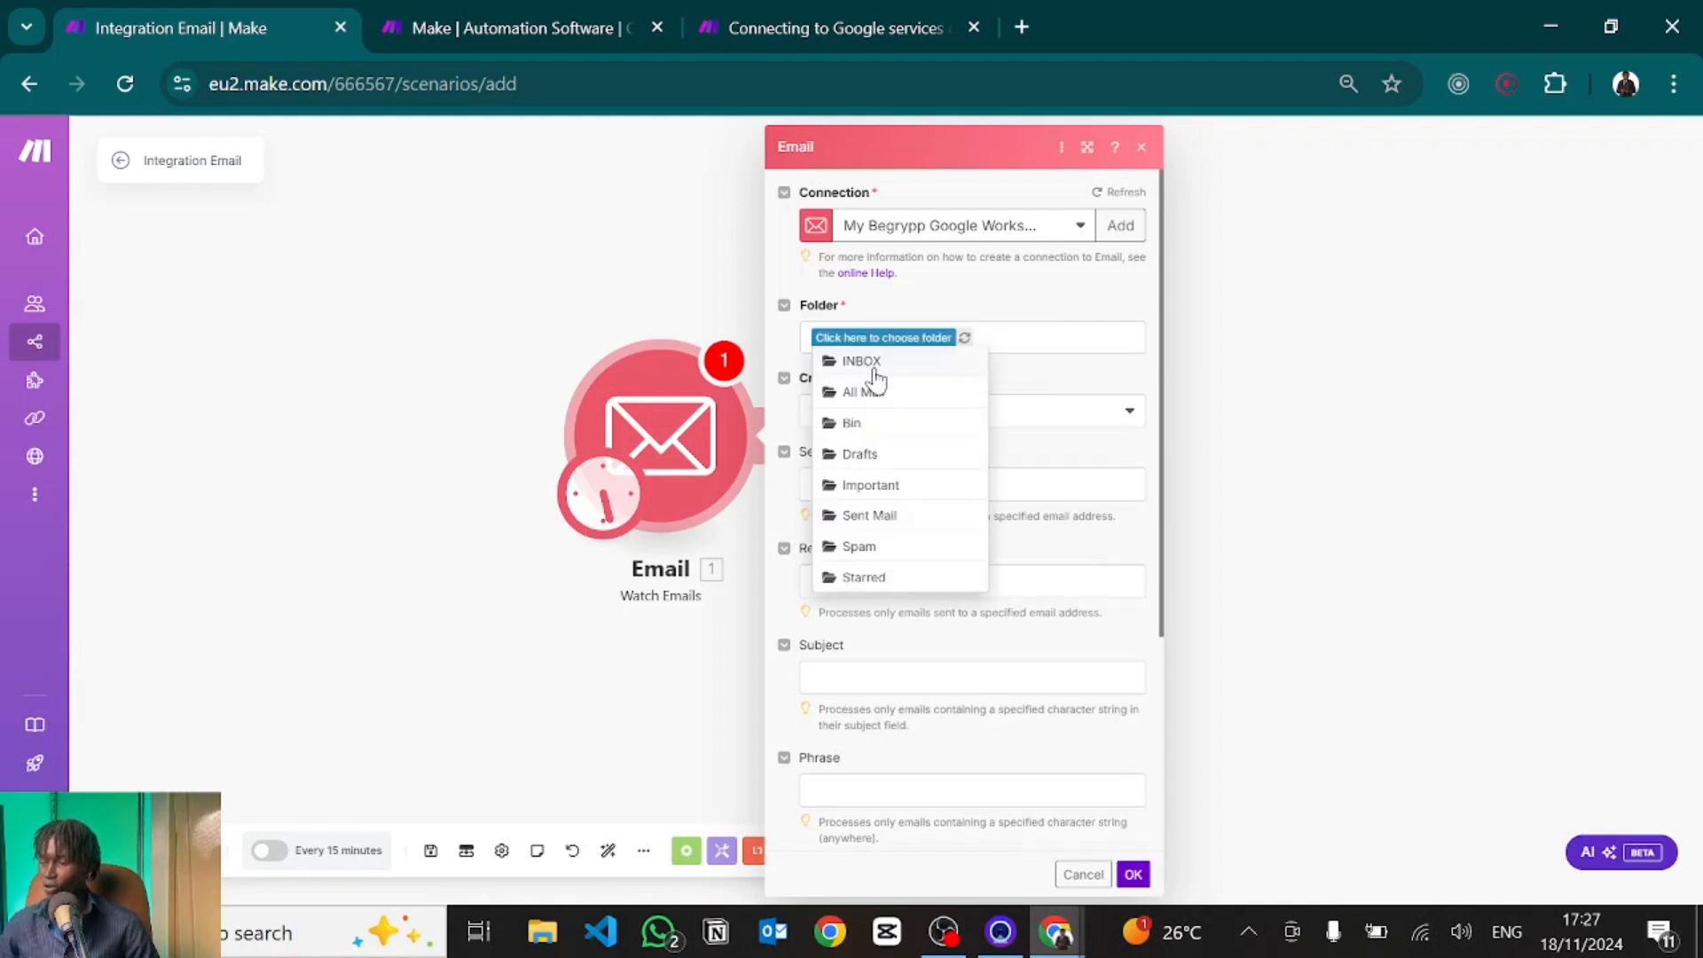
{"action": "left_click", "coordinate": [862, 362]}
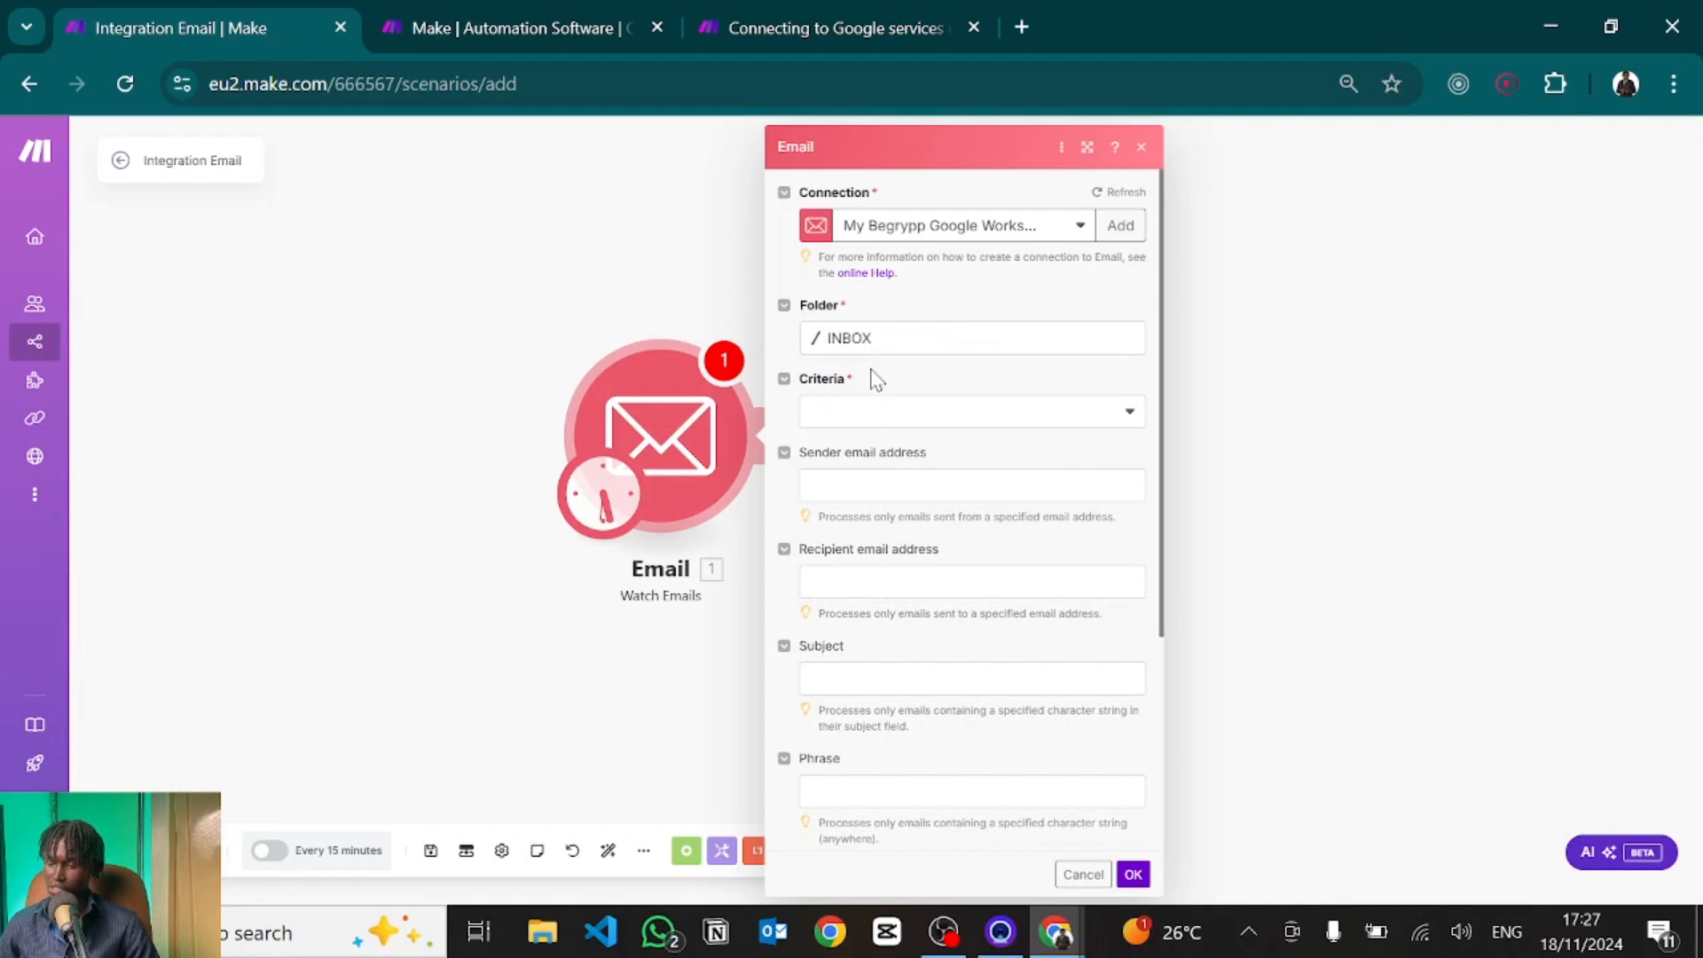
{"action": "left_click", "coordinate": [867, 424]}
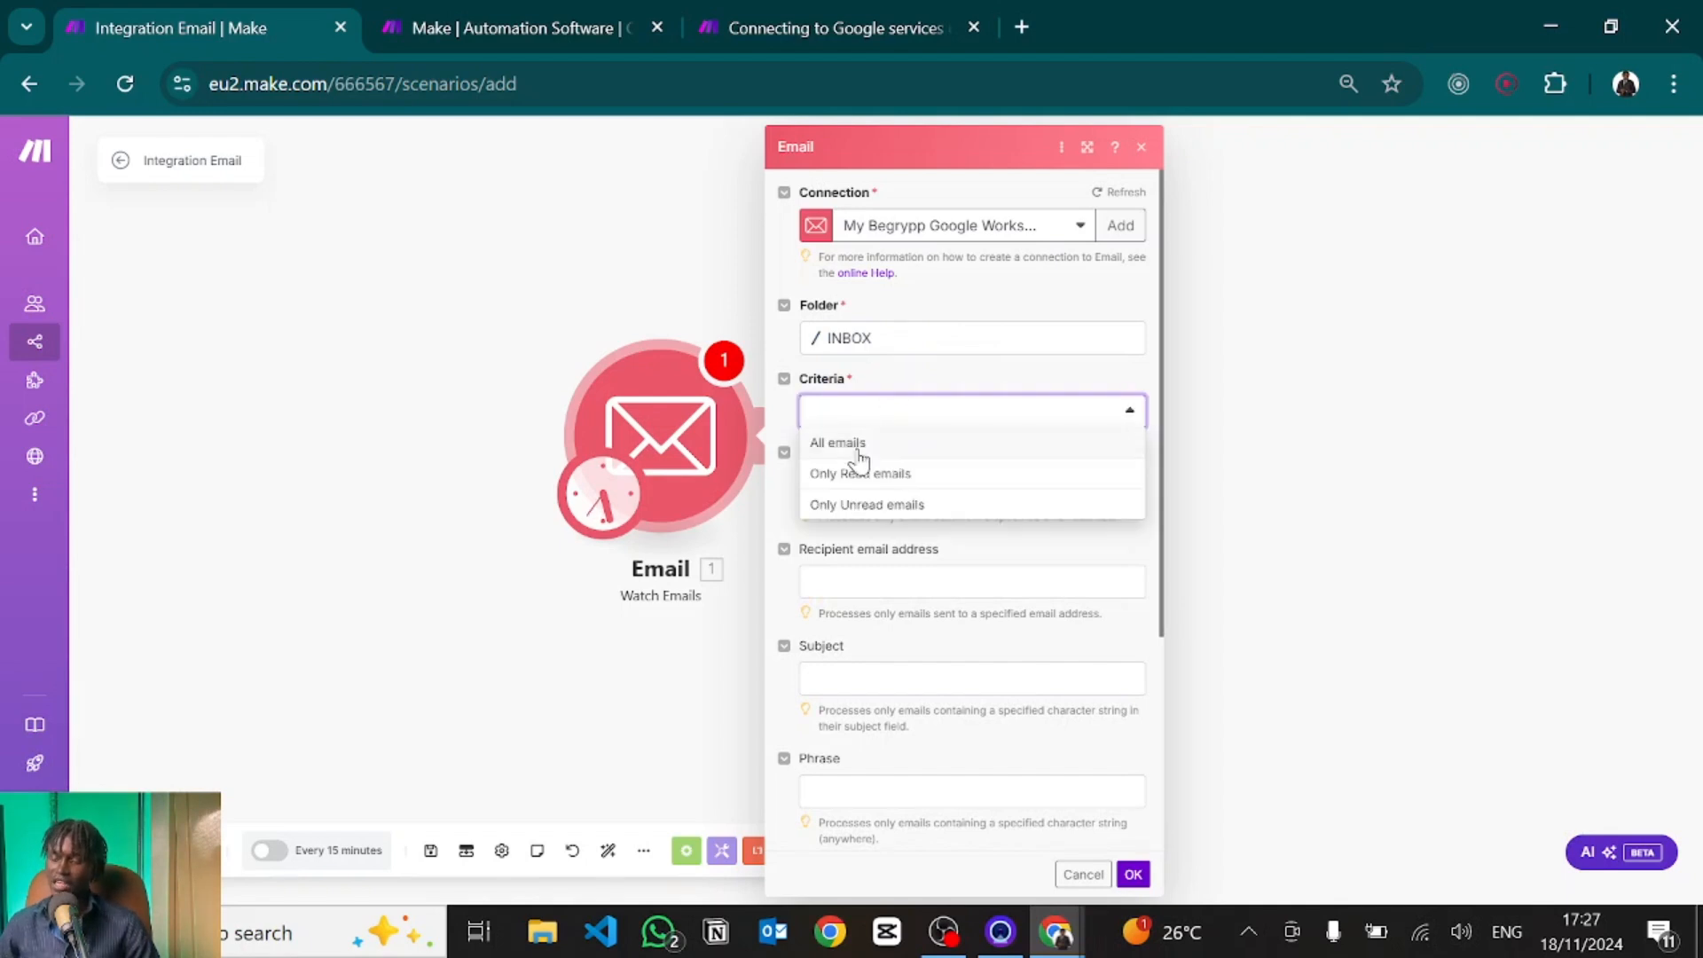
{"action": "left_click", "coordinate": [857, 445]}
Leave sender and recipient filters empty and set the subject filter to 'New Lead Notification'.
{"action": "left_click", "coordinate": [927, 484]}
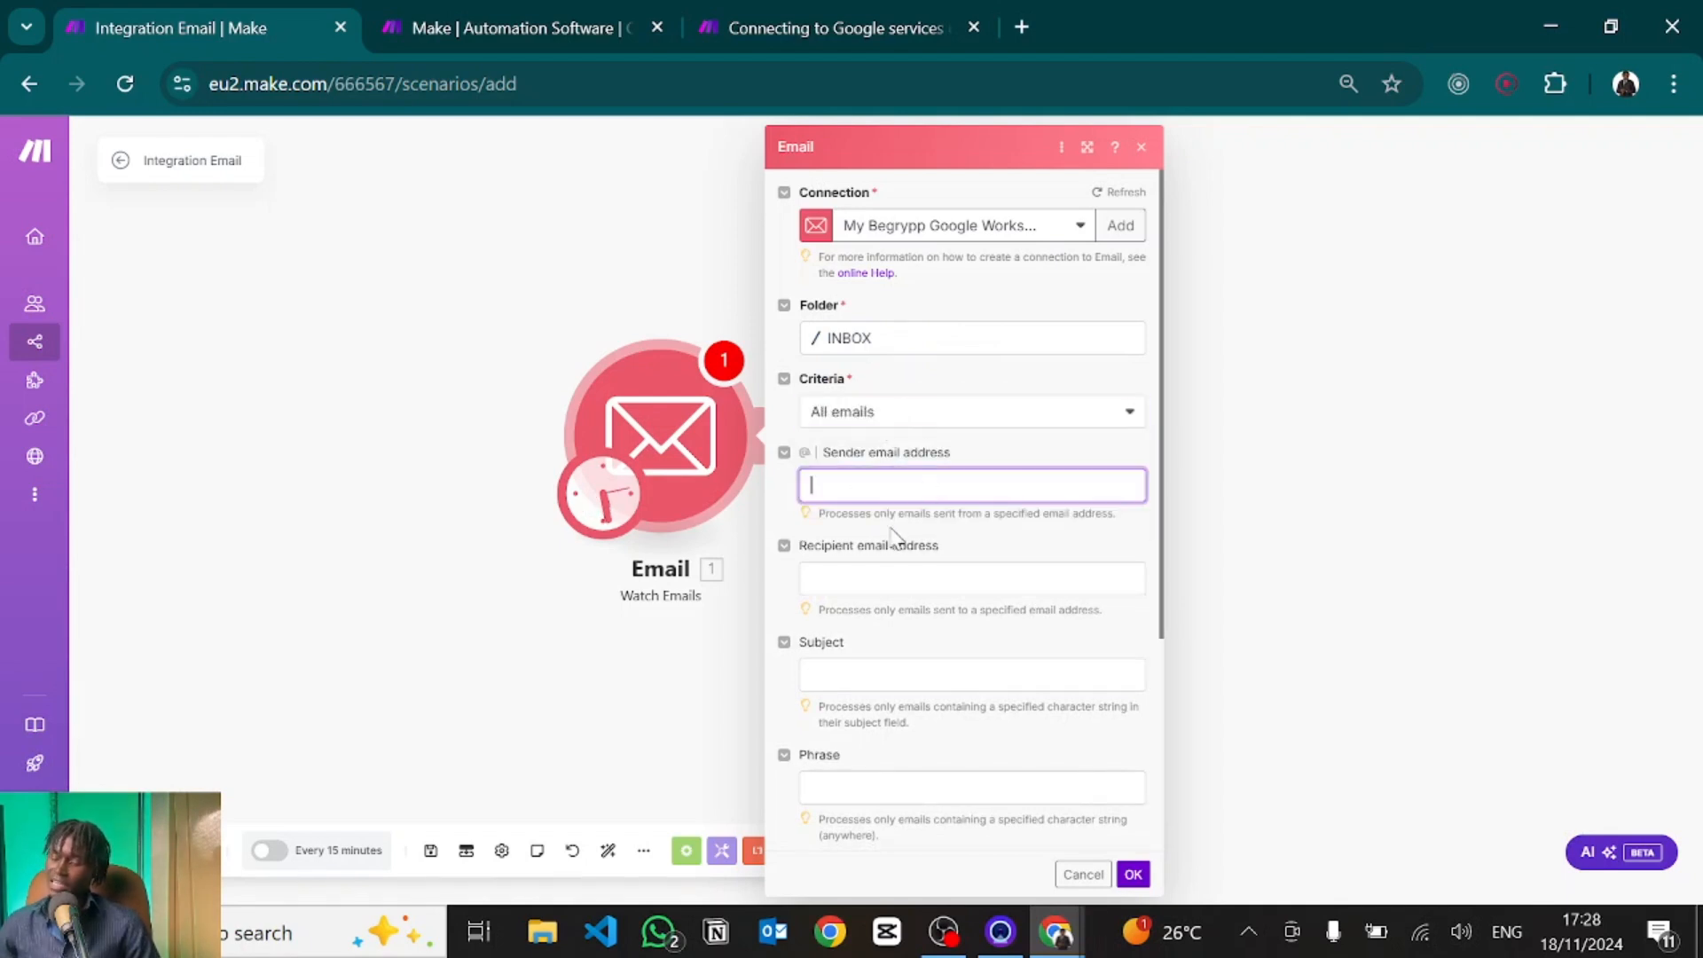
{"action": "scroll", "coordinate": [861, 609], "scroll_direction": "down", "scroll_amount": 2}
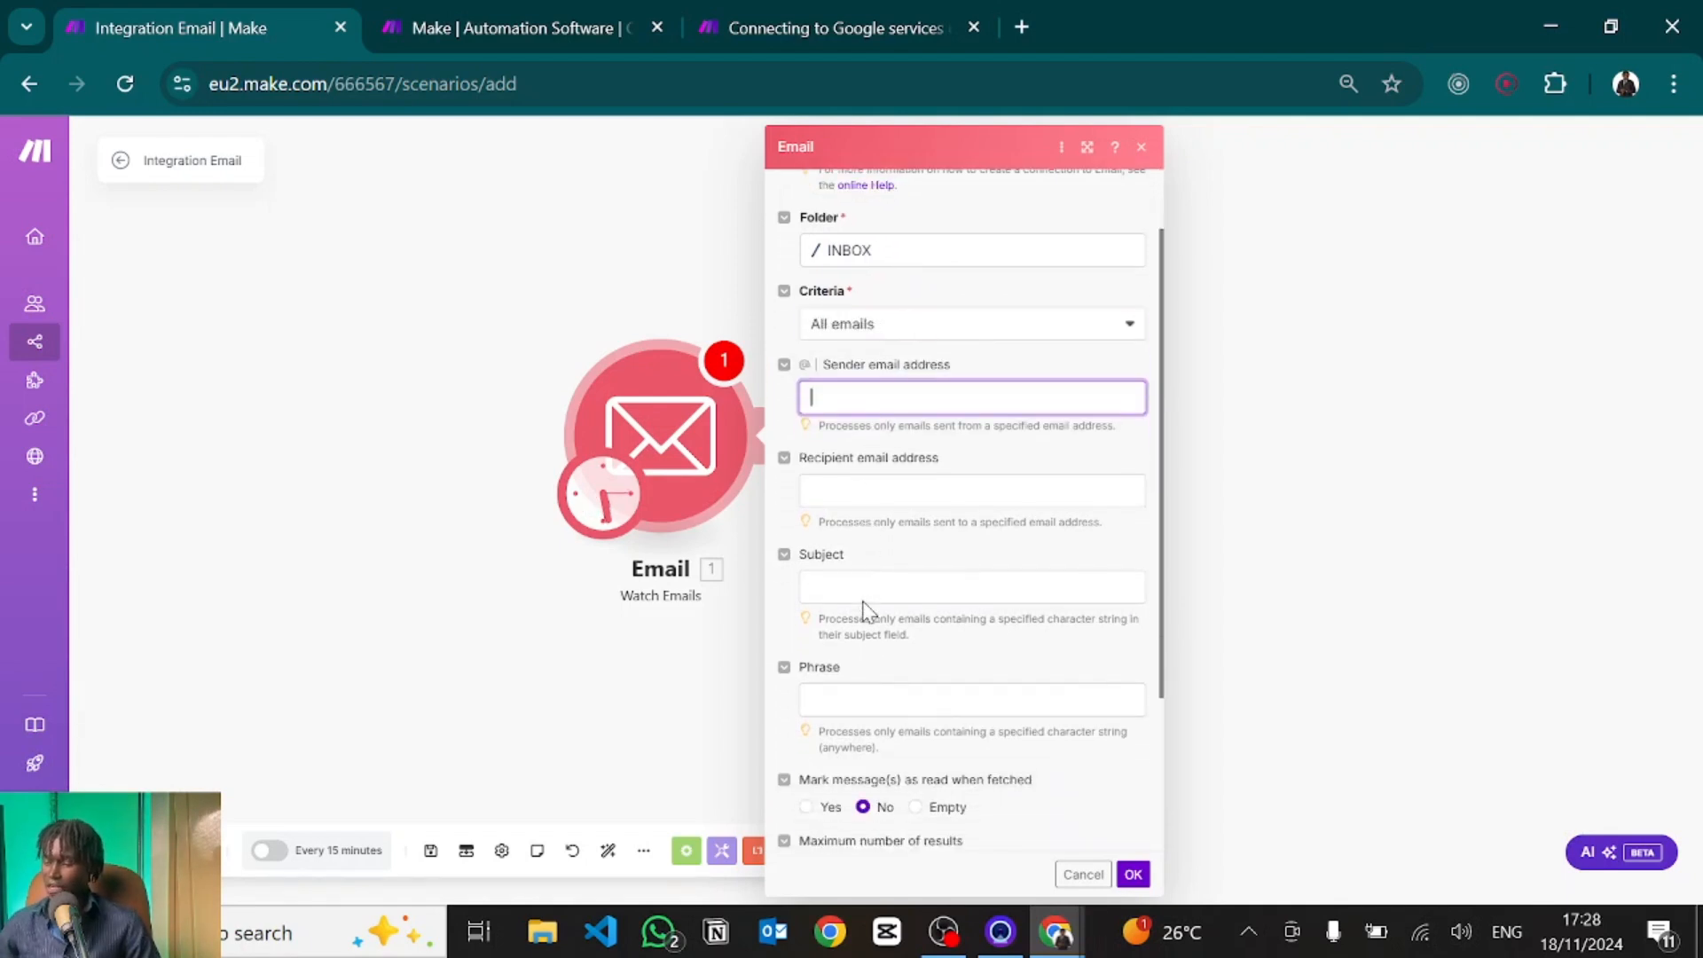
{"action": "scroll", "coordinate": [866, 501], "scroll_direction": "up", "scroll_amount": 2}
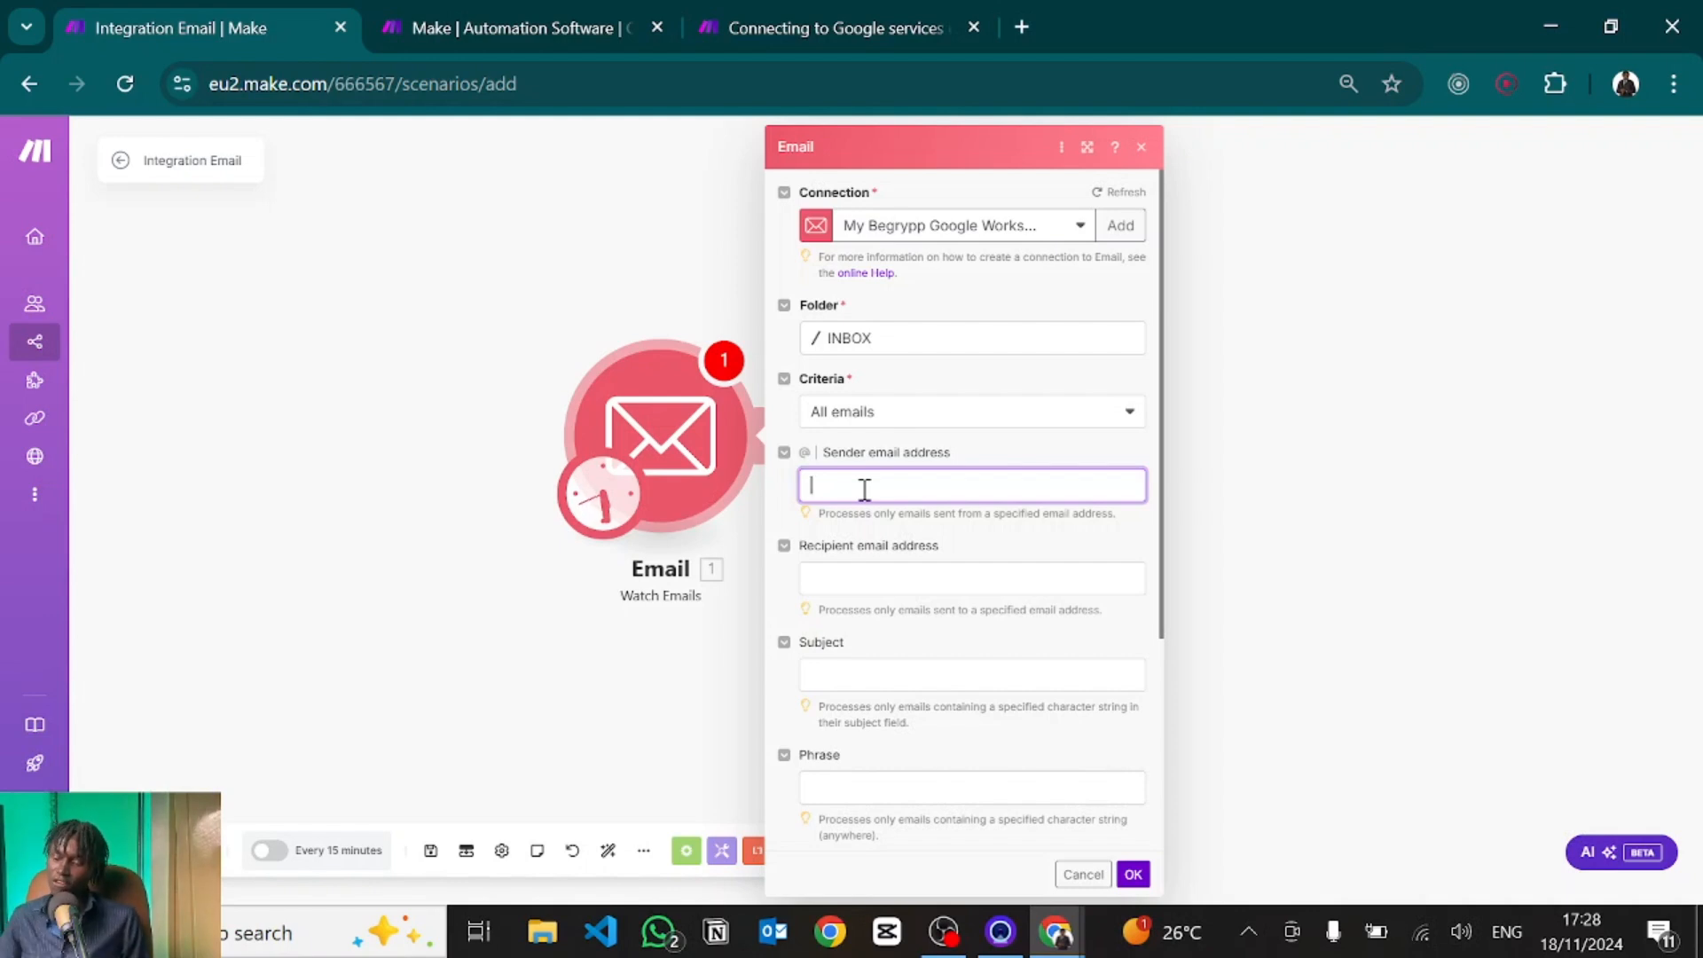
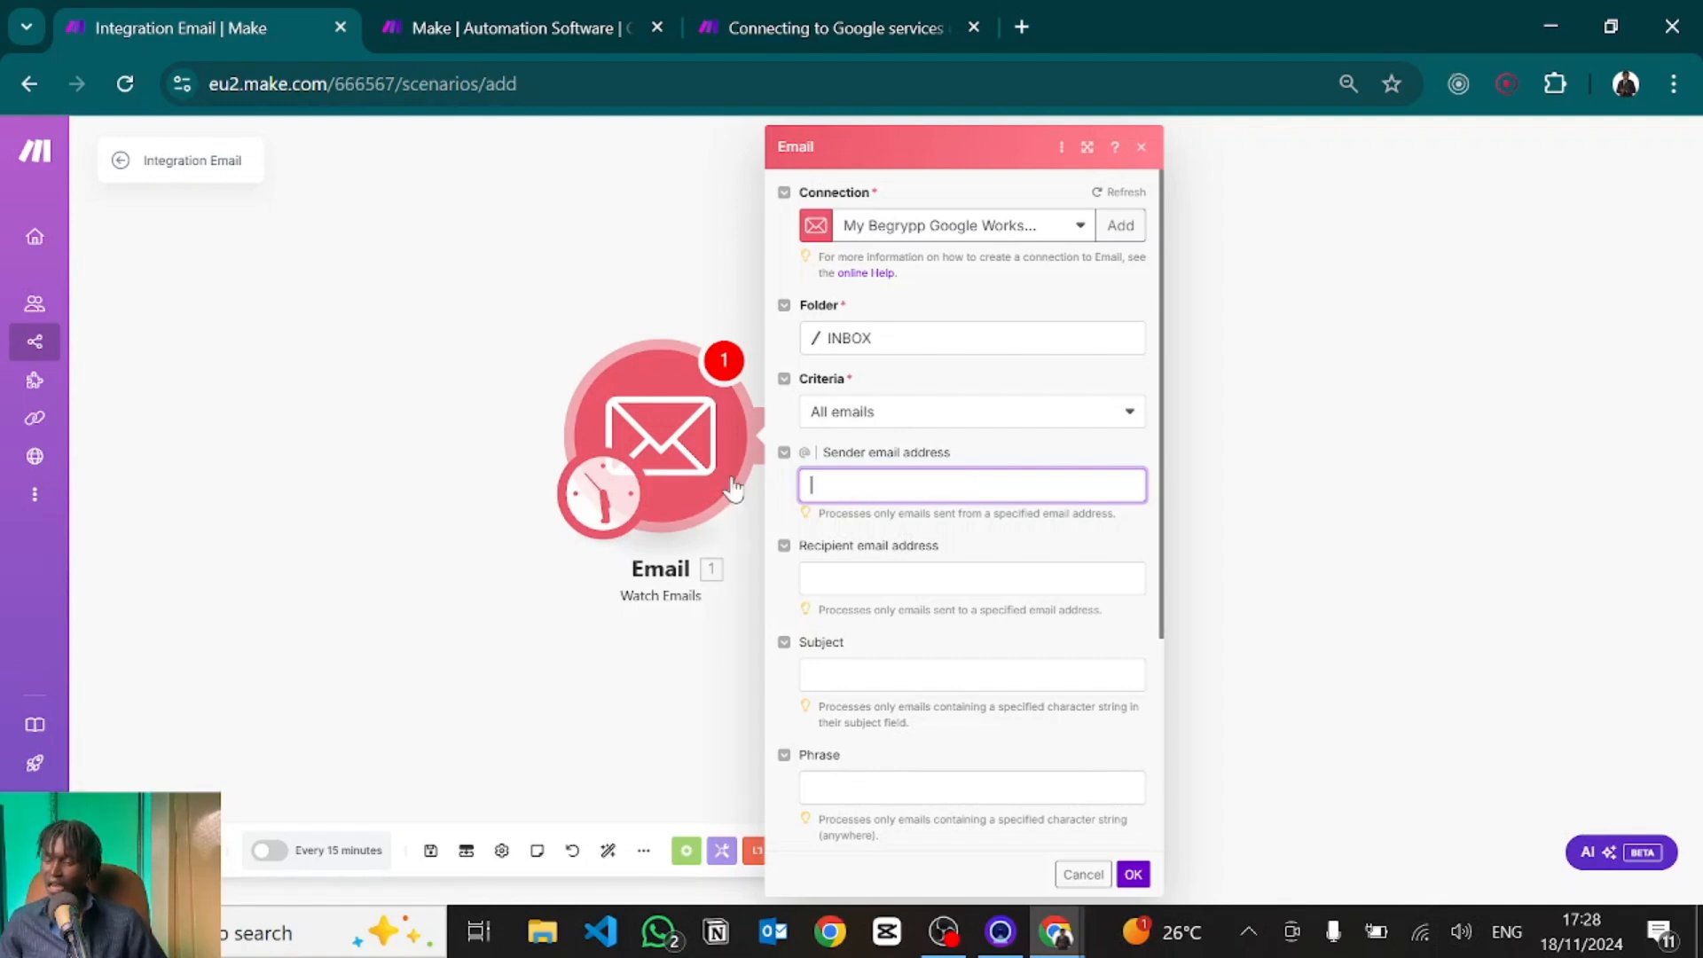
{"action": "left_click", "coordinate": [871, 589]}
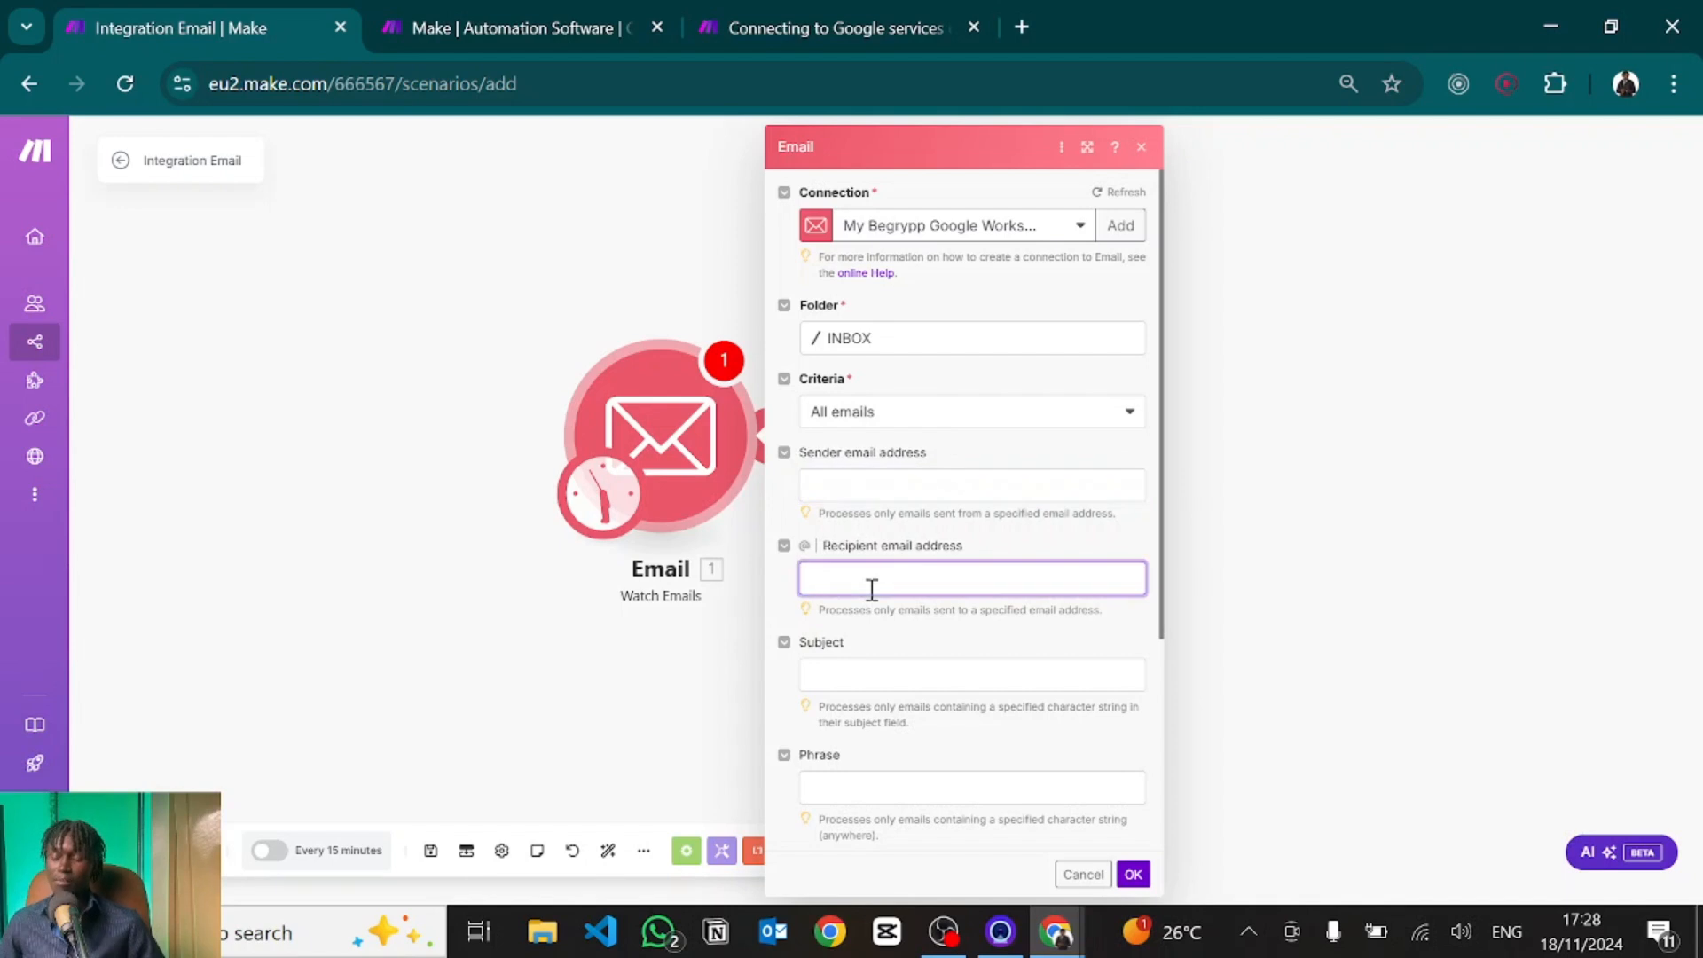
{"action": "left_click", "coordinate": [833, 677]}
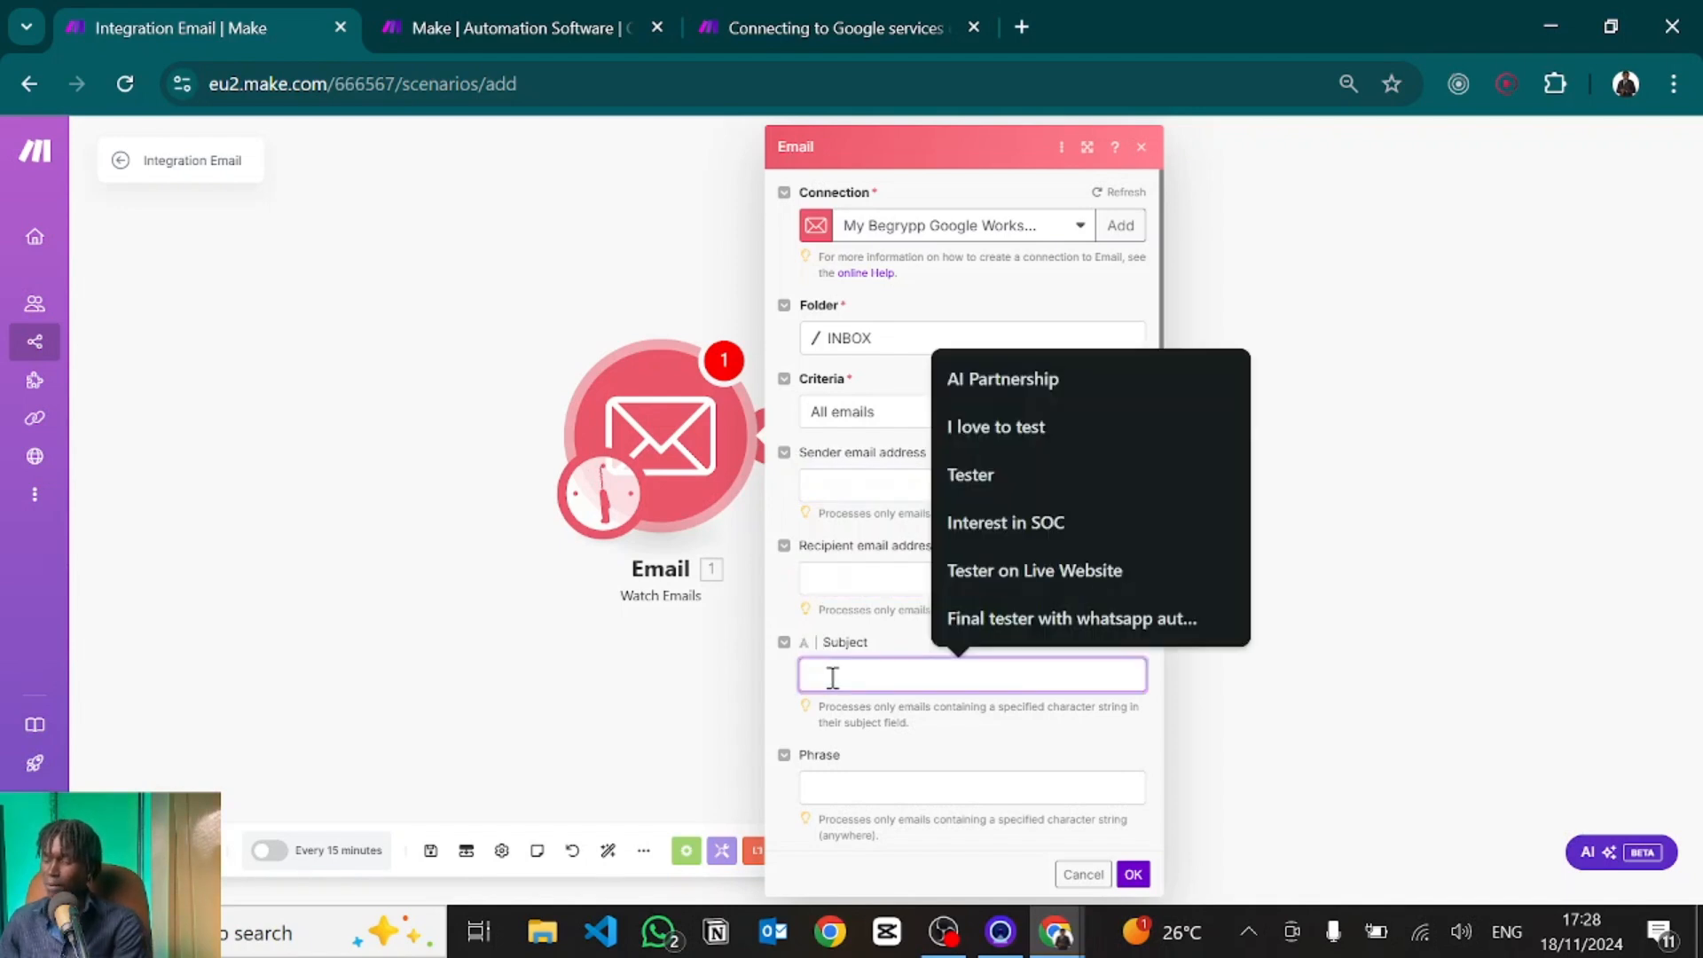
{"action": "type", "text": "New Lead Notification"}
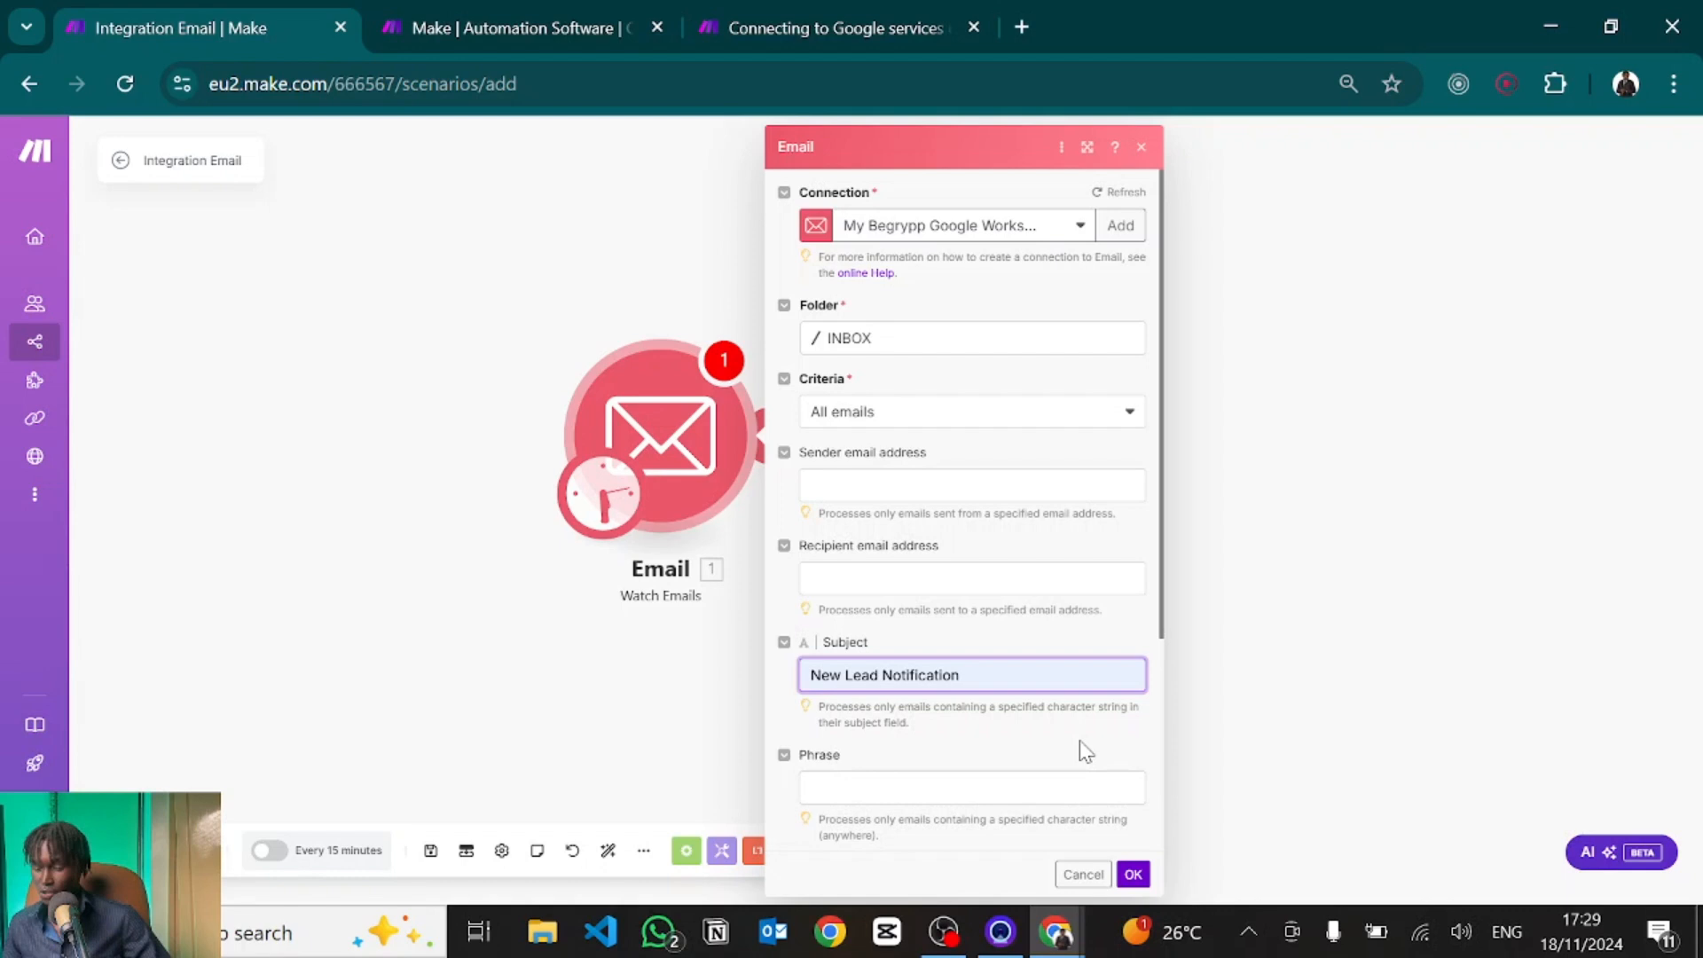
{"action": "scroll", "coordinate": [1084, 749], "scroll_direction": "down", "scroll_amount": 3}
{"action": "left_click", "coordinate": [897, 562]}
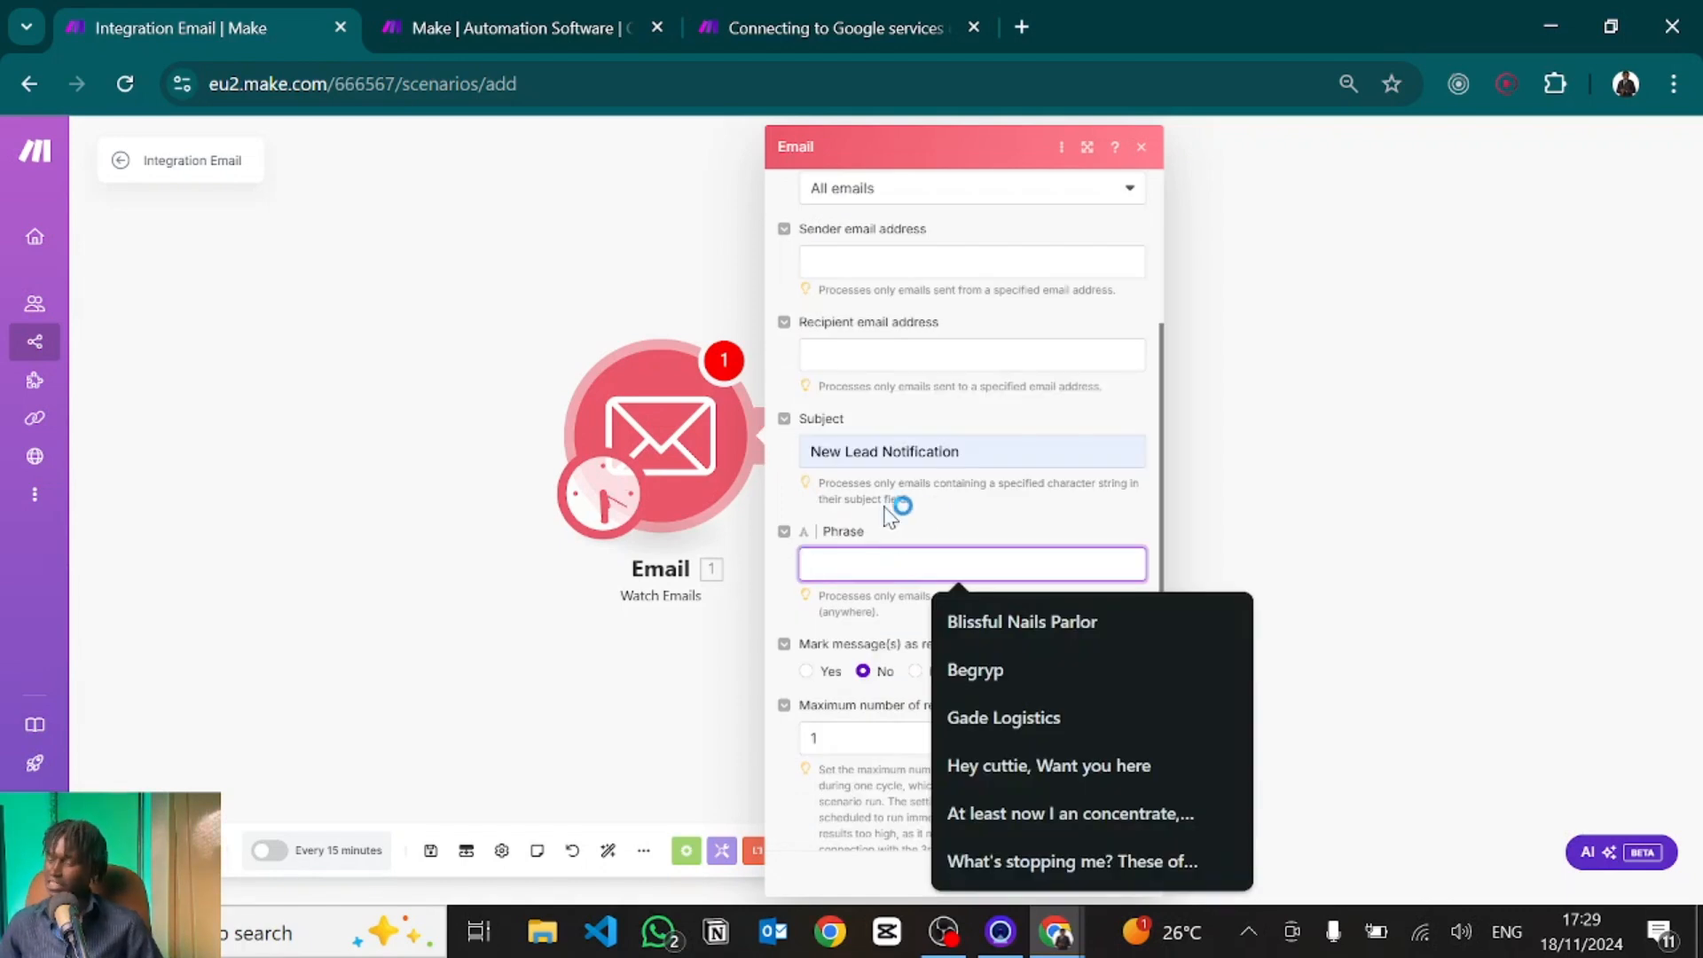
{"action": "left_click", "coordinate": [977, 512]}
{"action": "scroll", "coordinate": [976, 512], "scroll_direction": "down", "scroll_amount": 1}
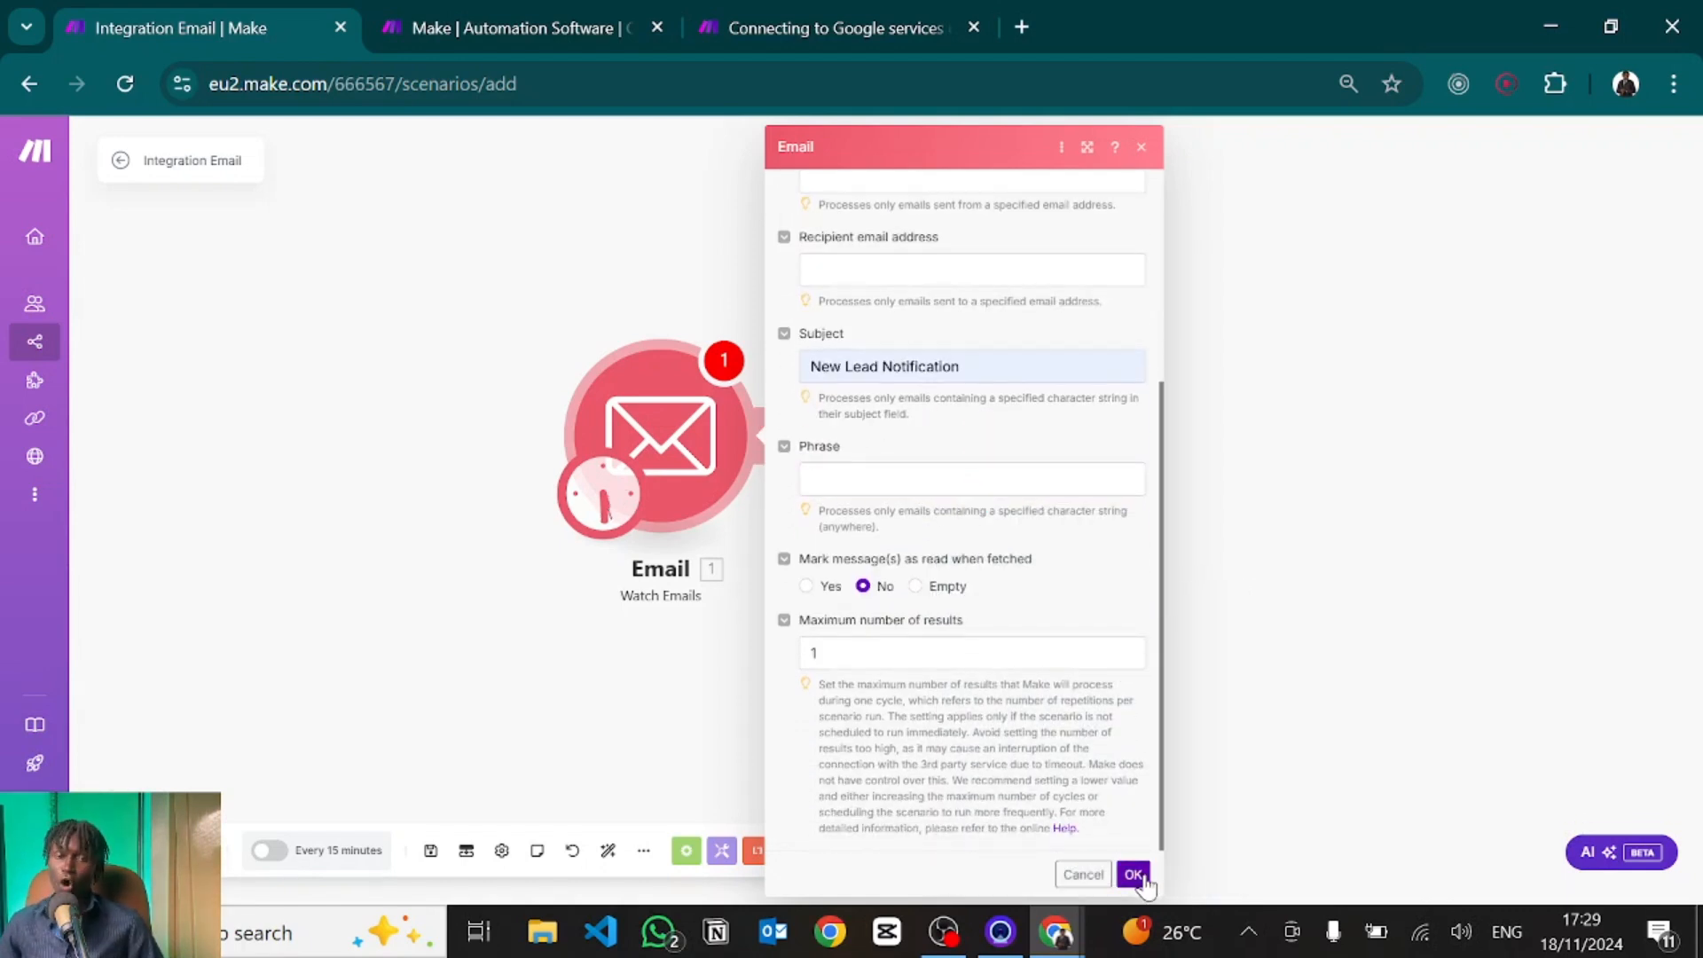
Save the trigger and start from the chosen email dated 11/18/2024 2:02 PM.
{"action": "left_click", "coordinate": [1135, 876]}
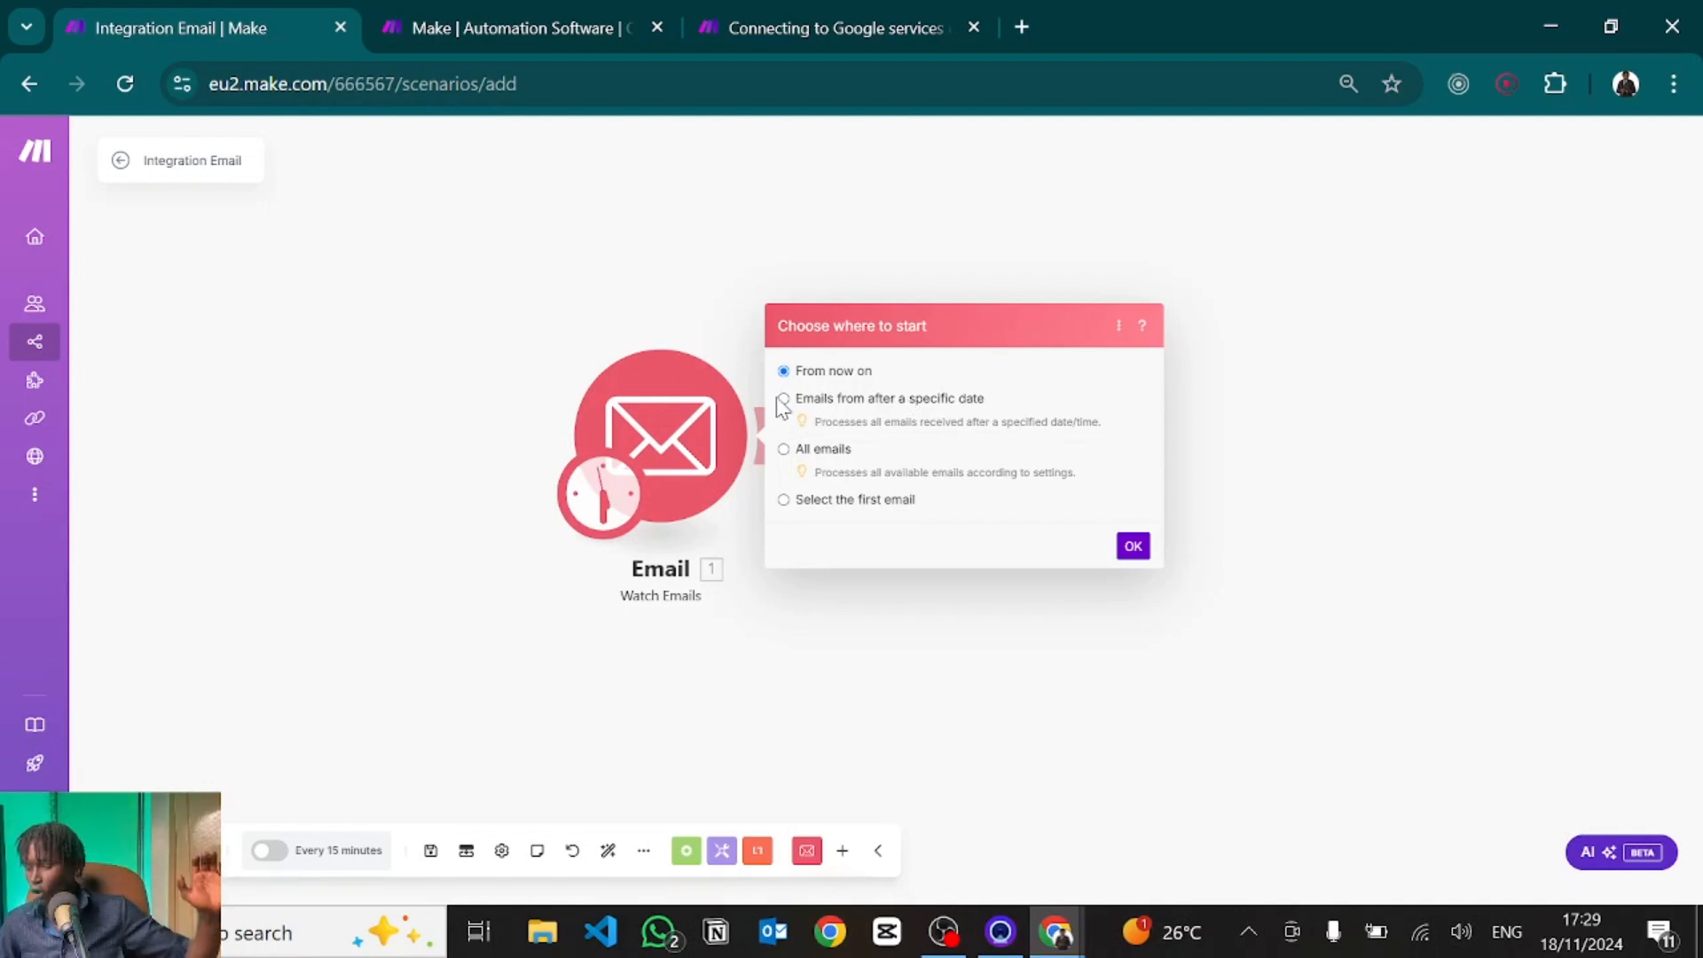
{"action": "left_click", "coordinate": [1583, 945]}
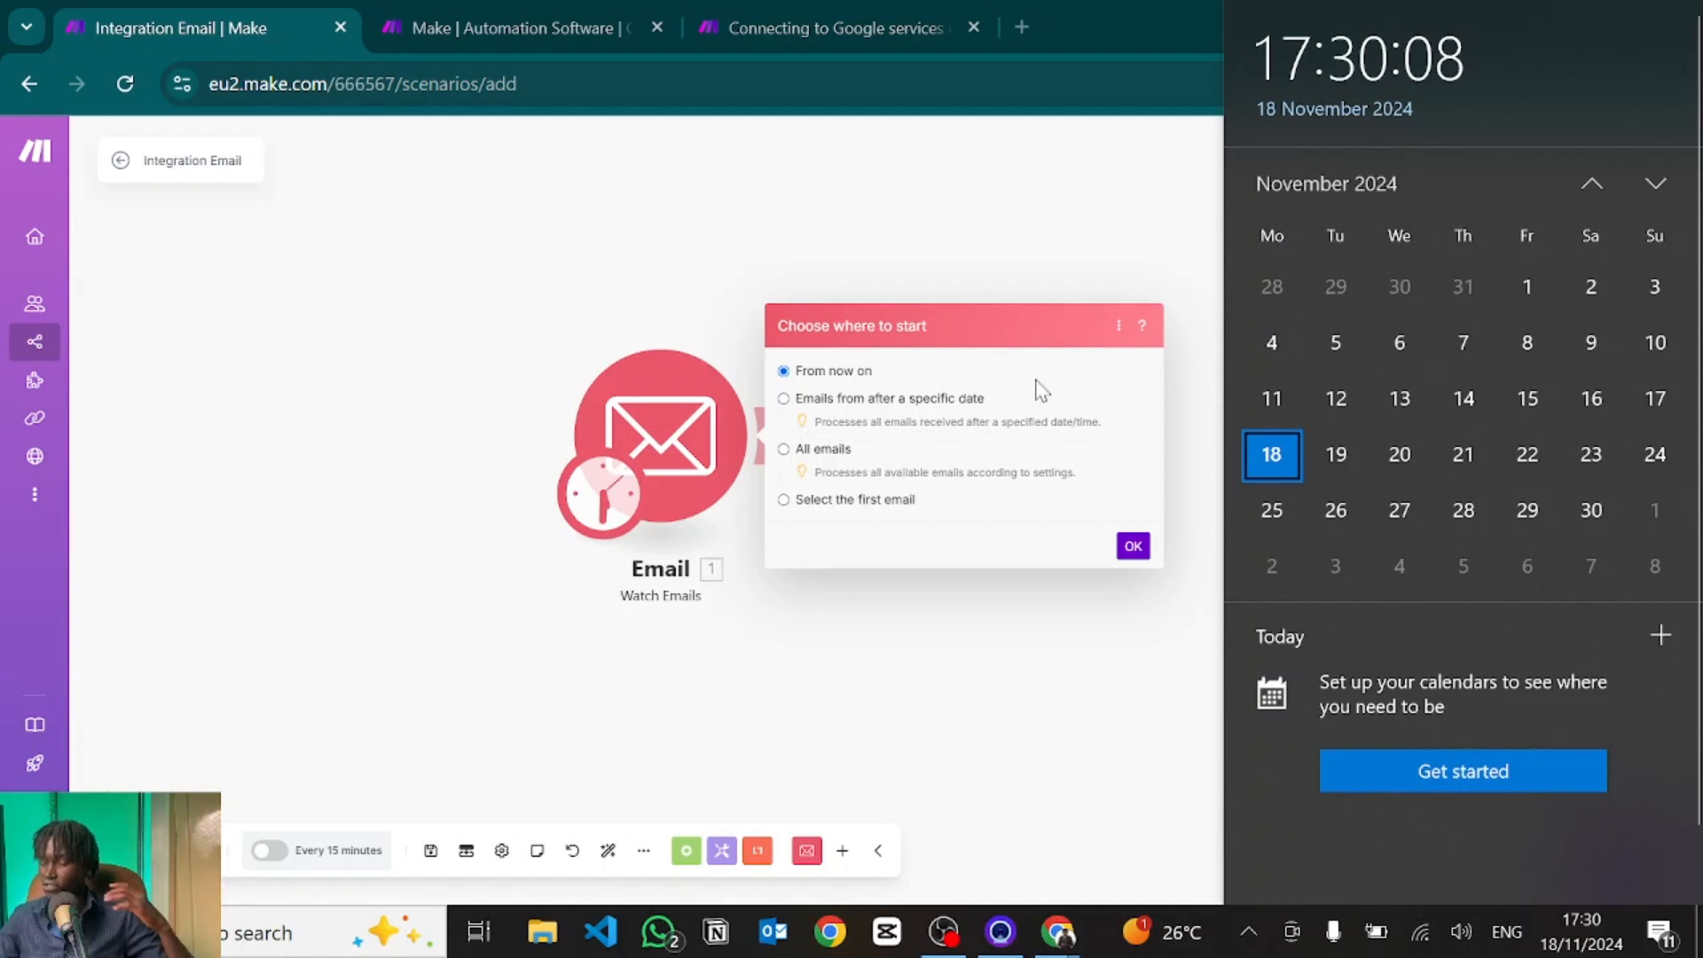
{"action": "left_click", "coordinate": [879, 422]}
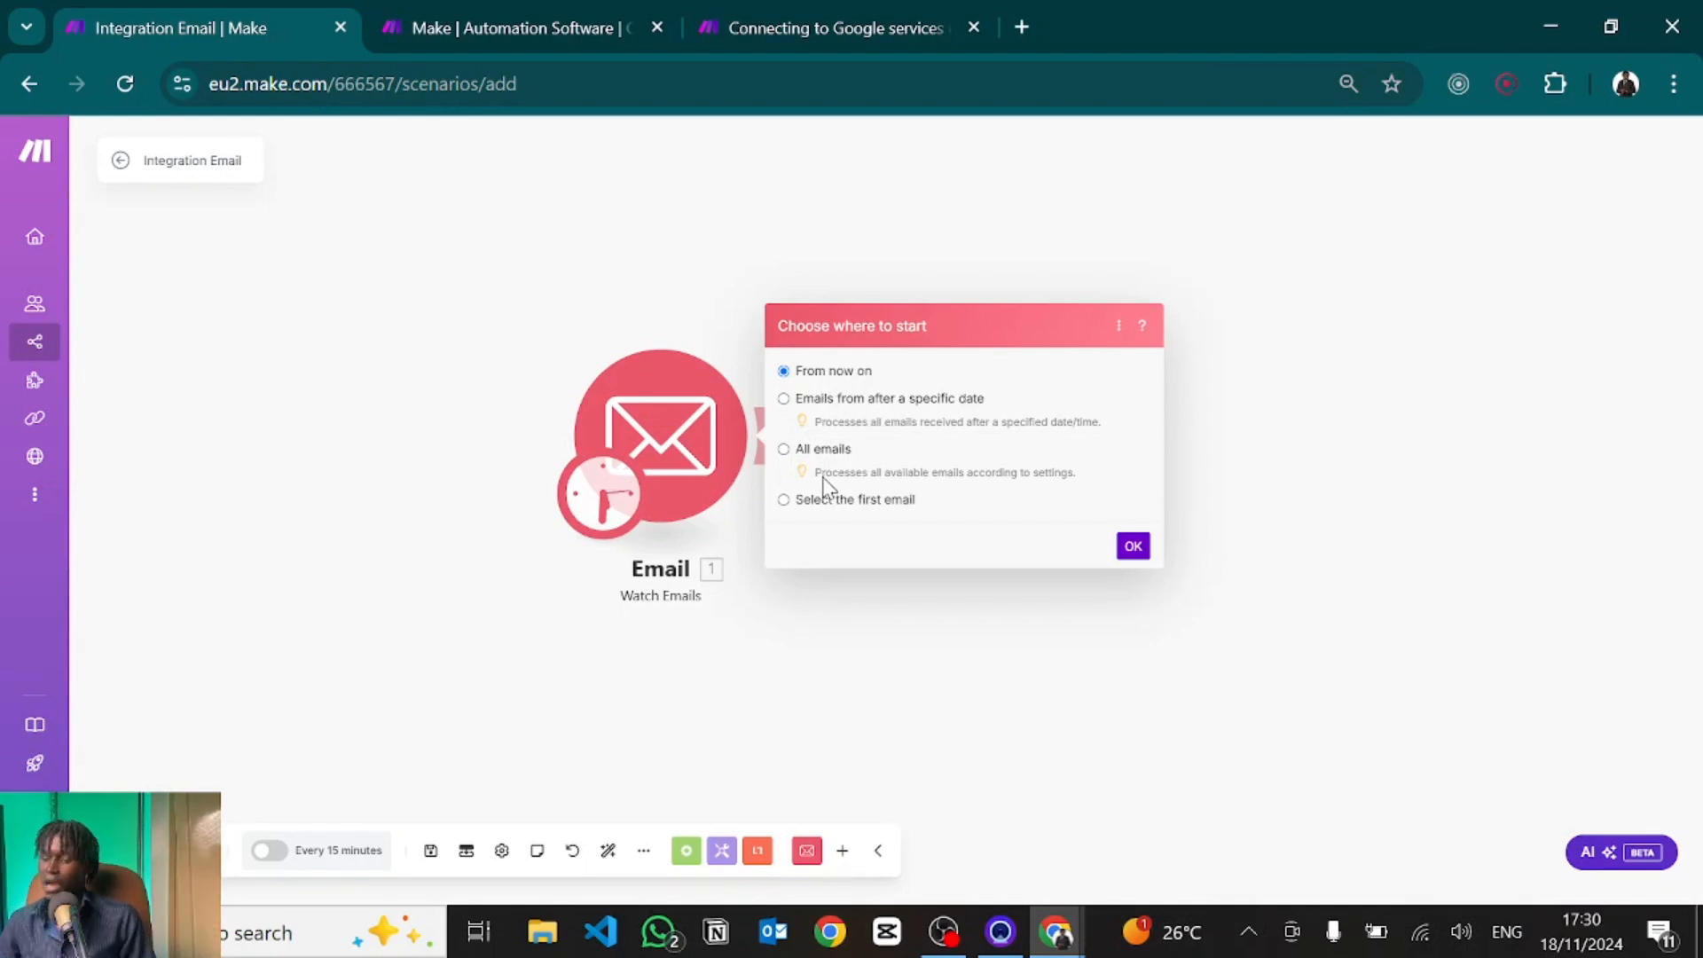
{"action": "left_click", "coordinate": [784, 501]}
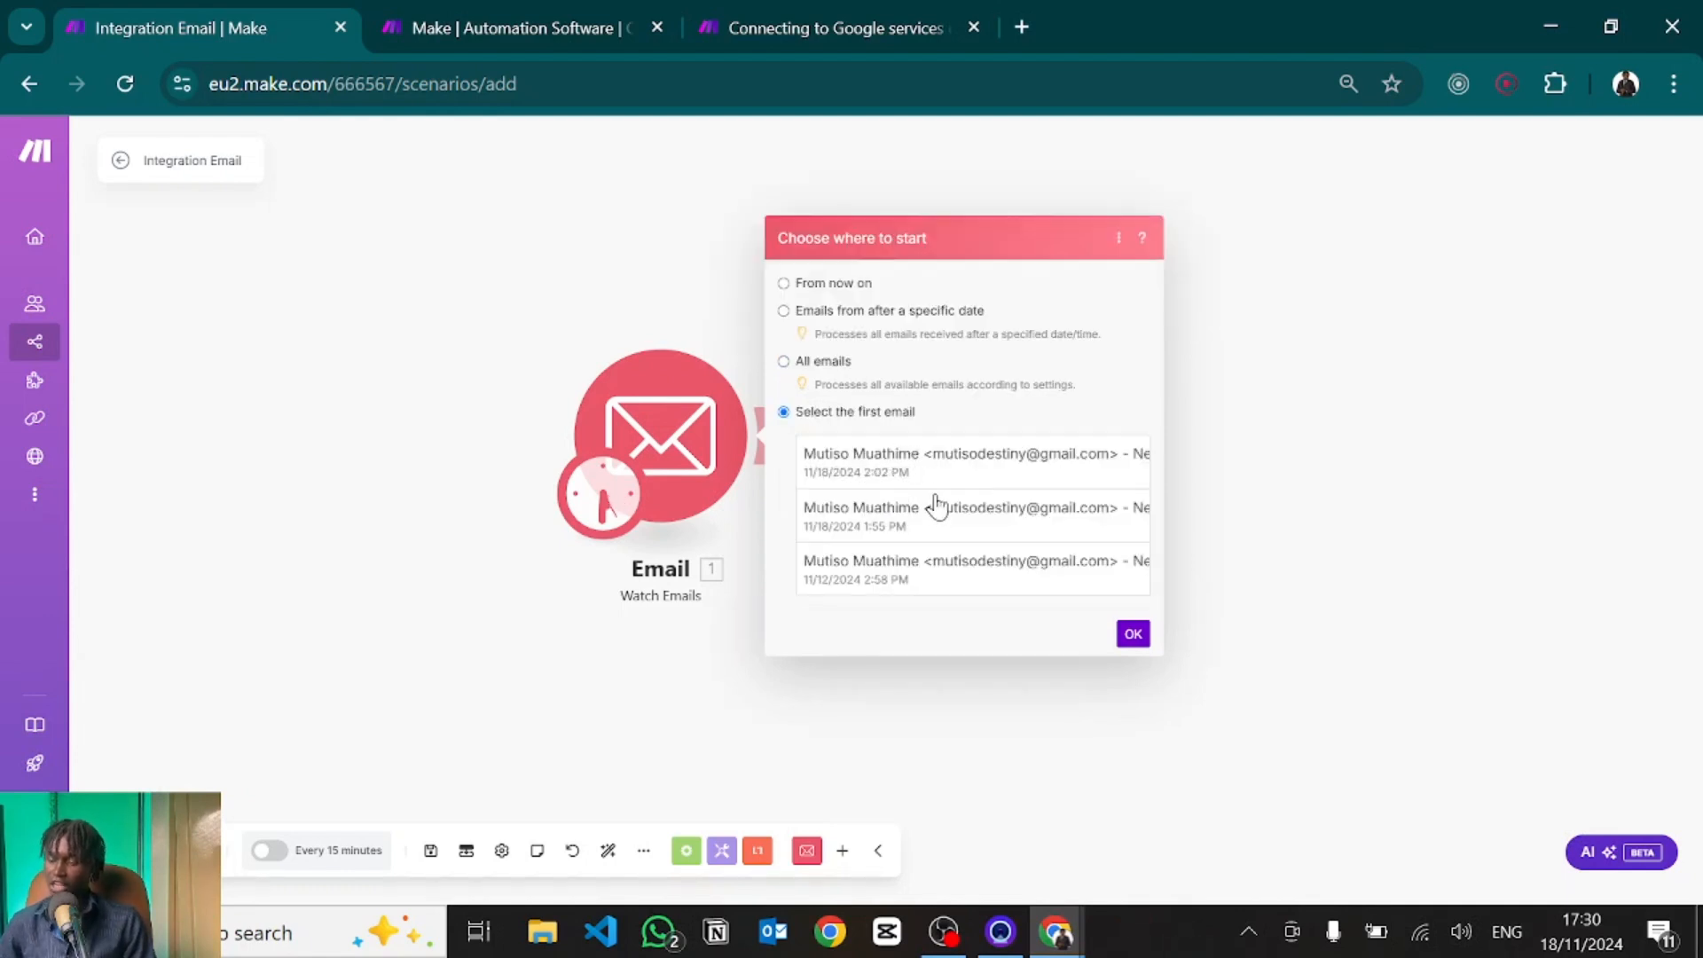
{"action": "left_click", "coordinate": [927, 479]}
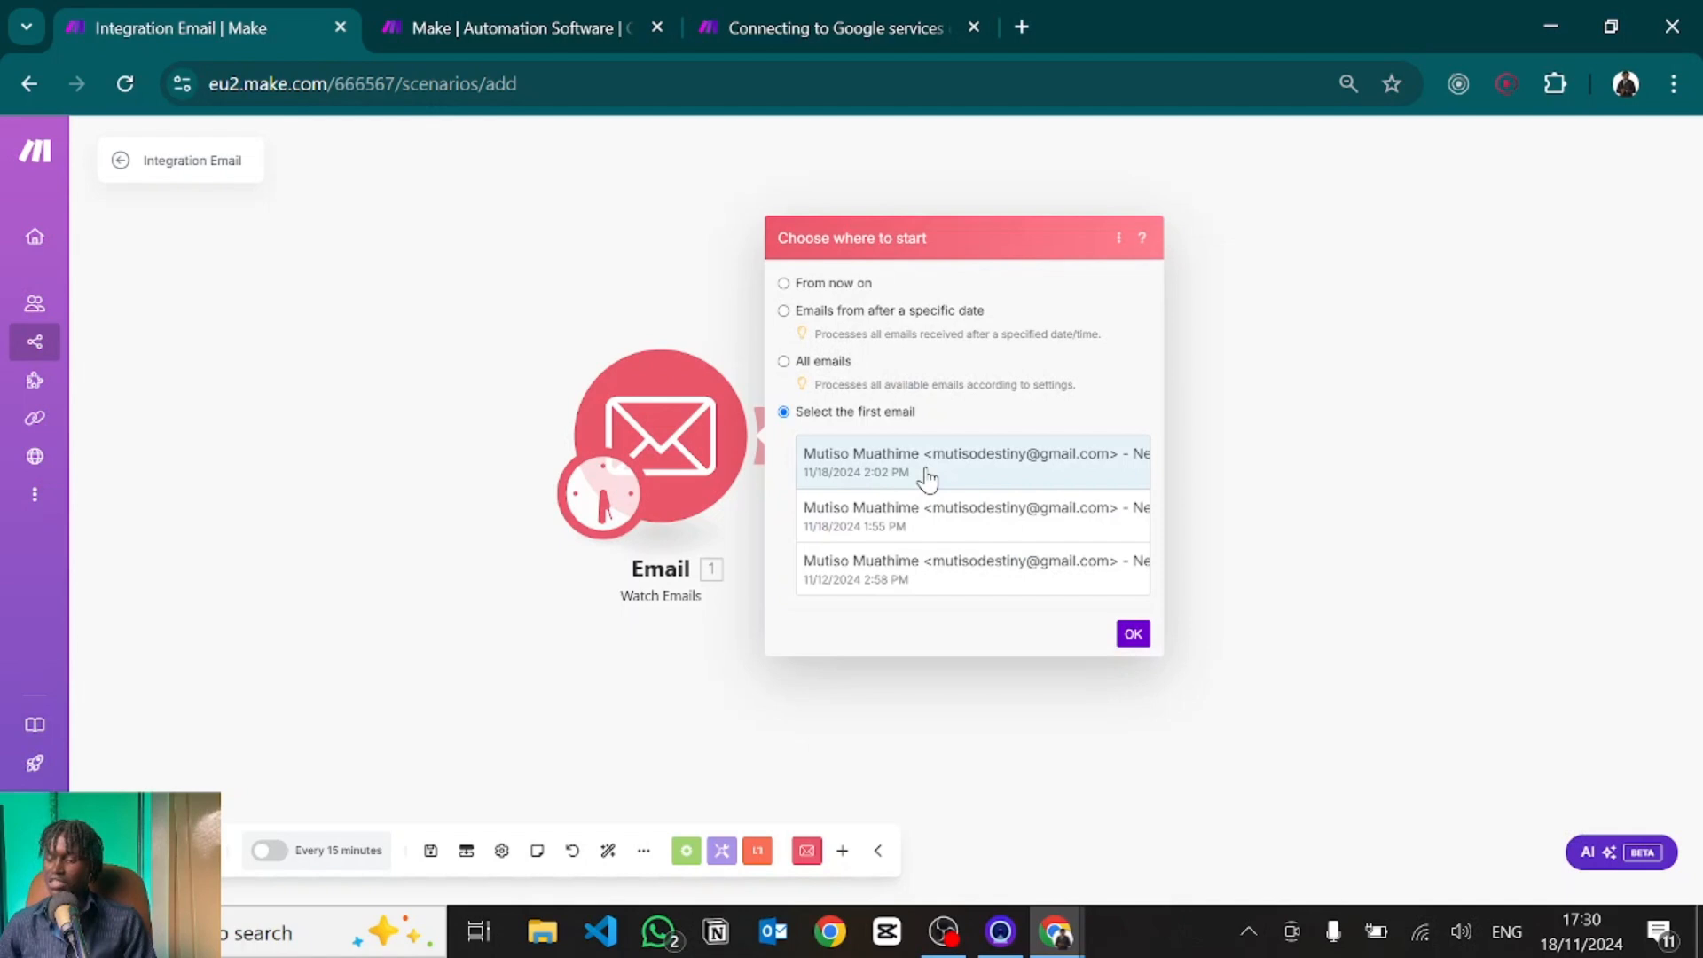
{"action": "left_click", "coordinate": [1132, 635]}
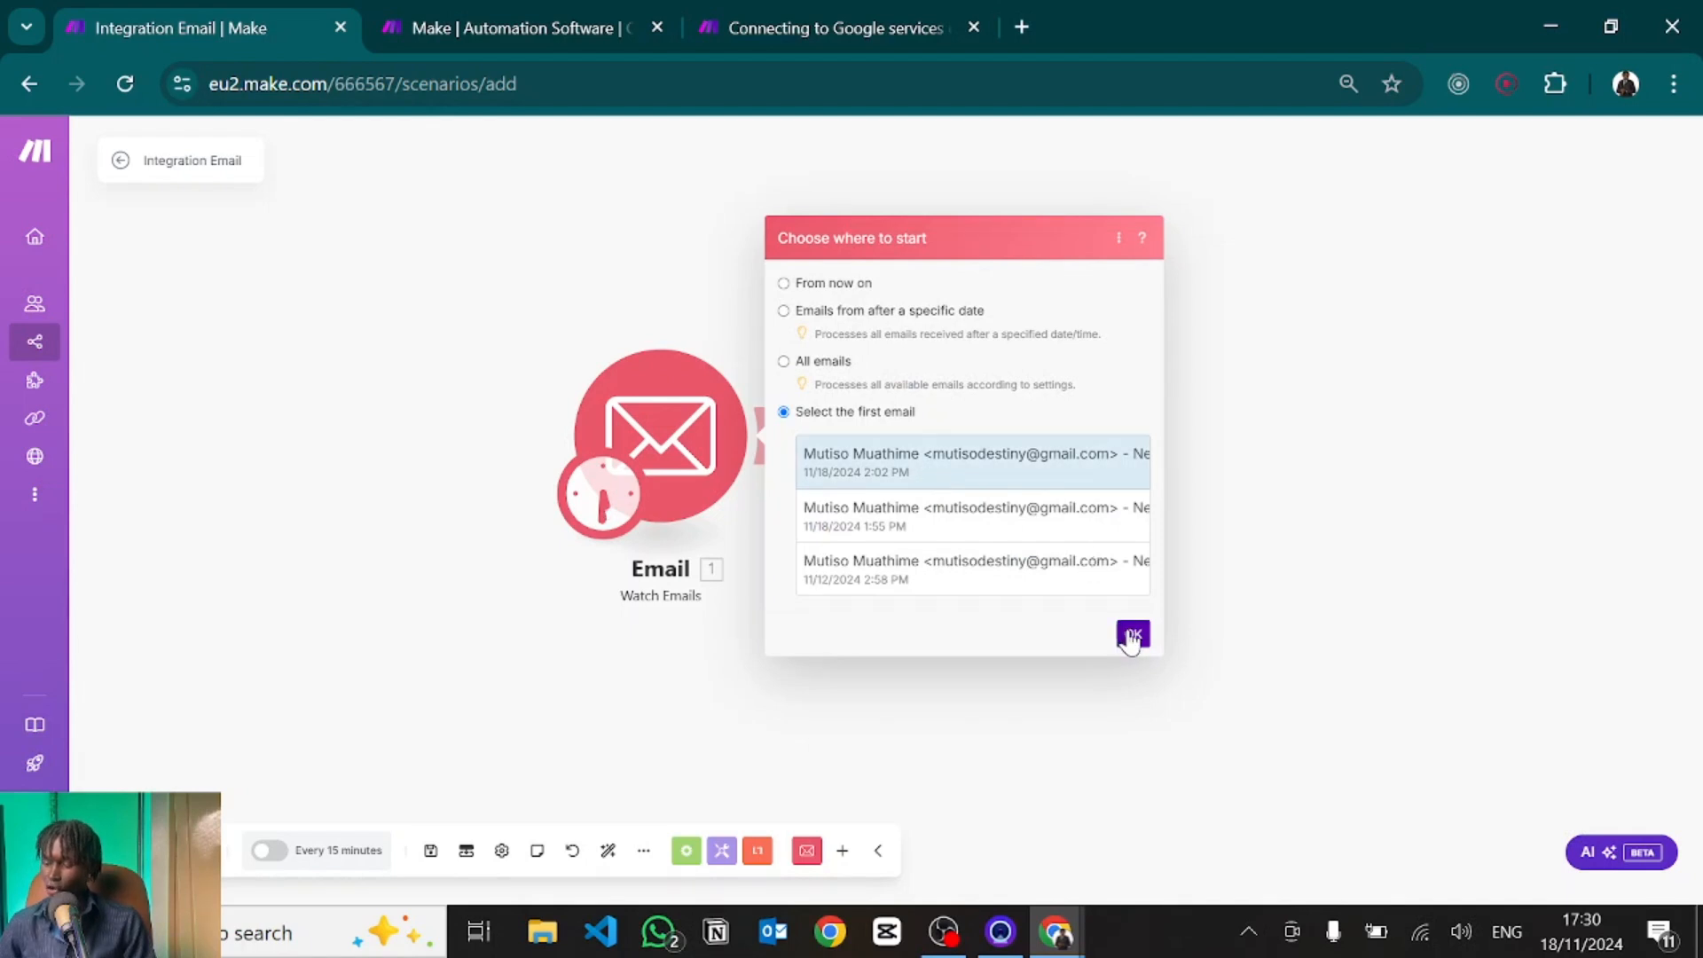
Run only the Email trigger and expand Bundle 1 of its output.
{"action": "right_click", "coordinate": [659, 408]}
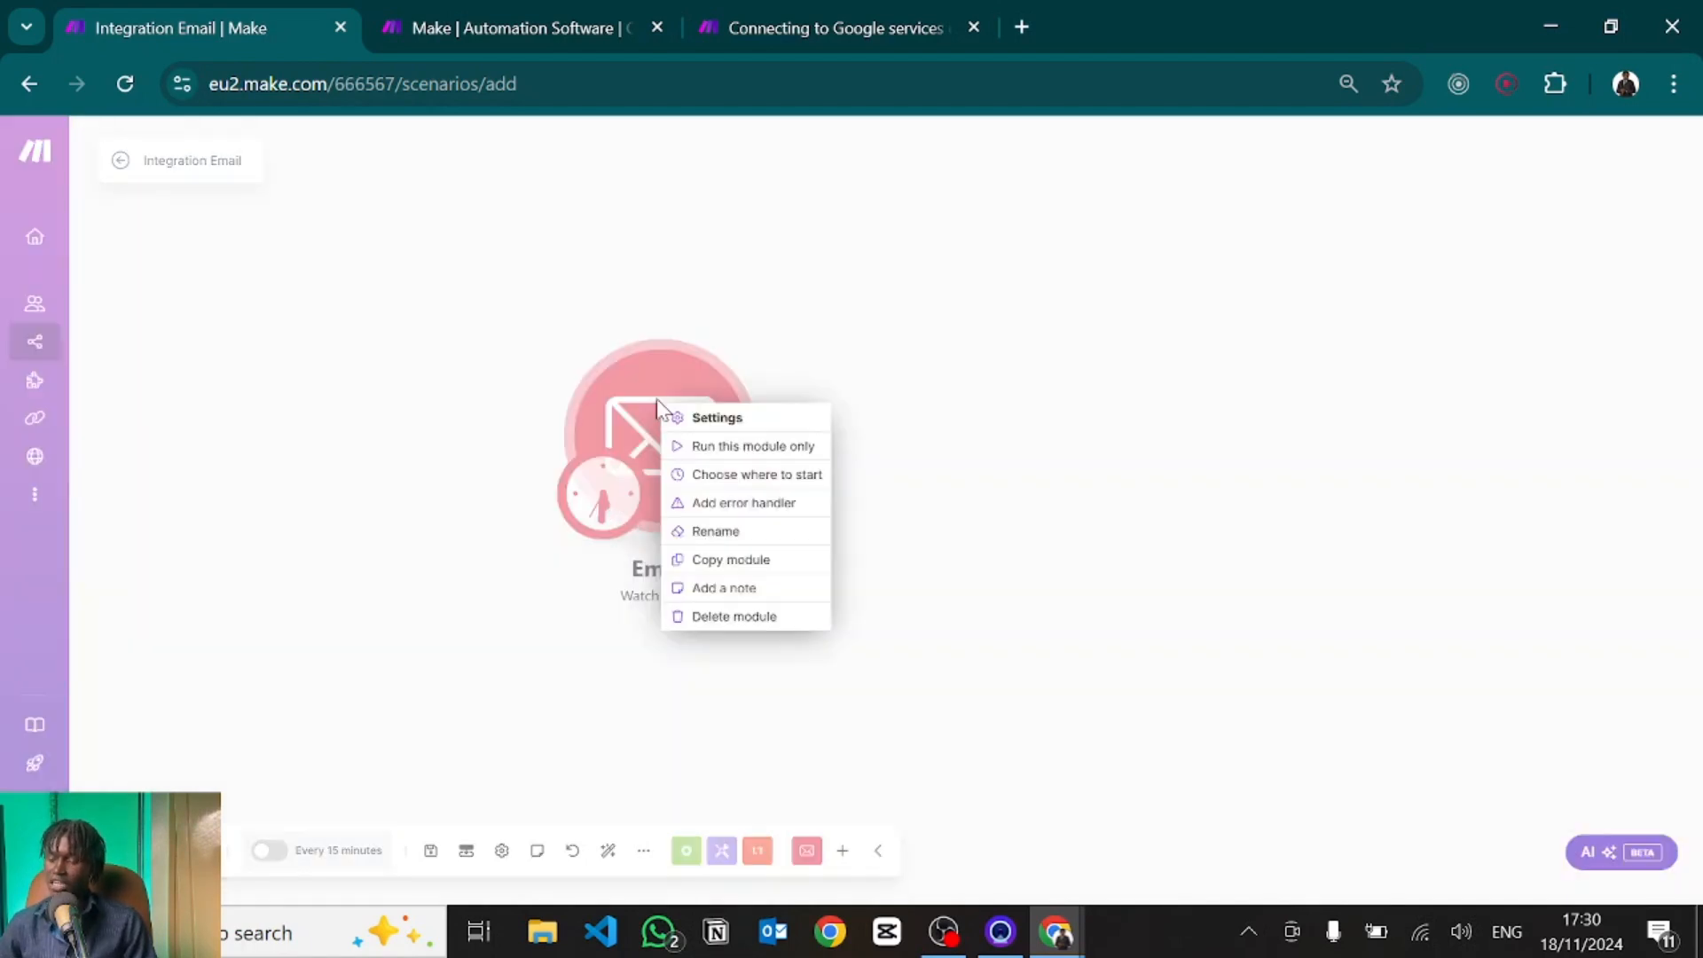
{"action": "left_click", "coordinate": [716, 447]}
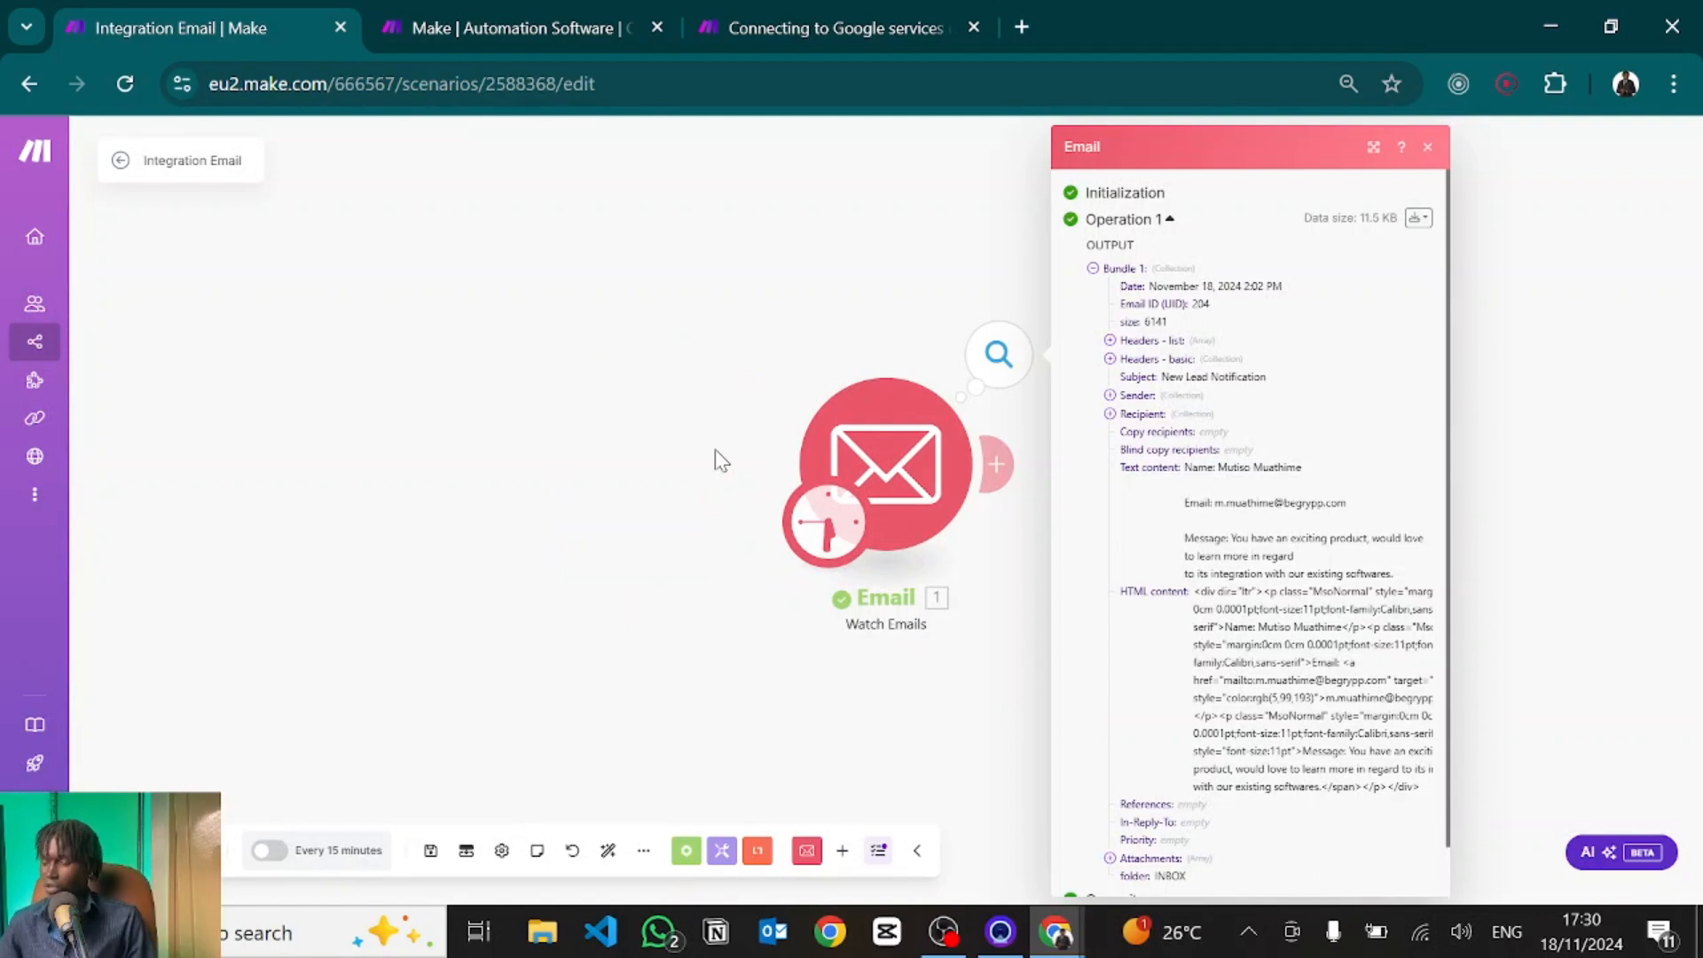
{"action": "scroll", "coordinate": [1187, 344], "scroll_direction": "up", "scroll_amount": 5}
{"action": "scroll", "coordinate": [1187, 344], "scroll_direction": "right", "scroll_amount": 2}
{"action": "scroll", "coordinate": [1189, 353], "scroll_direction": "up", "scroll_amount": 2}
{"action": "scroll", "coordinate": [1189, 353], "scroll_direction": "right", "scroll_amount": 3}
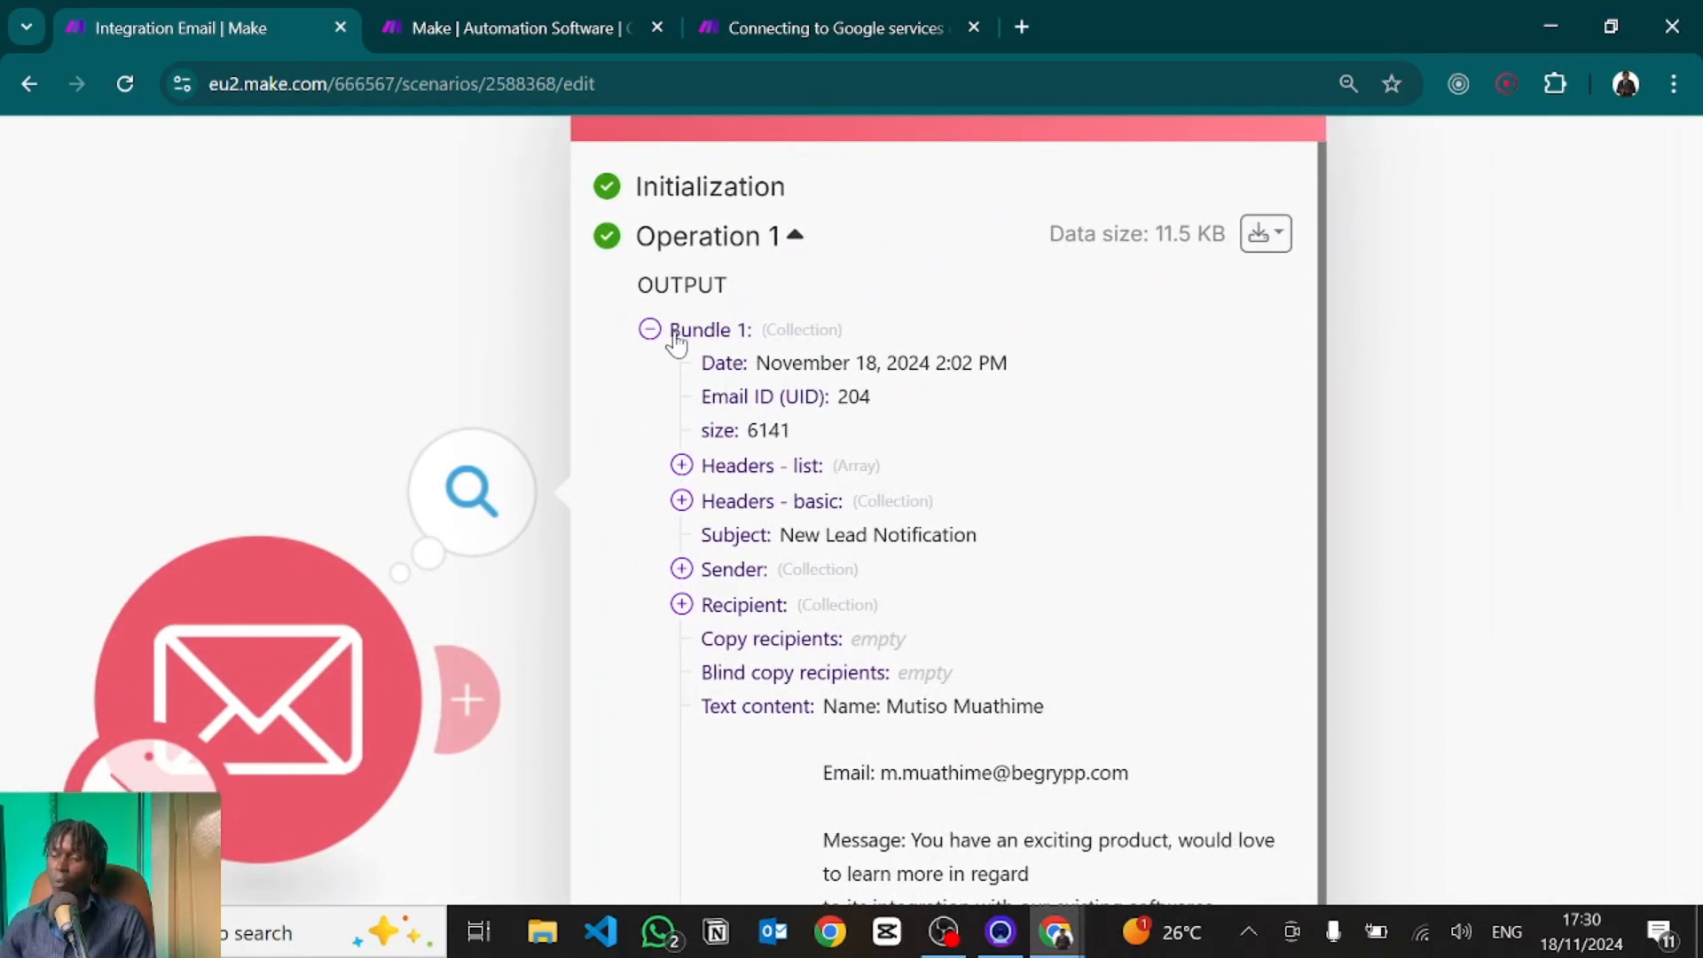
{"action": "left_click", "coordinate": [652, 332]}
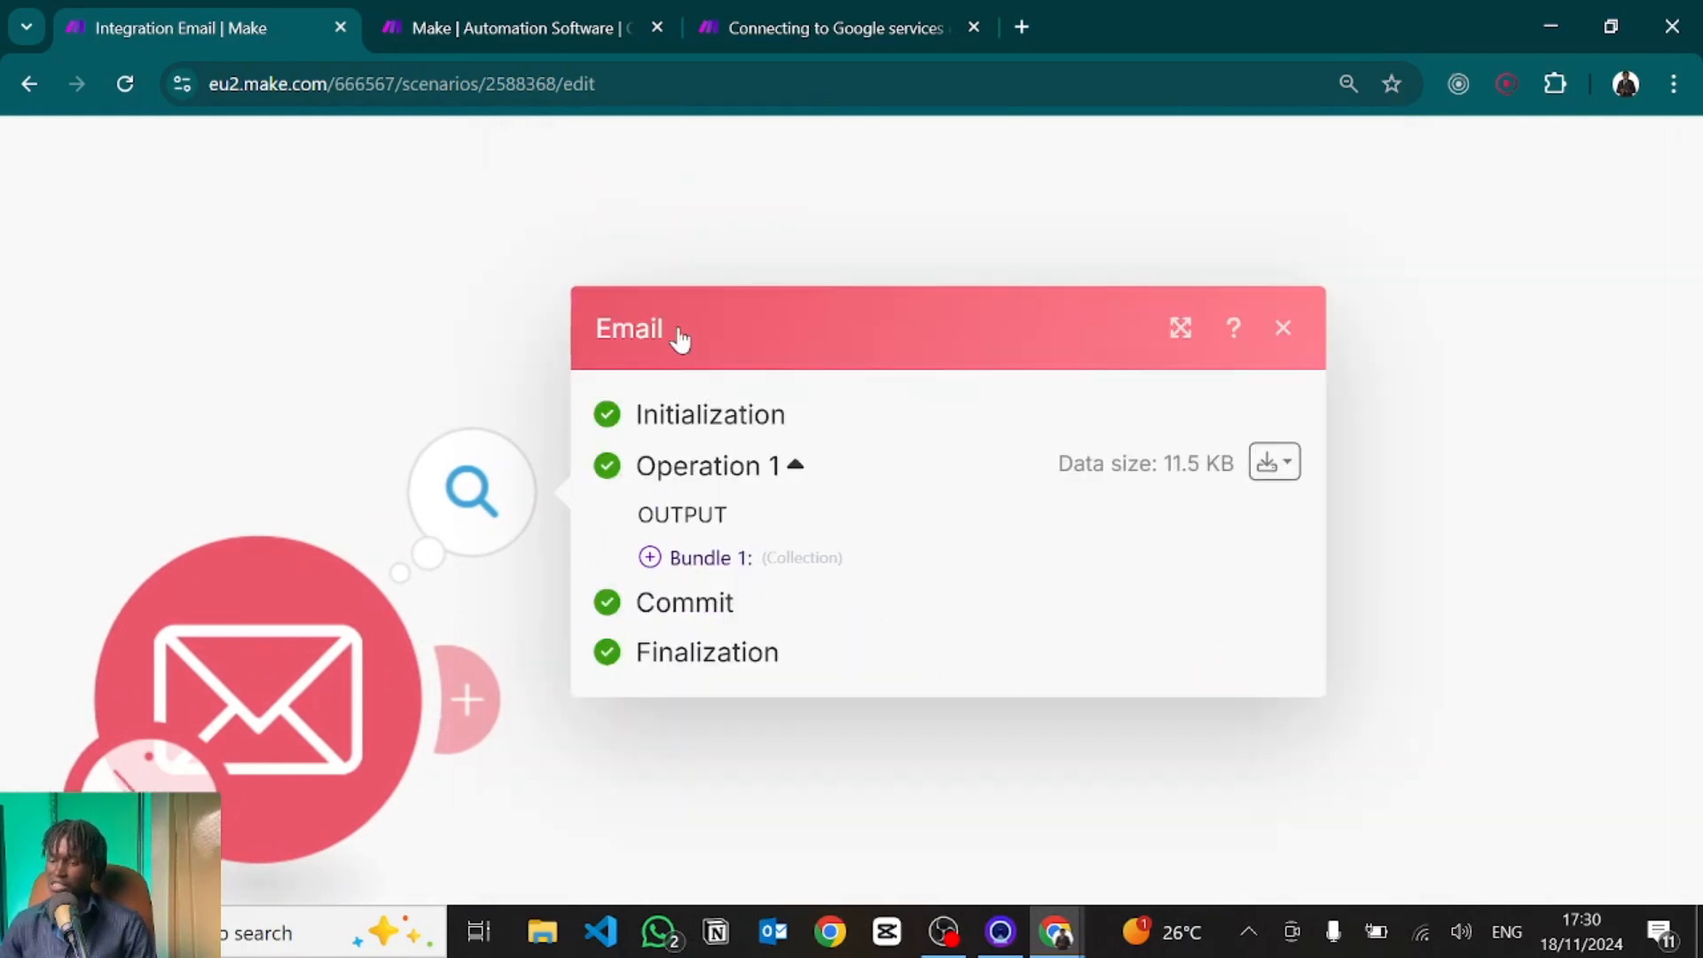
{"action": "left_click", "coordinate": [650, 557]}
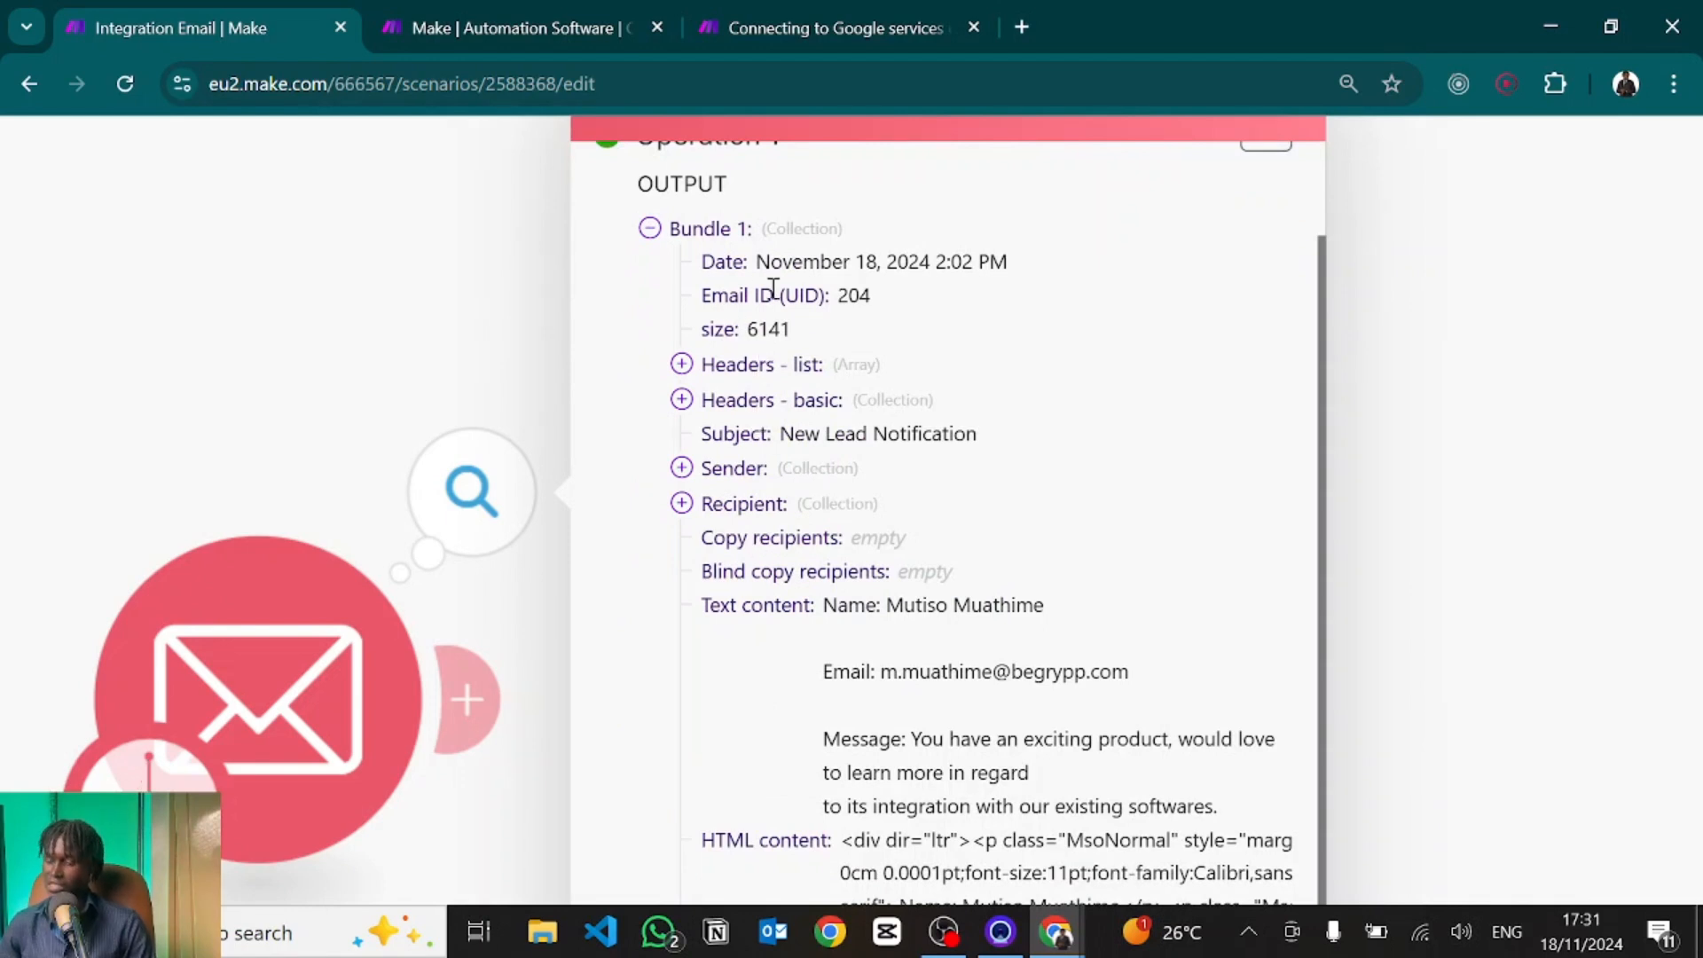
Inspect the lead email's Recipient details, including its address and domain.
{"action": "scroll", "coordinate": [732, 408], "scroll_direction": "down", "scroll_amount": 1}
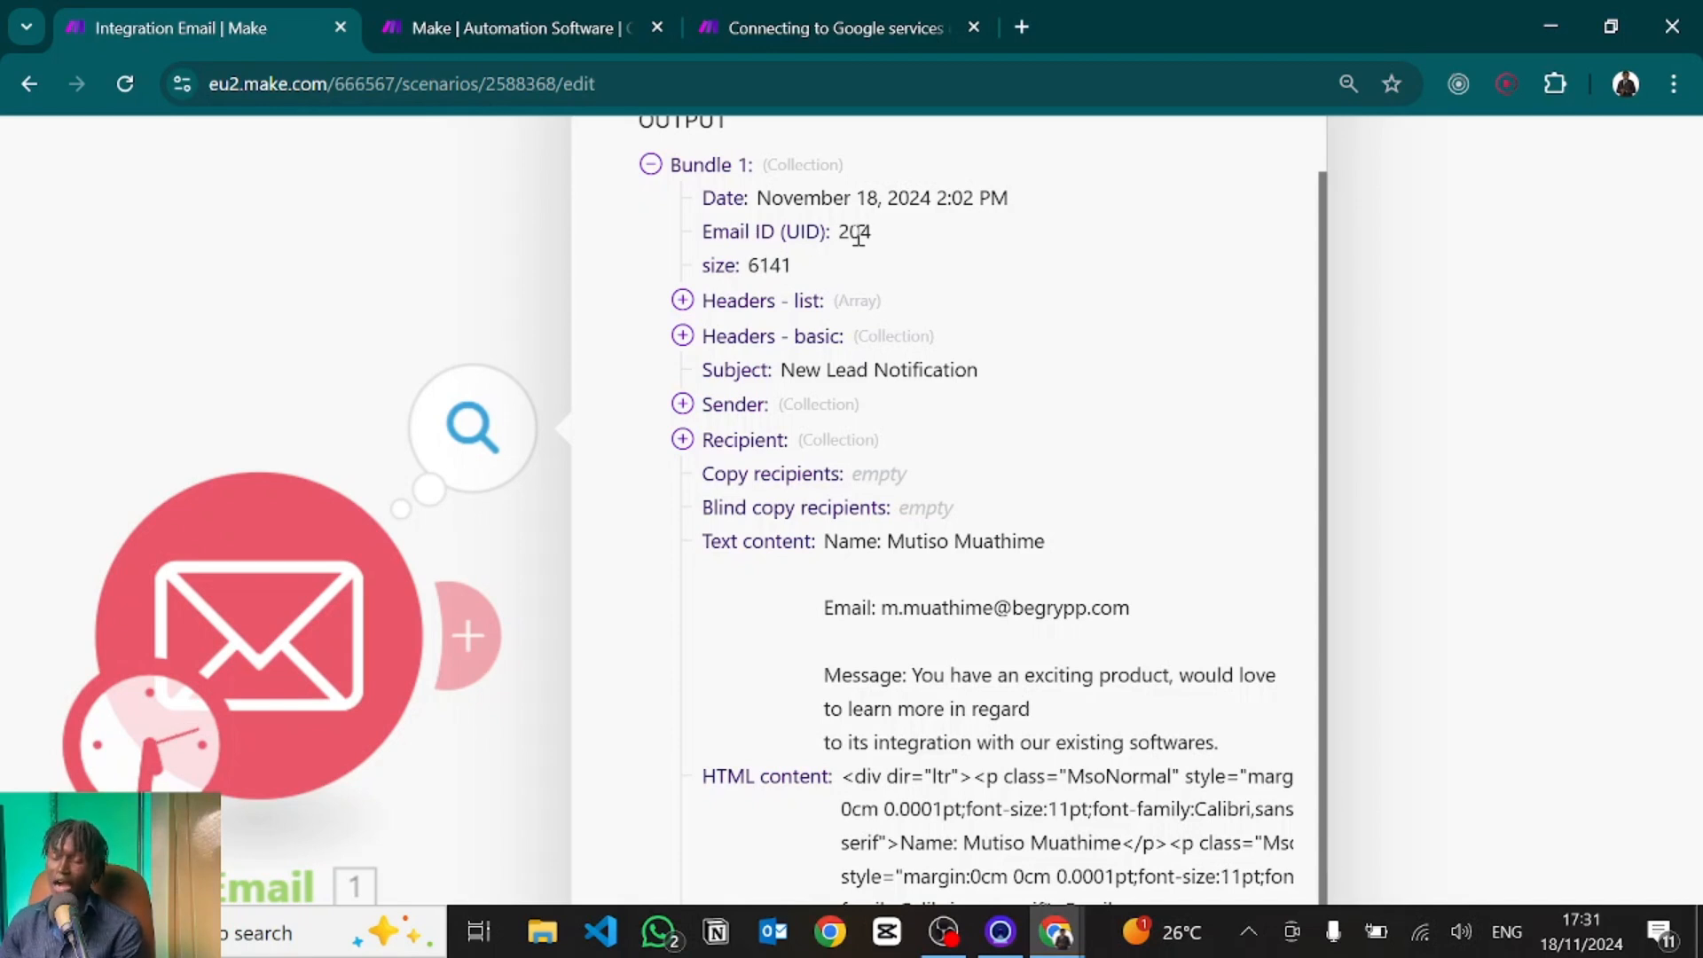
{"action": "scroll", "coordinate": [782, 448], "scroll_direction": "down", "scroll_amount": 2}
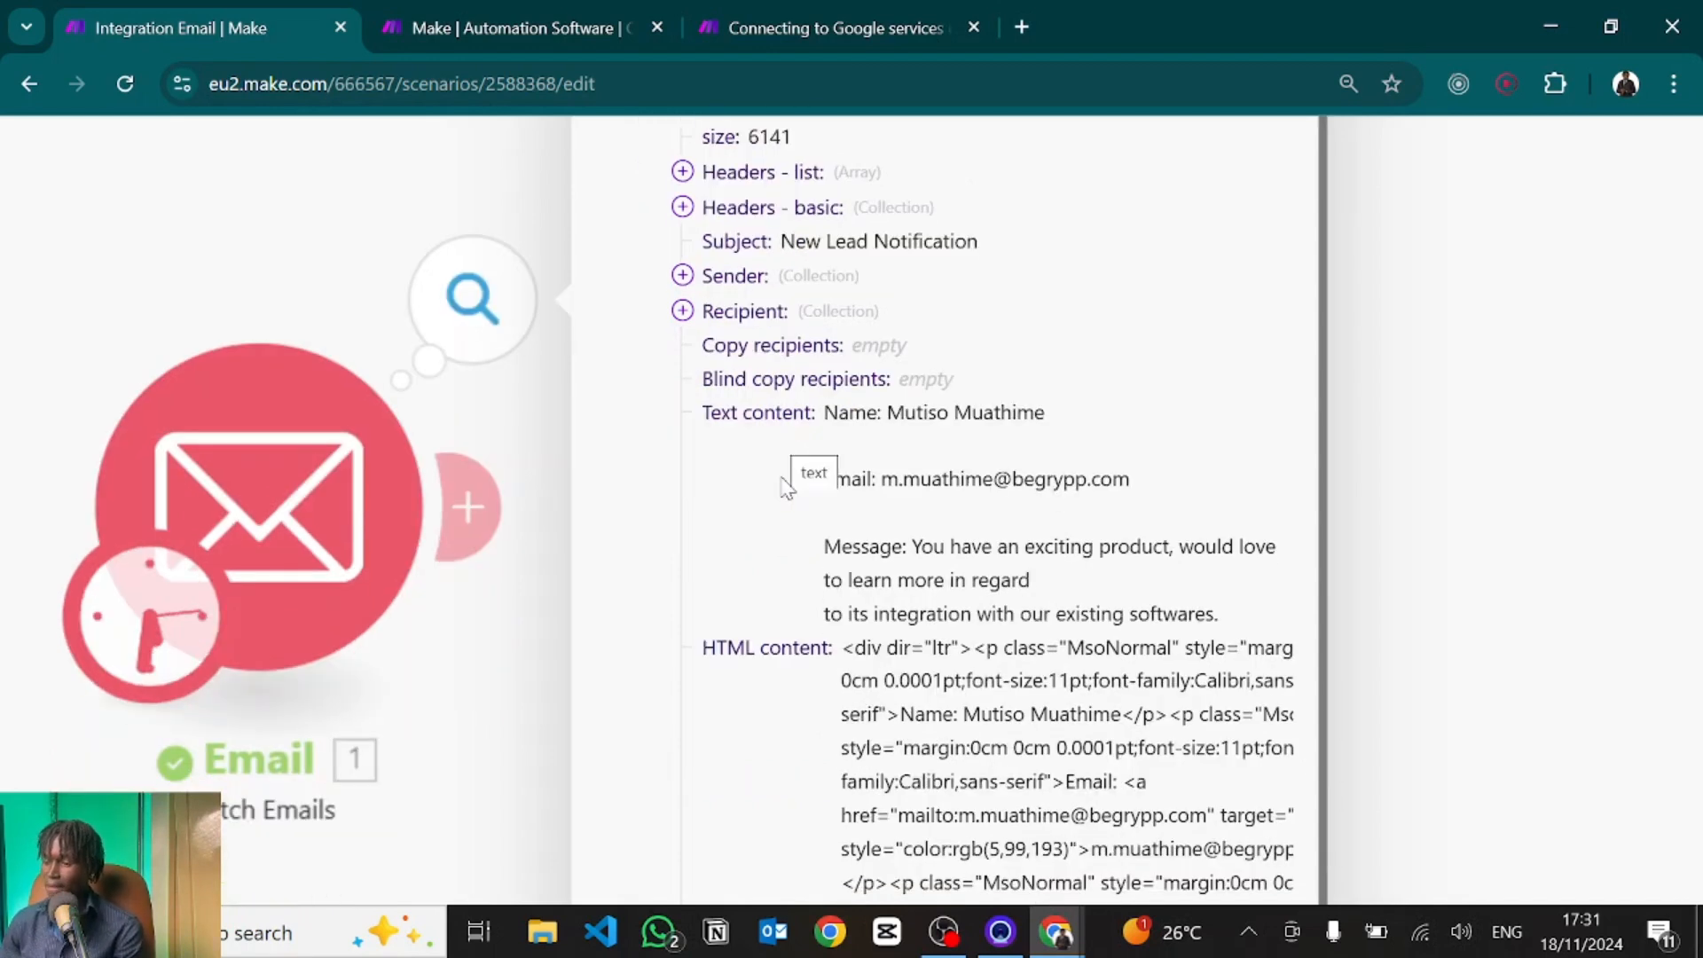
{"action": "scroll", "coordinate": [786, 486], "scroll_direction": "down", "scroll_amount": 2}
{"action": "scroll", "coordinate": [774, 319], "scroll_direction": "up", "scroll_amount": 1}
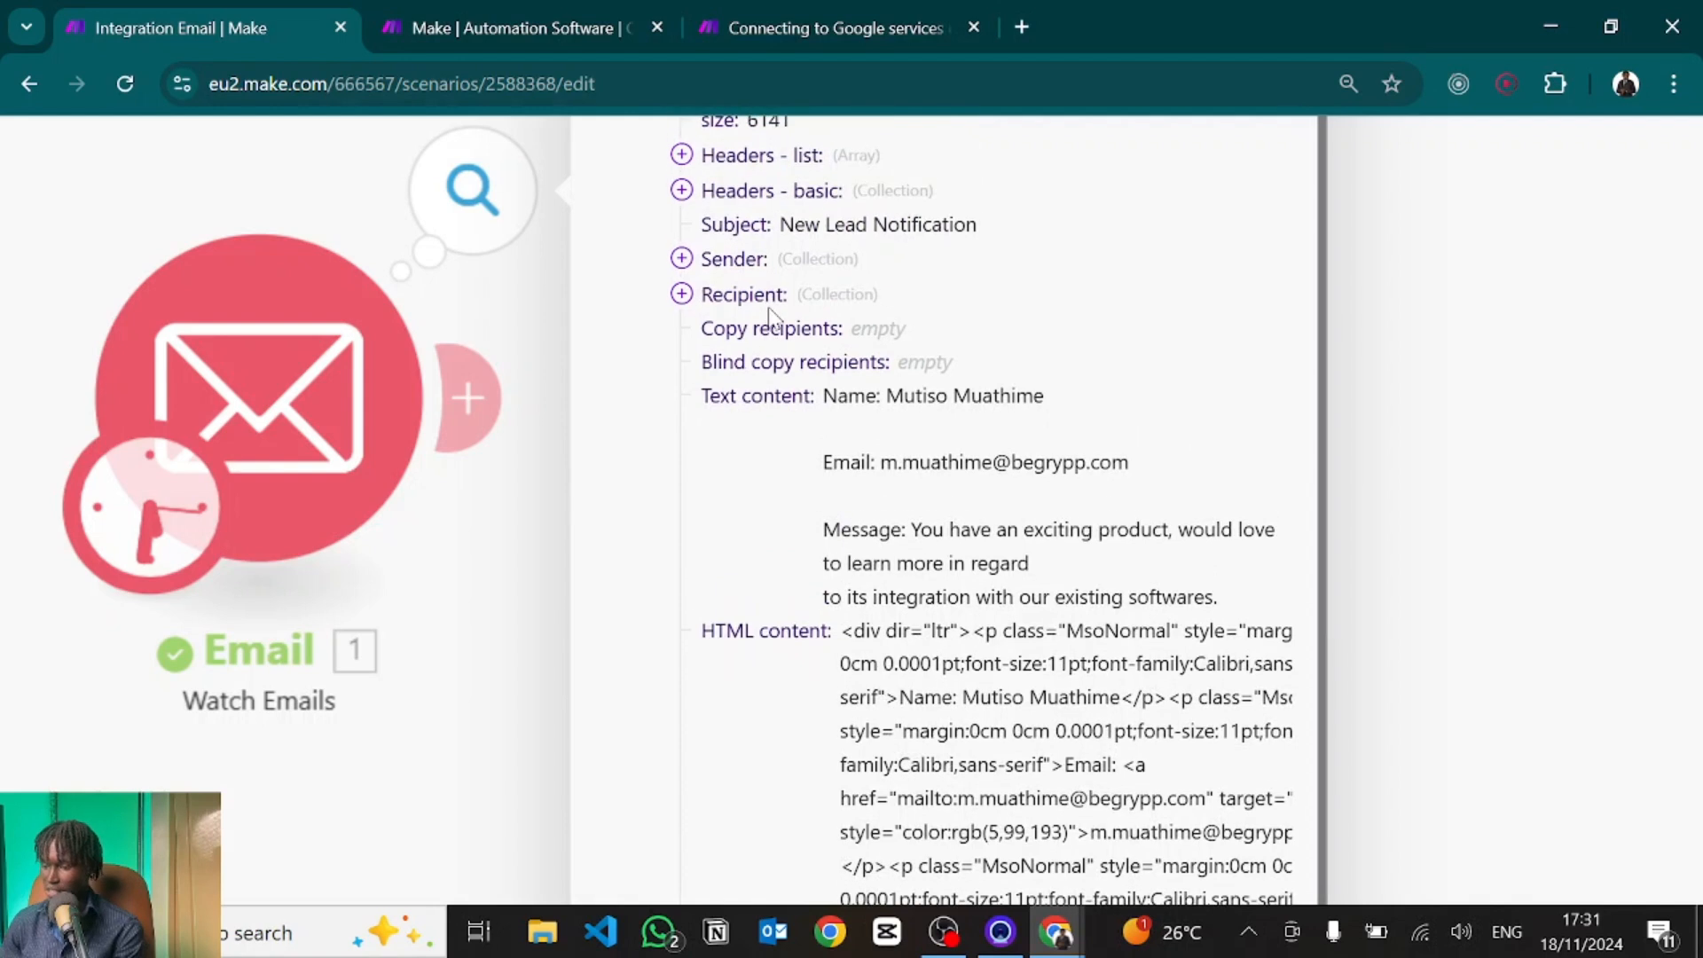
{"action": "left_click", "coordinate": [682, 294]}
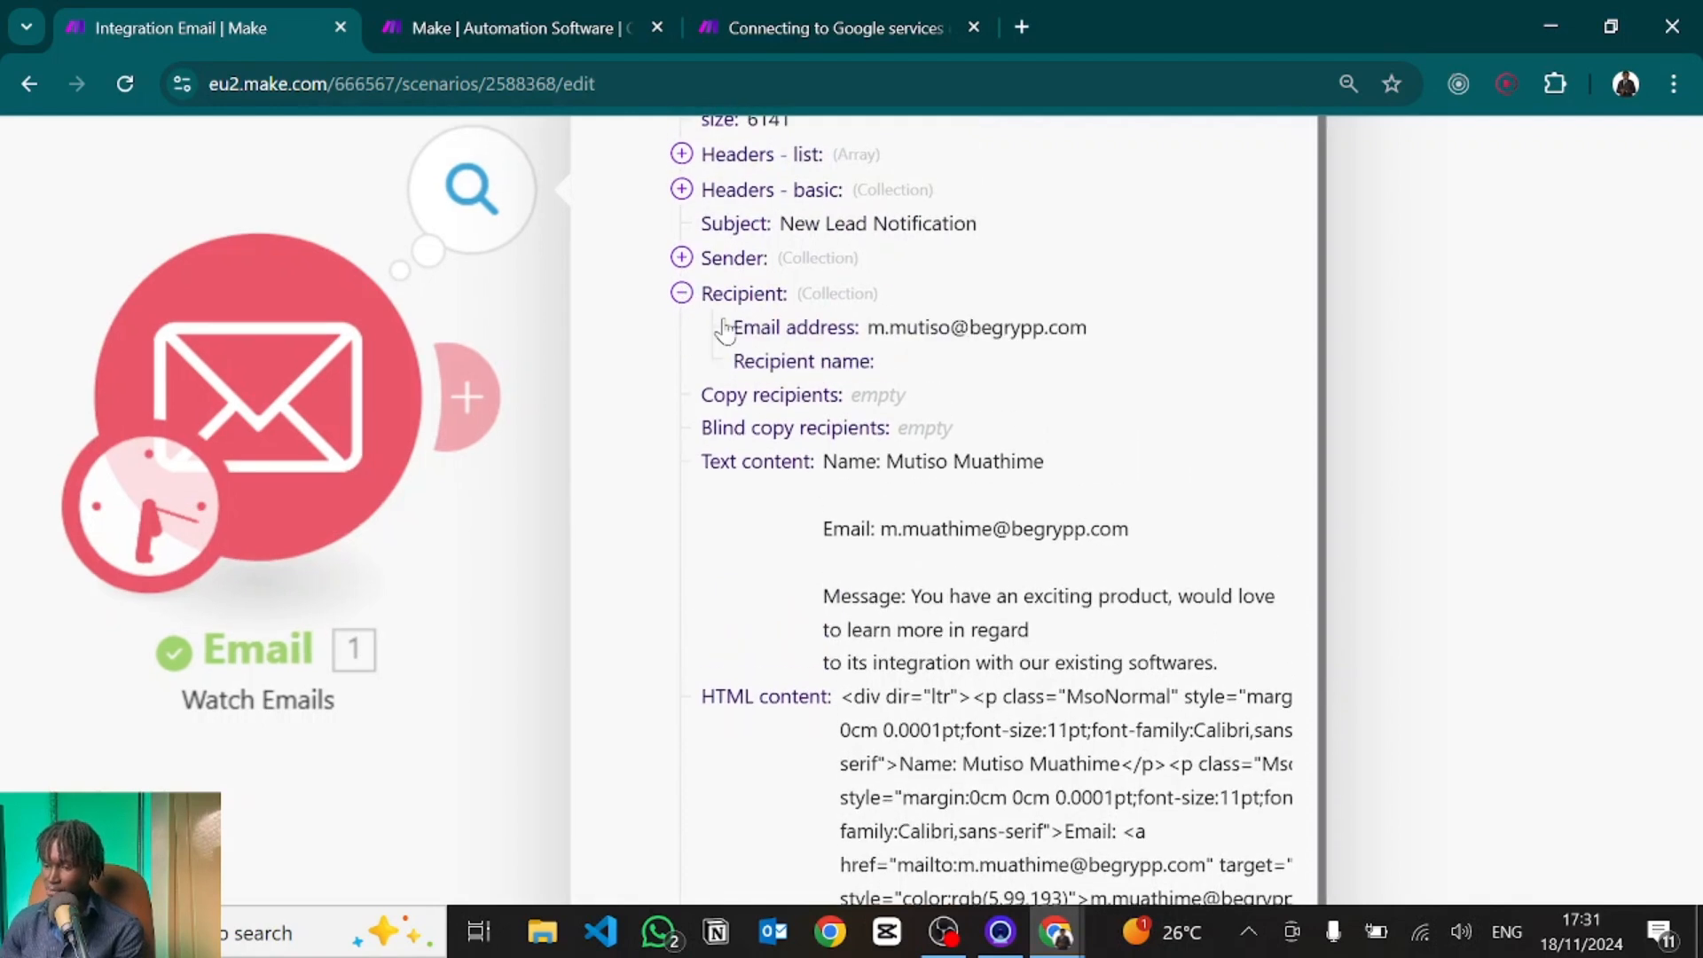
{"action": "left_click_drag", "start_coordinate": [868, 330], "coordinate": [1124, 337]}
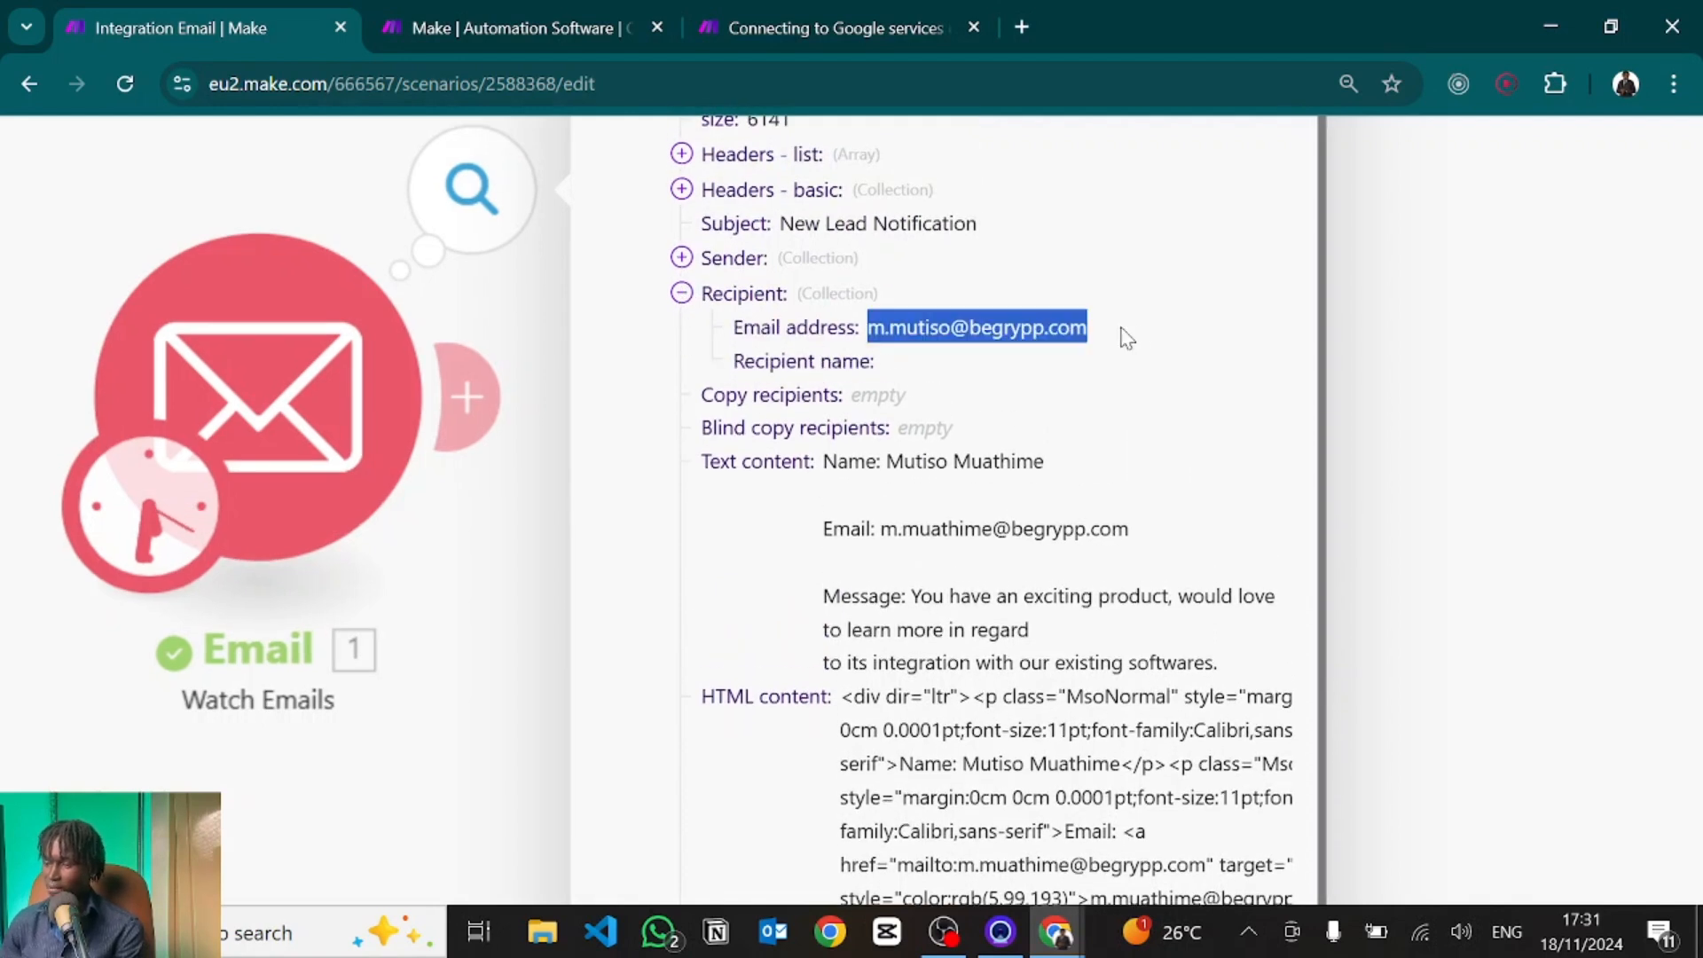
{"action": "left_click", "coordinate": [1139, 340]}
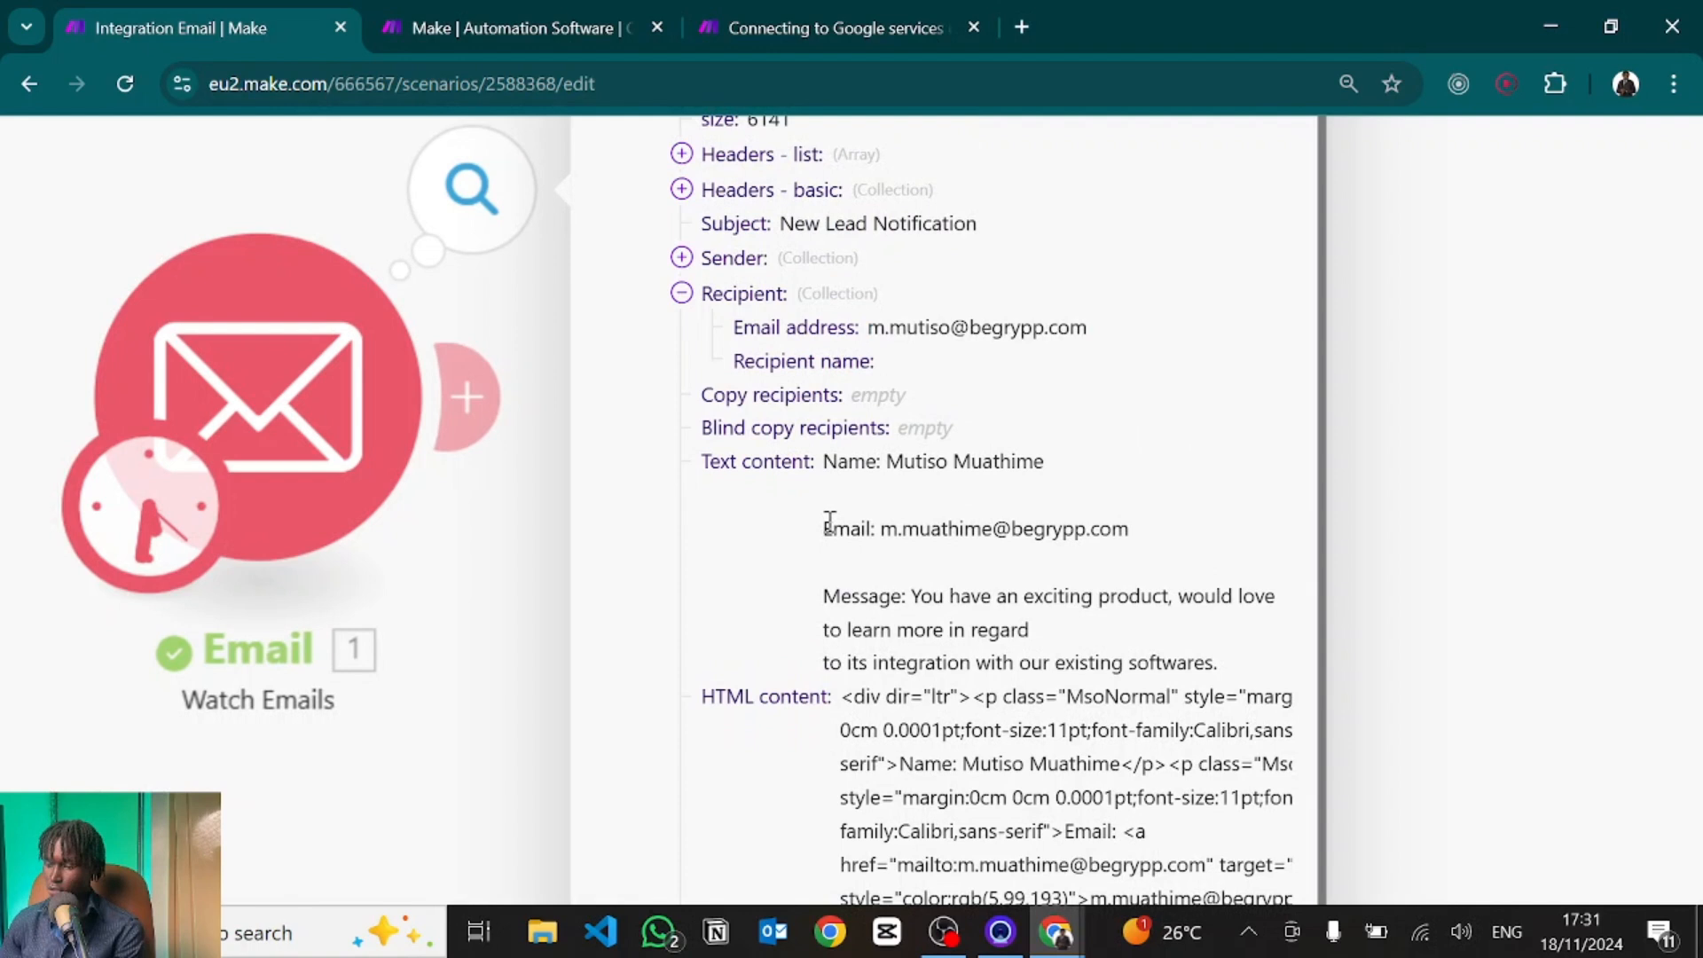
{"action": "scroll", "coordinate": [829, 522], "scroll_direction": "down", "scroll_amount": 2}
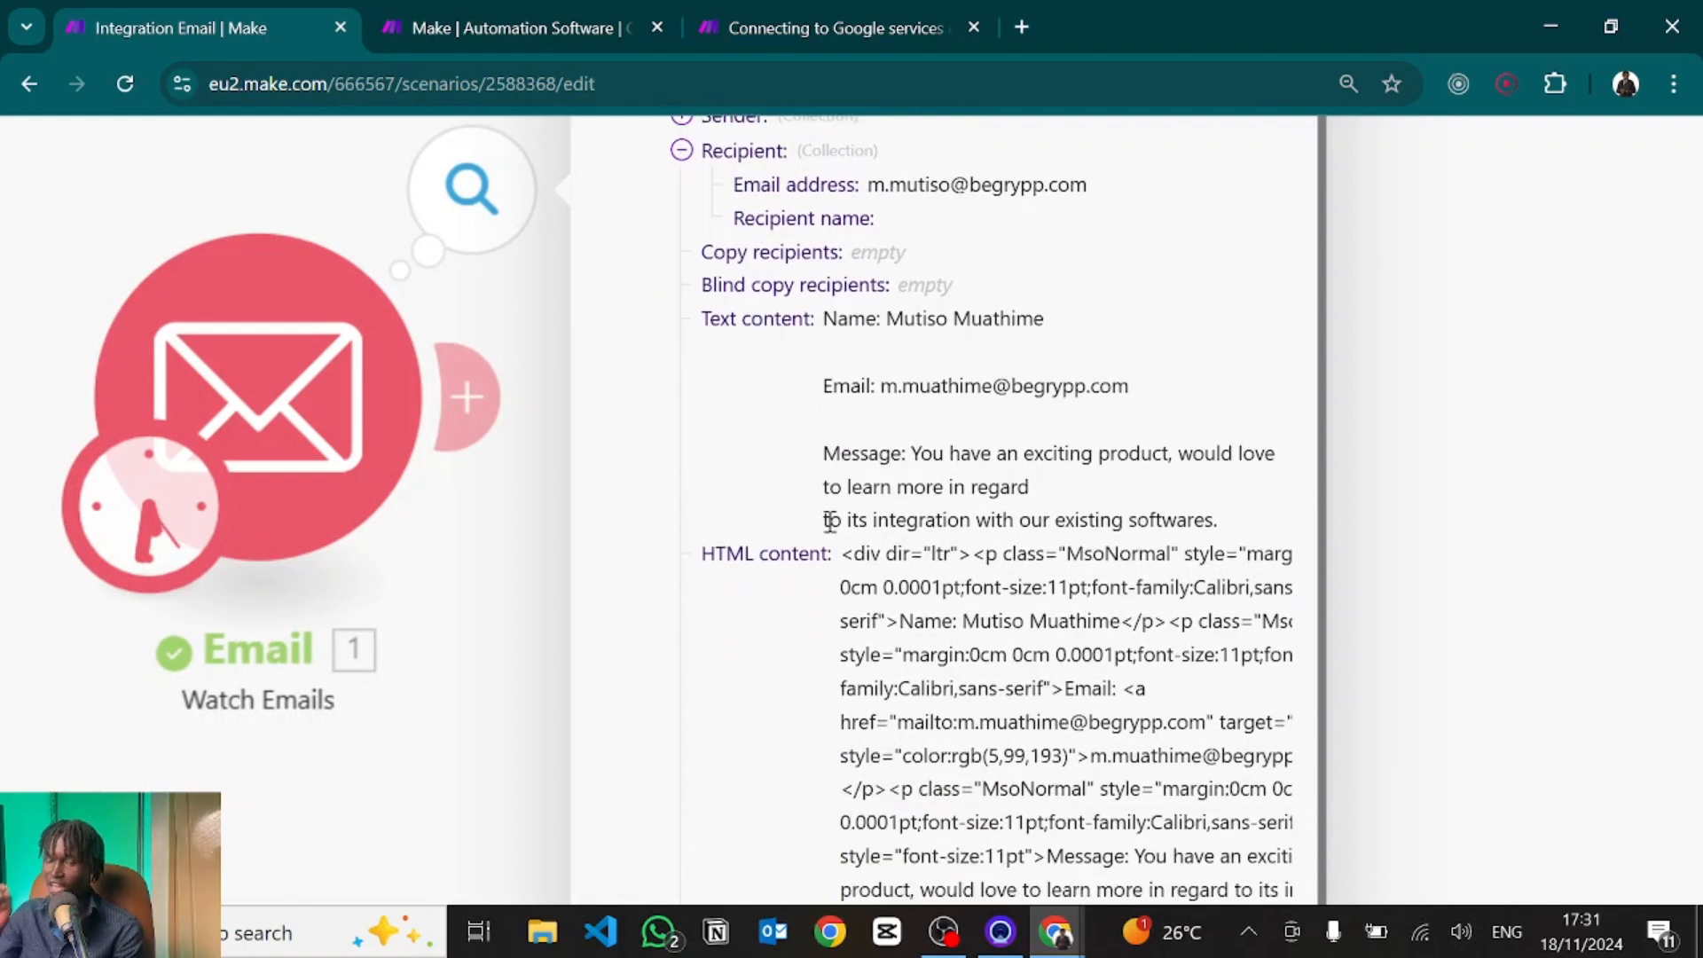
{"action": "scroll", "coordinate": [1006, 282], "scroll_direction": "down", "scroll_amount": 1}
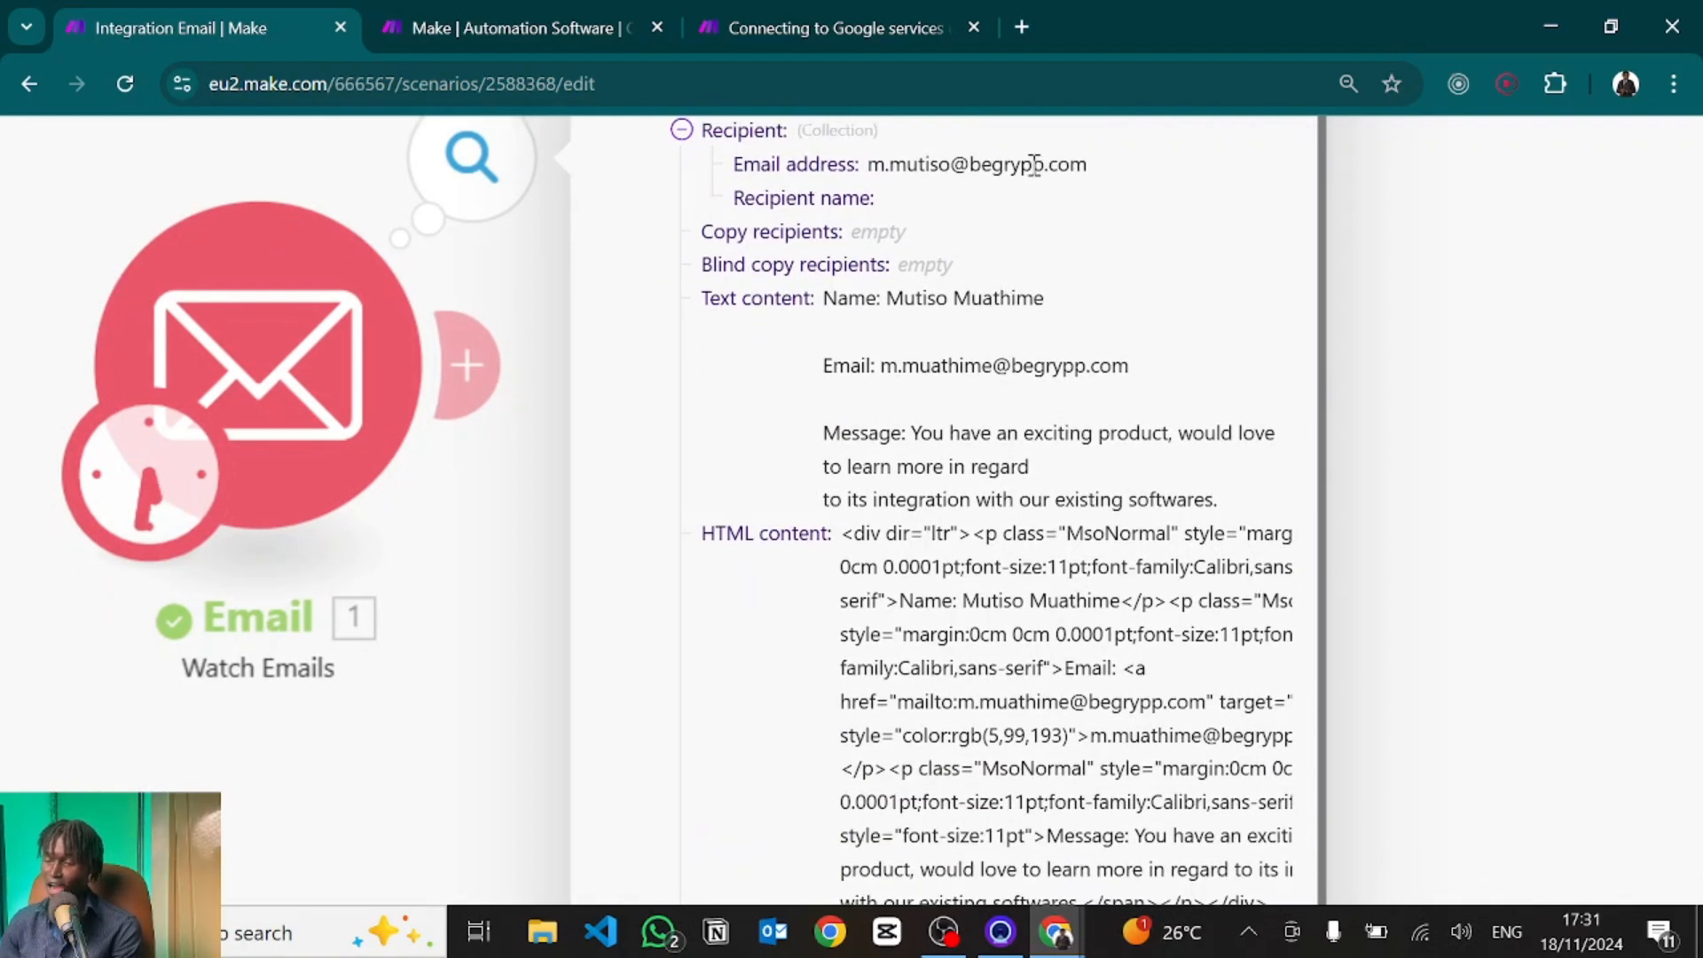
{"action": "left_click_drag", "start_coordinate": [1035, 164], "coordinate": [971, 175]}
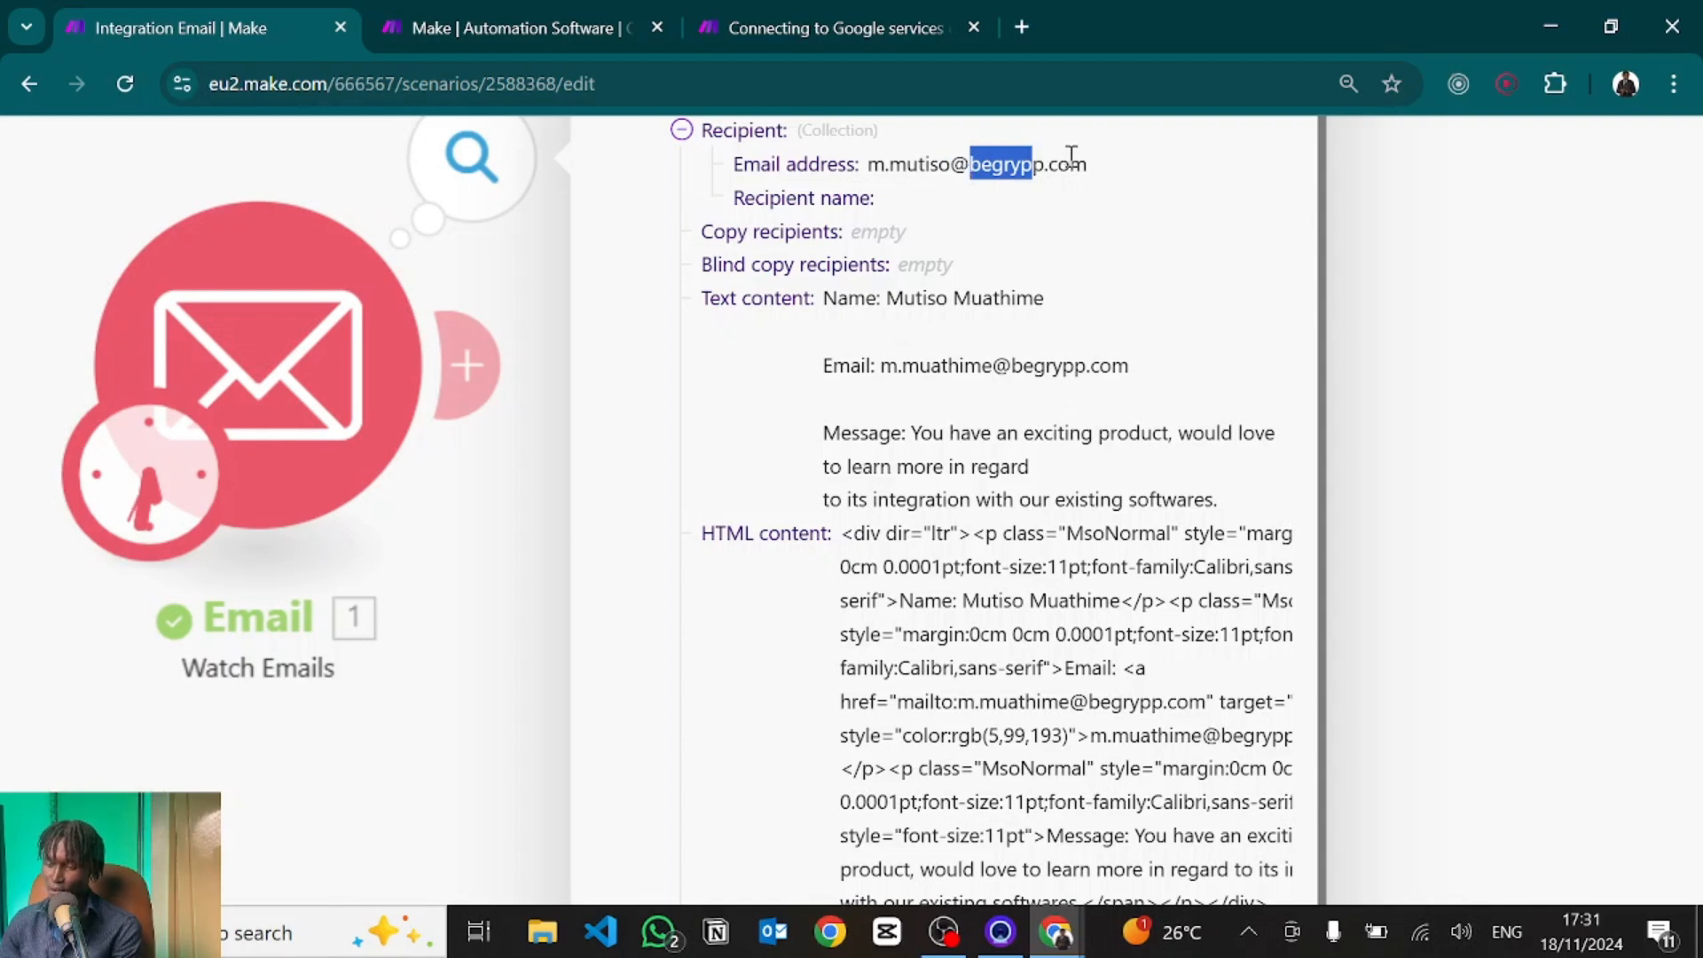
{"action": "left_click", "coordinate": [901, 228]}
Review the email's Text content and the start of its HTML content.
{"action": "scroll", "coordinate": [820, 333], "scroll_direction": "down", "scroll_amount": 1}
{"action": "scroll", "coordinate": [816, 333], "scroll_direction": "down", "scroll_amount": 1}
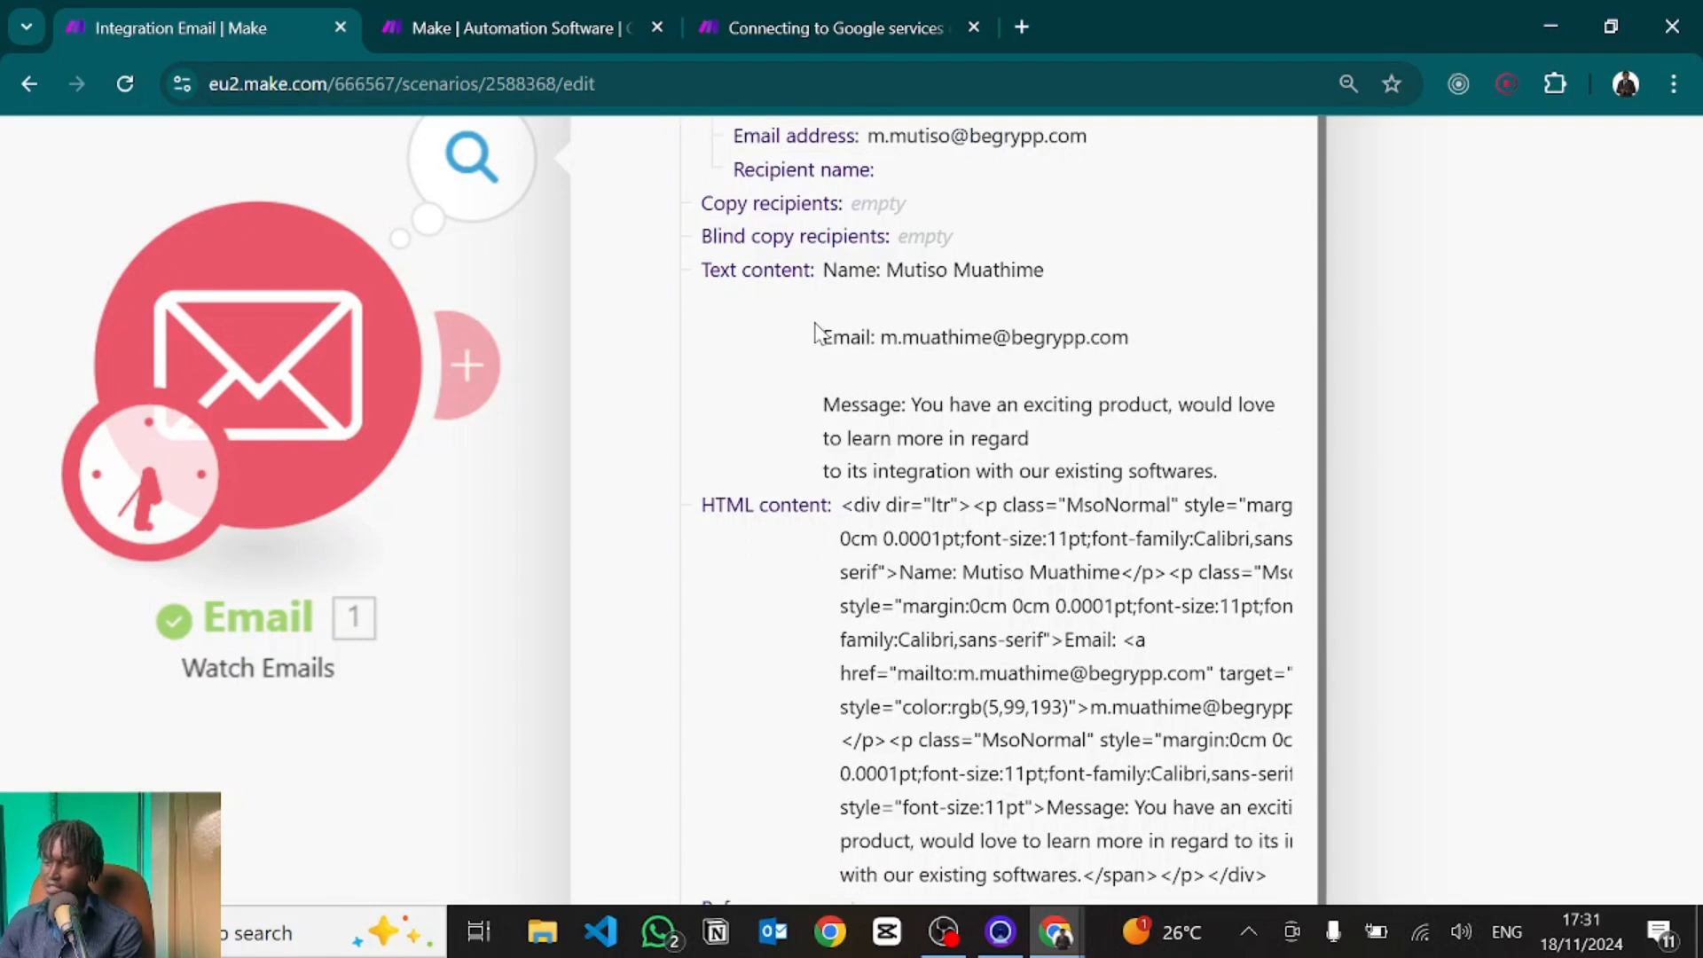
{"action": "left_click_drag", "start_coordinate": [825, 274], "coordinate": [1245, 463]}
{"action": "left_click_drag", "start_coordinate": [854, 504], "coordinate": [1263, 667]}
{"action": "left_click", "coordinate": [1262, 668]}
{"action": "scroll", "coordinate": [1263, 674], "scroll_direction": "down", "scroll_amount": 3}
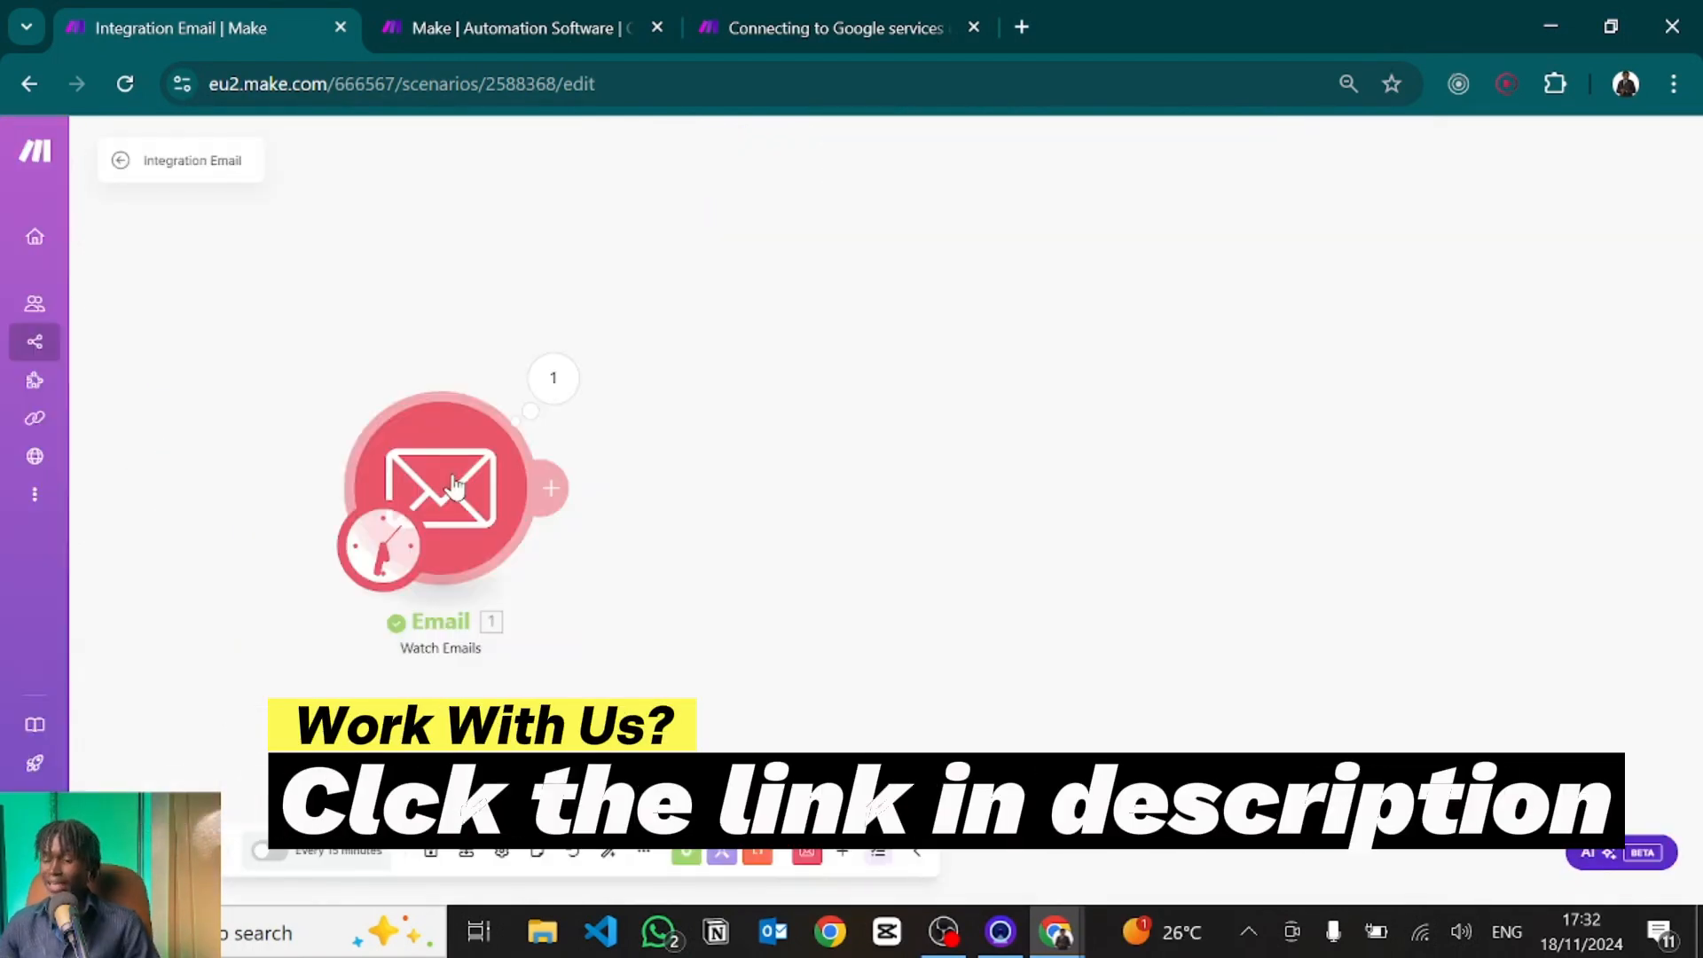
Keep the Email trigger's Maximum number of results at 1, confirm, and save the scenario.
{"action": "left_click", "coordinate": [454, 486]}
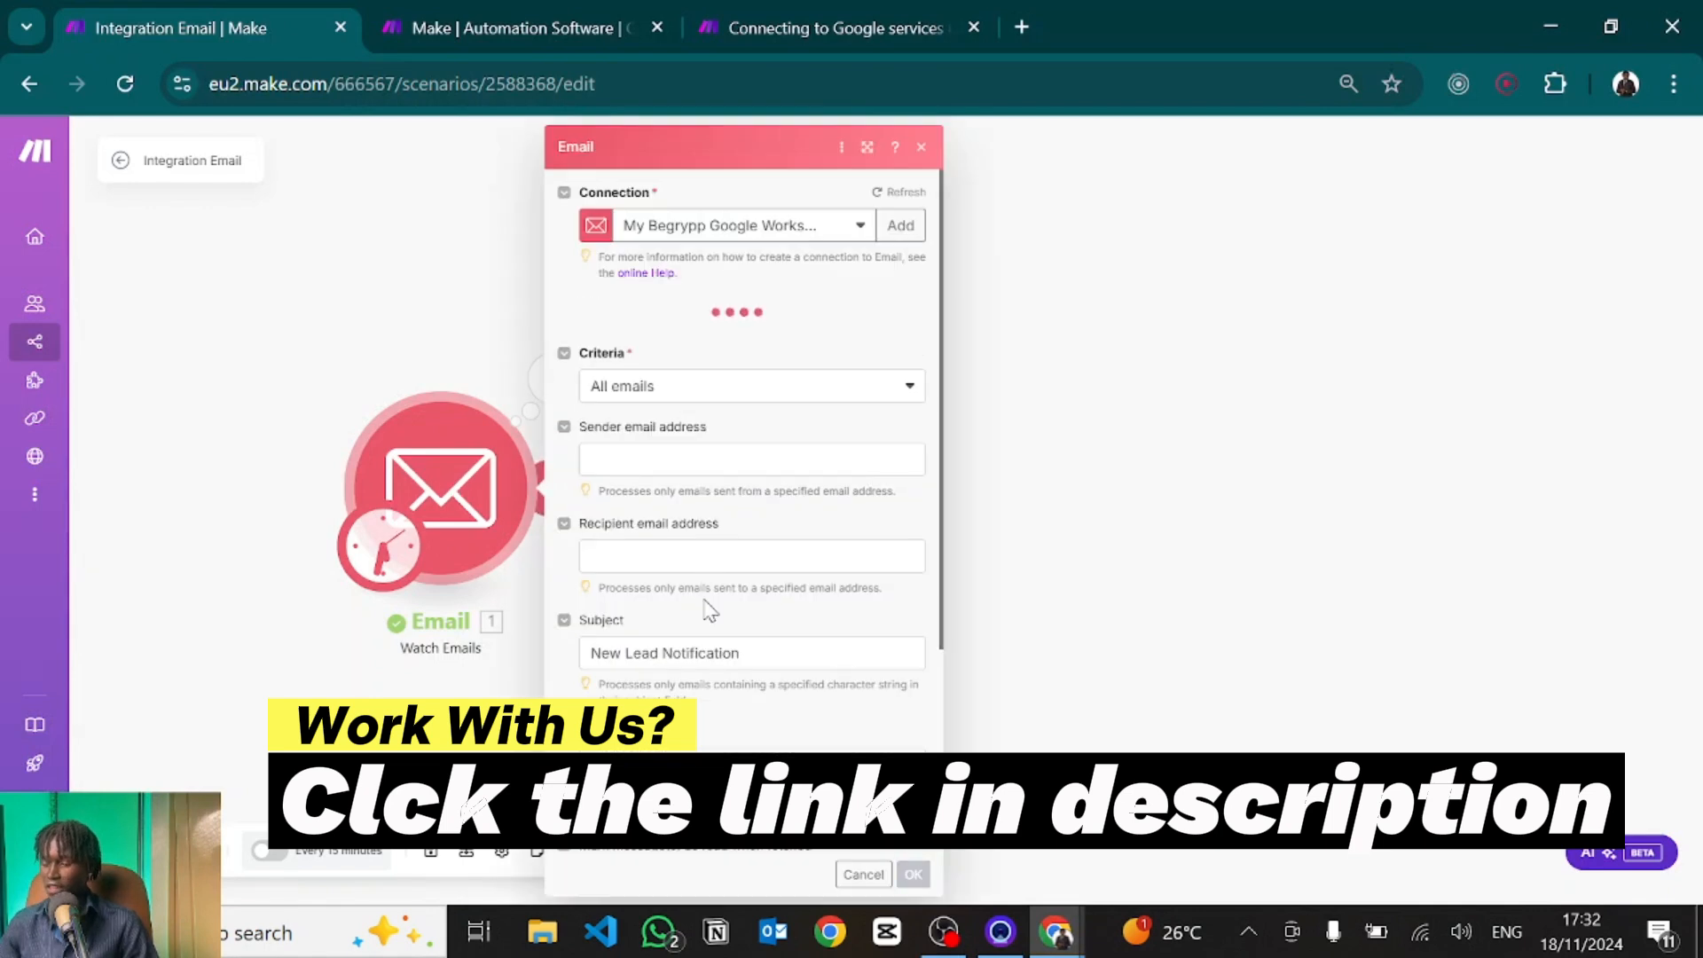
{"action": "scroll", "coordinate": [710, 611], "scroll_direction": "down", "scroll_amount": 3}
{"action": "scroll", "coordinate": [709, 610], "scroll_direction": "down", "scroll_amount": 1}
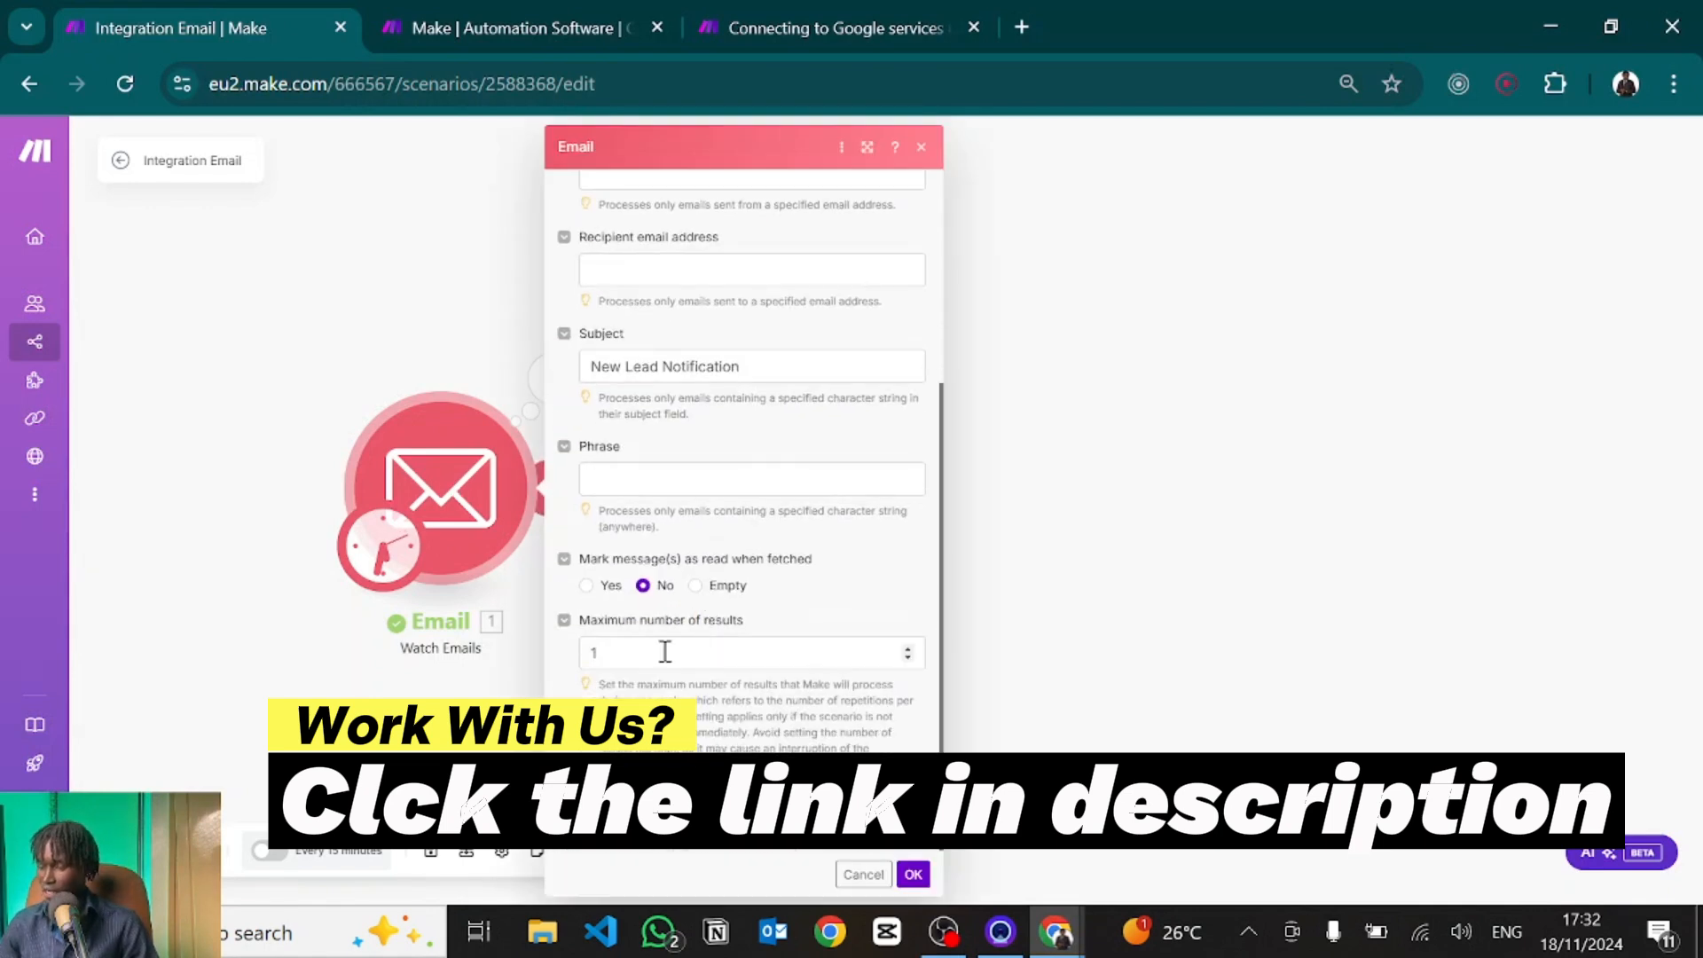
{"action": "left_click", "coordinate": [661, 652]}
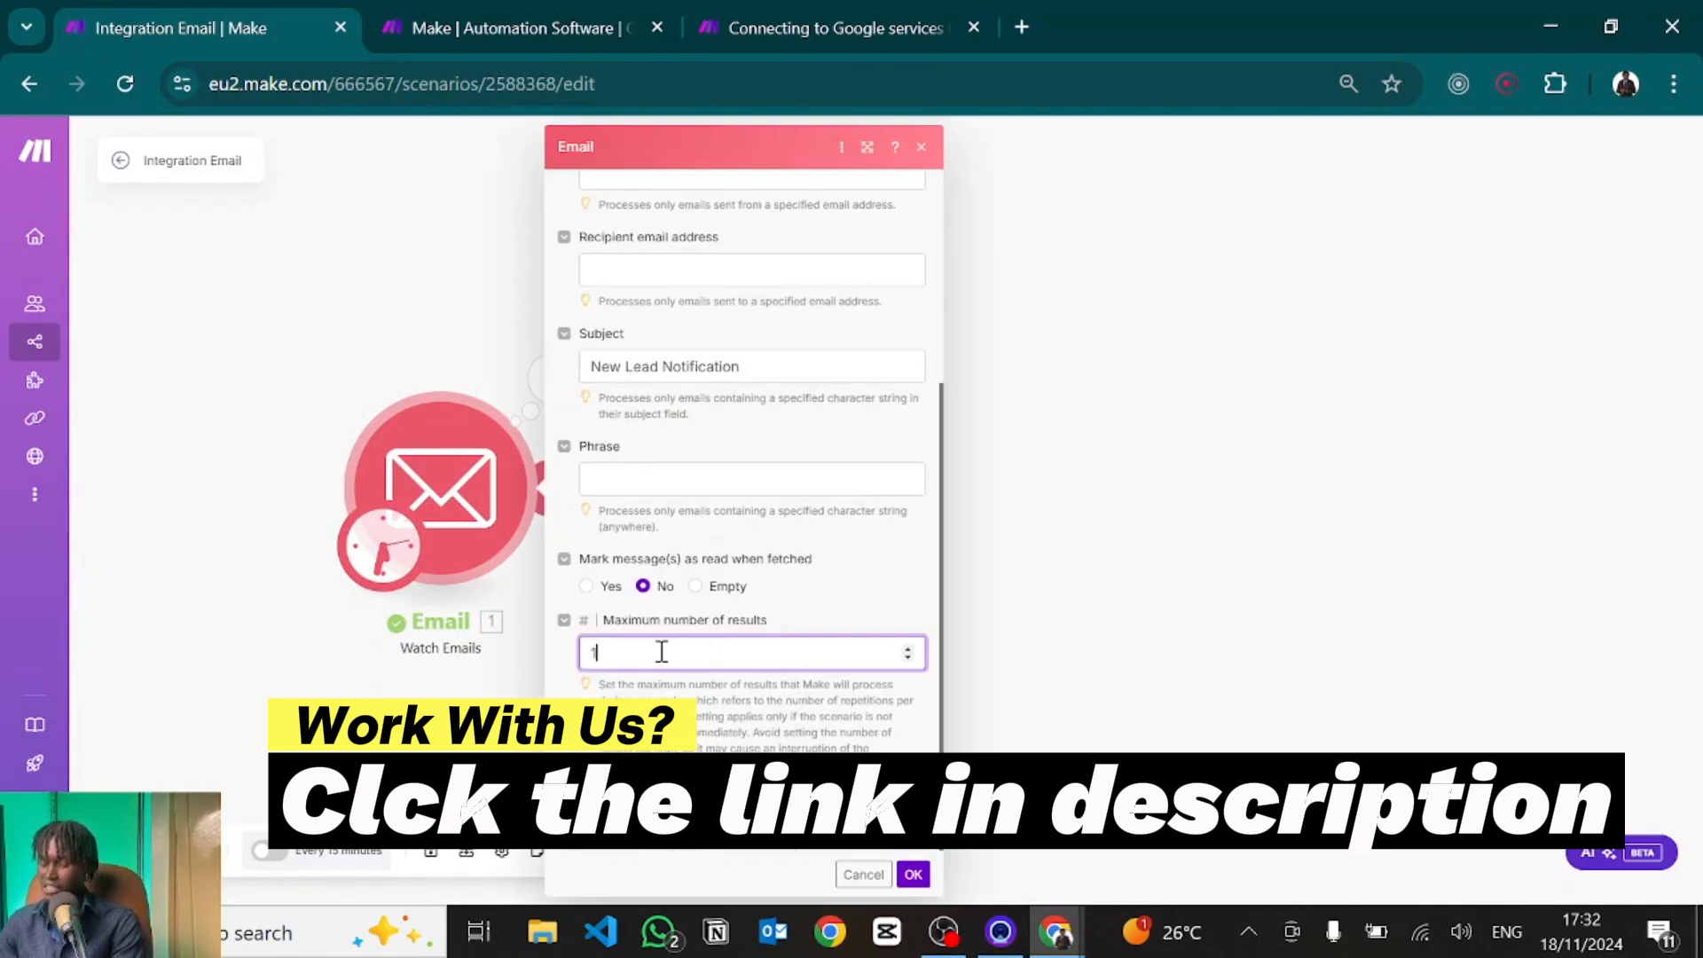
{"action": "type", "text": "0"}
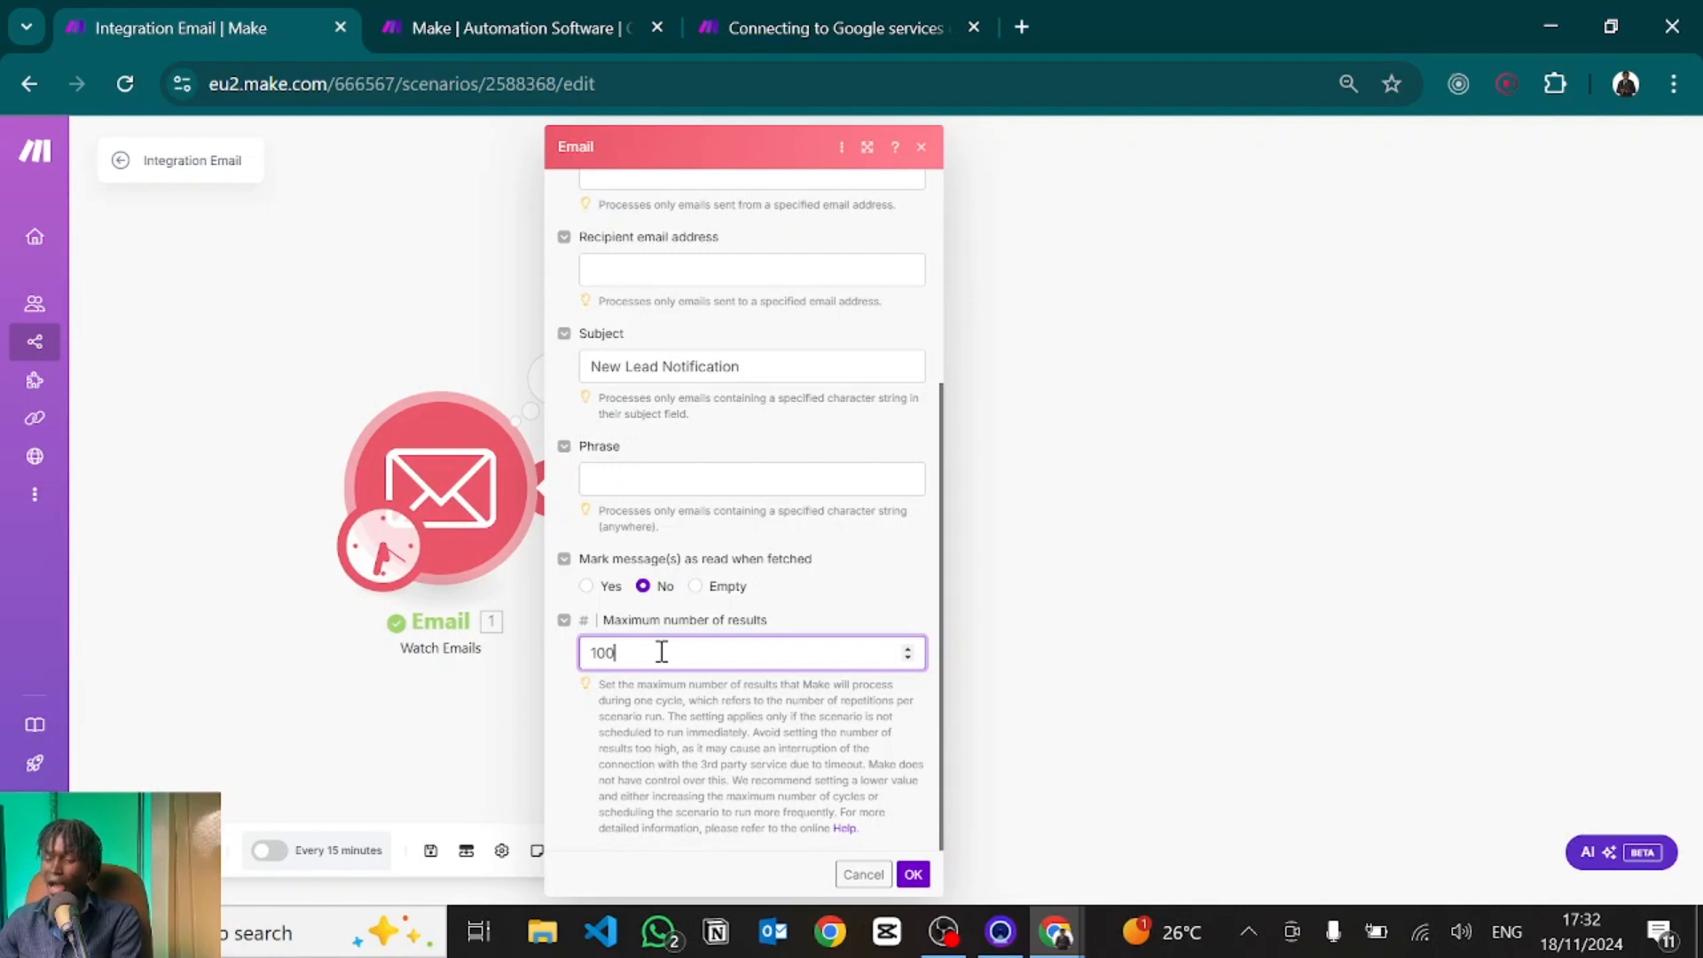
{"action": "key", "text": "BackSpace"}
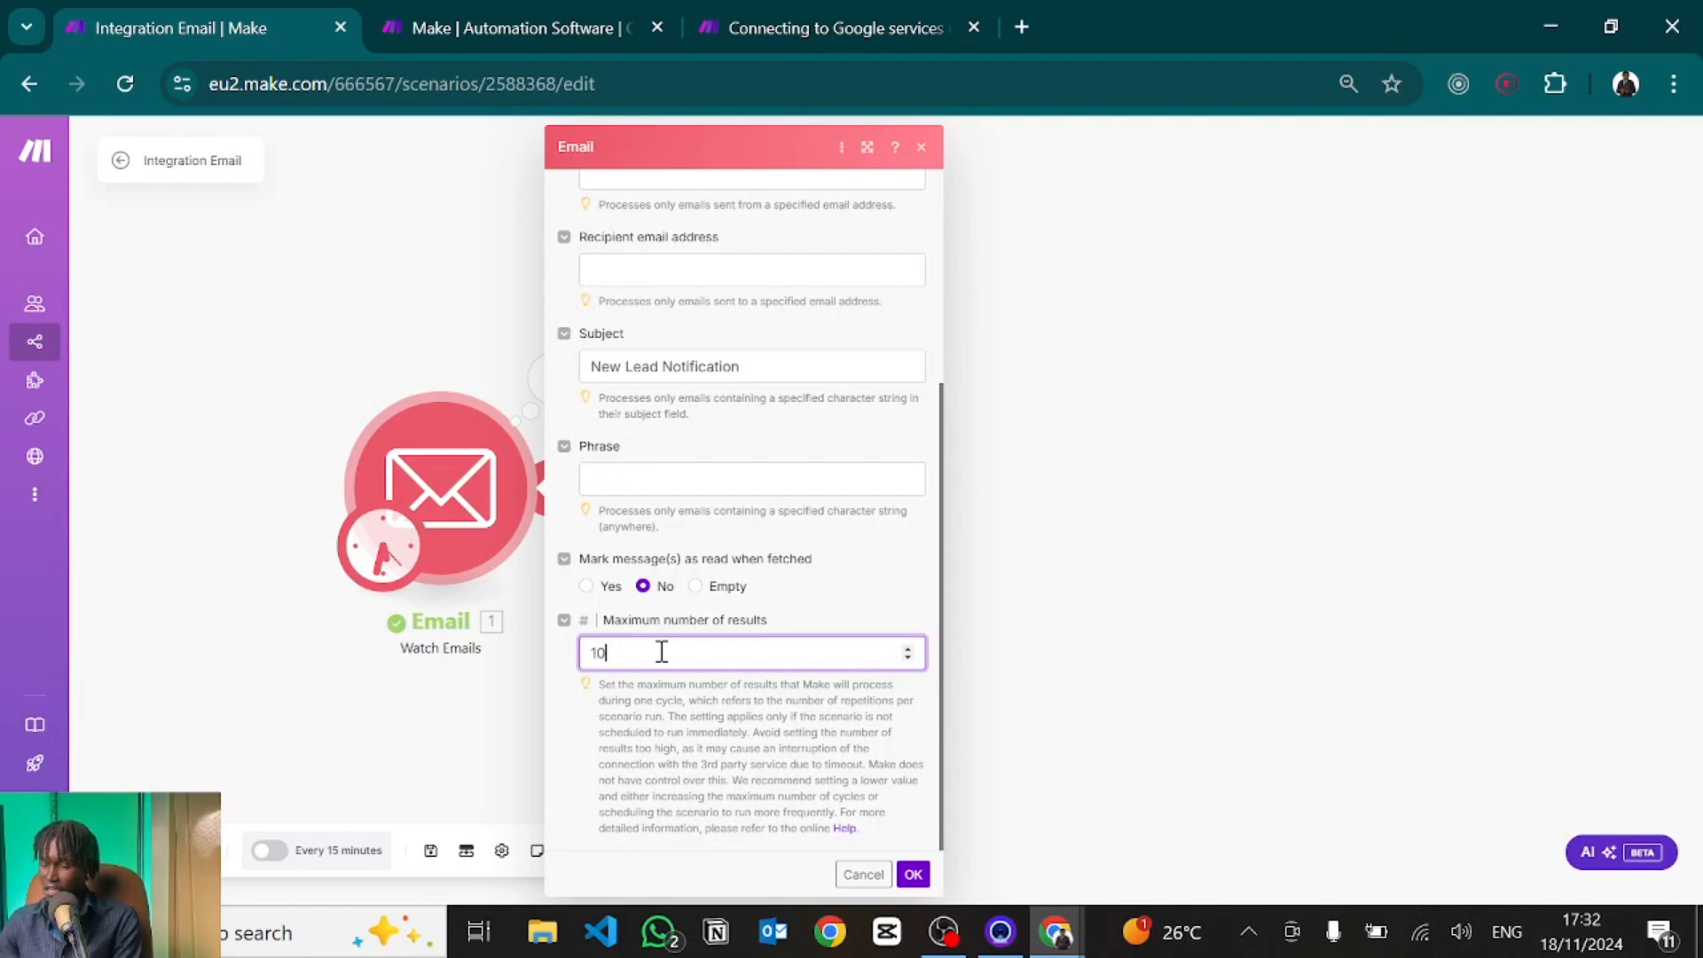
{"action": "left_click", "coordinate": [913, 876]}
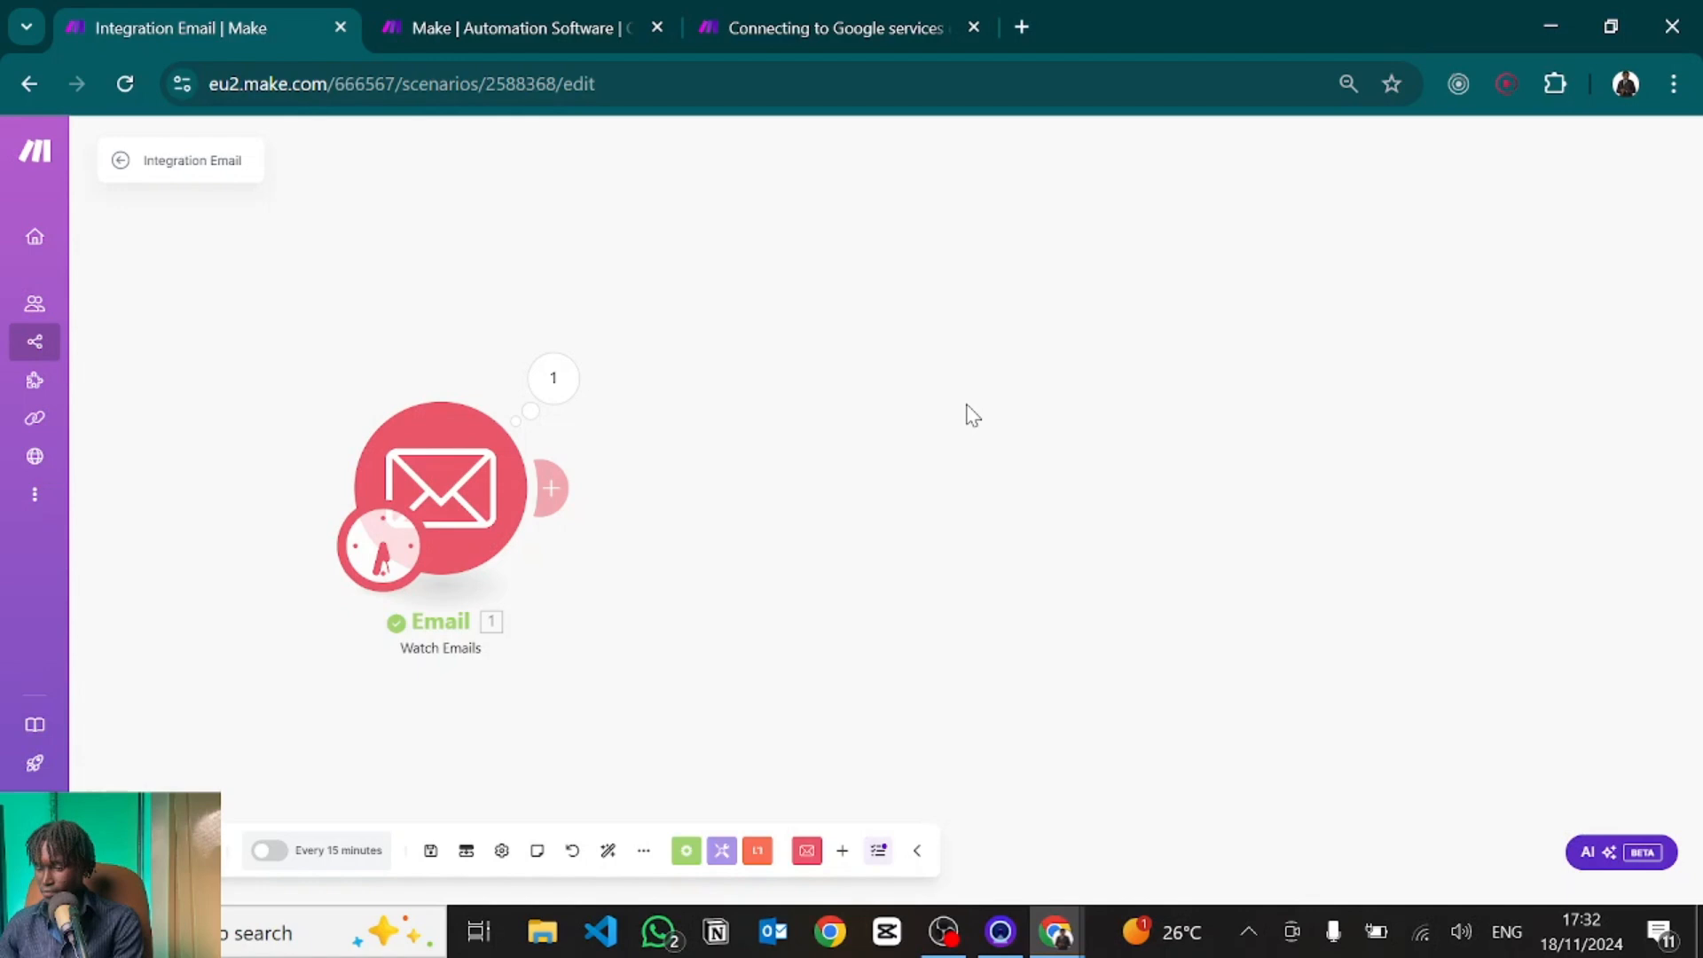
{"action": "left_click", "coordinate": [431, 853]}
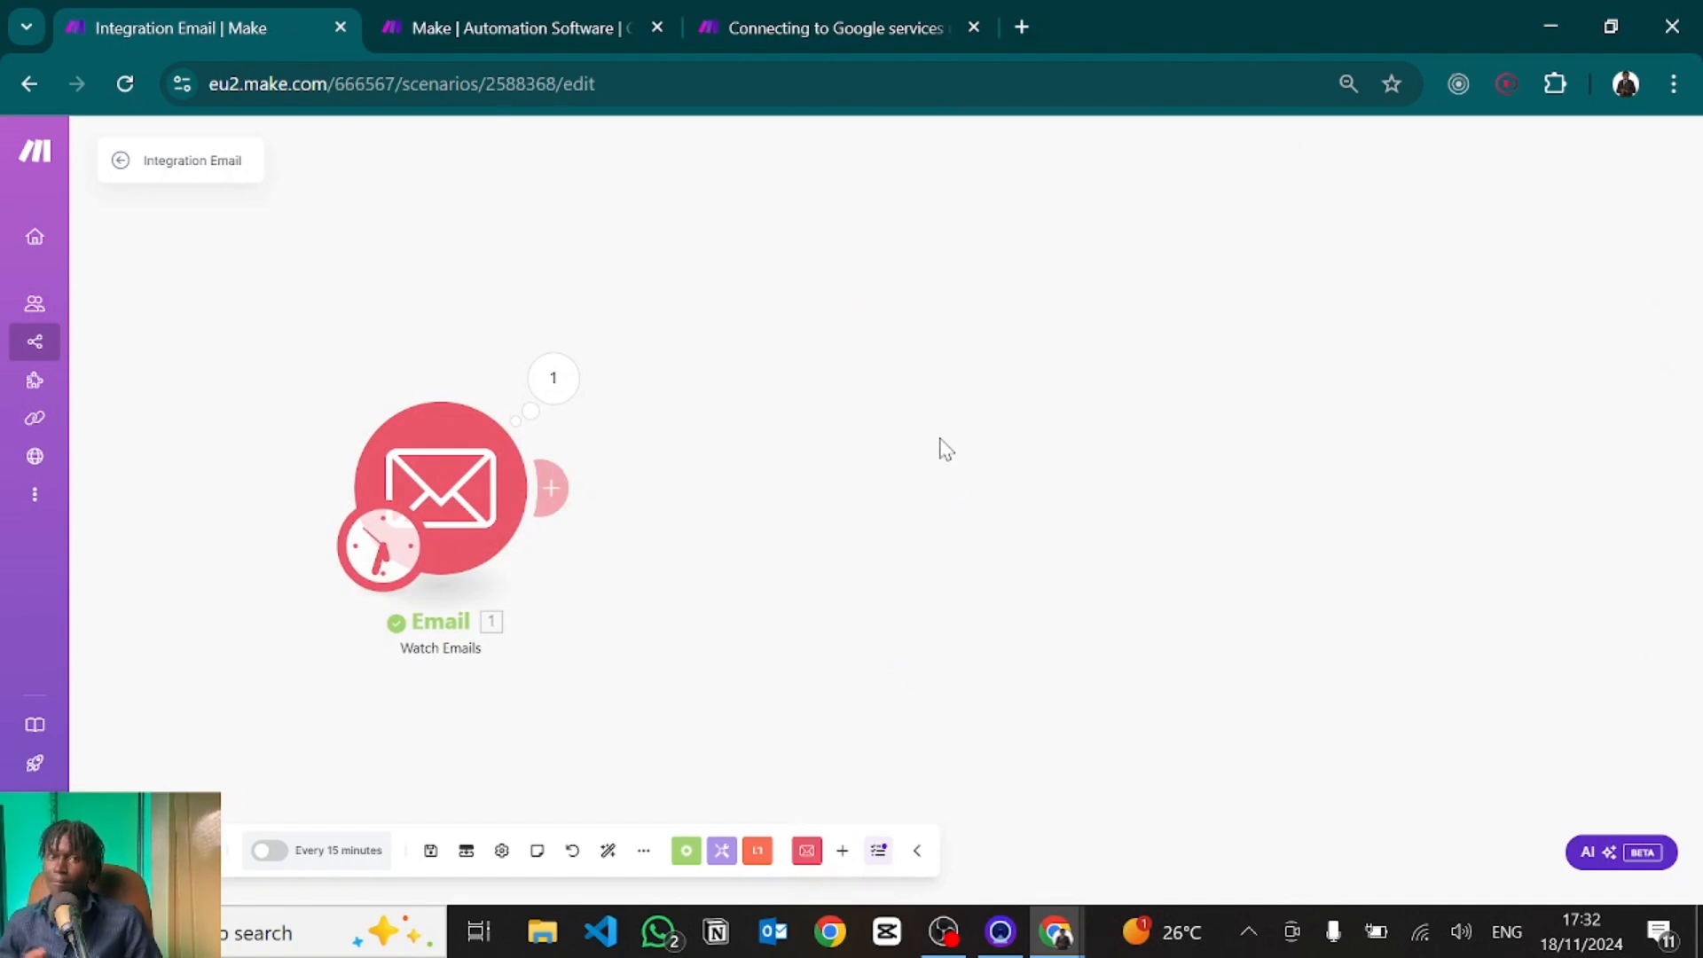
Add OpenAI's Create a Completion (Prompt) module after the Email trigger.
{"action": "left_click", "coordinate": [551, 487]}
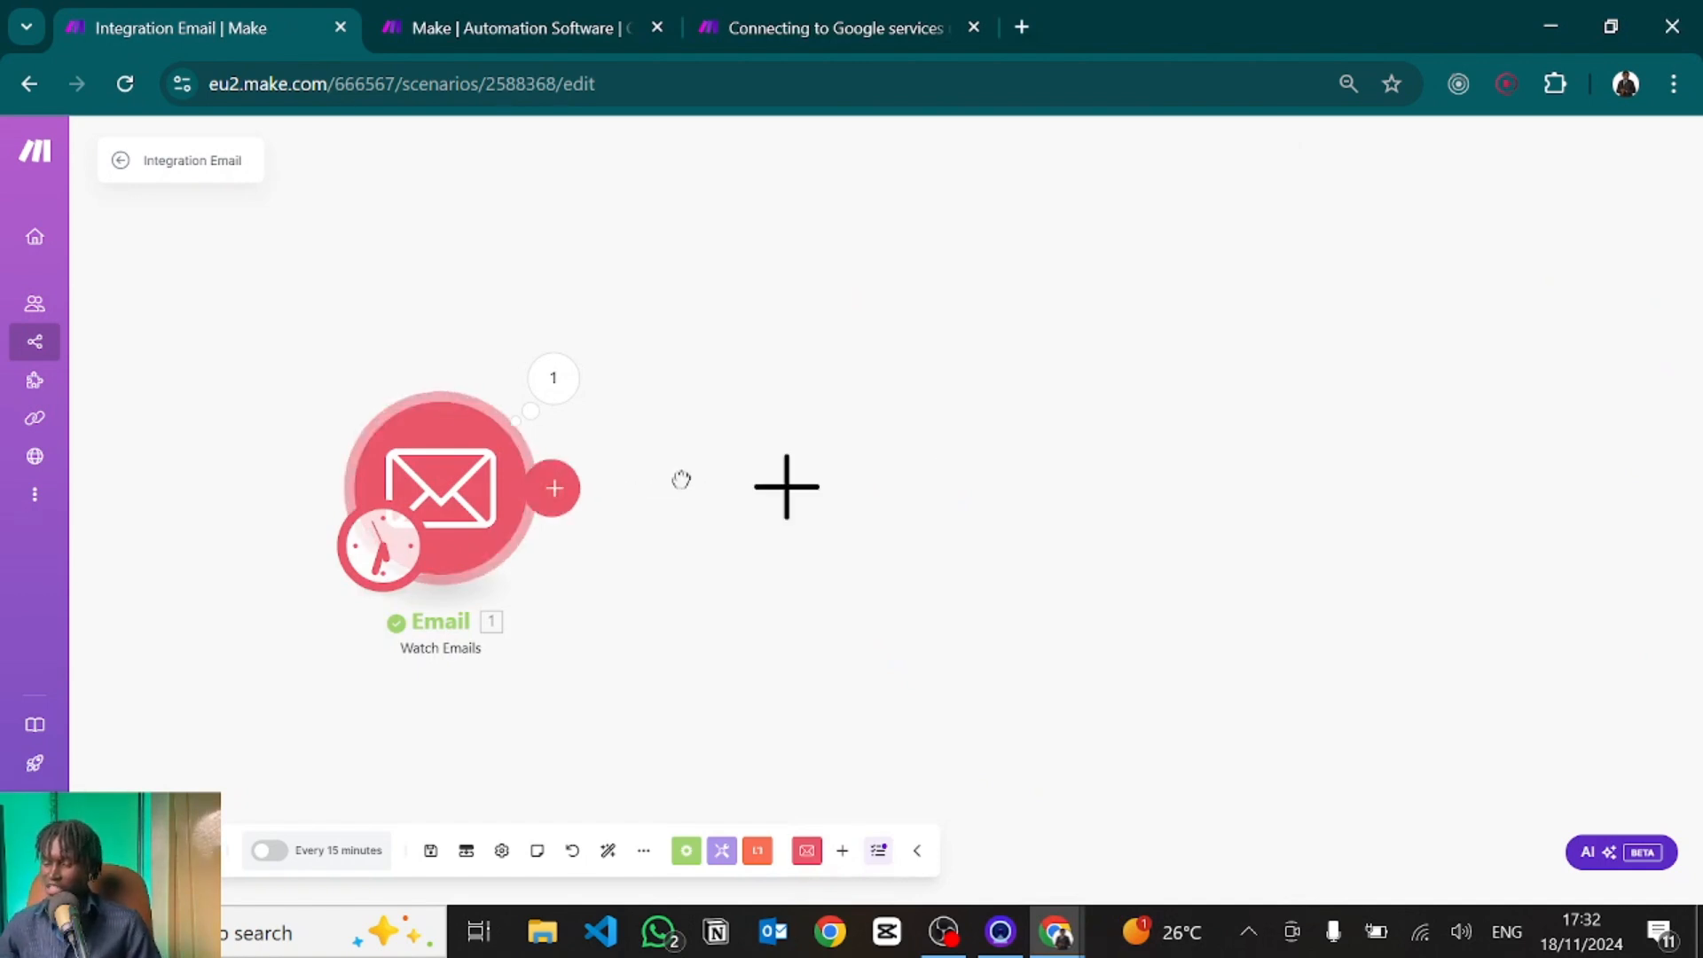
{"action": "left_click", "coordinate": [792, 470]}
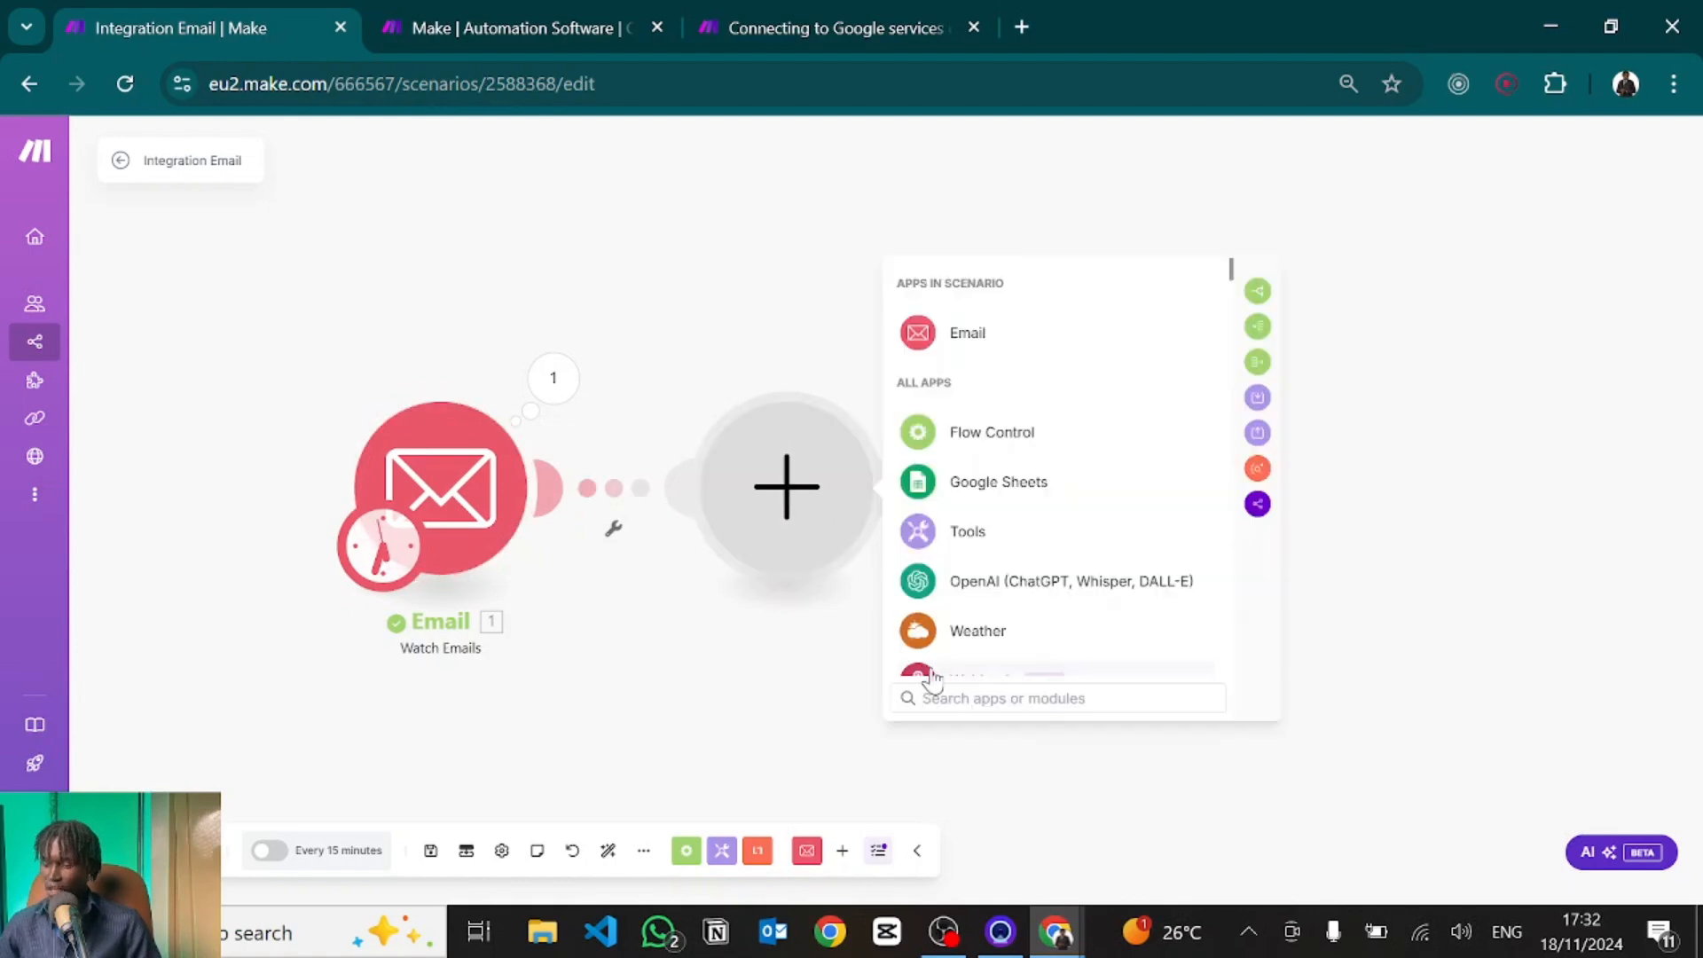
{"action": "type", "text": "g"}
{"action": "type", "text": "op"}
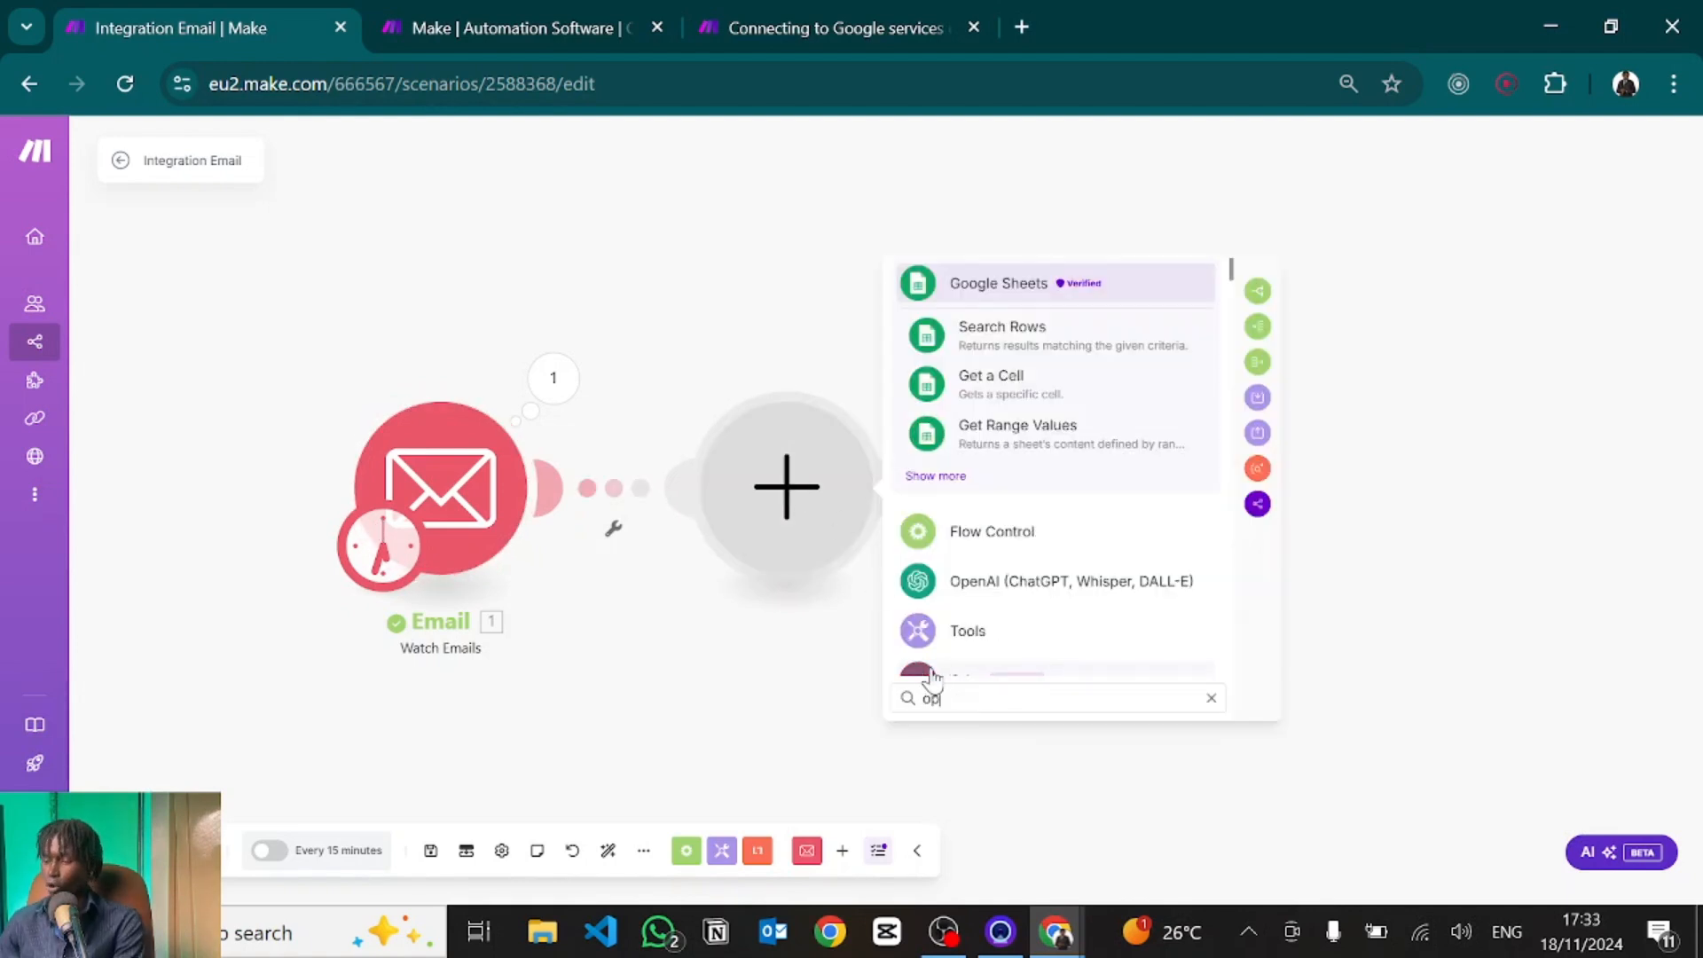
{"action": "type", "text": "en ai"}
{"action": "left_click", "coordinate": [958, 383]}
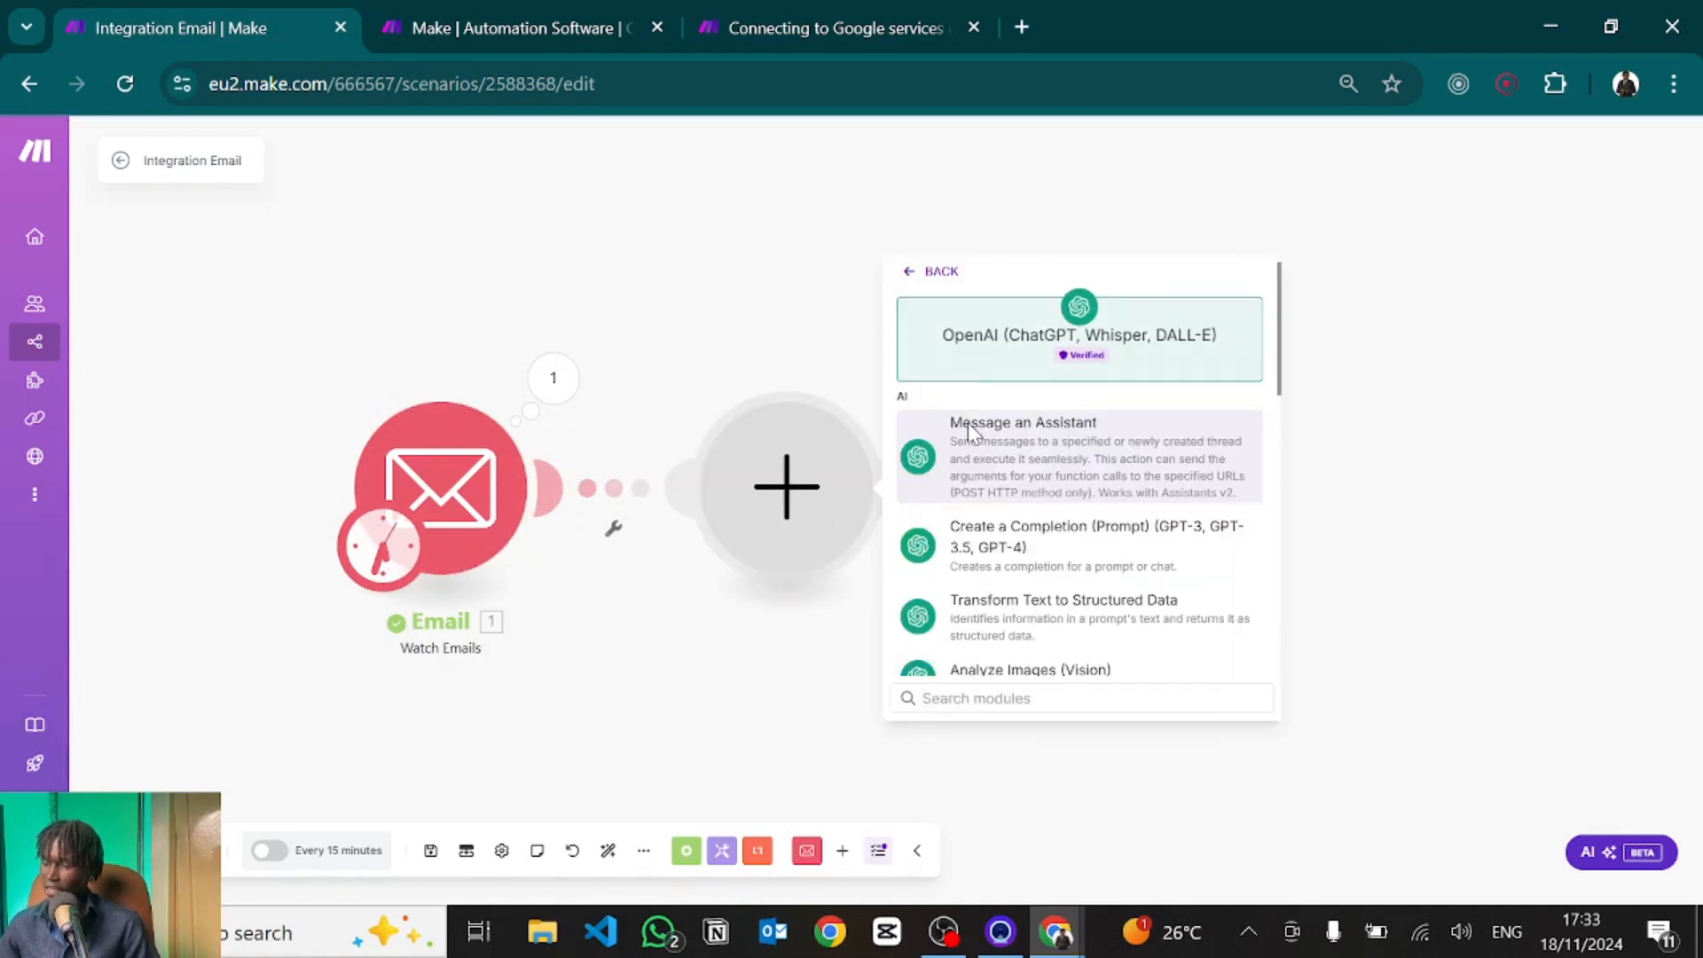
{"action": "scroll", "coordinate": [976, 546], "scroll_direction": "down", "scroll_amount": 2}
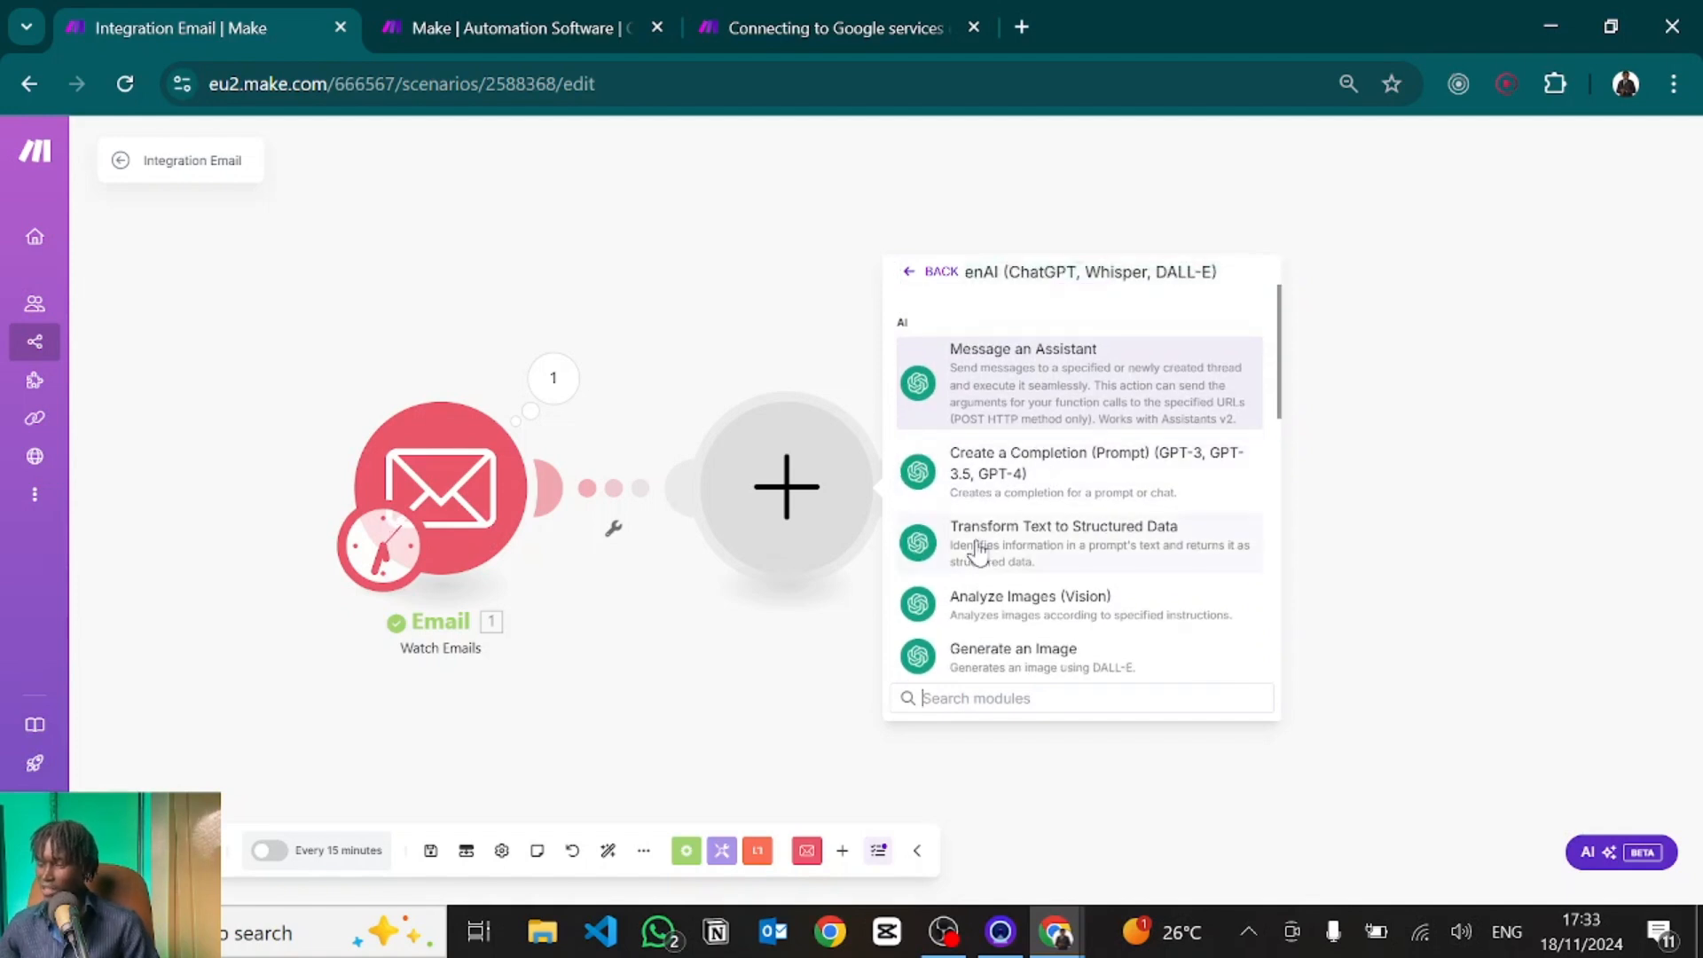
{"action": "scroll", "coordinate": [978, 552], "scroll_direction": "down", "scroll_amount": 4}
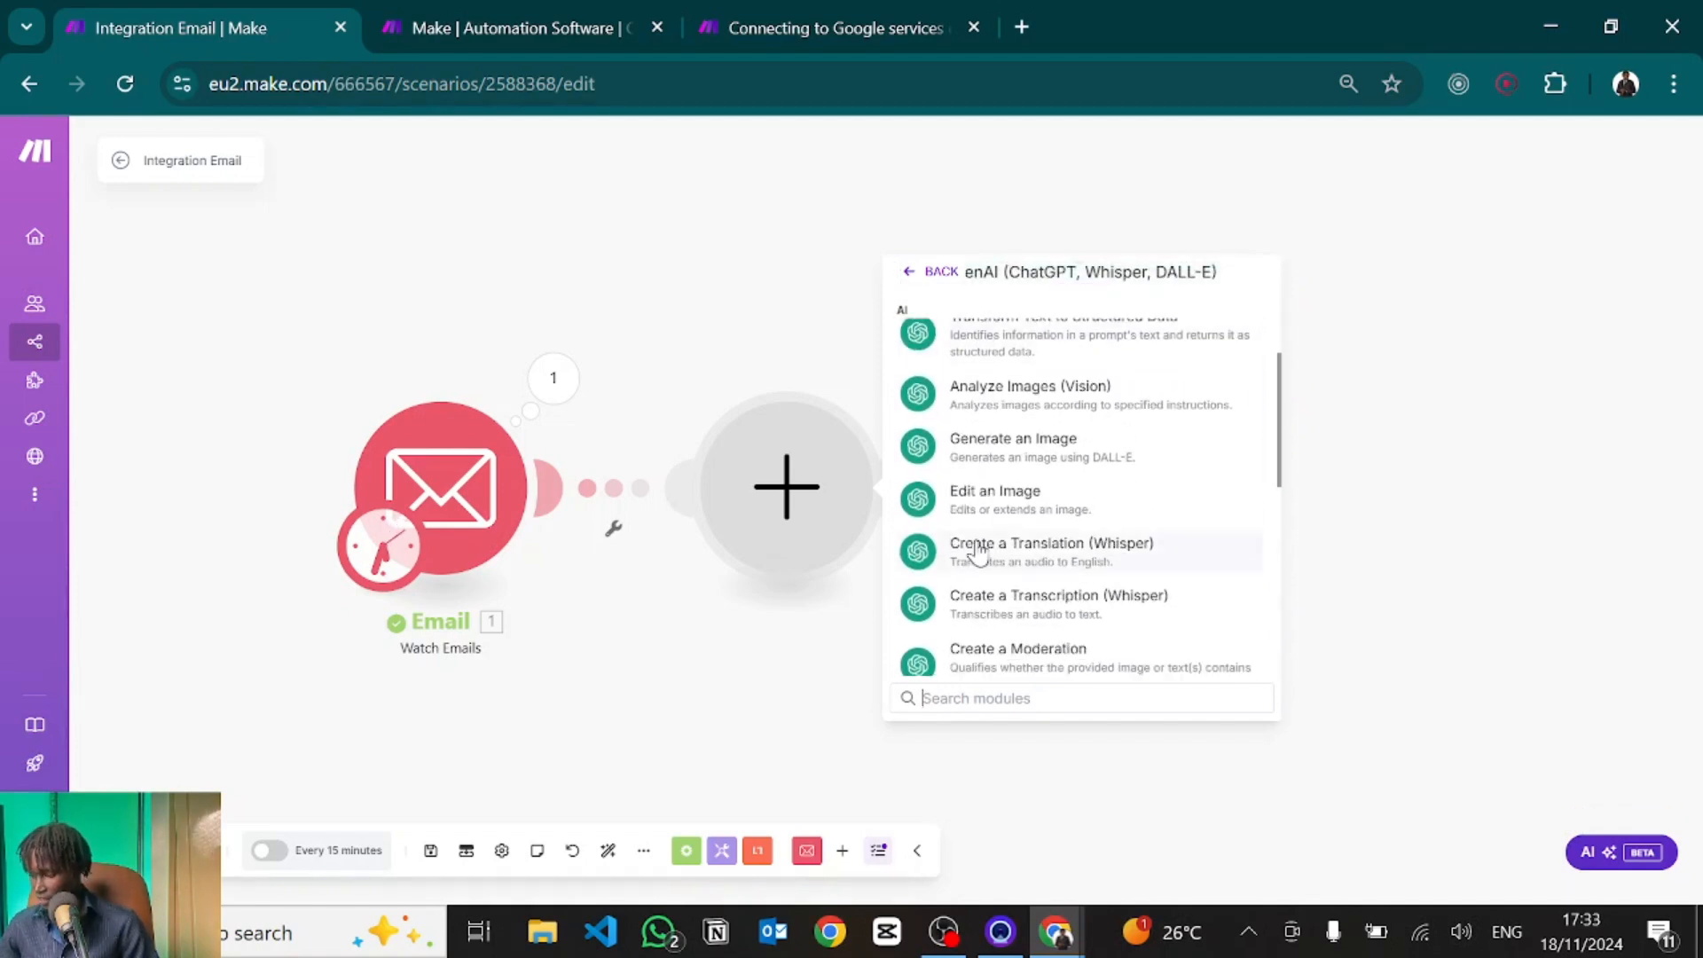
{"action": "scroll", "coordinate": [978, 551], "scroll_direction": "down", "scroll_amount": 5}
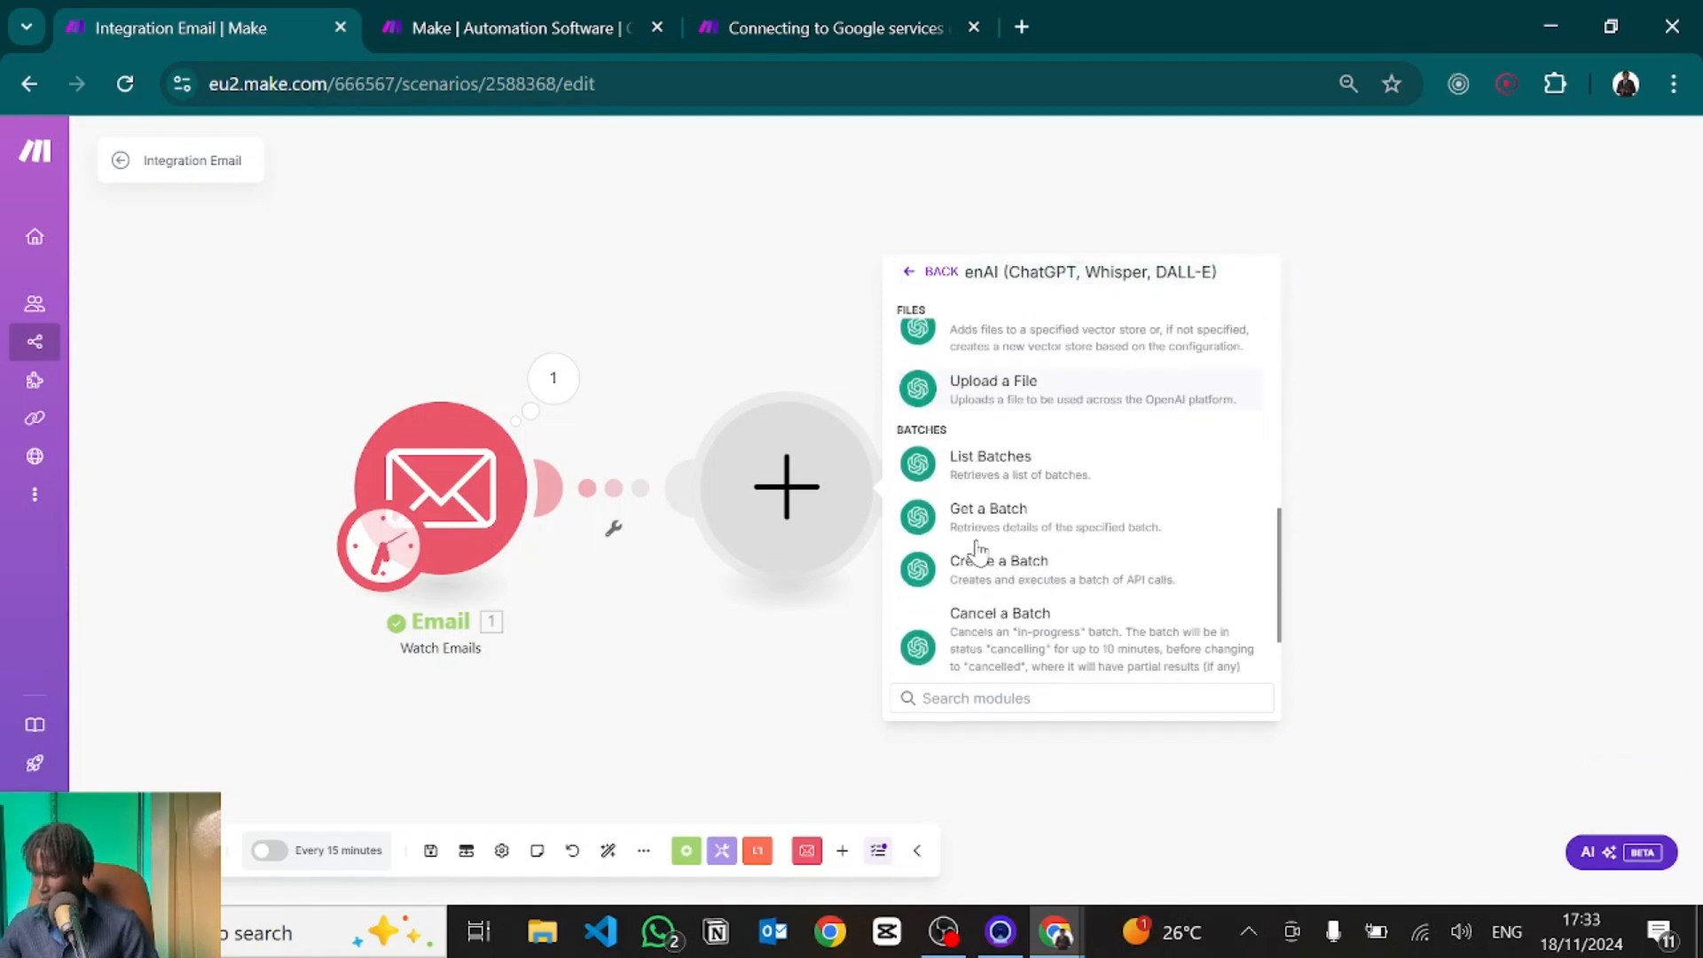
{"action": "scroll", "coordinate": [977, 551], "scroll_direction": "up", "scroll_amount": 10}
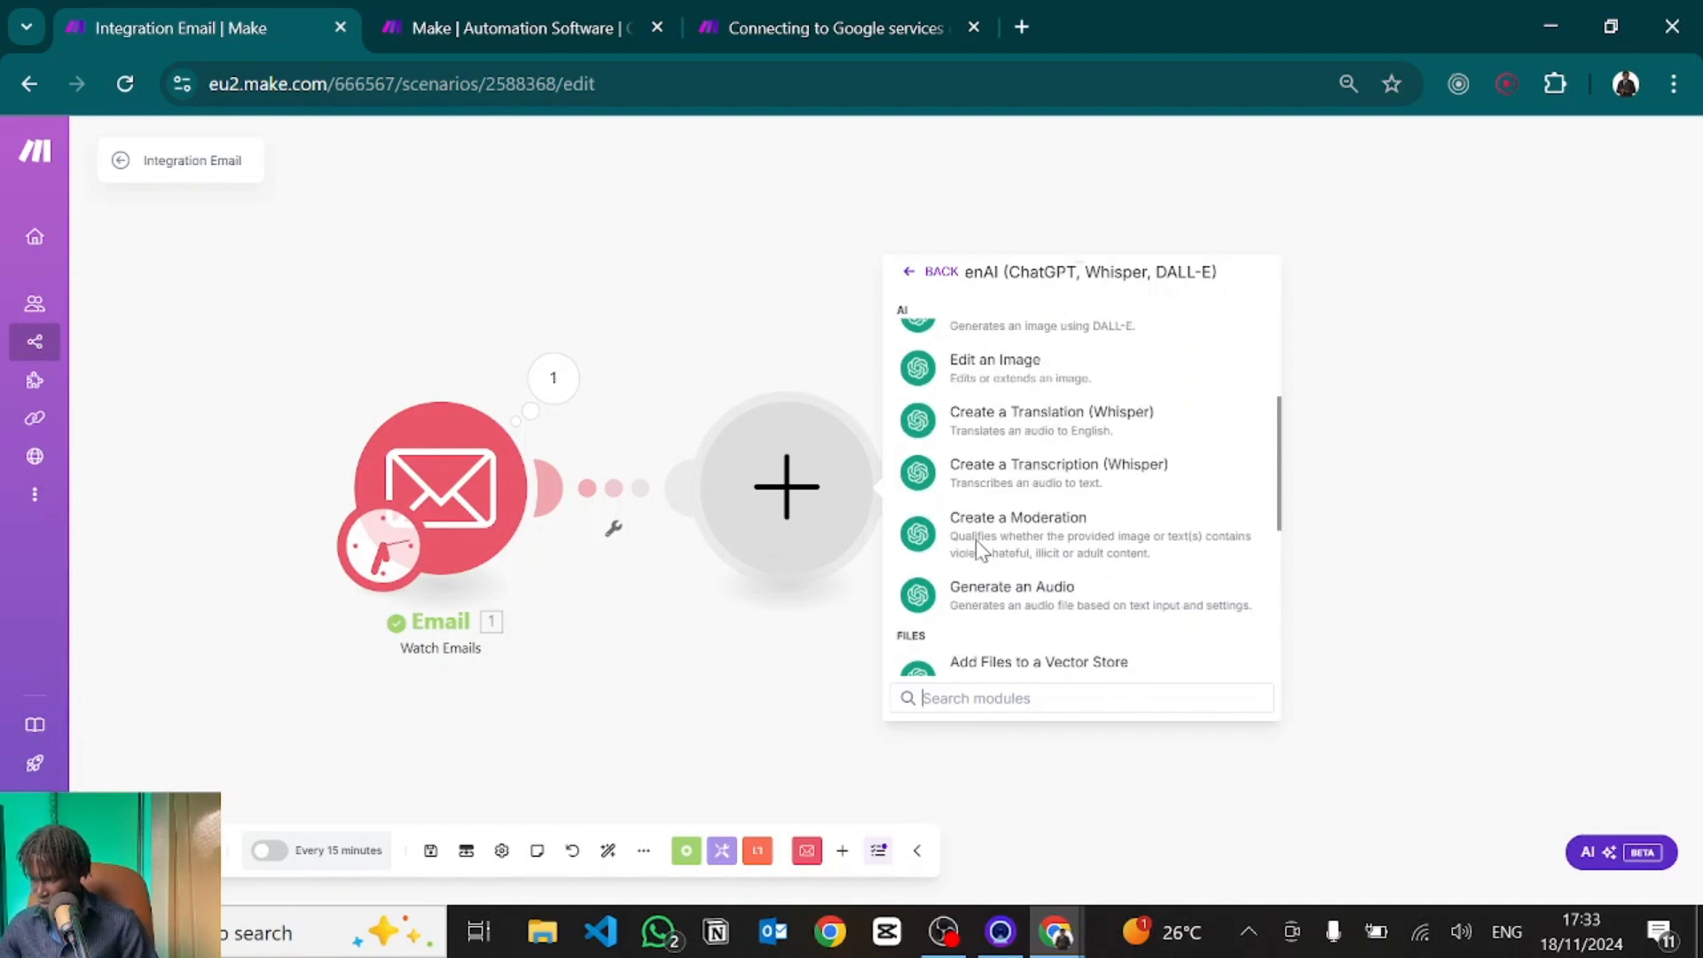
{"action": "scroll", "coordinate": [978, 551], "scroll_direction": "up", "scroll_amount": 2}
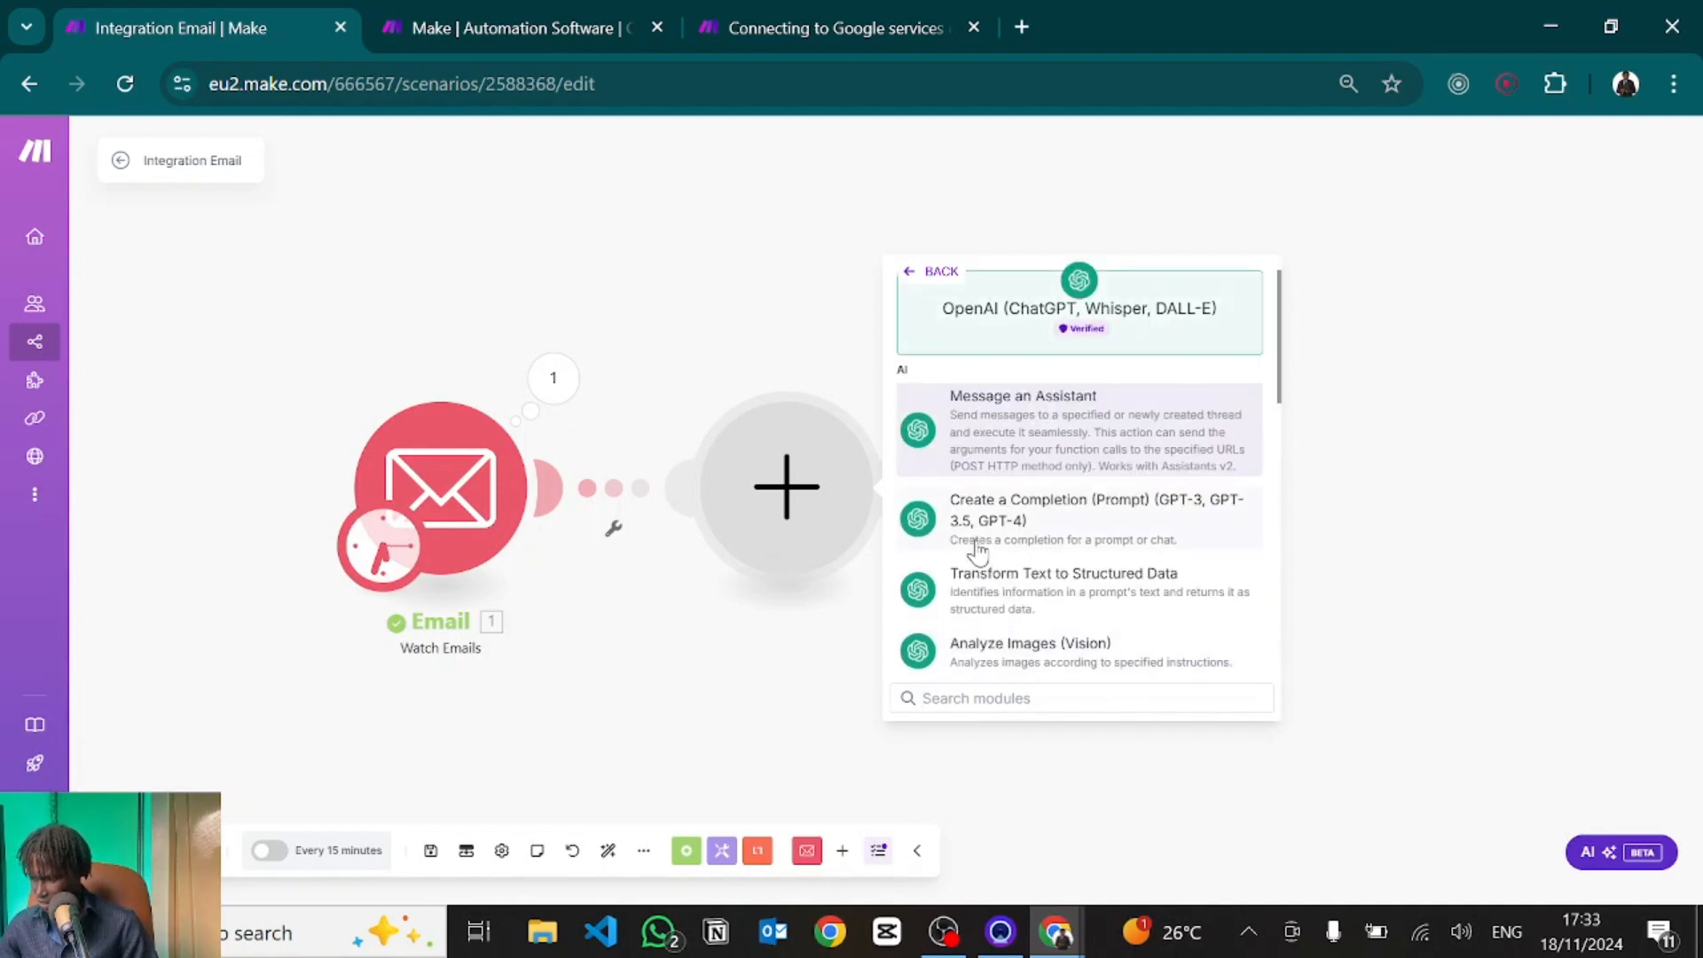
{"action": "left_click", "coordinate": [1012, 526]}
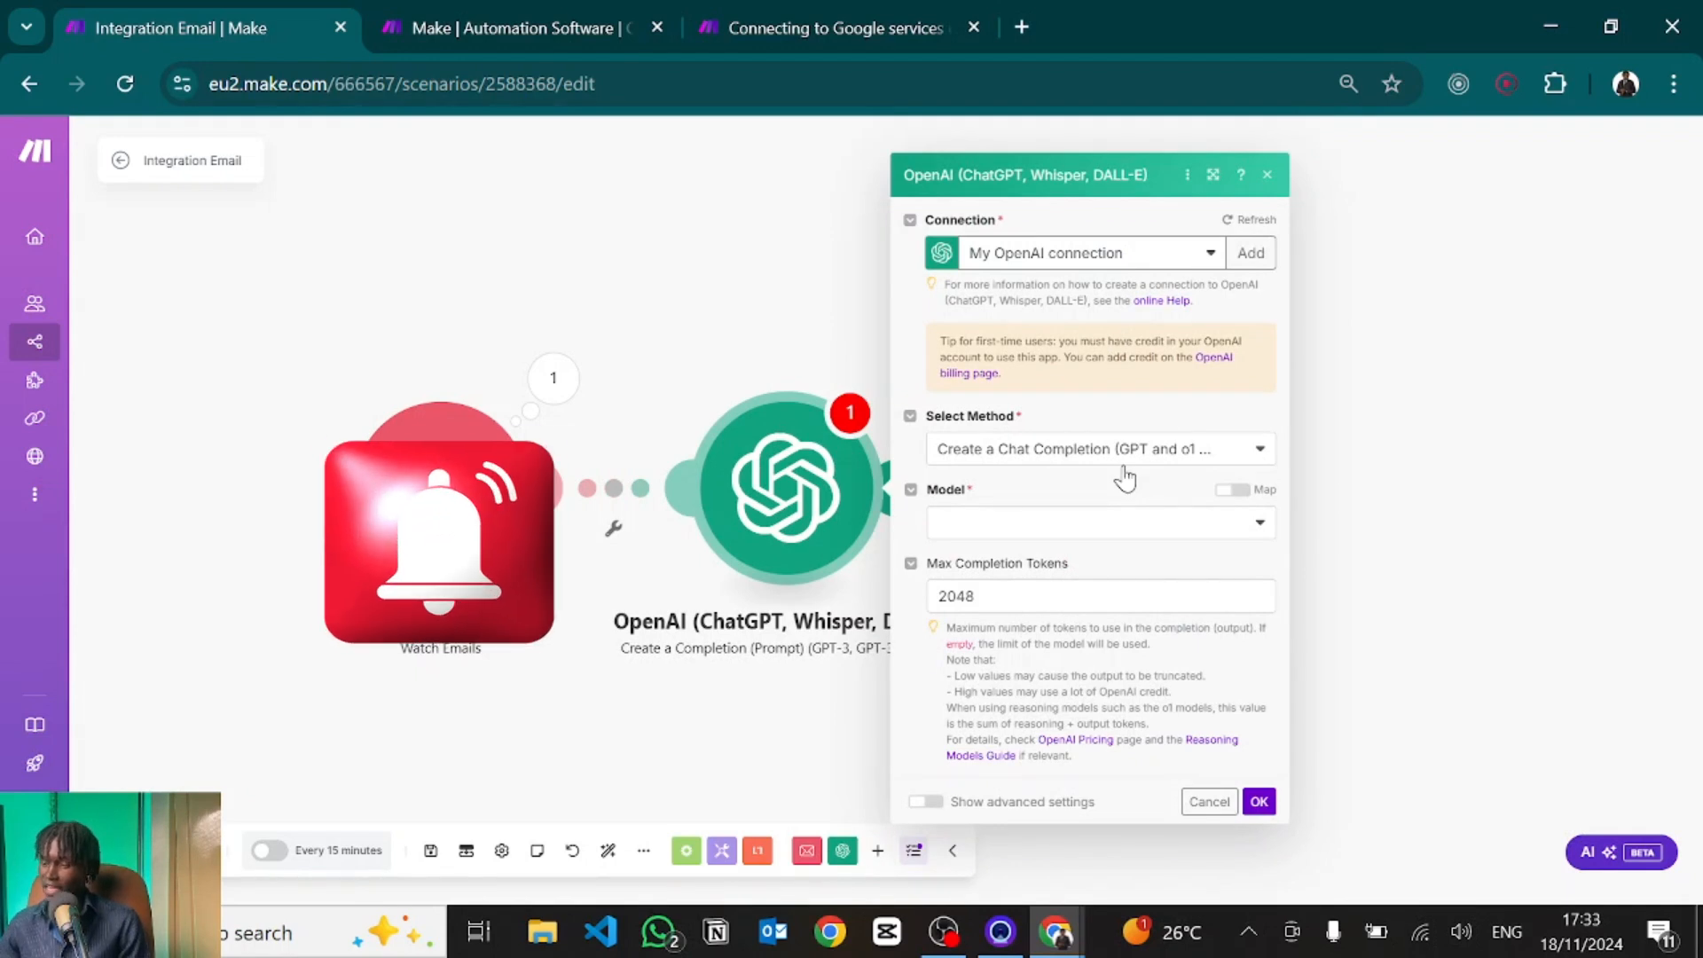
{"action": "left_click", "coordinate": [1014, 19]}
Log in at platform.openai.com and open the organization's API keys settings page.
{"action": "type", "text": "open"}
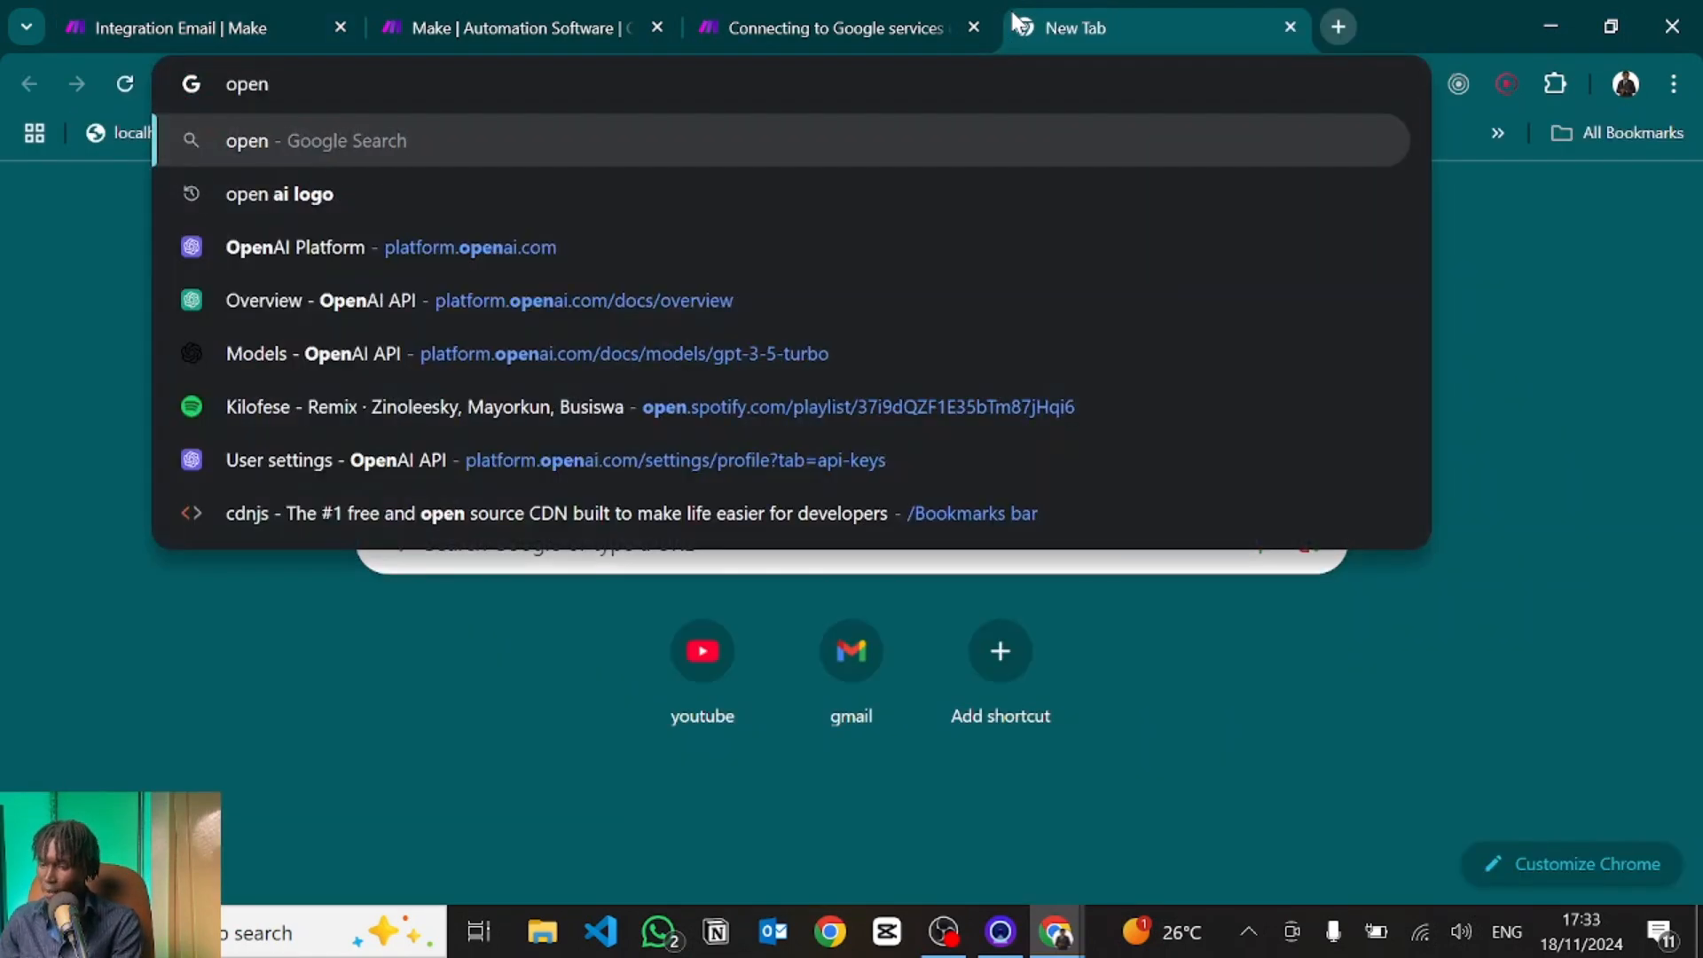
{"action": "type", "text": "ai"}
{"action": "key", "text": "Return"}
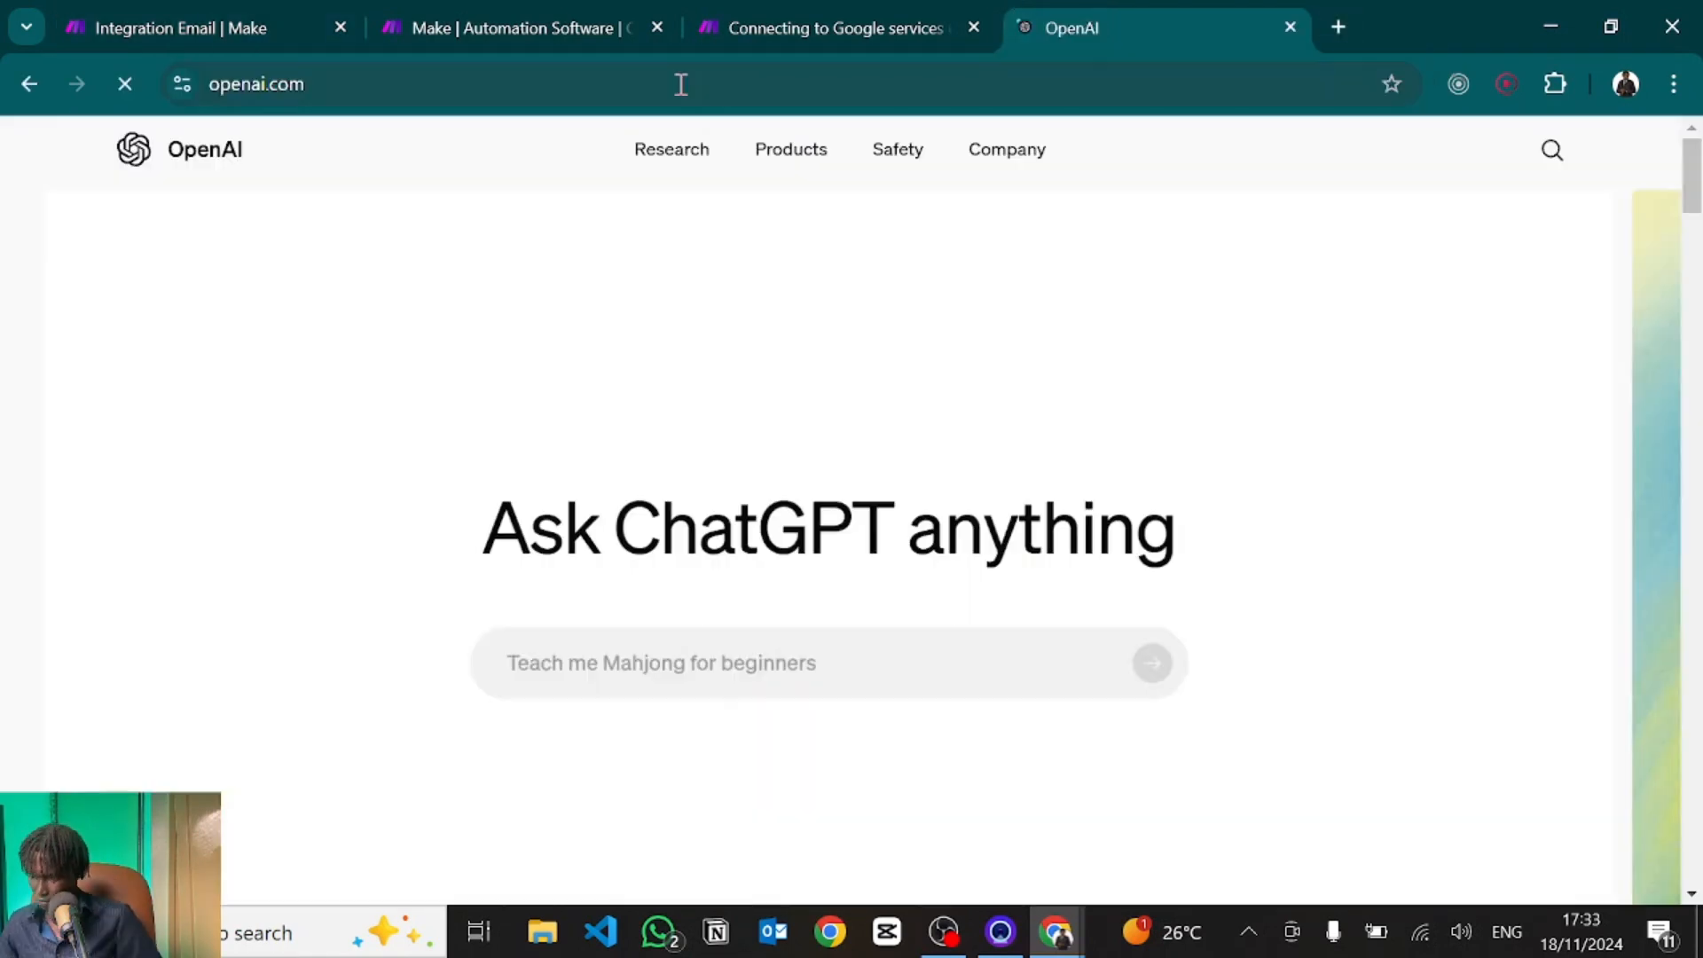
{"action": "left_click", "coordinate": [681, 84]}
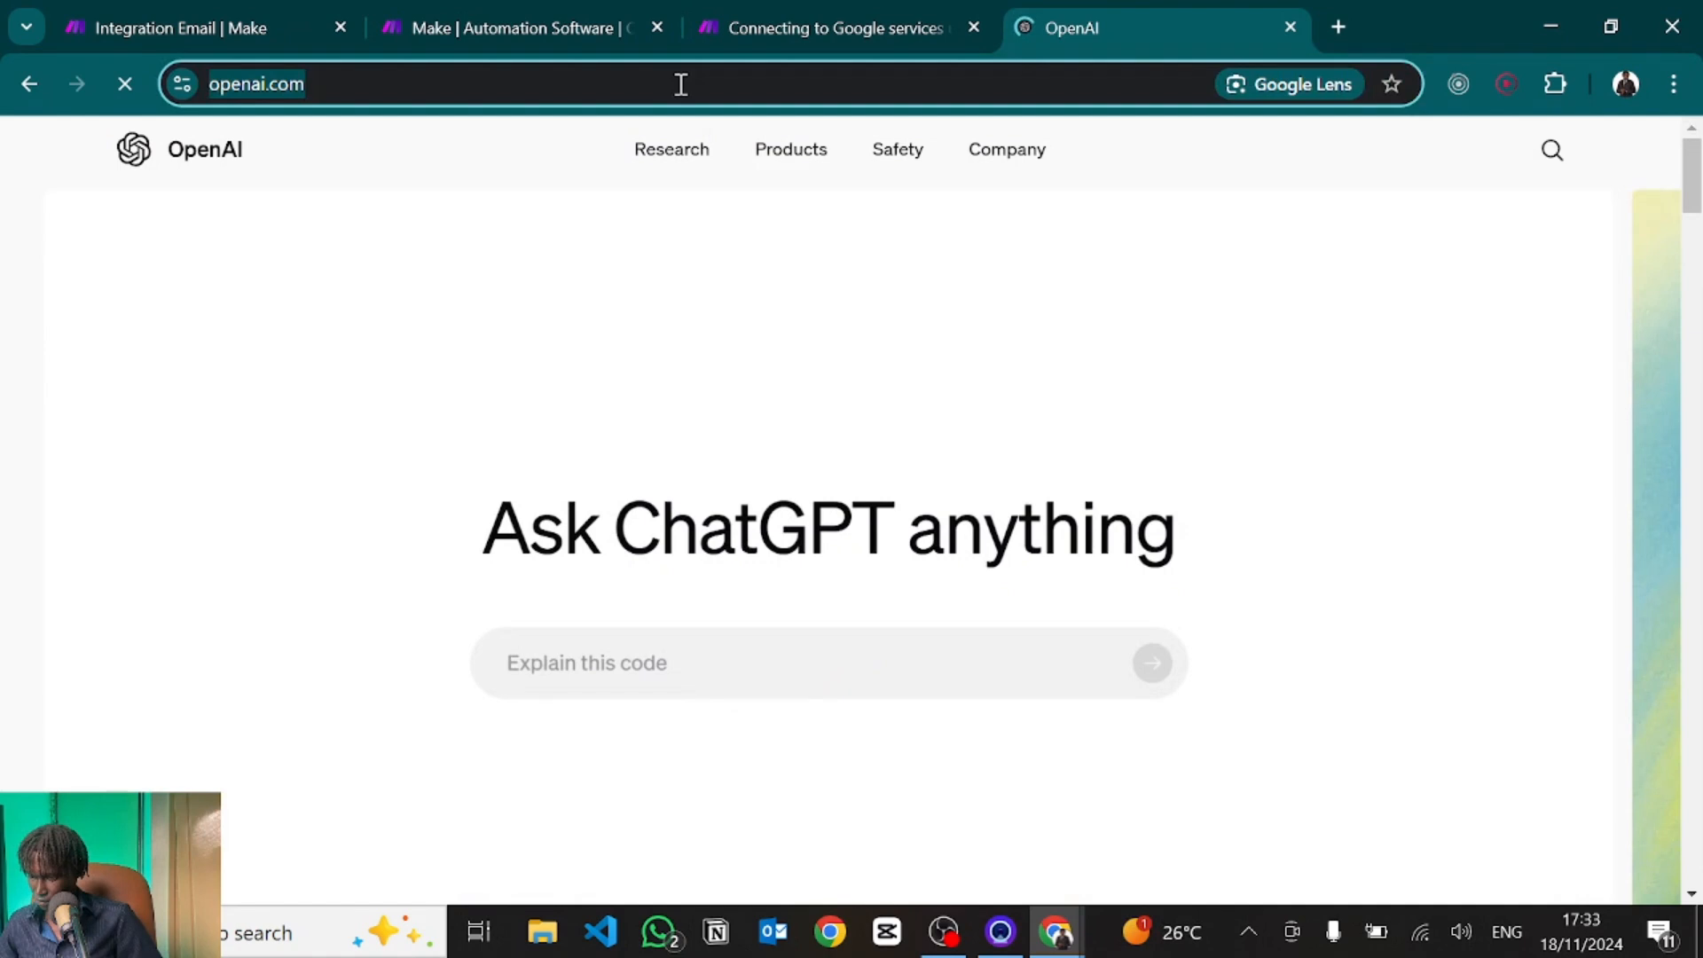
{"action": "type", "text": "platform.openai.com"}
{"action": "key", "text": "Return"}
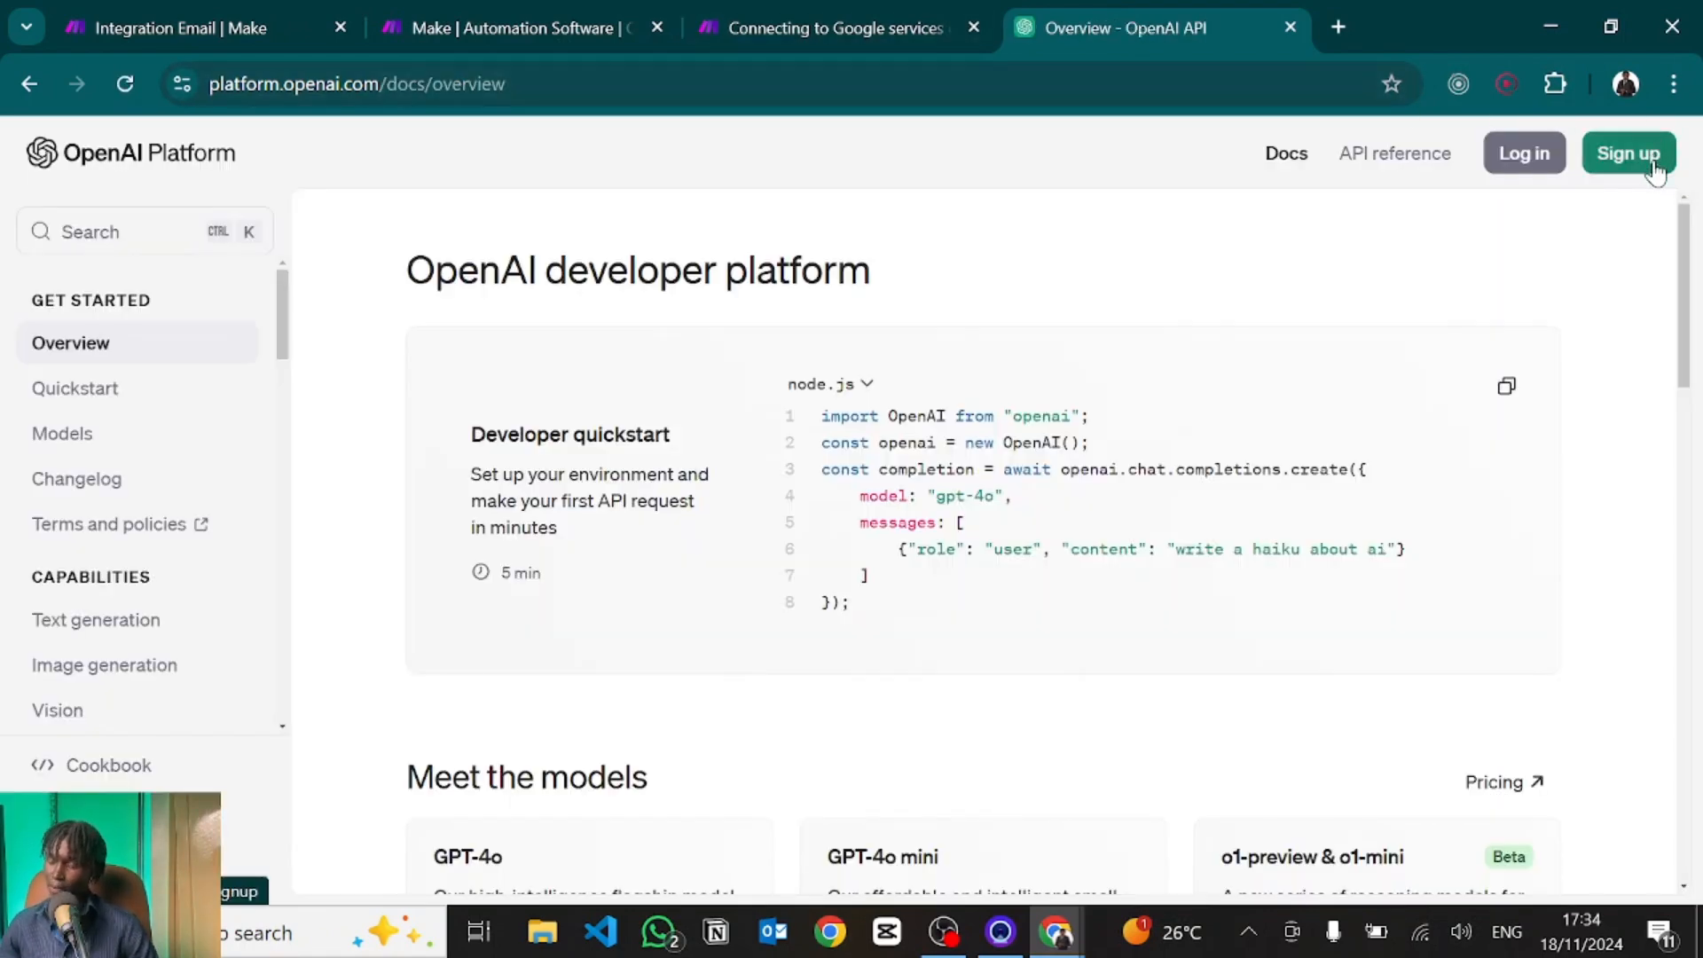
{"action": "left_click", "coordinate": [1536, 160]}
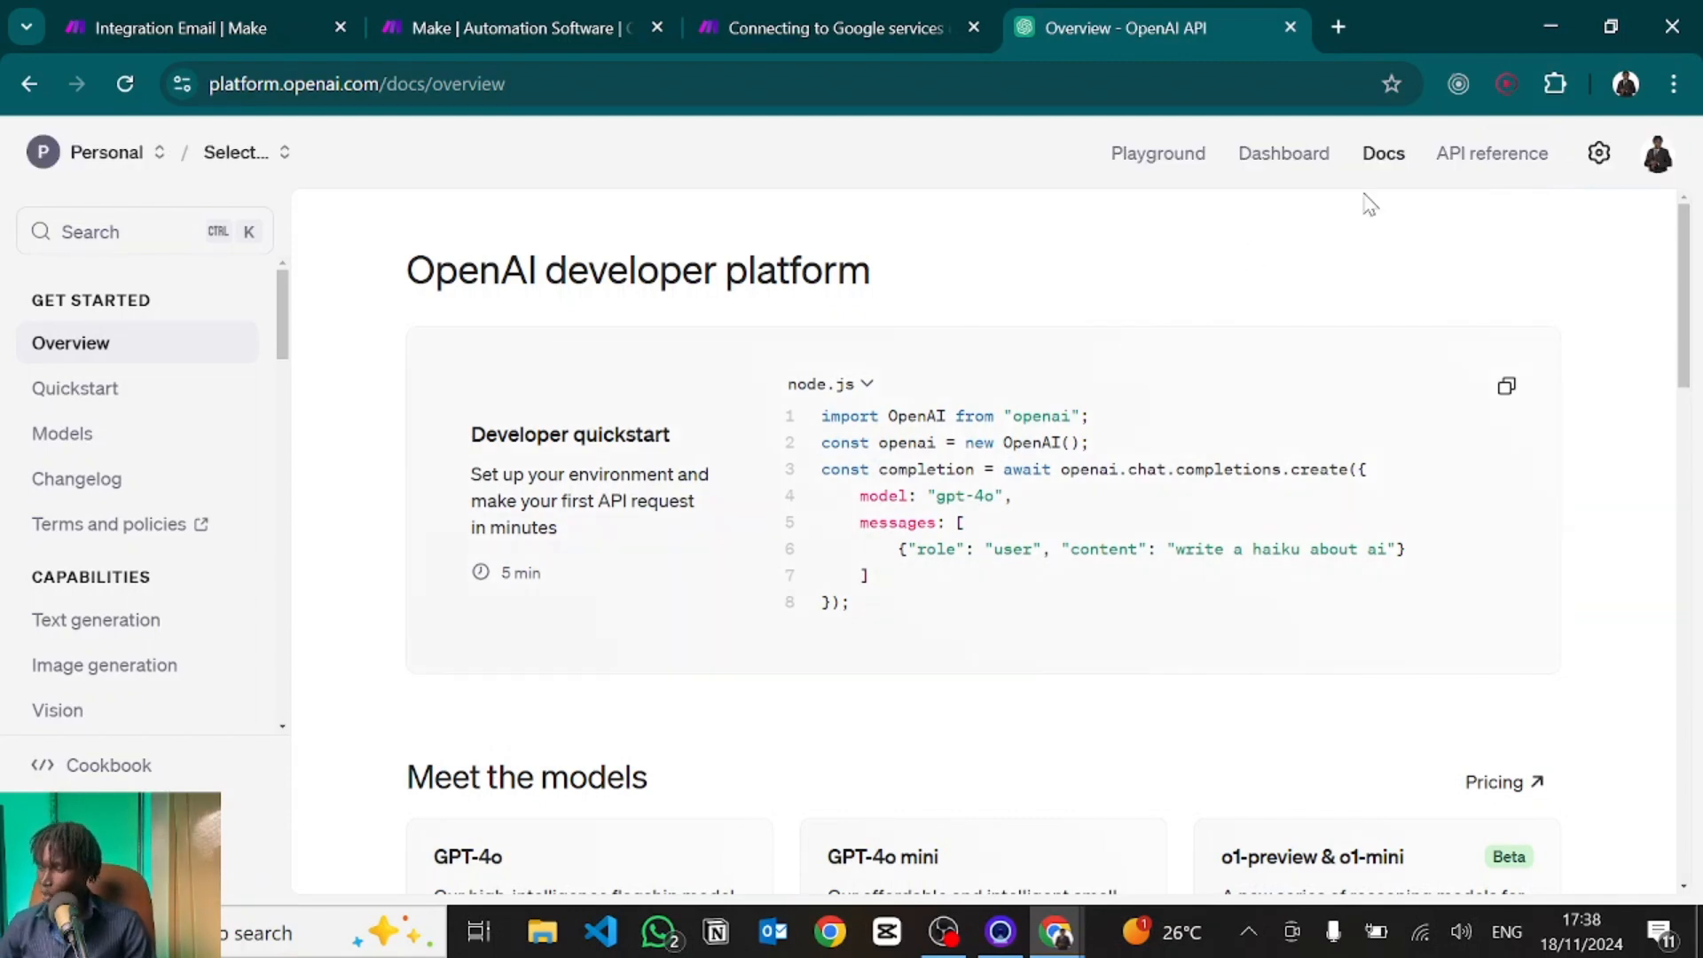
{"action": "left_click", "coordinate": [1597, 157]}
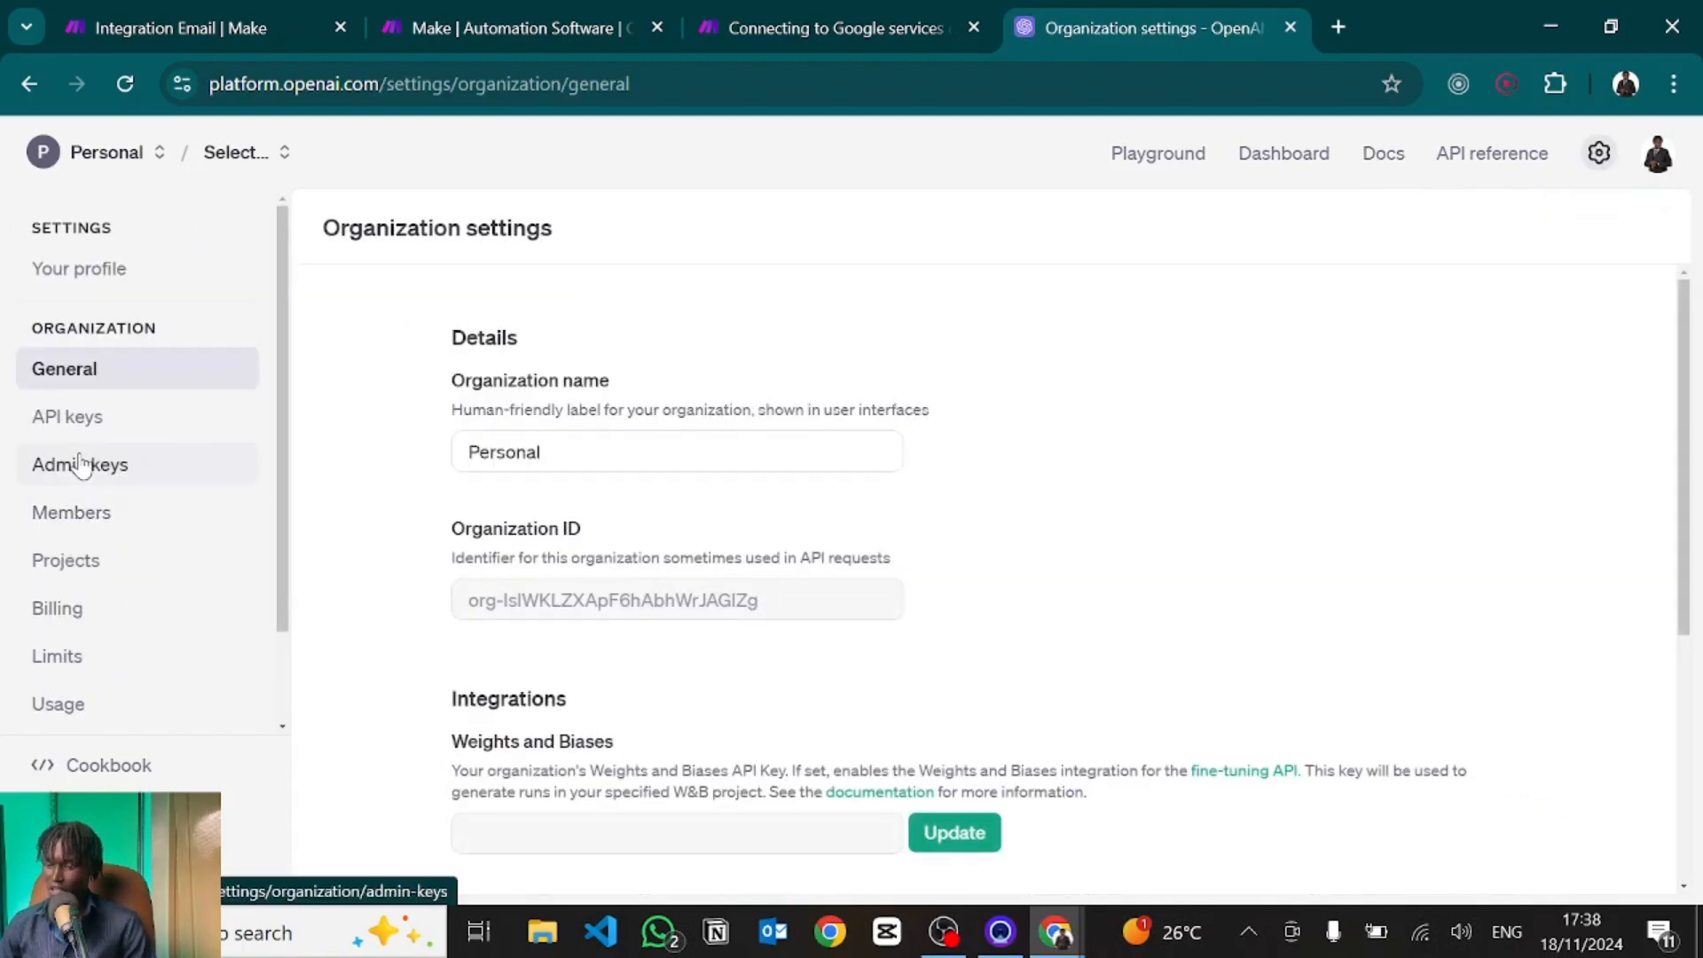
{"action": "left_click", "coordinate": [67, 404]}
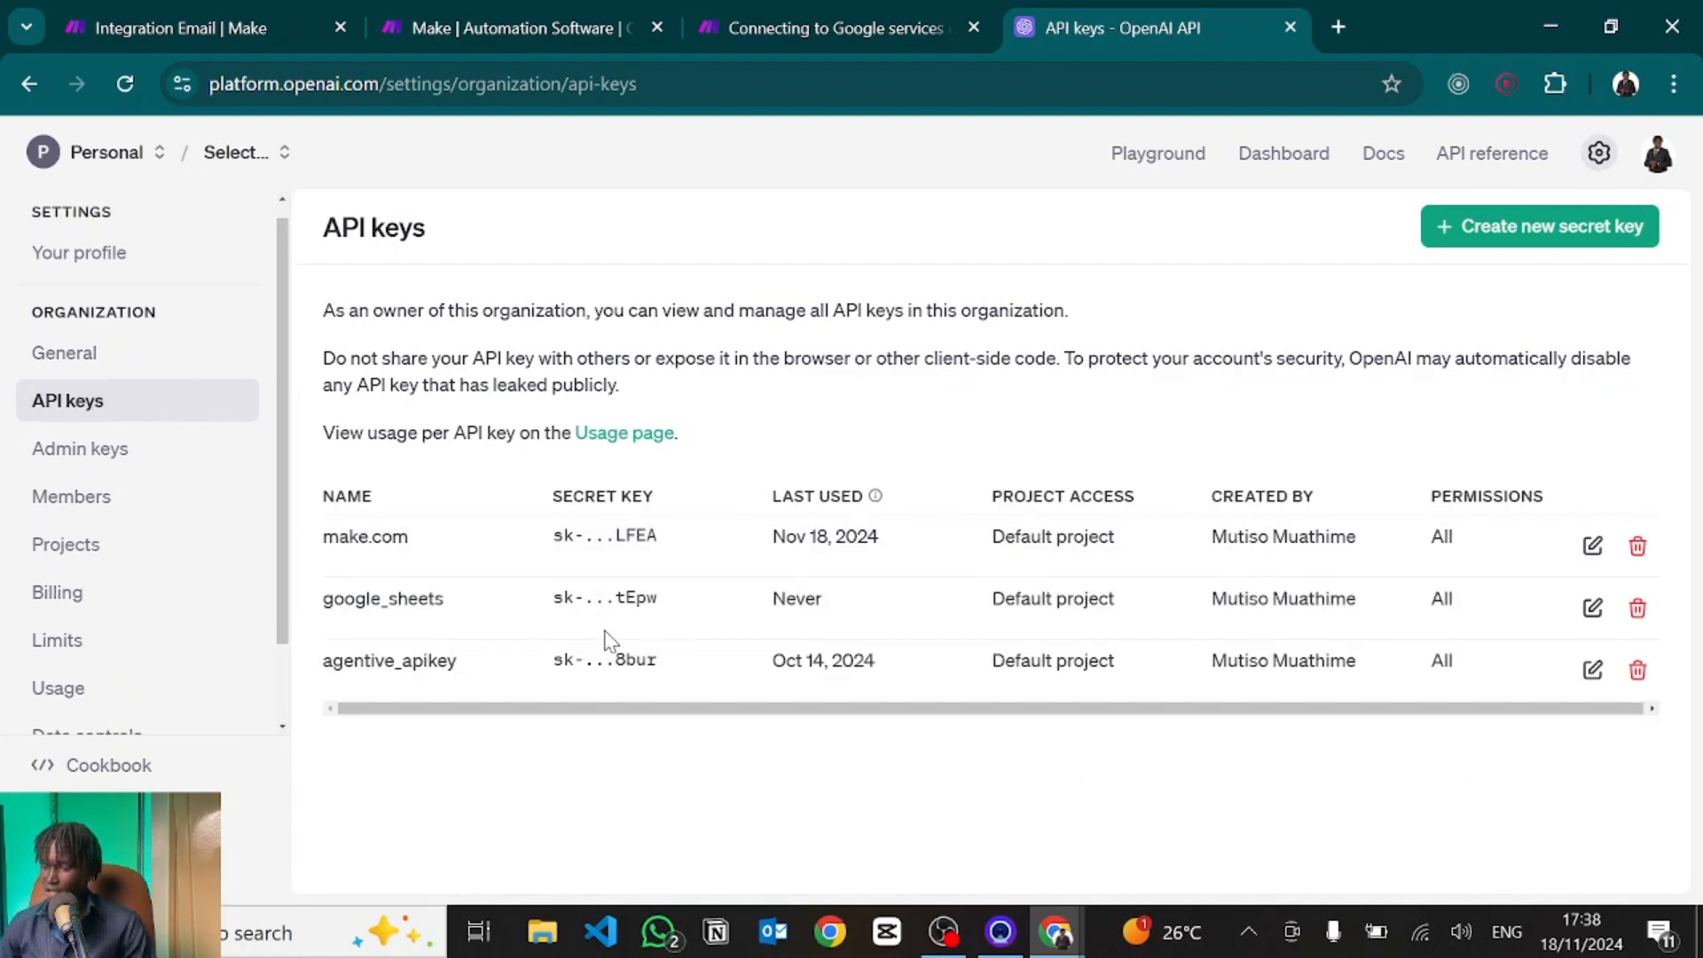
Generate a secret key named 'tester' for the Default project and return to Make.
{"action": "left_click", "coordinate": [1506, 244]}
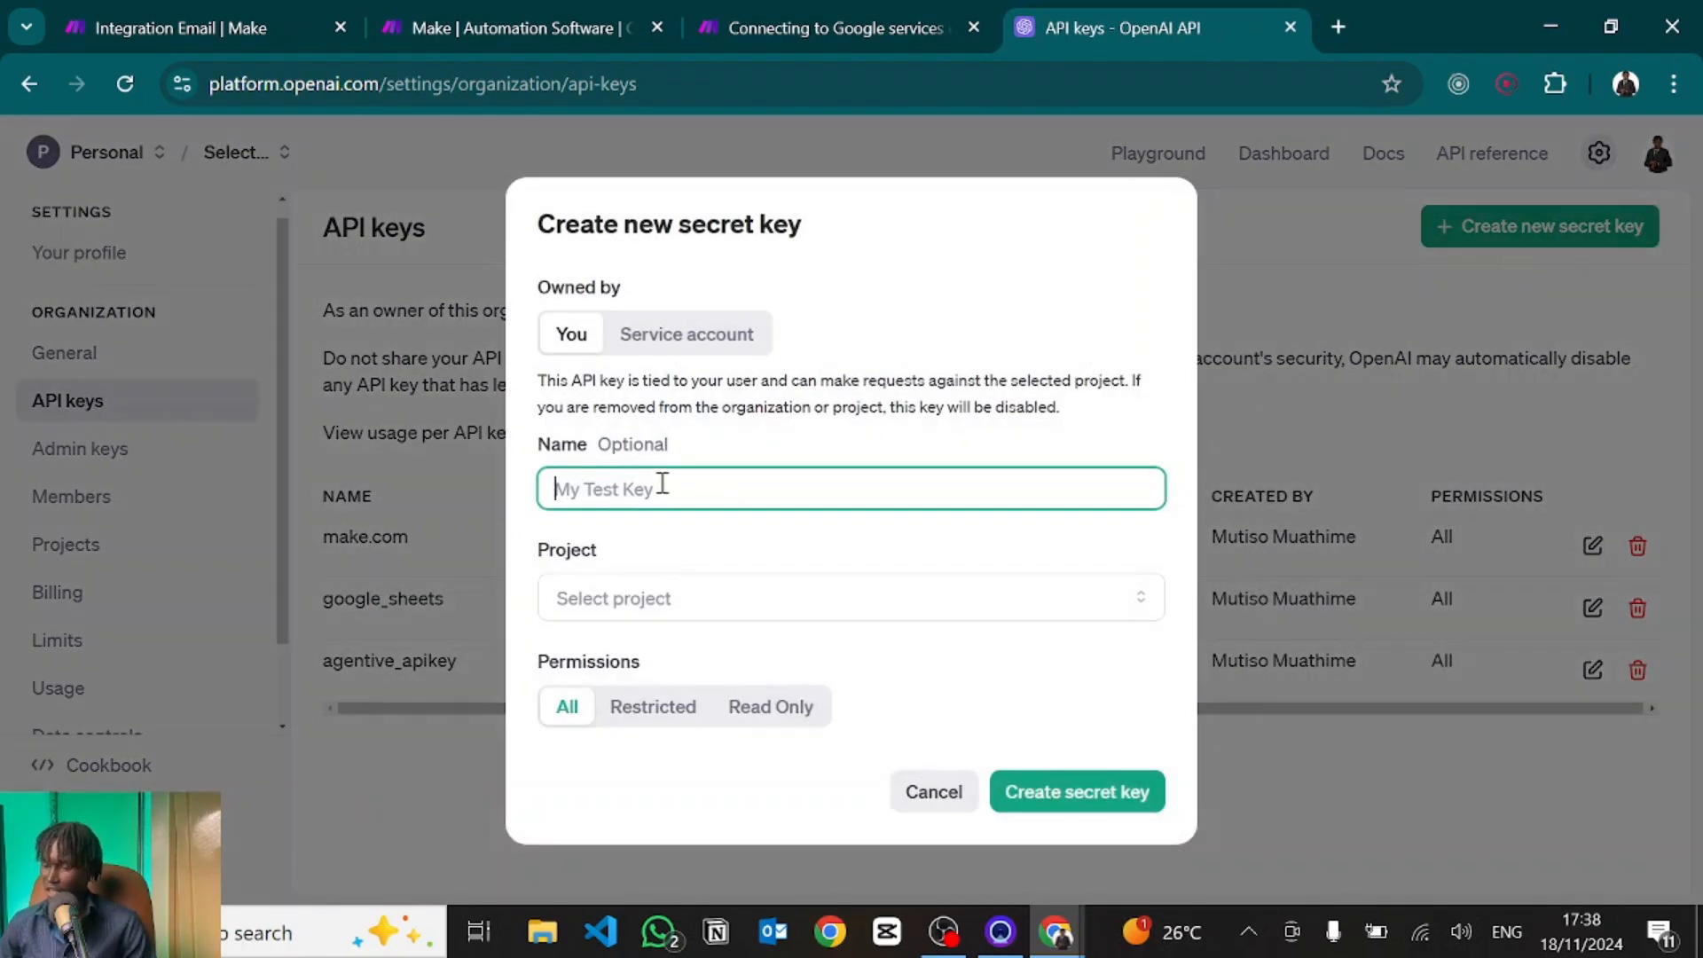
{"action": "type", "text": "tester"}
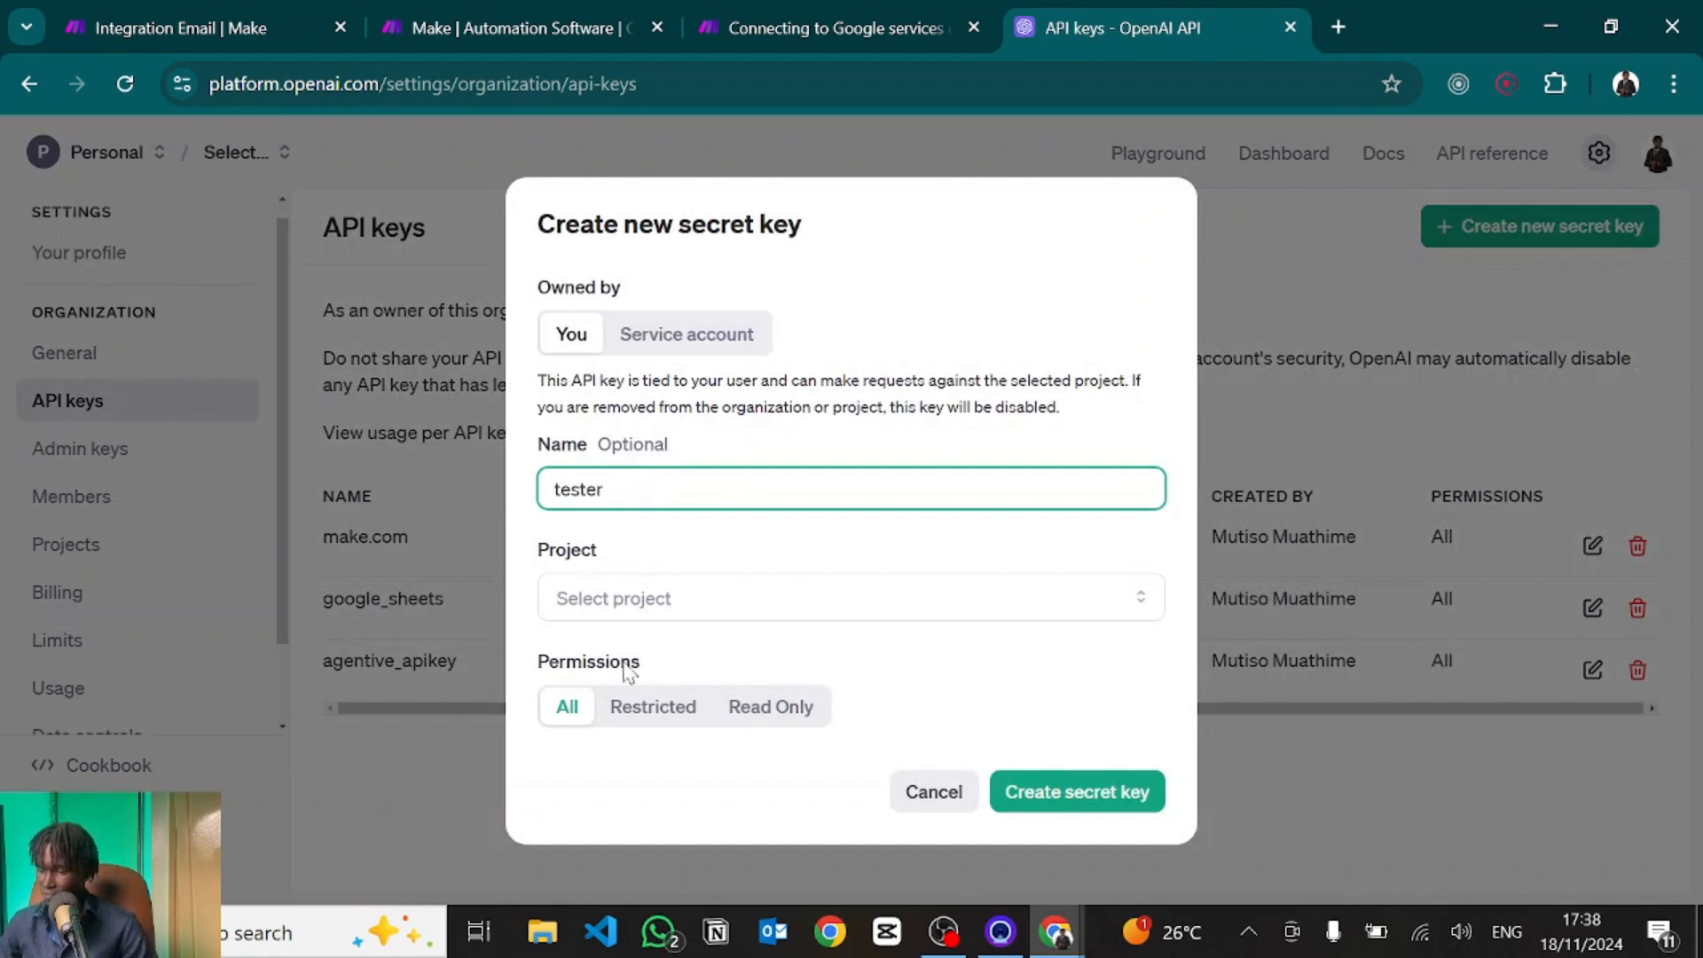
{"action": "left_click", "coordinate": [593, 600]}
{"action": "left_click", "coordinate": [631, 658]}
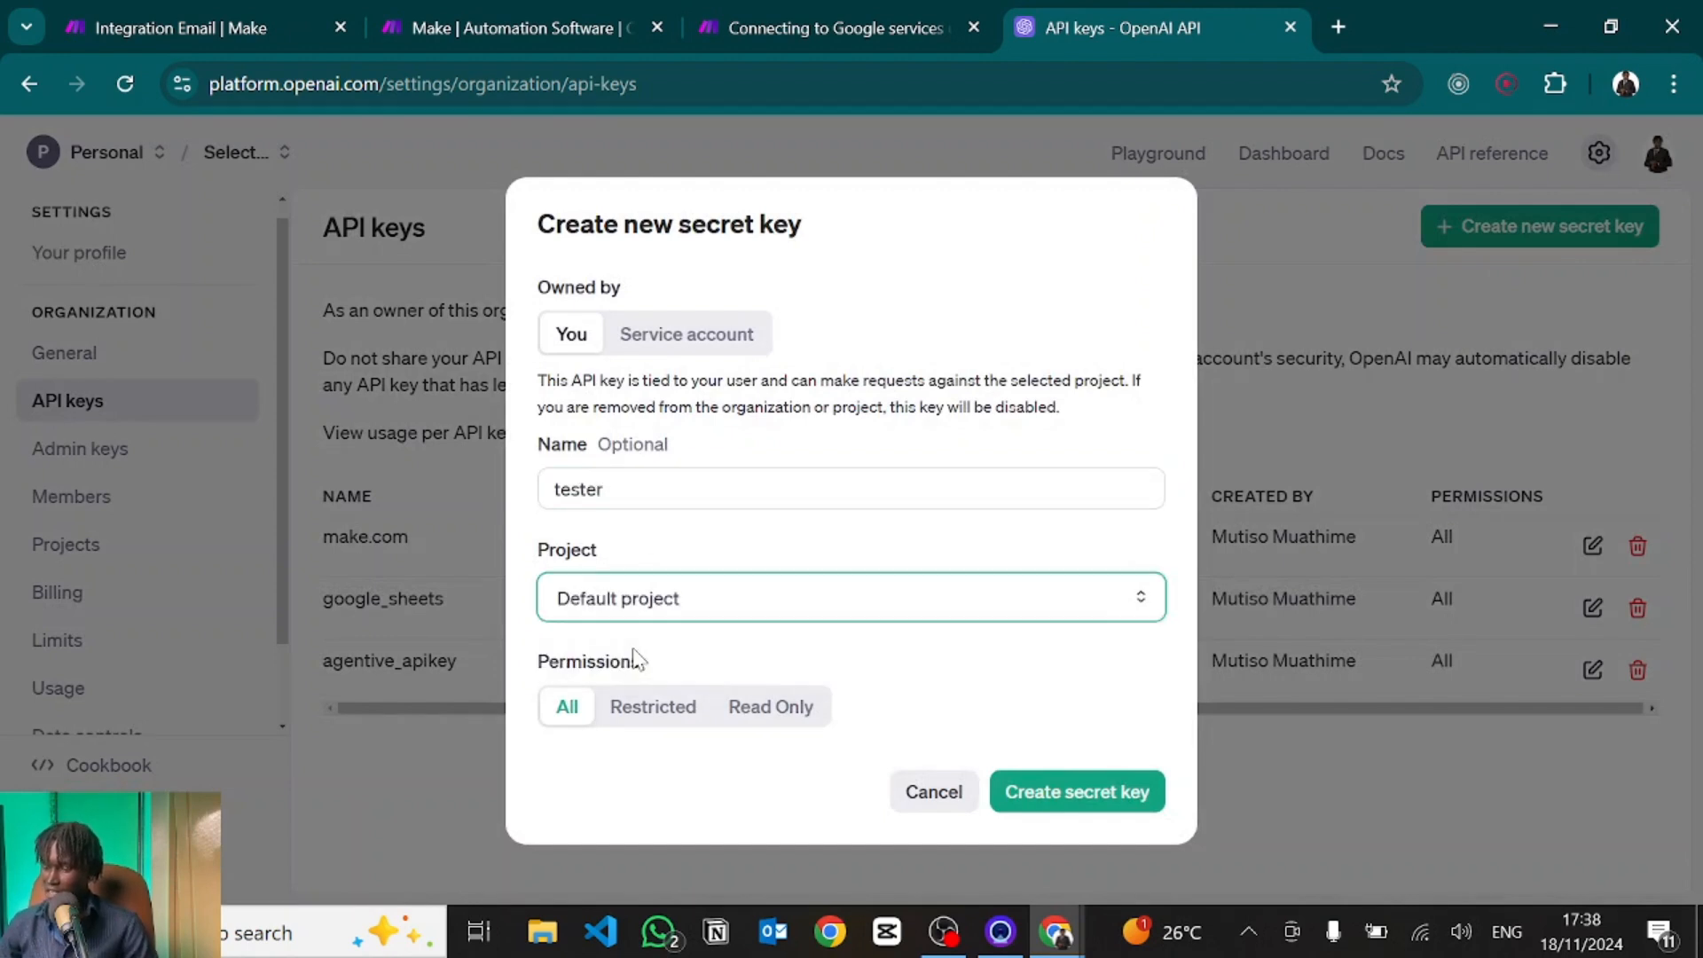
{"action": "left_click", "coordinate": [1038, 787]}
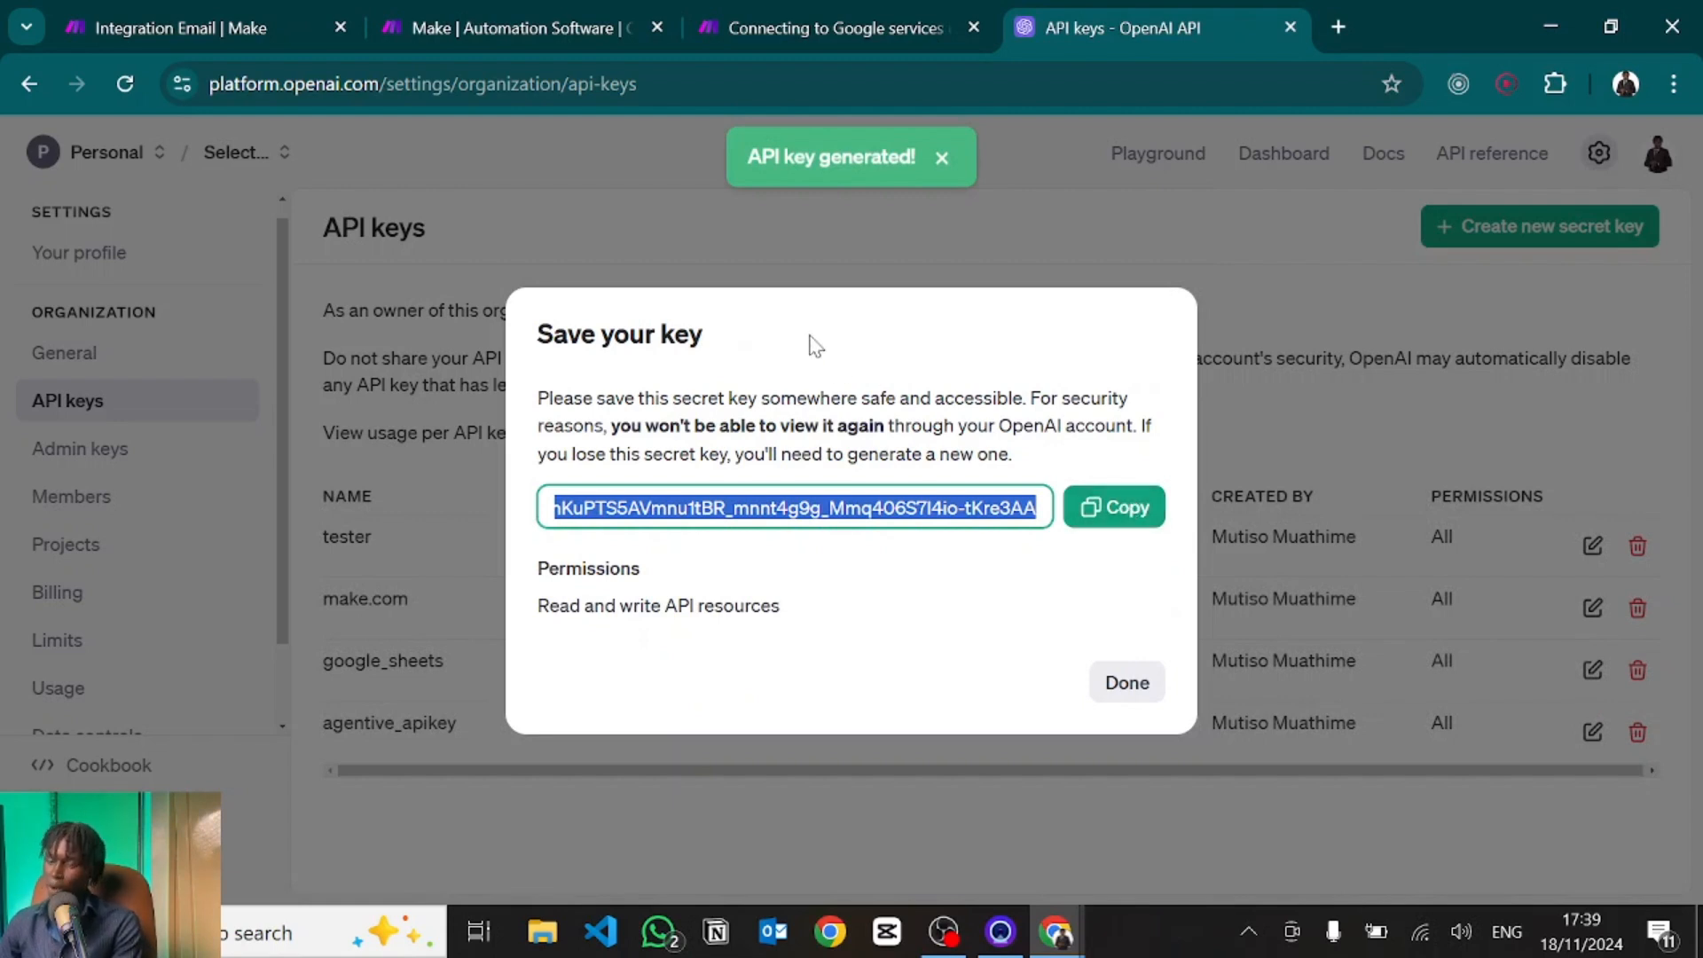
{"action": "left_click", "coordinate": [238, 12]}
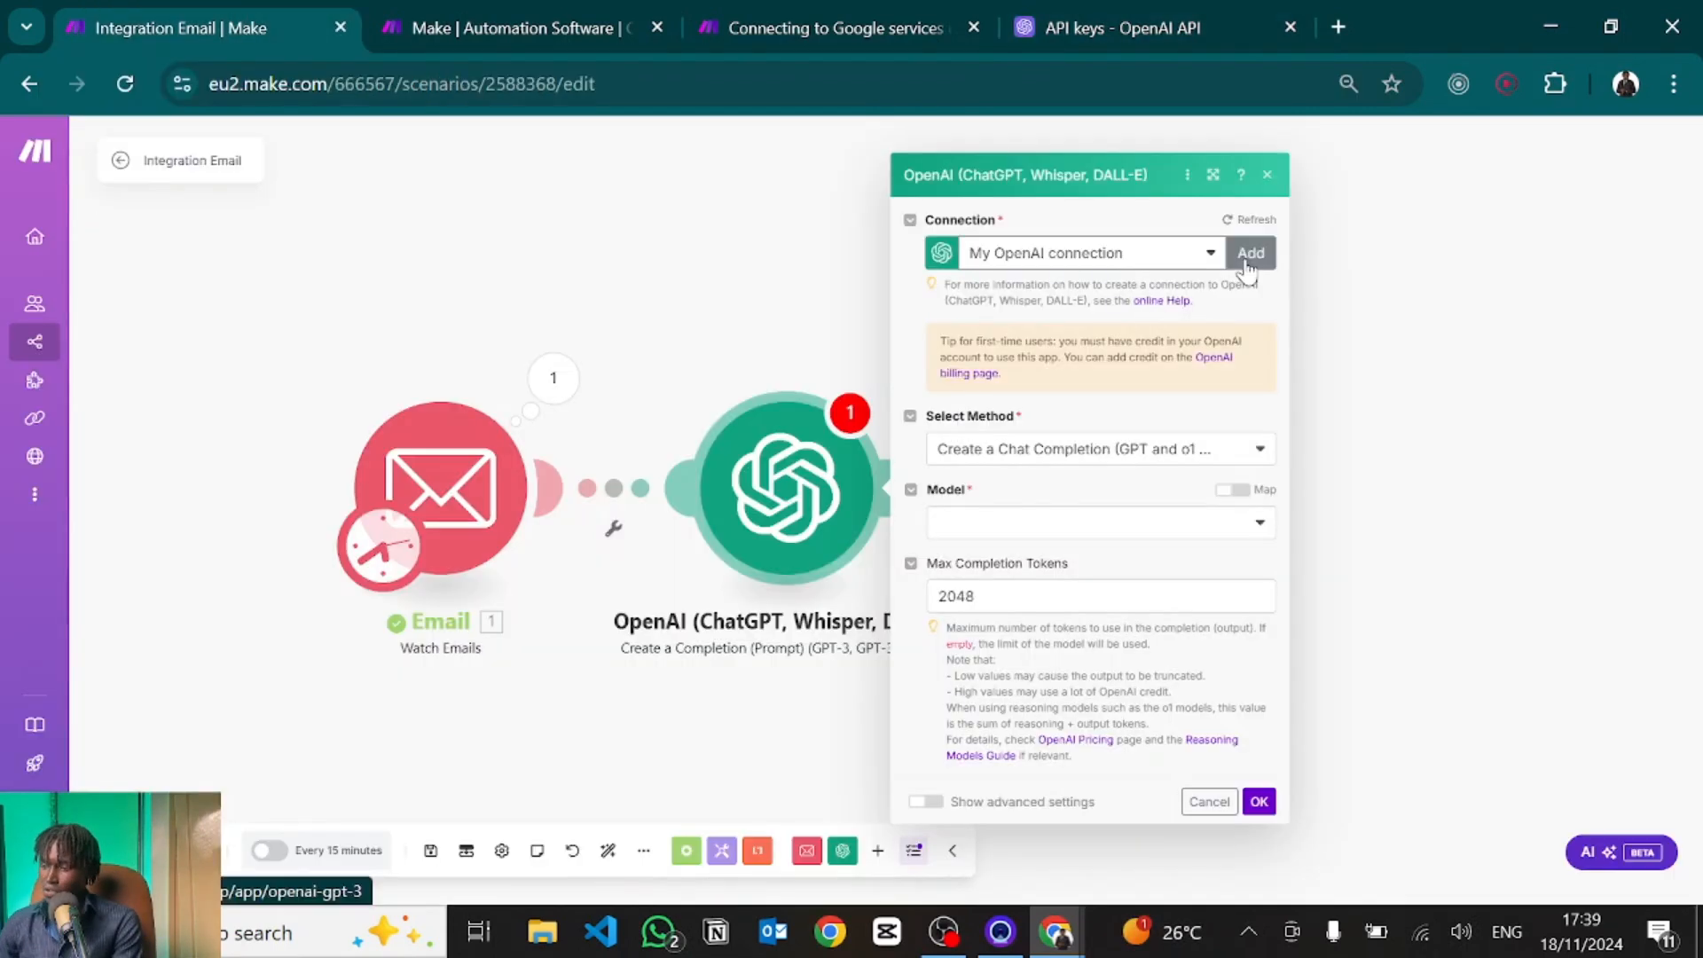
Create the OpenAI connection with the pasted API key and the copied organization ID.
{"action": "left_click", "coordinate": [1259, 257]}
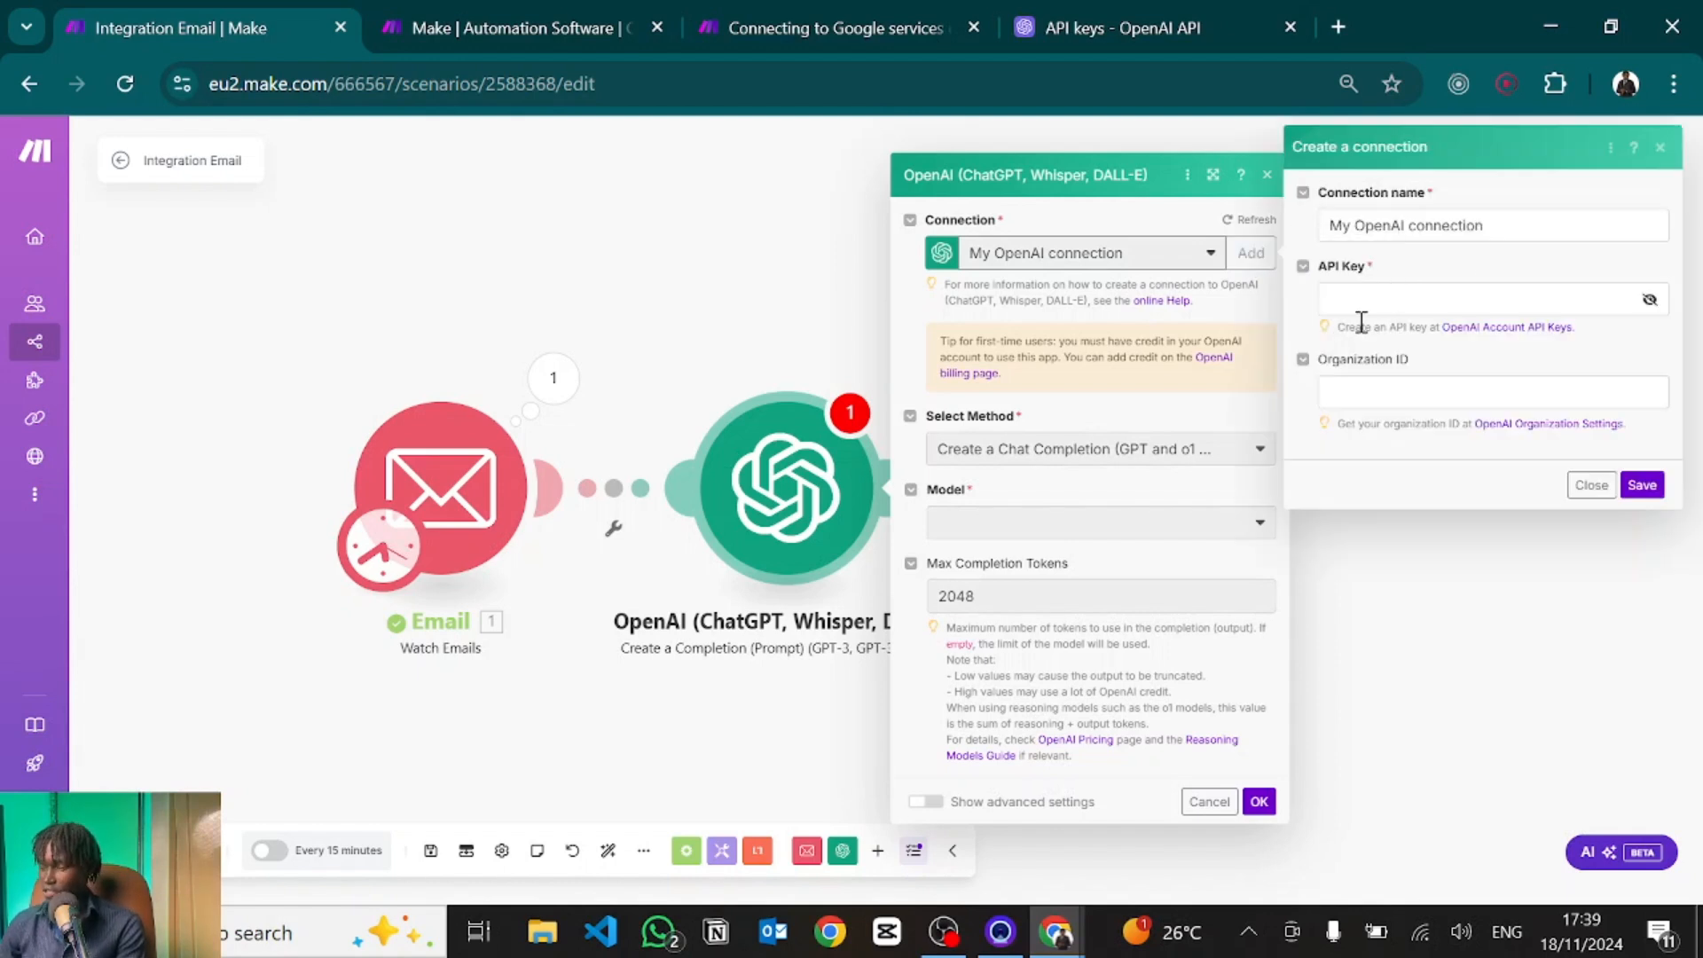
{"action": "left_click", "coordinate": [1373, 389]}
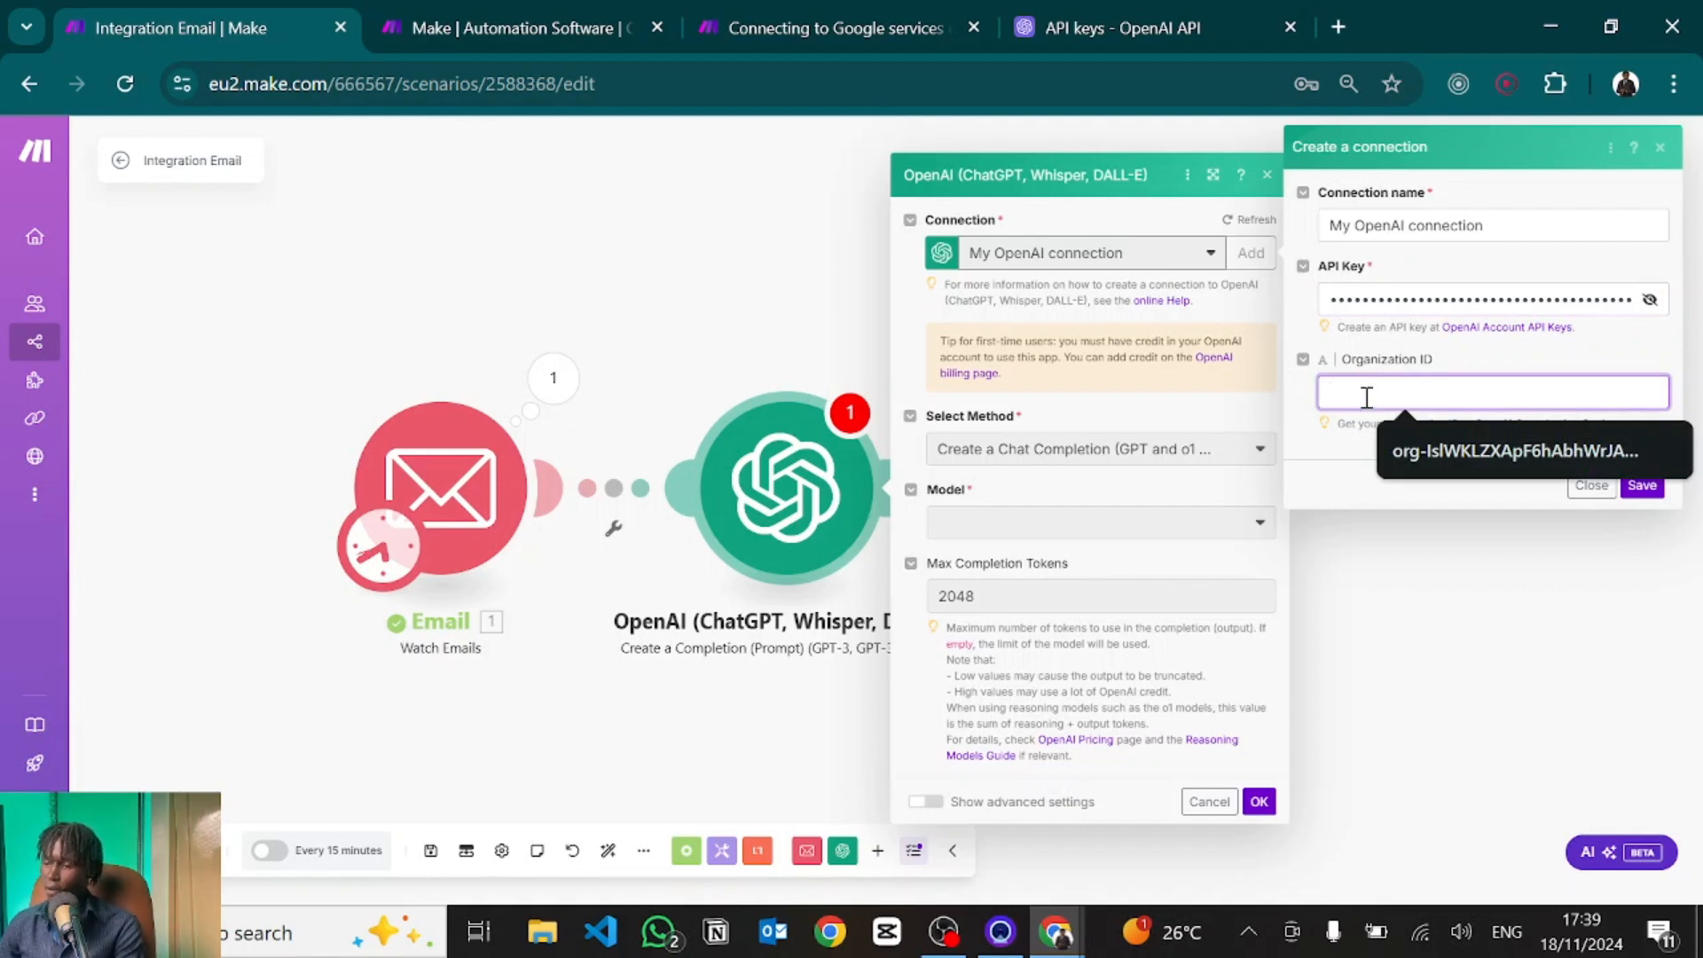
{"action": "left_click", "coordinate": [1175, 12]}
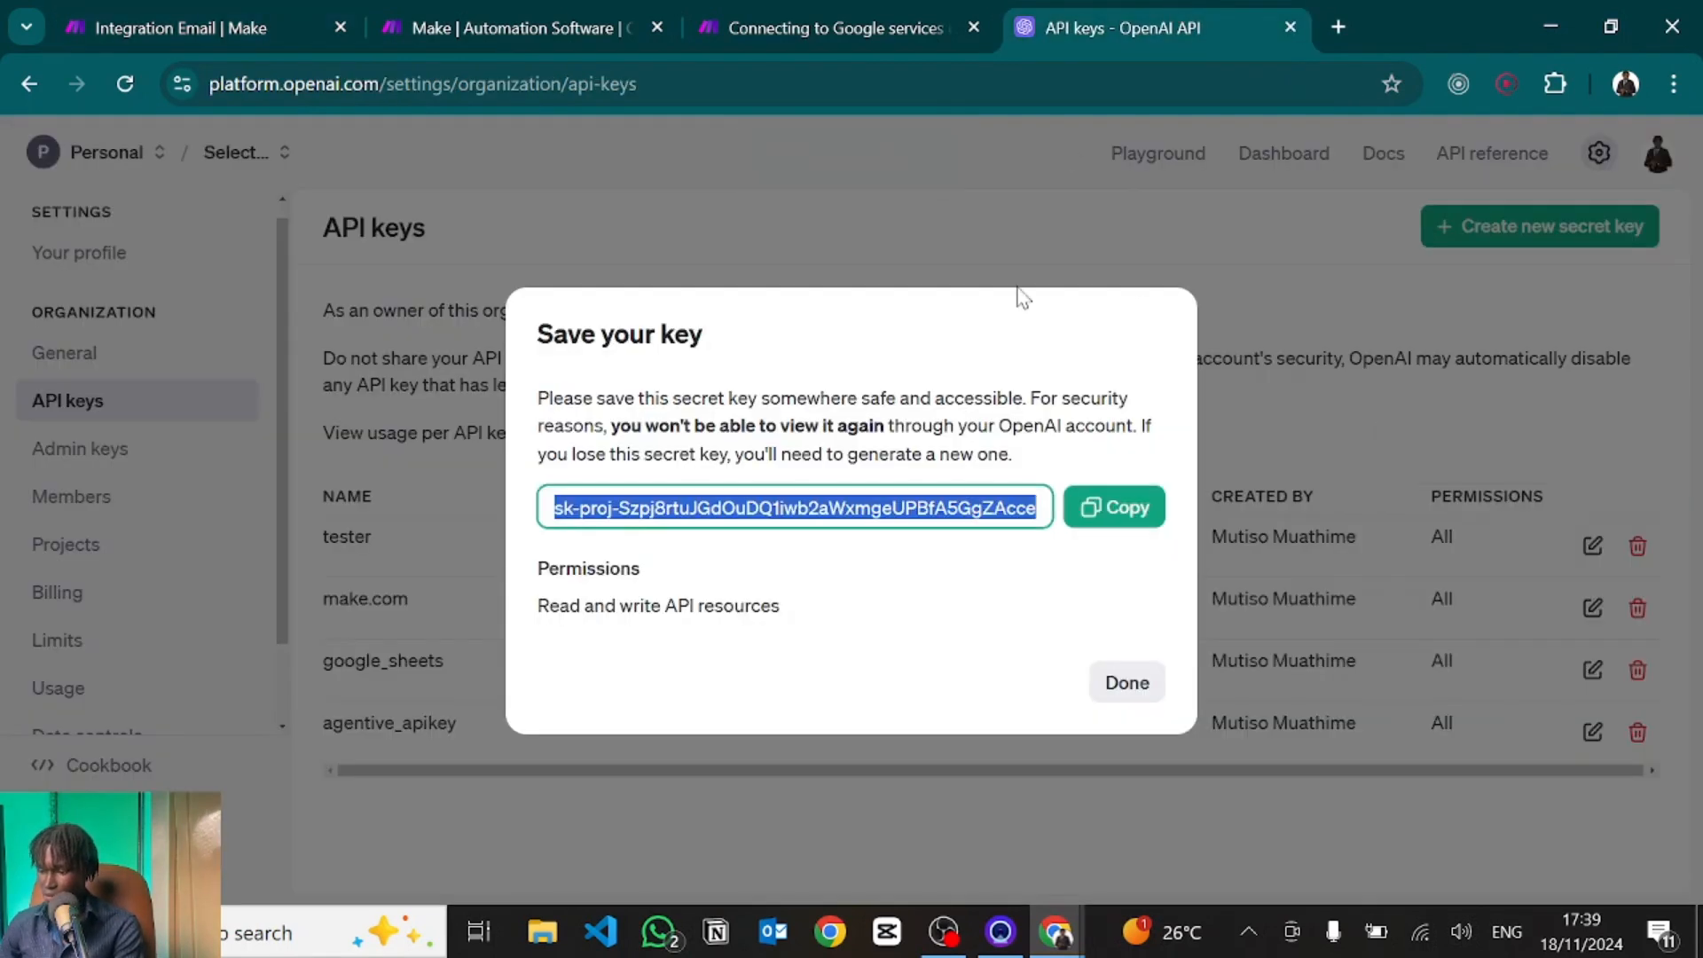
{"action": "left_click", "coordinate": [1128, 685]}
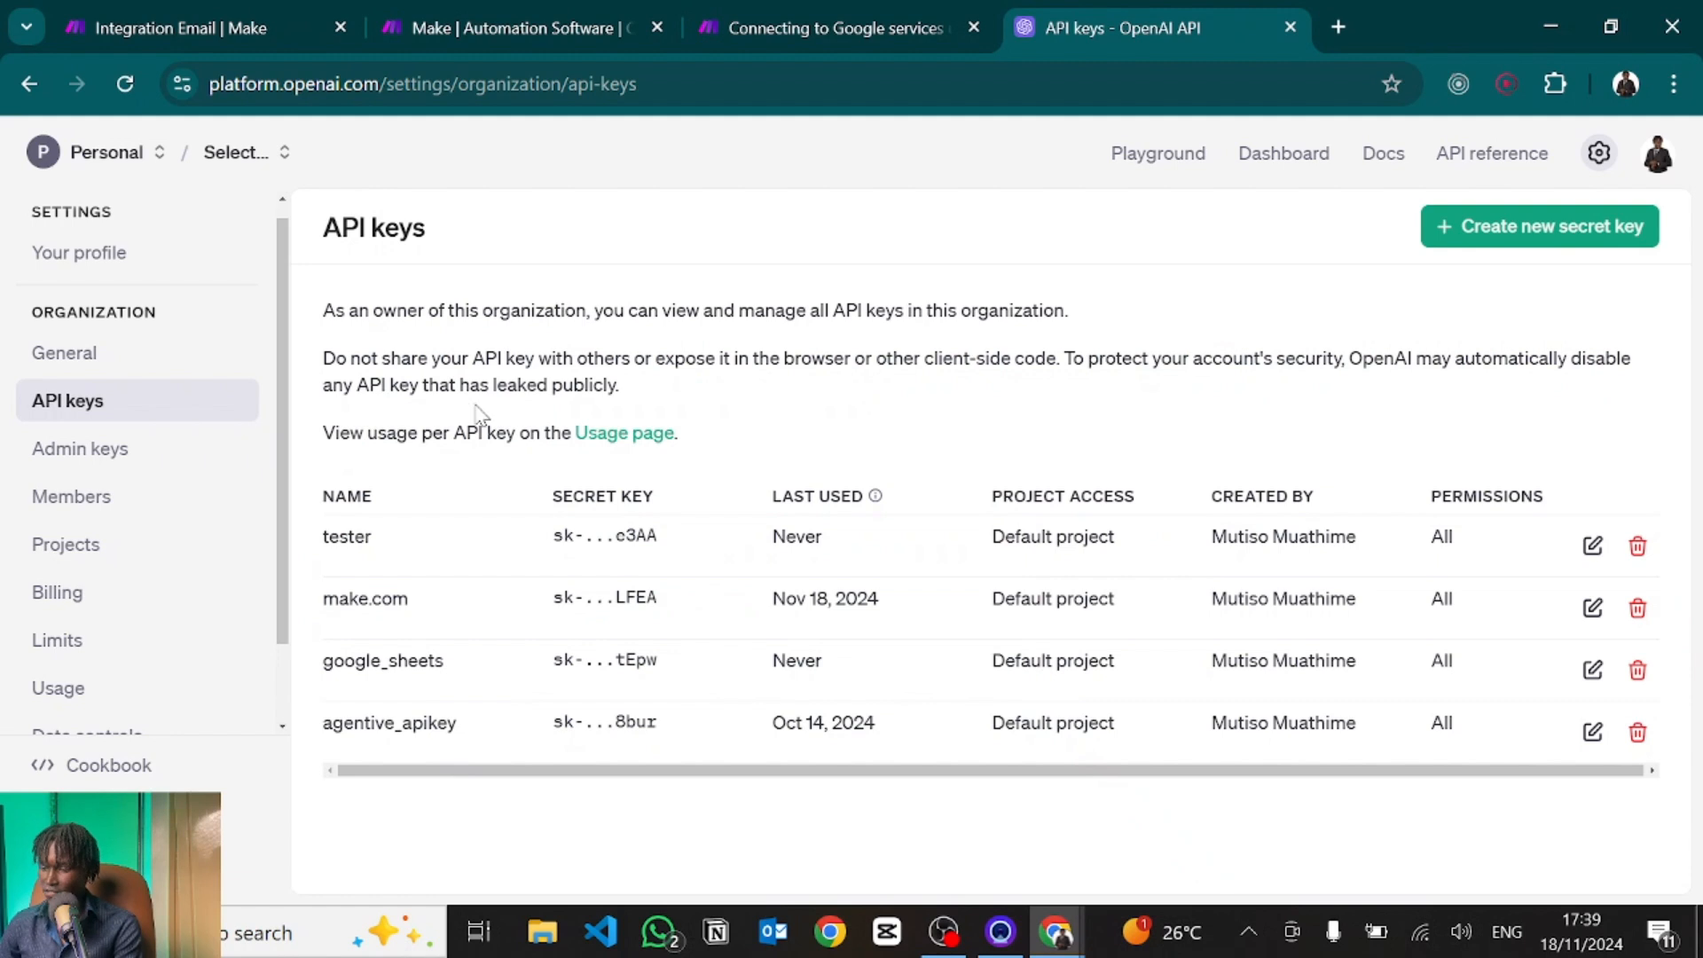
{"action": "left_click", "coordinate": [71, 357]}
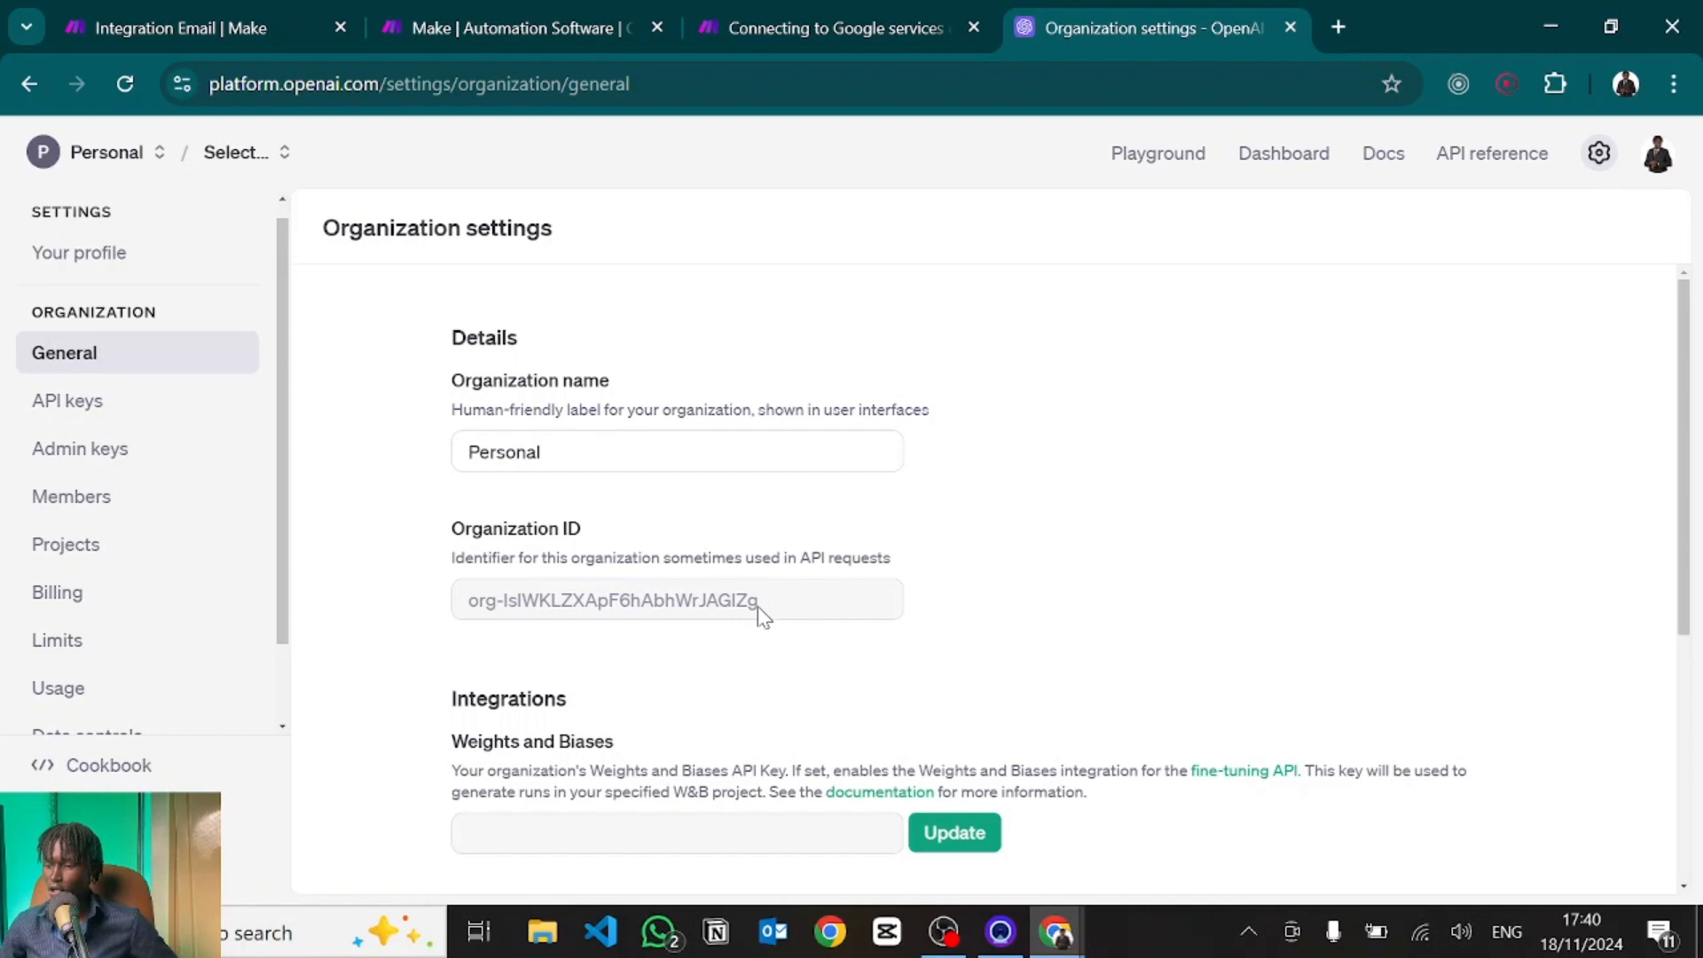
{"action": "left_click_drag", "start_coordinate": [761, 607], "coordinate": [422, 635]}
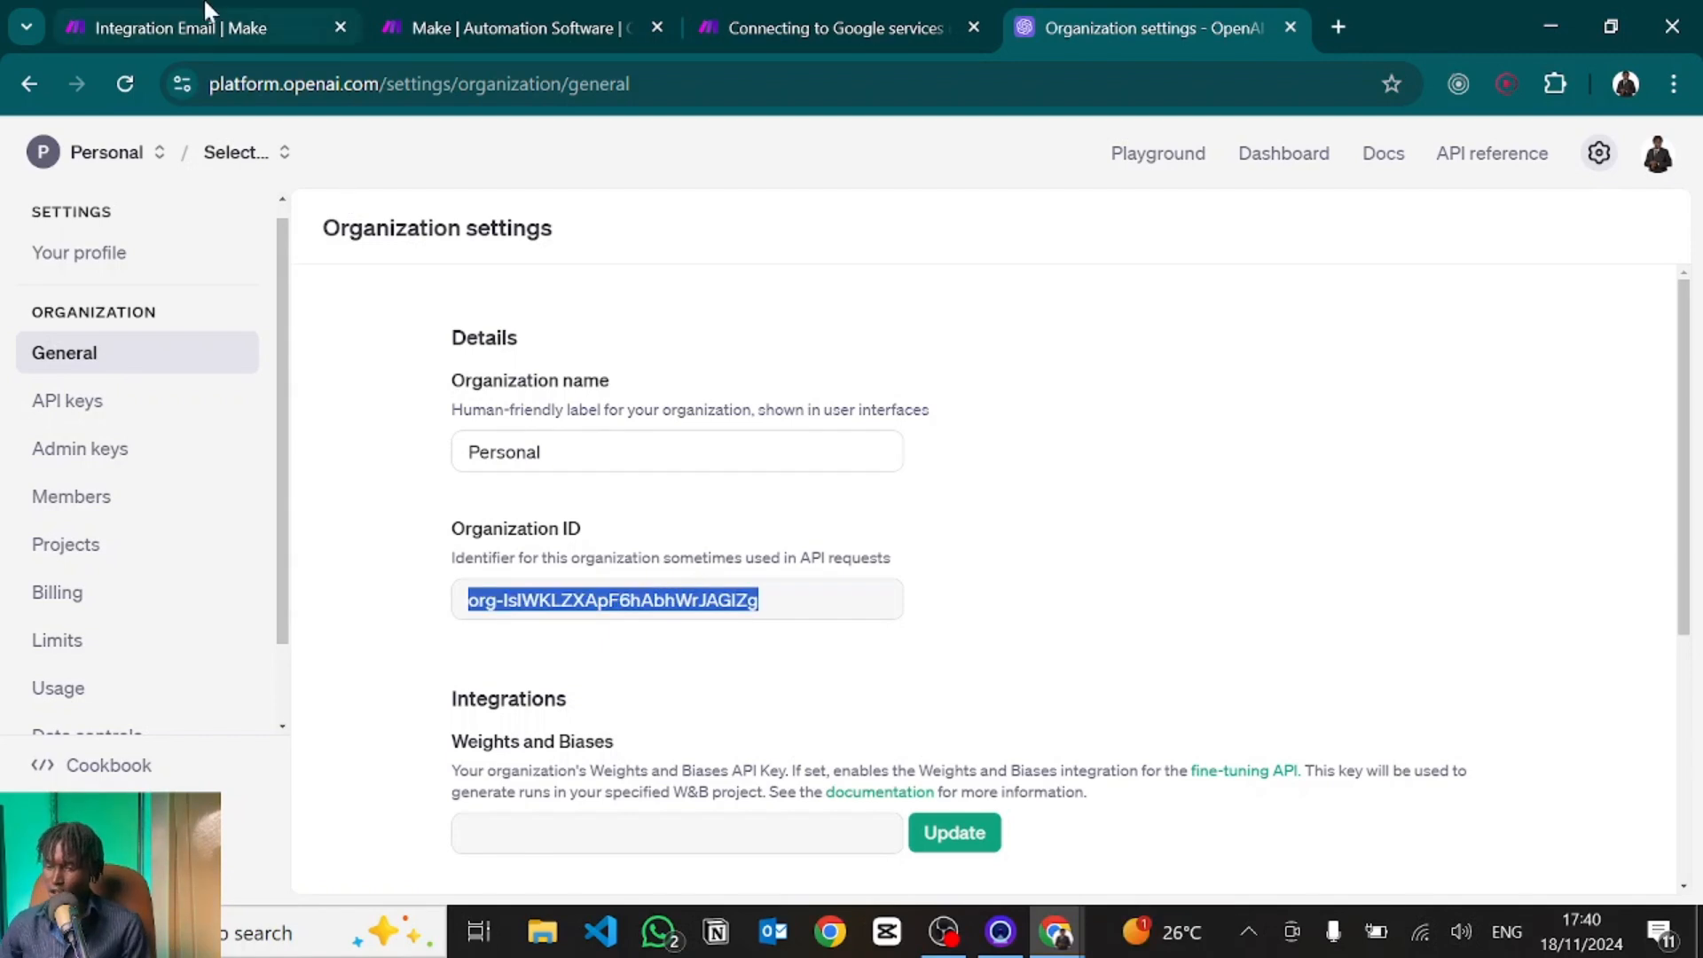
{"action": "left_click", "coordinate": [205, 27]}
{"action": "type", "text": "org-IsIWKLZXApF6hAbhWrJAGIZg"}
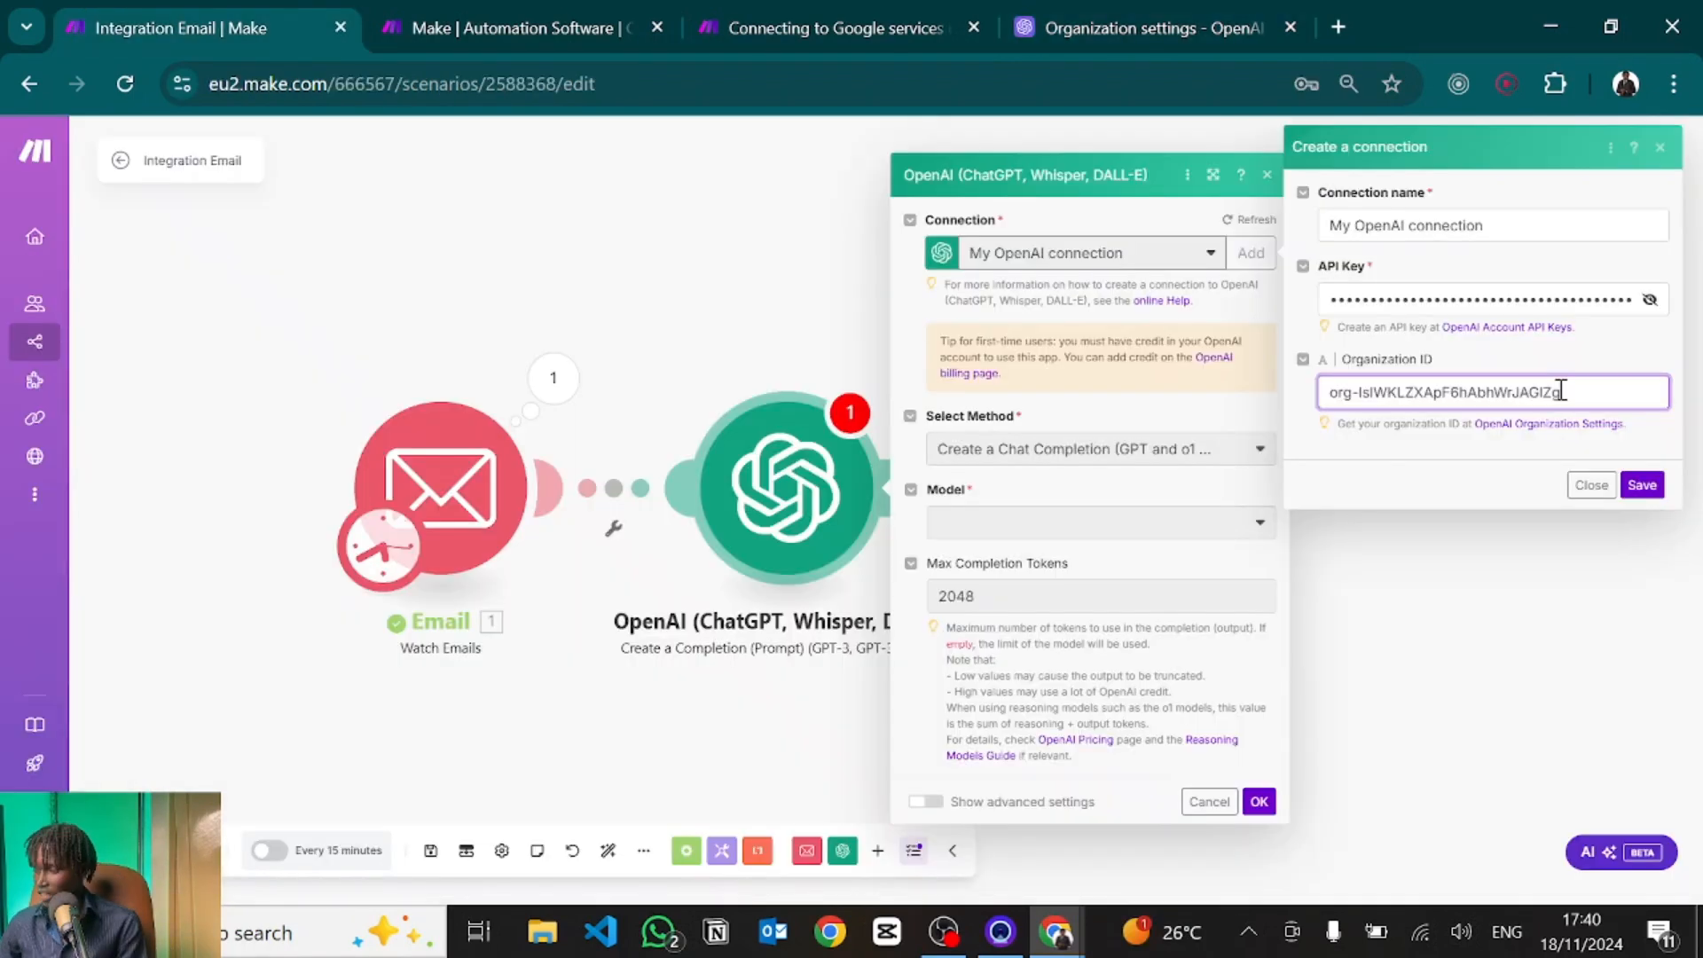
{"action": "left_click", "coordinate": [1593, 486]}
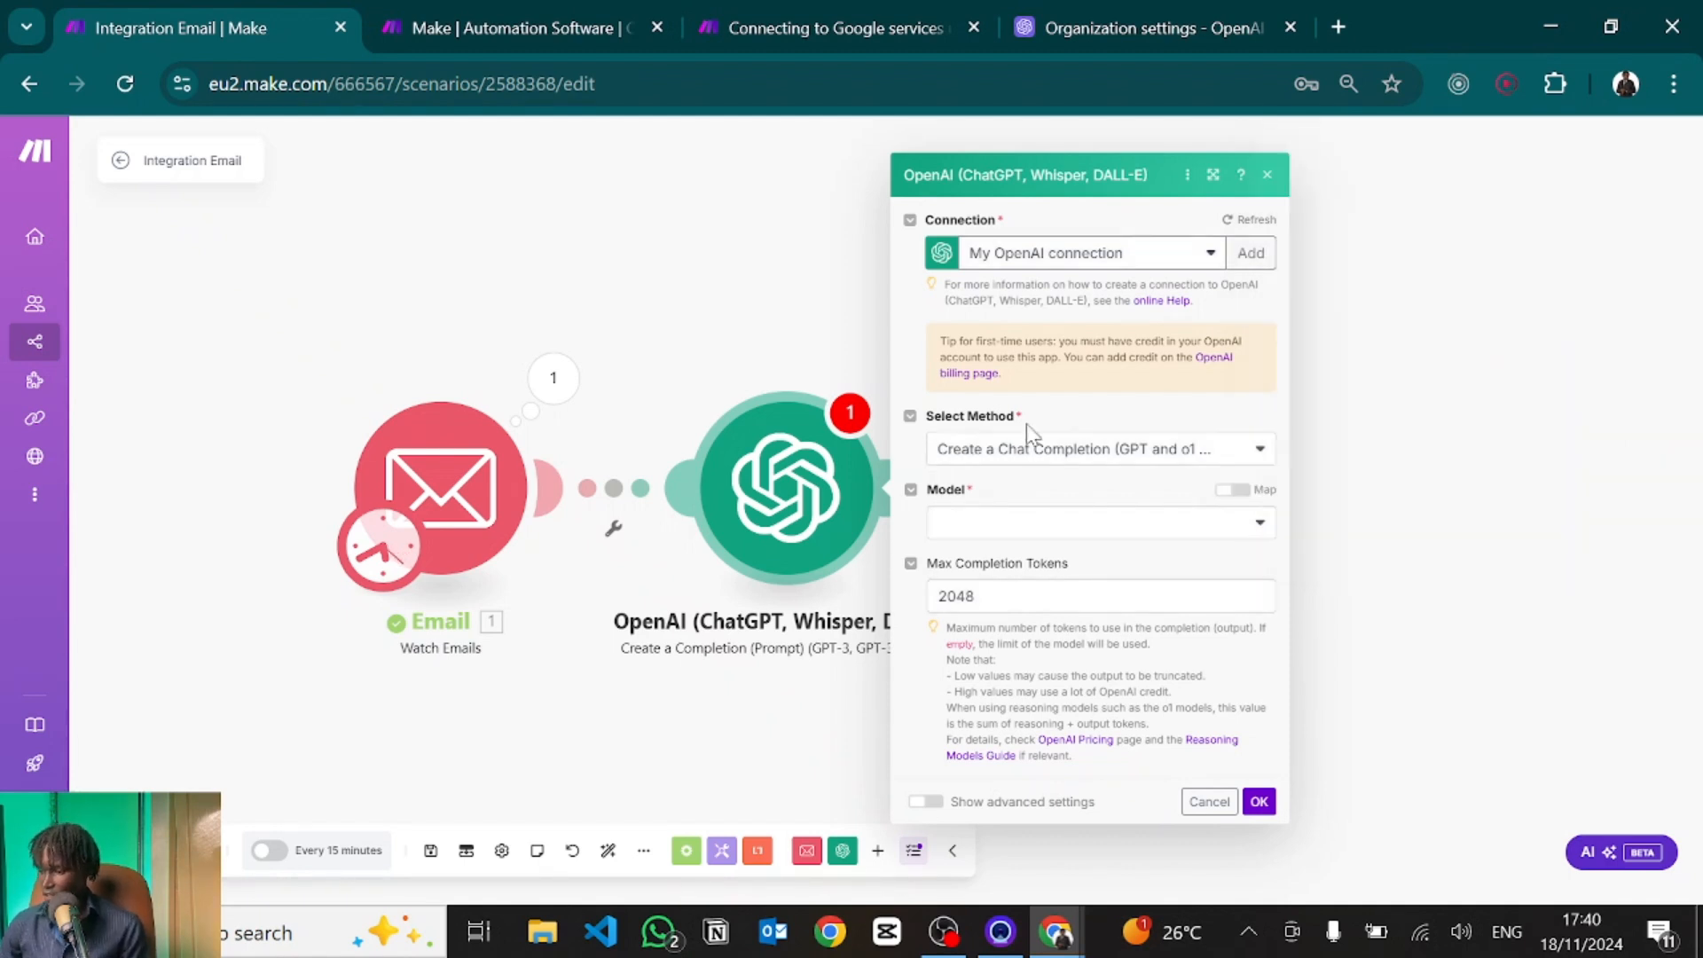
{"action": "left_click", "coordinate": [983, 522]}
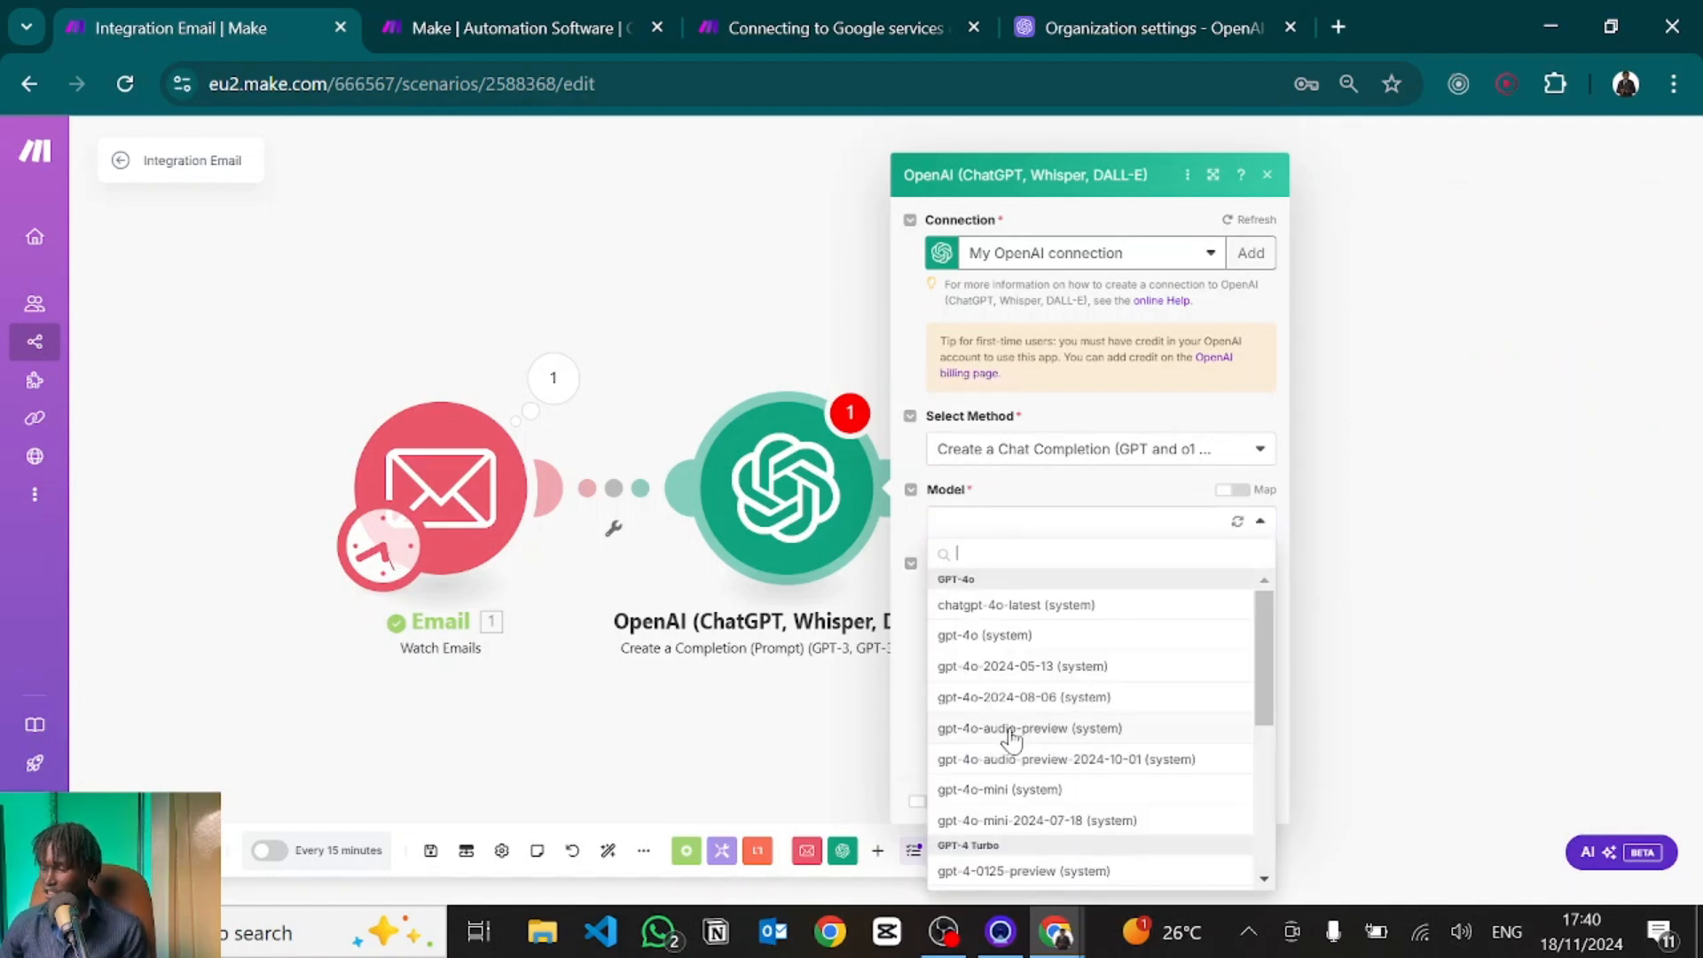
Select gpt-3.5-turbo from the GPT-3.5 Turbo group in the Model list.
{"action": "scroll", "coordinate": [1012, 739], "scroll_direction": "down", "scroll_amount": 1}
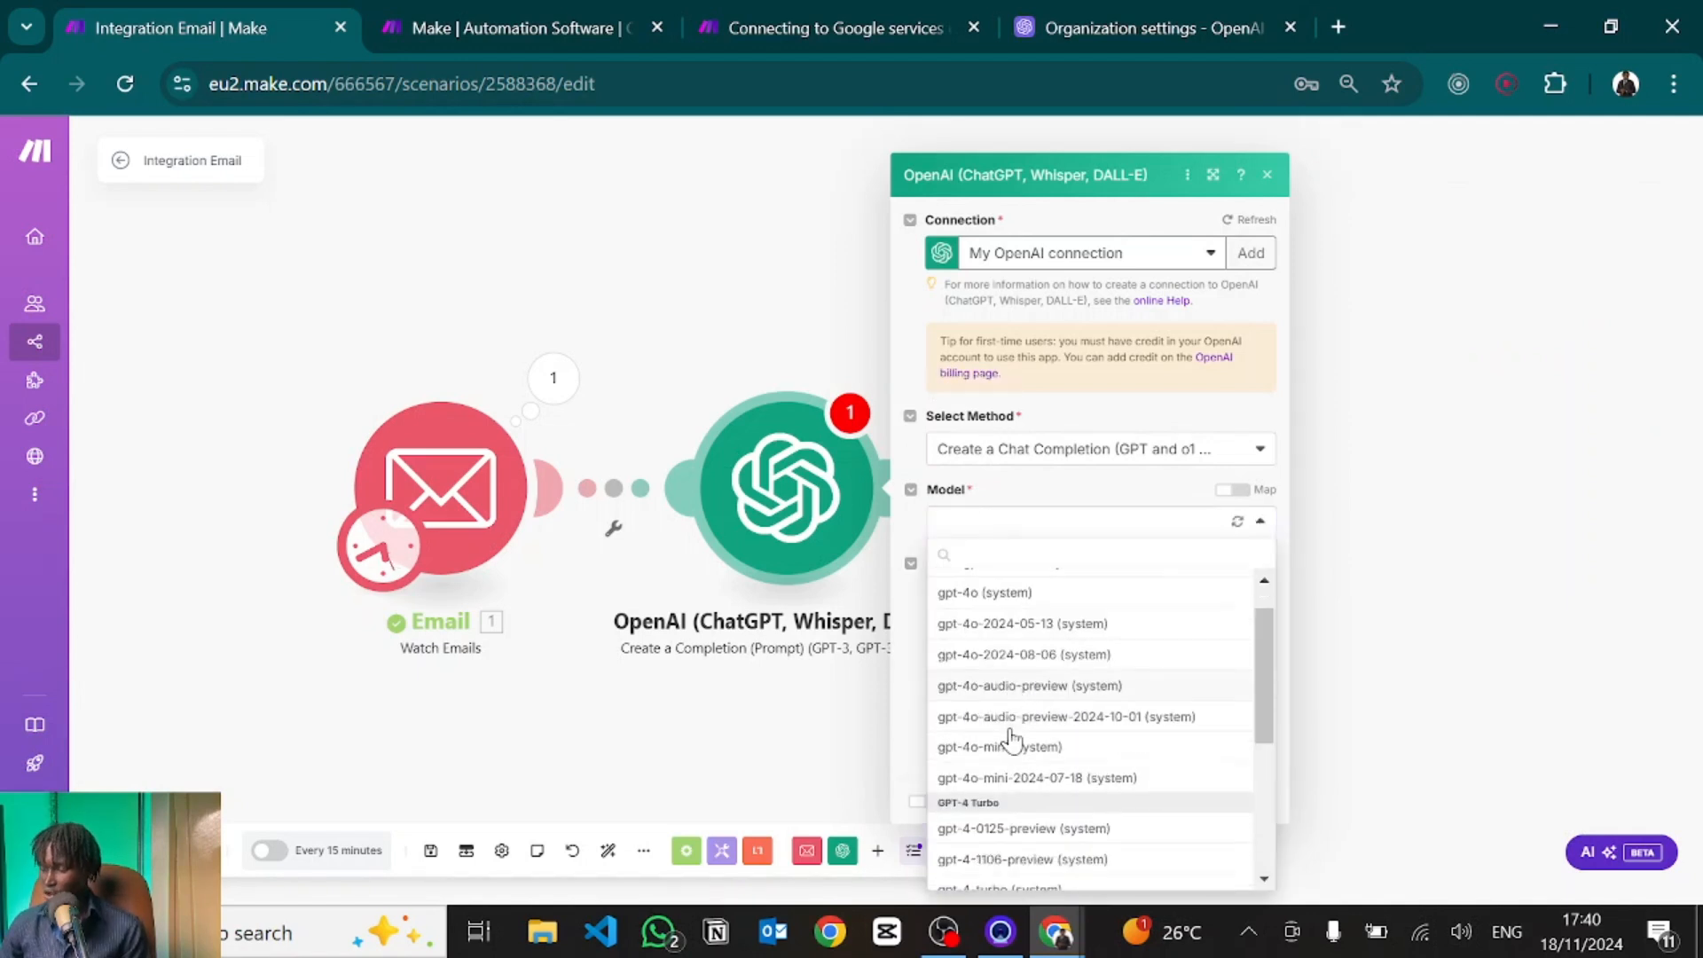
{"action": "scroll", "coordinate": [1011, 739], "scroll_direction": "down", "scroll_amount": 3}
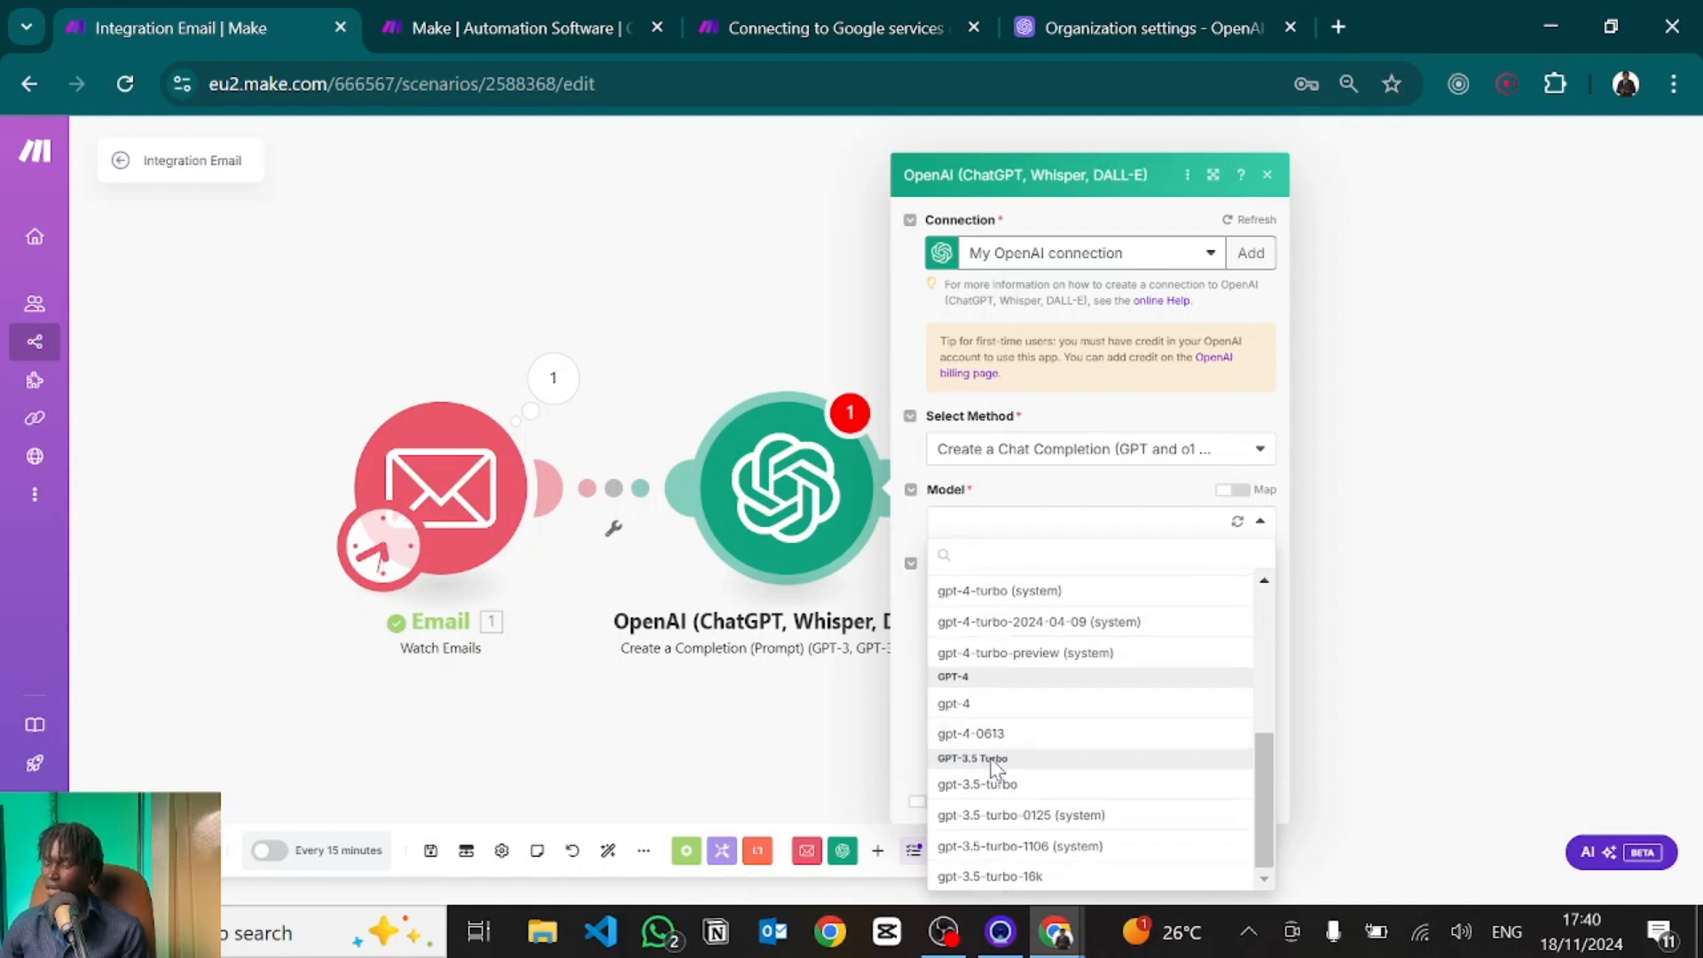
{"action": "scroll", "coordinate": [991, 766], "scroll_direction": "up", "scroll_amount": 2}
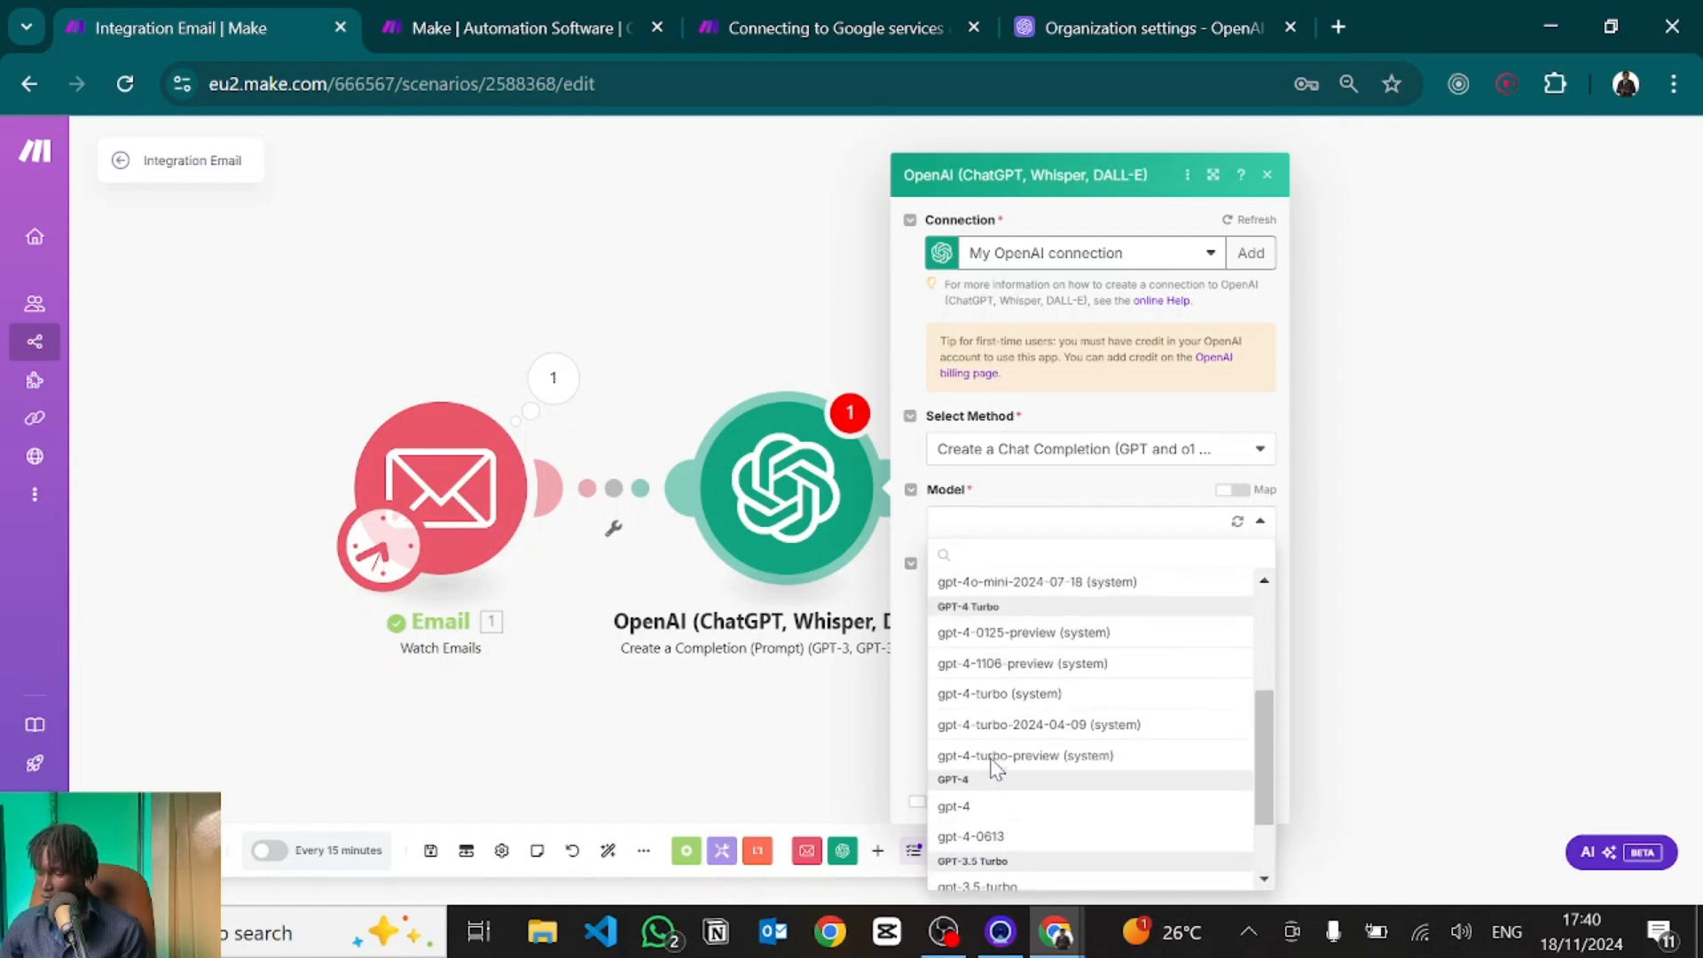
{"action": "scroll", "coordinate": [984, 768], "scroll_direction": "down", "scroll_amount": 3}
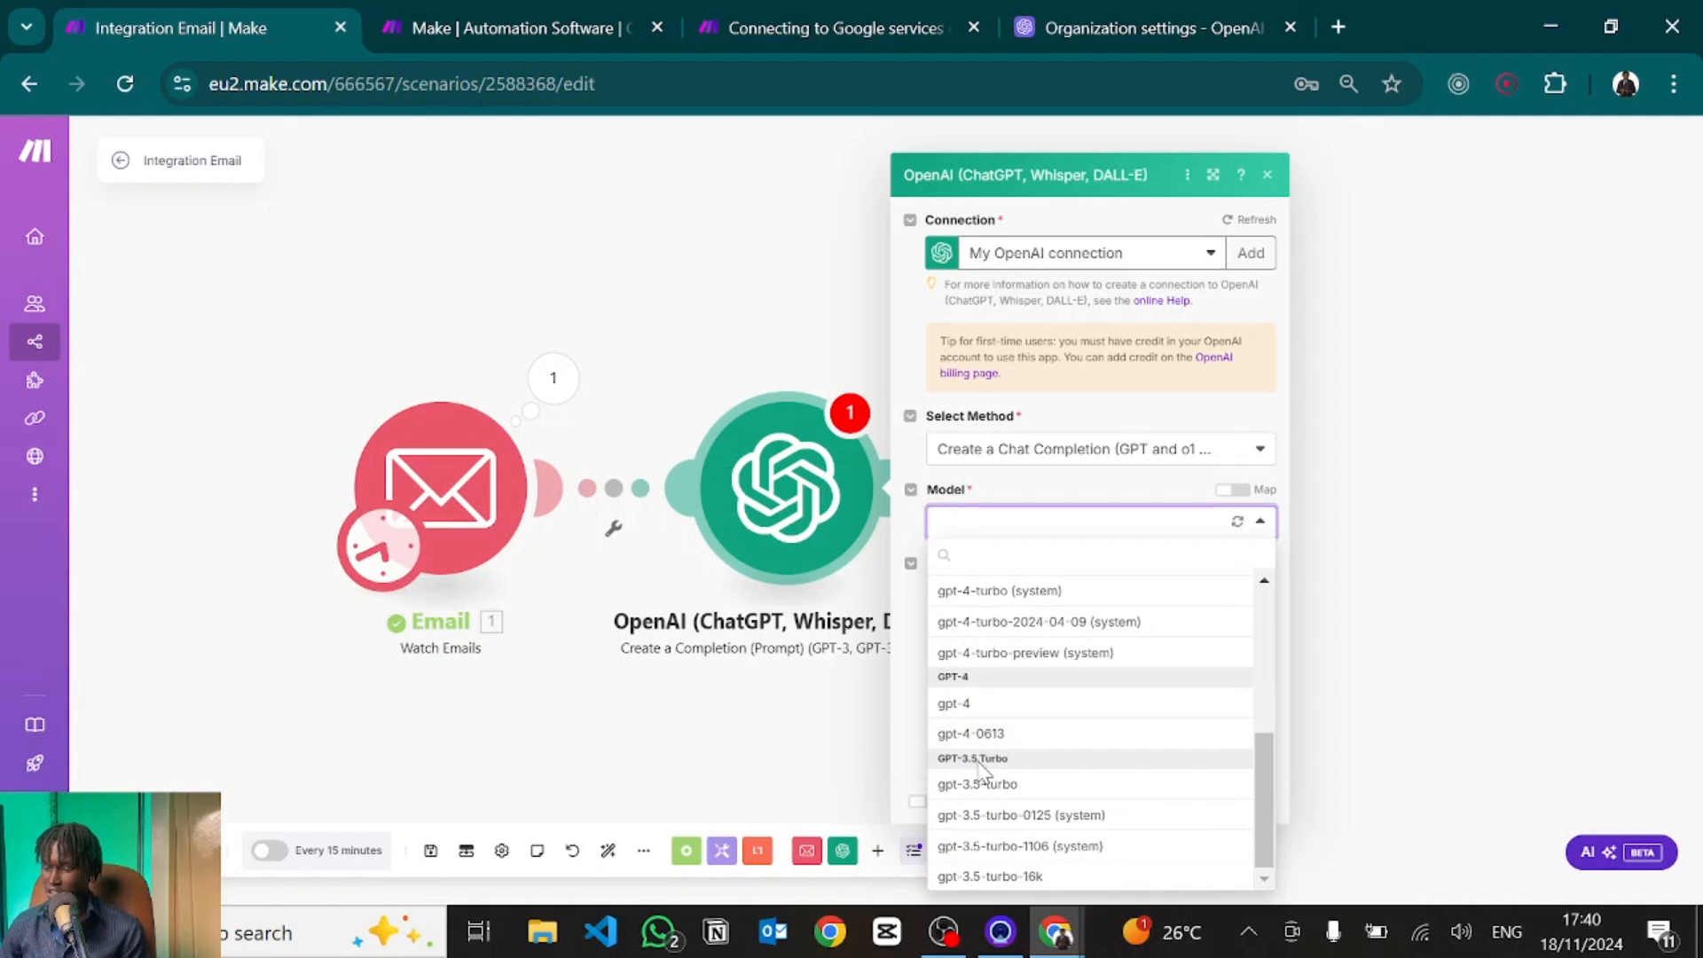
{"action": "left_click", "coordinate": [983, 782]}
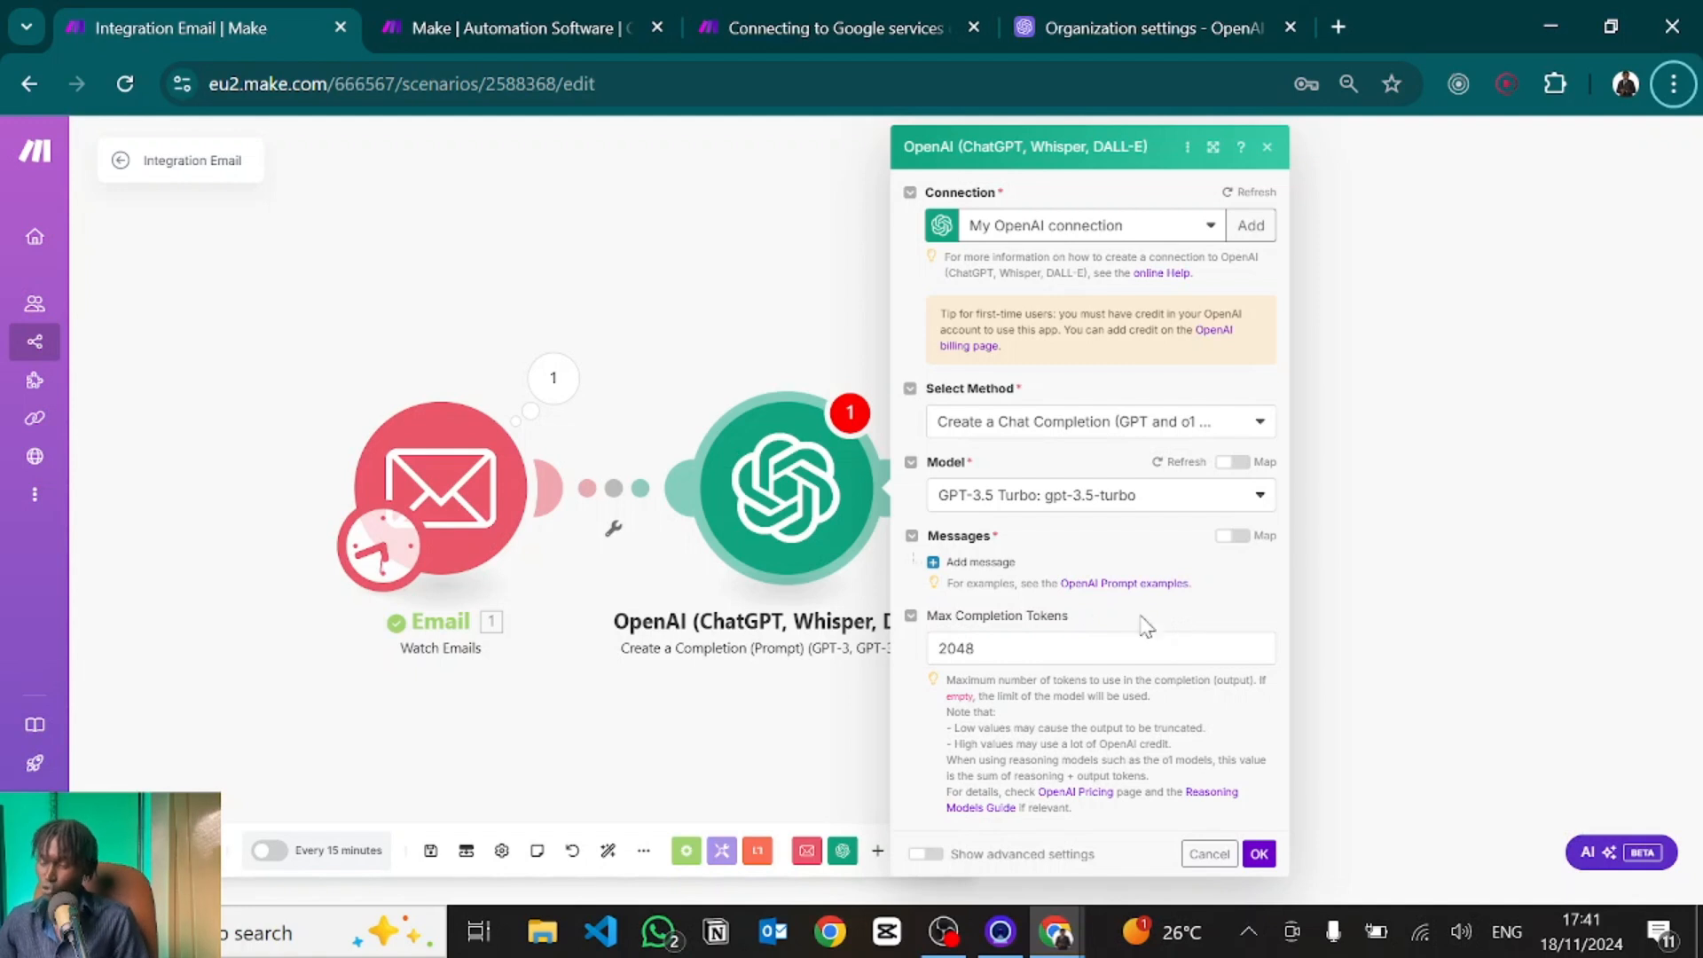
Add a System message reading "You're an intelligent email assistant." and start a second message.
{"action": "left_click", "coordinate": [962, 566]}
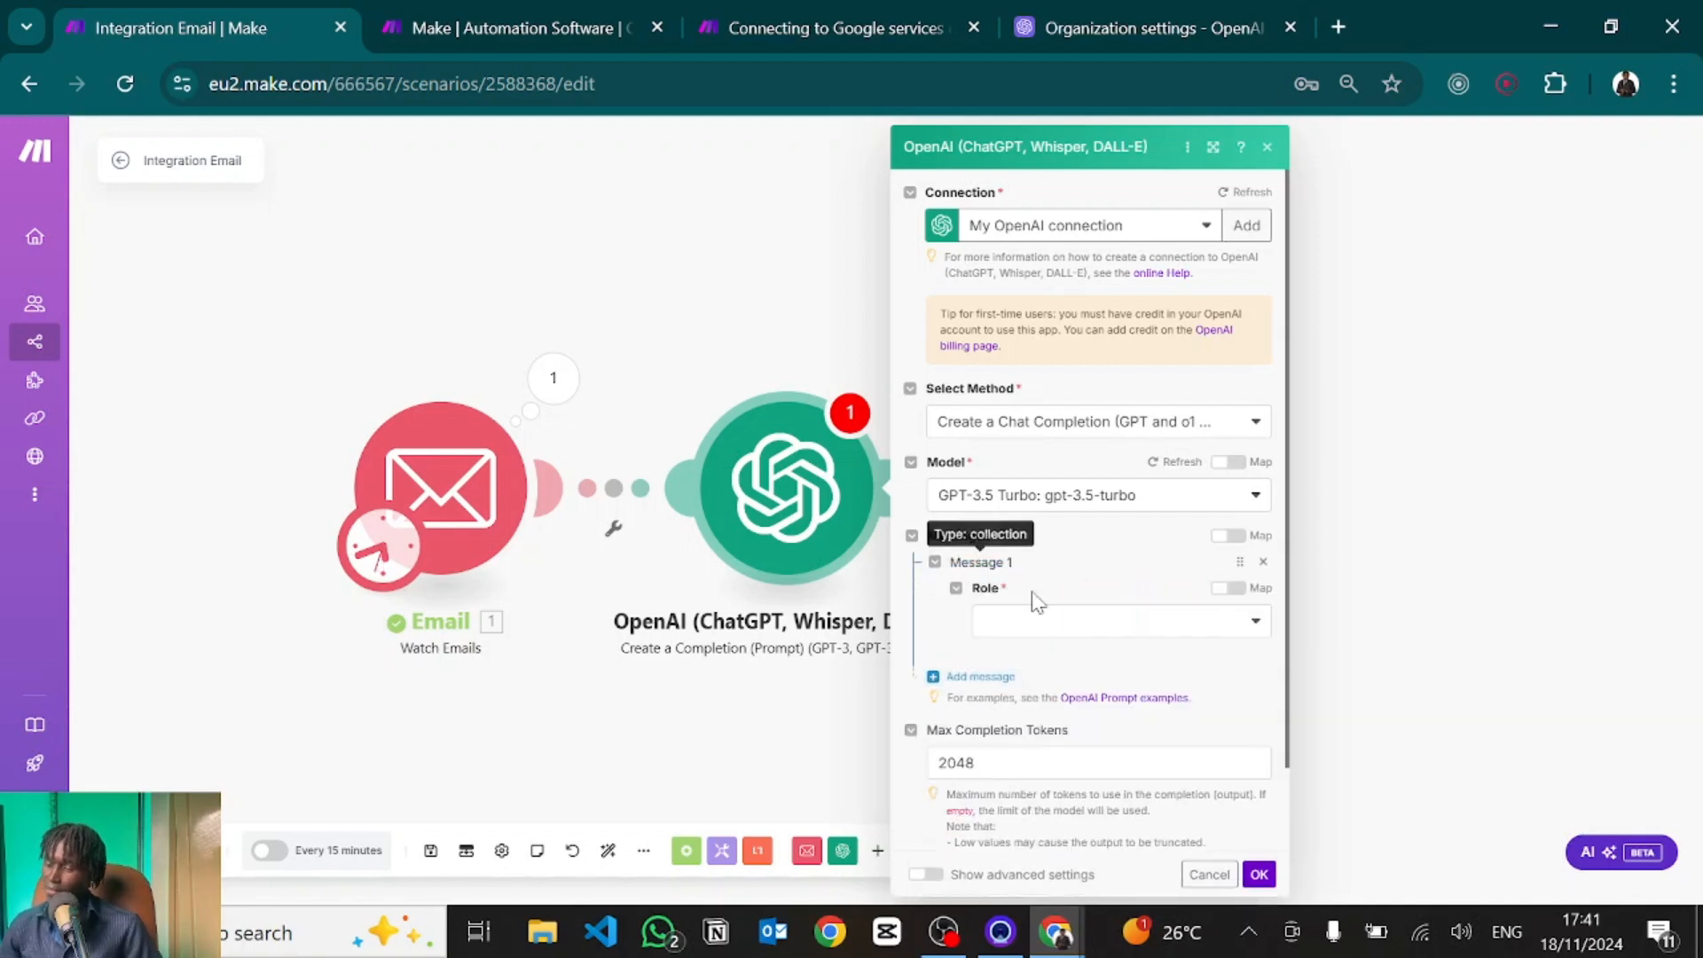
{"action": "scroll", "coordinate": [1078, 645], "scroll_direction": "down", "scroll_amount": 1}
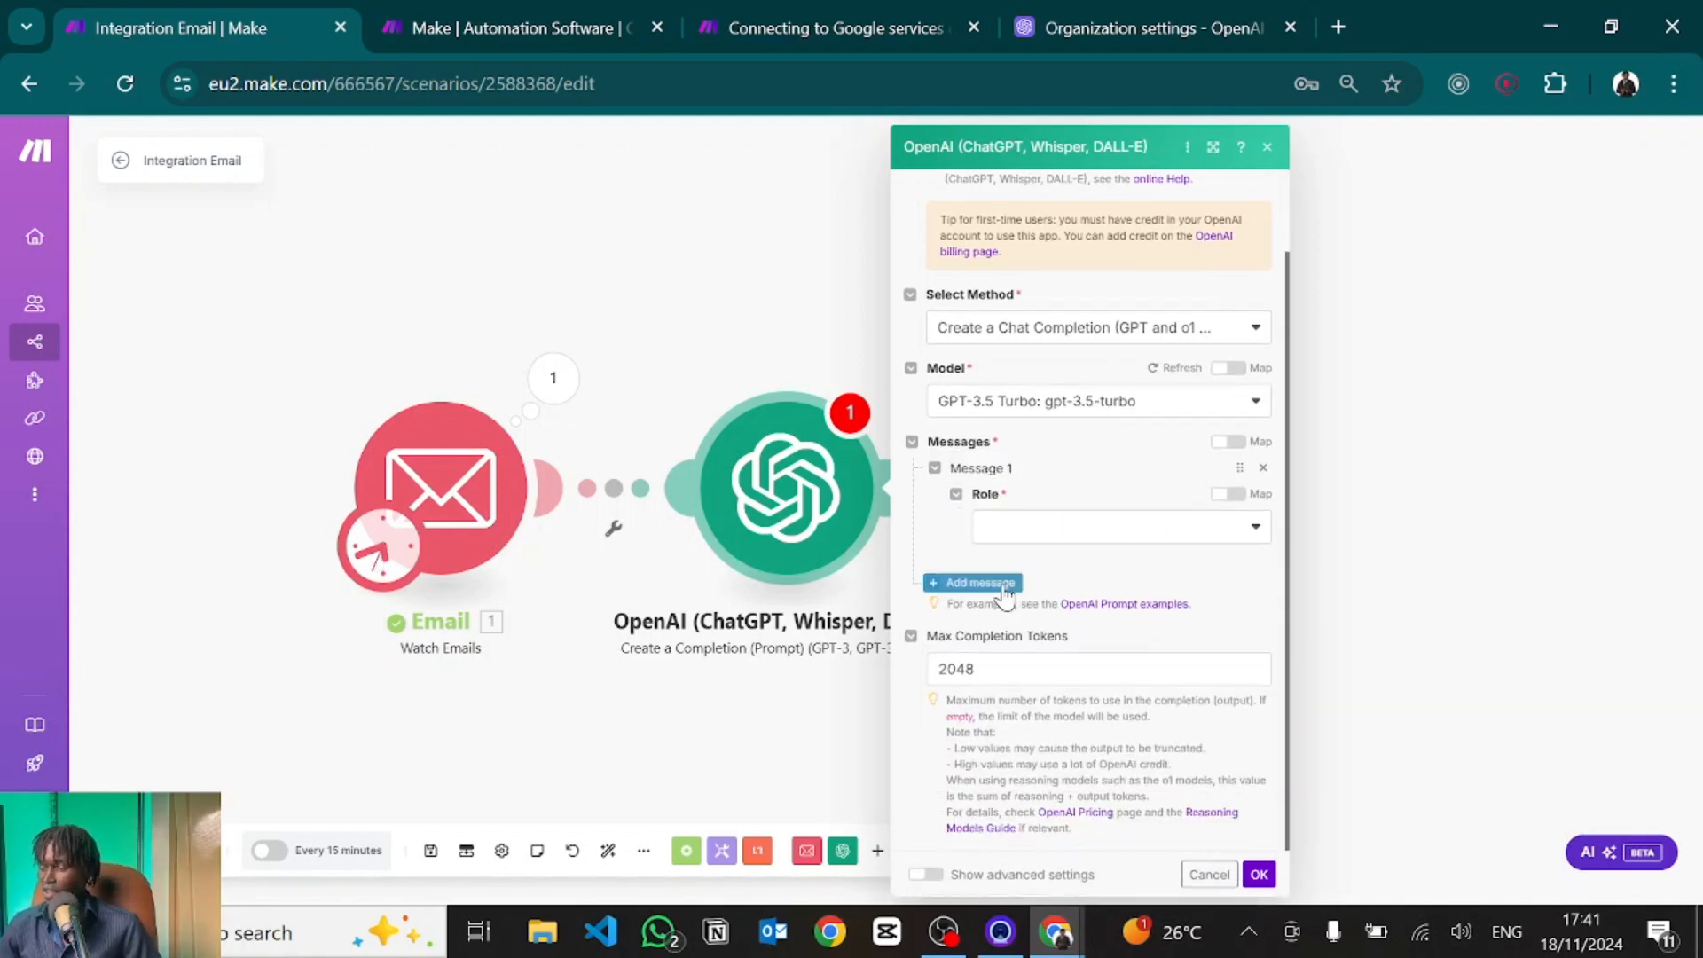
{"action": "left_click", "coordinate": [1005, 532]}
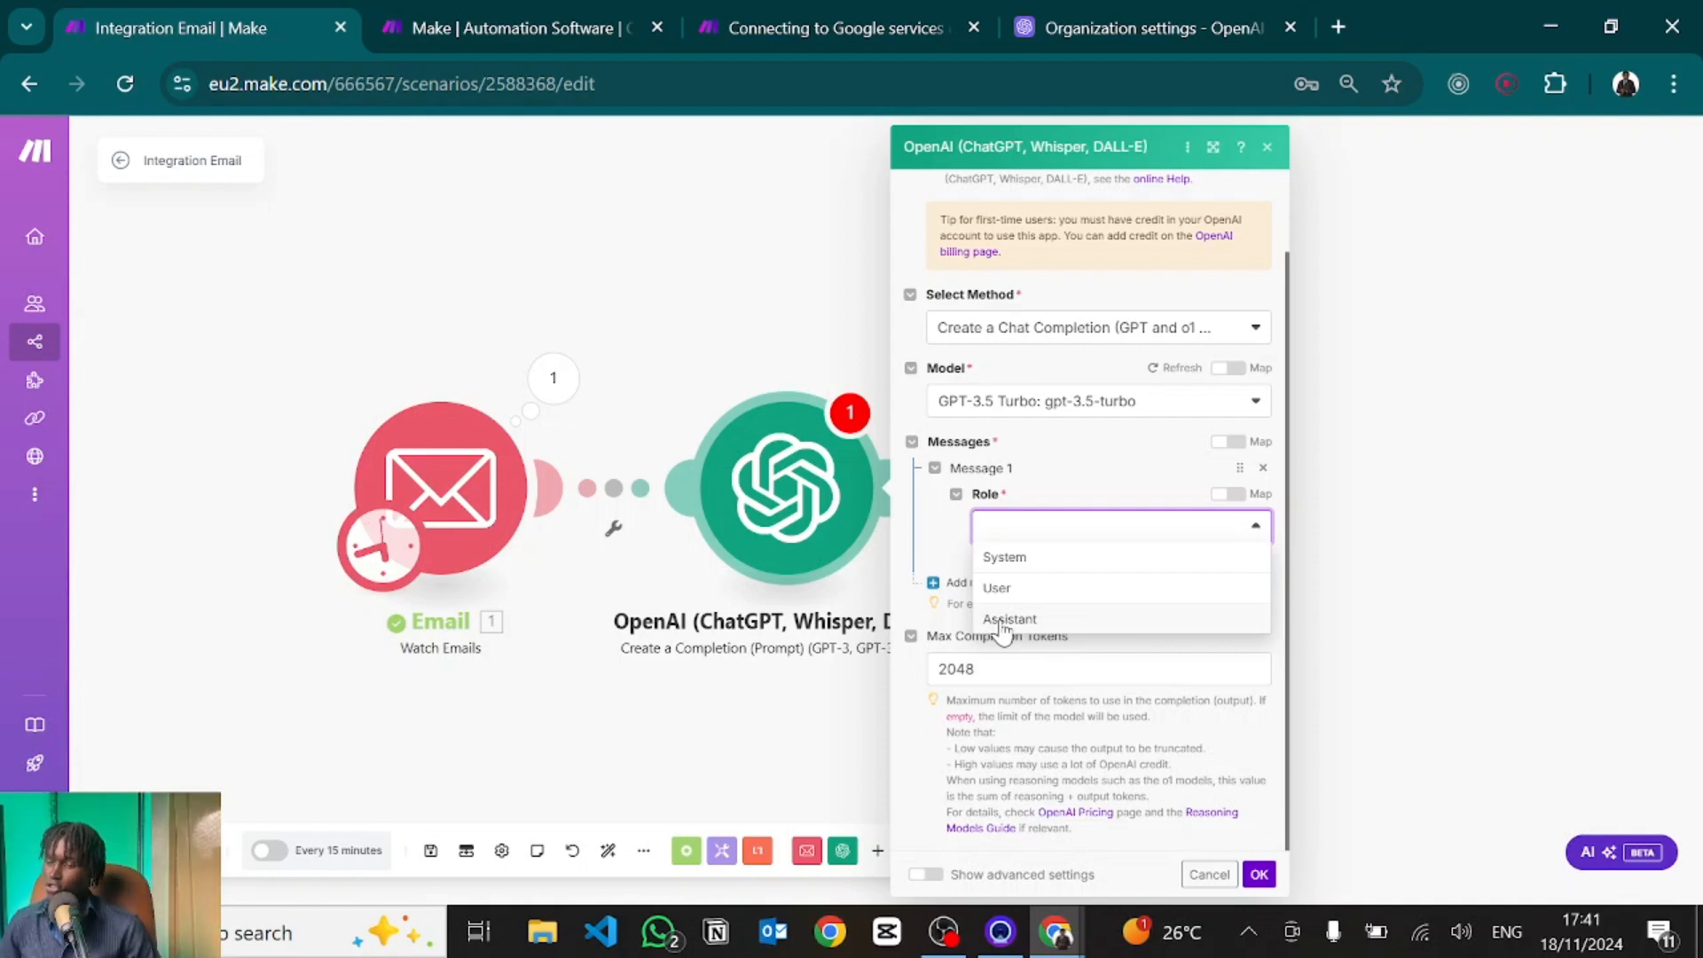
{"action": "left_click", "coordinate": [1008, 558]}
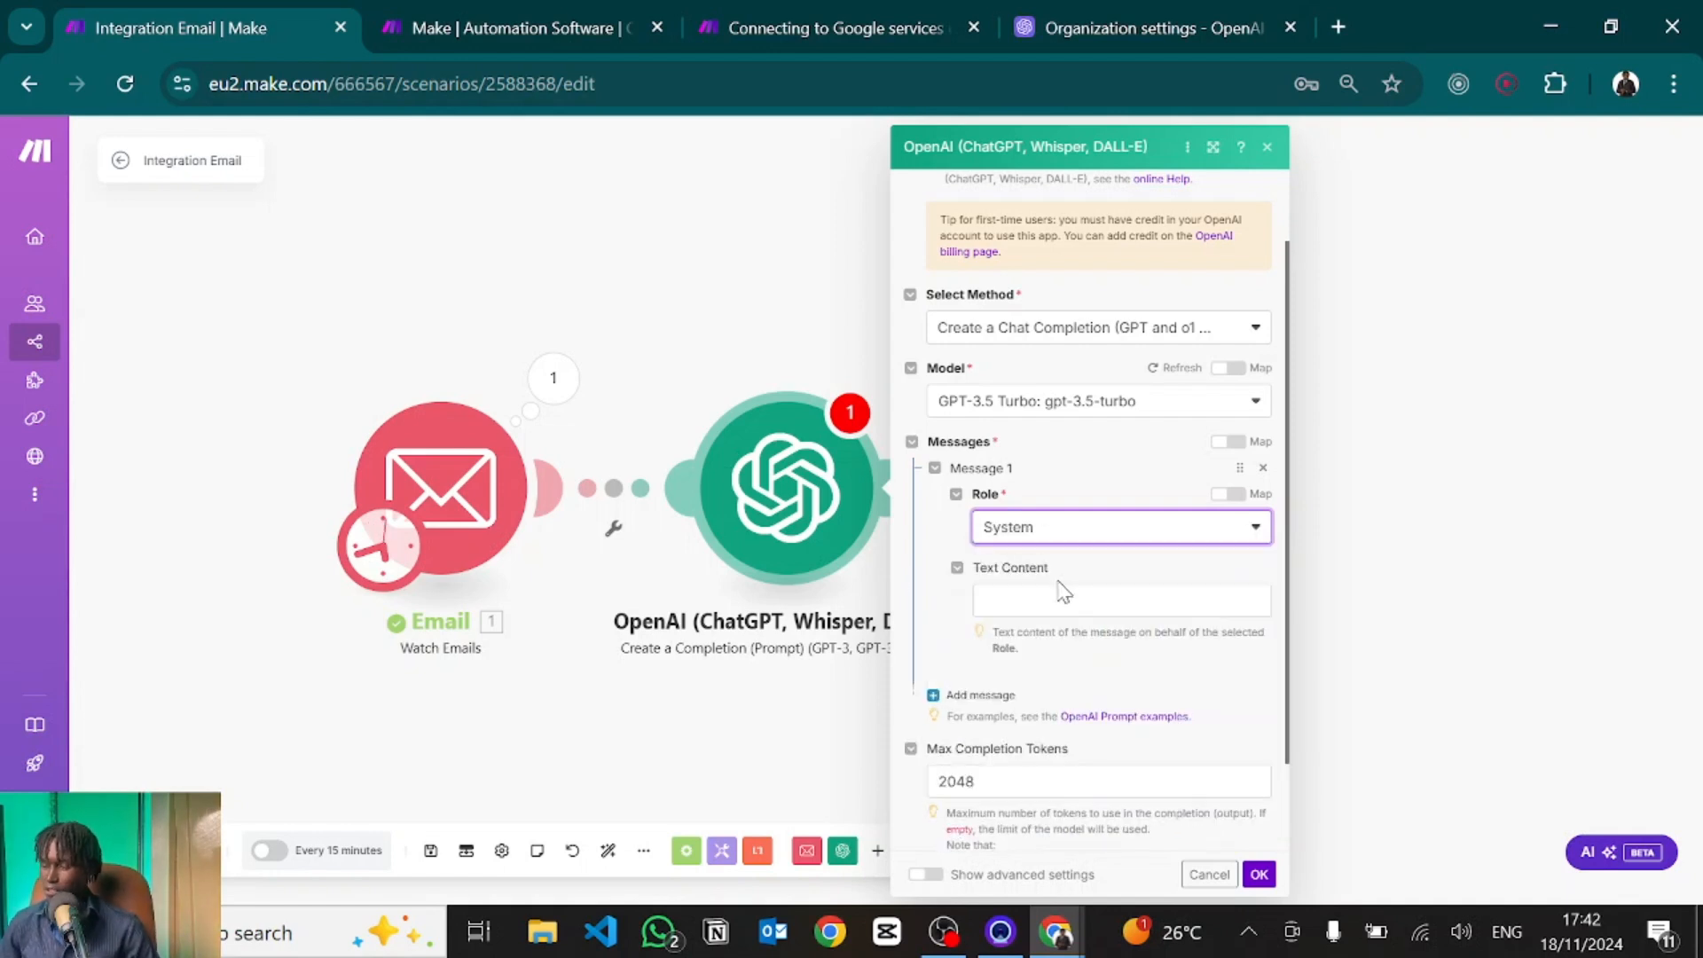
{"action": "left_click", "coordinate": [1027, 594]}
{"action": "type", "text": "You're an intelligent email assistant."}
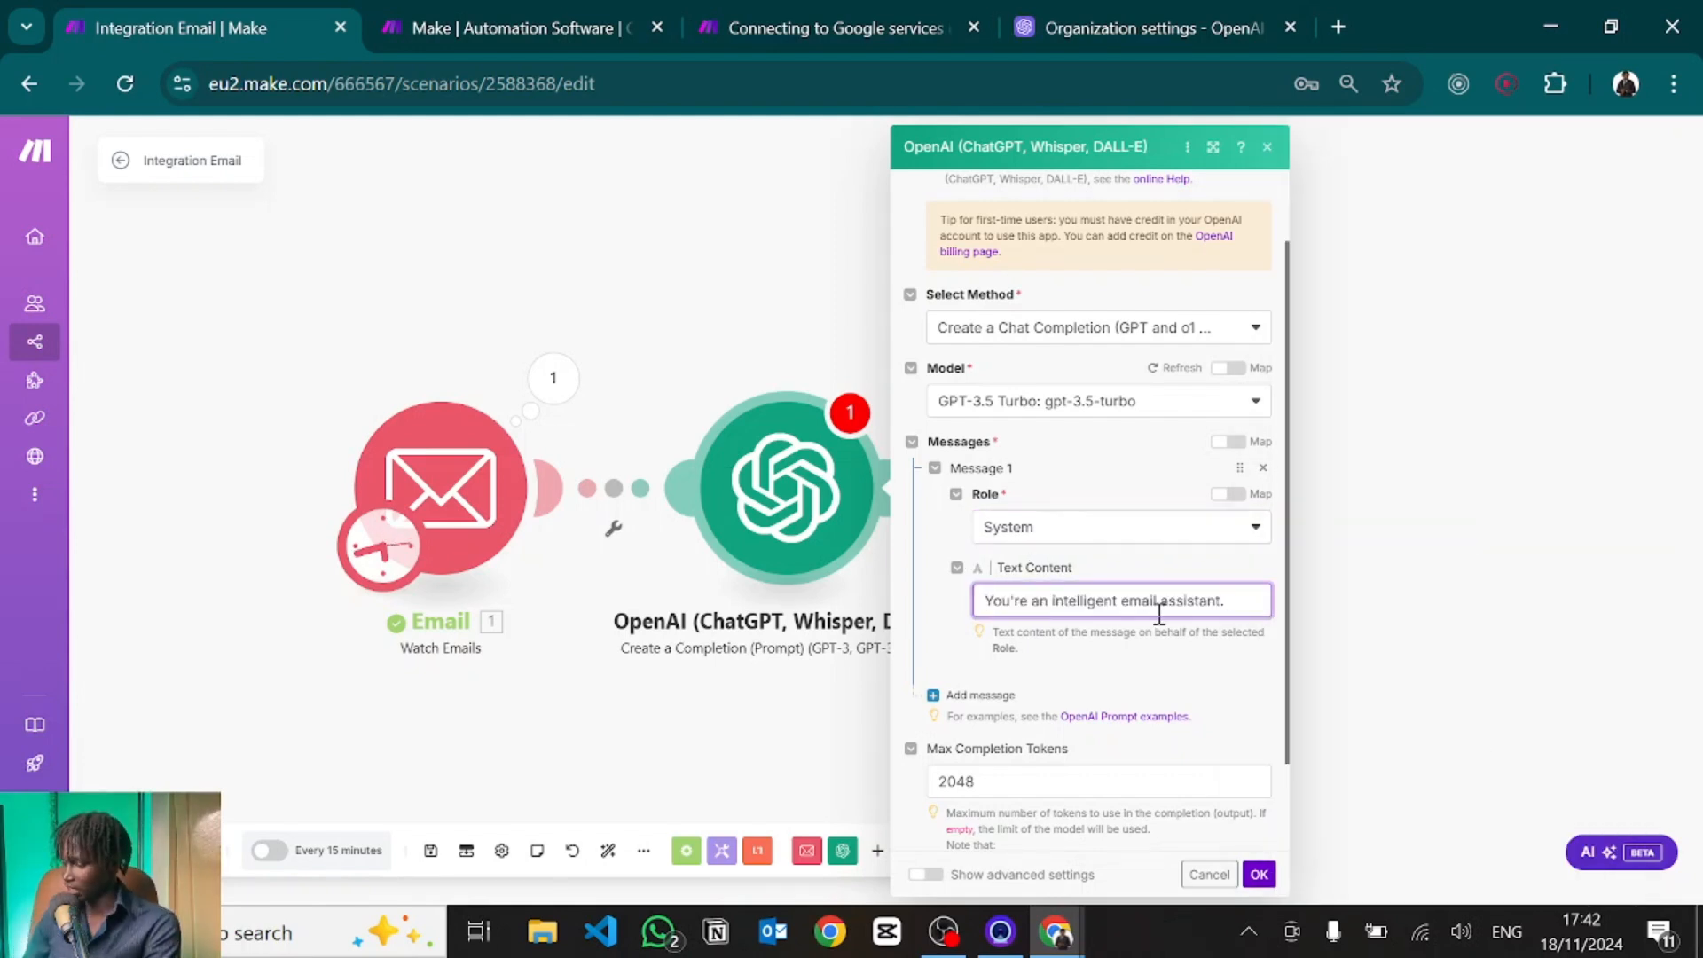
{"action": "left_click", "coordinate": [976, 699]}
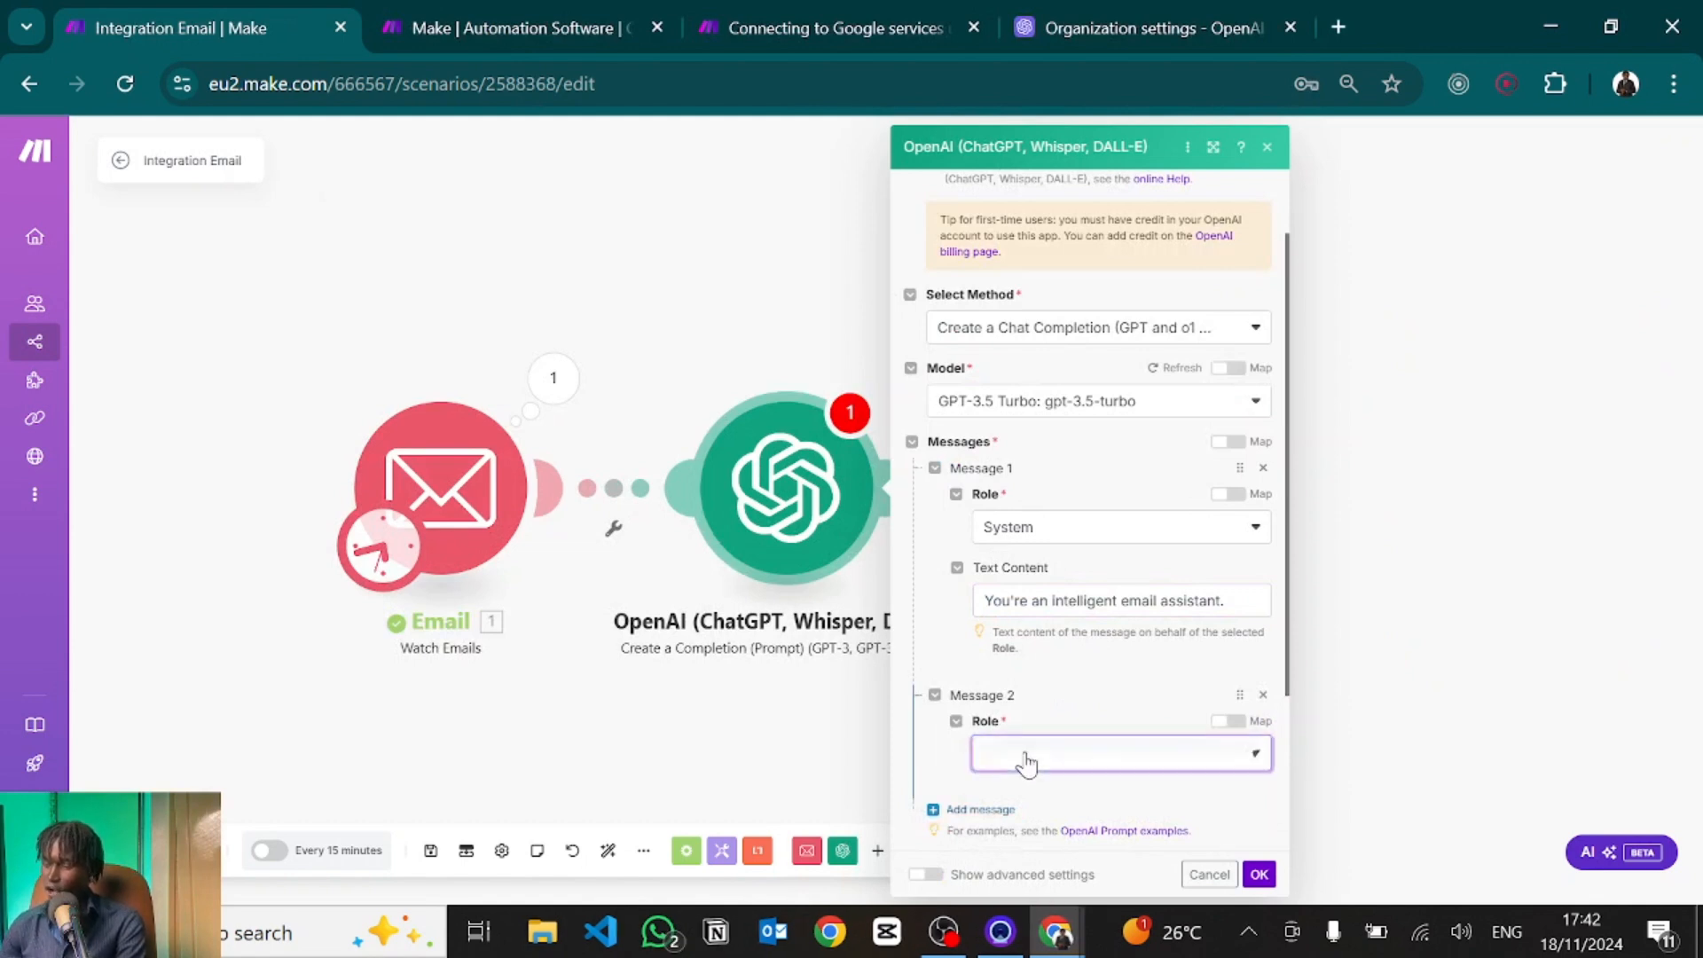
Make Message 2 a User message containing the pasted sales-inquiry reply prompt.
{"action": "left_click", "coordinate": [1027, 754]}
{"action": "scroll", "coordinate": [1051, 638], "scroll_direction": "down", "scroll_amount": 3}
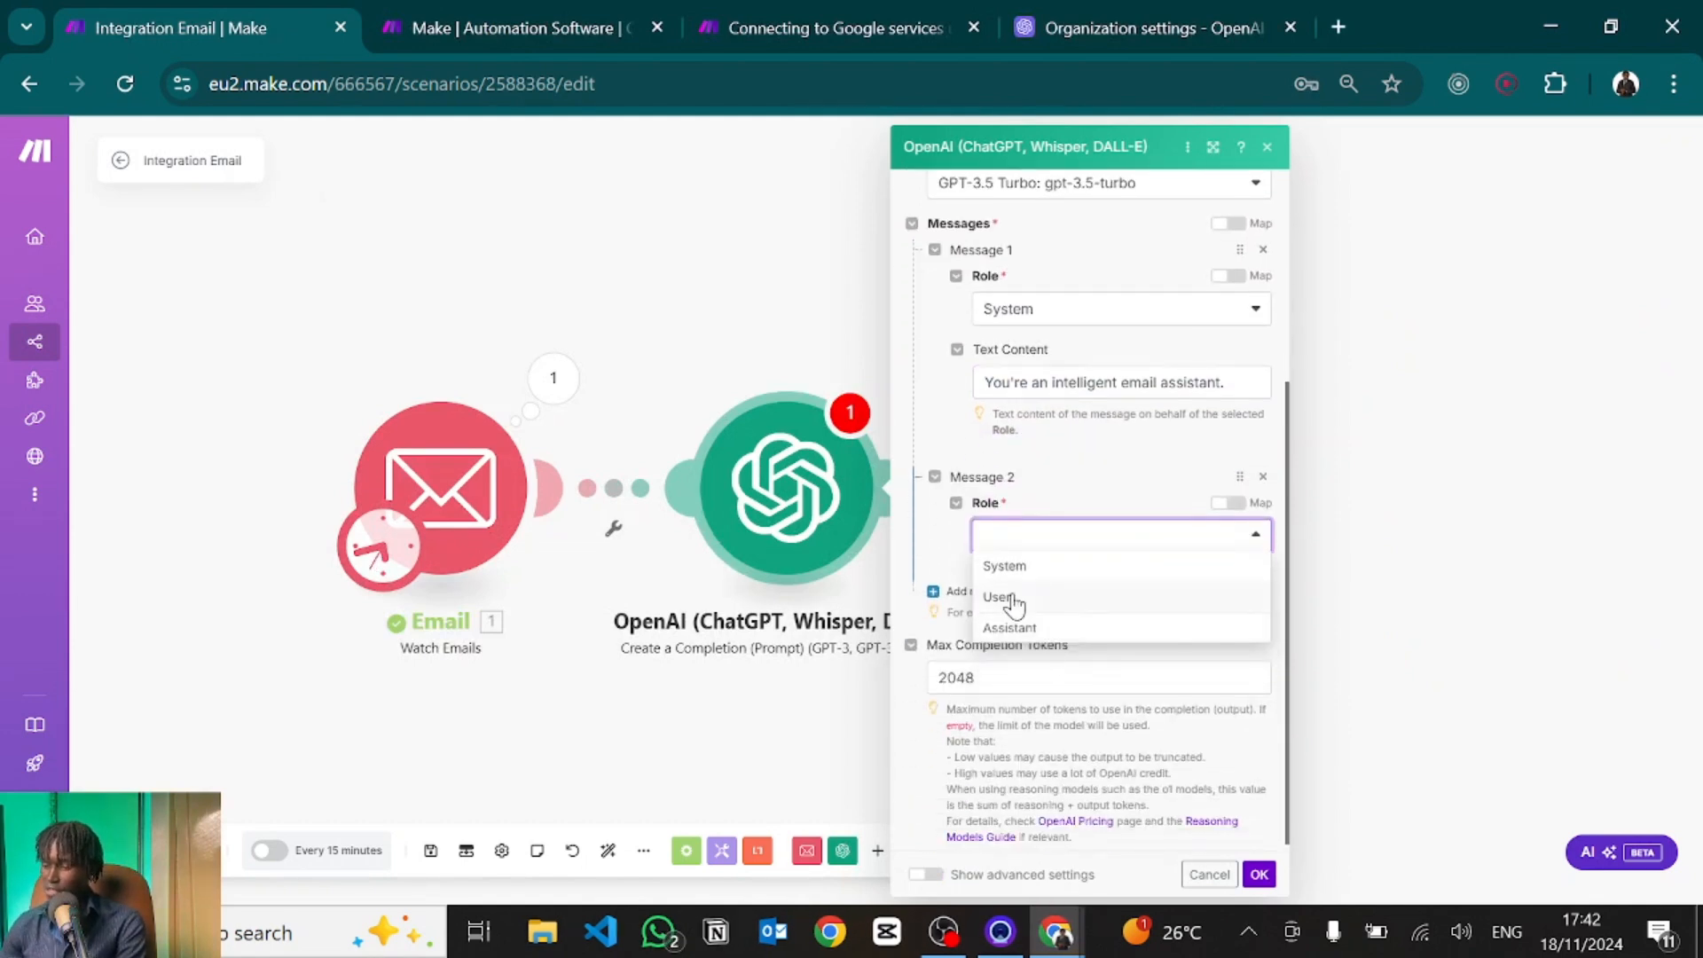
{"action": "left_click", "coordinate": [1014, 600]}
{"action": "left_click", "coordinate": [1005, 609]}
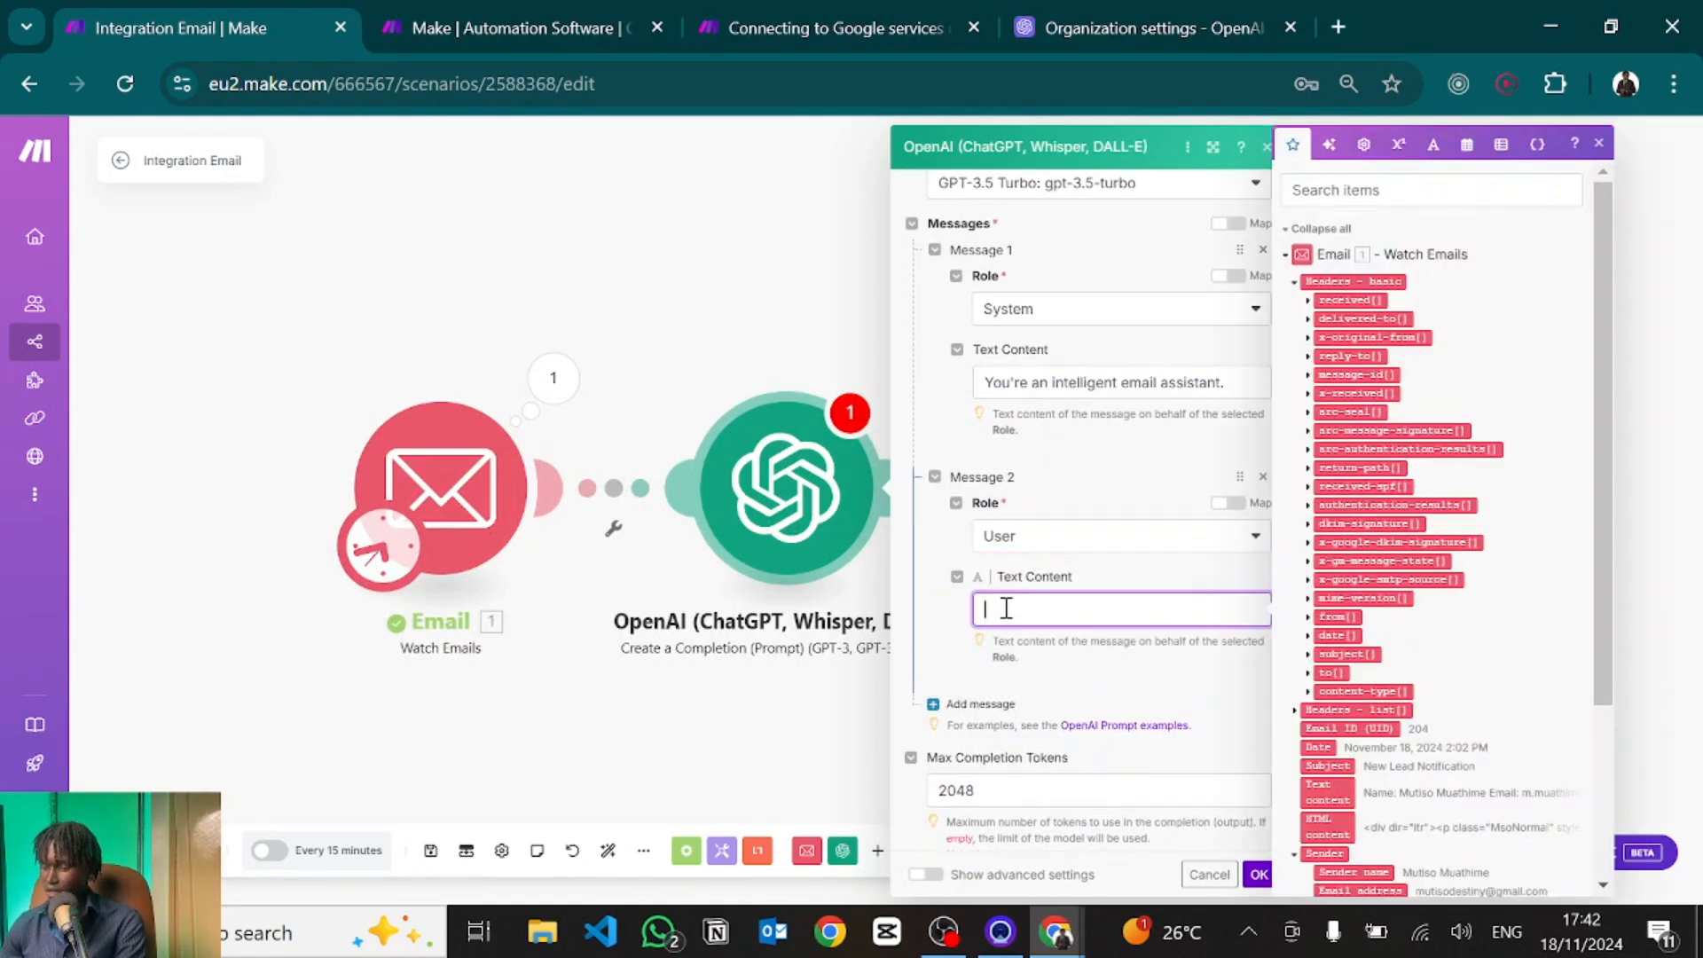
{"action": "type", "text": "You're monitoring a sales inbox that receives inquiries for an automation offer that I run. Your task is to digest the sales email and produce a high quality customised response in return. Make sure the responses are spartan in nature and don't use any frilly language. Ensure the email always sends with:   Cheers, Muathime"}
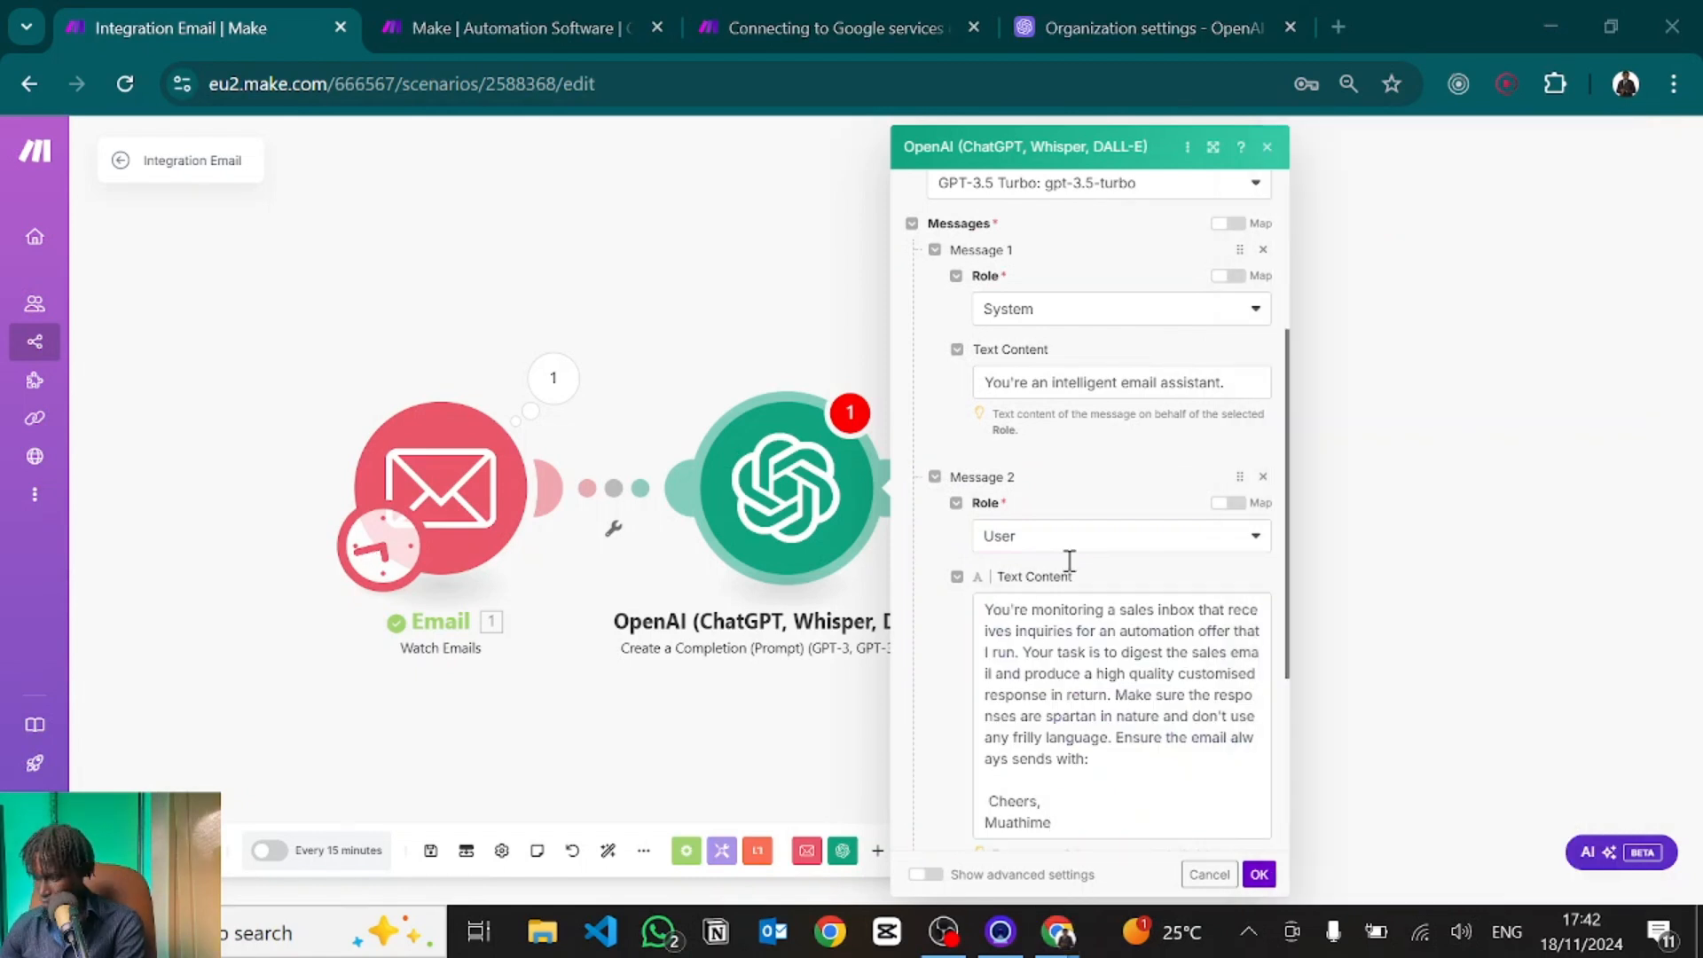
Correct 'sends' to 'ends' and remove the leading space before 'Cheers,' in the prompt.
{"action": "left_click", "coordinate": [1043, 691]}
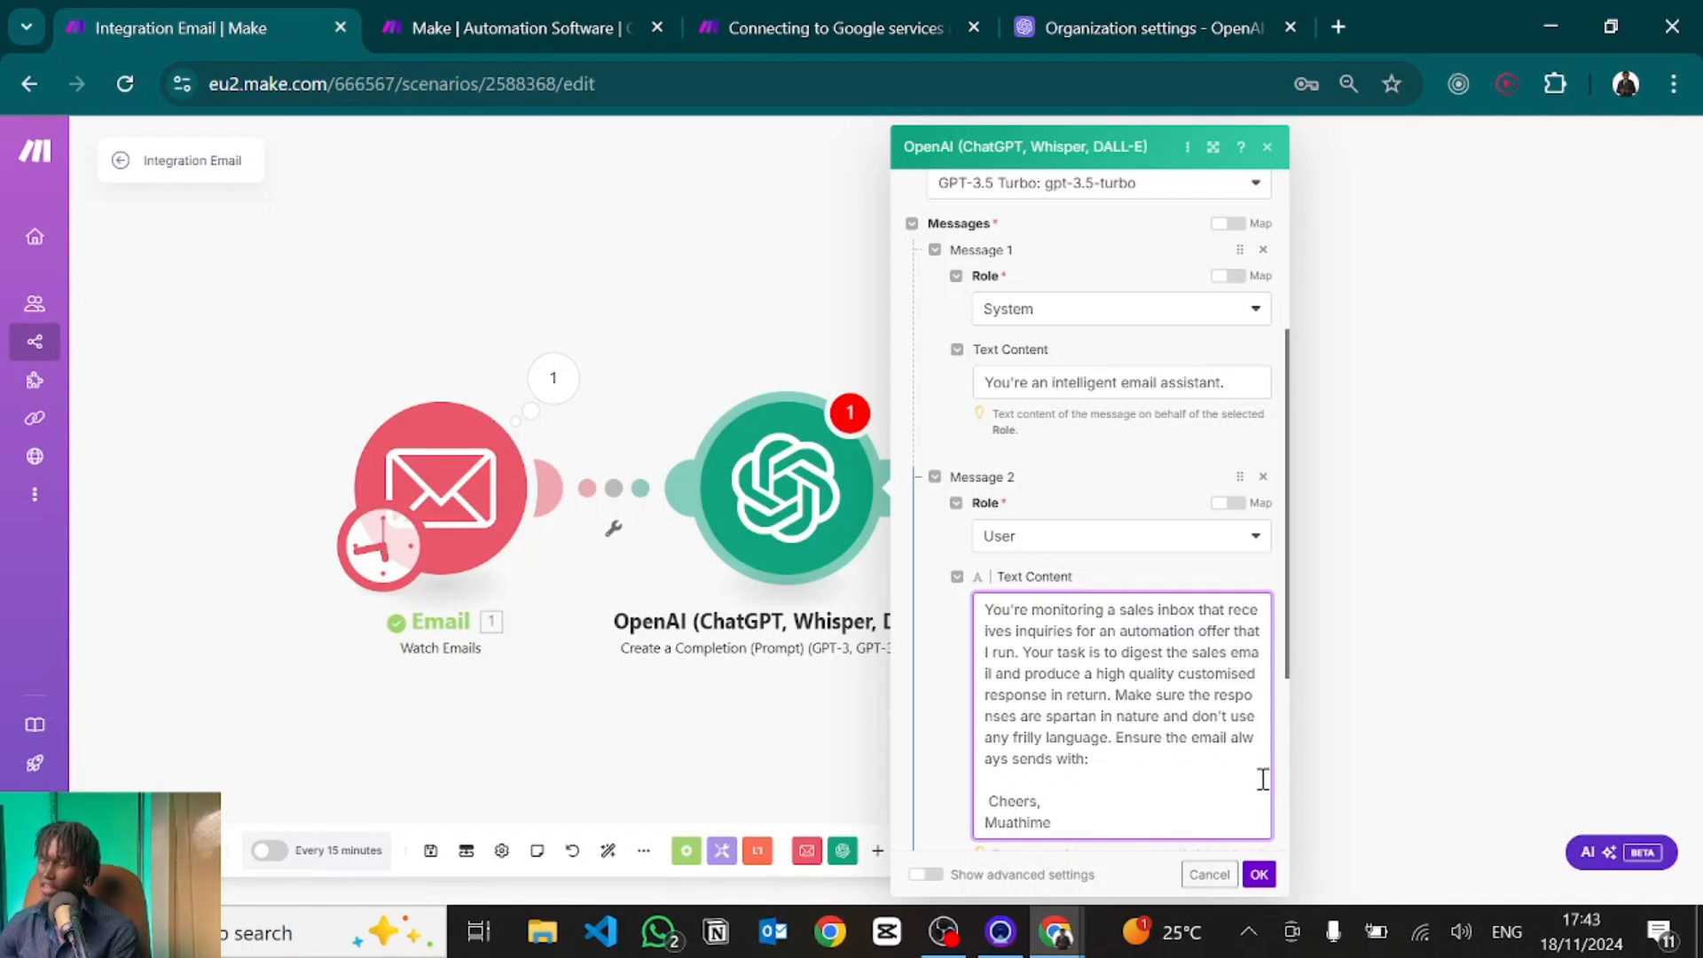
{"action": "left_click", "coordinate": [1031, 762]}
{"action": "key", "text": "BackSpace"}
{"action": "key", "text": "BackSpace"}
{"action": "key", "text": "BackSpace"}
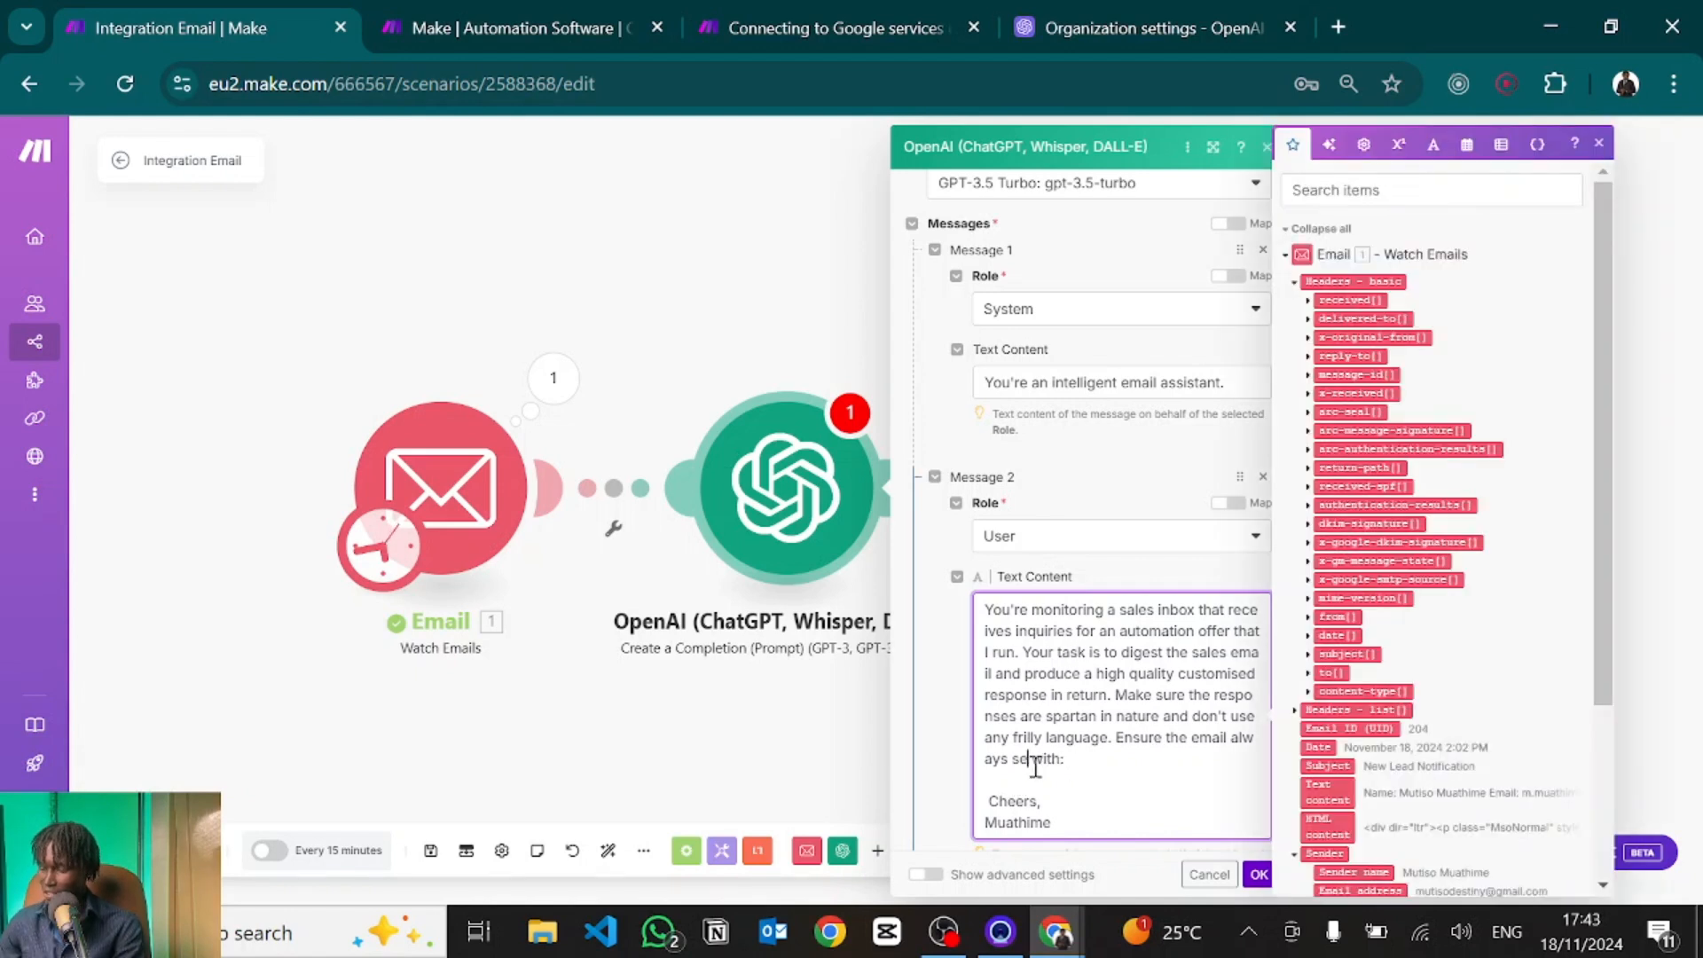
{"action": "key", "text": "BackSpace"}
{"action": "key", "text": "BackSpace"}
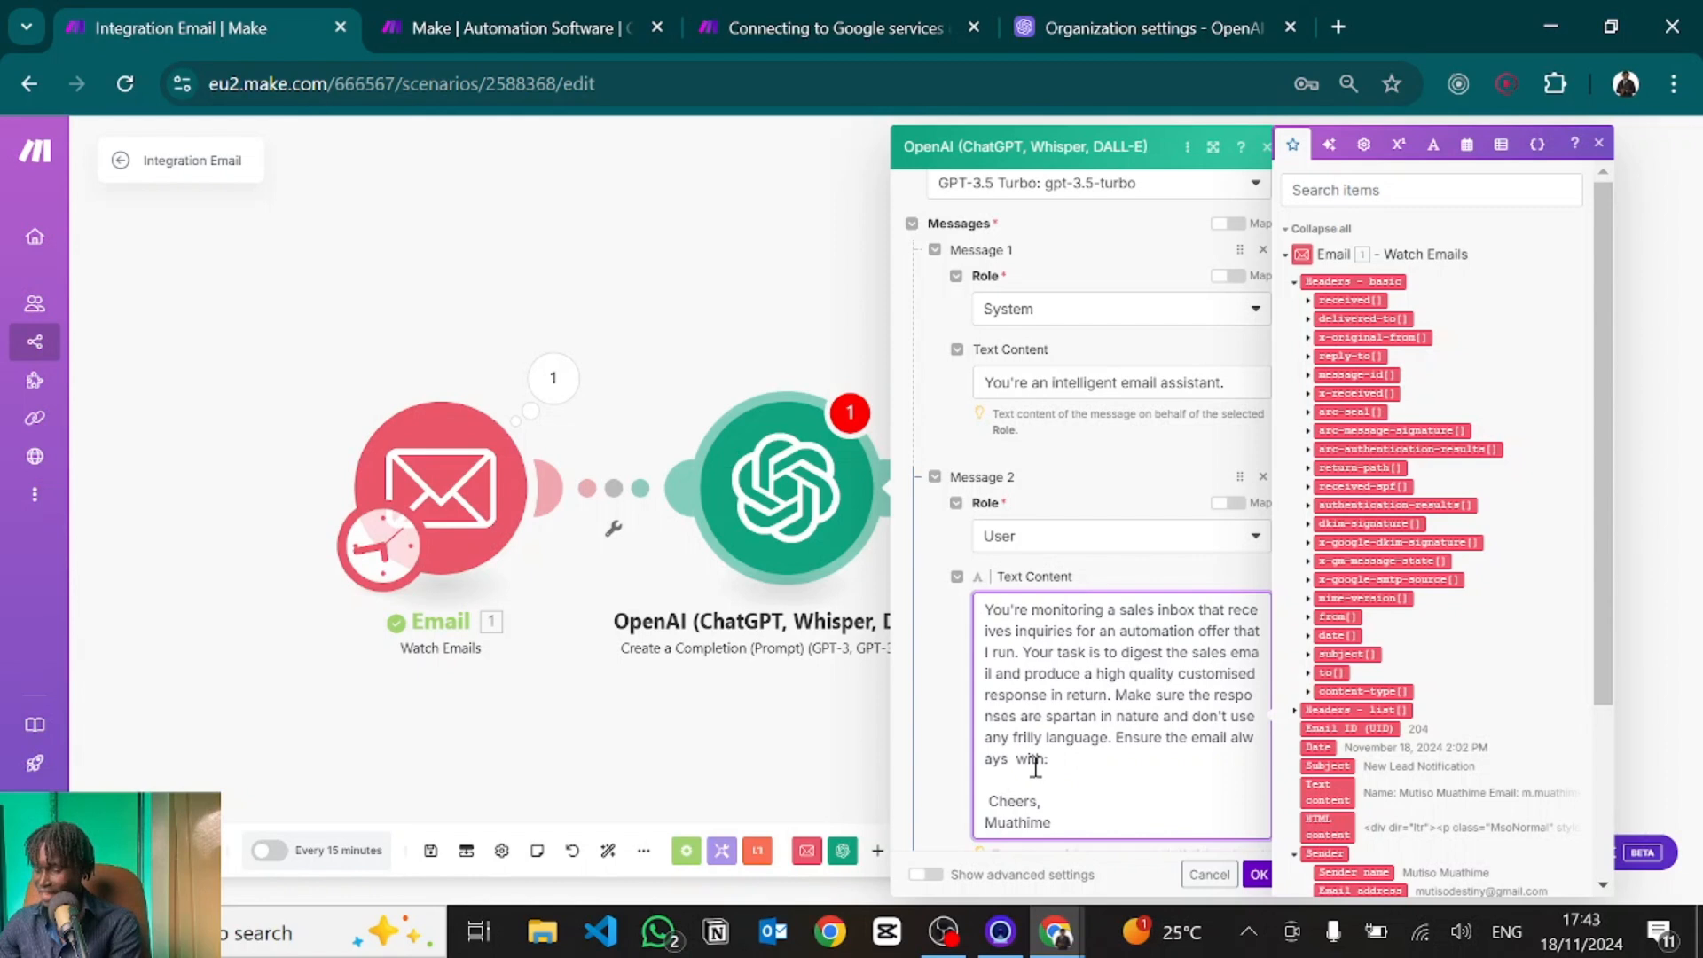
{"action": "type", "text": "ends"}
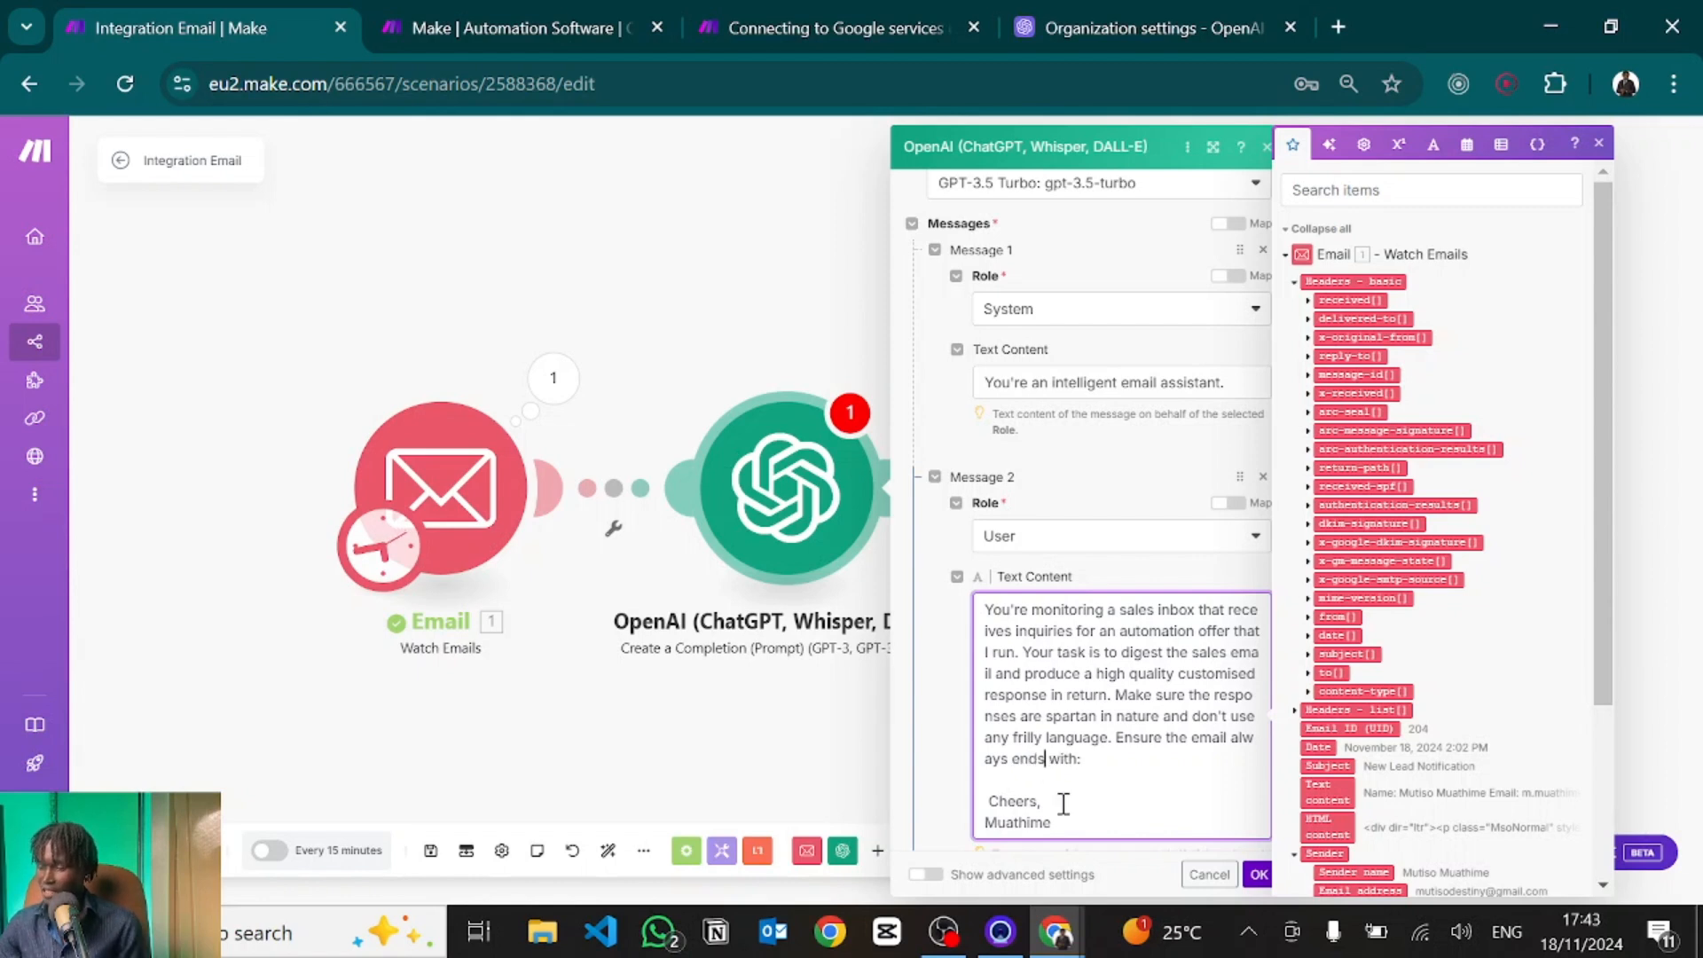
{"action": "left_click", "coordinate": [986, 801]}
{"action": "key", "text": "Delete"}
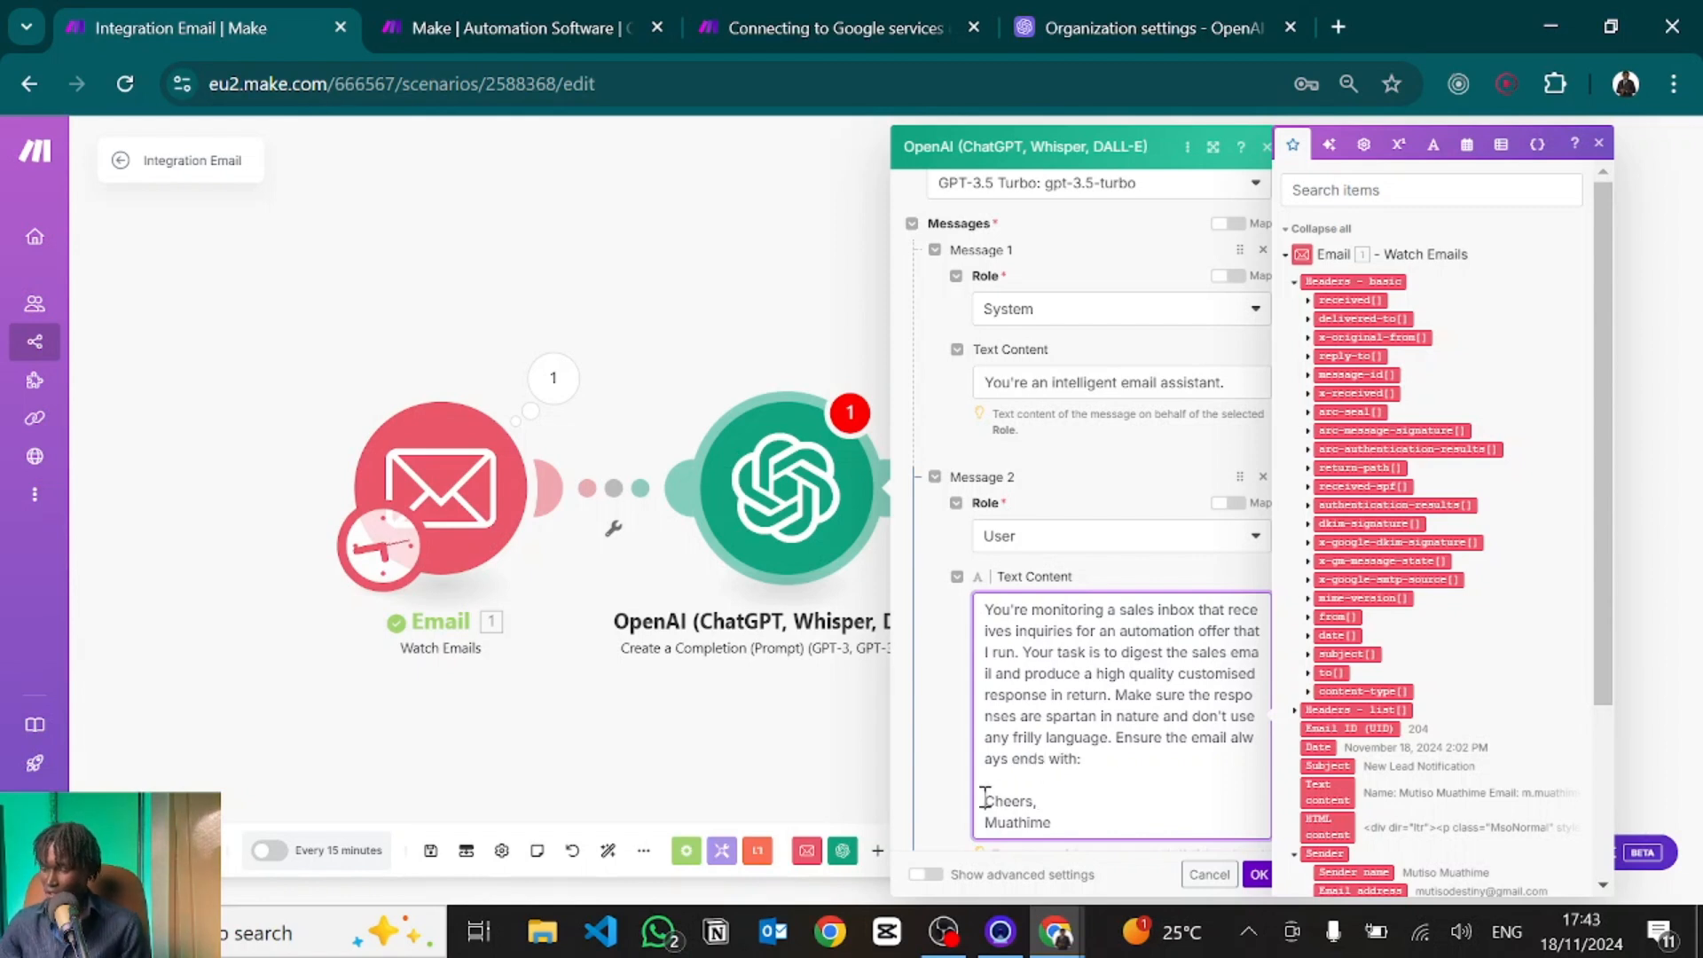
{"action": "left_click", "coordinate": [1117, 779]}
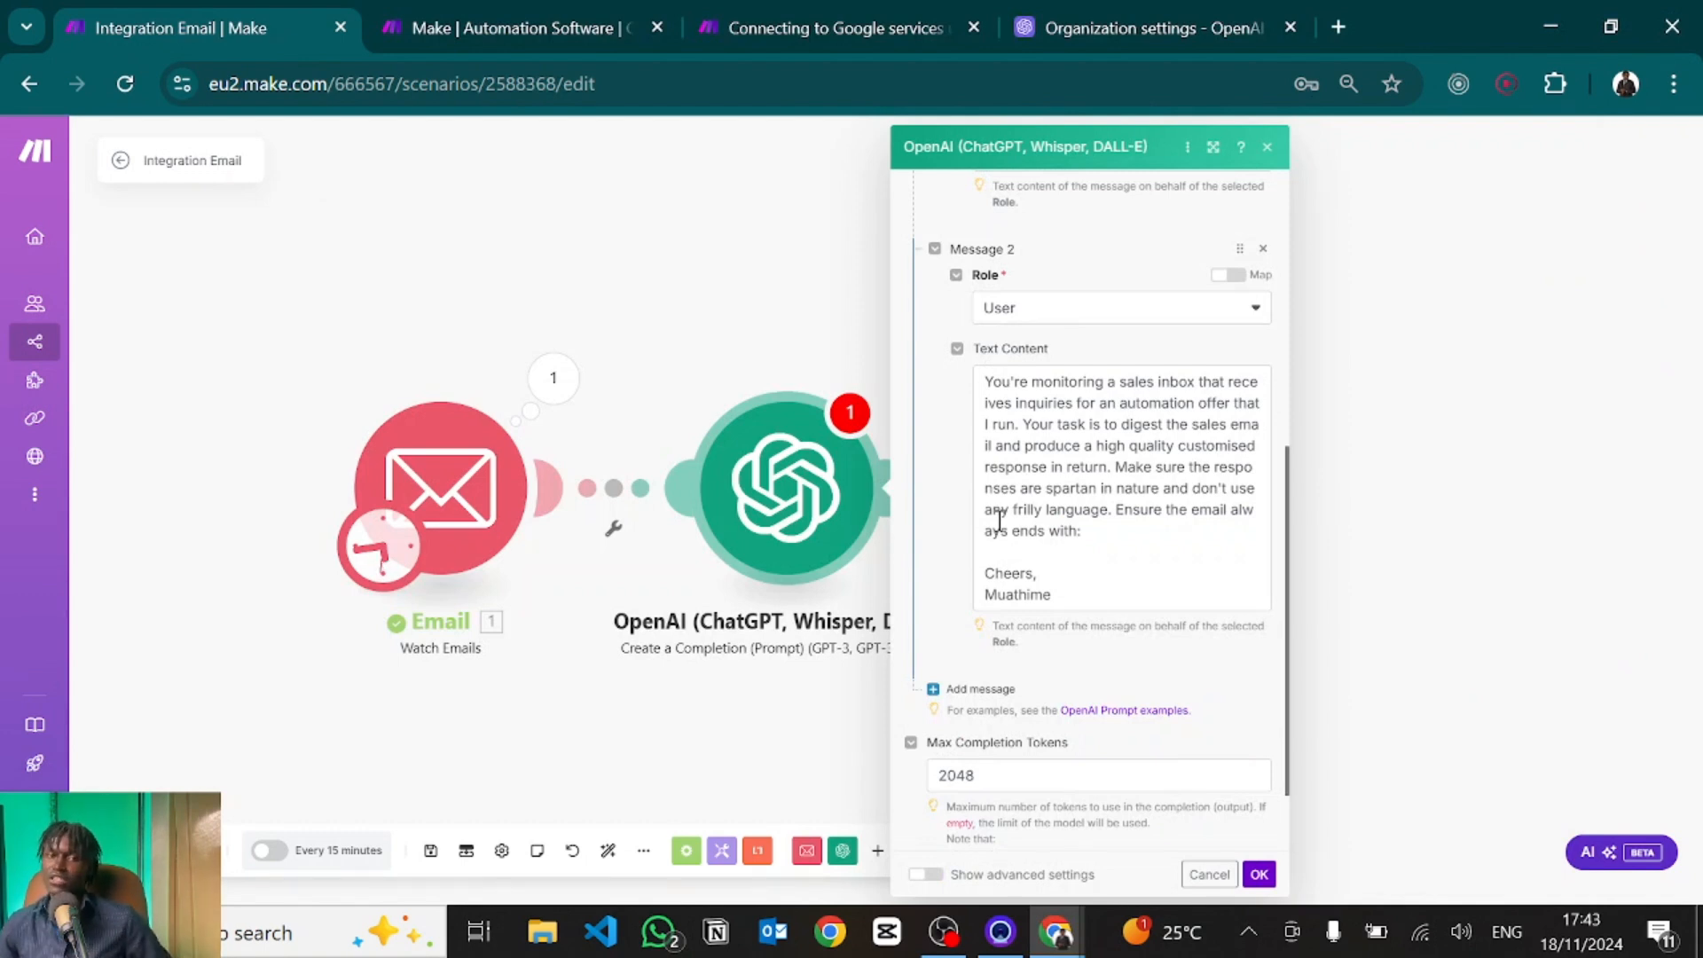
Add a third User message with a sample lead email asking to book a meeting, then start a fourth.
{"action": "left_click", "coordinate": [980, 688]}
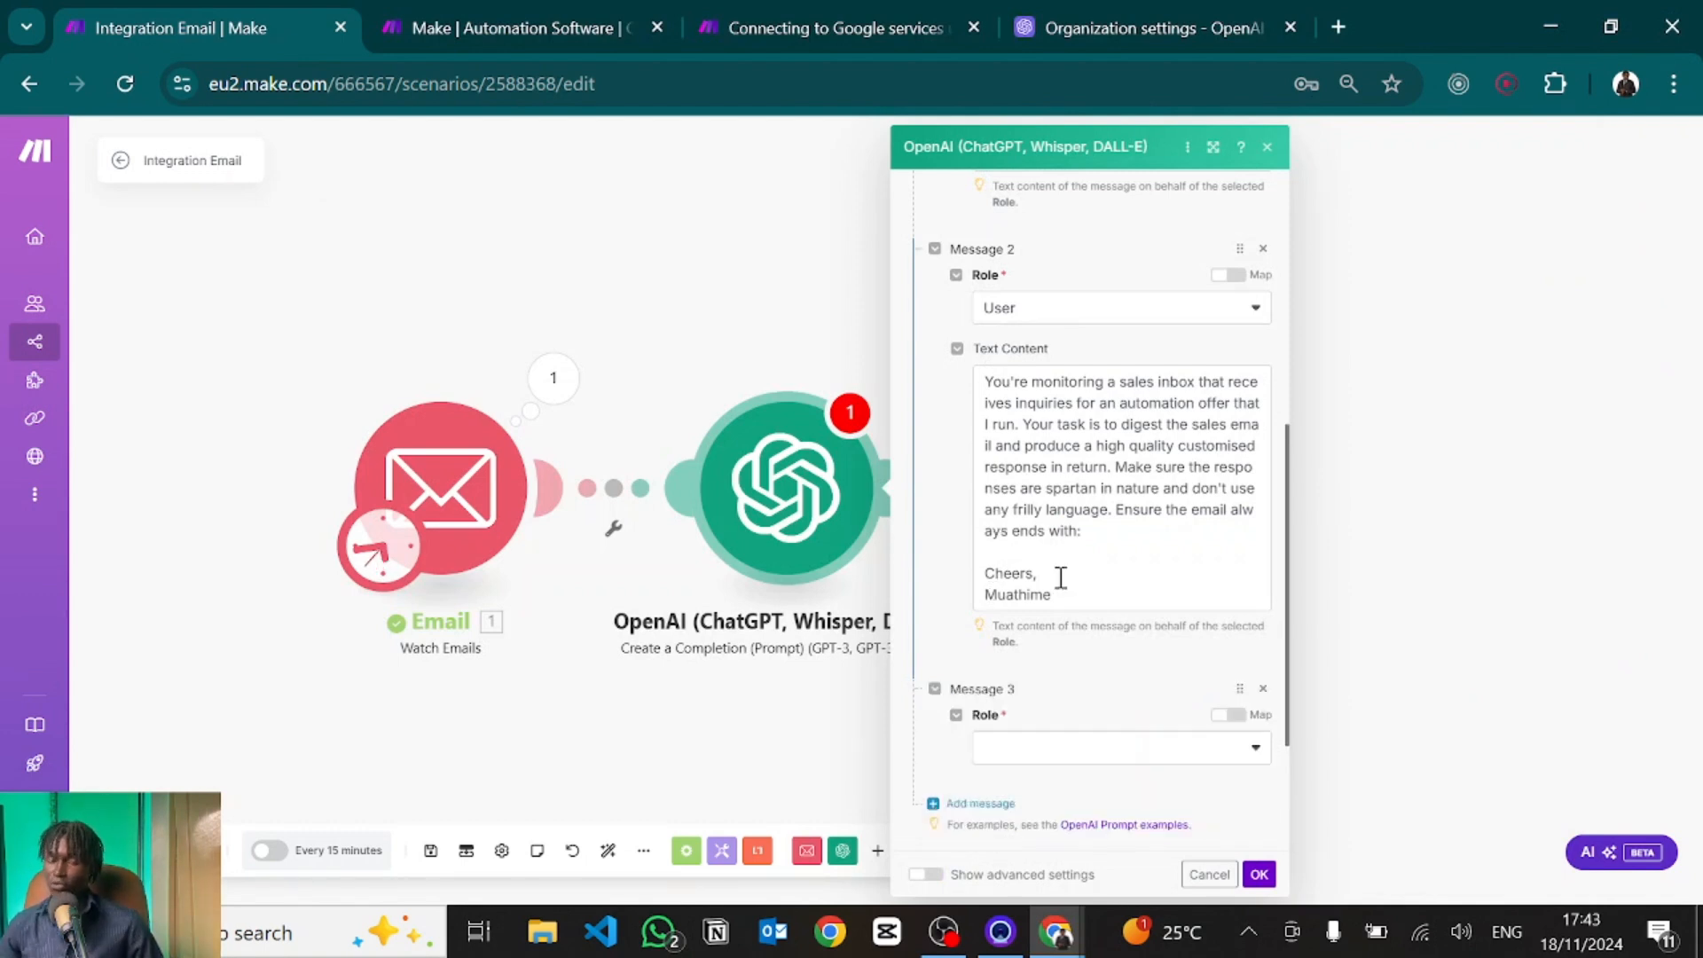
{"action": "scroll", "coordinate": [1055, 581], "scroll_direction": "down", "scroll_amount": 1}
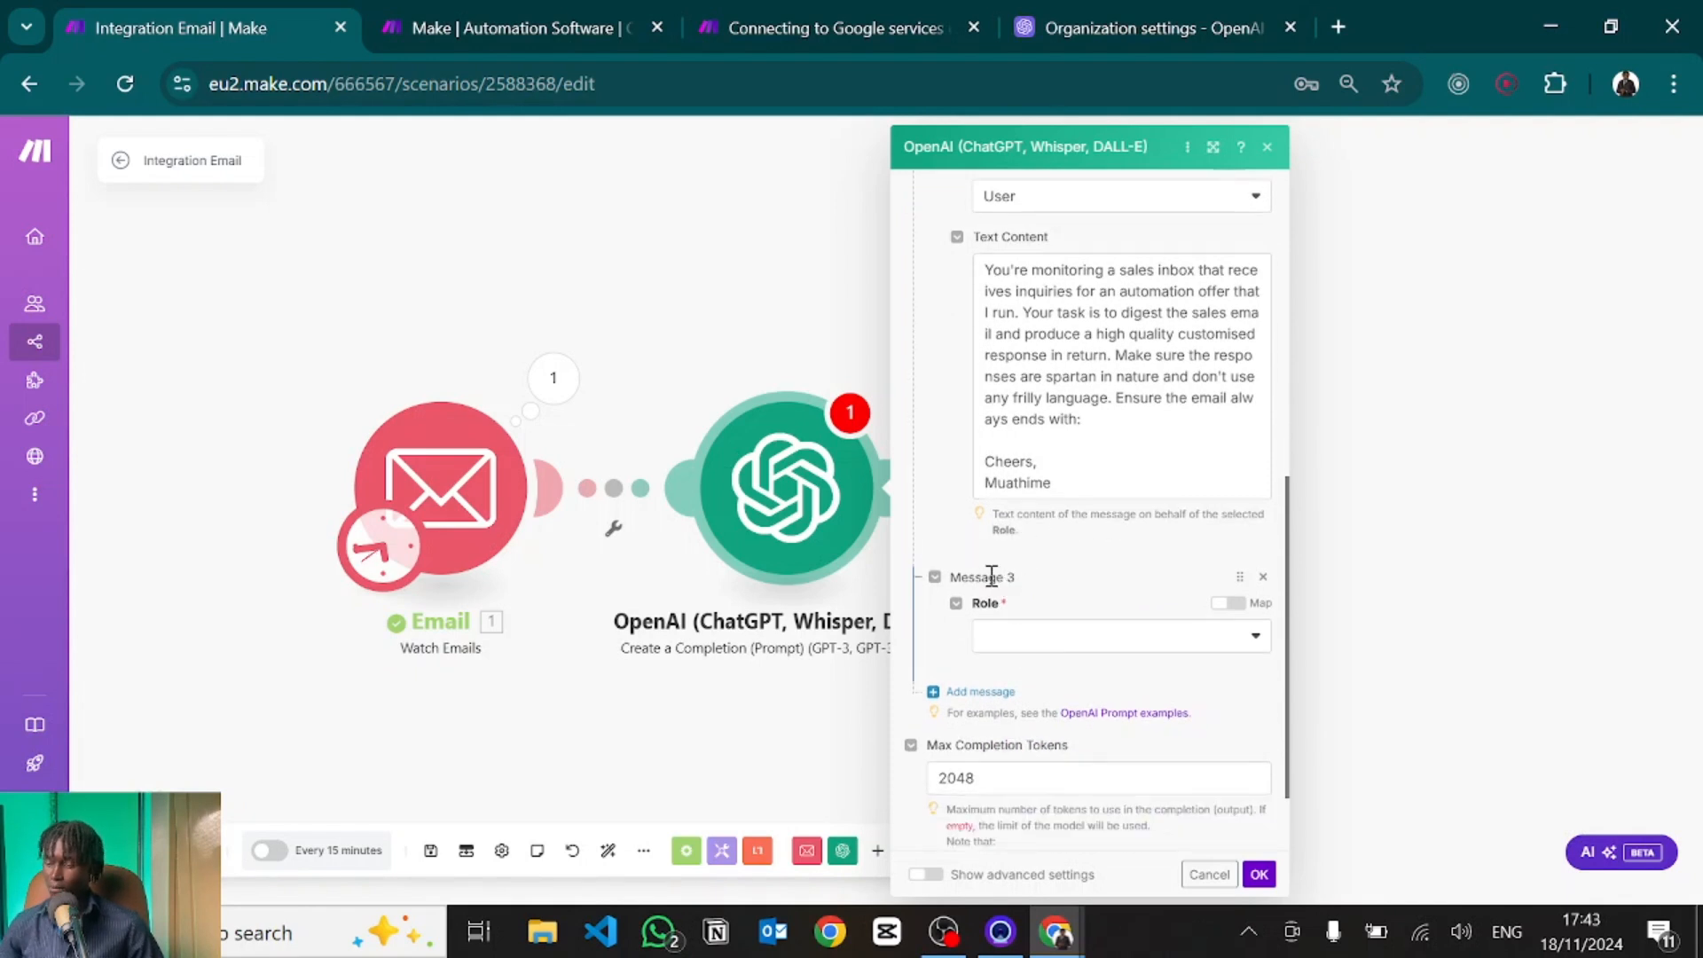
{"action": "left_click", "coordinate": [1021, 635]}
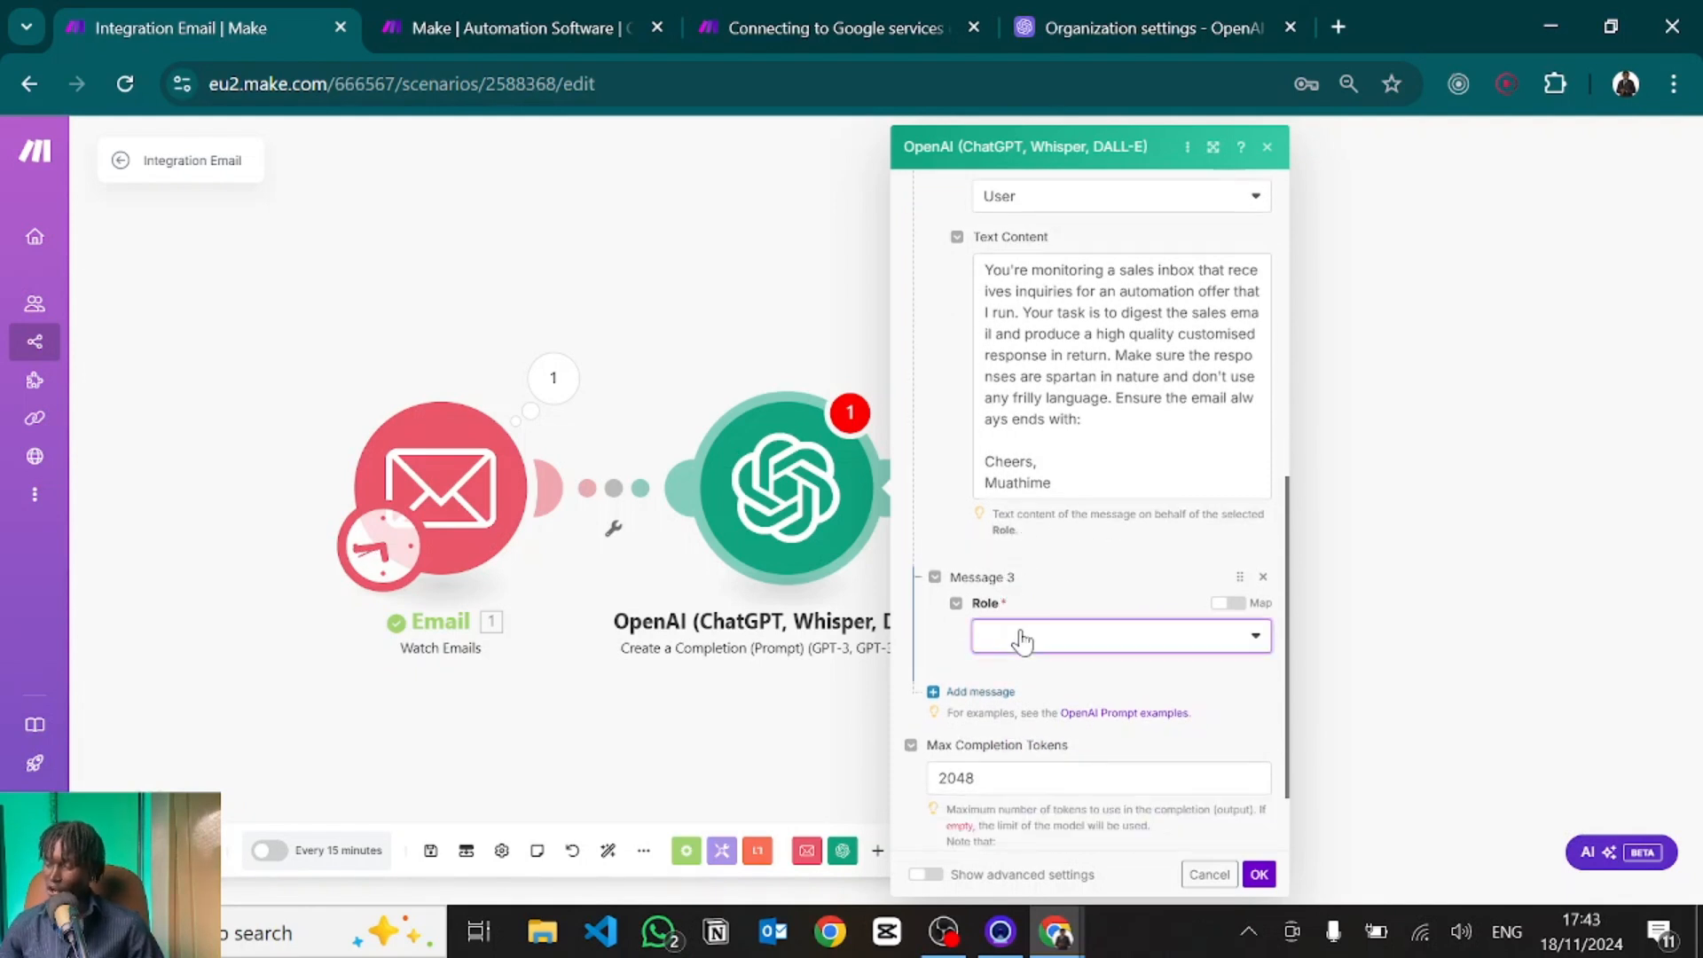
{"action": "left_click", "coordinate": [1012, 699]}
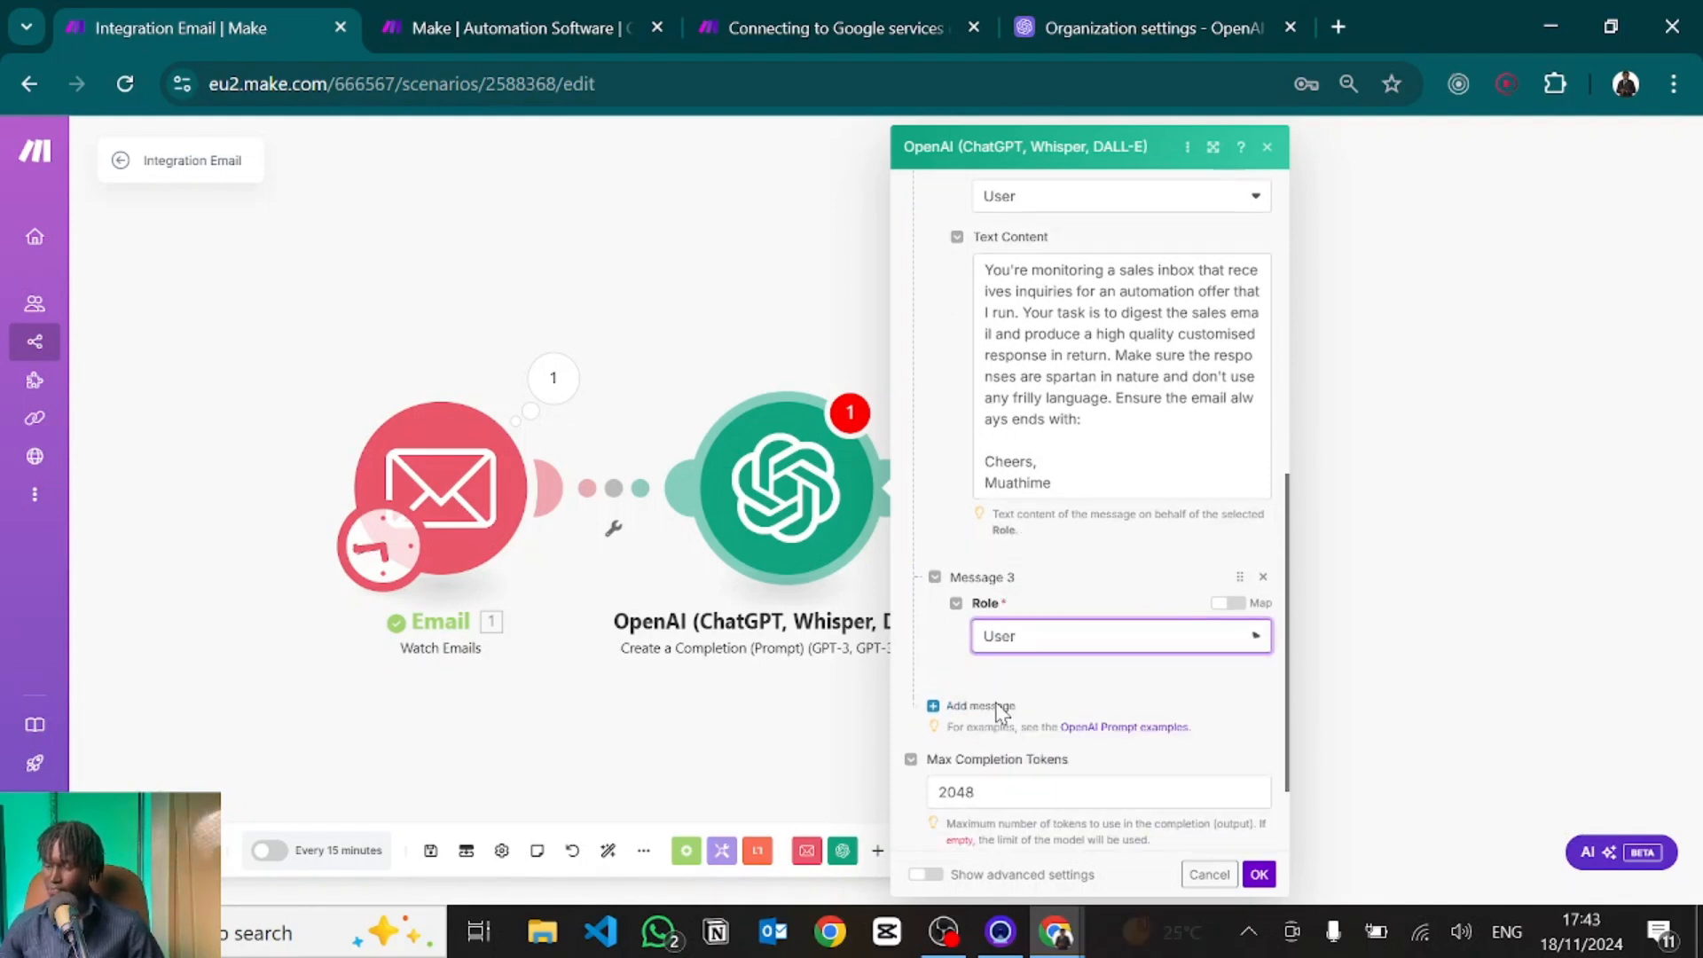
{"action": "scroll", "coordinate": [1014, 686], "scroll_direction": "down", "scroll_amount": 1}
{"action": "left_click", "coordinate": [1017, 588]}
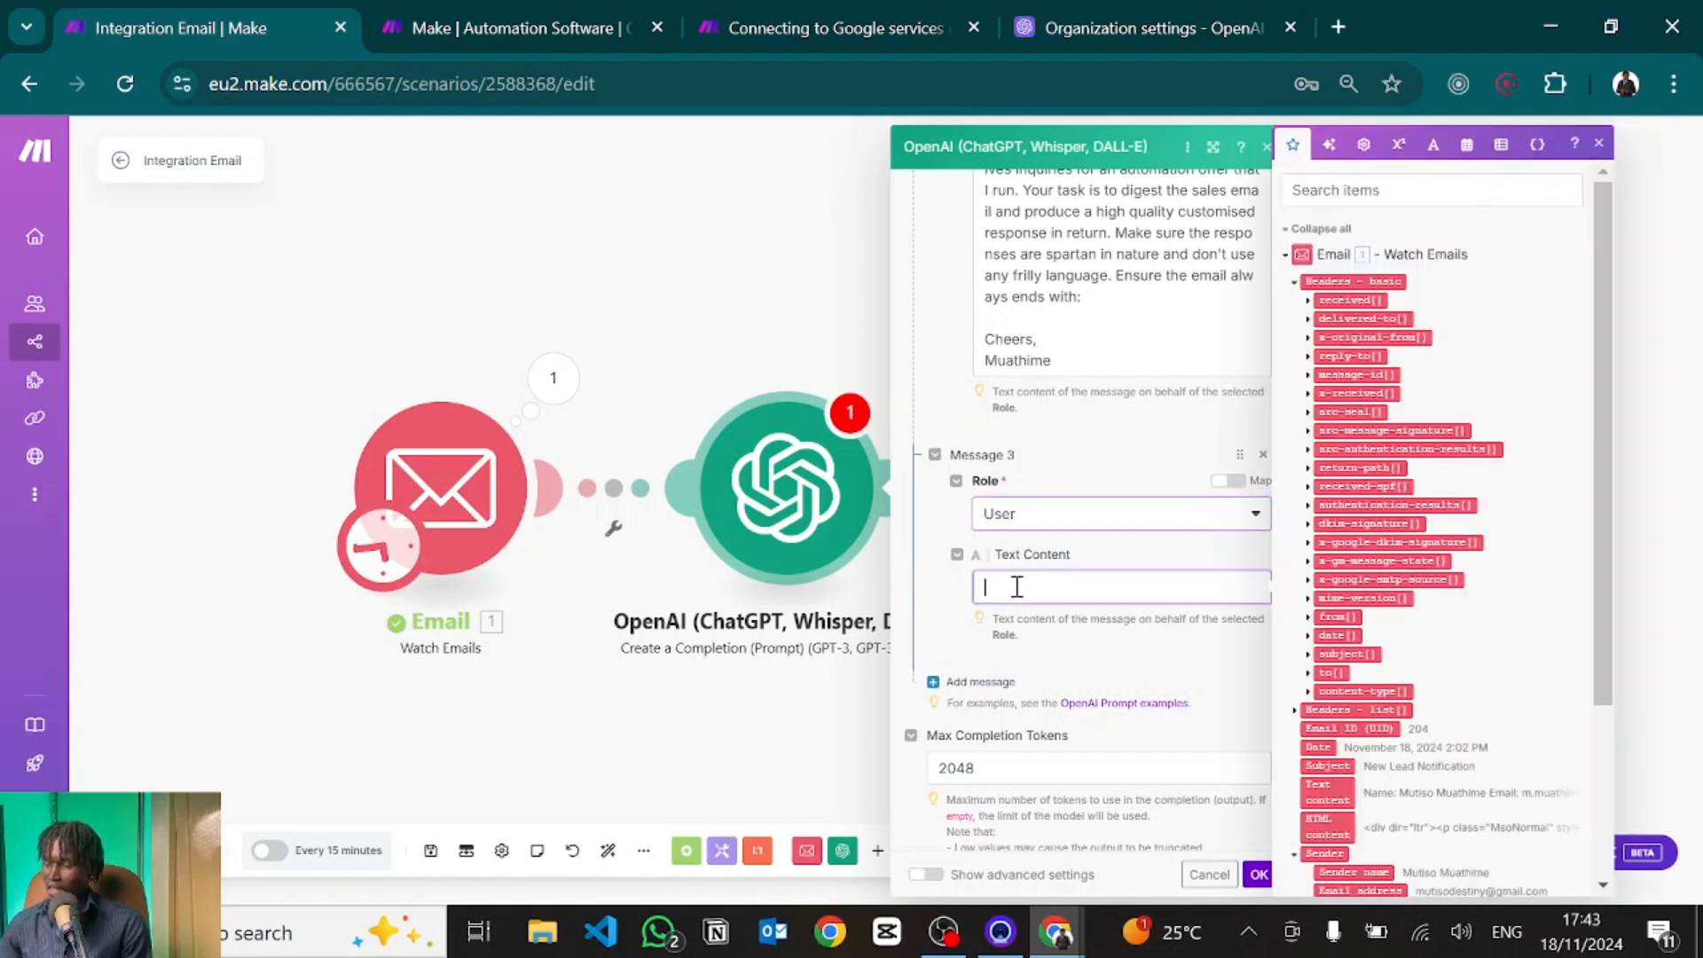
{"action": "key", "text": "ctrl+v"}
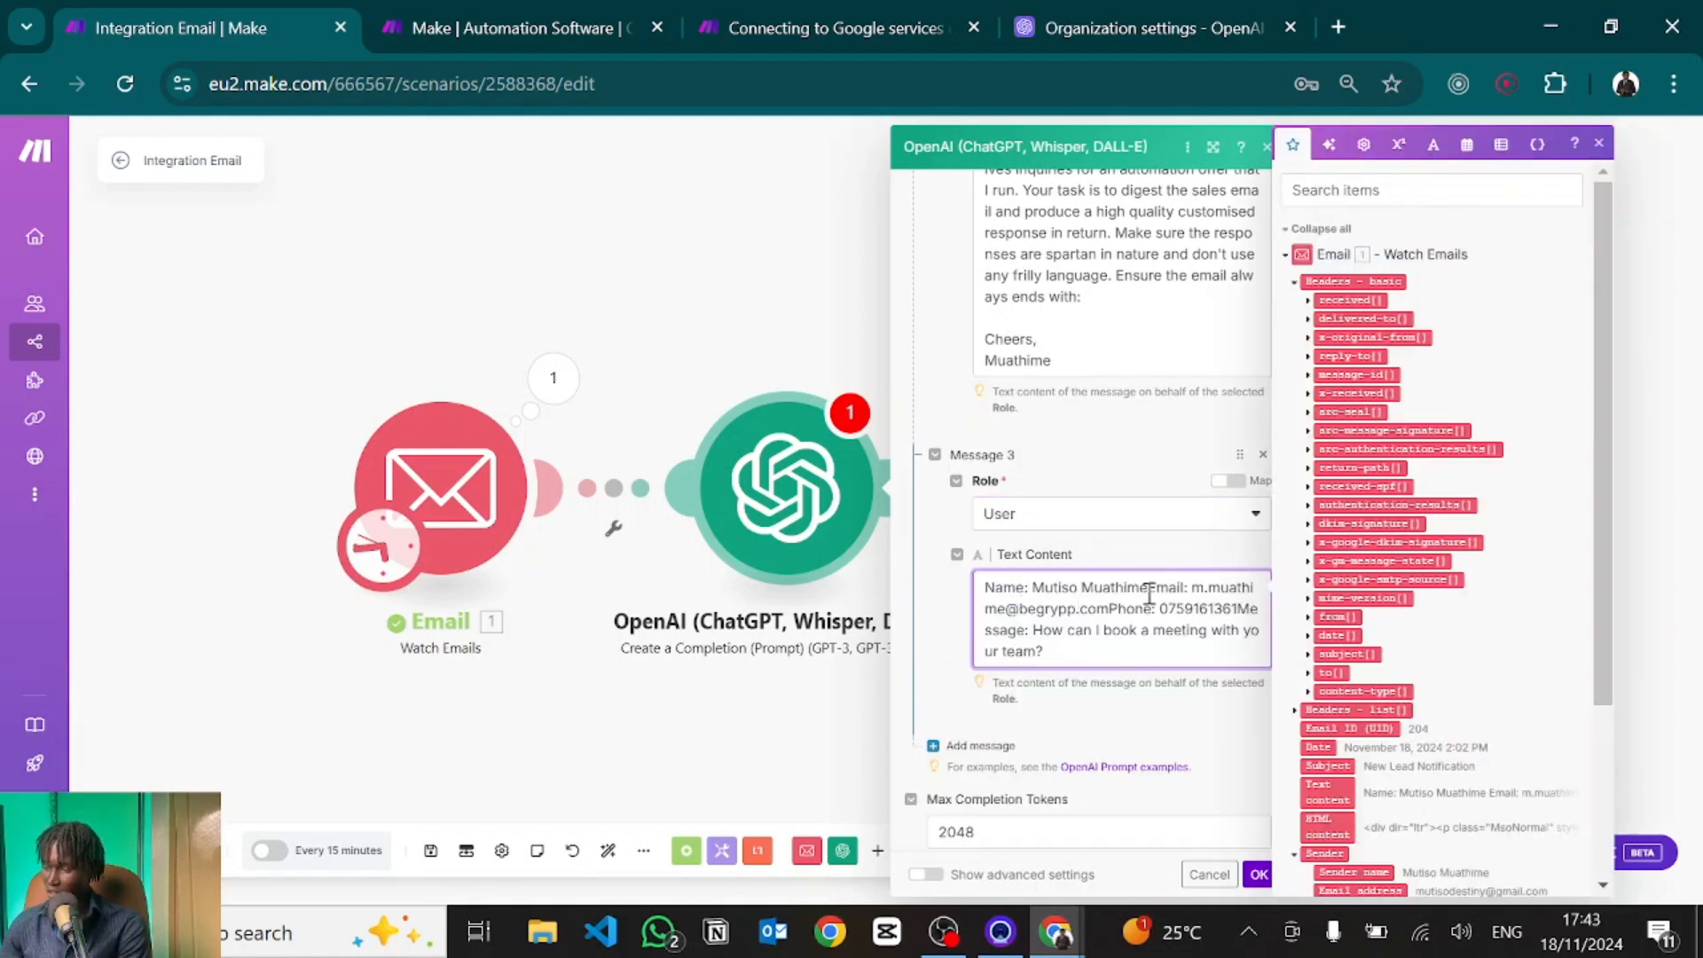
{"action": "left_click_drag", "start_coordinate": [1190, 587], "coordinate": [1079, 609]}
{"action": "left_click", "coordinate": [1118, 608]}
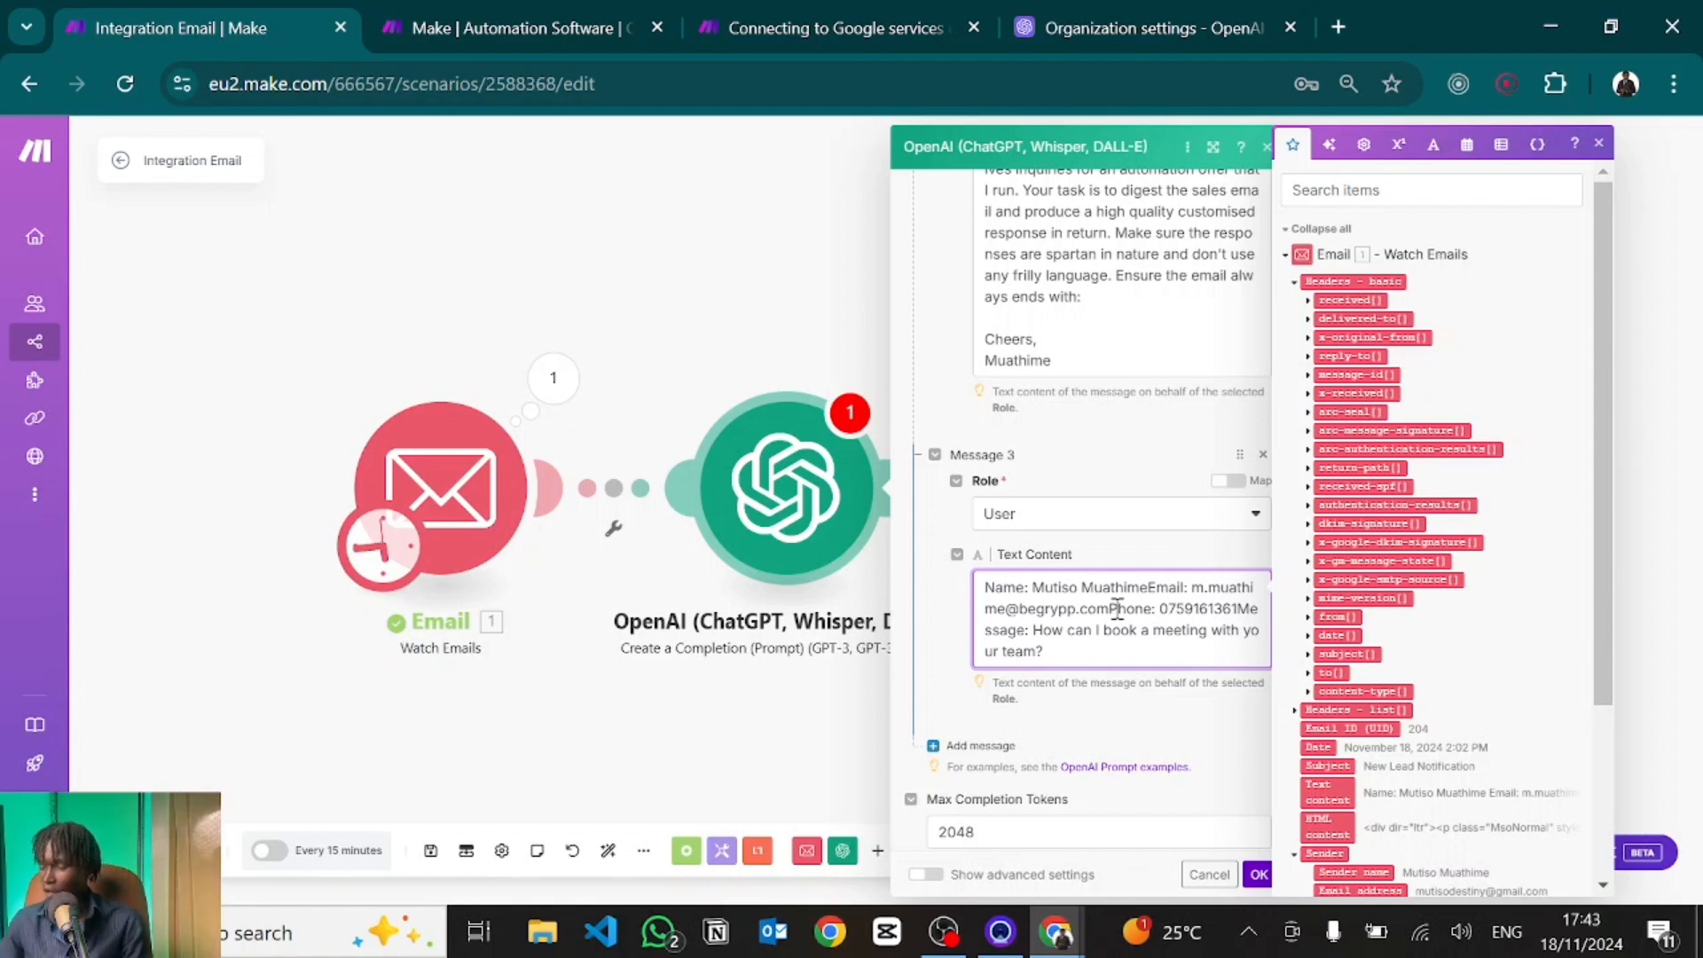
{"action": "left_click", "coordinate": [979, 734]}
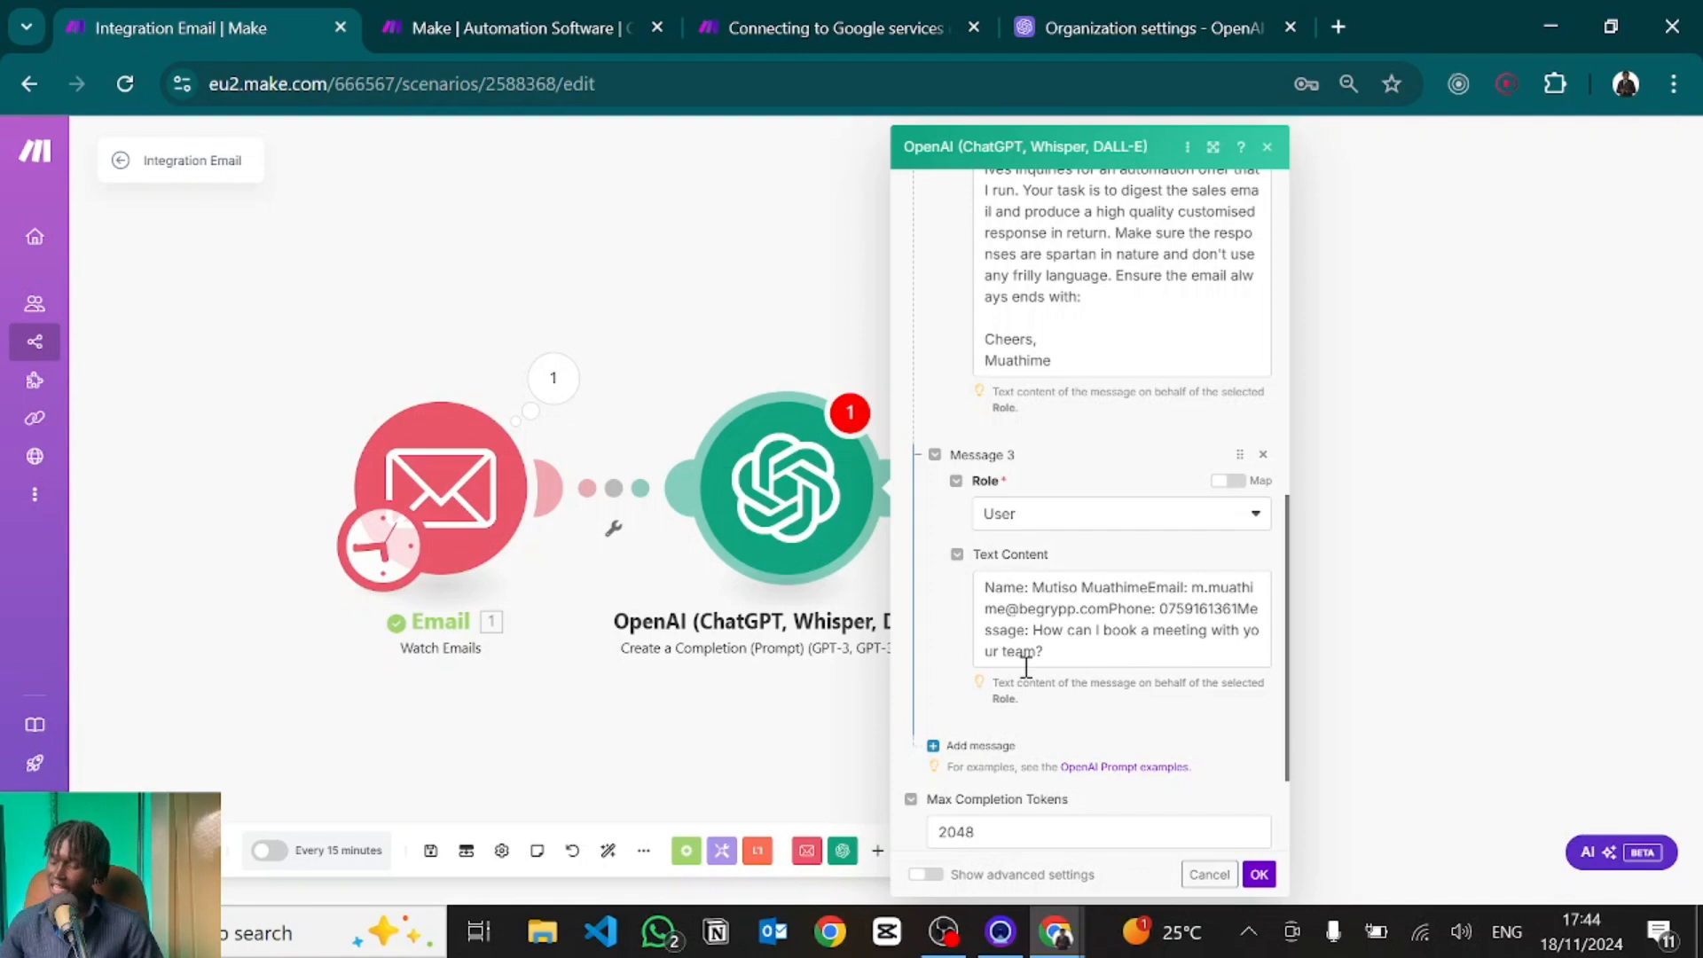
{"action": "left_click", "coordinate": [979, 747]}
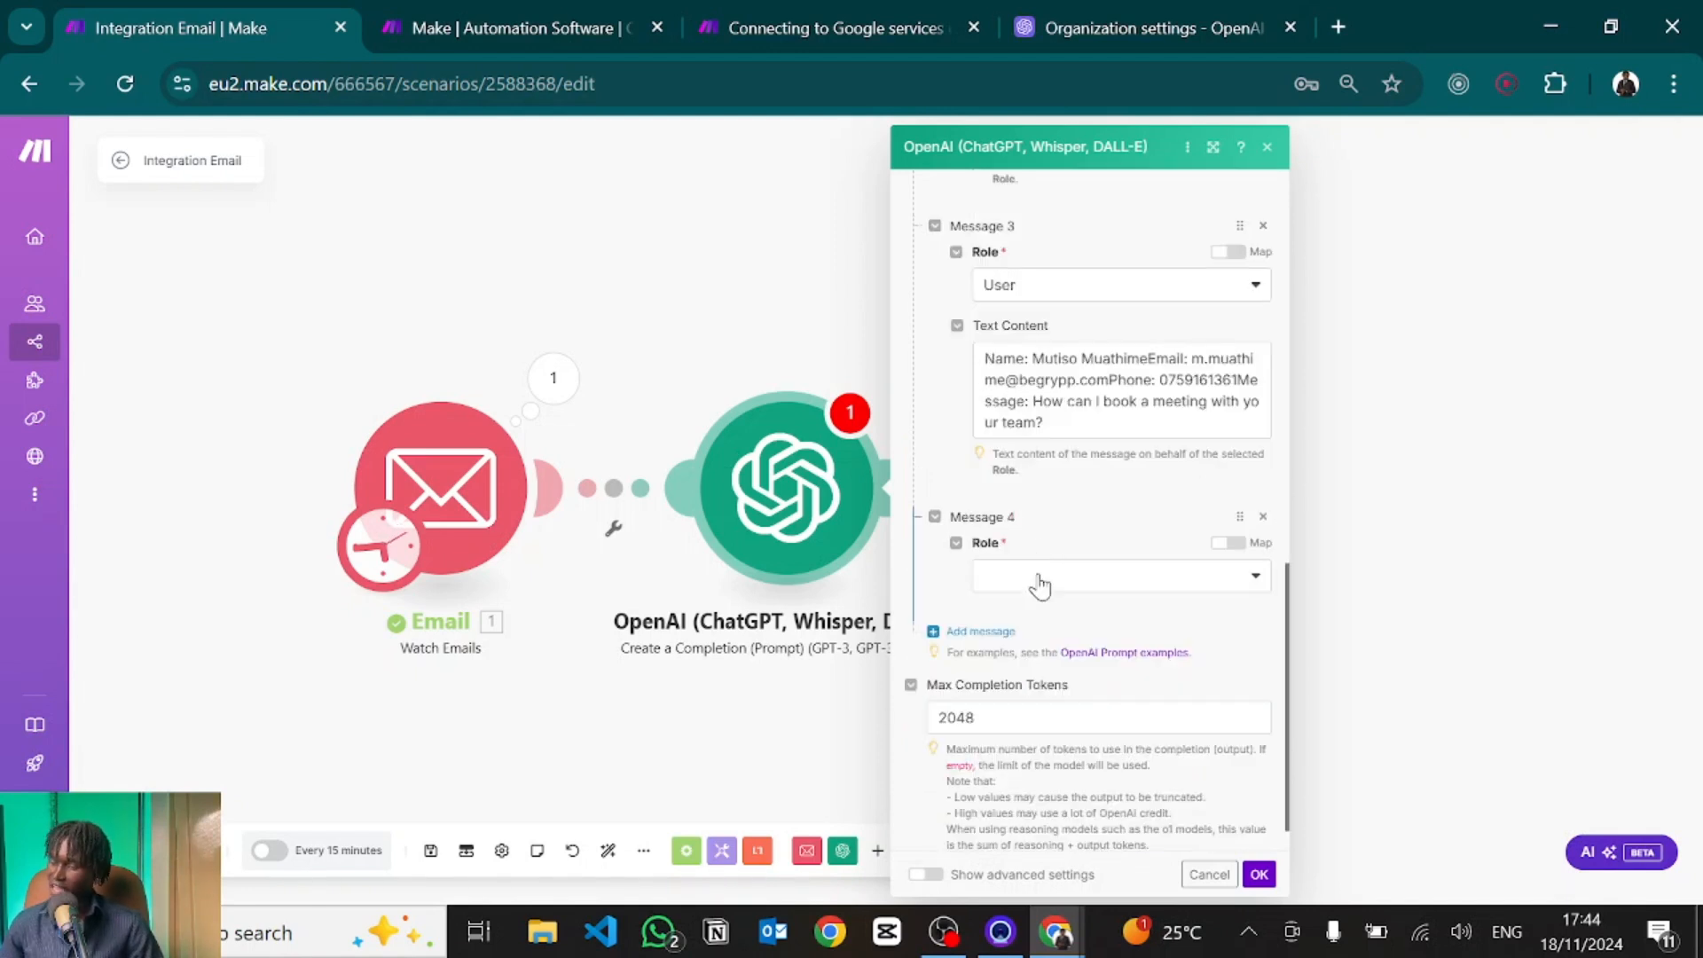
Make Message 4 an Assistant reply saying someone from the team will reach out, ending 'Cheers'.
{"action": "left_click", "coordinate": [1040, 585]}
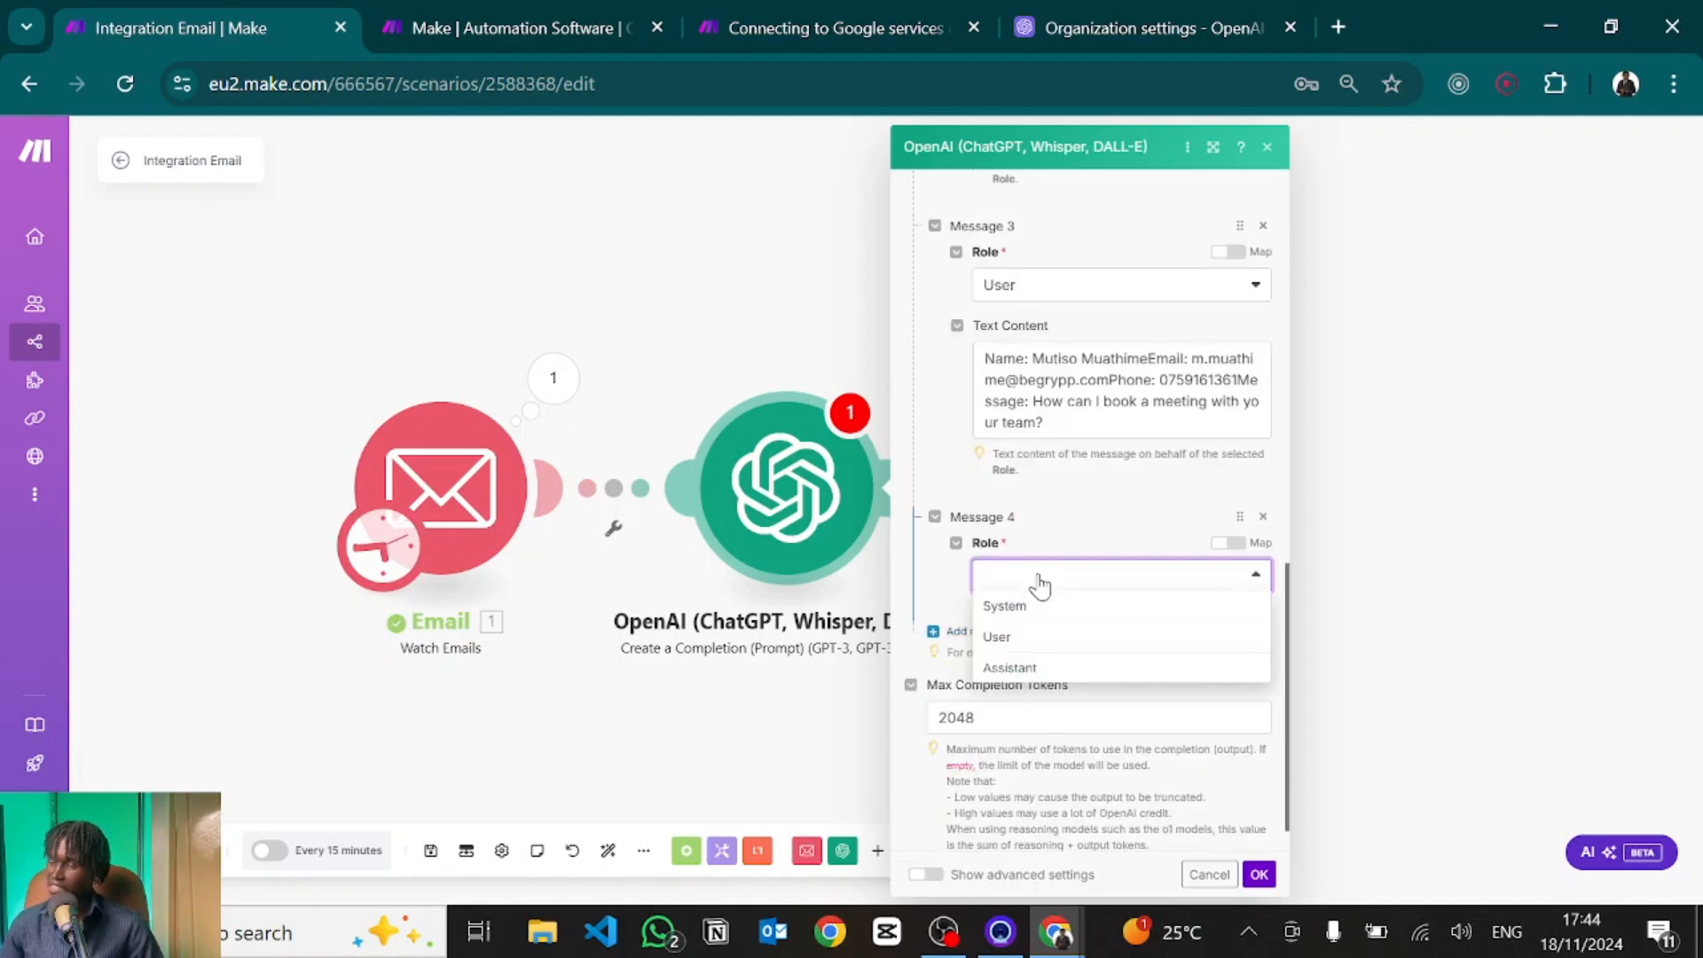
{"action": "left_click", "coordinate": [1007, 669]}
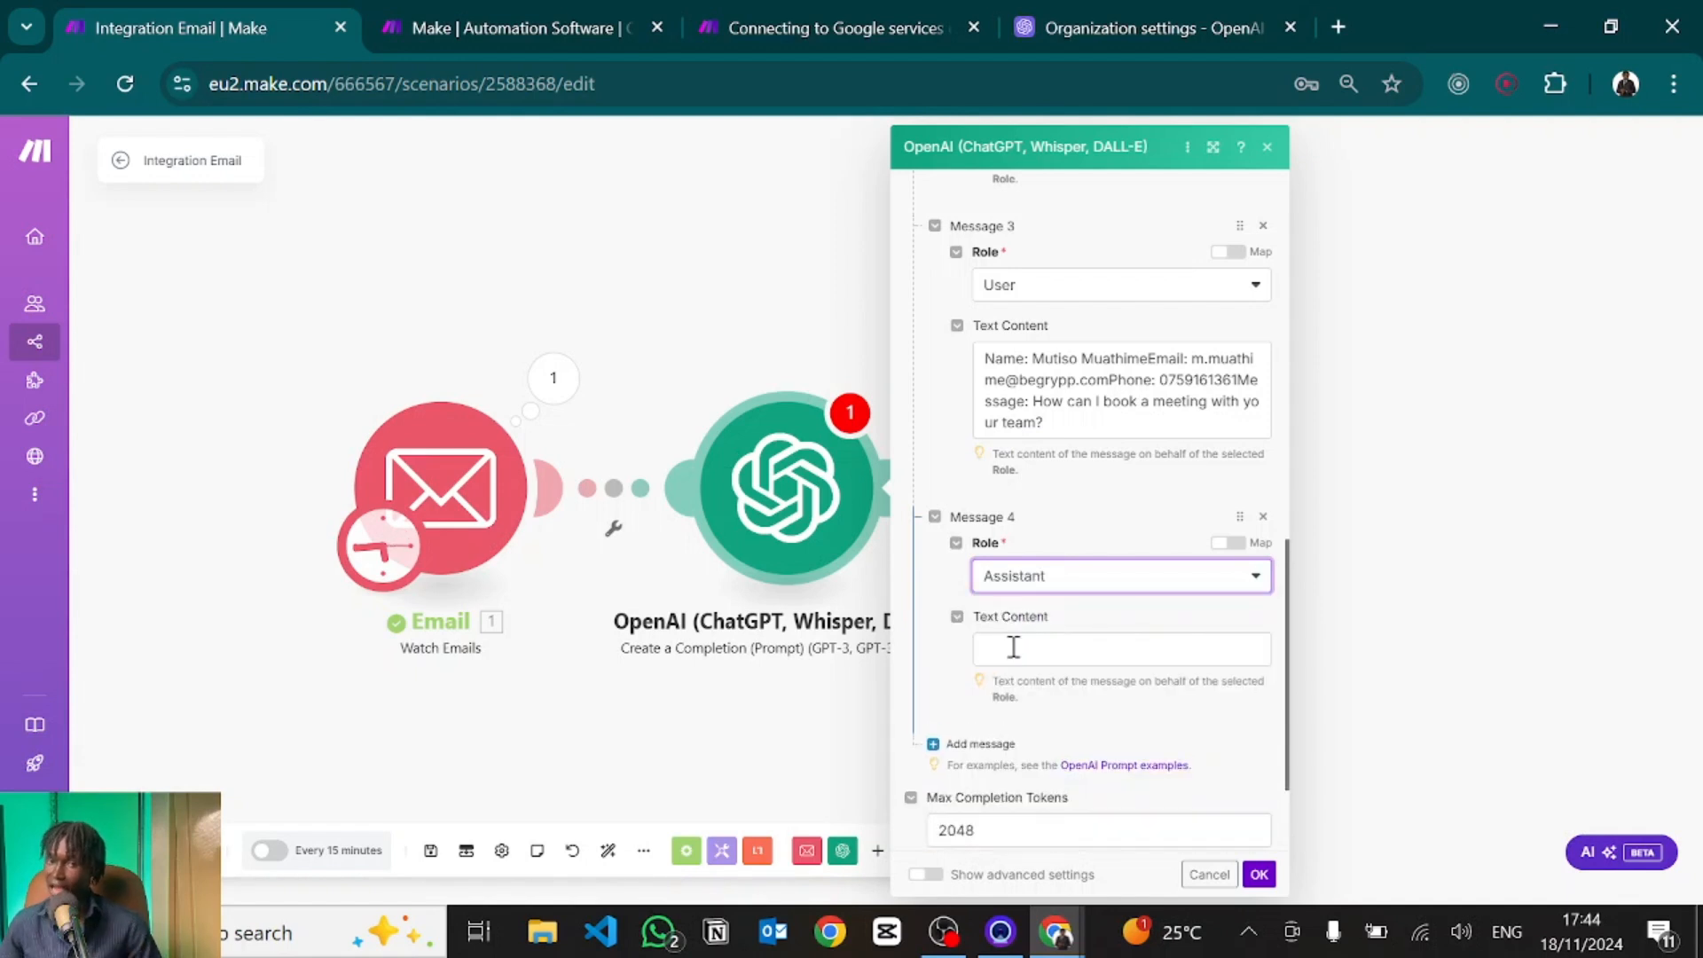
{"action": "left_click", "coordinate": [1013, 648]}
{"action": "type", "text": "Hi Mutiso,  Thanks for showing interest in our services. You can definitely book a meeting our team, I've let someone from the team know about this and they are reaching out on the same.  Cheers, Muathime"}
{"action": "scroll", "coordinate": [1007, 443], "scroll_direction": "down", "scroll_amount": 2}
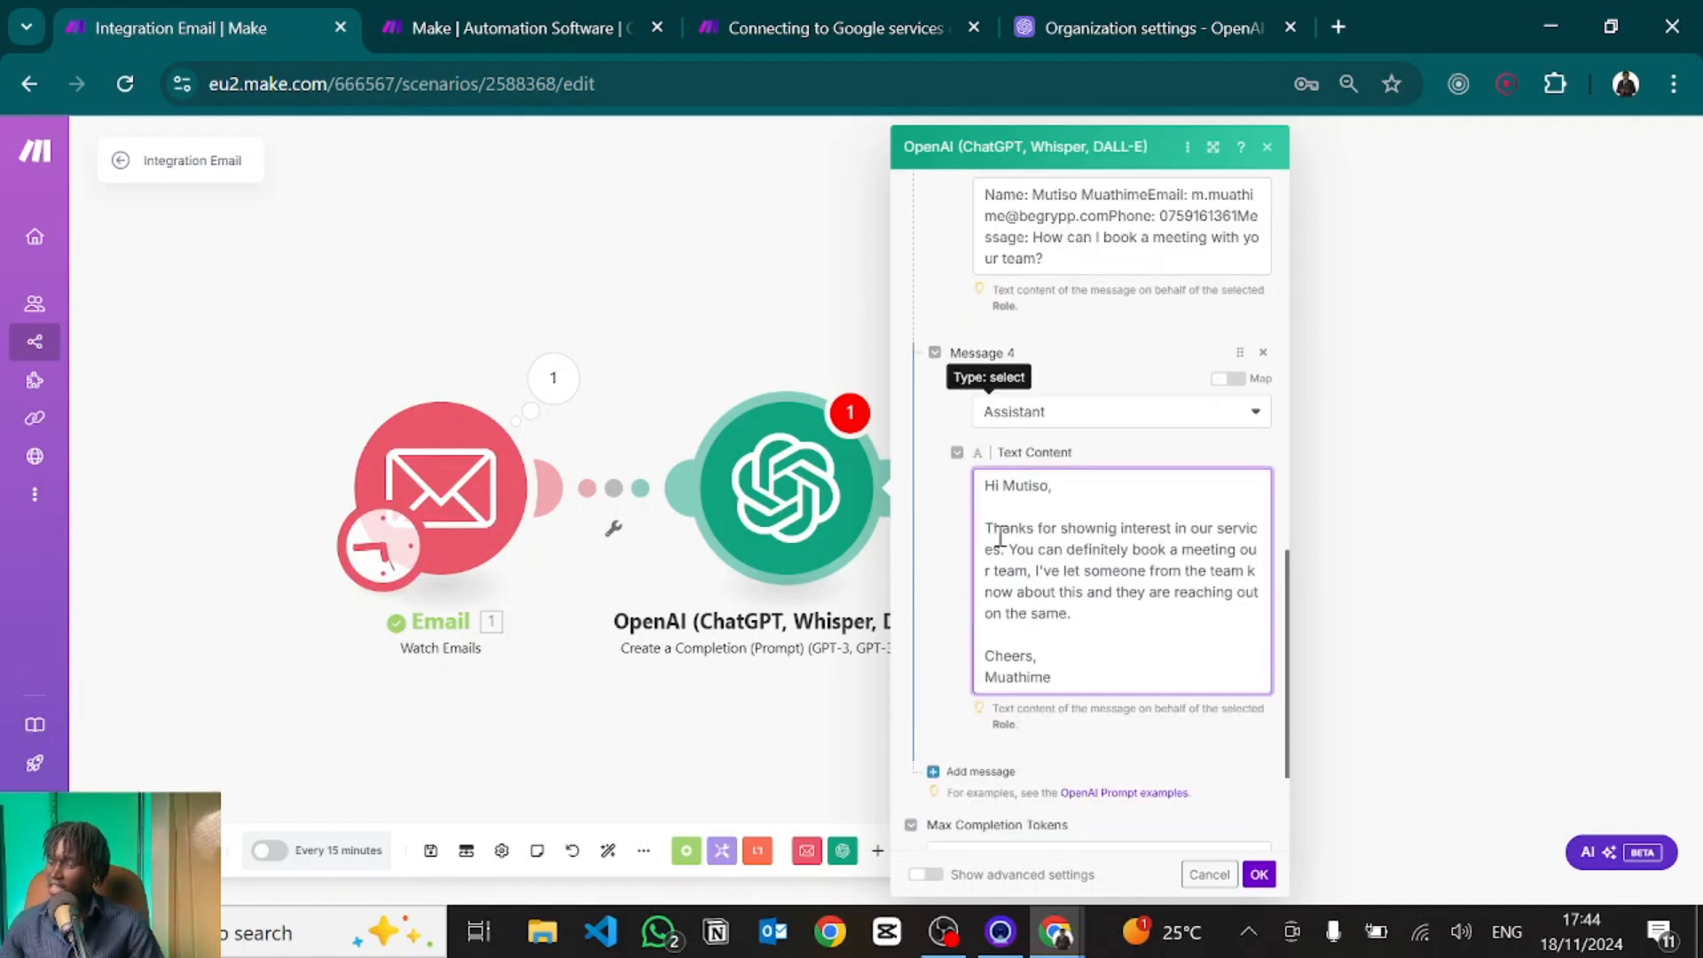
{"action": "scroll", "coordinate": [1118, 523], "scroll_direction": "up", "scroll_amount": 1}
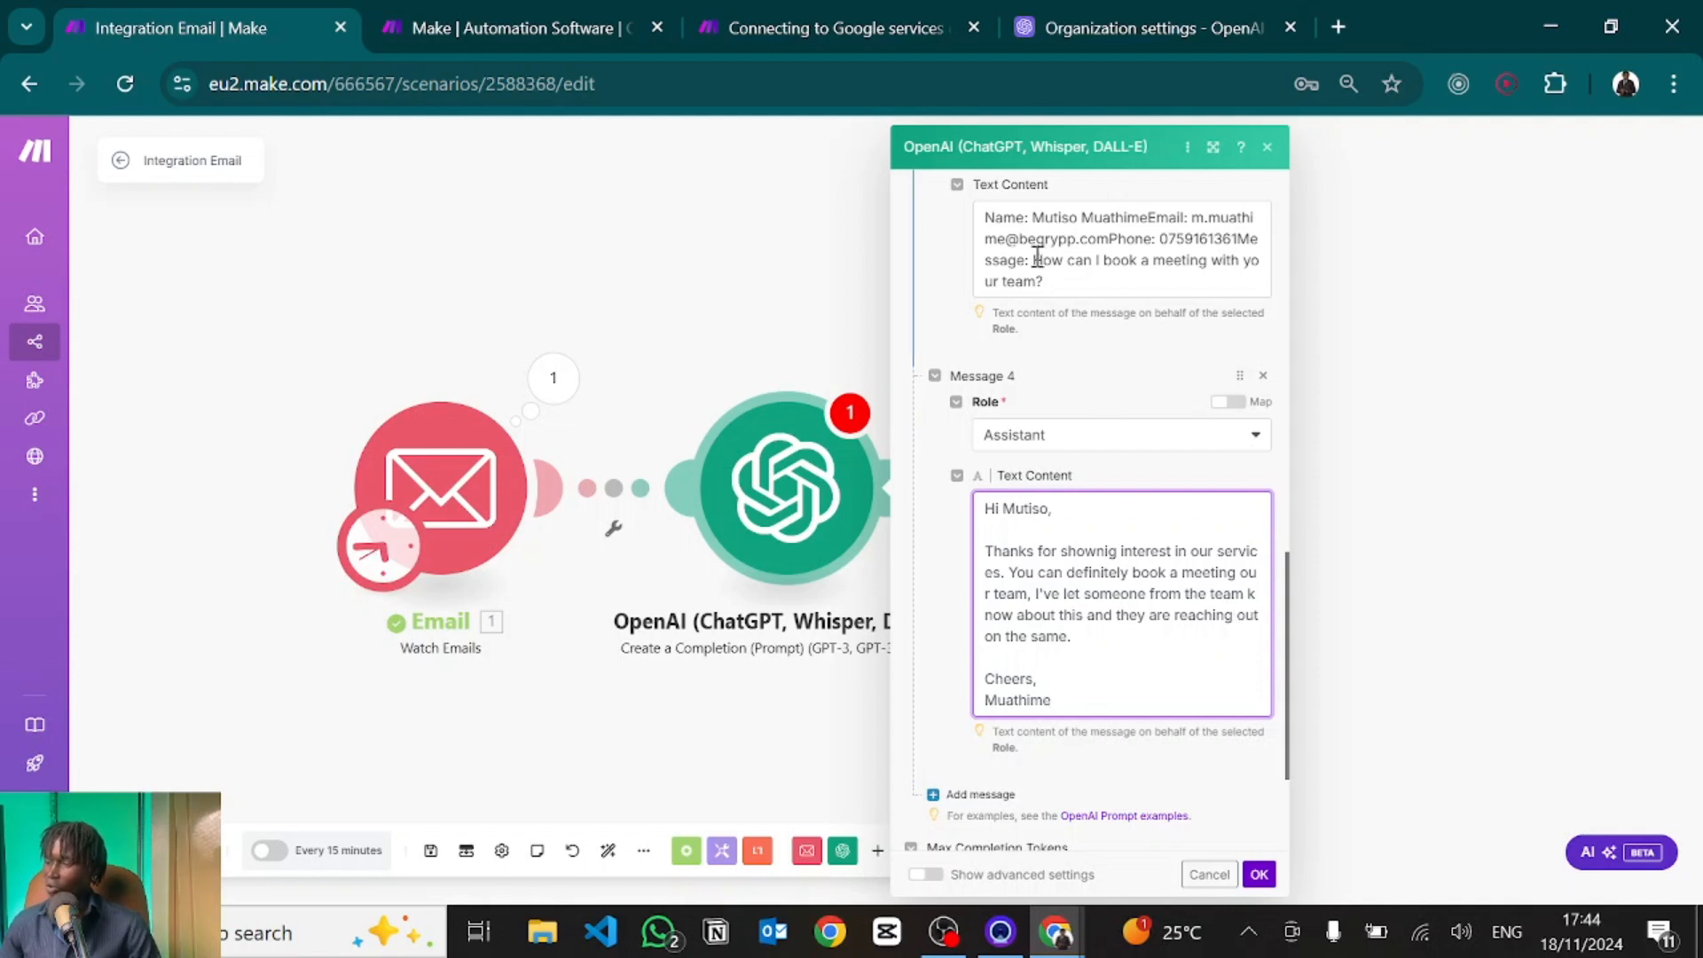
{"action": "left_click_drag", "start_coordinate": [1037, 259], "coordinate": [1240, 259]}
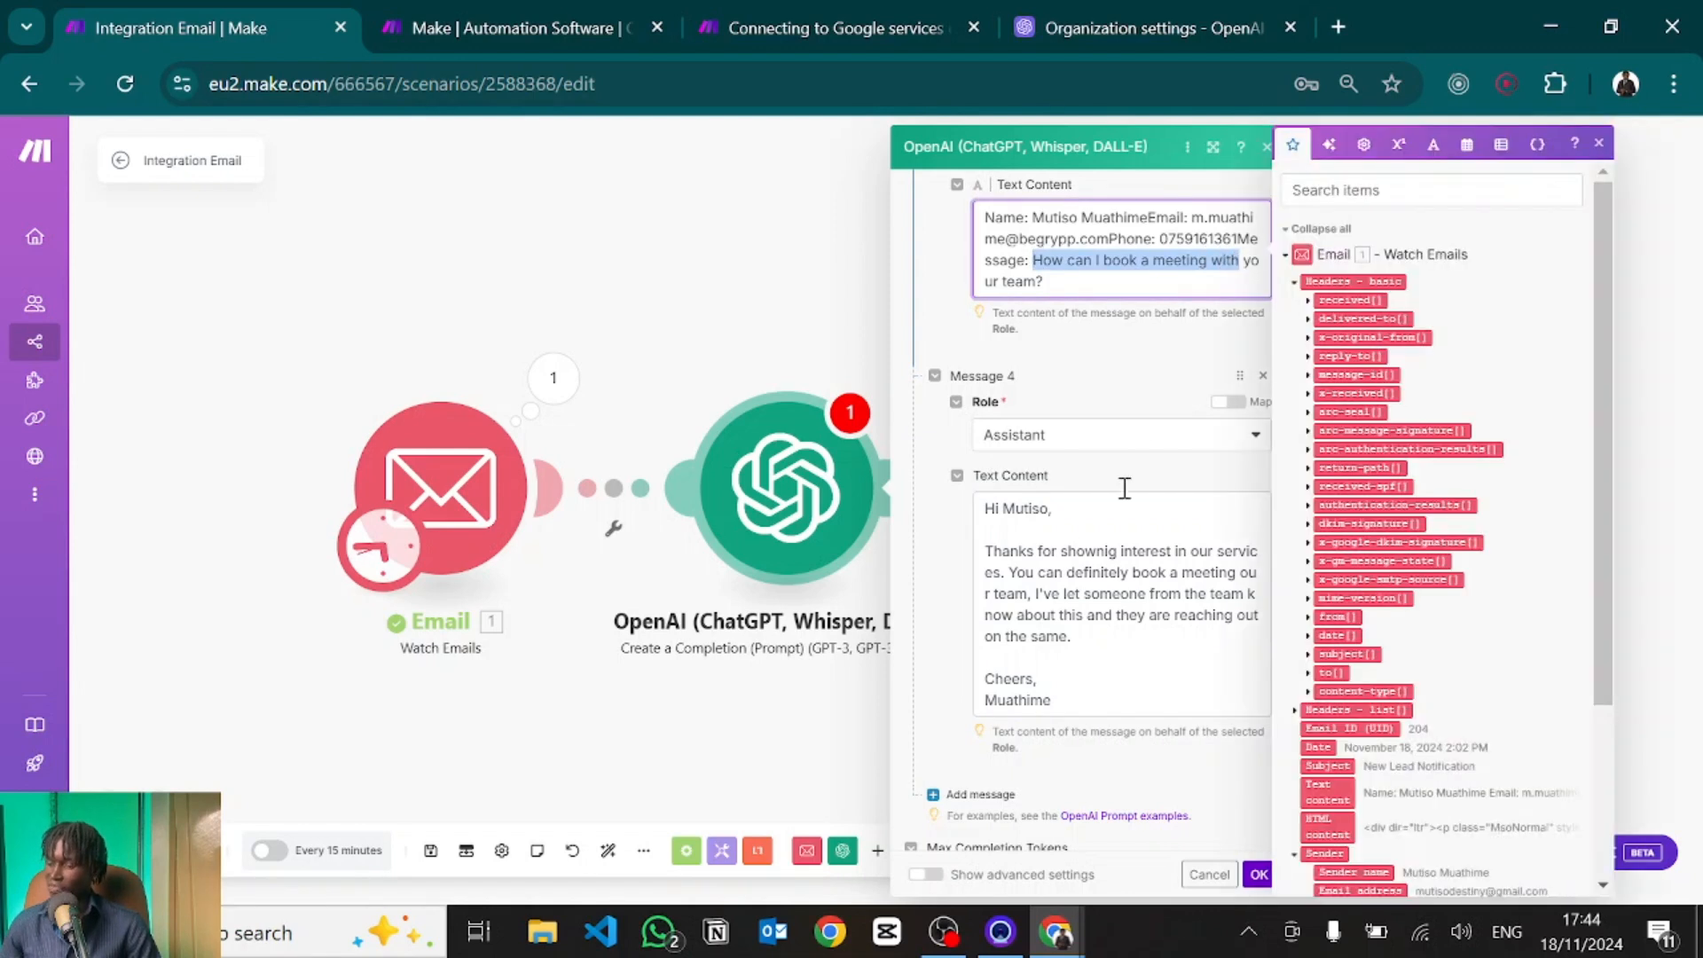
{"action": "left_click", "coordinate": [1061, 589]}
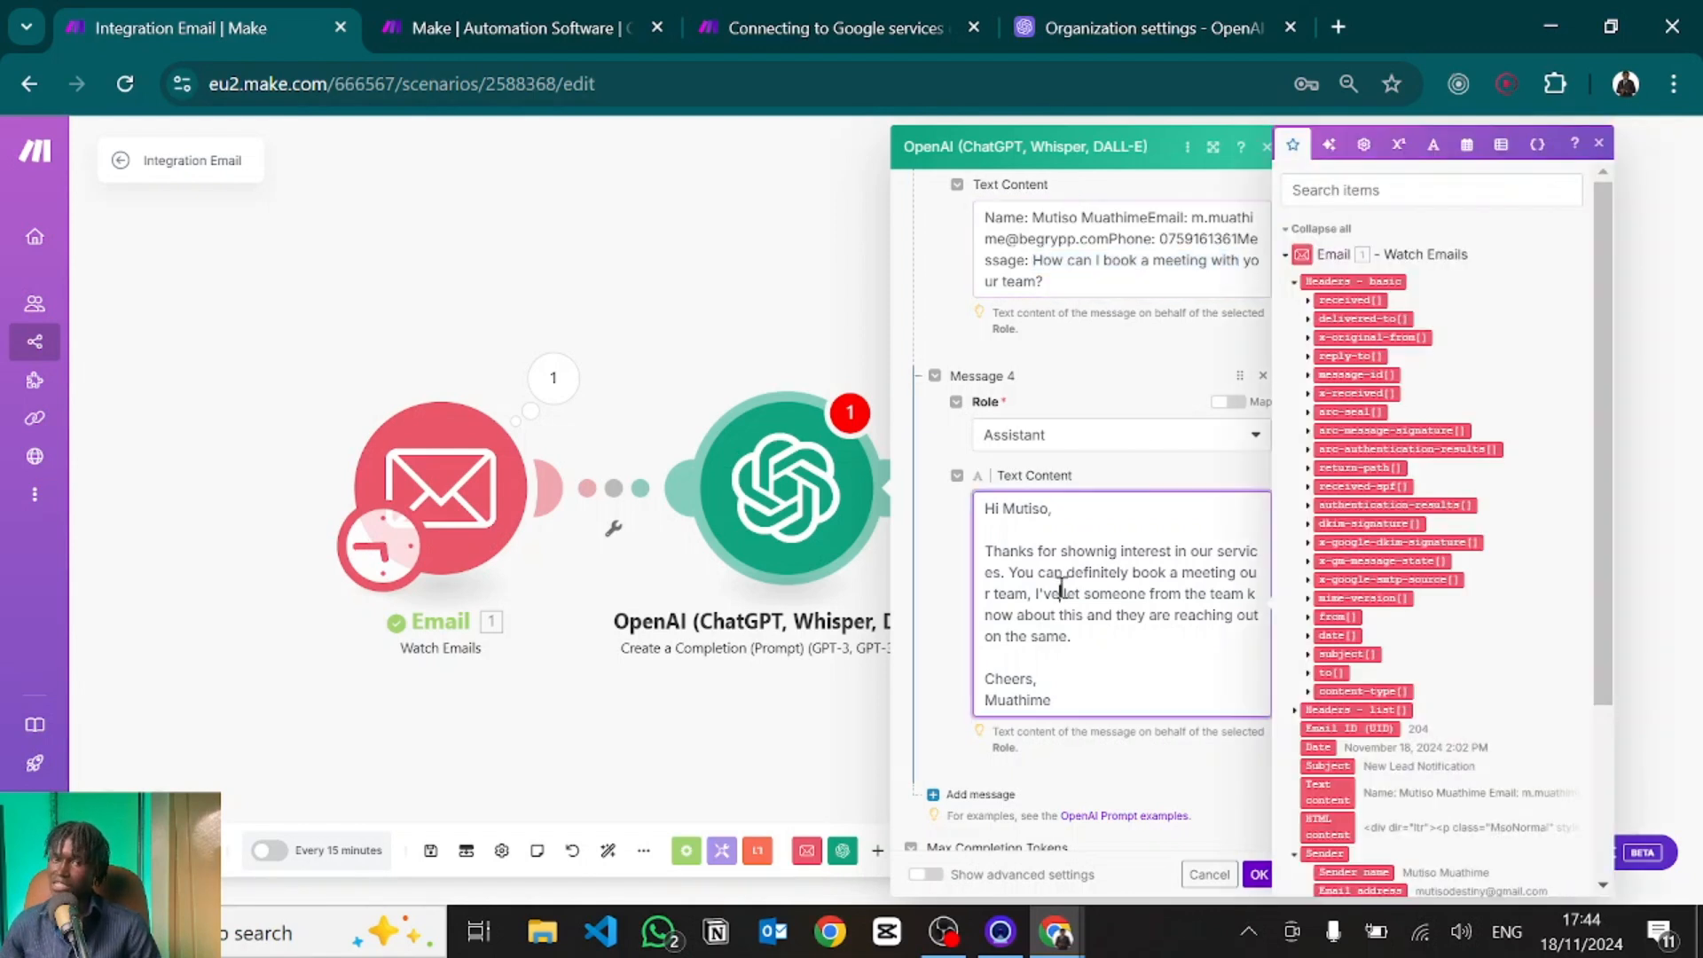
{"action": "left_click", "coordinate": [939, 594]}
{"action": "scroll", "coordinate": [1064, 581], "scroll_direction": "down", "scroll_amount": 3}
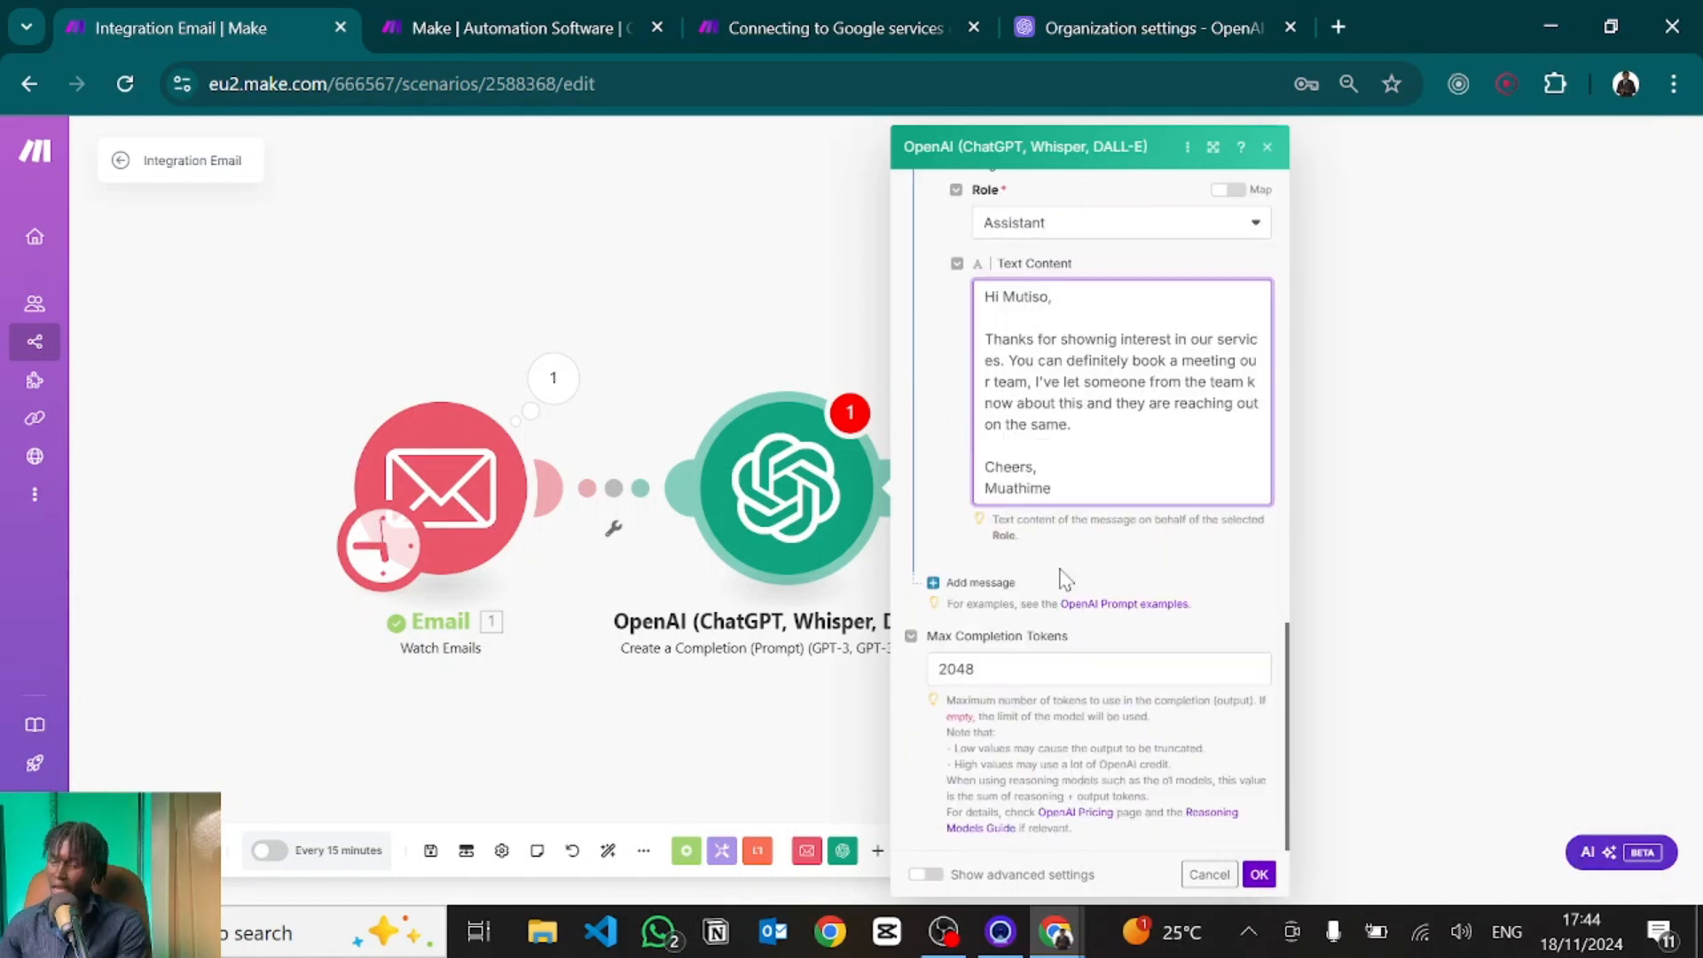
Add a fifth message with the User role.
{"action": "left_click", "coordinate": [966, 585]}
{"action": "left_click", "coordinate": [1057, 653]}
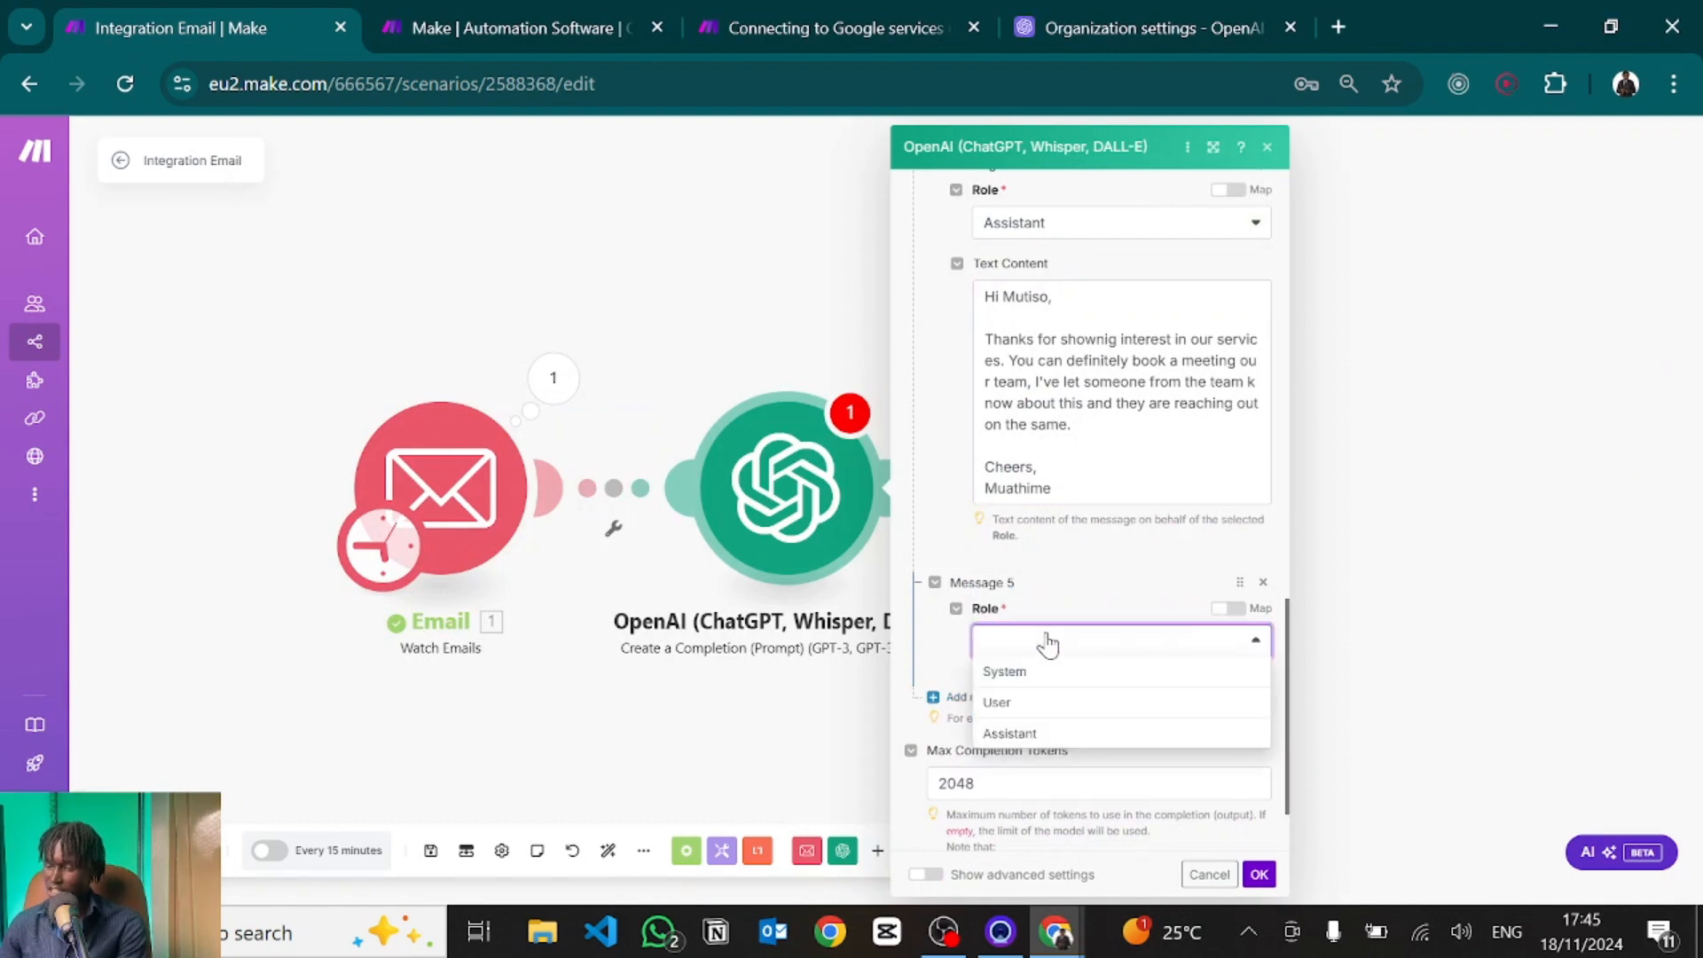
{"action": "left_click", "coordinate": [996, 702]}
{"action": "scroll", "coordinate": [1014, 541], "scroll_direction": "down", "scroll_amount": 3}
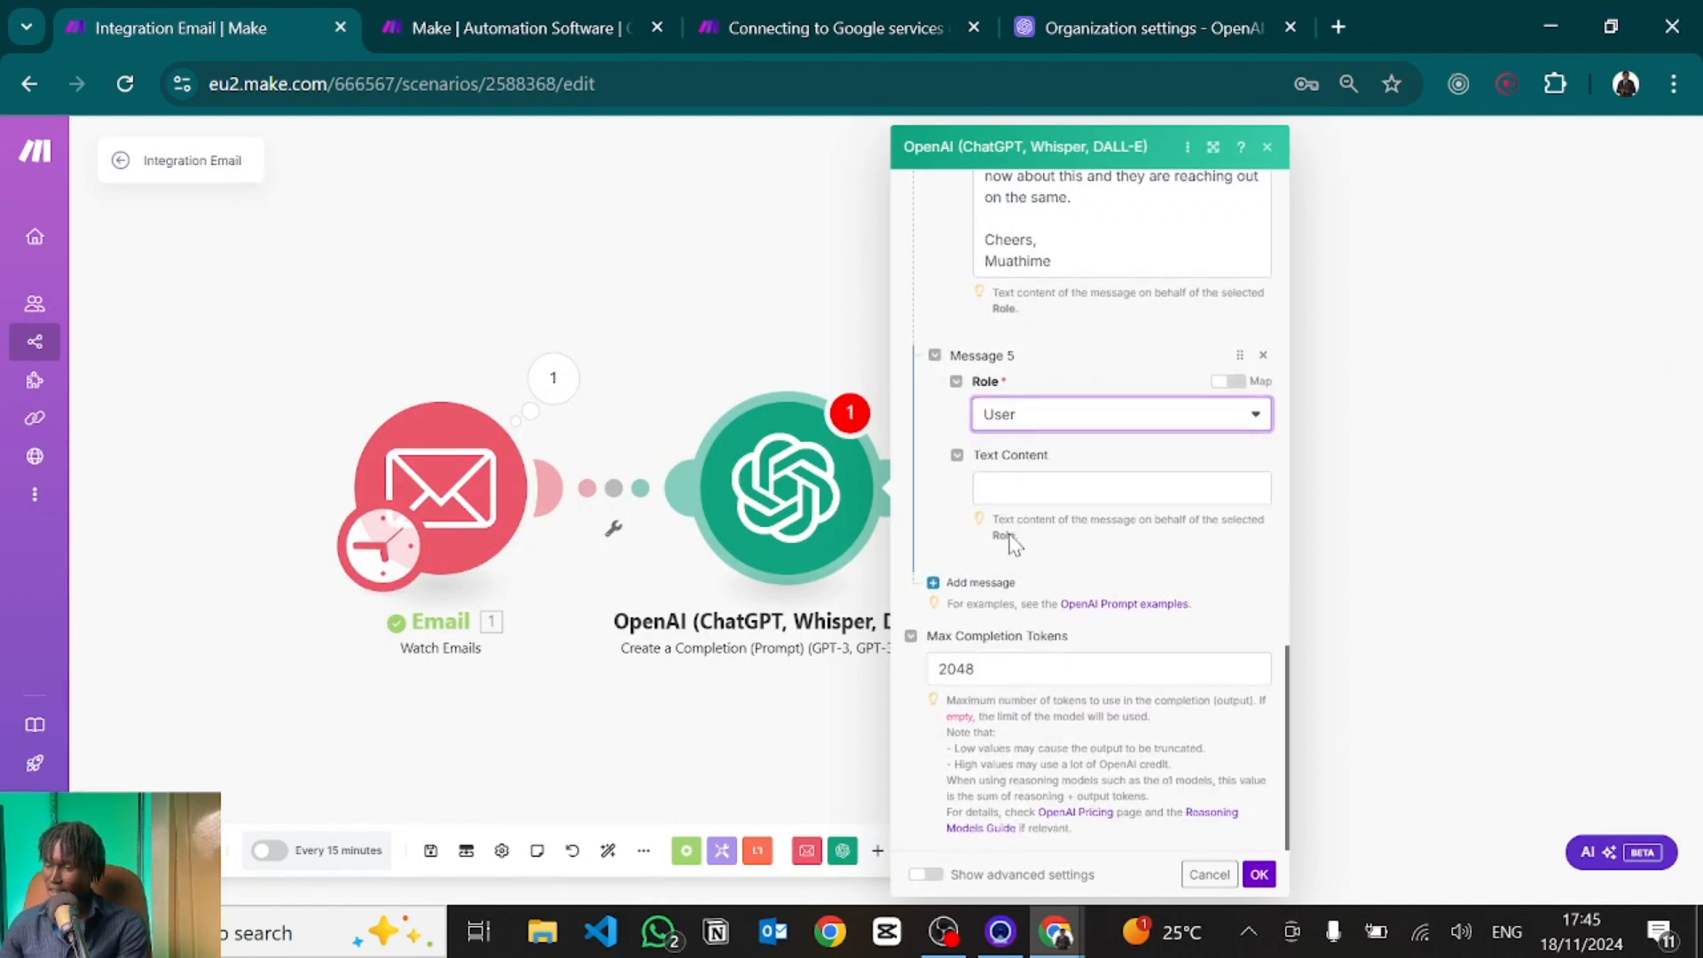
{"action": "left_click", "coordinate": [1009, 483]}
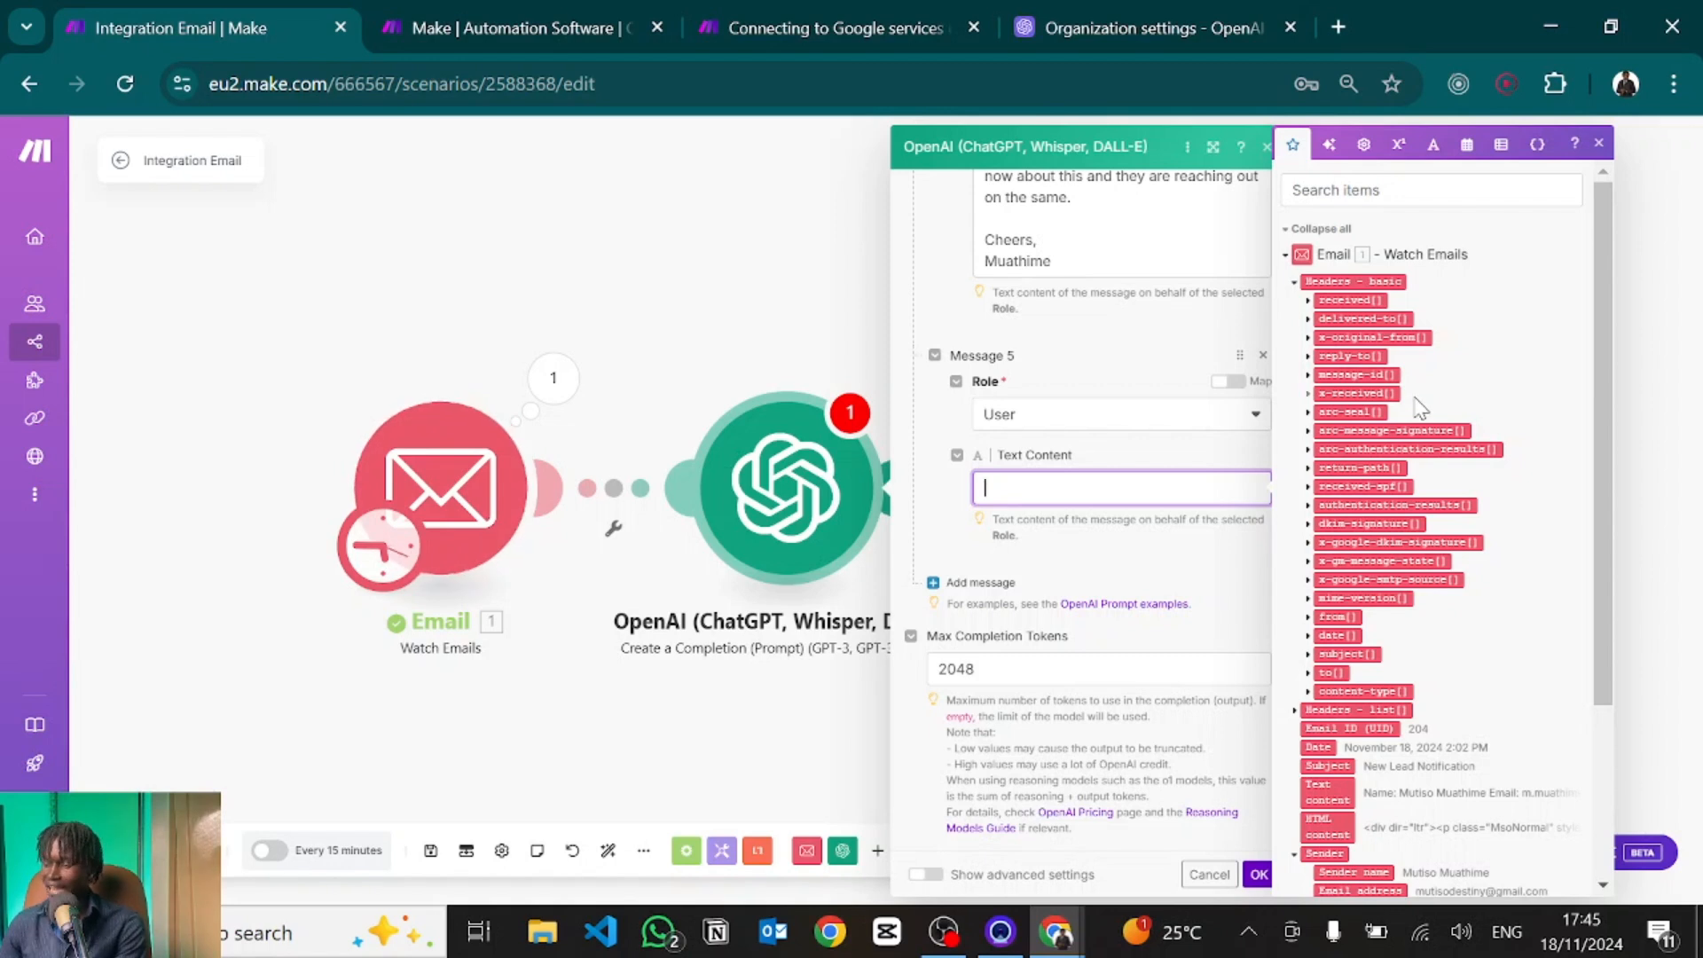
Map the Email module's Text content into Message 5 and confirm the module settings.
{"action": "scroll", "coordinate": [1420, 409], "scroll_direction": "down", "scroll_amount": 2}
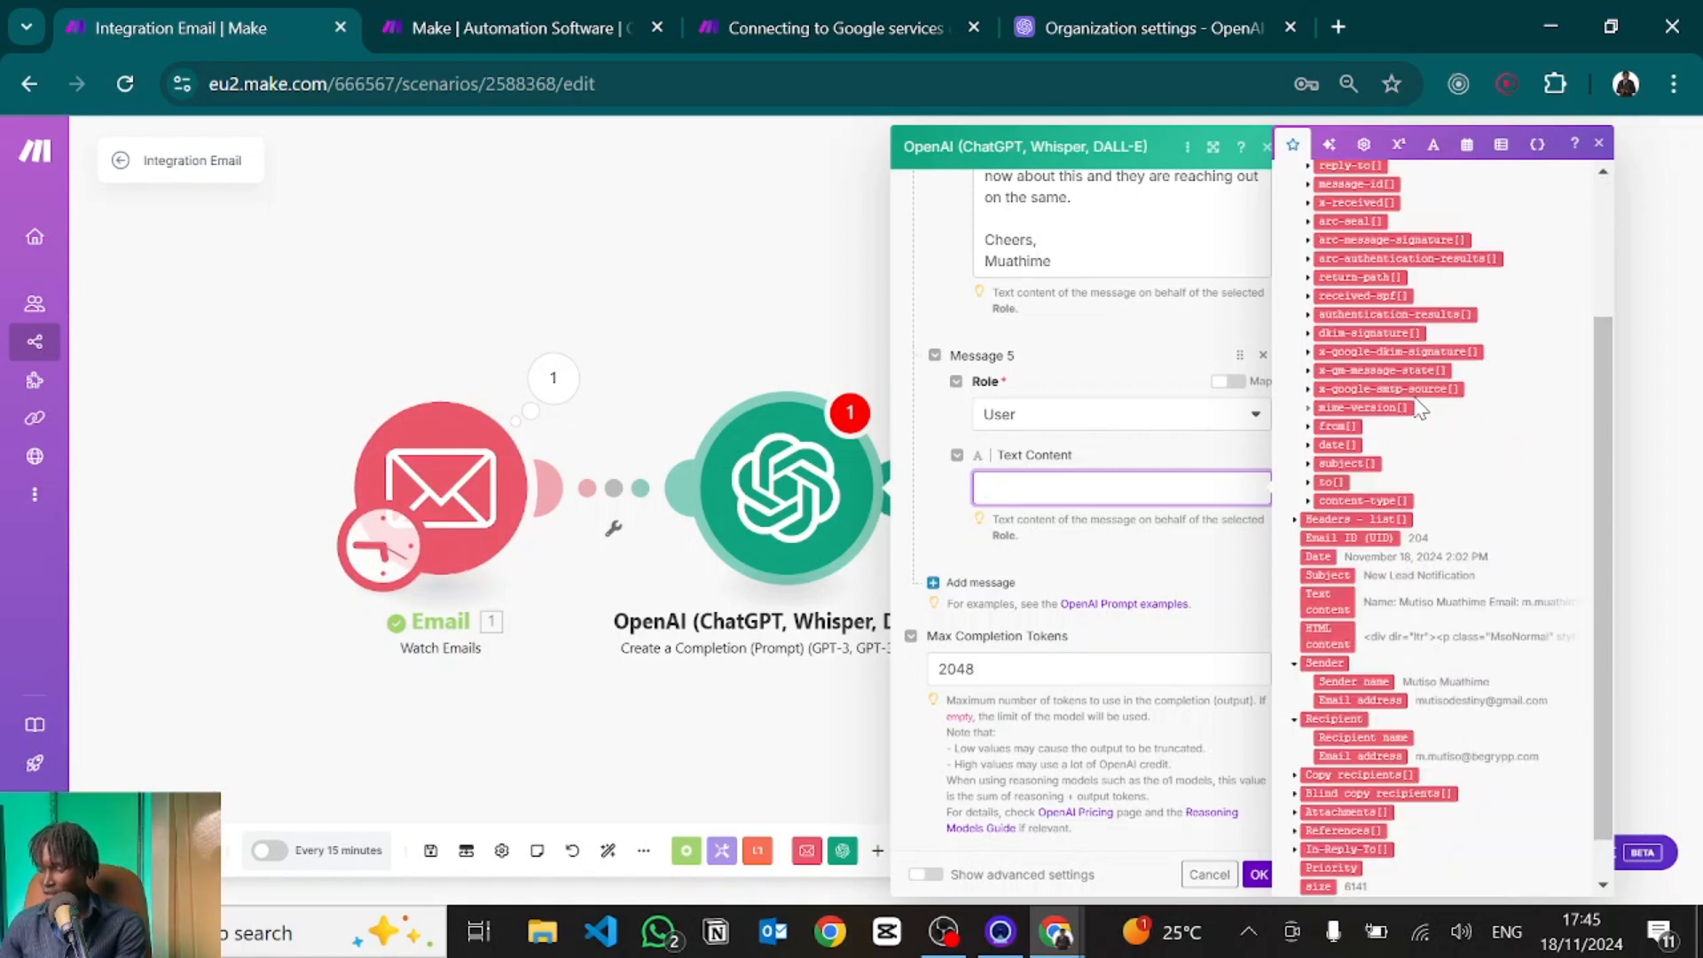
{"action": "scroll", "coordinate": [1420, 408], "scroll_direction": "down", "scroll_amount": 2}
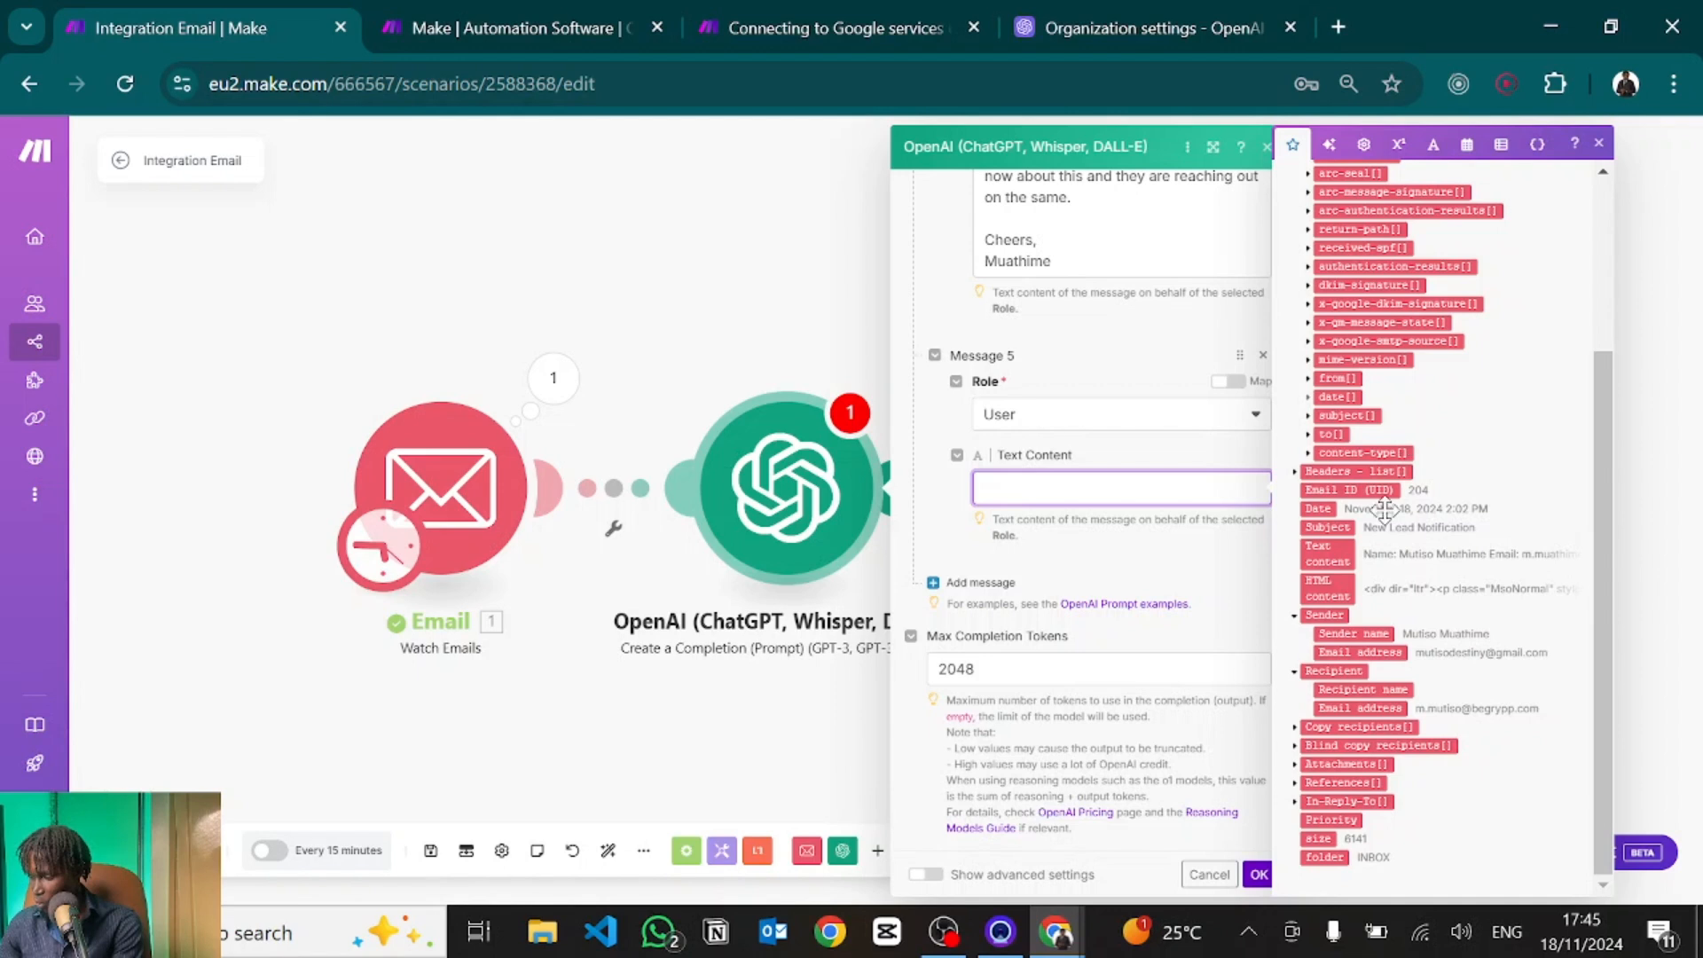
{"action": "scroll", "coordinate": [1388, 585], "scroll_direction": "up", "scroll_amount": 3}
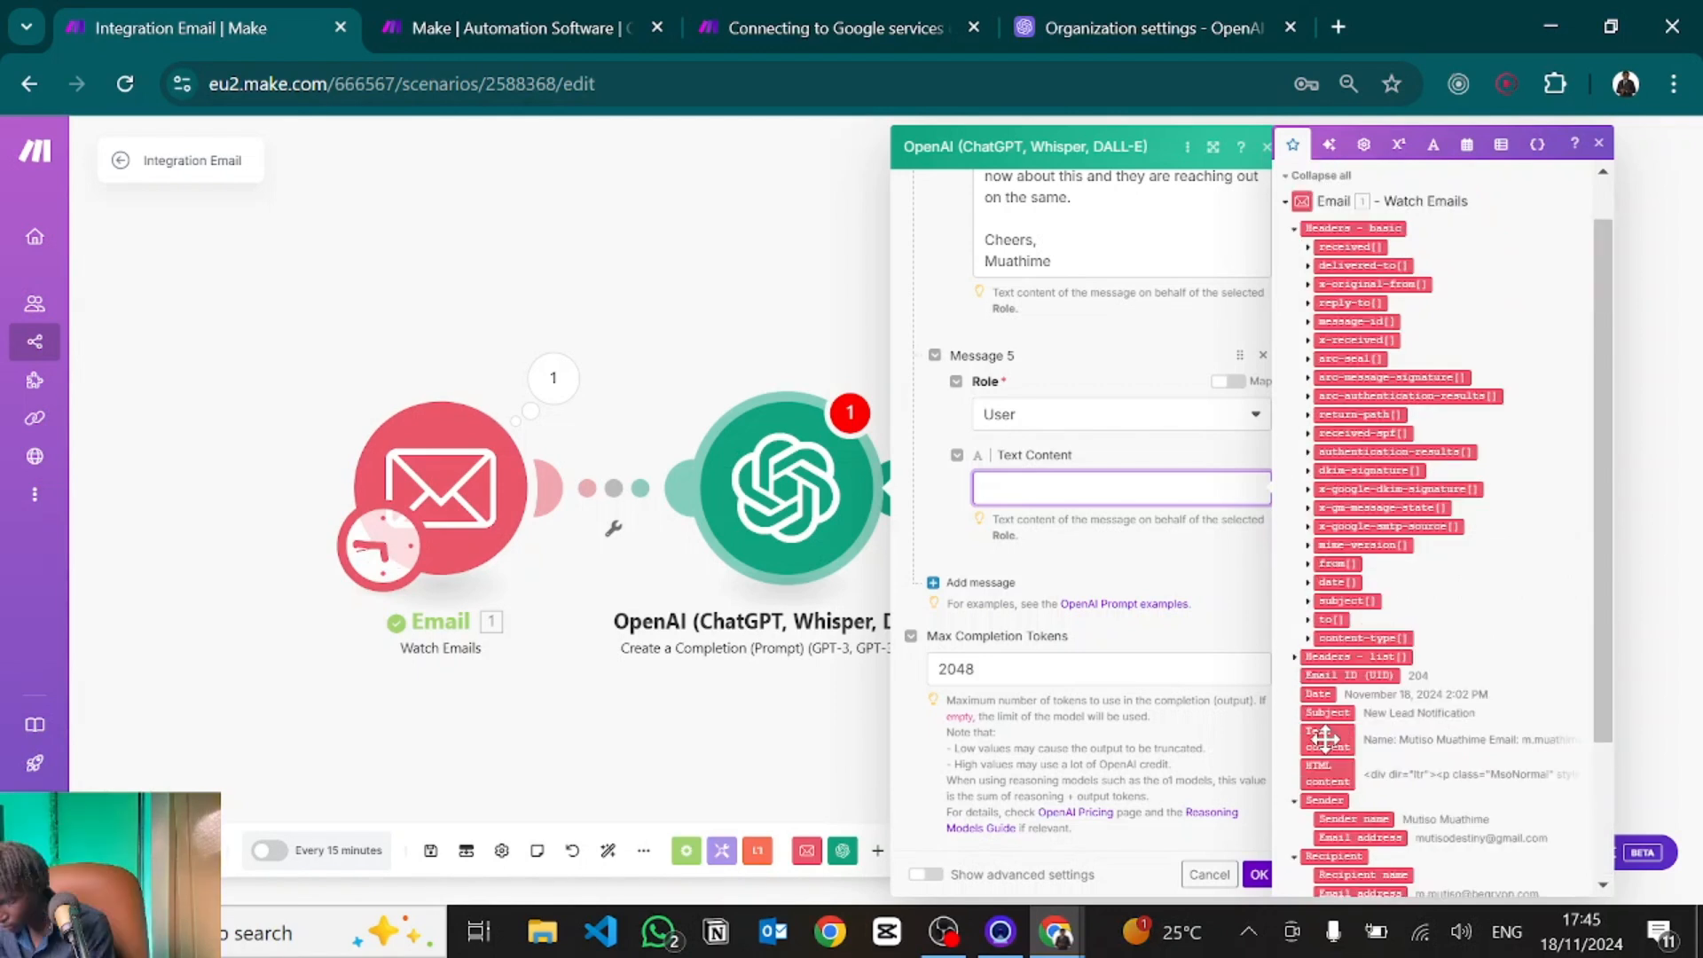
{"action": "left_click", "coordinate": [1325, 742]}
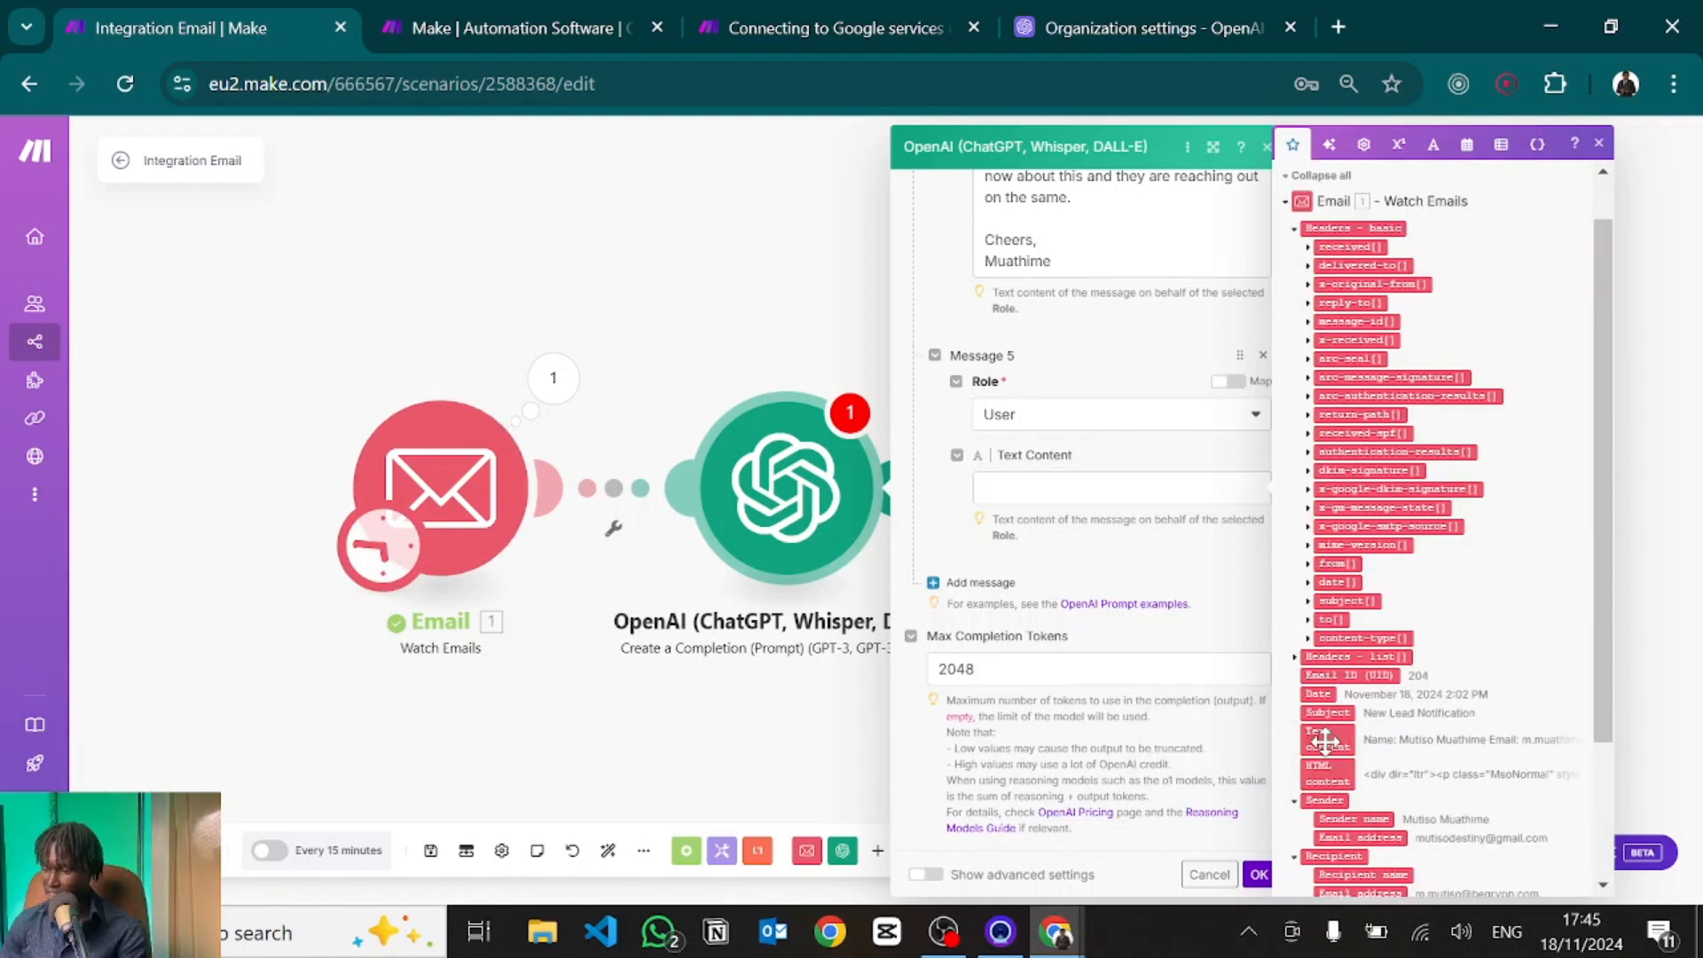
{"action": "left_click_drag", "start_coordinate": [1326, 741], "coordinate": [1038, 490]}
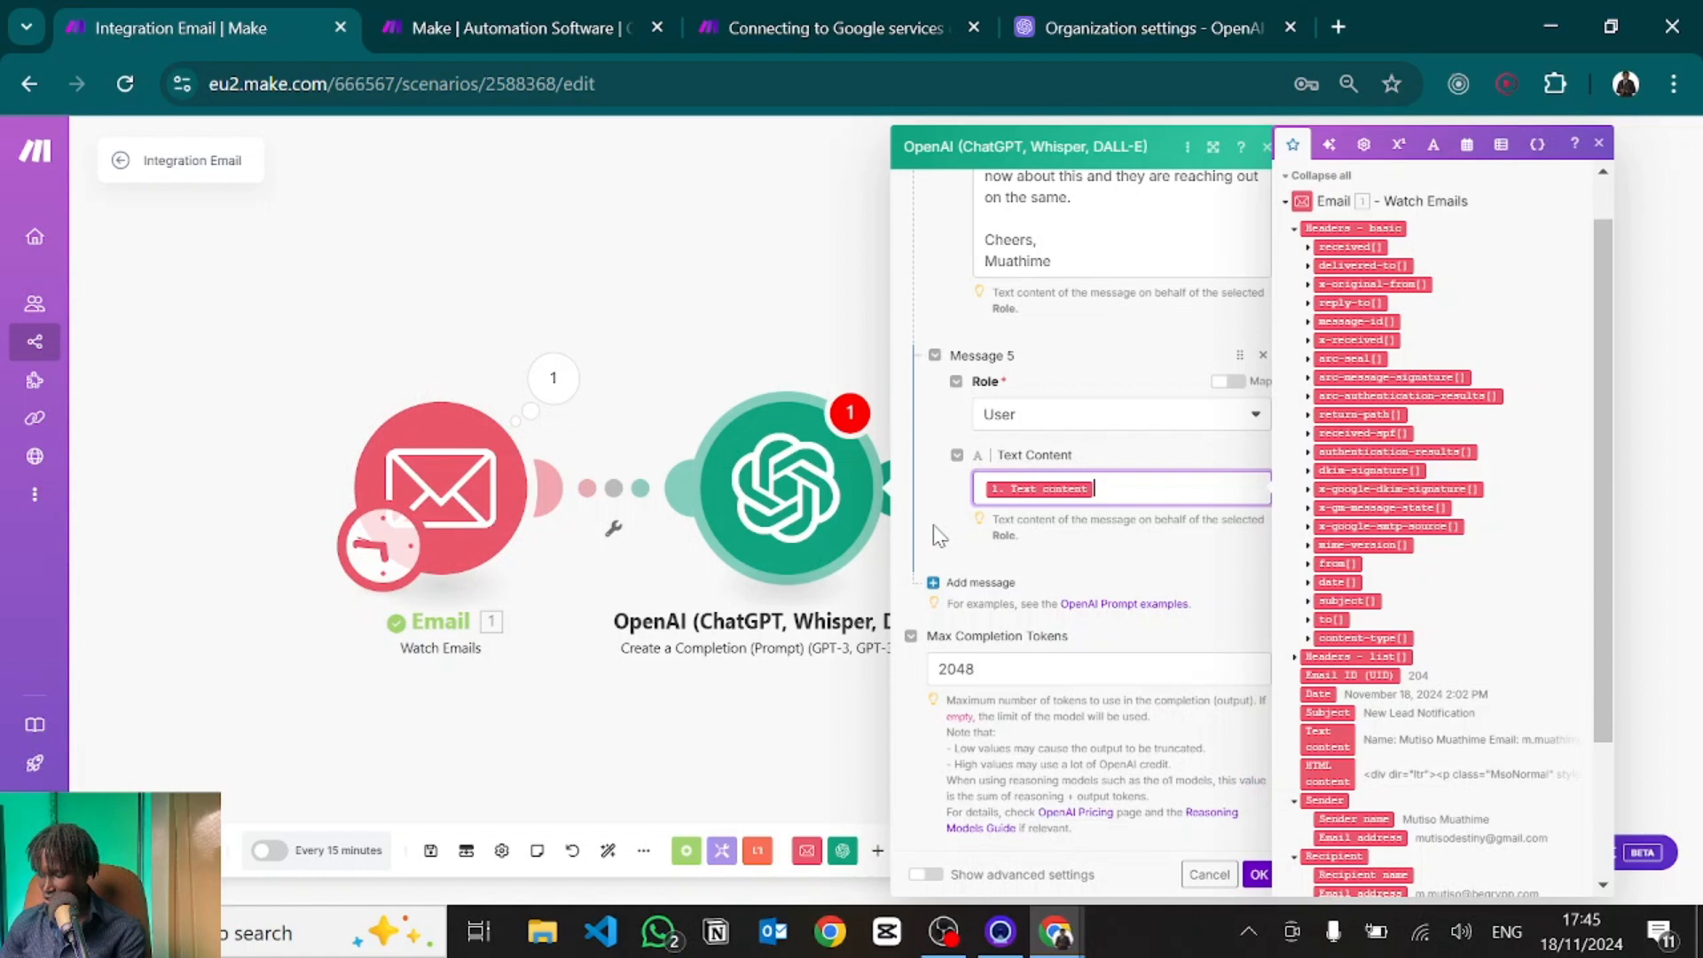
{"action": "left_click", "coordinate": [939, 536]}
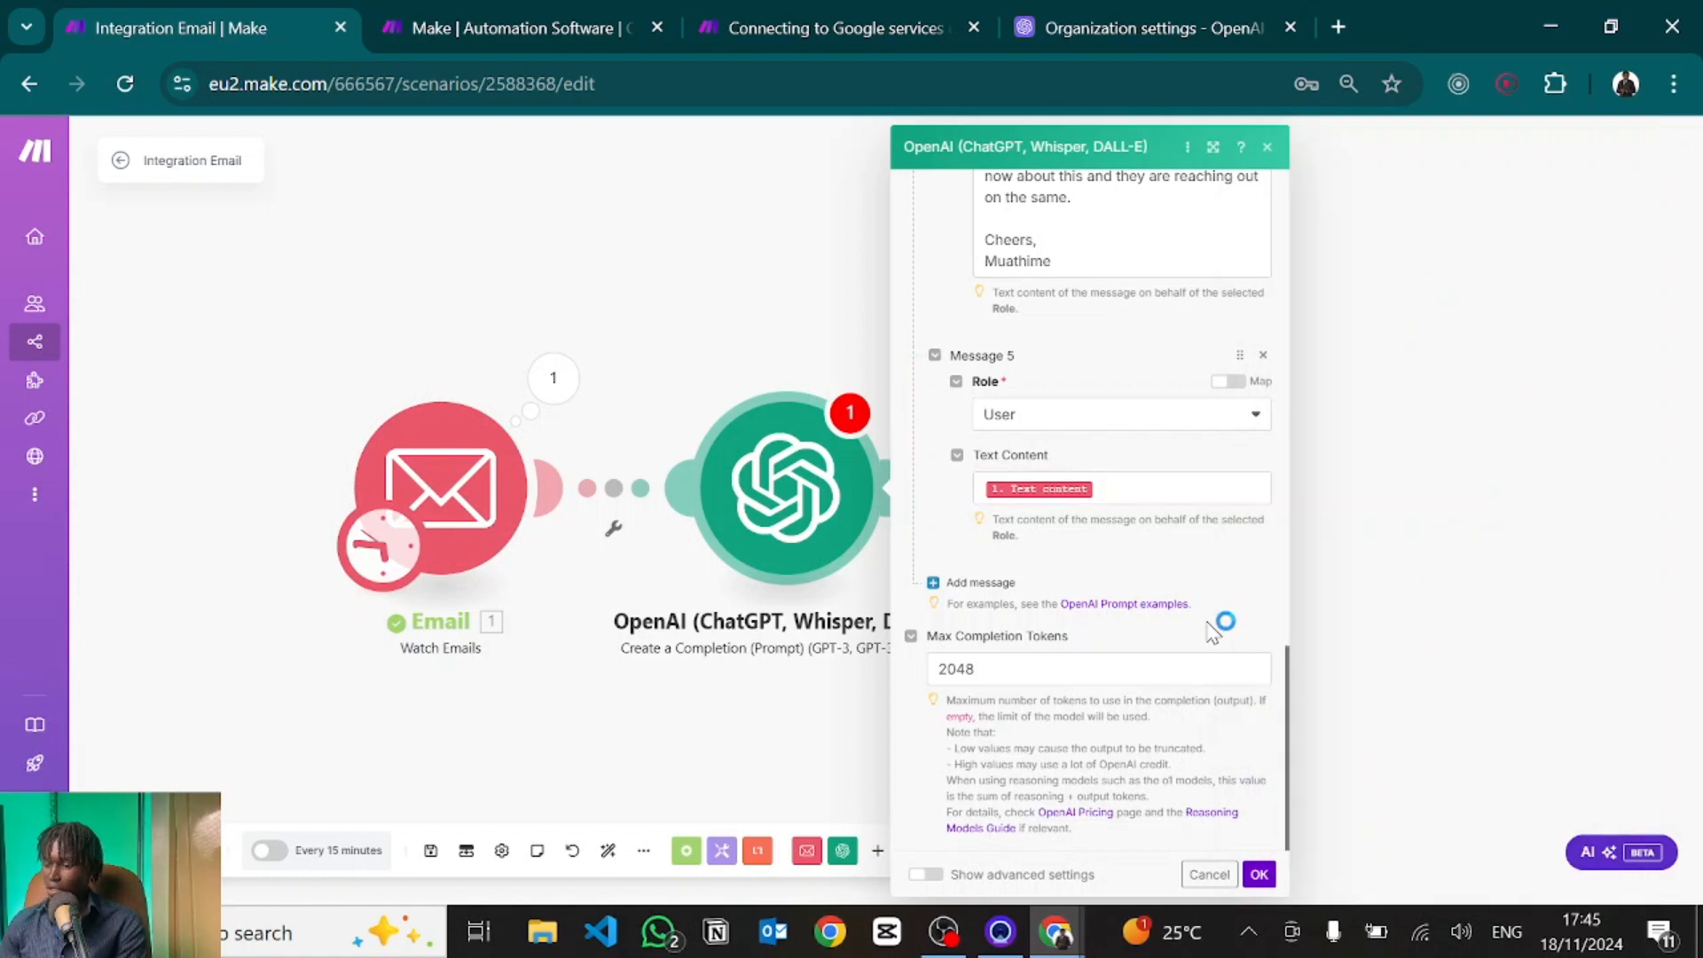
{"action": "left_click", "coordinate": [1259, 876]}
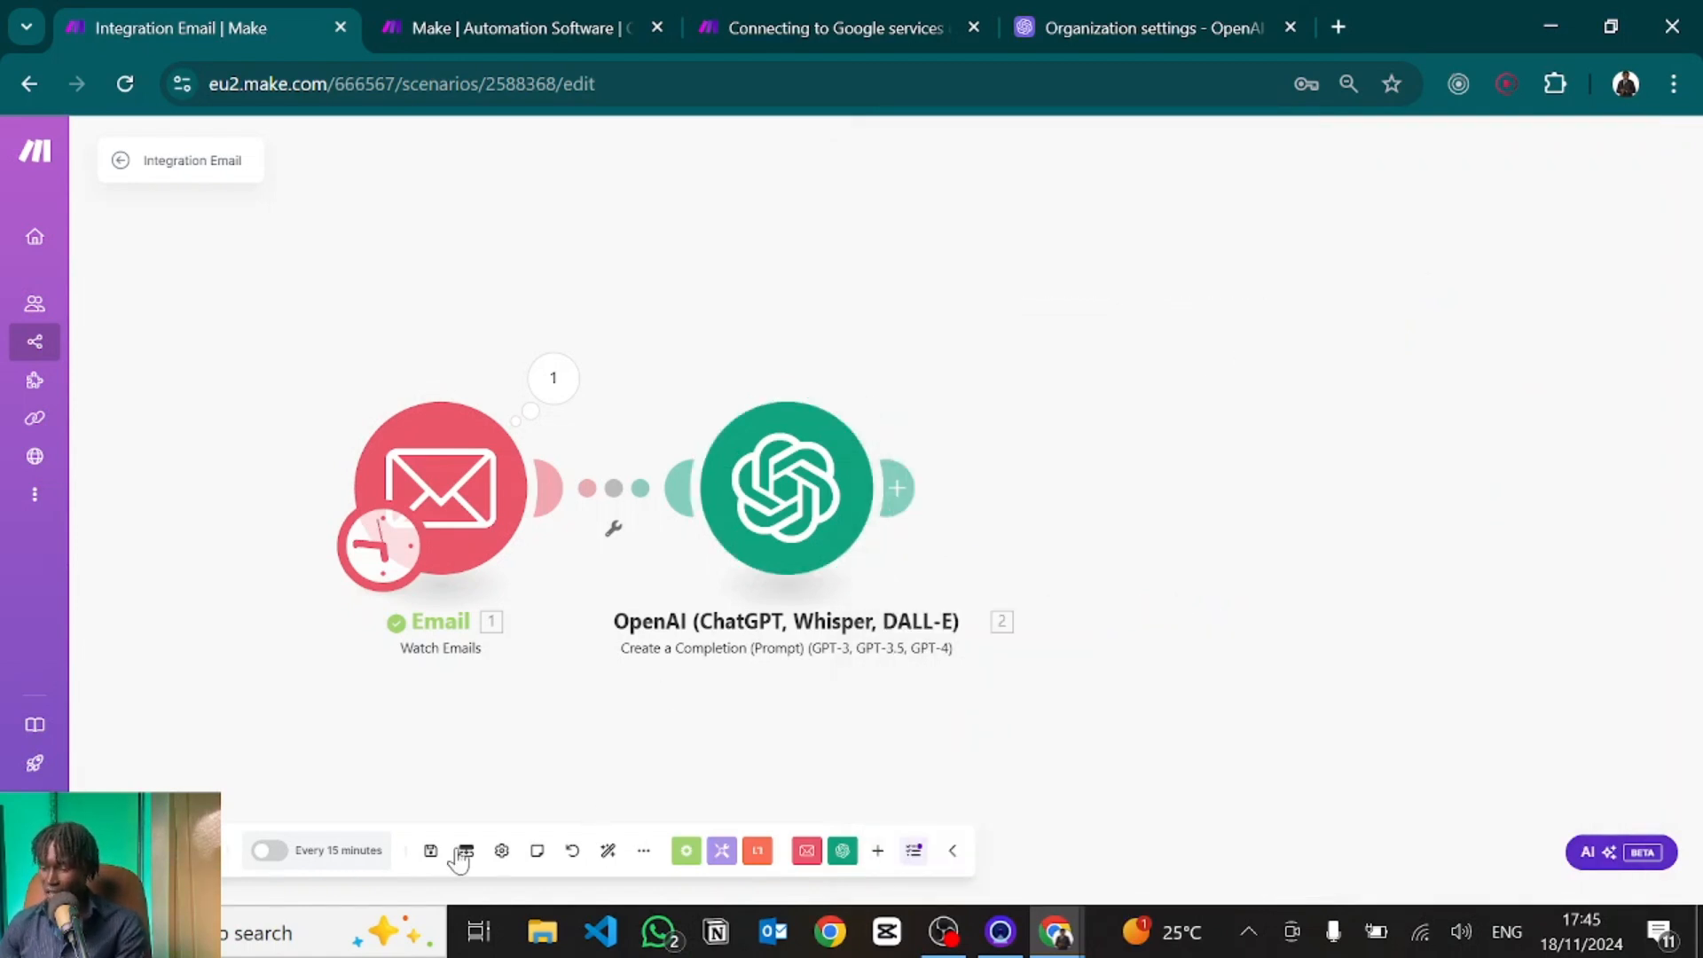
Save the scenario using the Save icon in the bottom toolbar.
{"action": "left_click", "coordinate": [432, 852]}
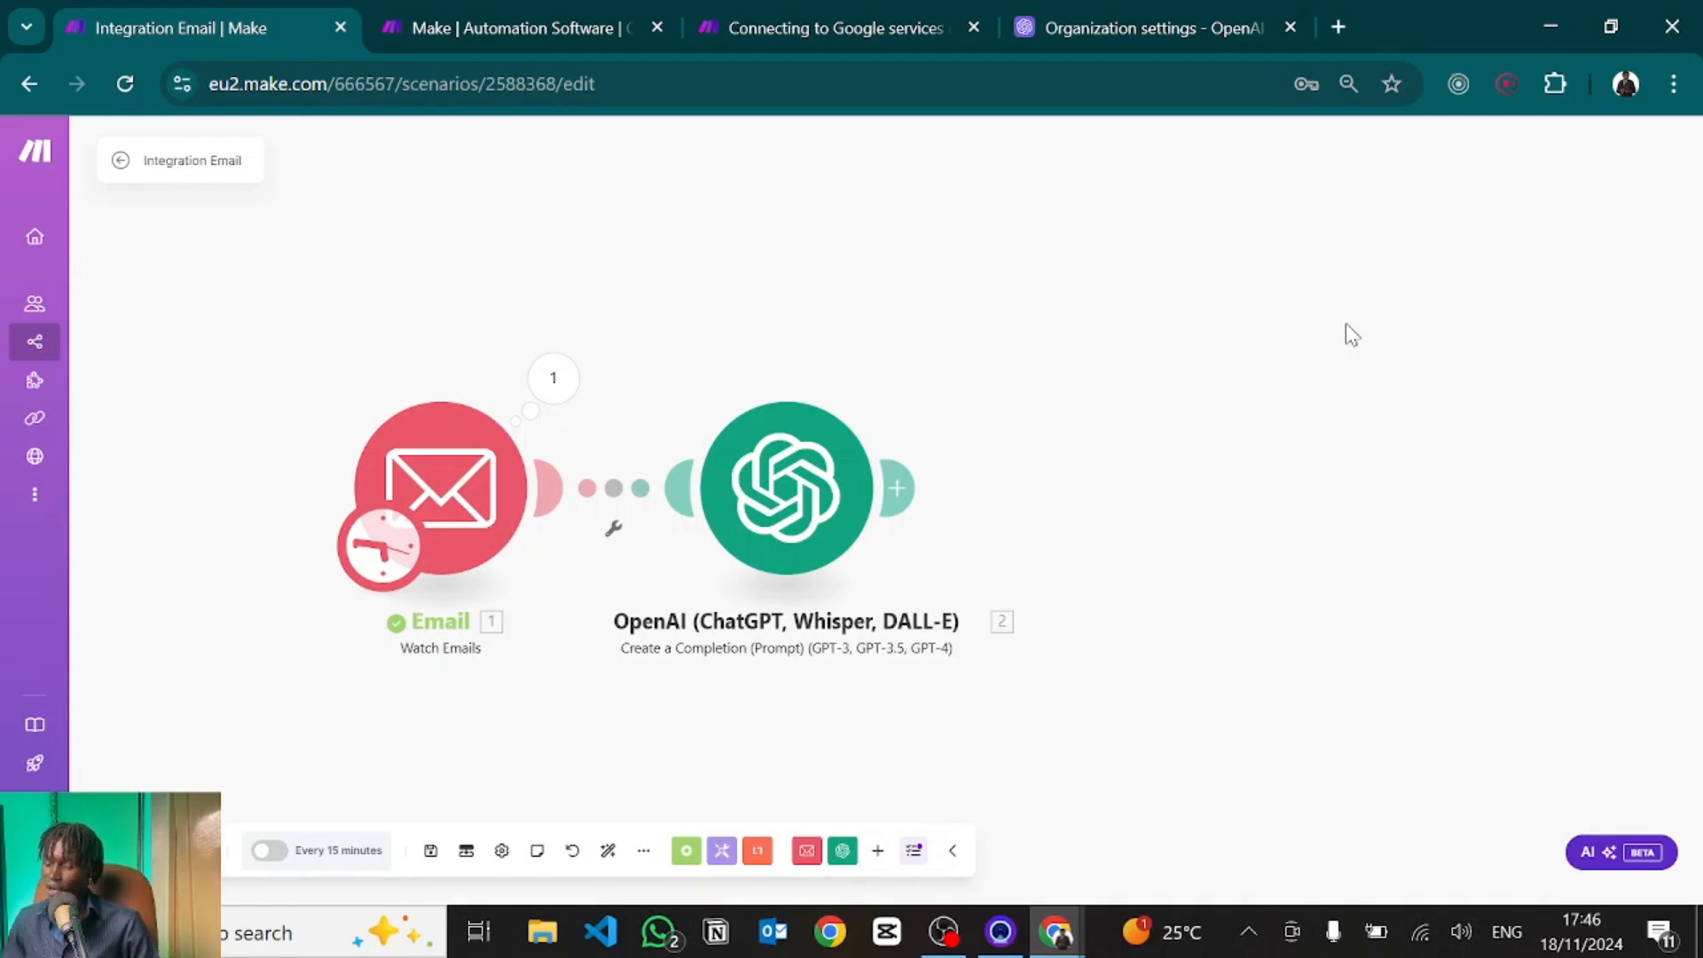
Run only the OpenAI module with a pasted sample lead email as its text content.
{"action": "right_click", "coordinate": [795, 502]}
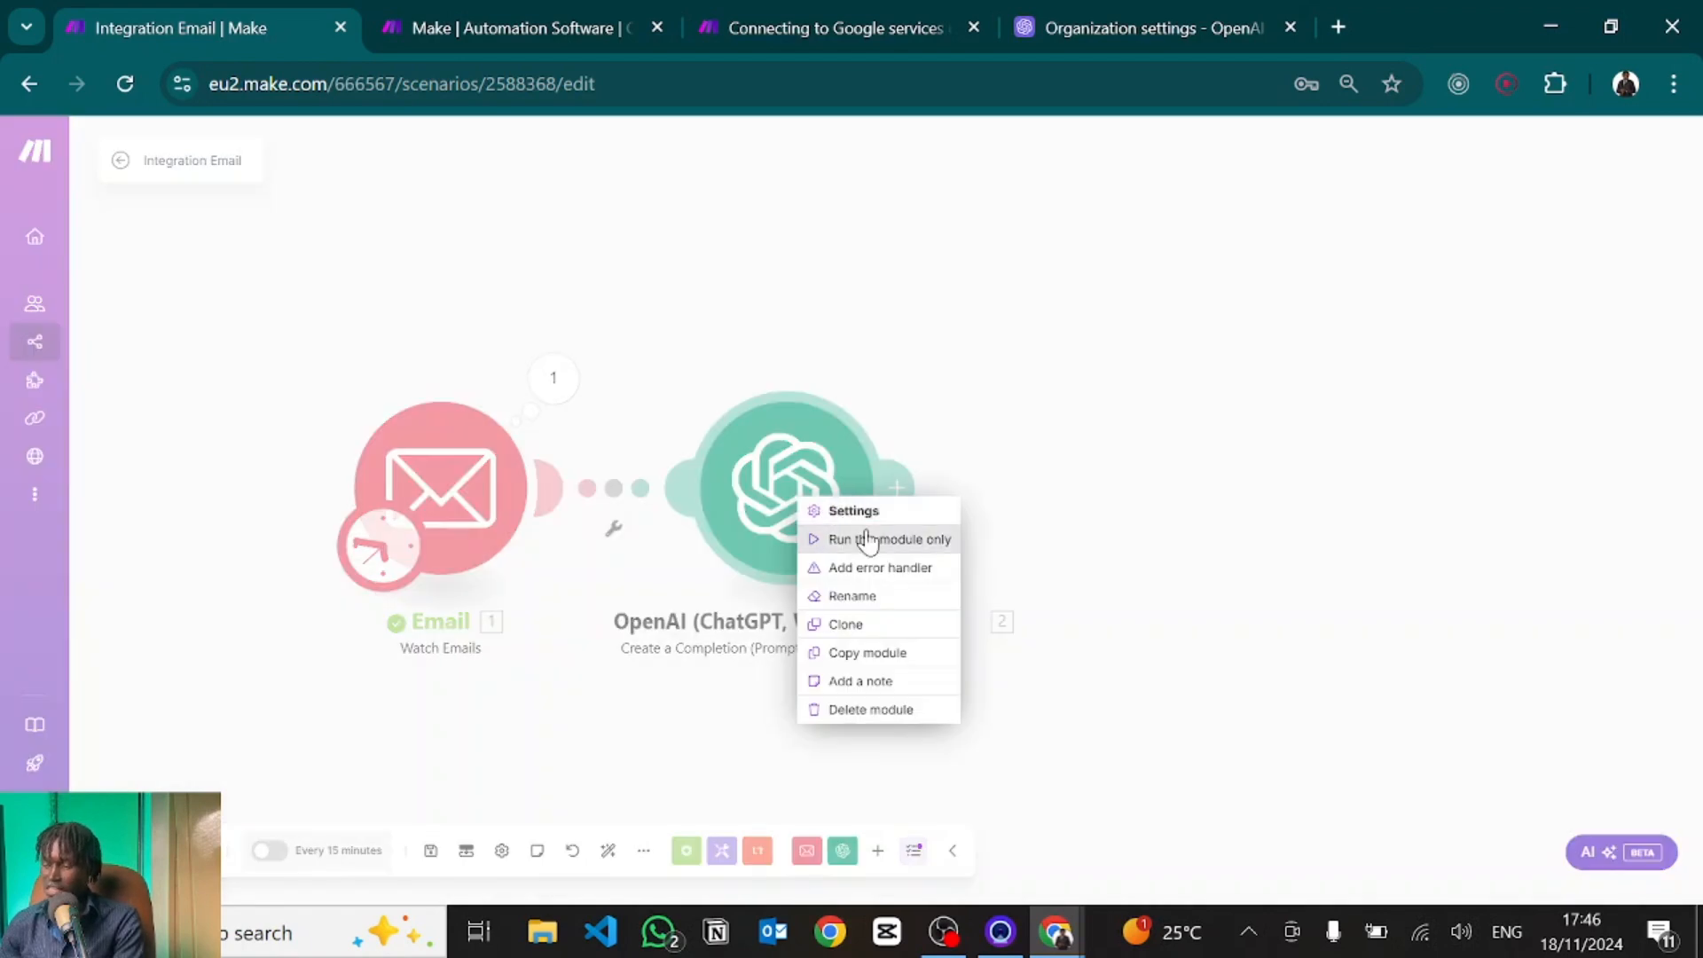
{"action": "left_click", "coordinate": [868, 541]}
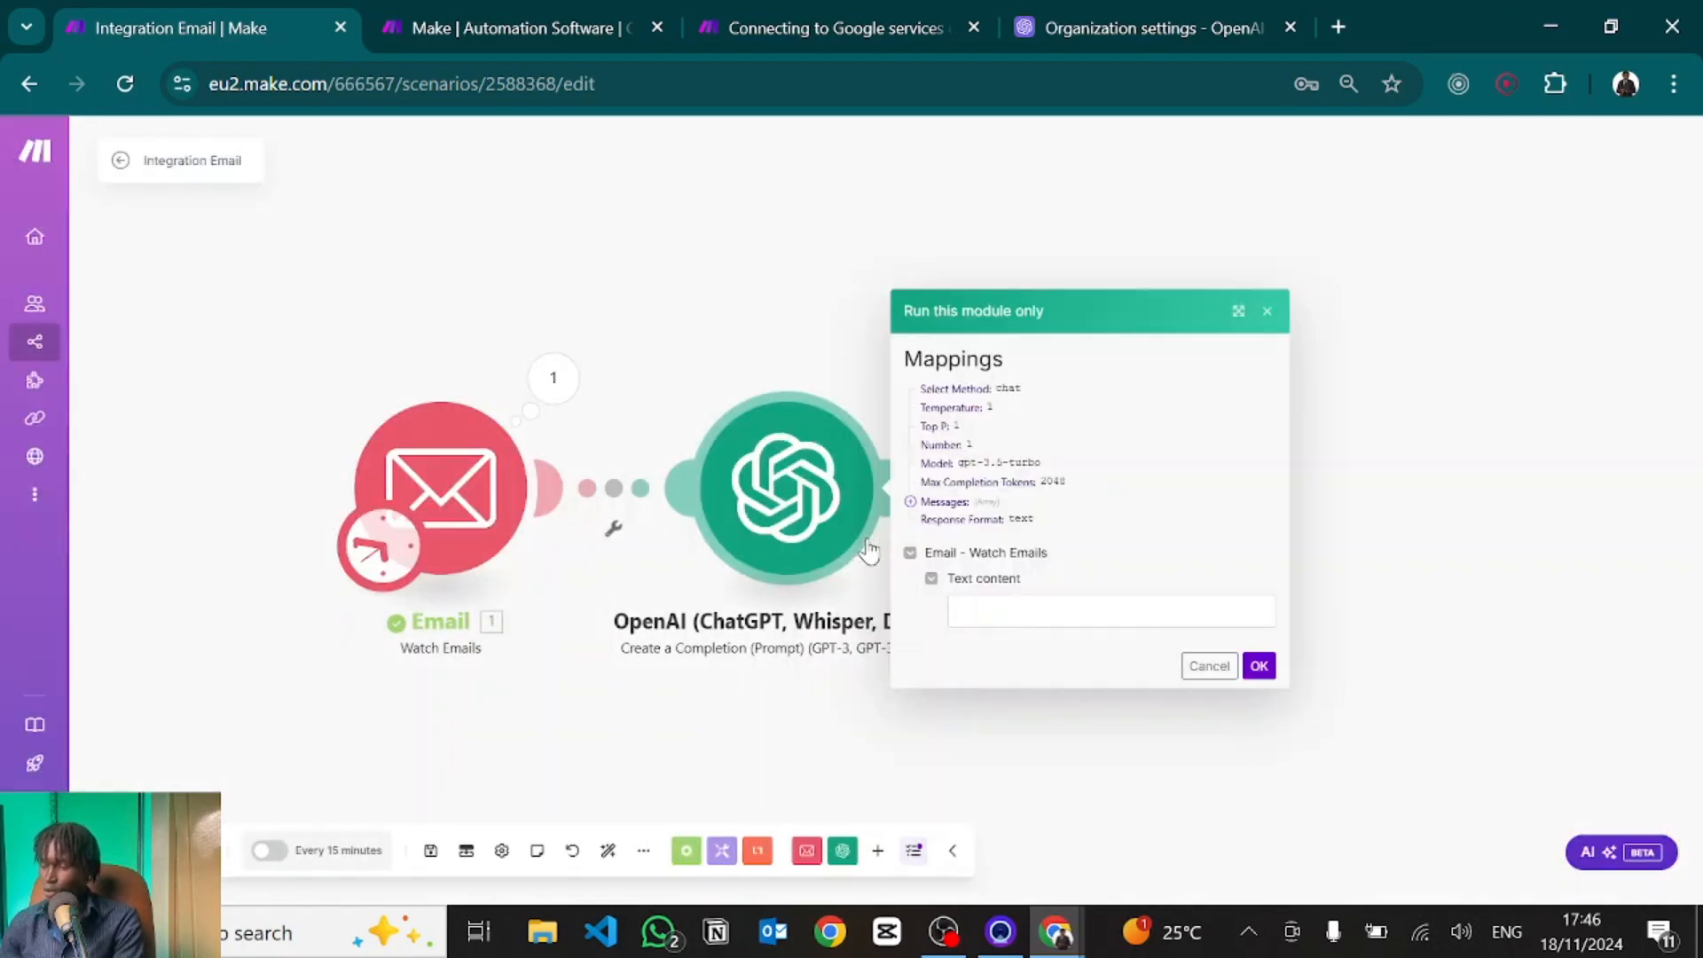
{"action": "left_click", "coordinate": [1029, 604]}
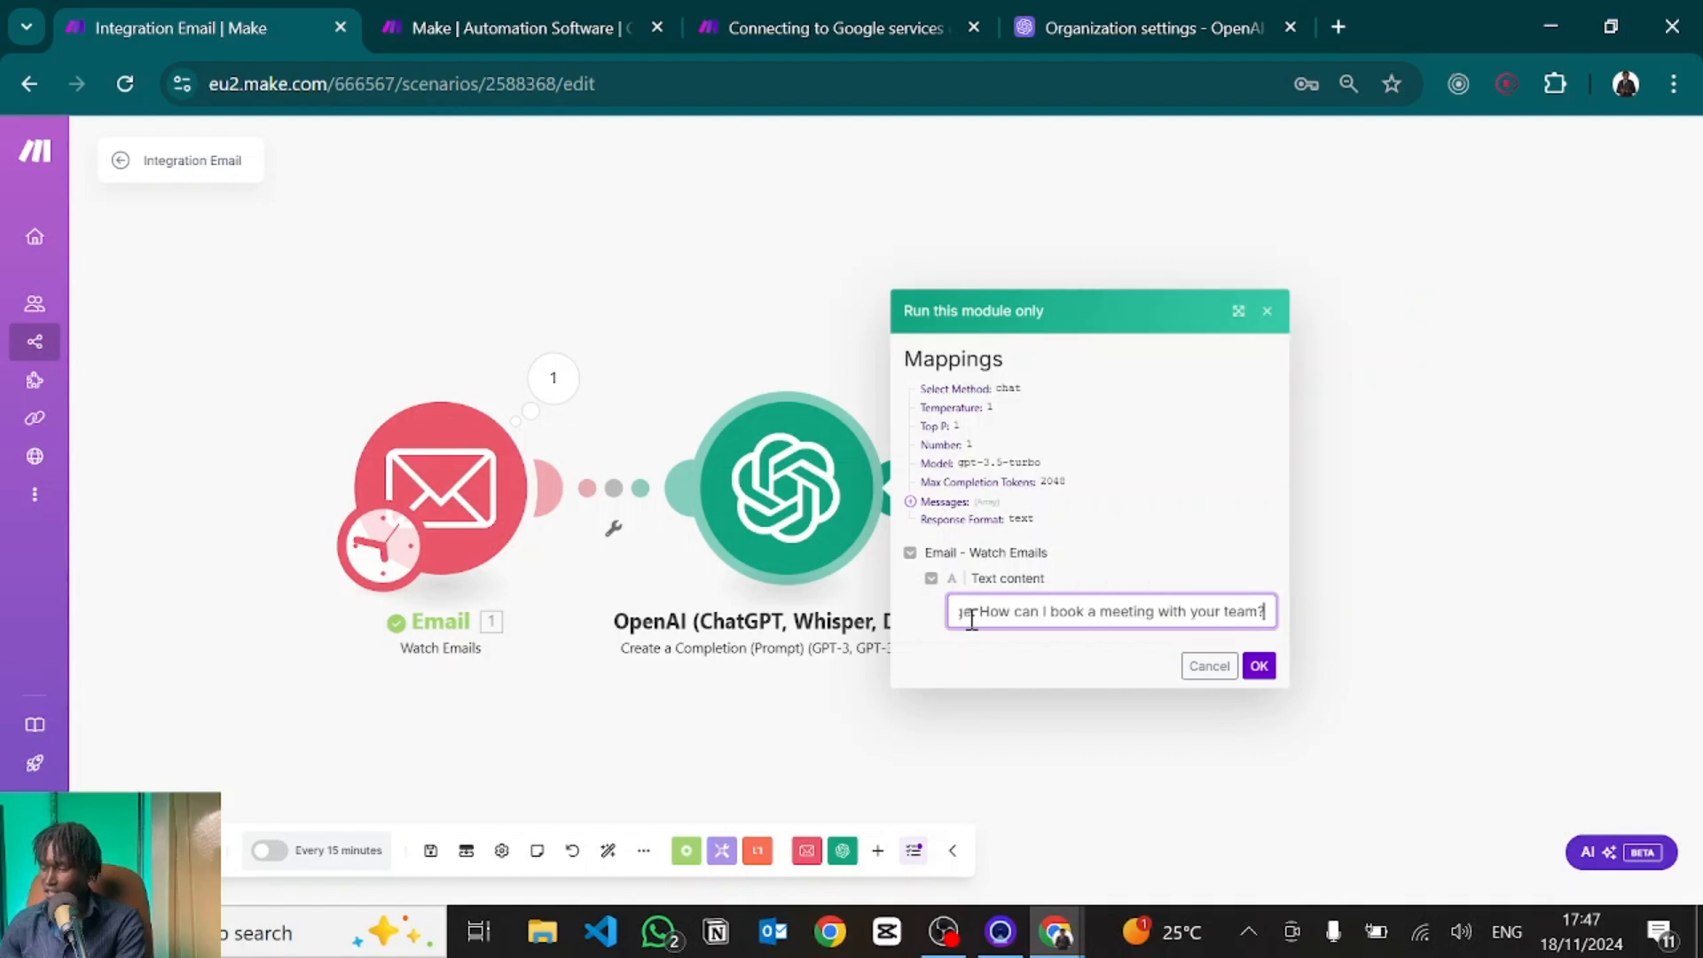
{"action": "type", "text": "Message: How can I book a meeting with your team?"}
{"action": "scroll", "coordinate": [972, 618], "scroll_direction": "left", "scroll_amount": 5}
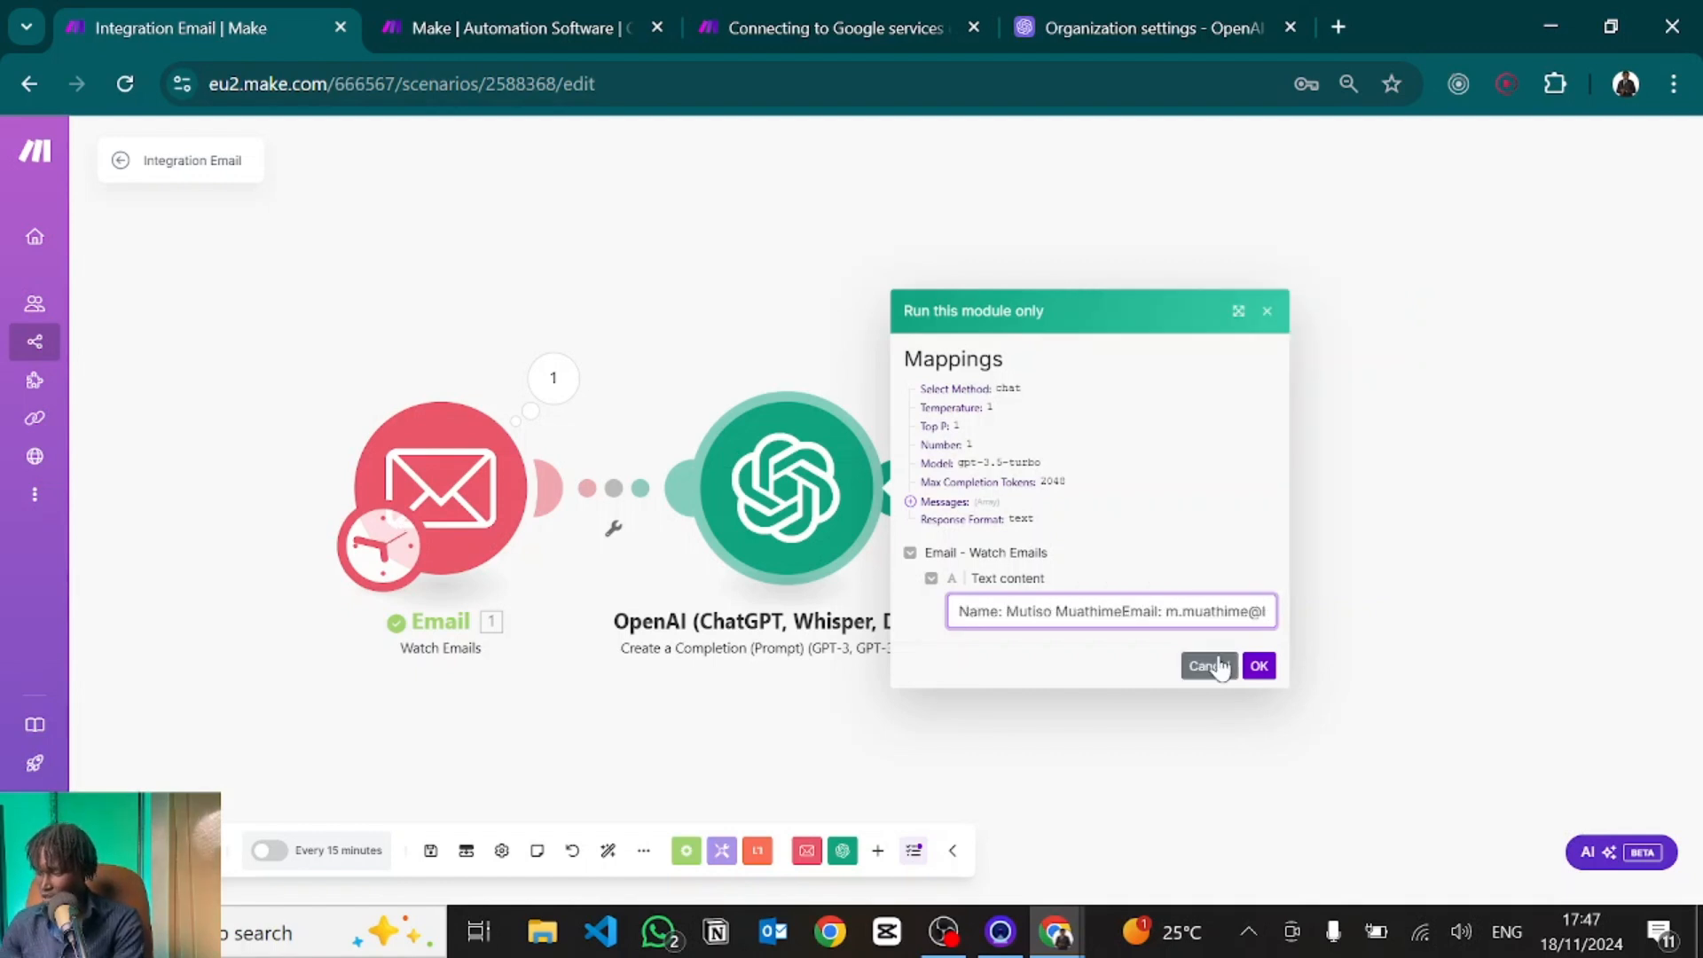
{"action": "left_click", "coordinate": [1171, 354]}
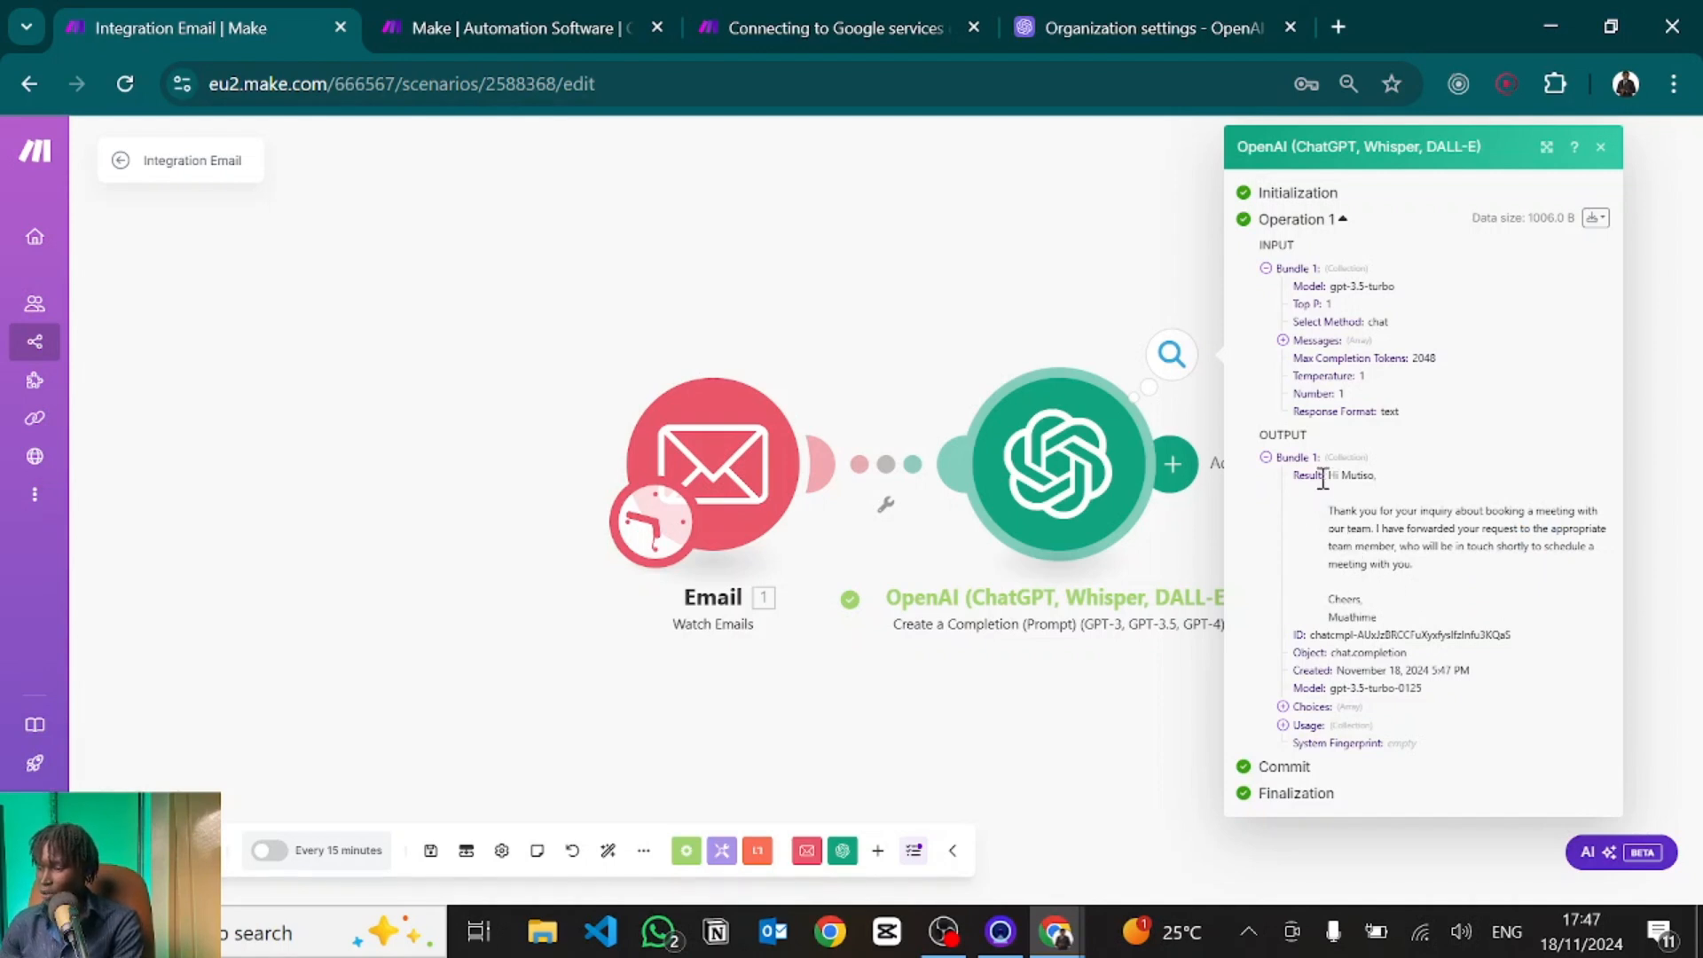
Review the drafted reply about forwarding the meeting request, then close the results.
{"action": "left_click_drag", "start_coordinate": [1323, 479], "coordinate": [1462, 610]}
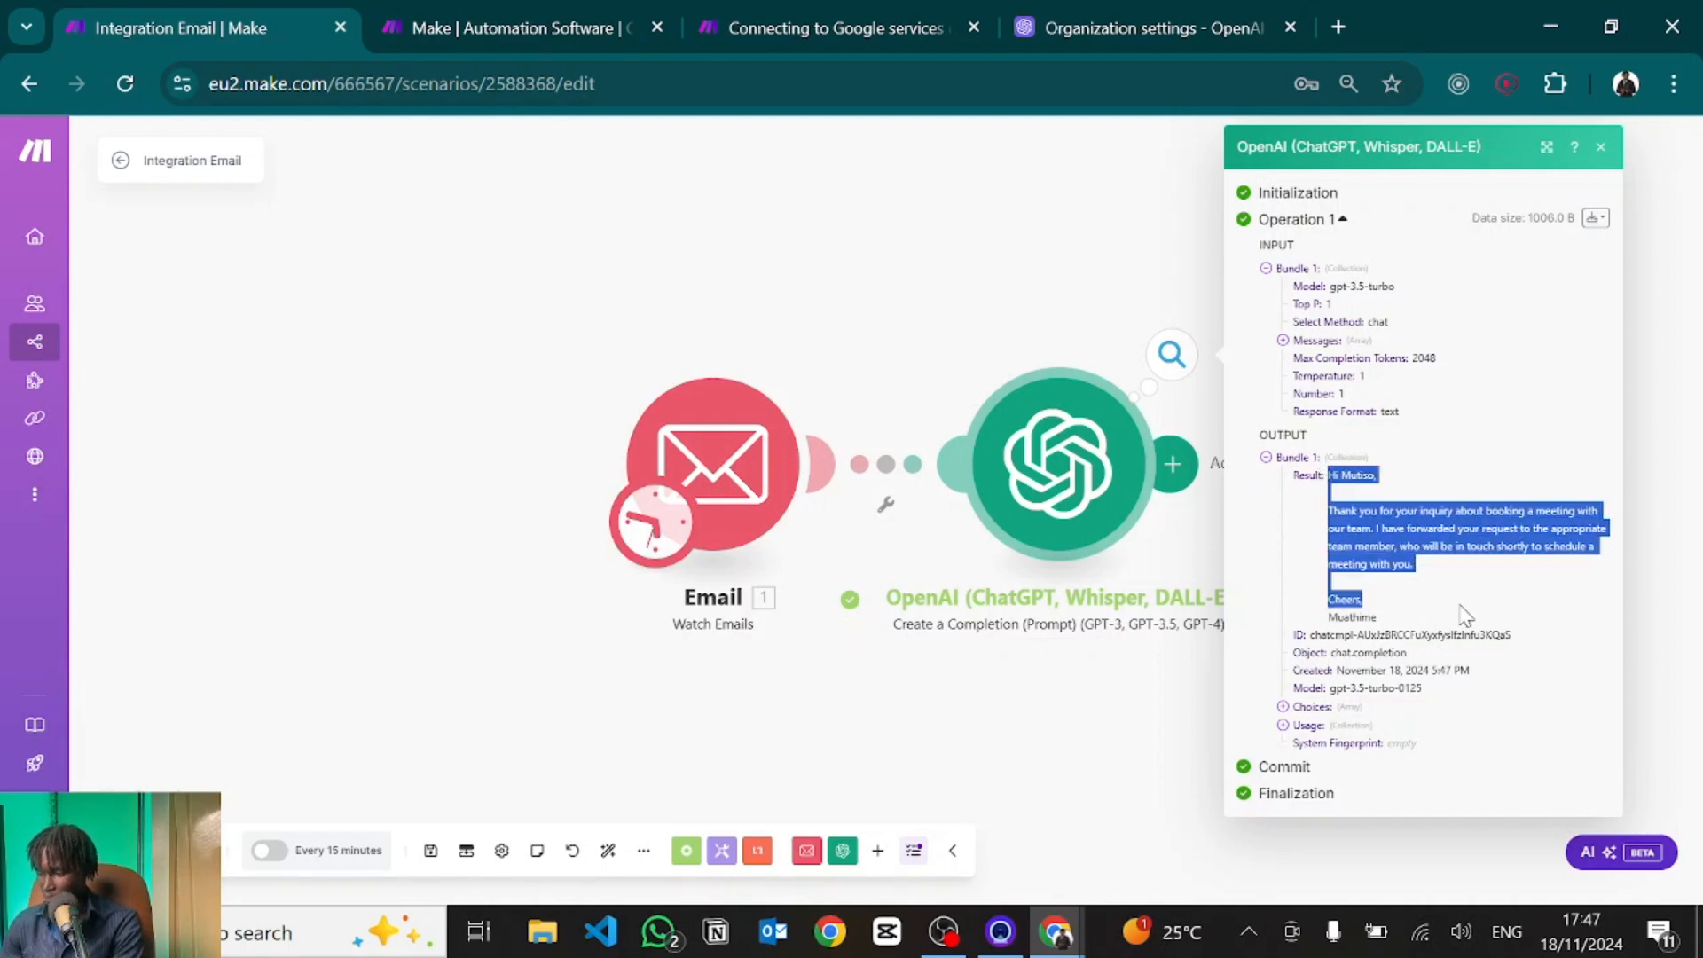
{"action": "left_click", "coordinate": [1466, 612]}
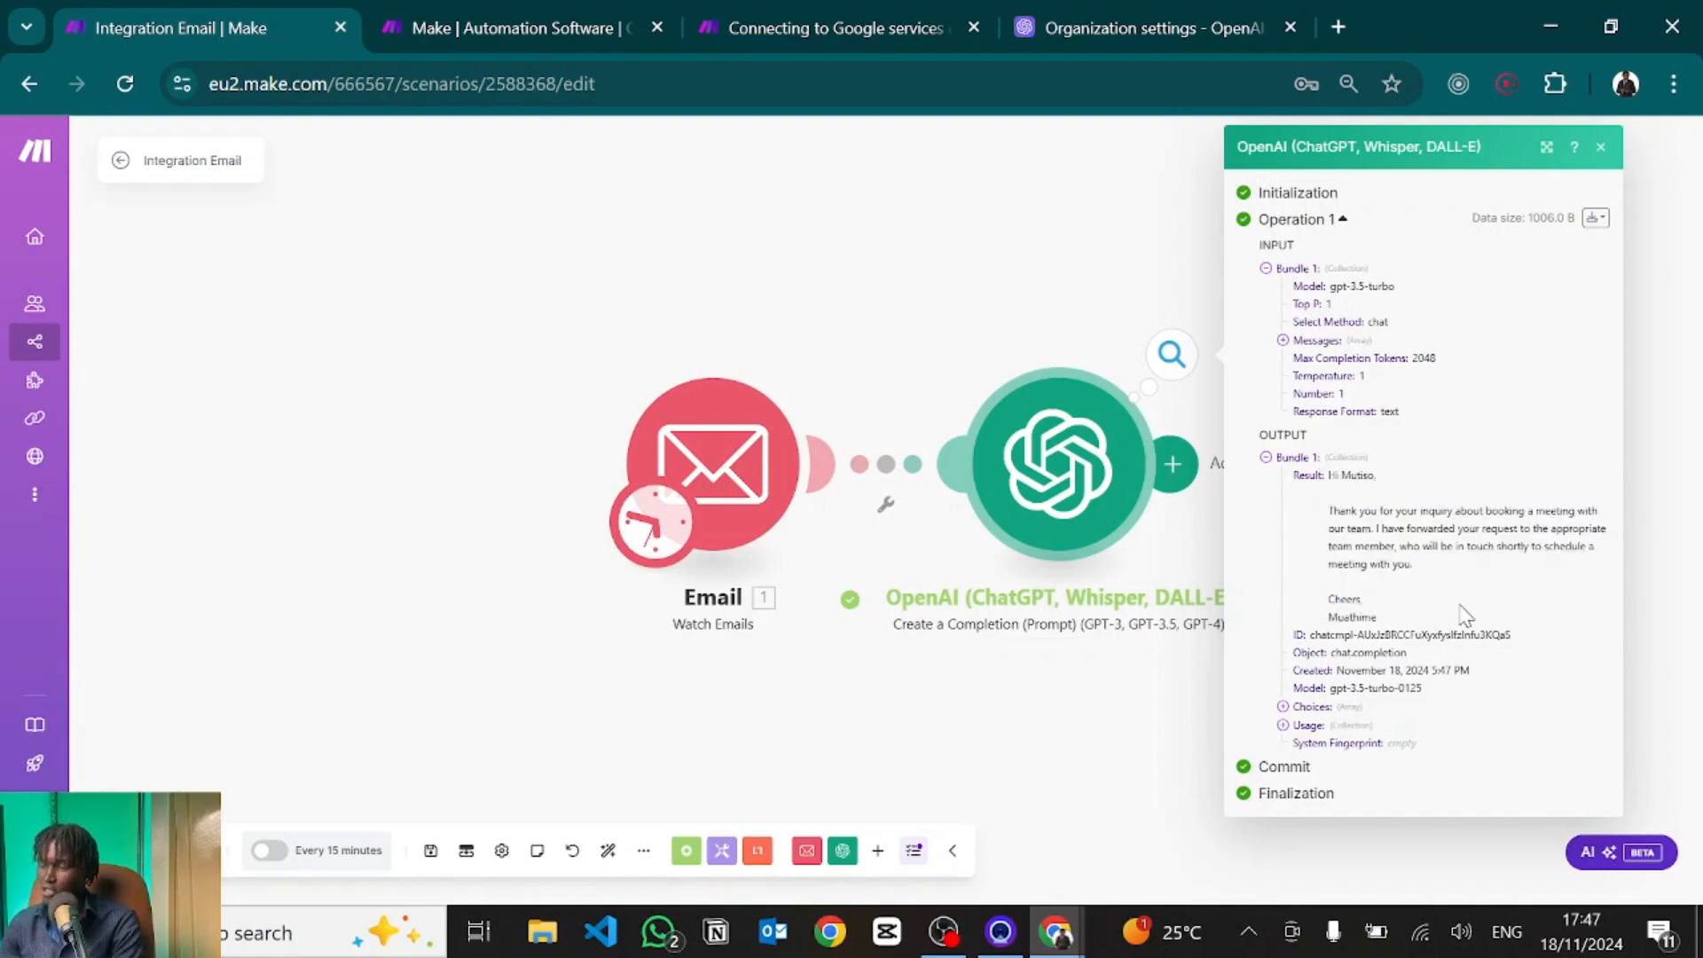
{"action": "left_click", "coordinate": [1599, 148]}
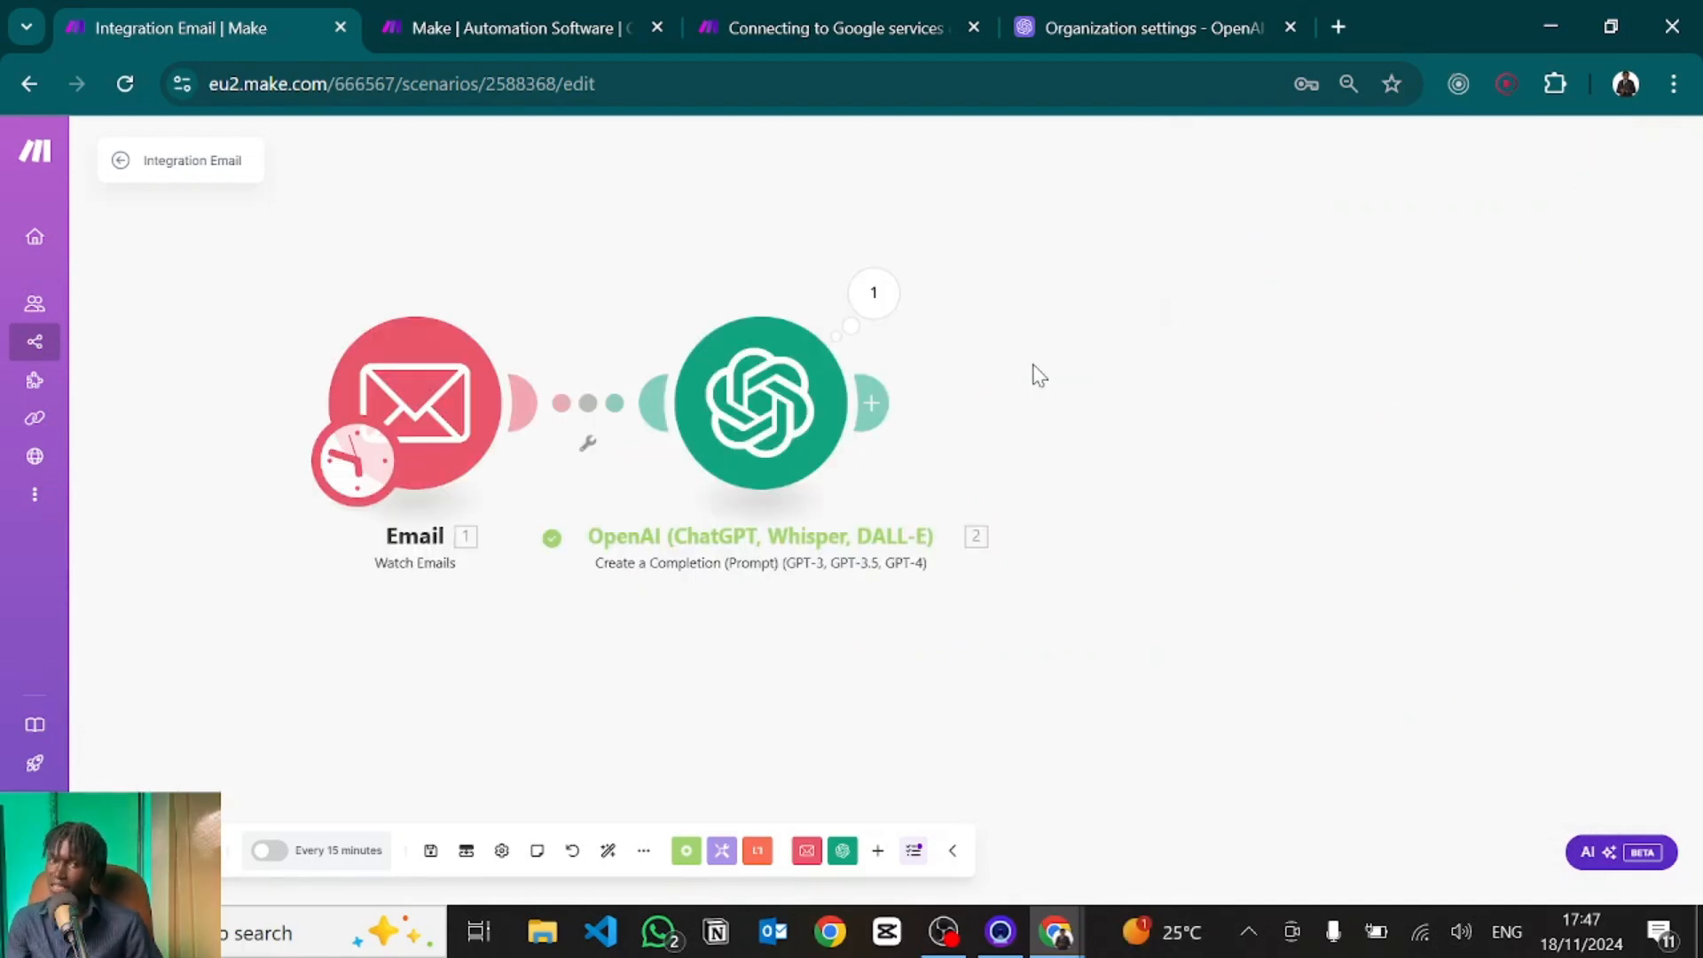
Add an OpenAI Create a Completion module after the first and select the gpt-3.5-turbo model.
{"action": "left_click", "coordinate": [875, 399]}
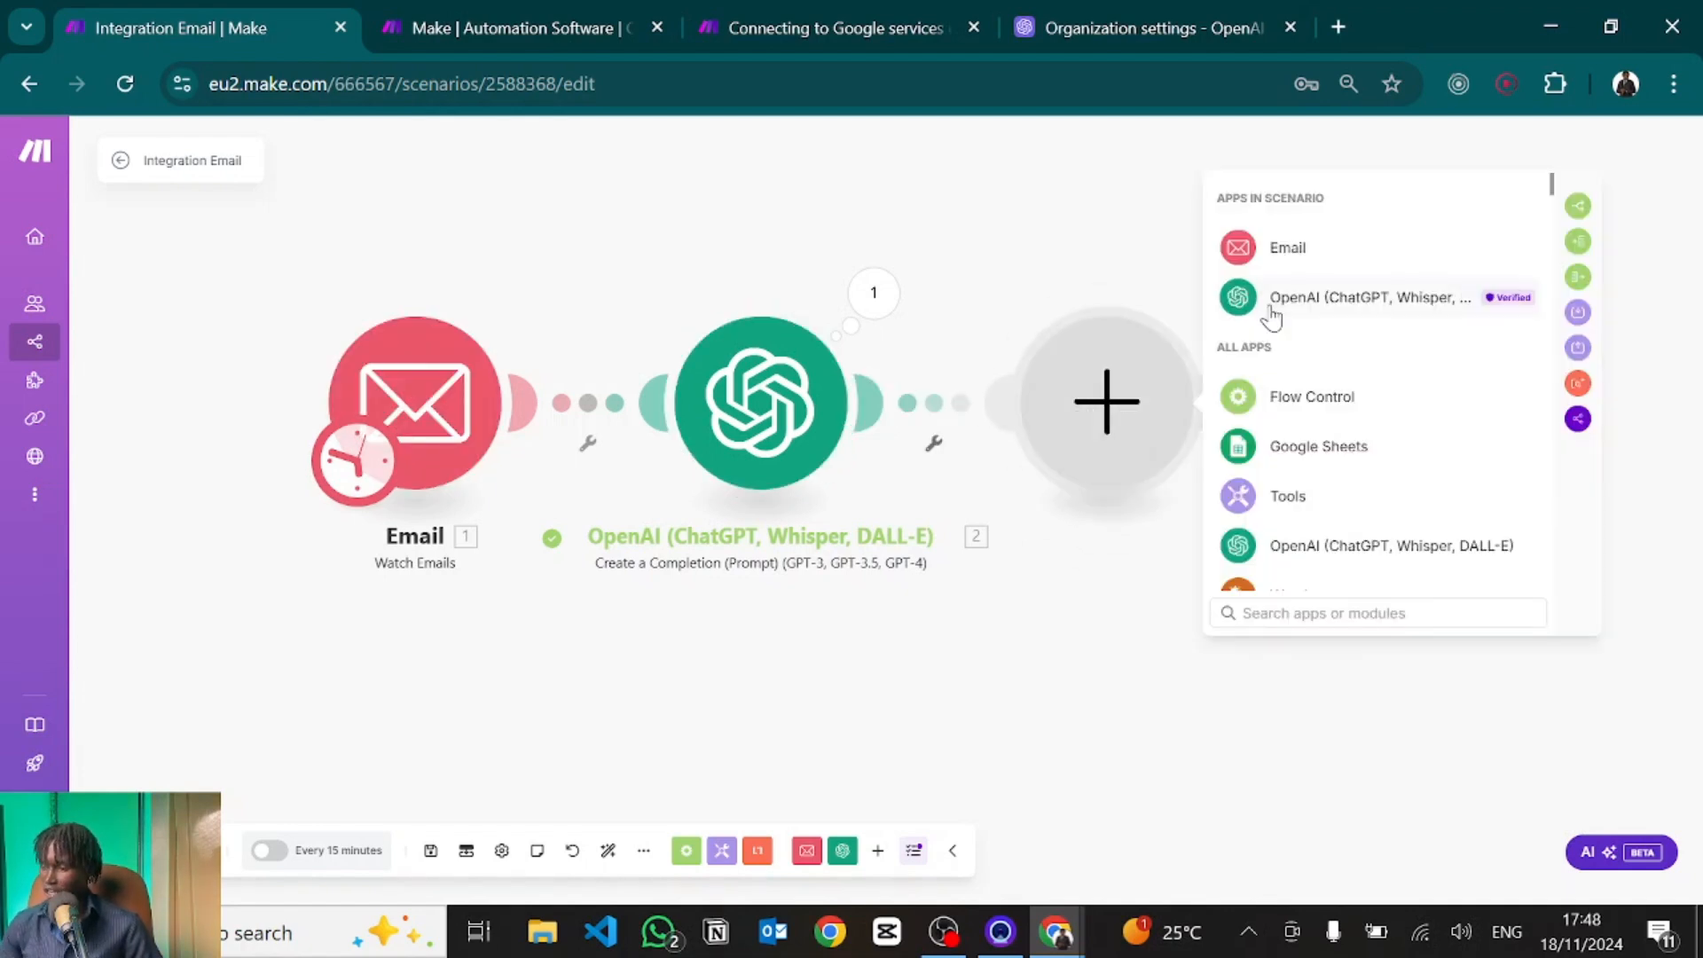
{"action": "left_click", "coordinate": [1274, 302]}
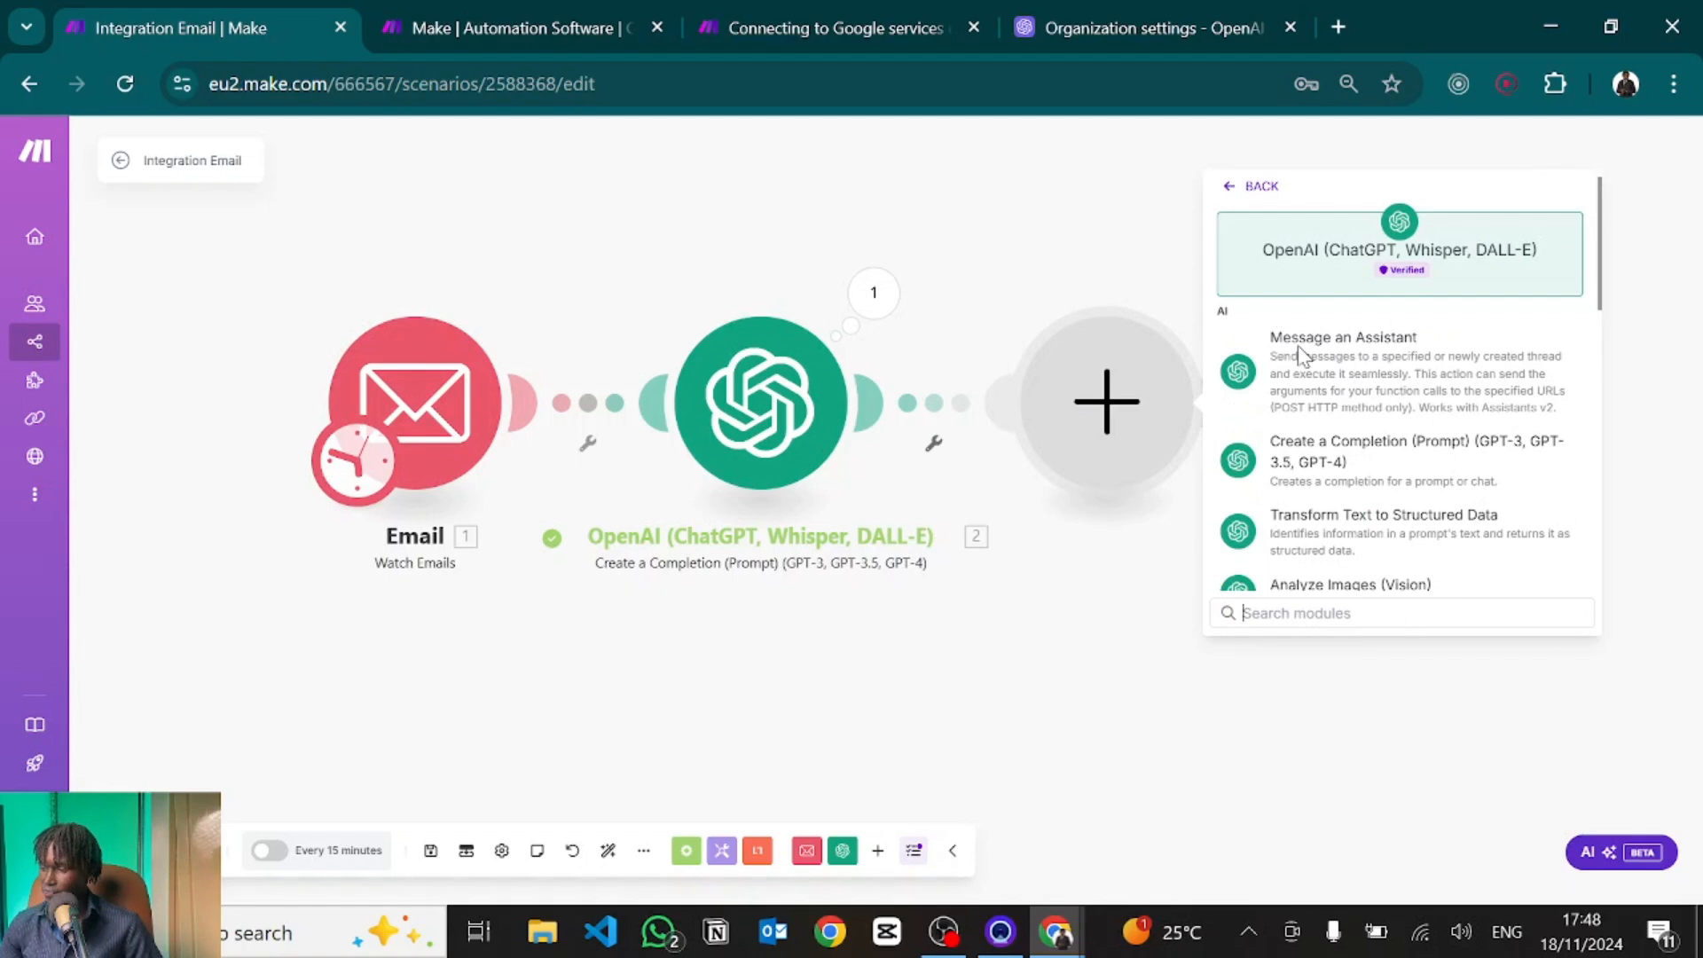
{"action": "left_click", "coordinate": [1321, 452]}
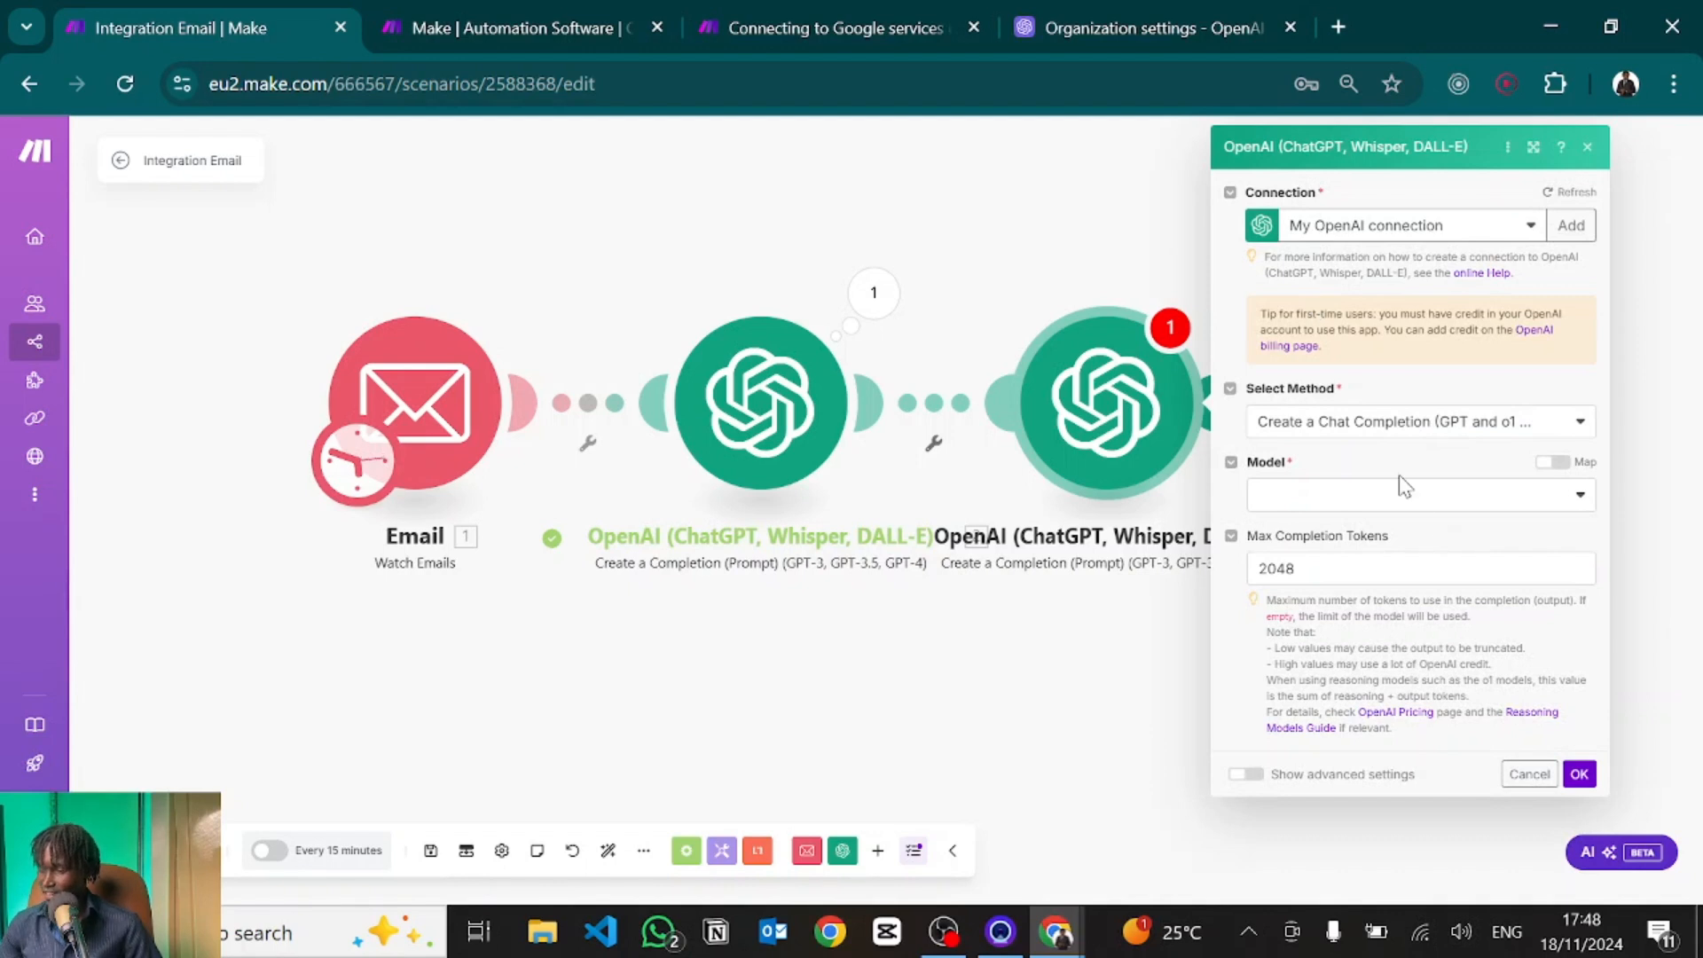
{"action": "left_click", "coordinate": [1303, 499]}
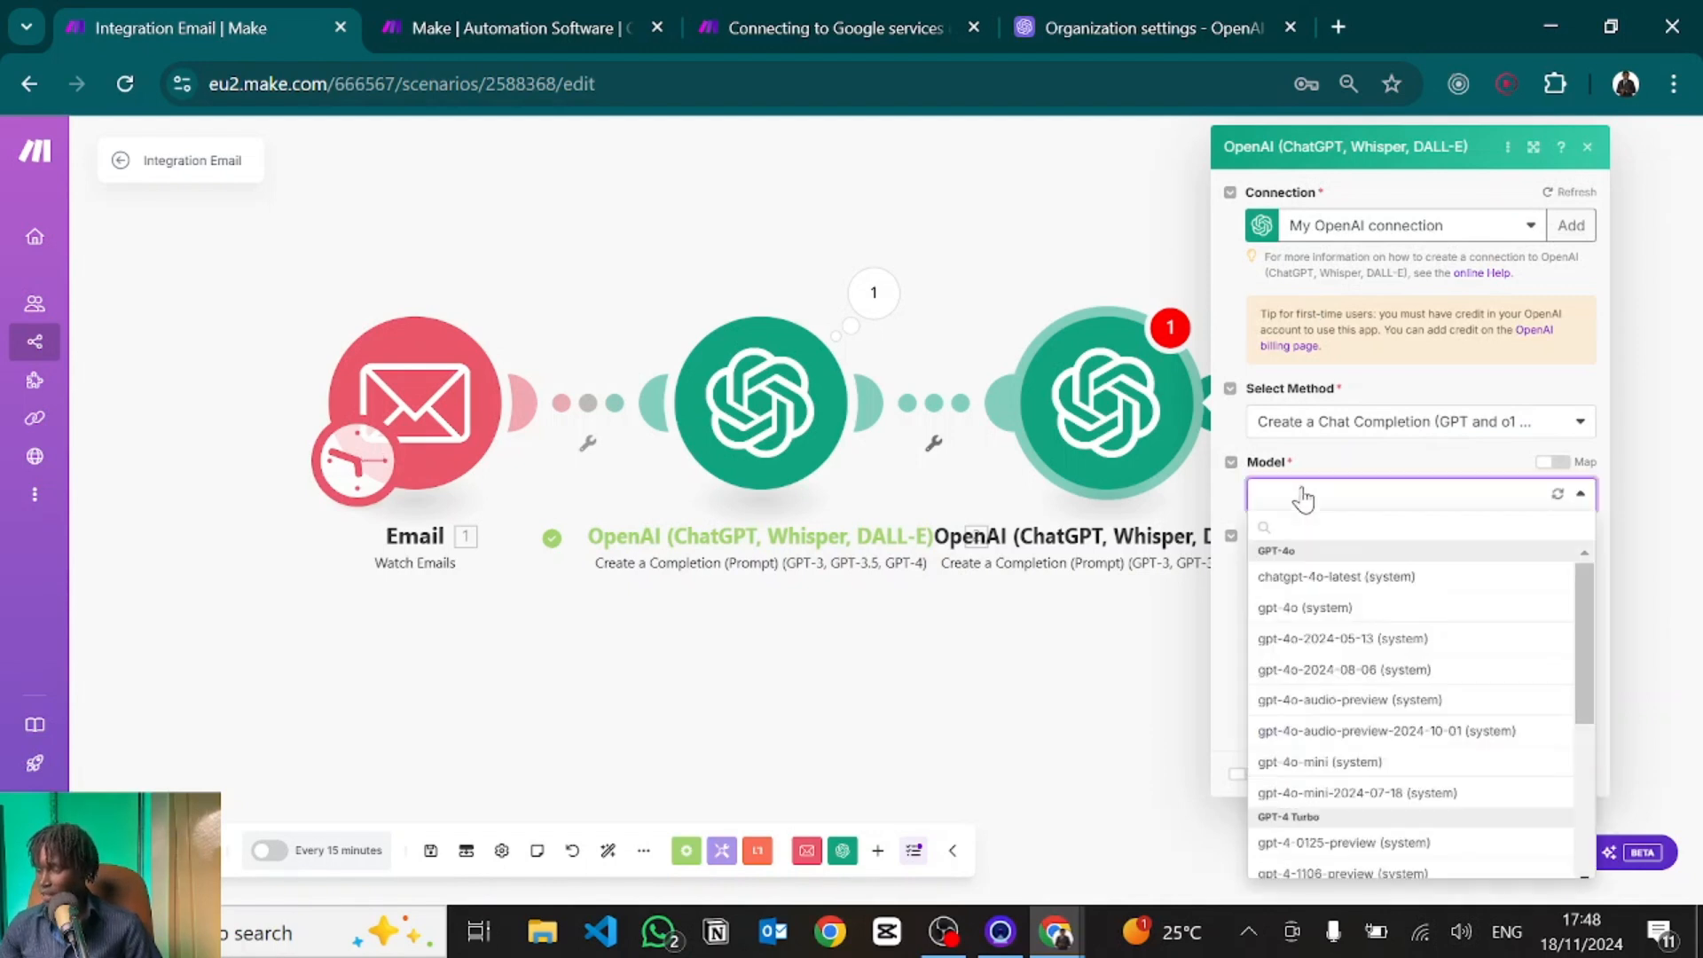
{"action": "scroll", "coordinate": [1282, 790], "scroll_direction": "down", "scroll_amount": 2}
{"action": "scroll", "coordinate": [1282, 792], "scroll_direction": "down", "scroll_amount": 4}
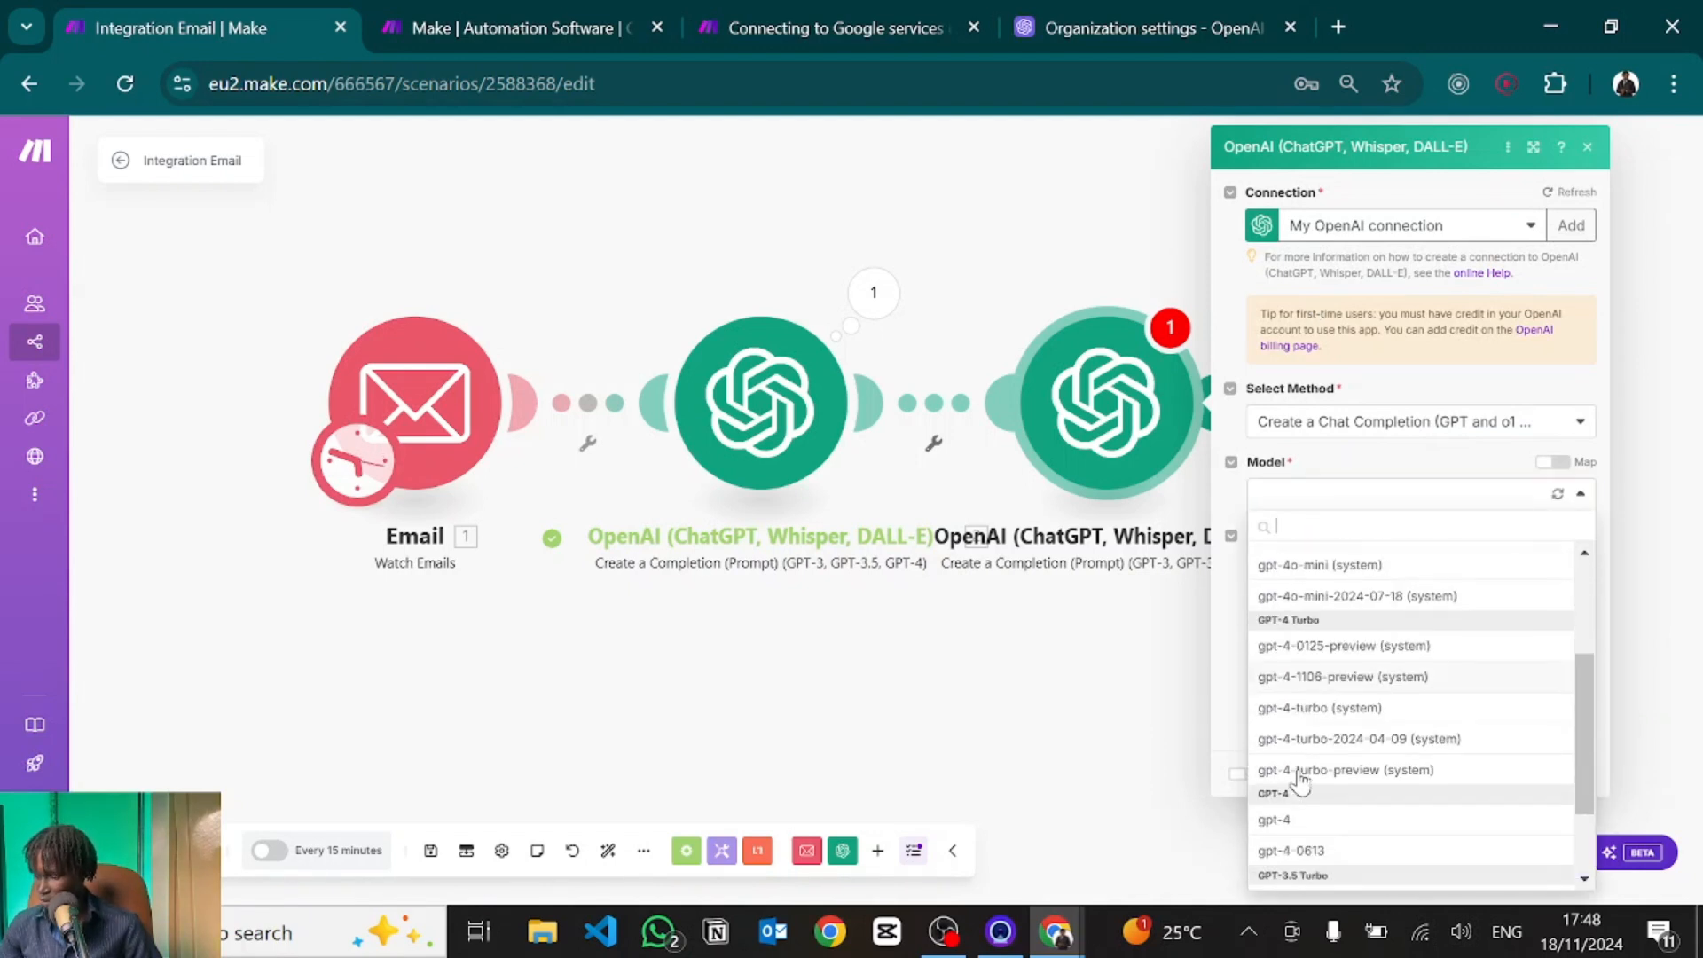
{"action": "left_click", "coordinate": [1291, 781]}
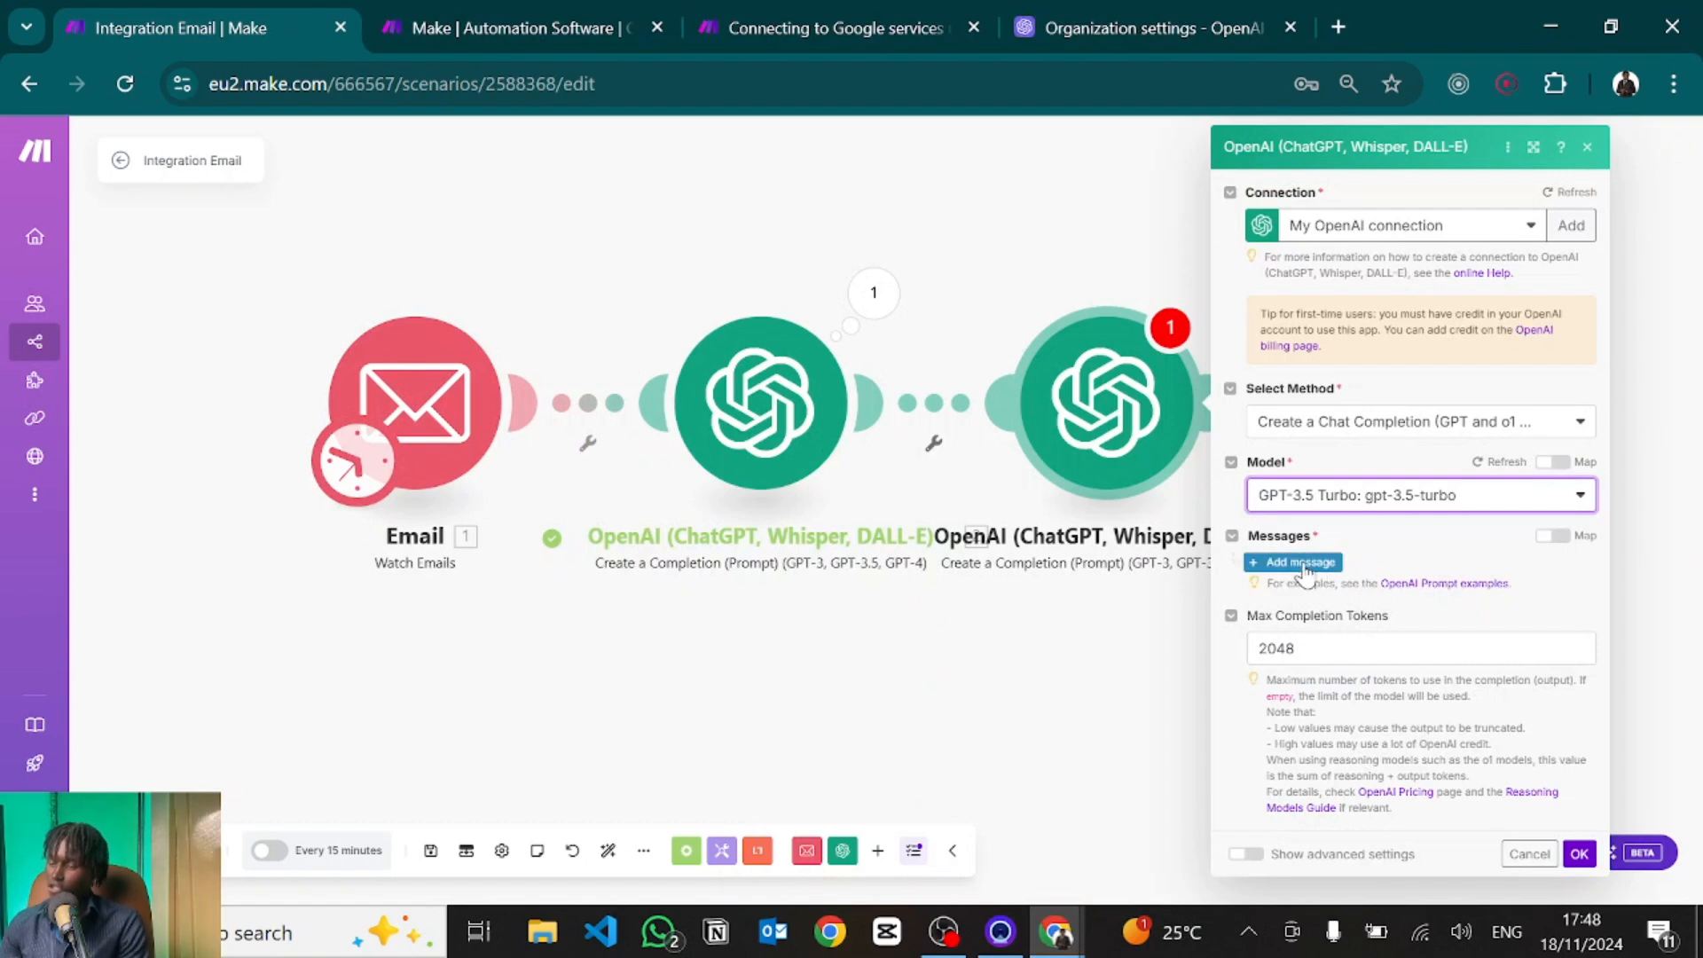
Add a System message describing the assistant as an expert at recognizing email addresses.
{"action": "left_click", "coordinate": [1300, 562]}
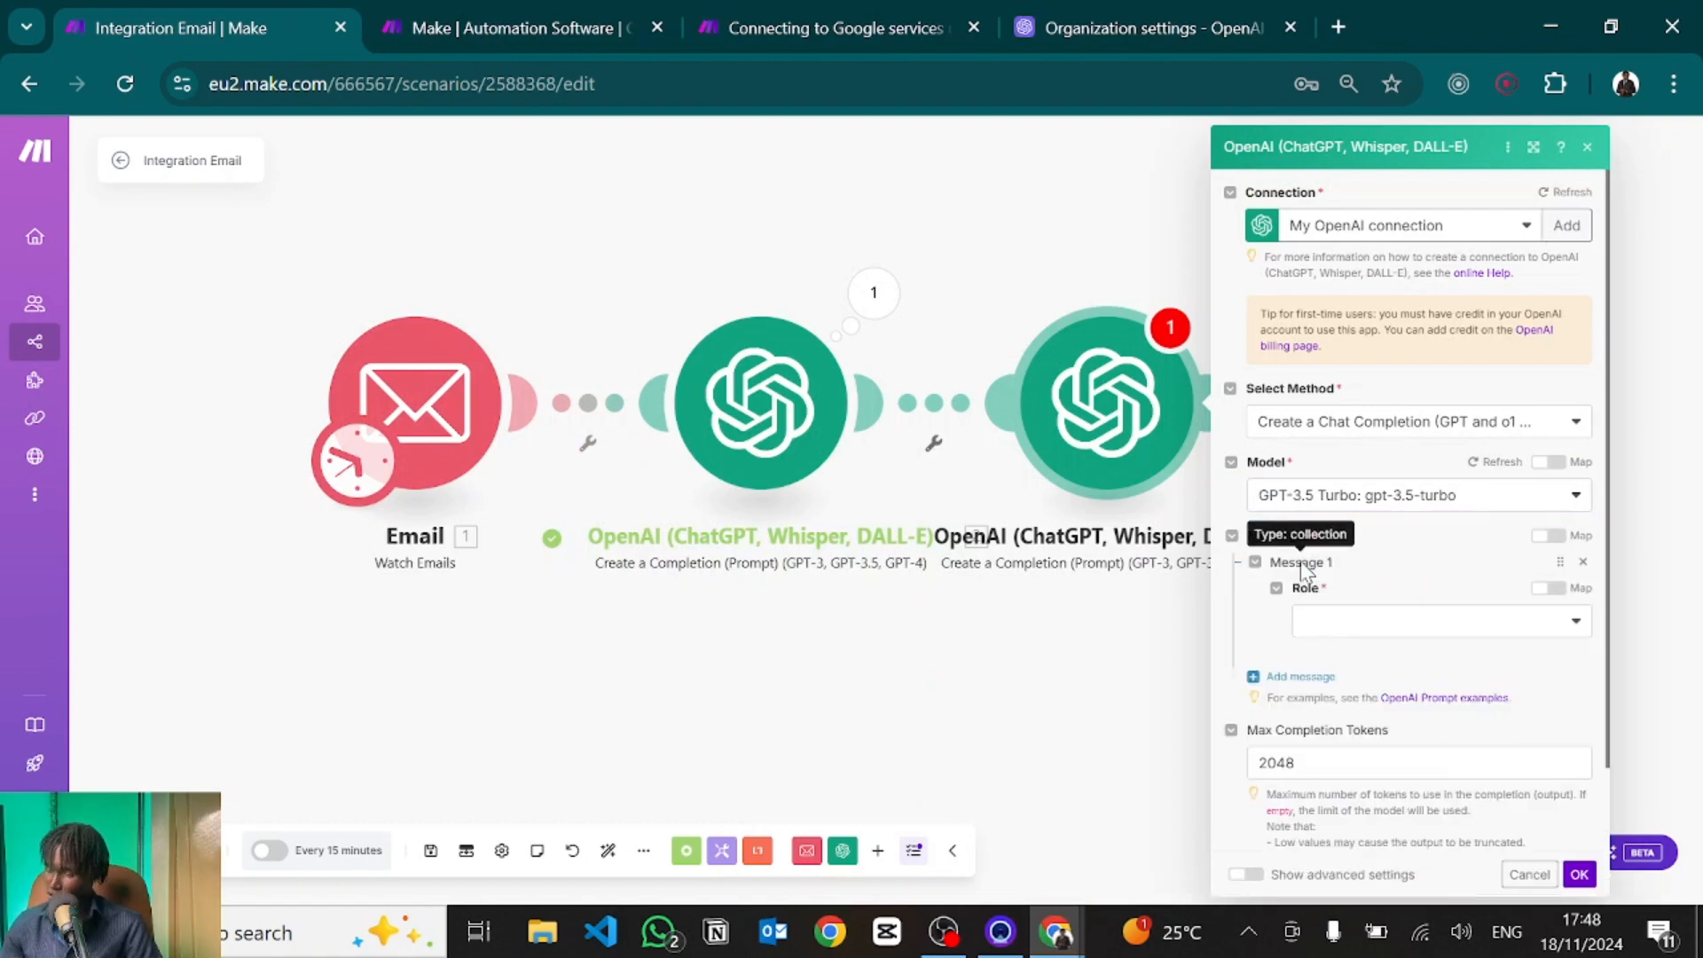
{"action": "left_click", "coordinate": [1344, 618]}
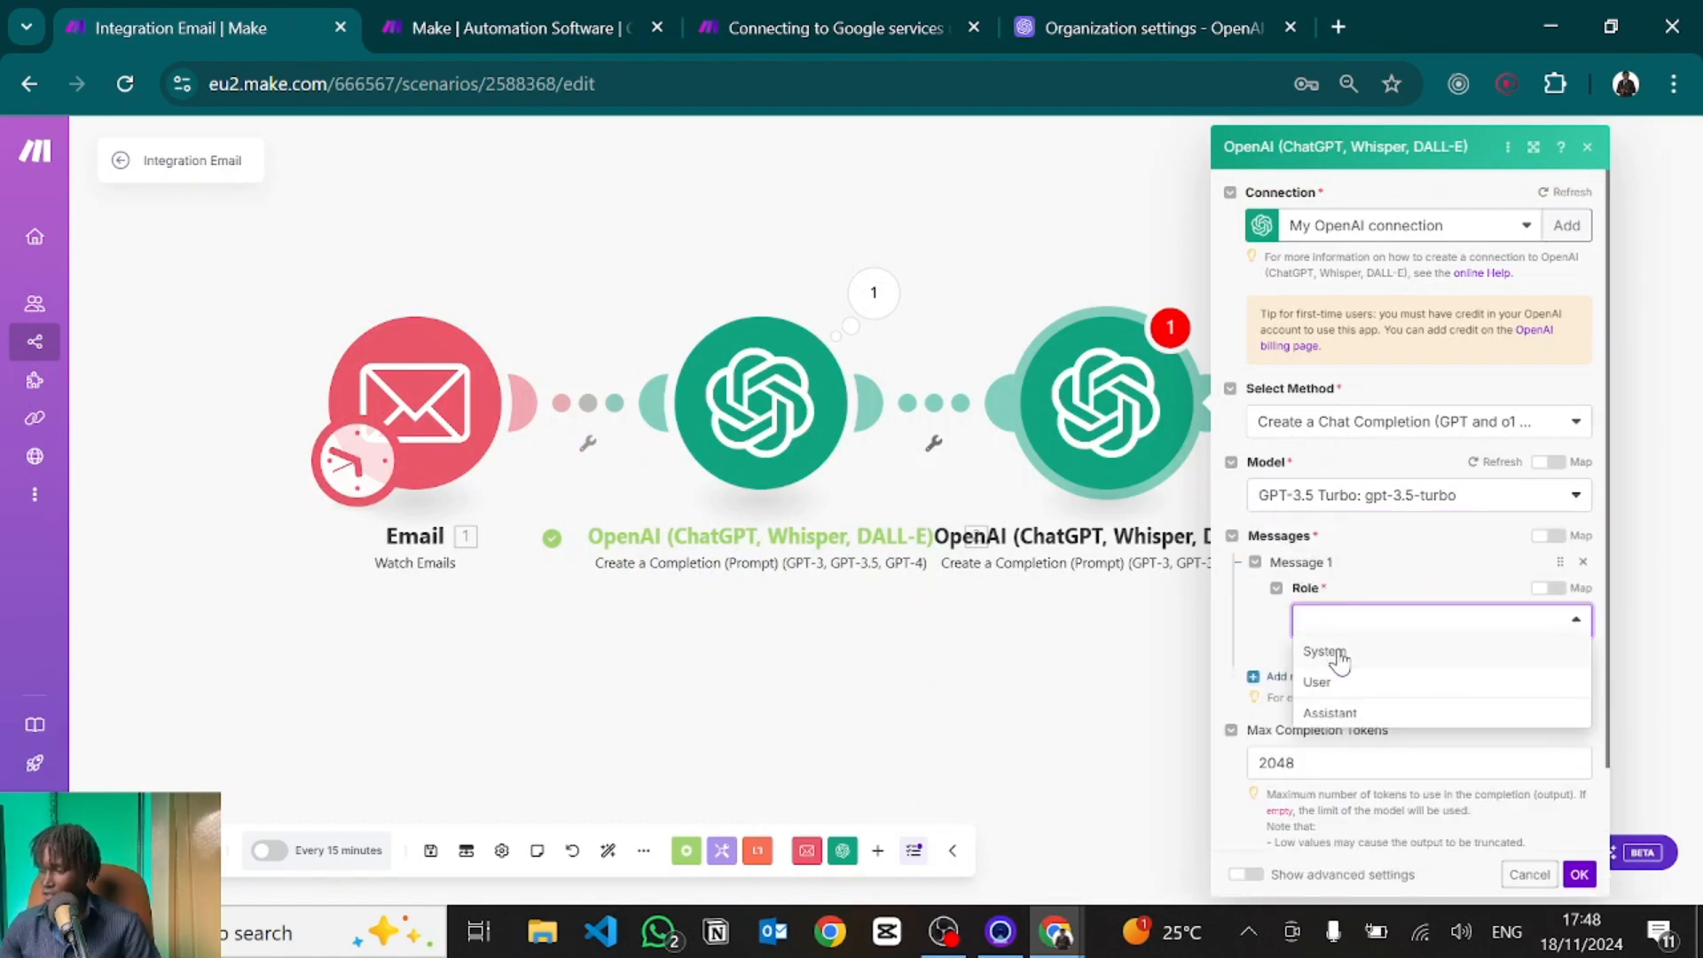
{"action": "left_click", "coordinate": [1340, 654]}
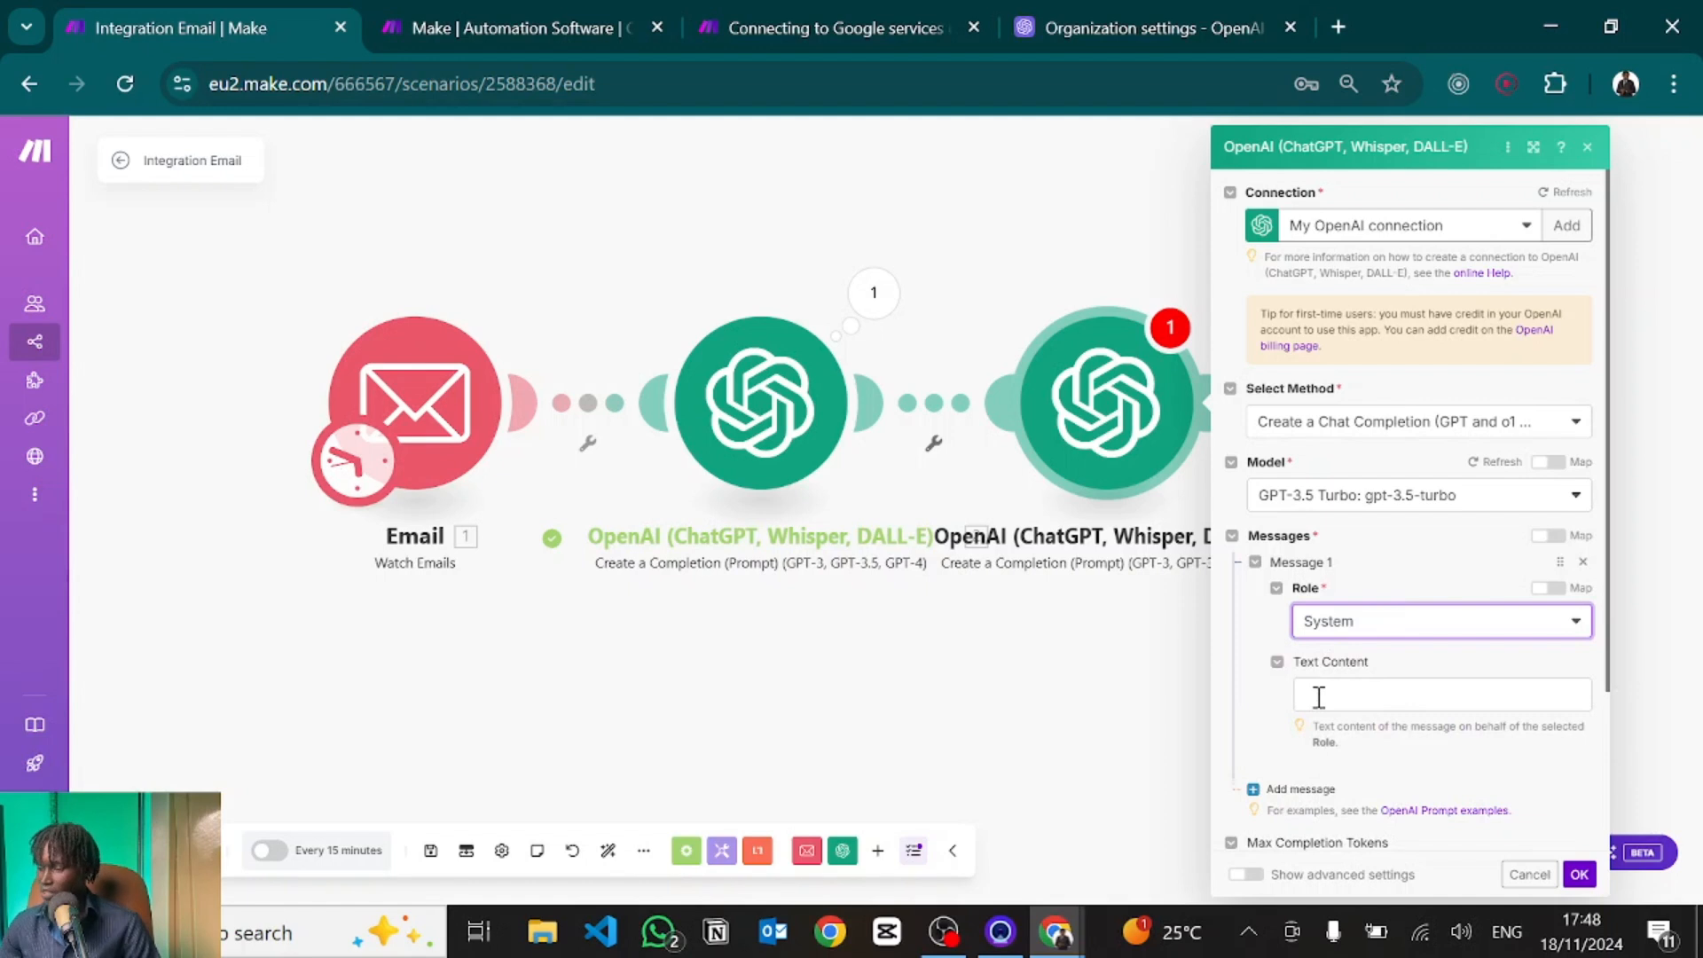
{"action": "left_click", "coordinate": [1319, 697]}
{"action": "type", "text": "You're an intelligent assistant that has mastered how email addresses look like."}
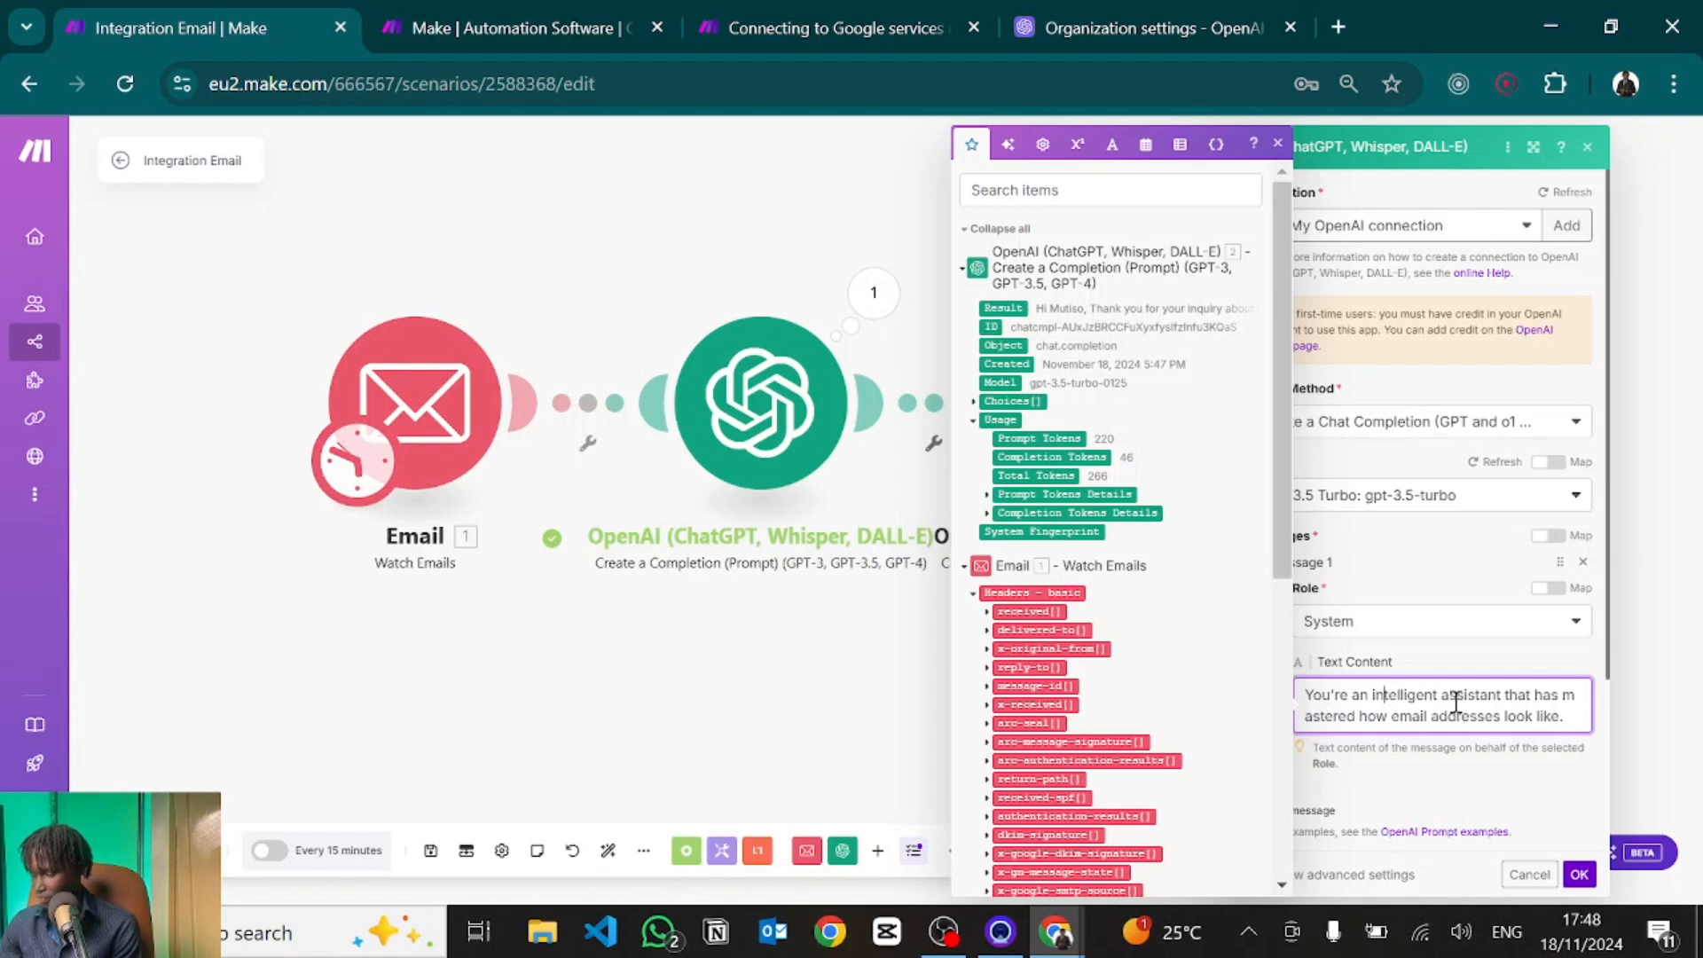
{"action": "left_click", "coordinate": [1355, 647]}
{"action": "scroll", "coordinate": [1355, 648], "scroll_direction": "down", "scroll_amount": 2}
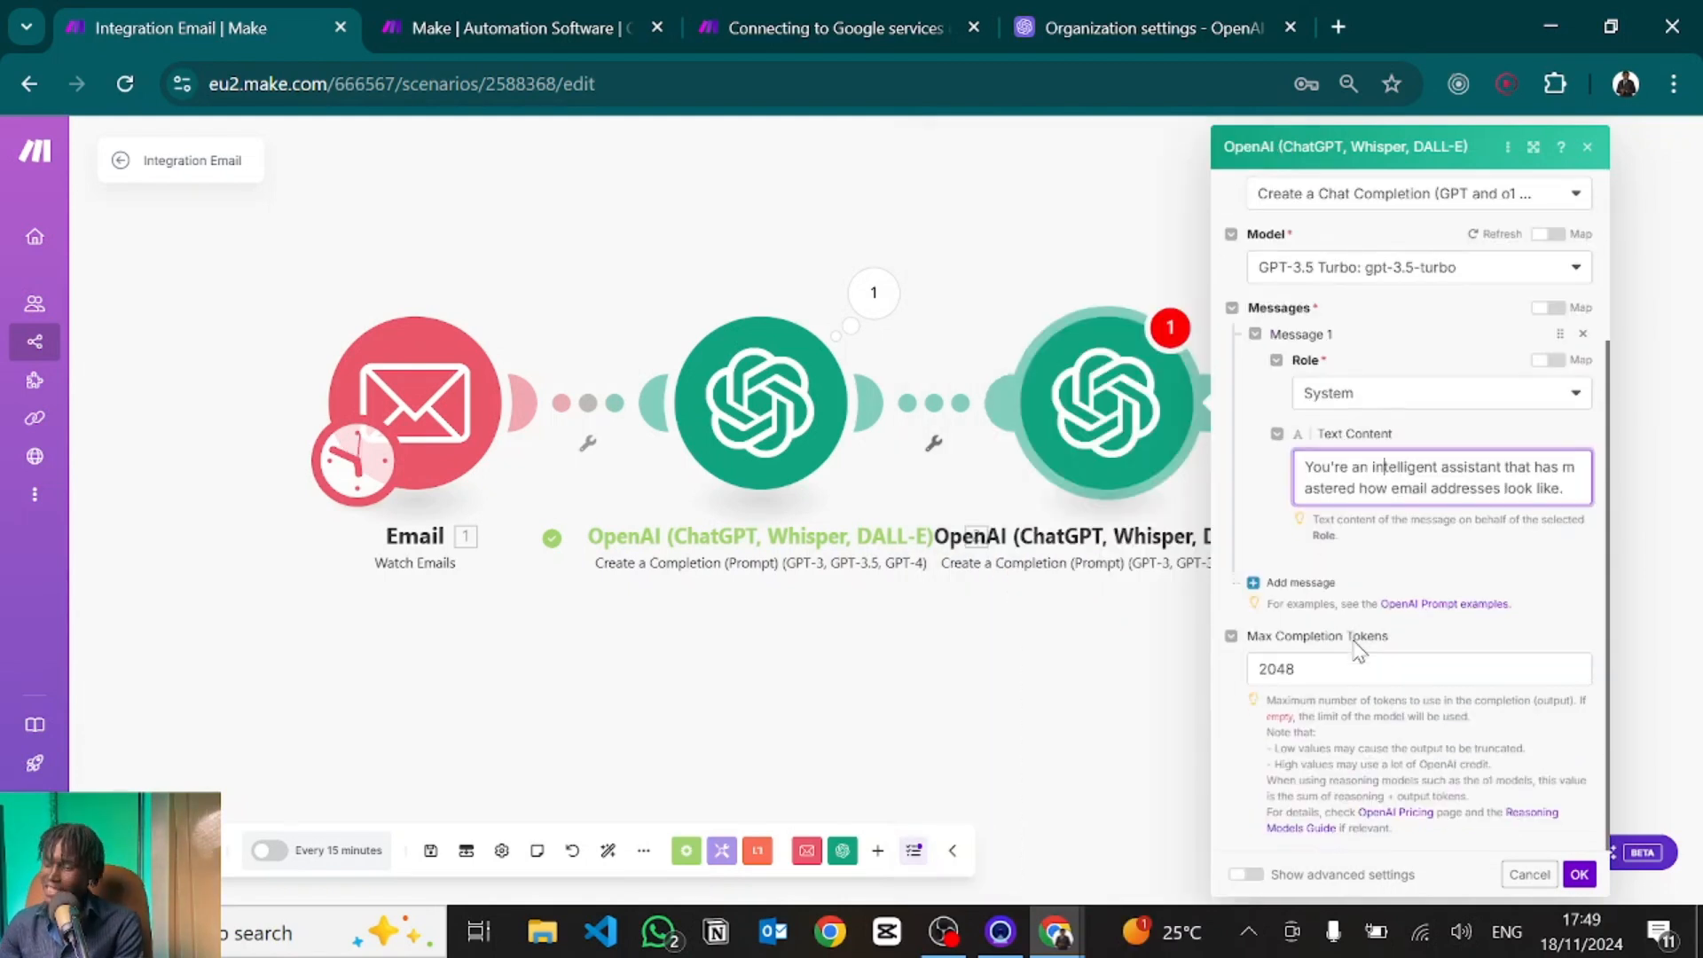
Add a User message asking to extract only the customer's email address from the email body.
{"action": "left_click", "coordinate": [1312, 585]}
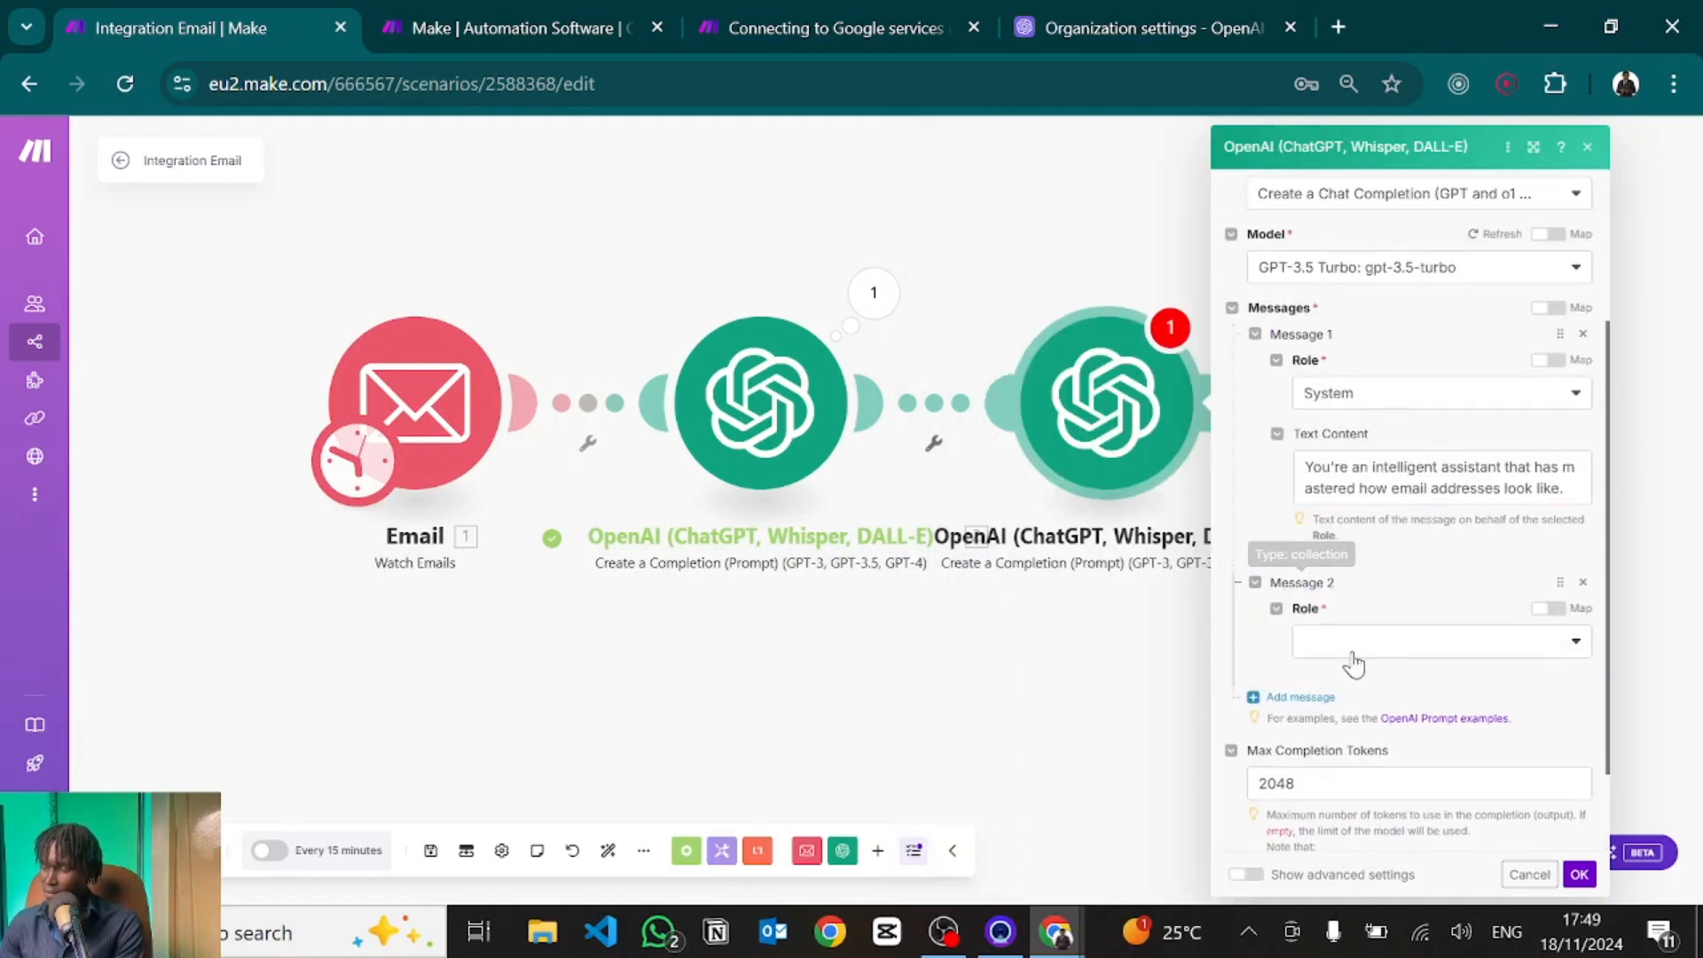
{"action": "scroll", "coordinate": [1350, 658], "scroll_direction": "down", "scroll_amount": 1}
{"action": "left_click", "coordinate": [1332, 532]}
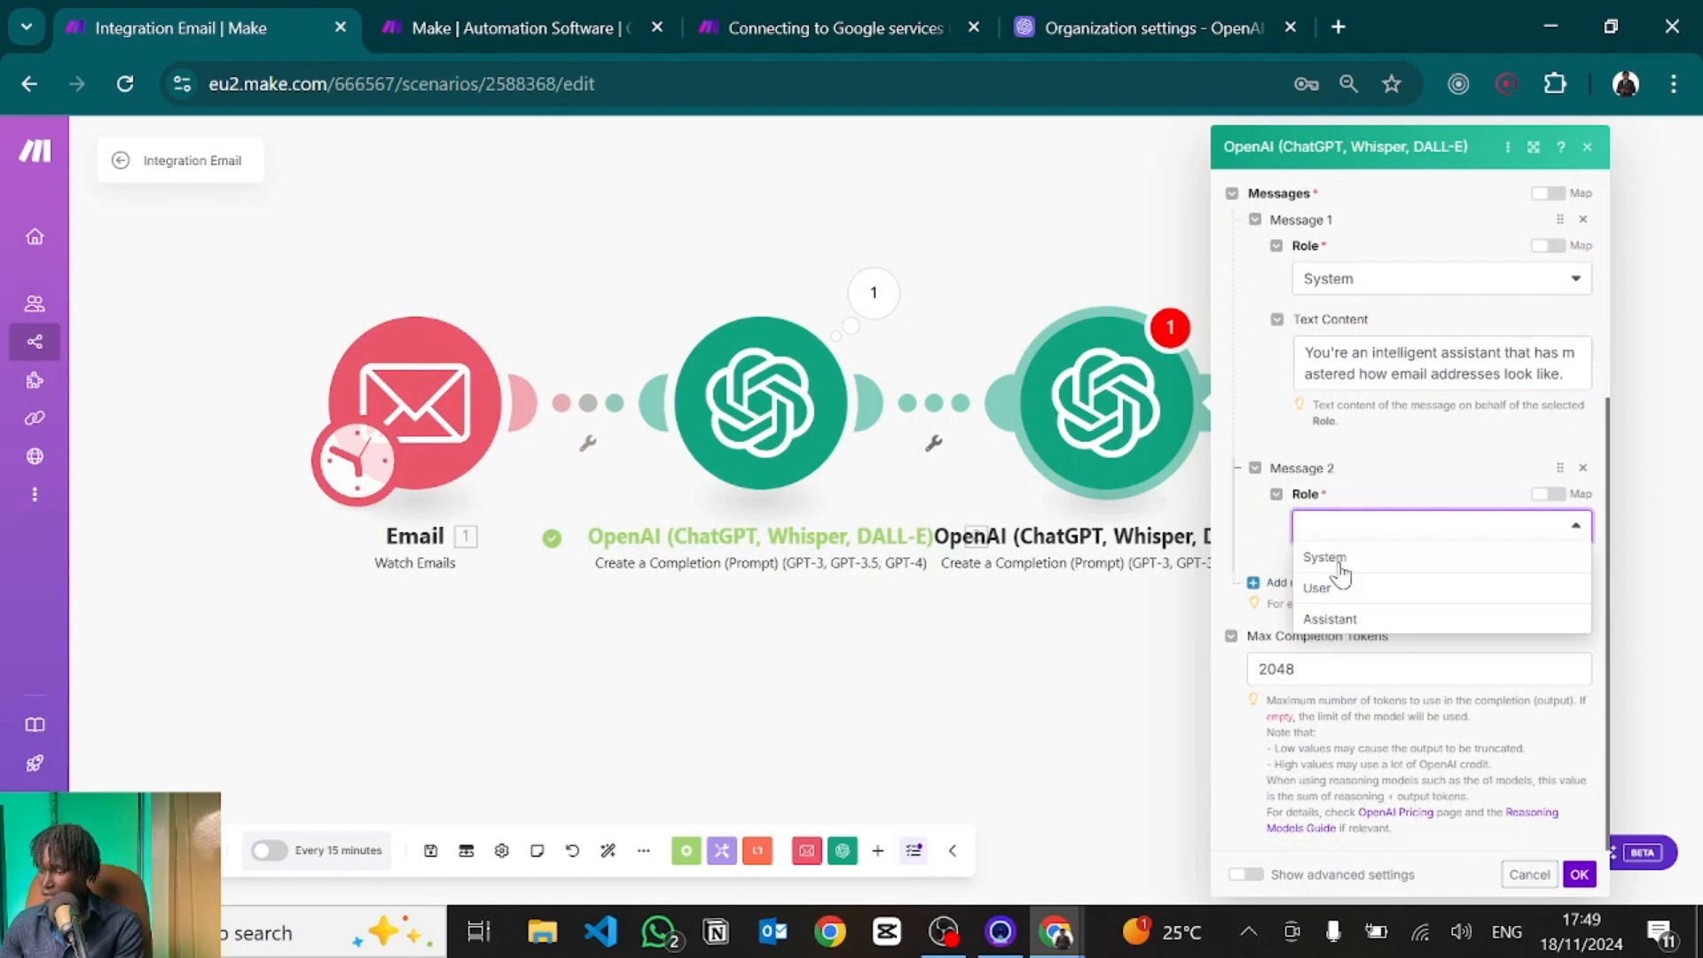
{"action": "left_click", "coordinate": [1313, 587]}
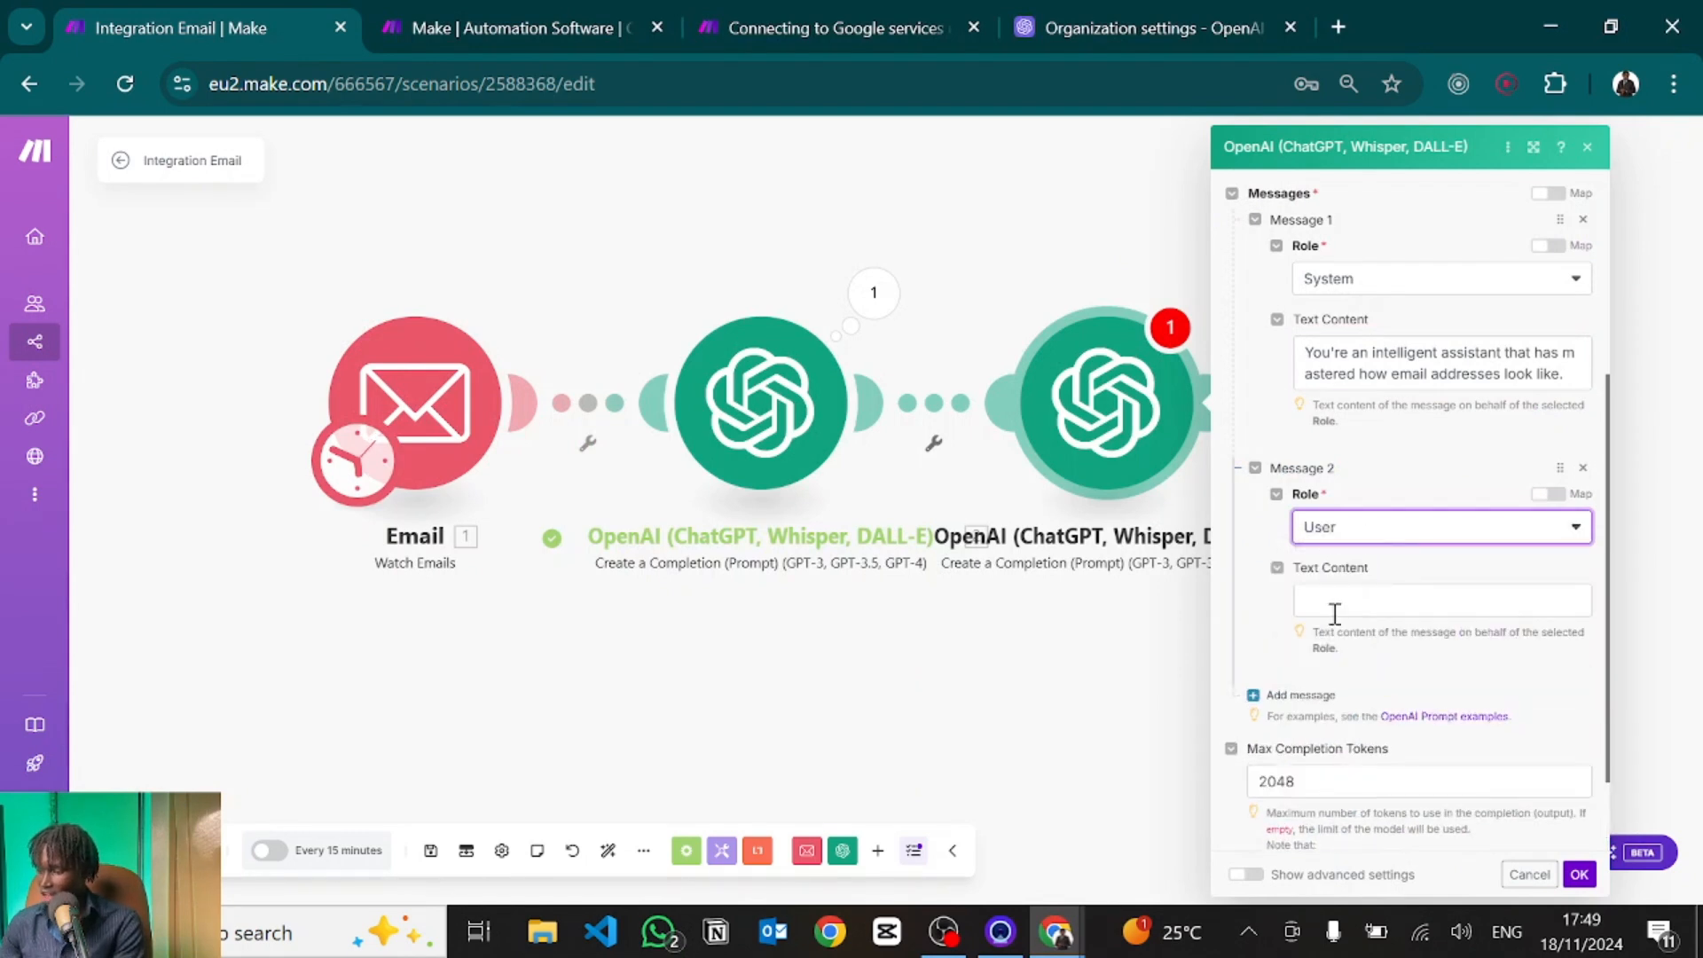
{"action": "left_click", "coordinate": [1335, 601]}
{"action": "key", "text": "ctrl+v"}
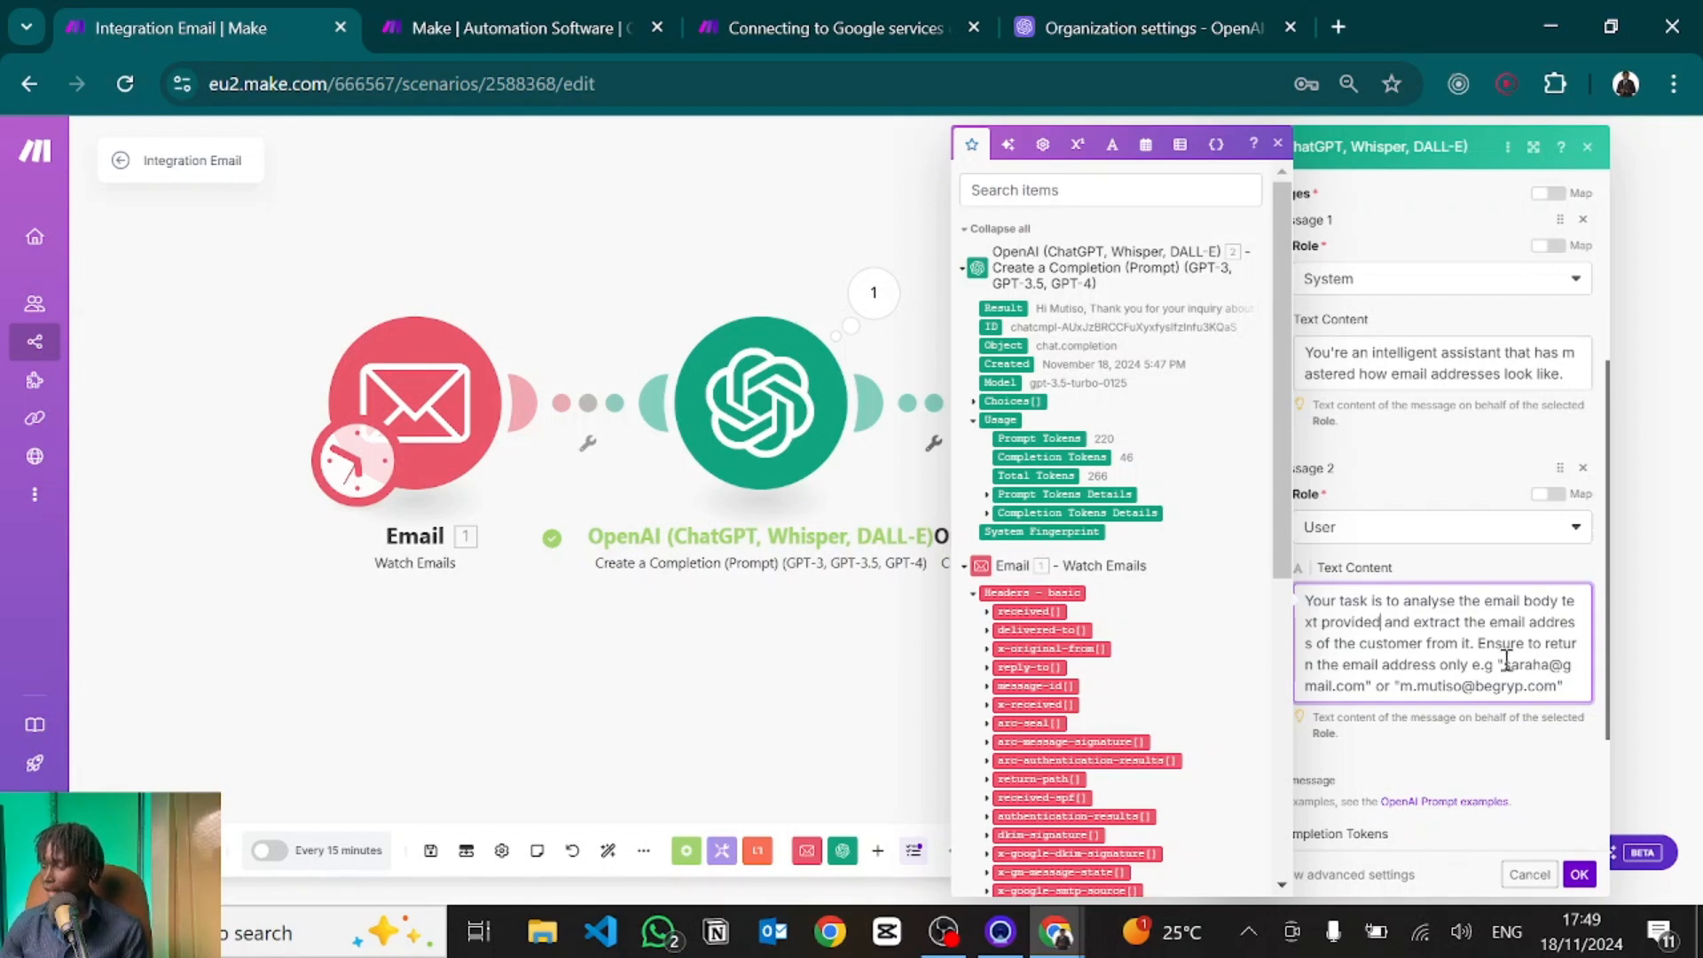
{"action": "scroll", "coordinate": [1508, 656], "scroll_direction": "down", "scroll_amount": 2}
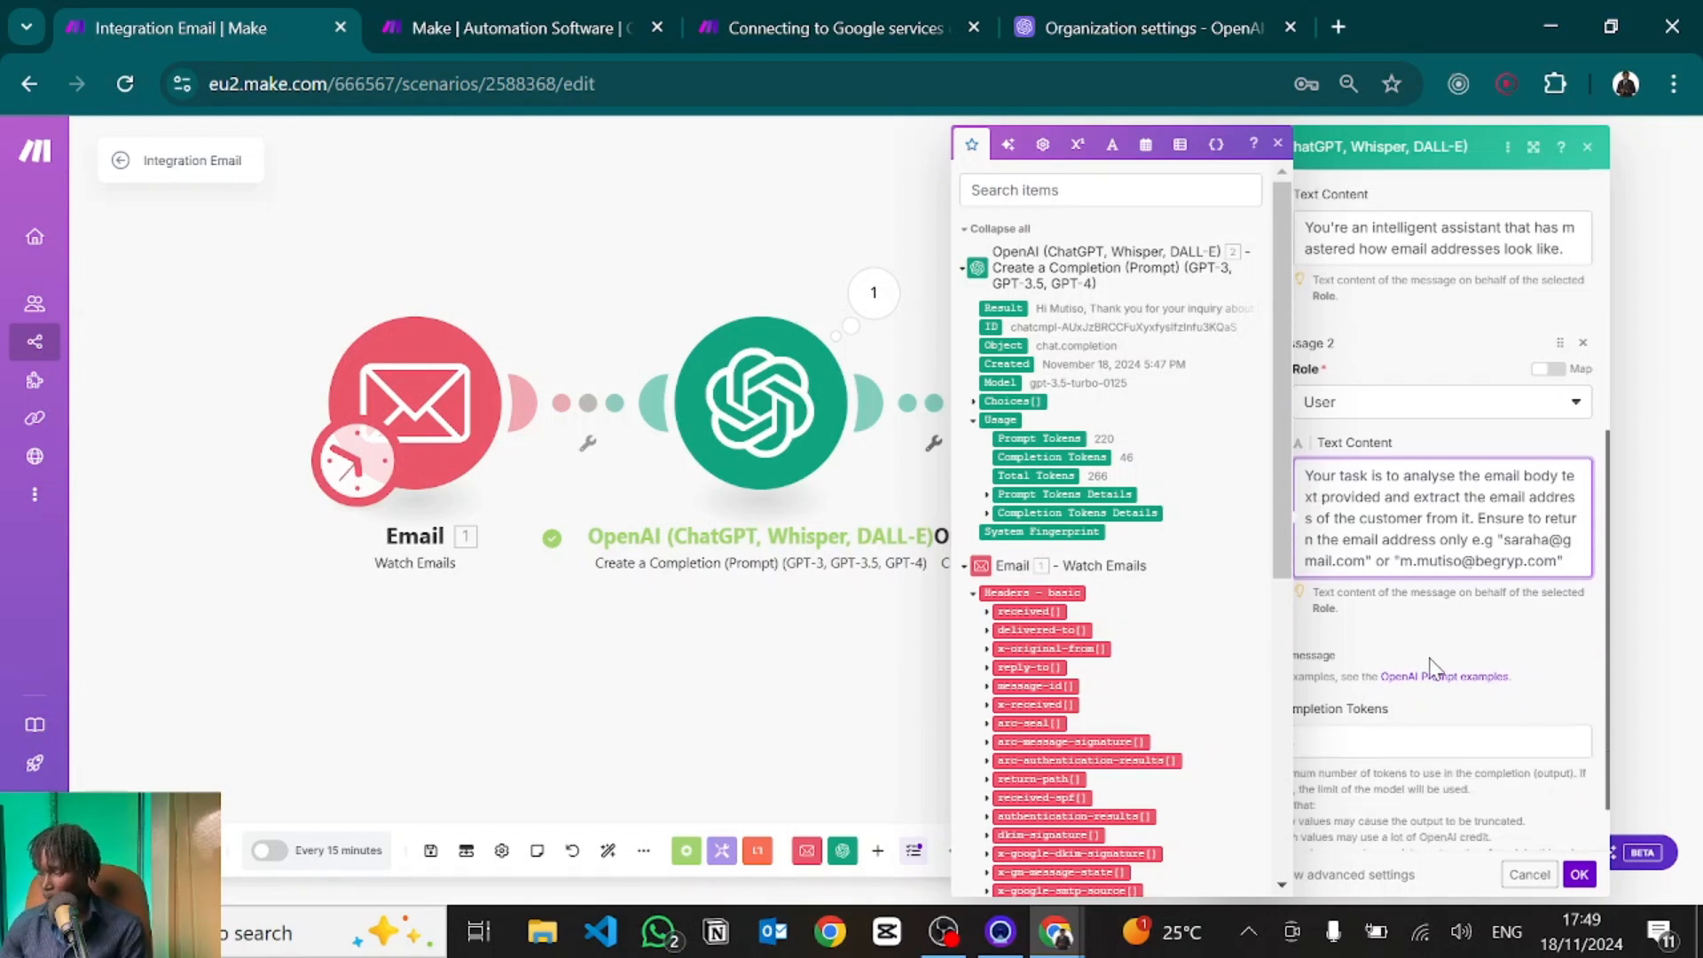
{"action": "left_click", "coordinate": [1406, 654]}
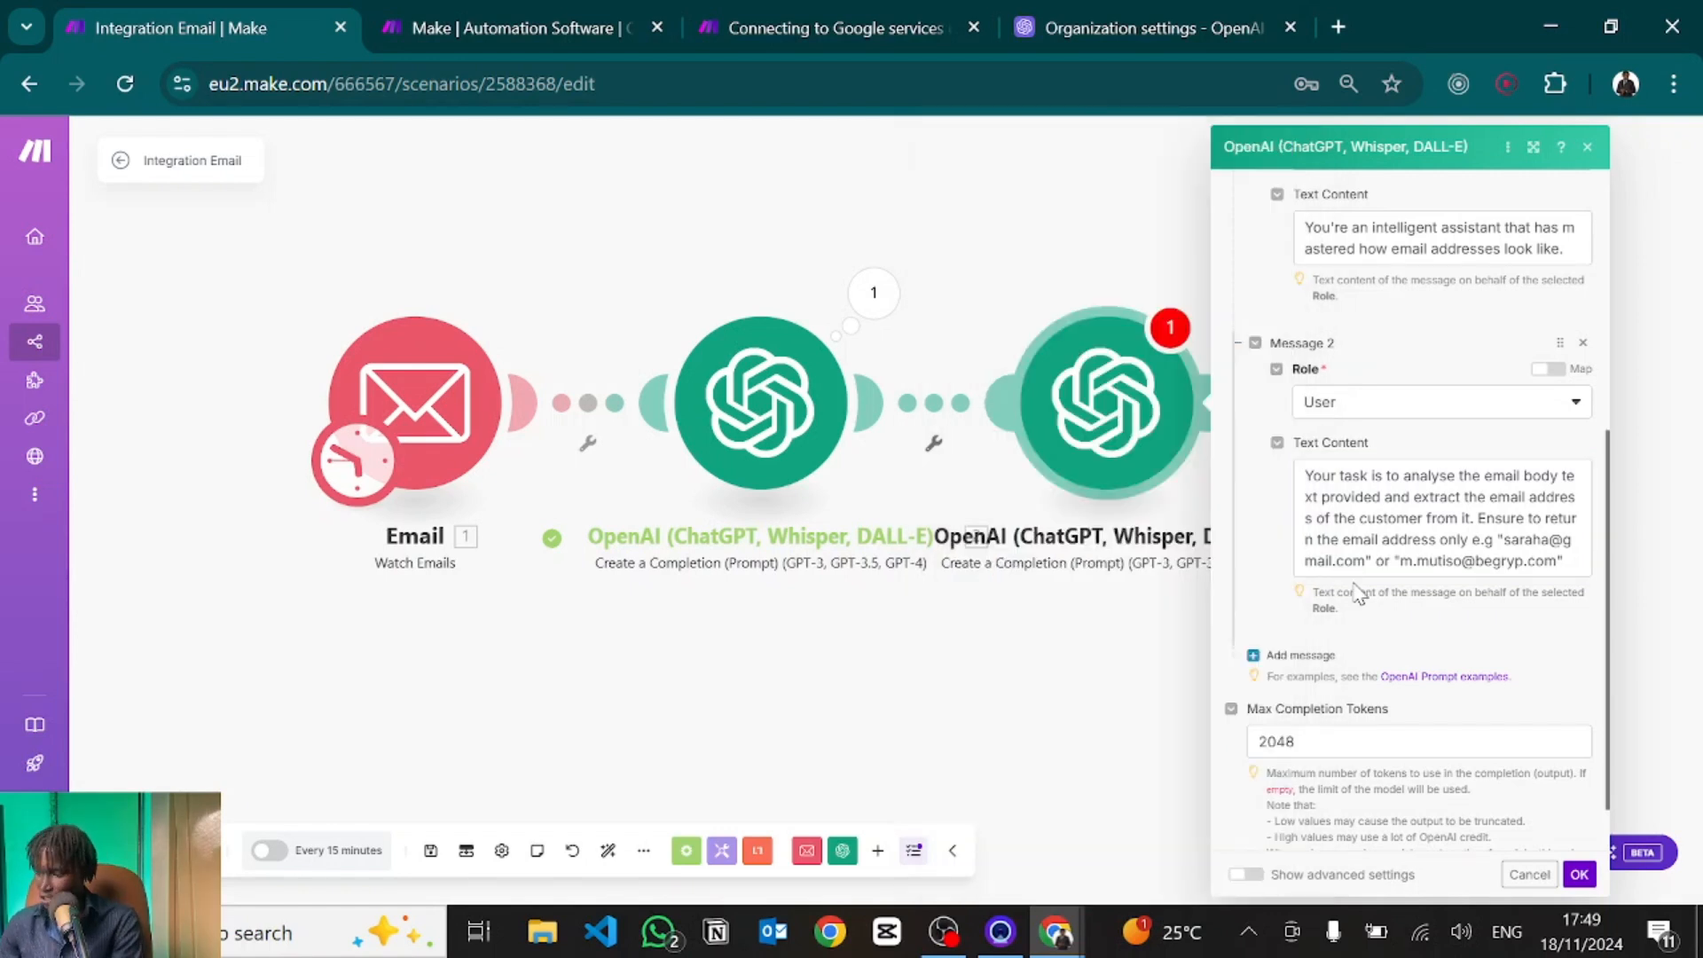
{"action": "scroll", "coordinate": [1359, 592], "scroll_direction": "down", "scroll_amount": 1}
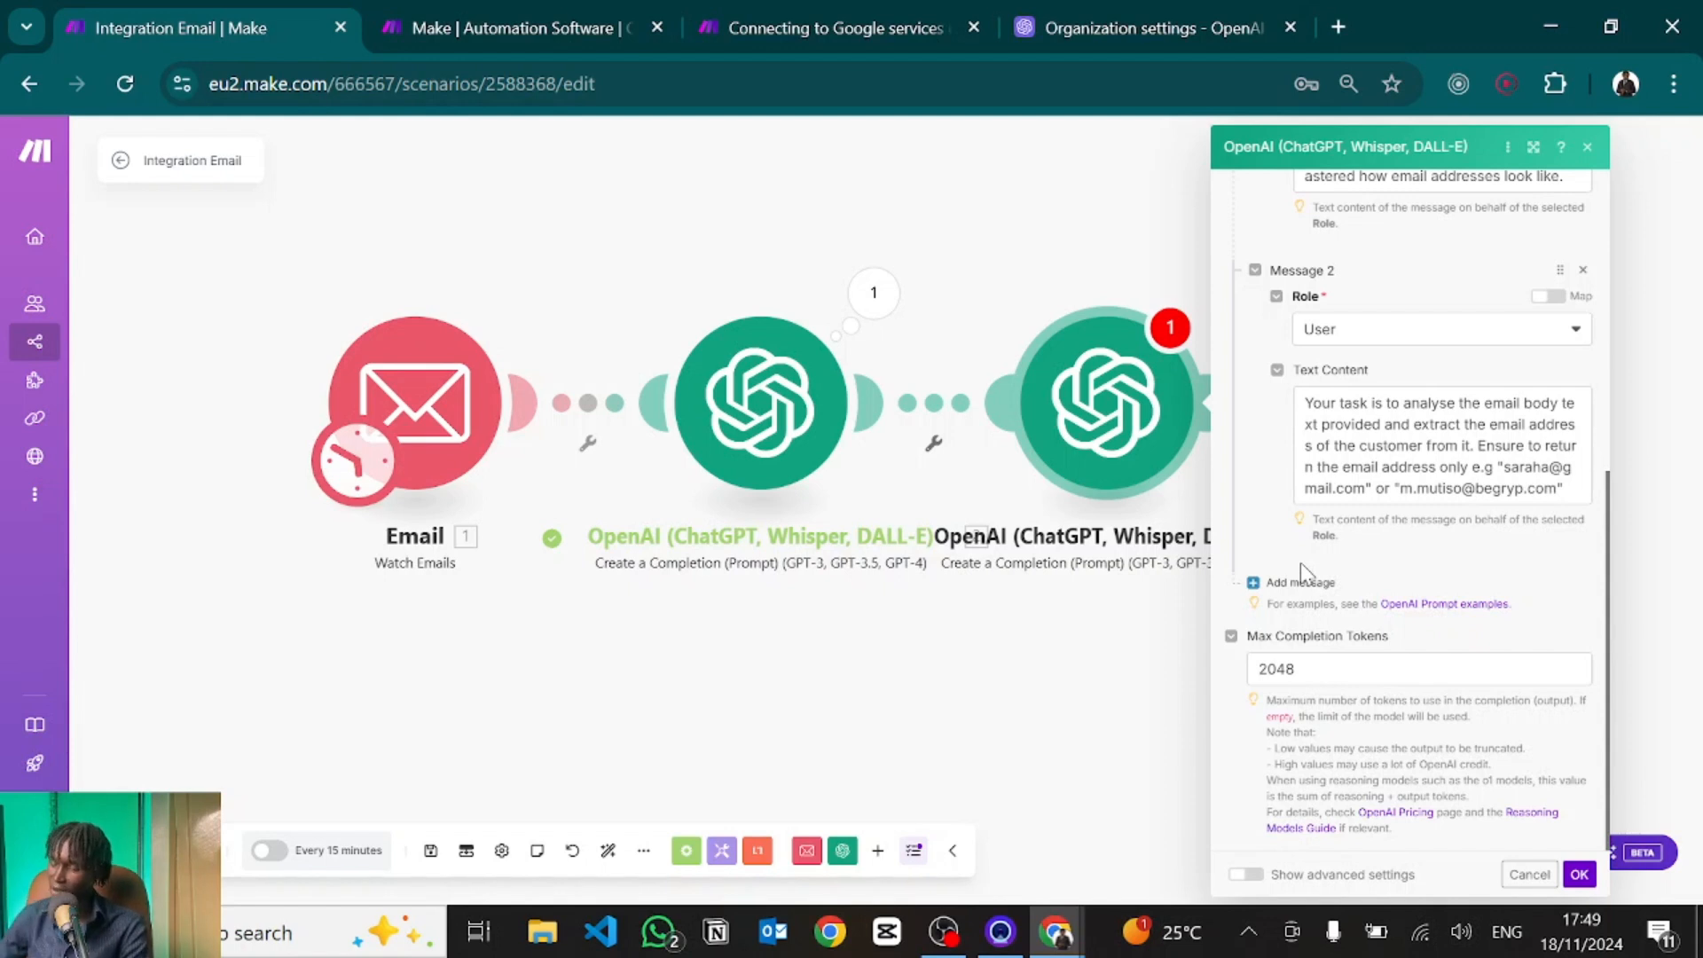
Add Message 3 as a User message containing the sample lead email.
{"action": "left_click", "coordinate": [1301, 582]}
{"action": "left_click", "coordinate": [1338, 546]}
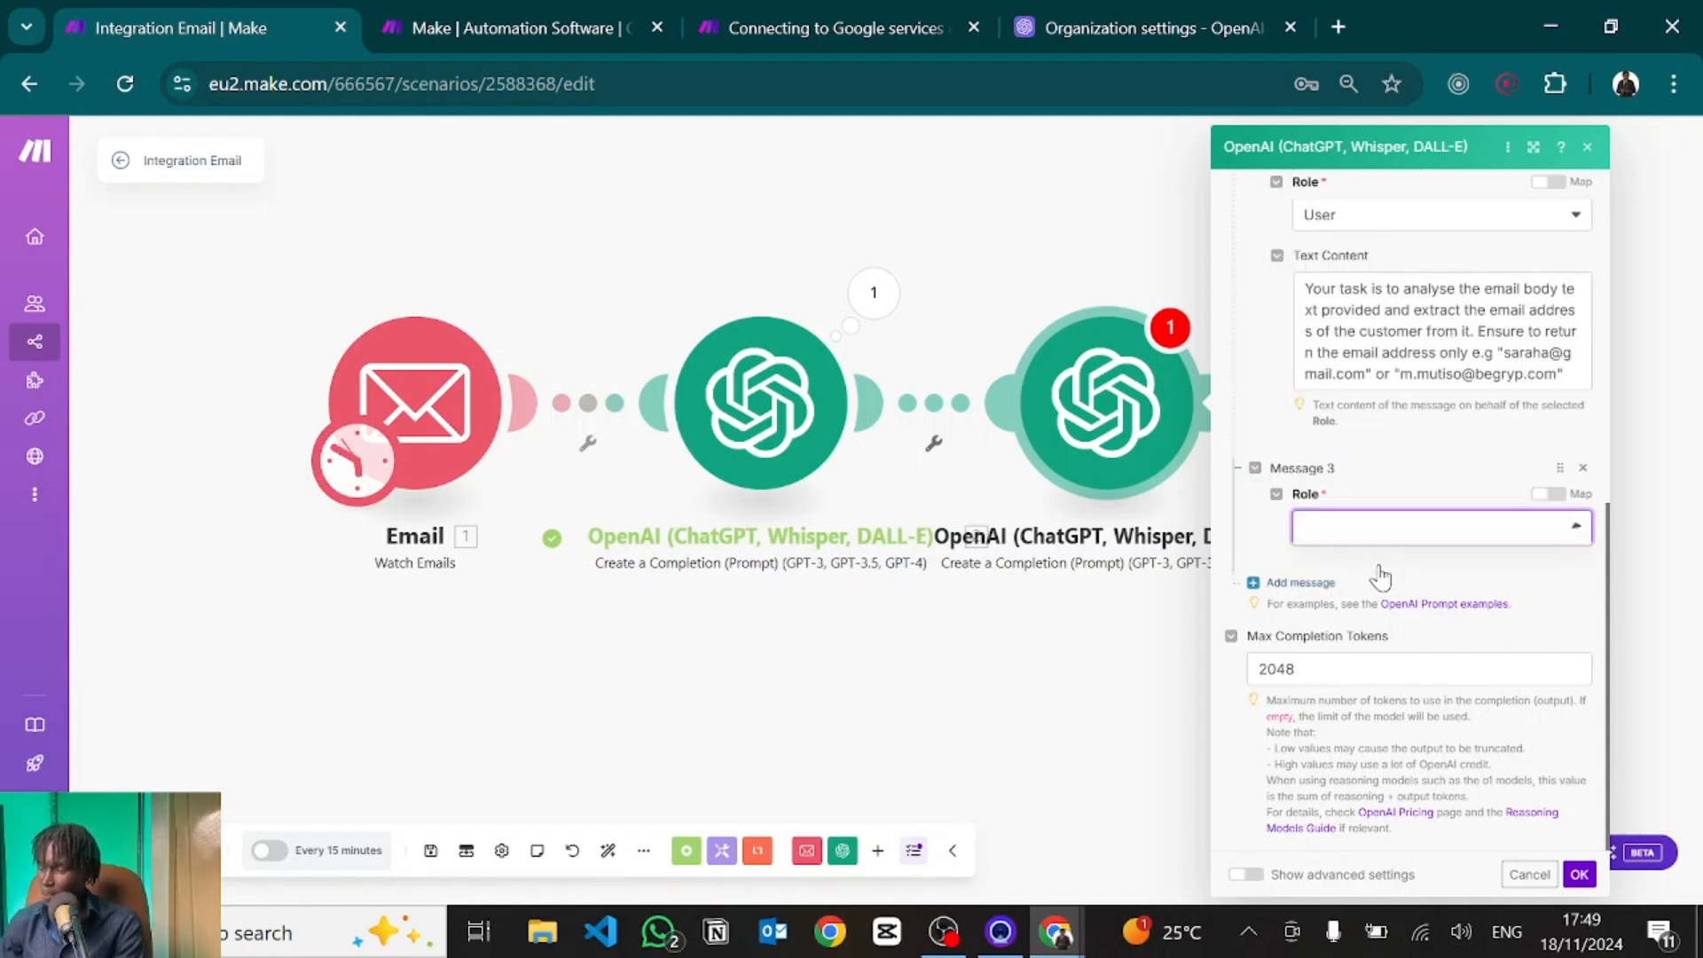
{"action": "left_click", "coordinate": [1335, 590]}
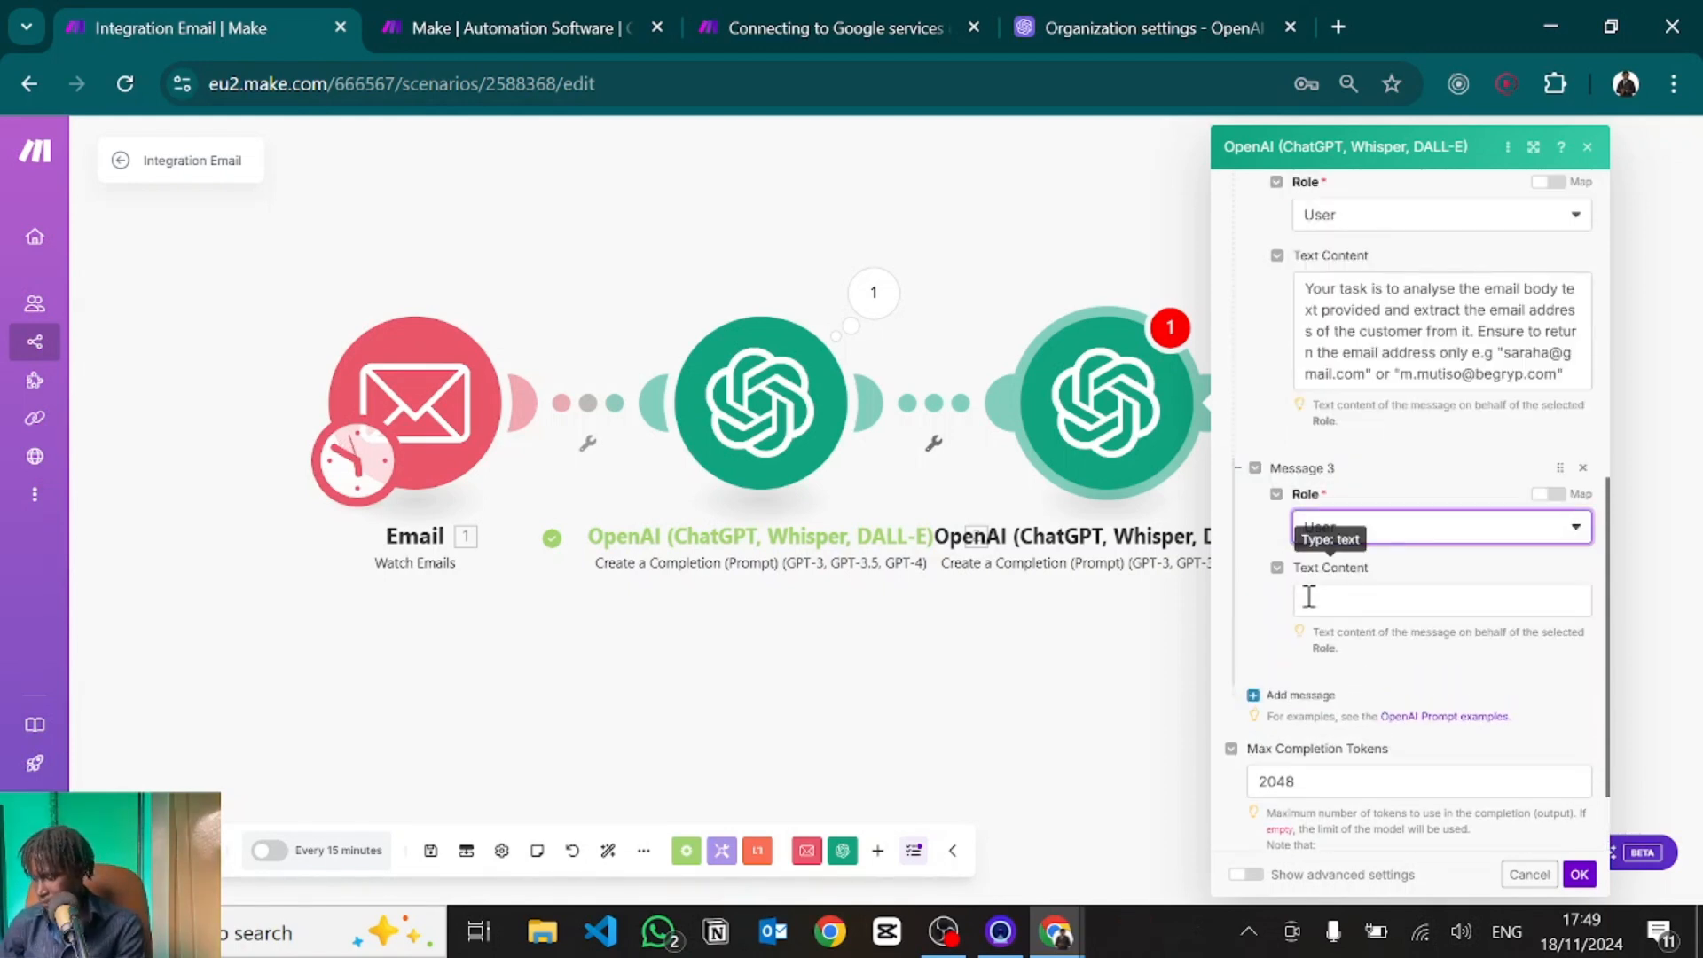
{"action": "left_click", "coordinate": [1312, 605]}
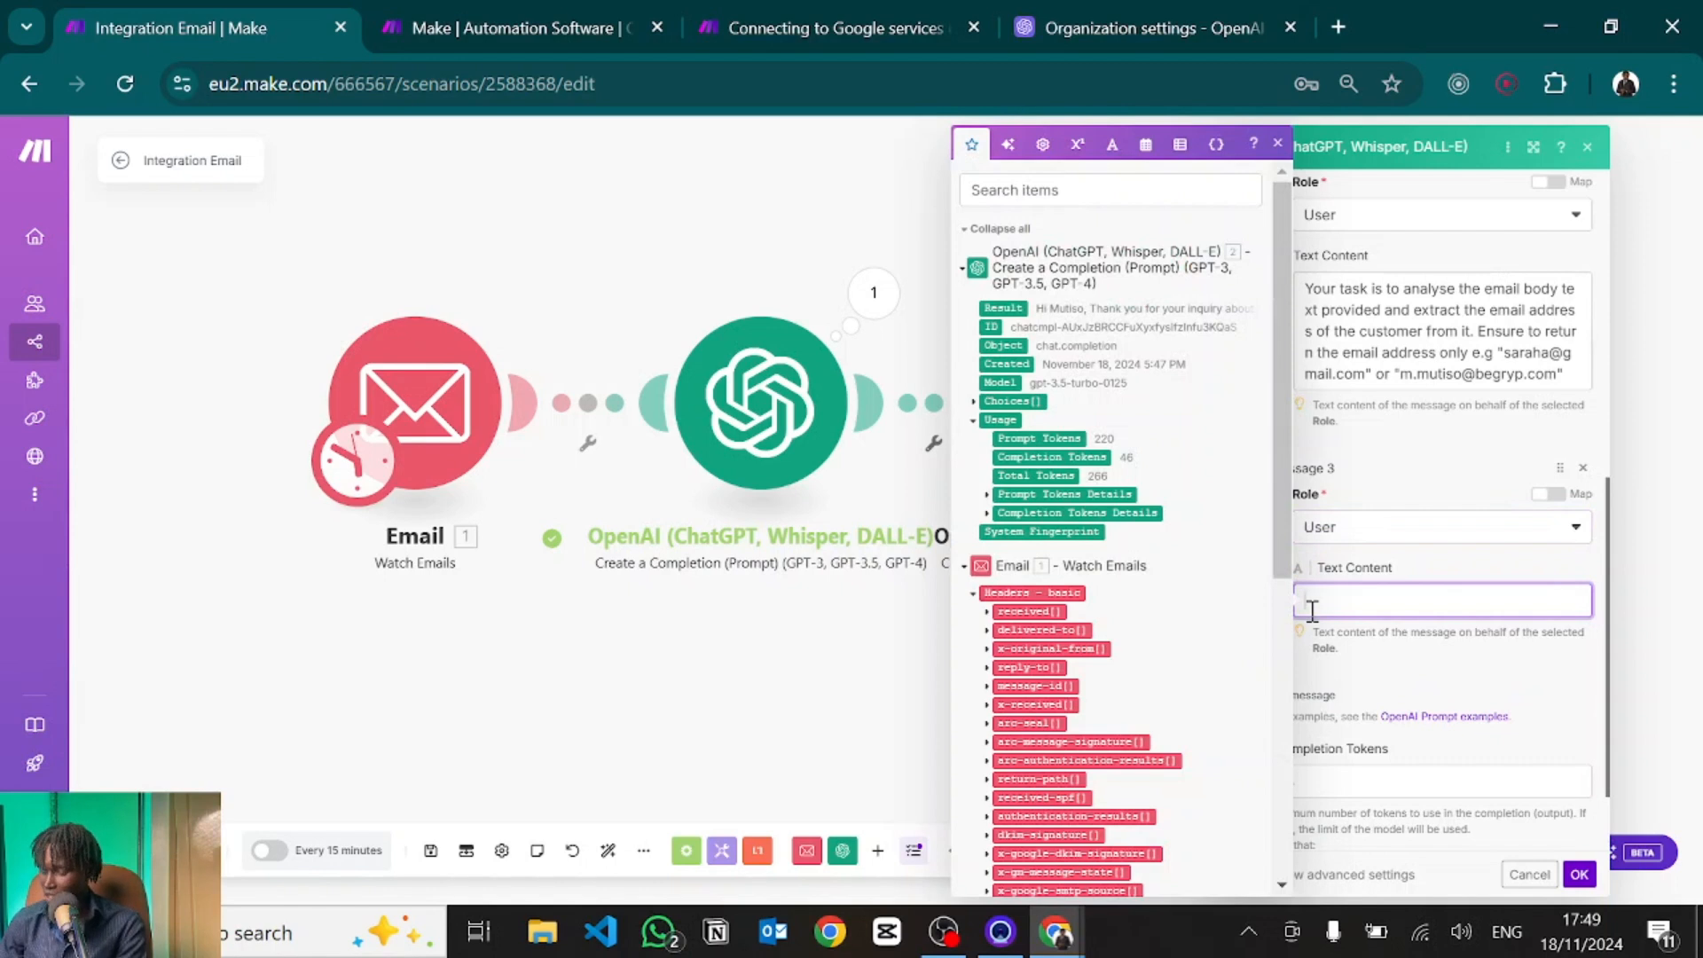
{"action": "key", "text": "ctrl+v"}
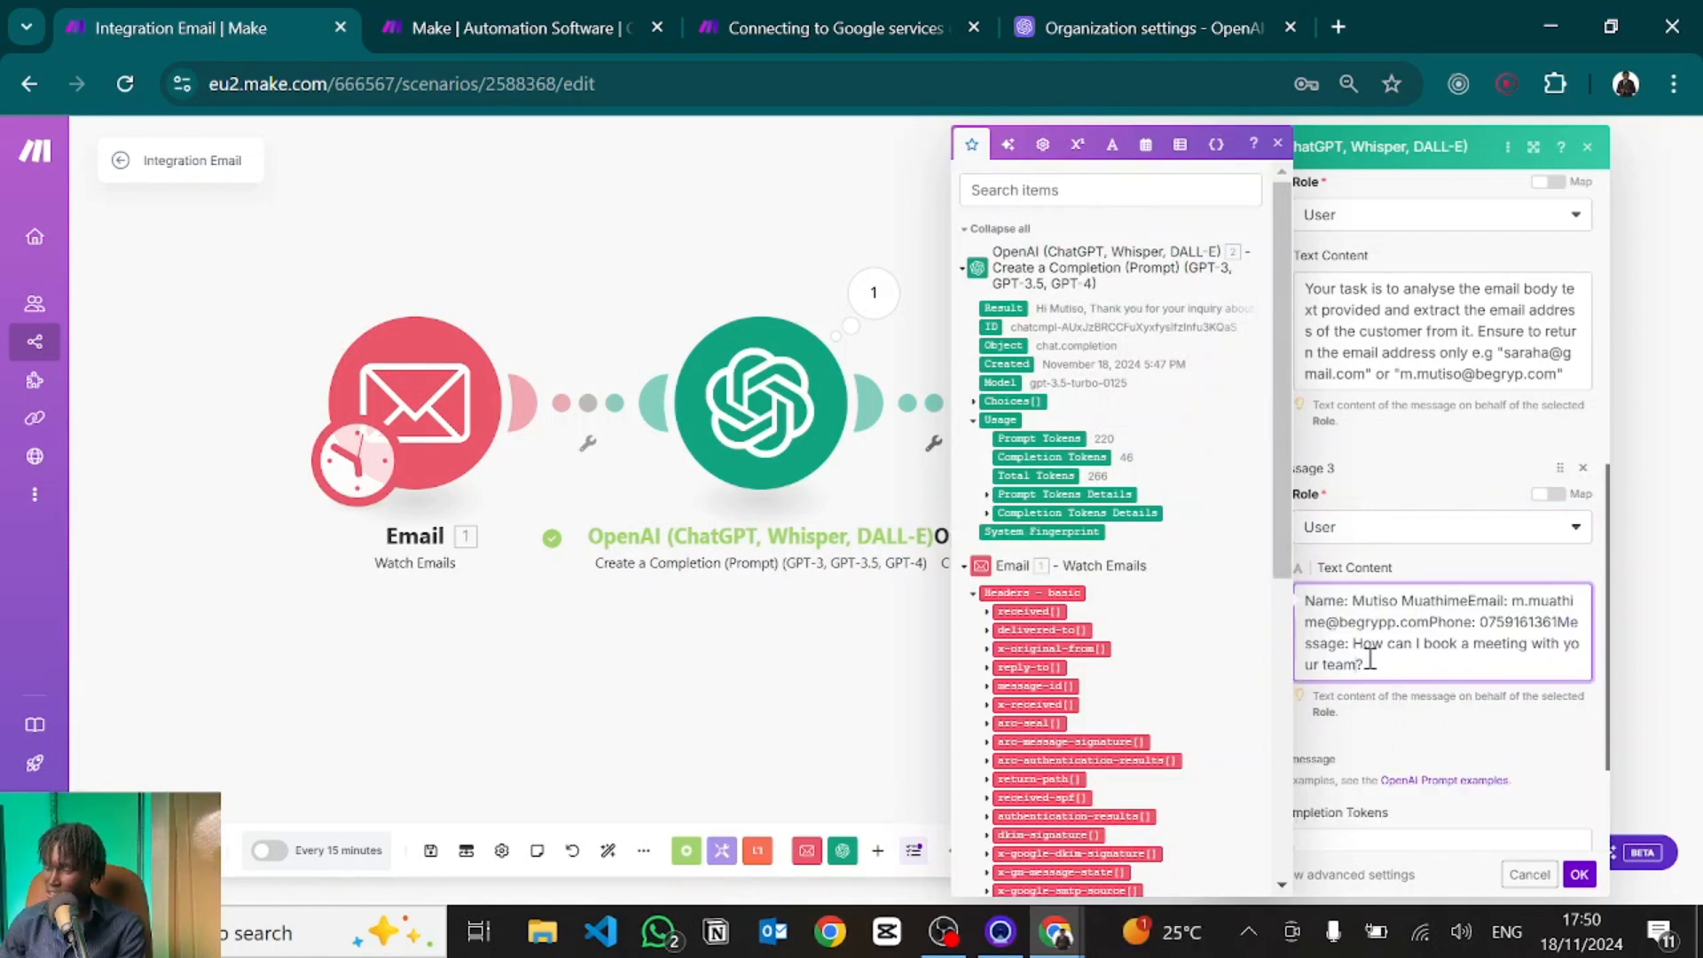
{"action": "left_click", "coordinate": [1403, 732]}
{"action": "scroll", "coordinate": [1368, 642], "scroll_direction": "down", "scroll_amount": 2}
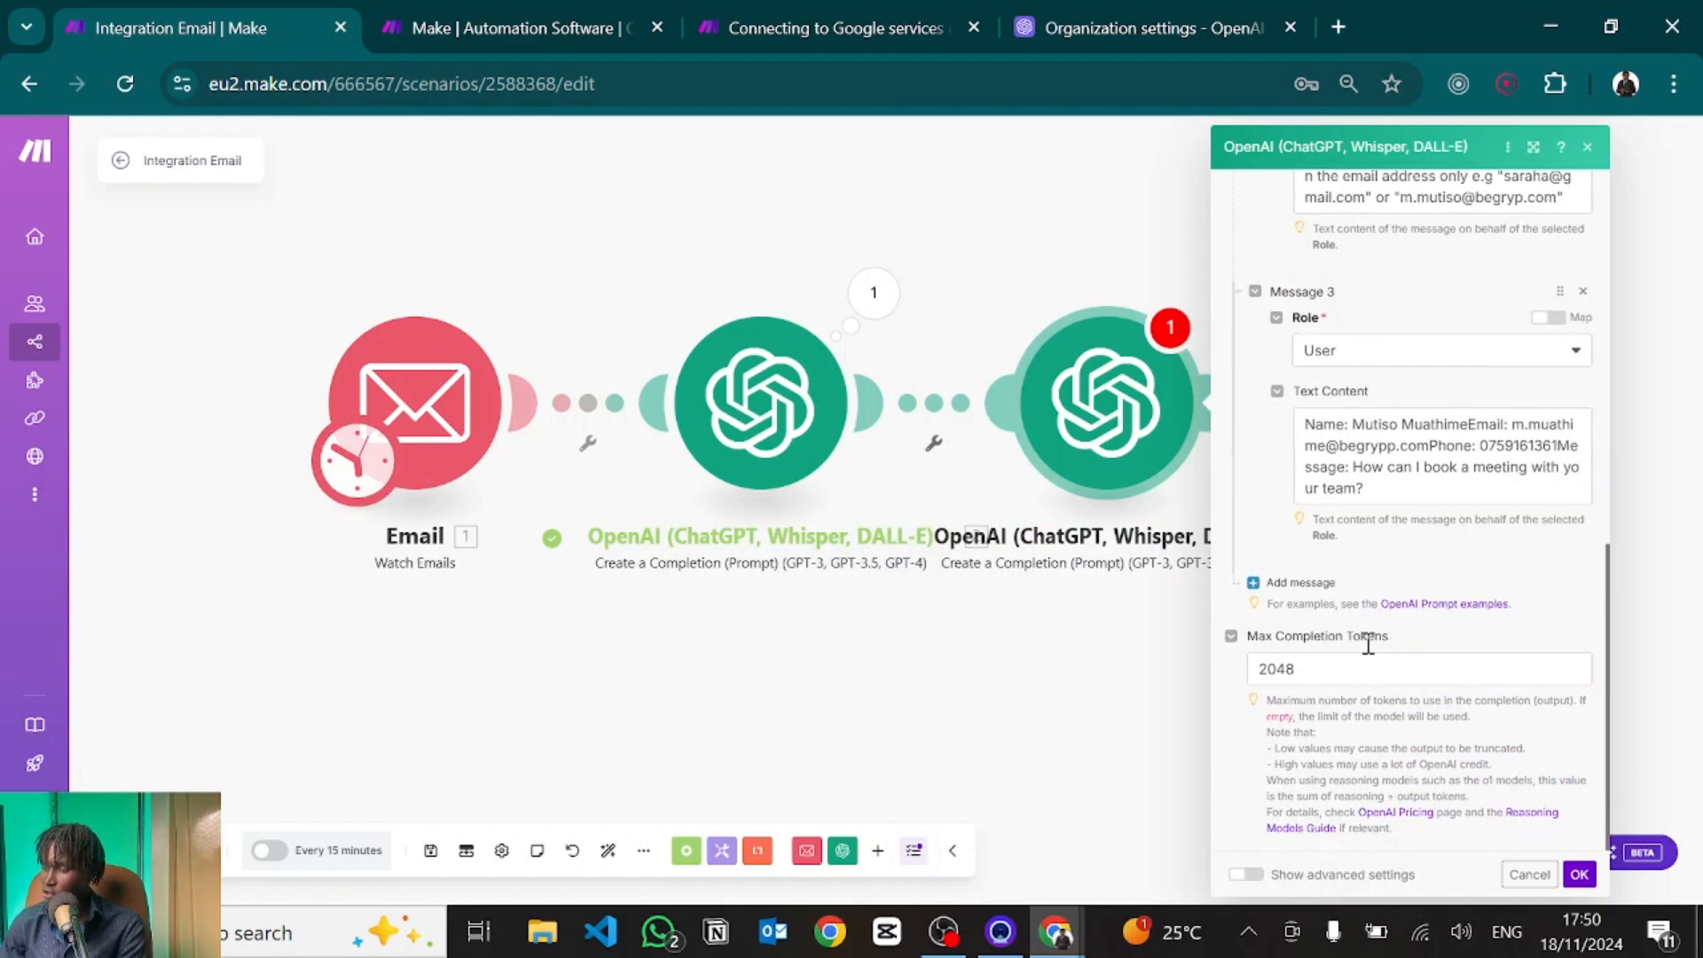
Add Message 4 as an Assistant answer holding only the lead's email address, then start a fifth message.
{"action": "left_click", "coordinate": [1301, 583]}
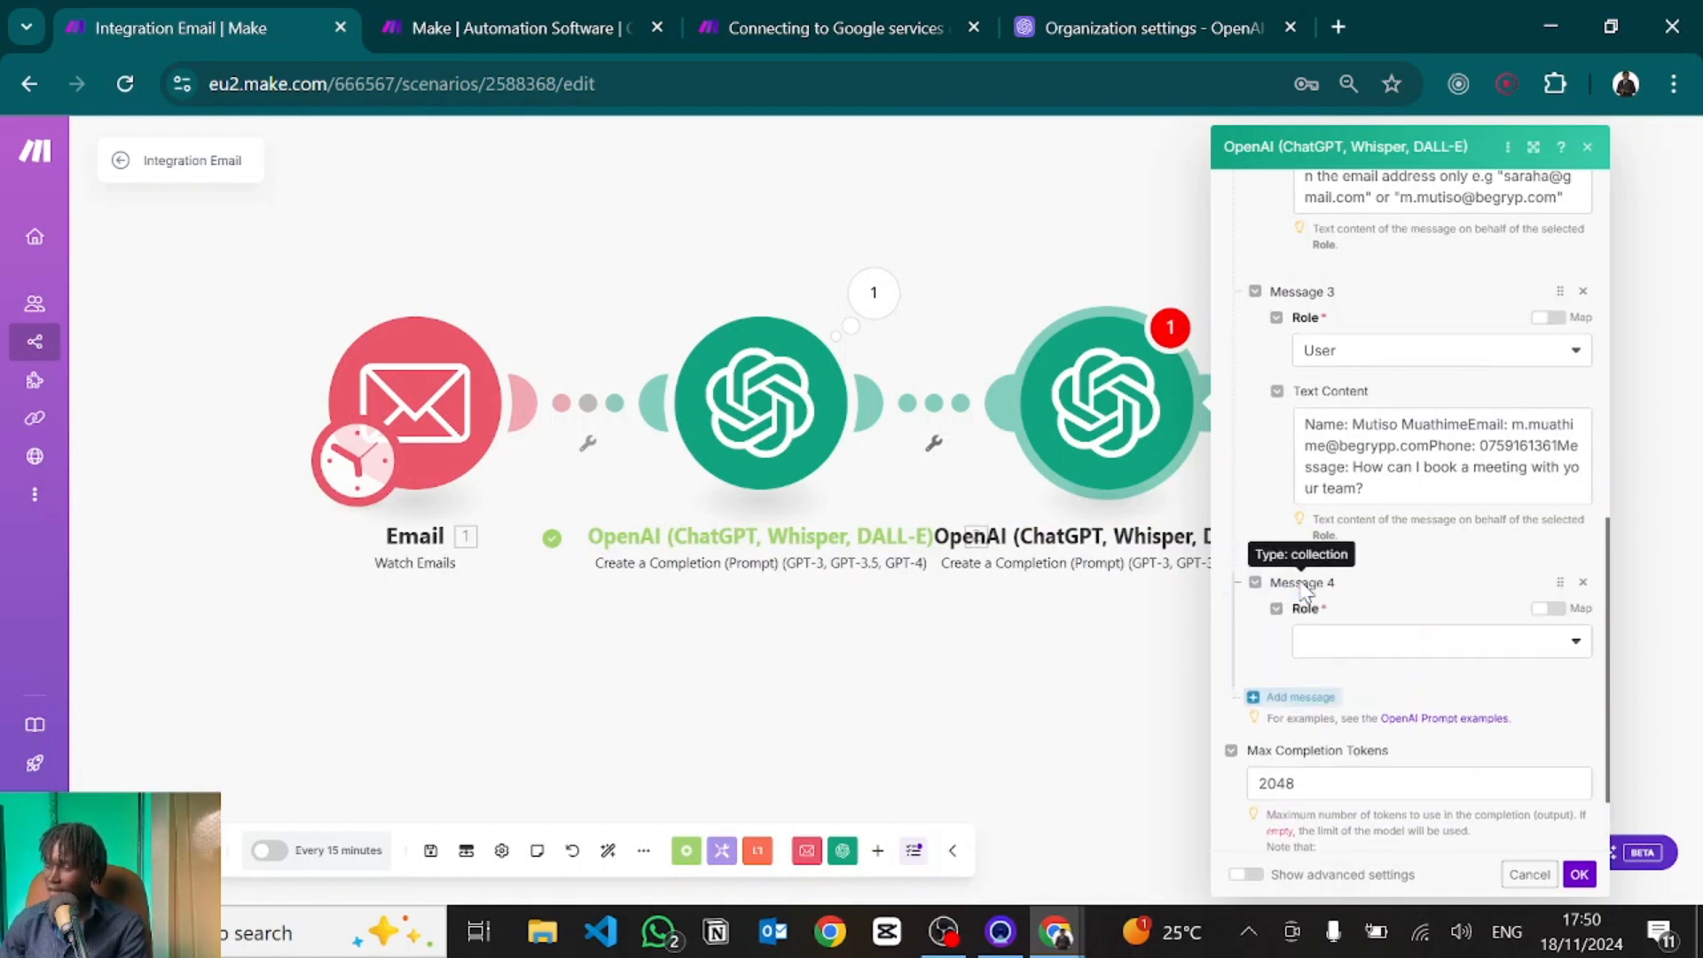
{"action": "left_click", "coordinate": [1345, 648]}
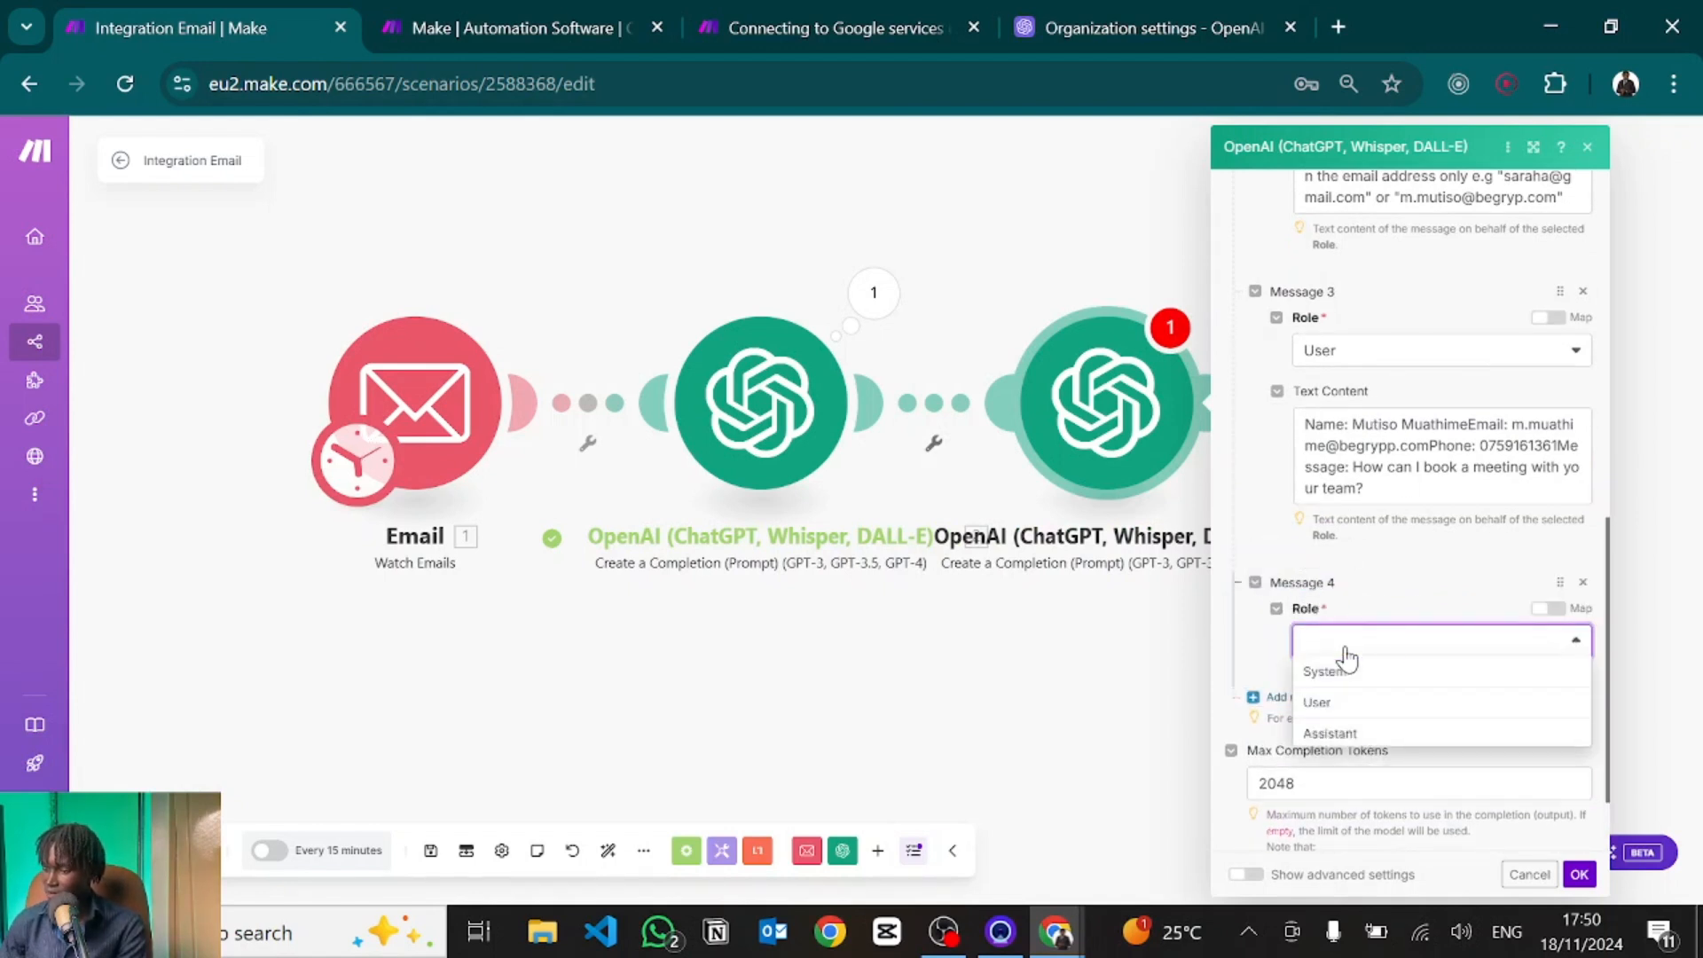
{"action": "left_click", "coordinate": [1332, 733]}
{"action": "scroll", "coordinate": [1334, 725], "scroll_direction": "down", "scroll_amount": 3}
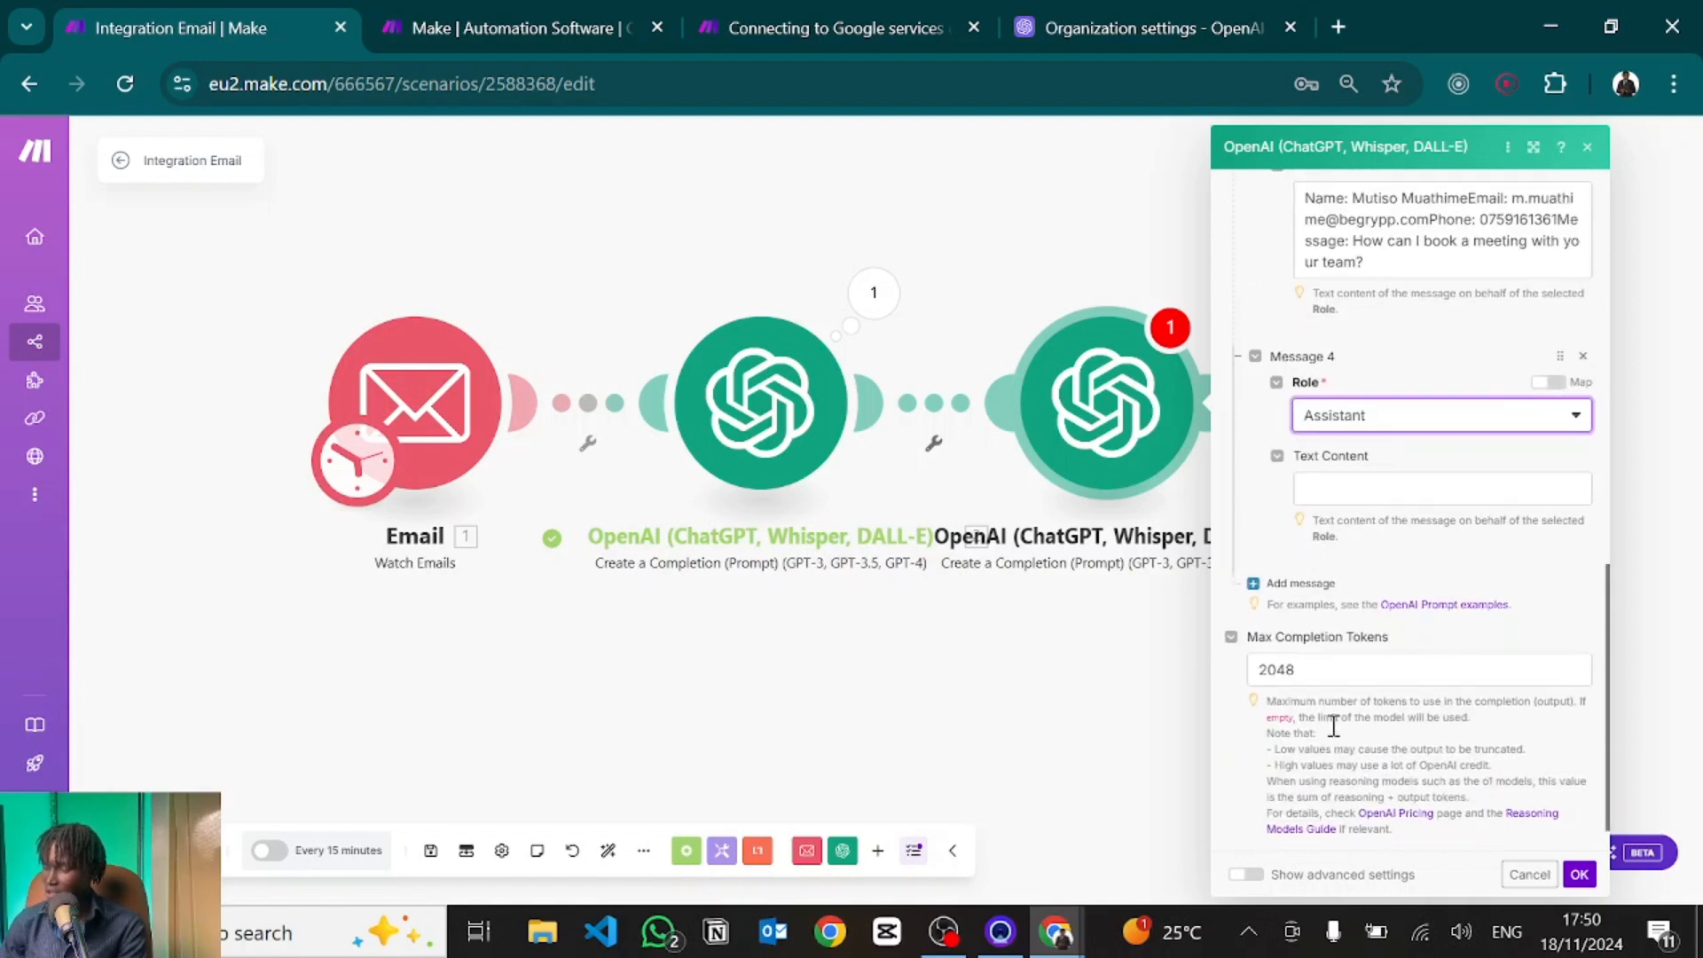
{"action": "left_click", "coordinate": [1317, 489]}
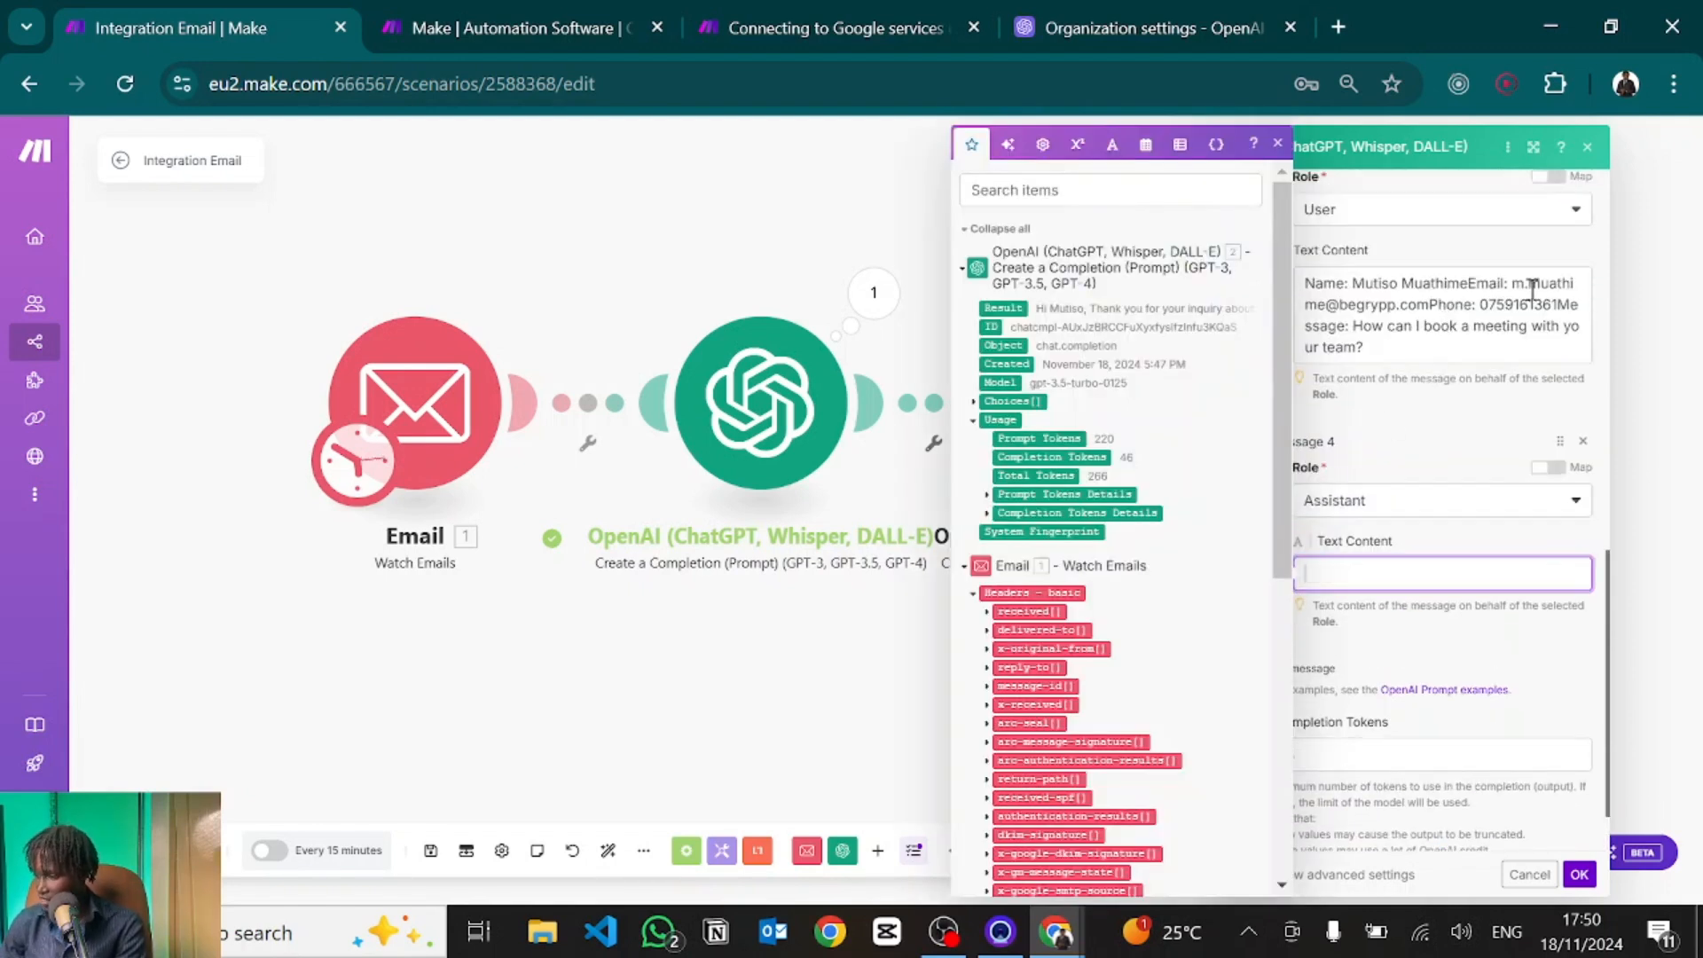
{"action": "left_click_drag", "start_coordinate": [1518, 289], "coordinate": [1428, 312]}
{"action": "key", "text": "ctrl+c"}
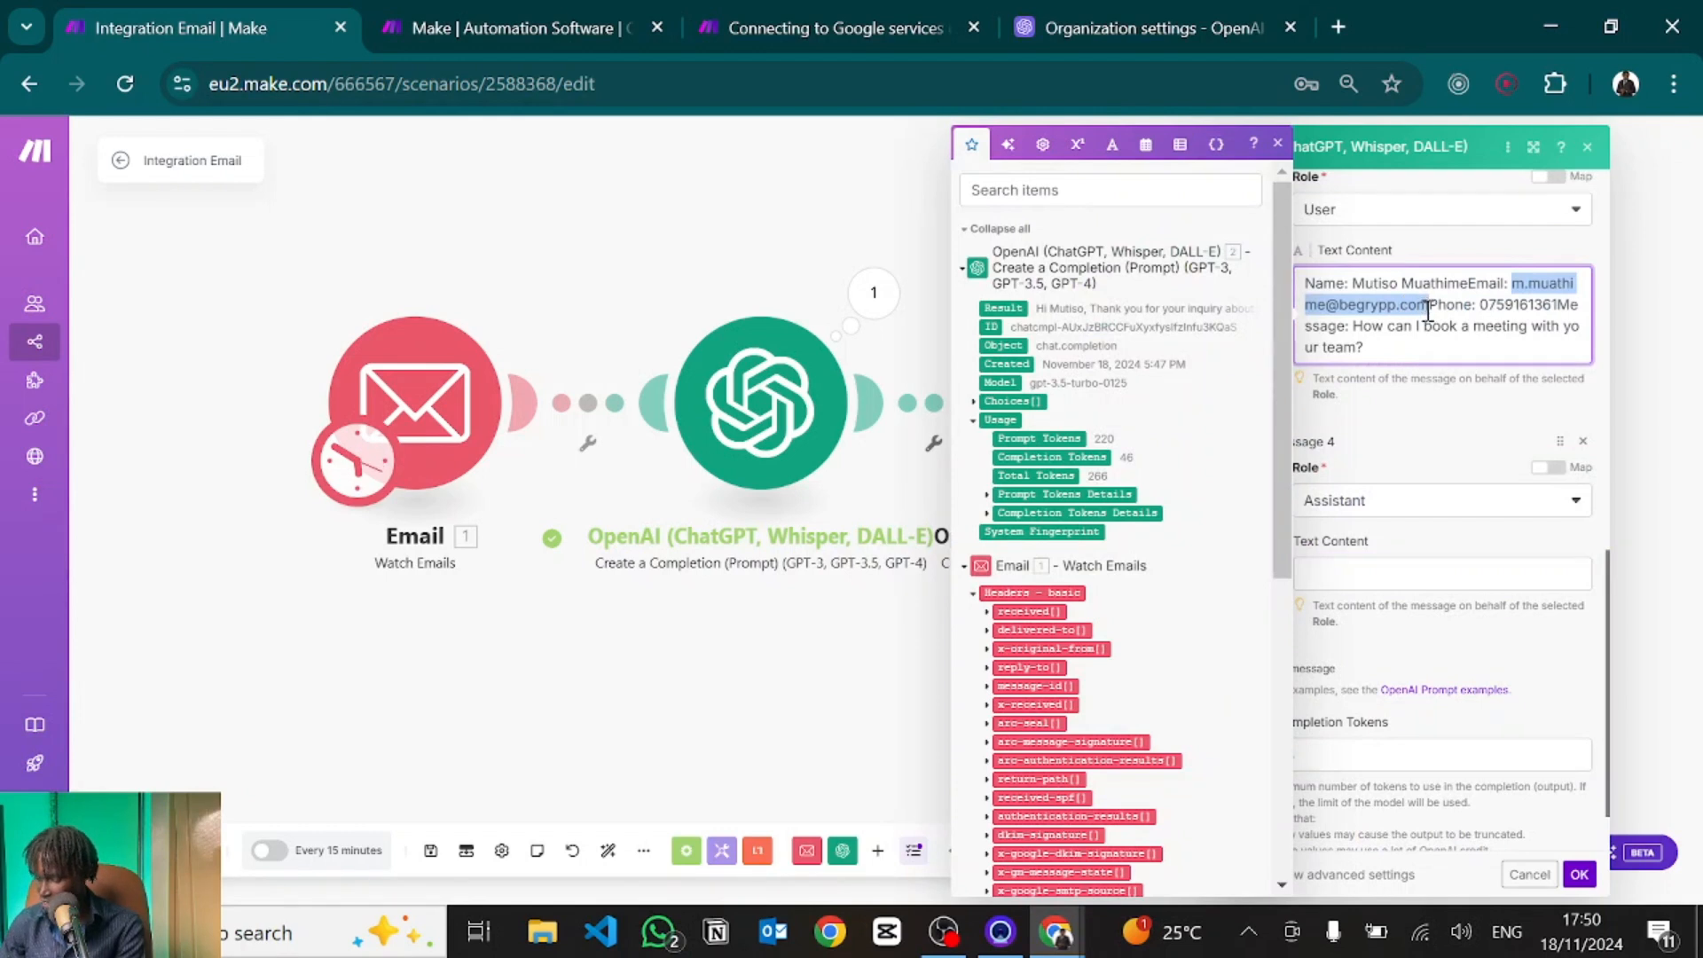
{"action": "left_click", "coordinate": [1334, 587]}
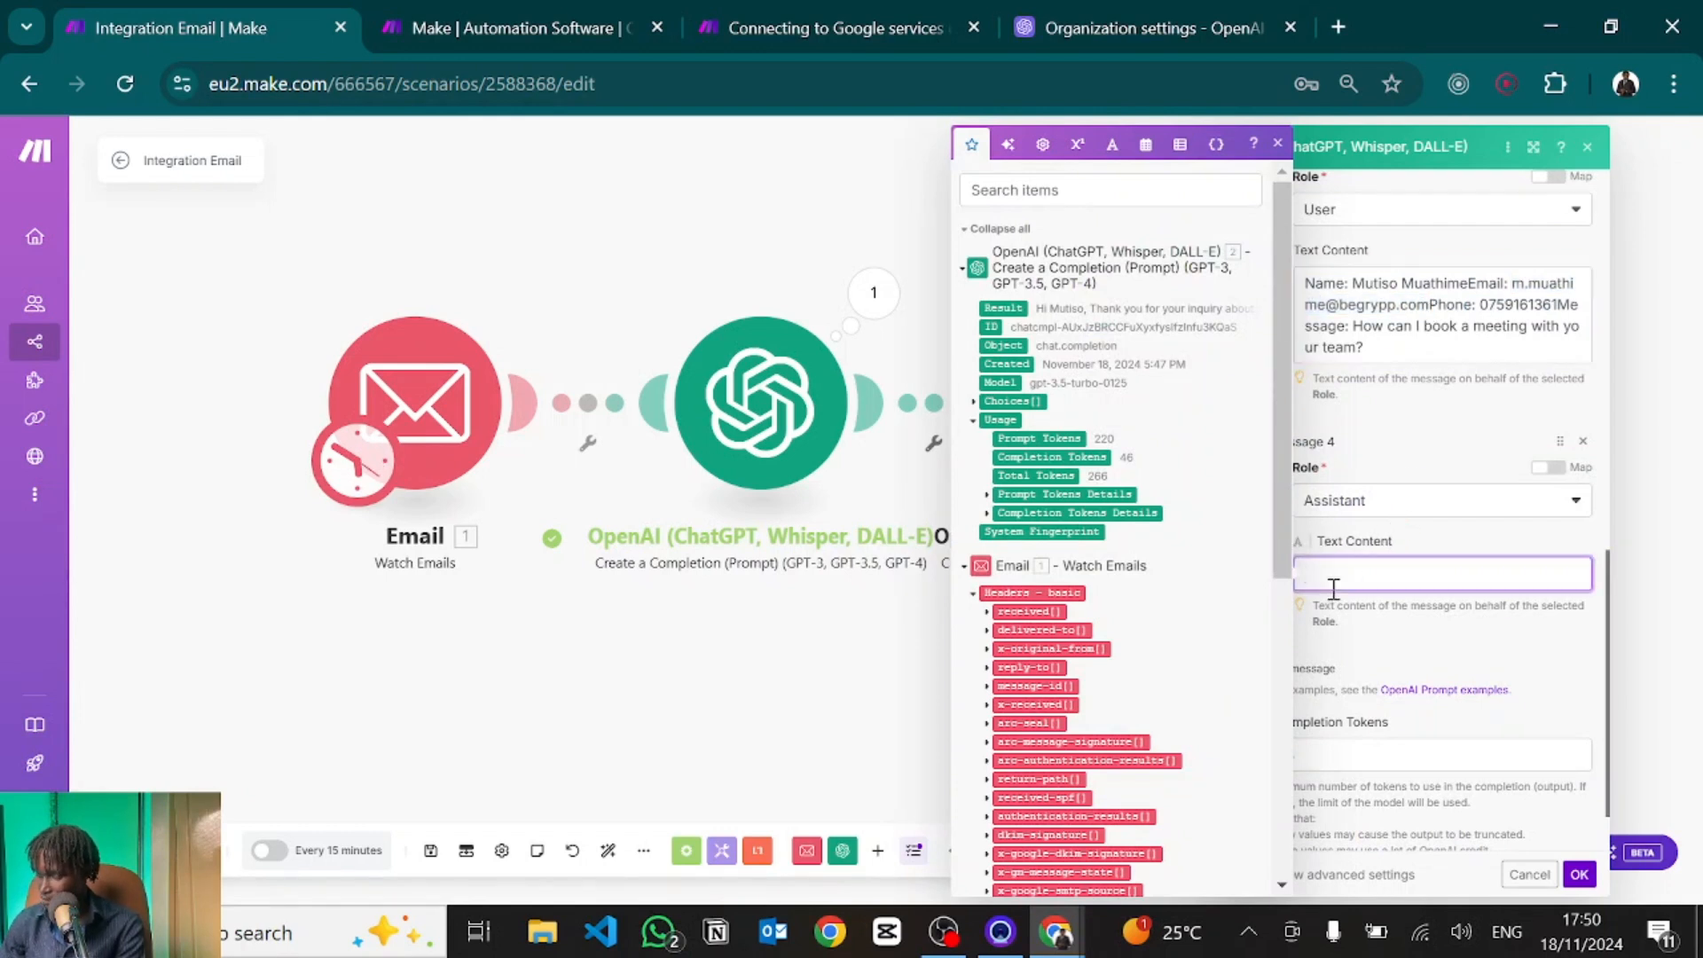
{"action": "key", "text": "ctrl+v"}
{"action": "scroll", "coordinate": [1411, 532], "scroll_direction": "down", "scroll_amount": 1}
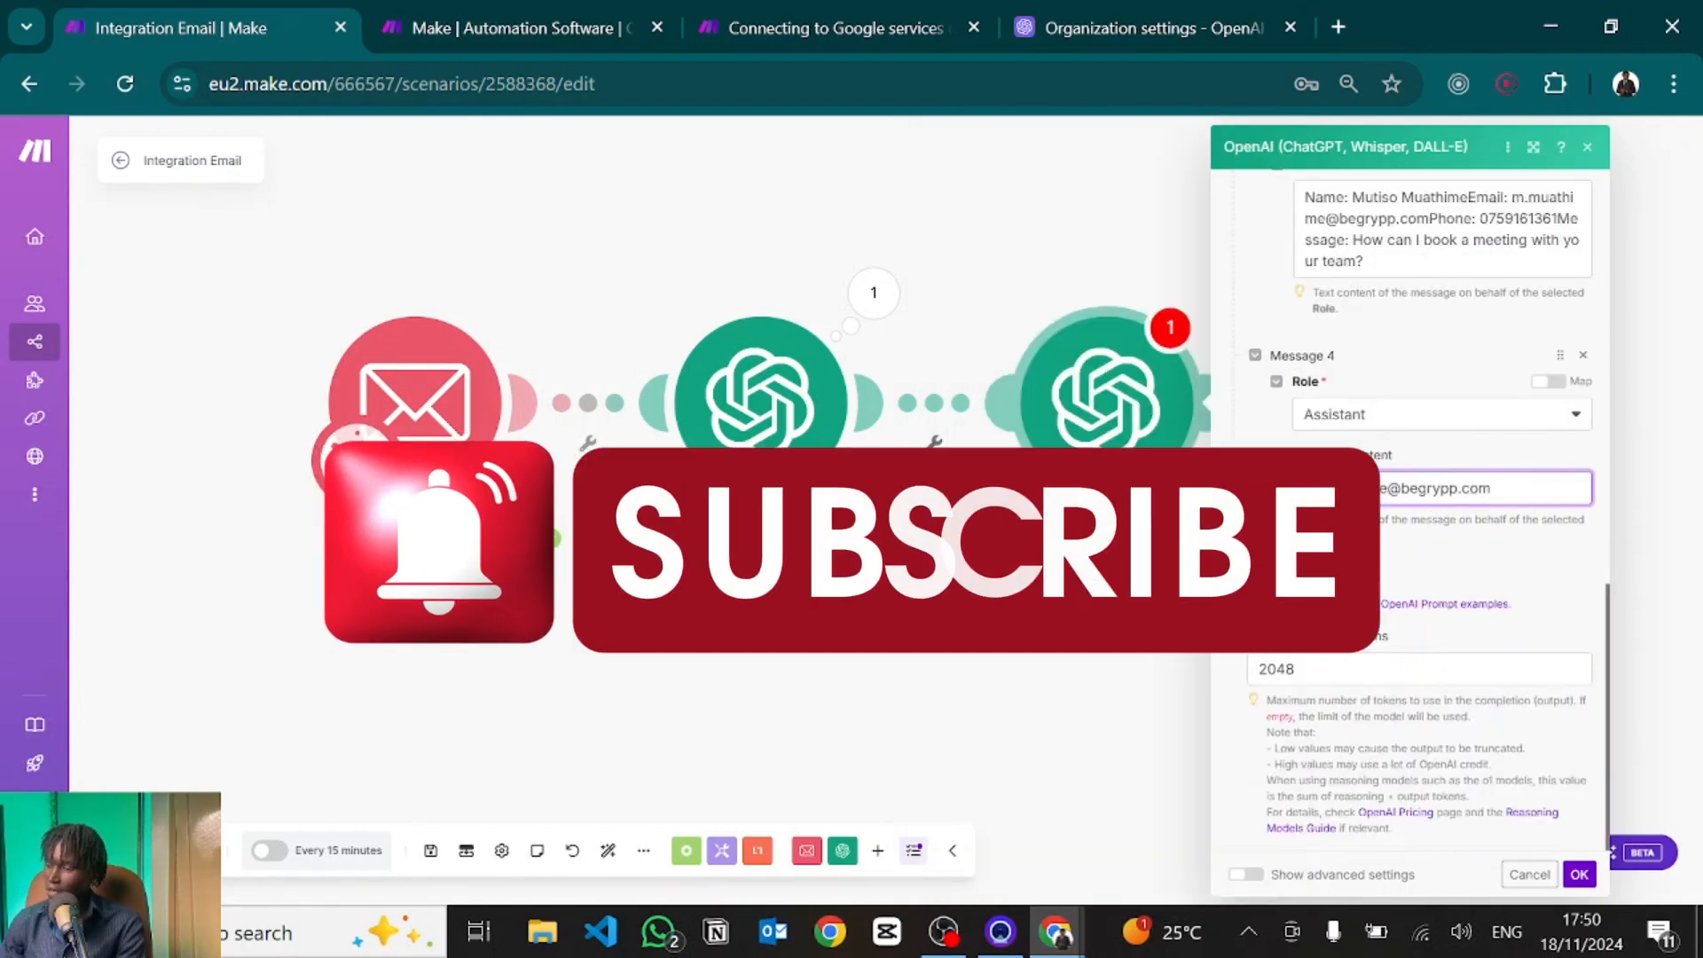
{"action": "left_click", "coordinate": [1300, 582]}
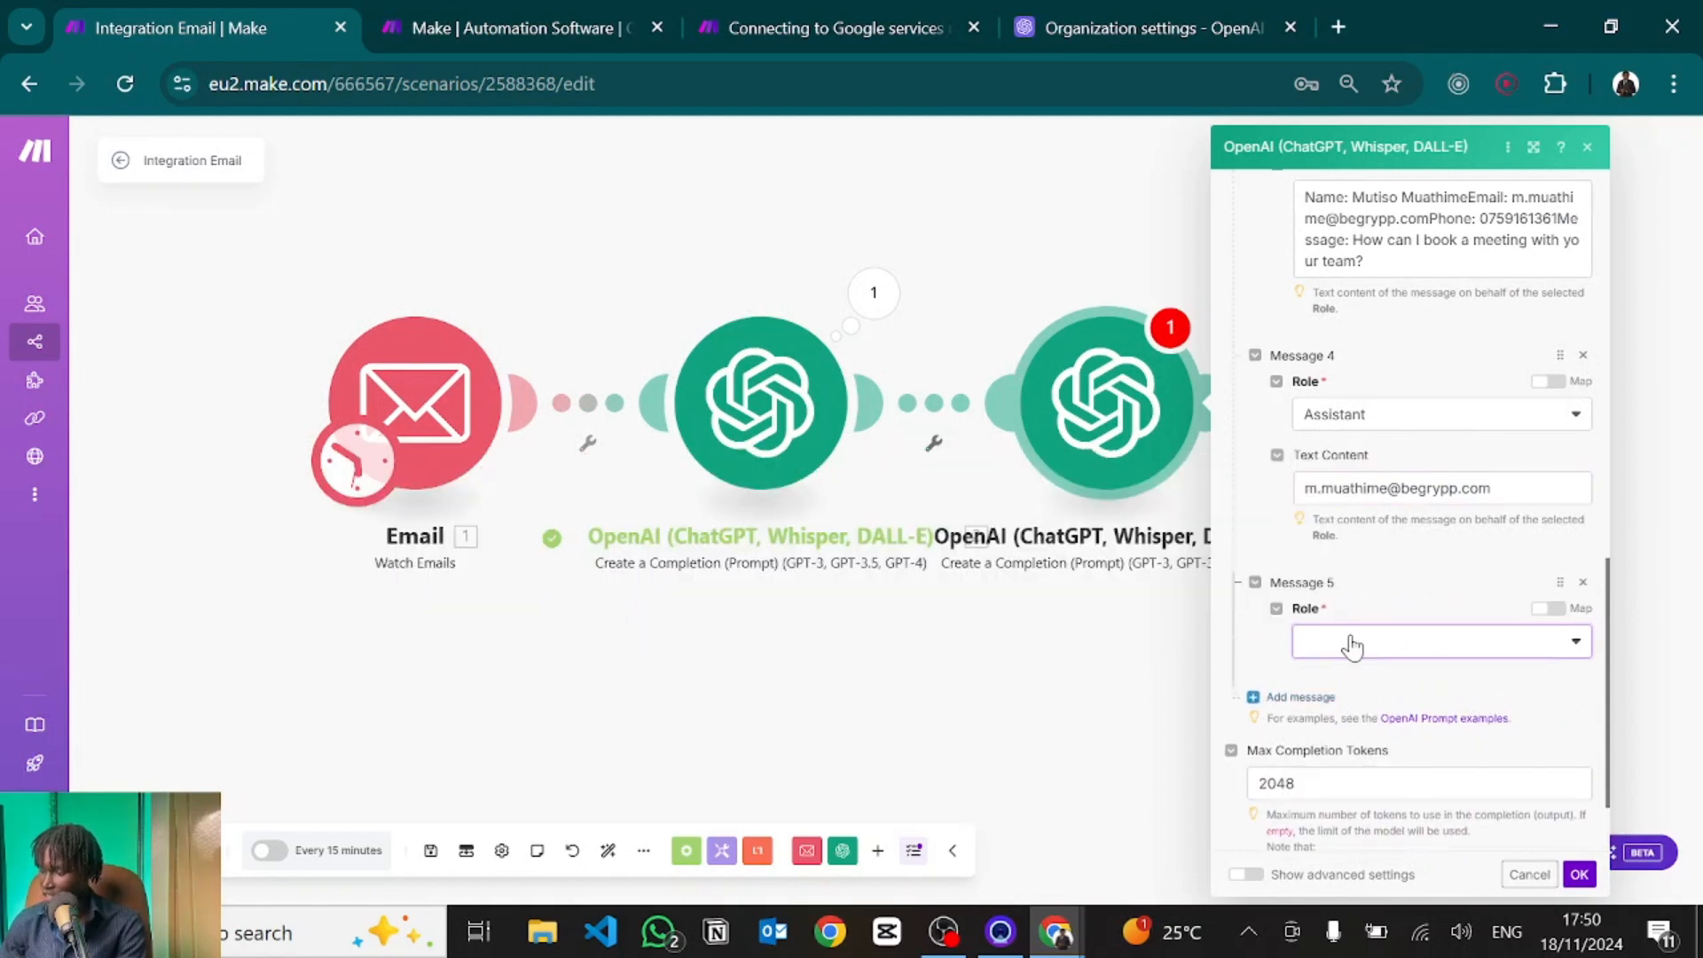
Set Message 5's role to User, map Email › Text content into it, and confirm with OK.
{"action": "left_click", "coordinate": [1349, 652]}
{"action": "left_click", "coordinate": [1330, 705]}
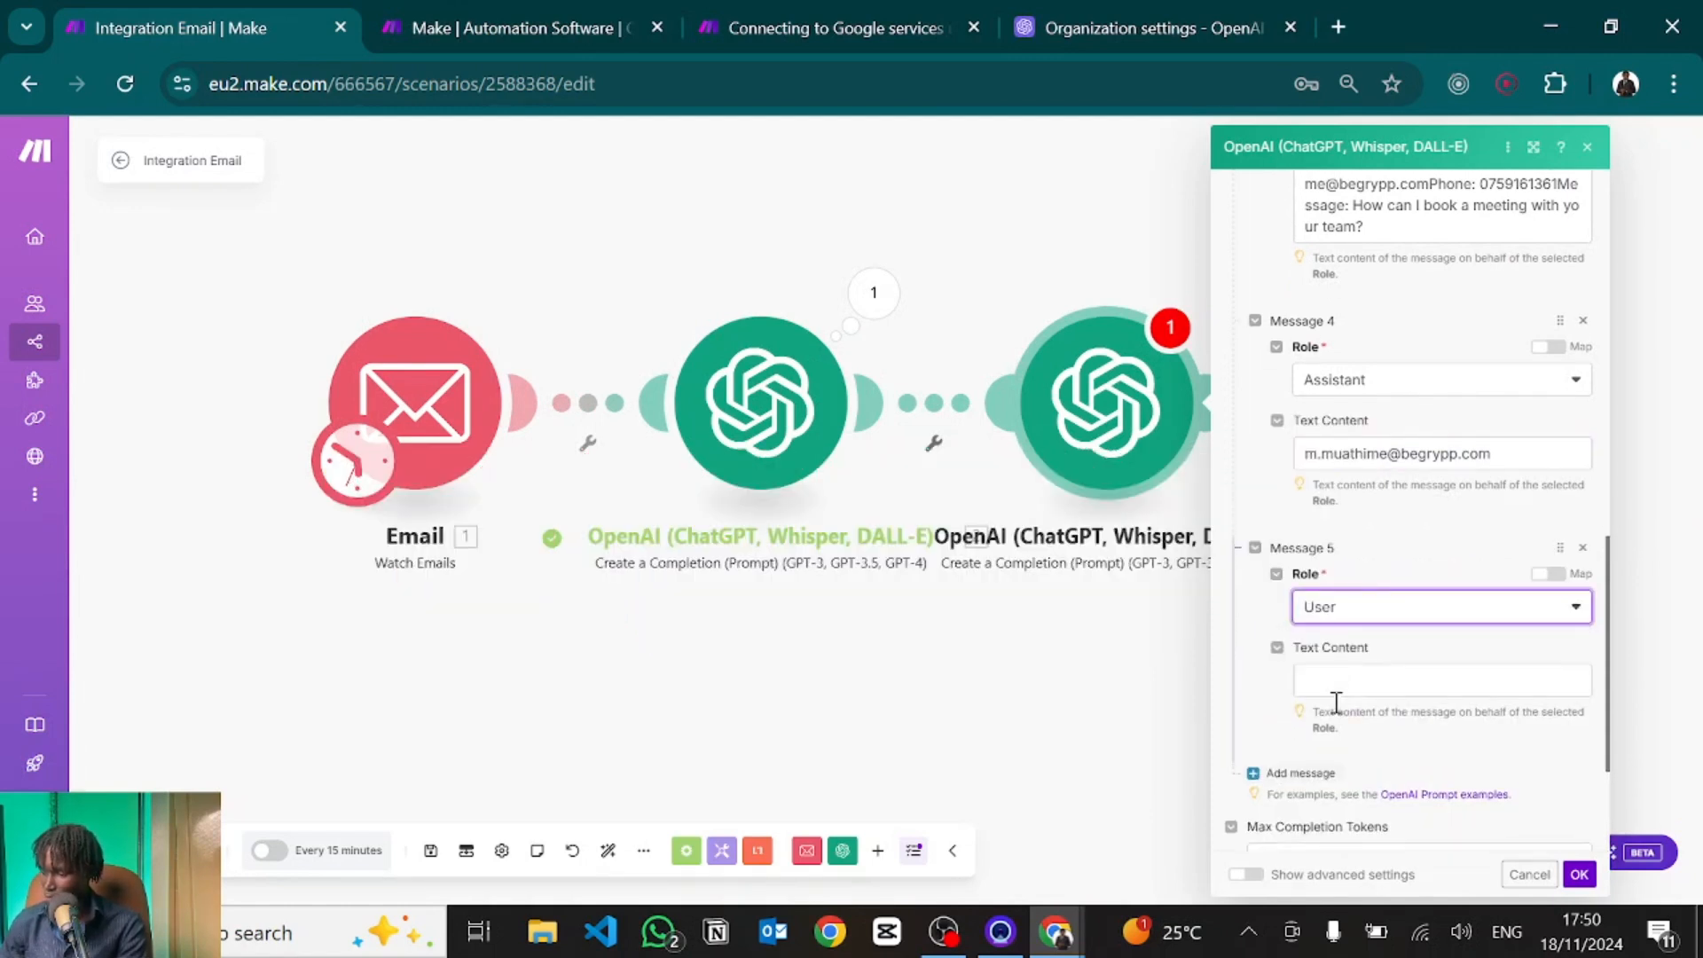
{"action": "scroll", "coordinate": [1334, 700], "scroll_direction": "down", "scroll_amount": 2}
{"action": "left_click", "coordinate": [1320, 559]}
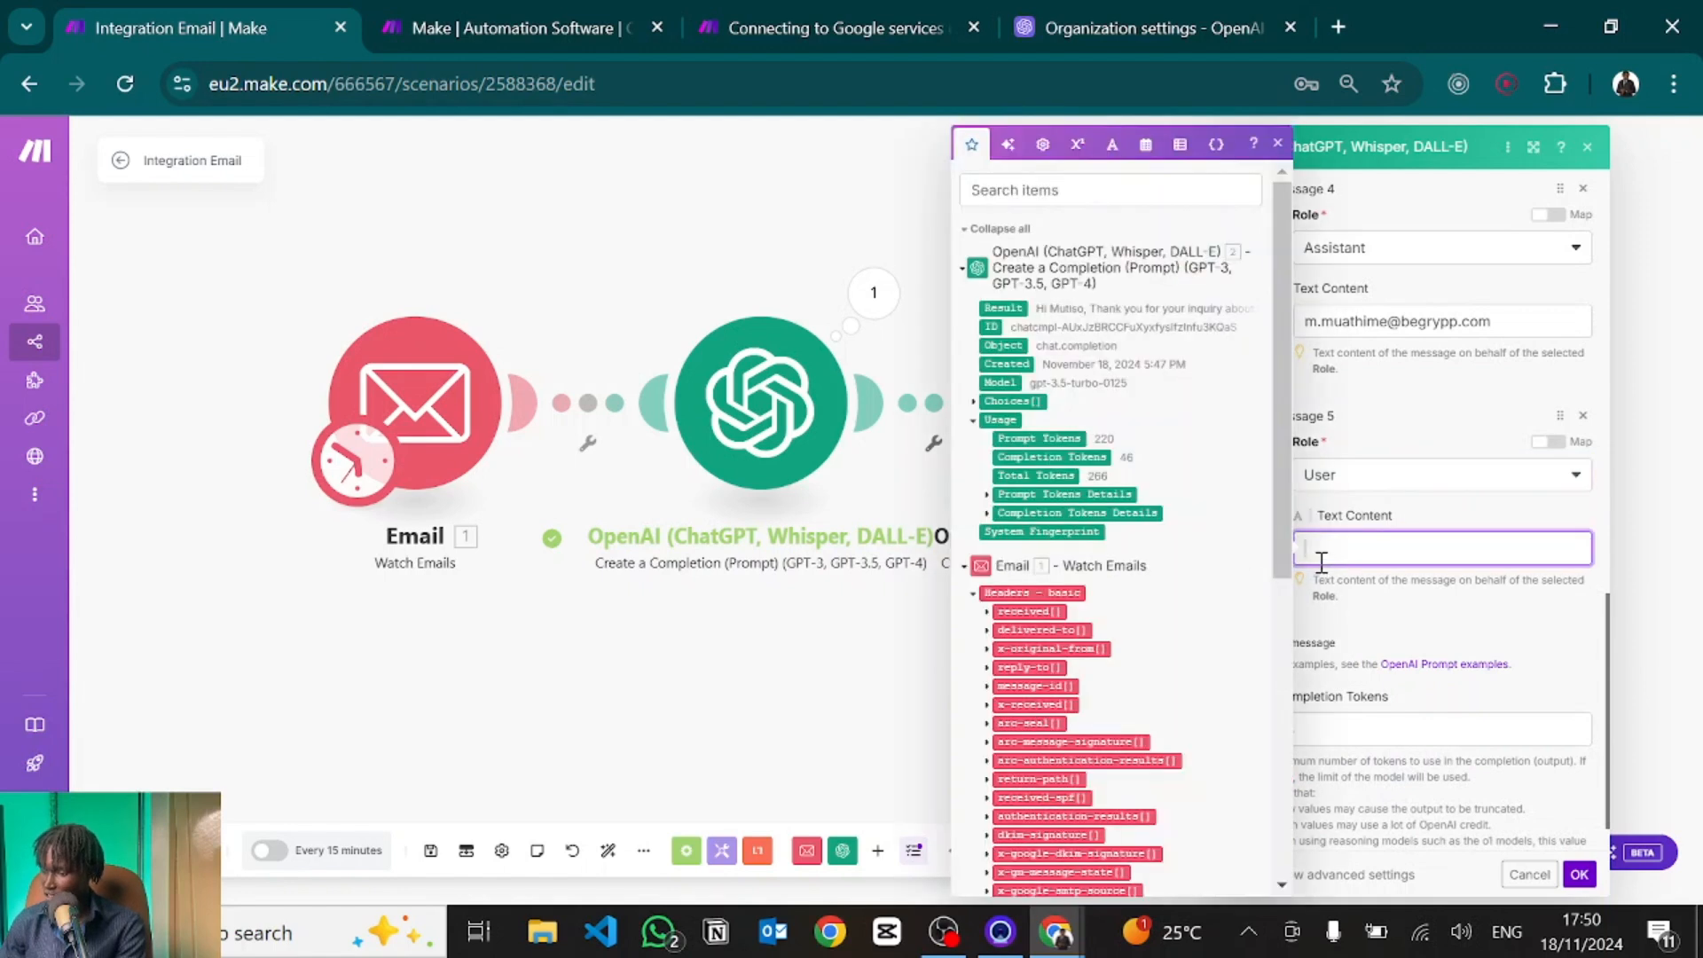
{"action": "scroll", "coordinate": [1031, 719], "scroll_direction": "down", "scroll_amount": 2}
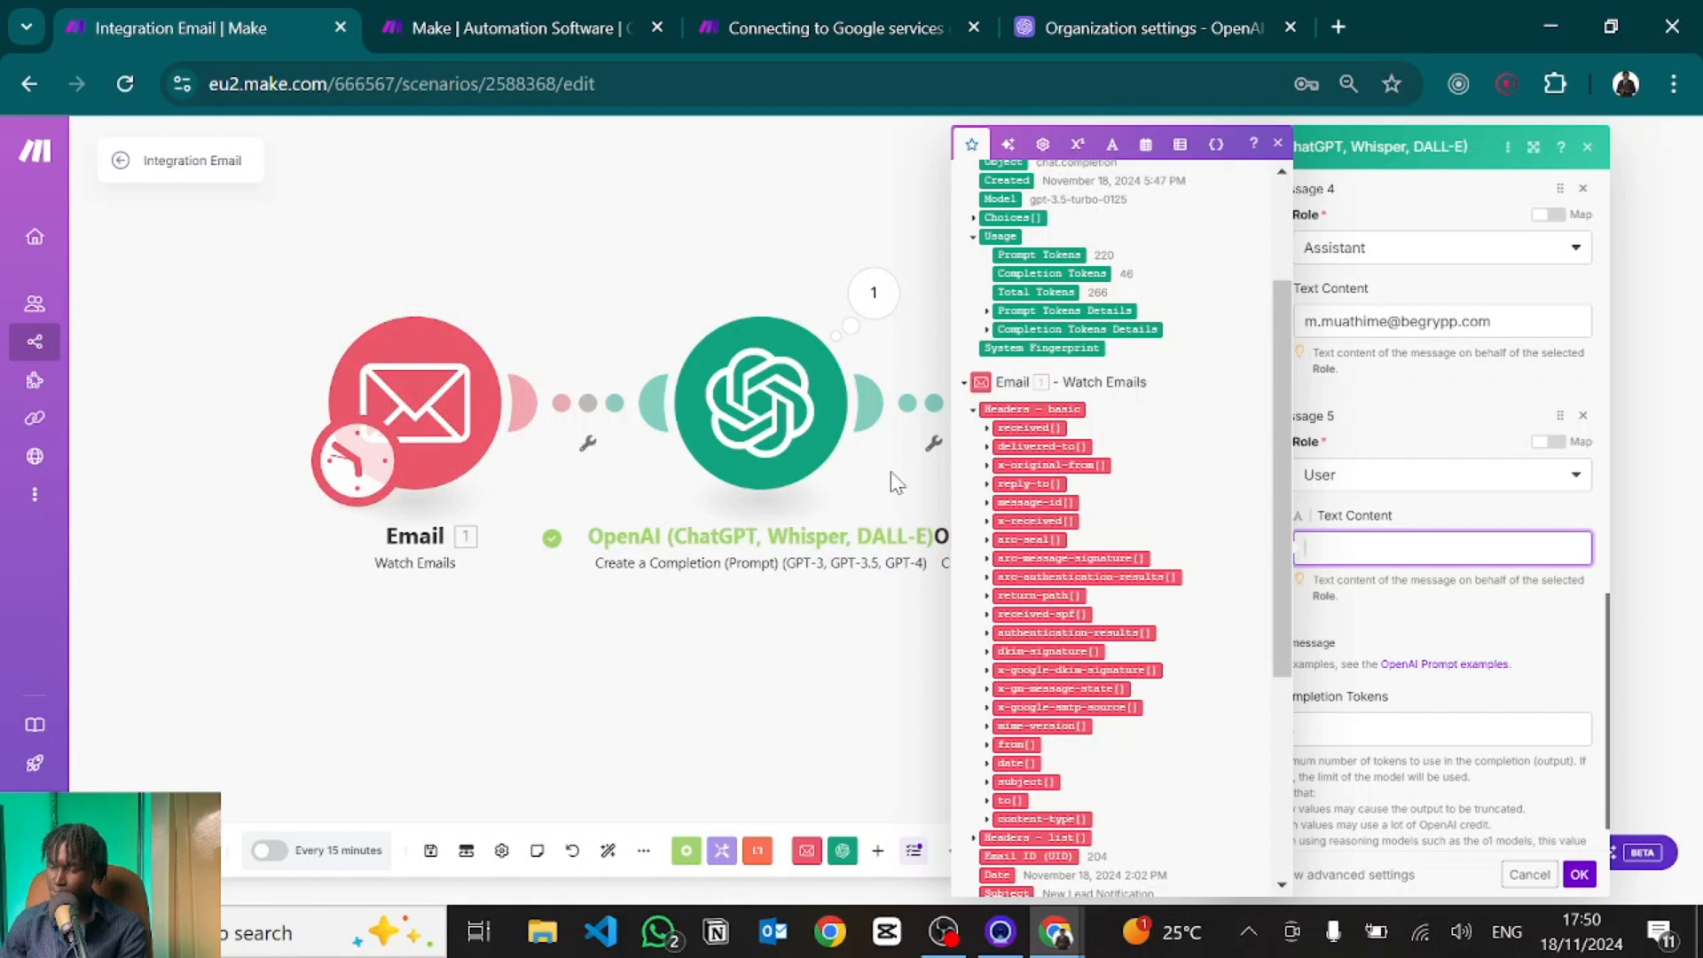
{"action": "scroll", "coordinate": [1123, 634], "scroll_direction": "down", "scroll_amount": 4}
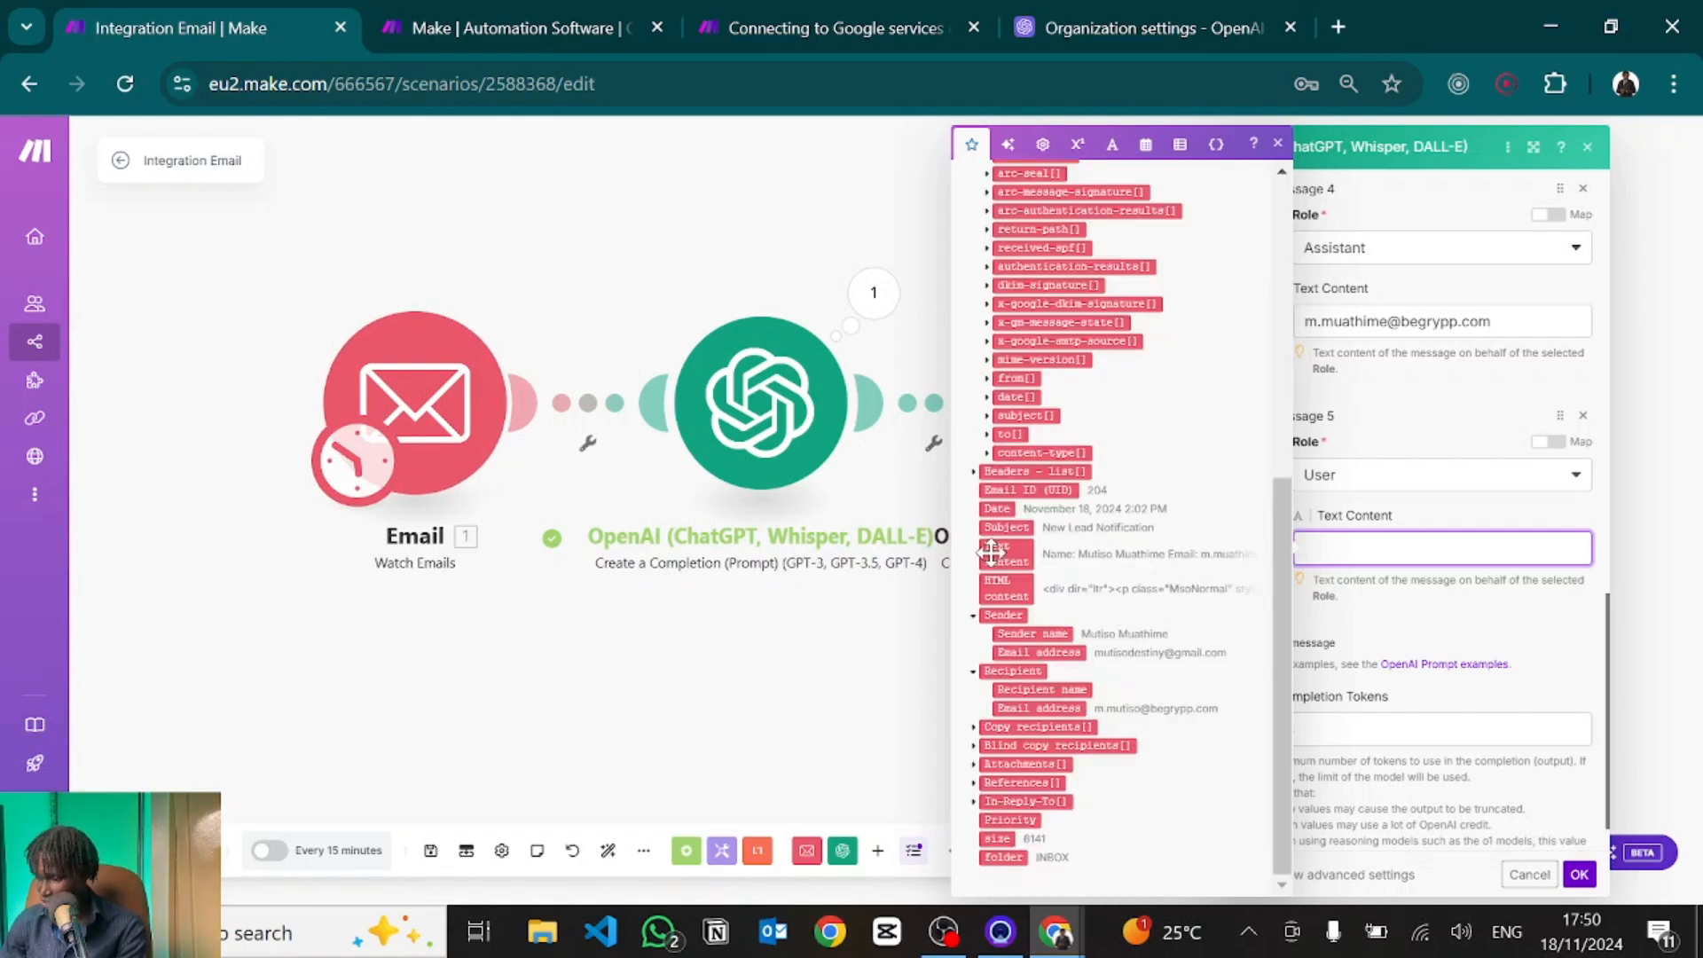
{"action": "left_click_drag", "start_coordinate": [992, 554], "coordinate": [1357, 549]}
{"action": "left_click", "coordinate": [1413, 614]}
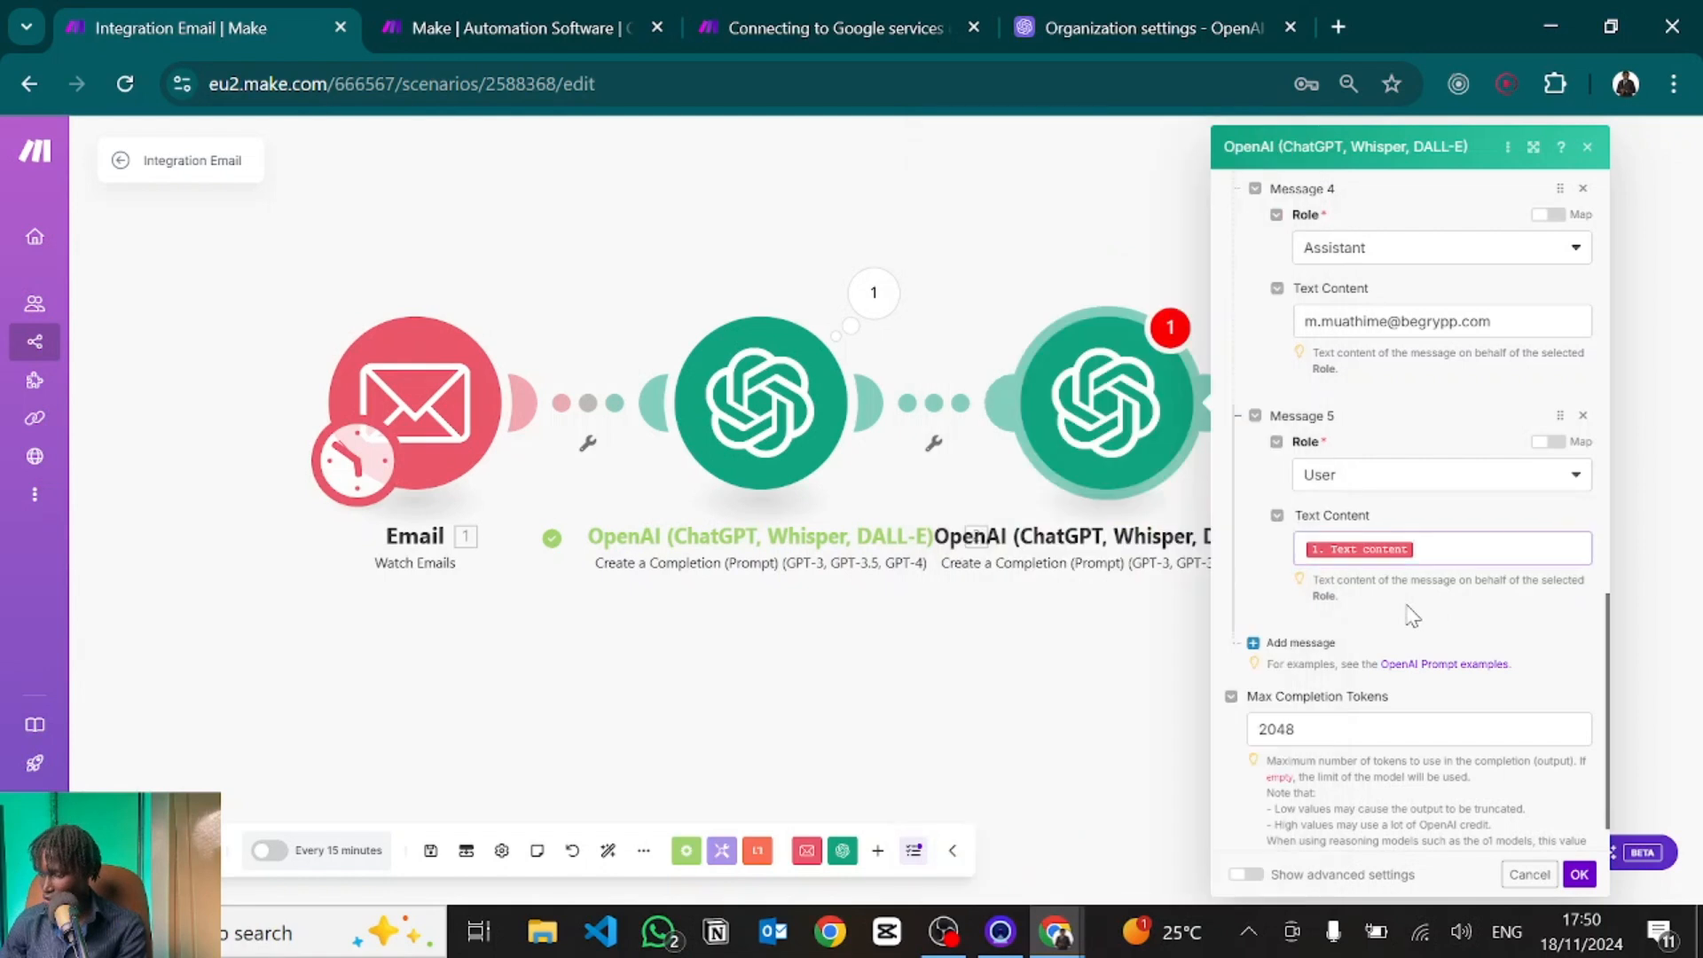
{"action": "left_click", "coordinate": [1580, 876]}
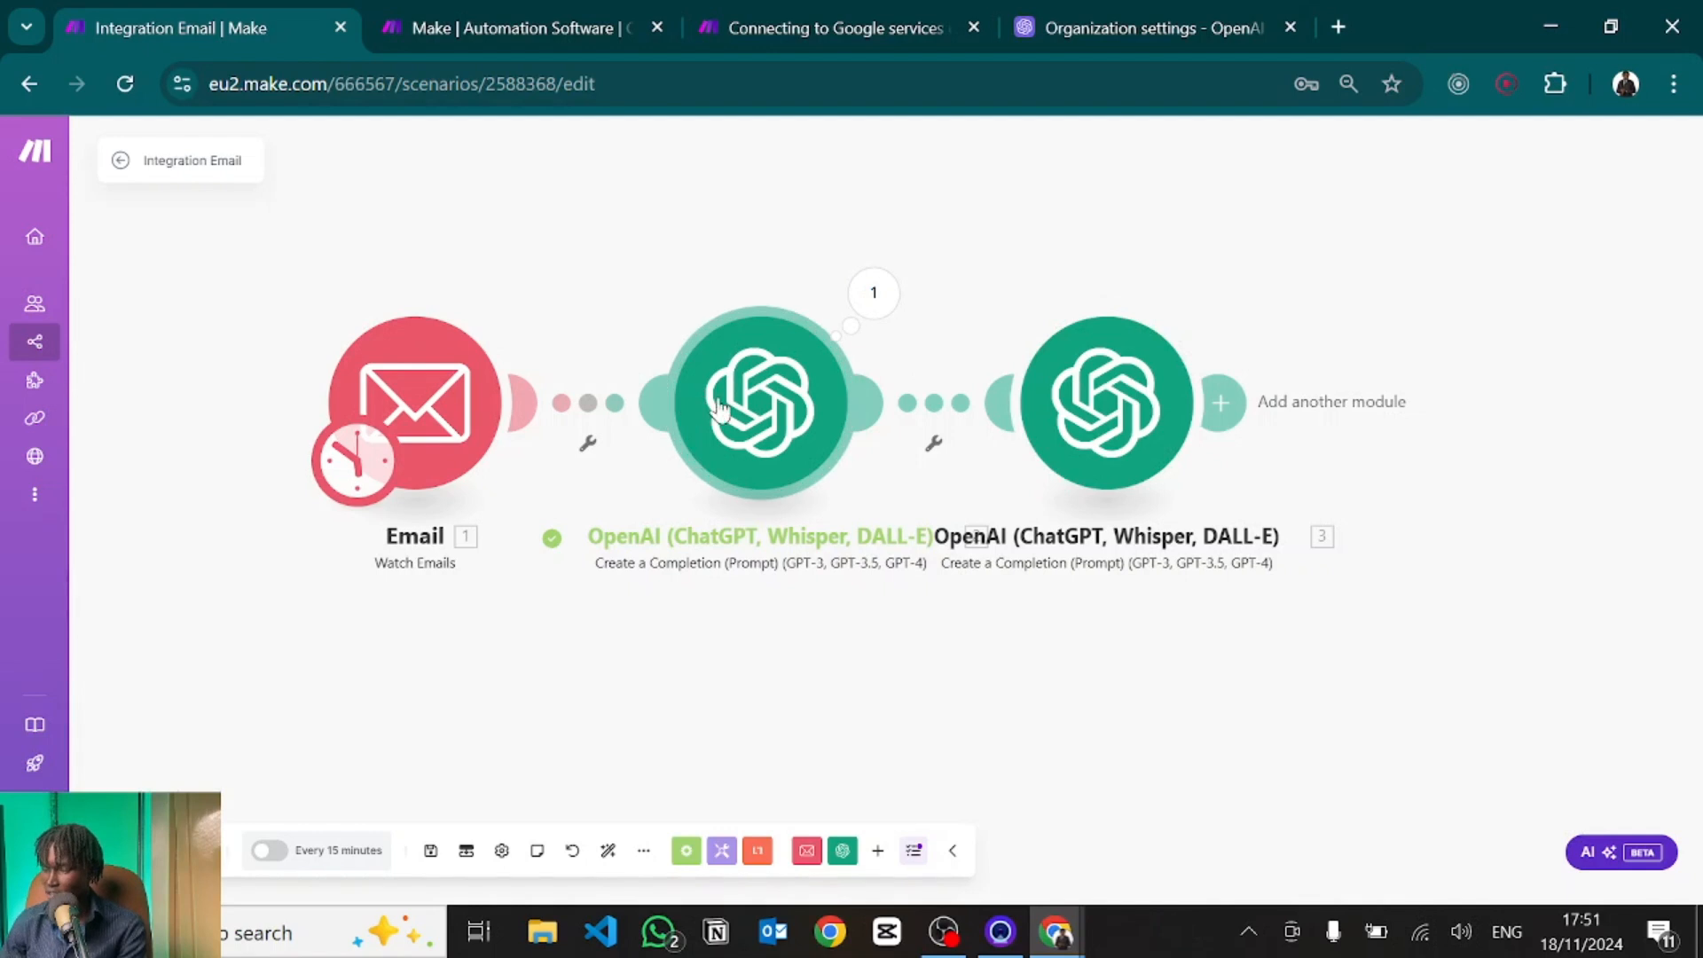
Show the first OpenAI module's advanced settings, set Temperature to 0.1, and close it.
{"action": "left_click", "coordinate": [749, 411]}
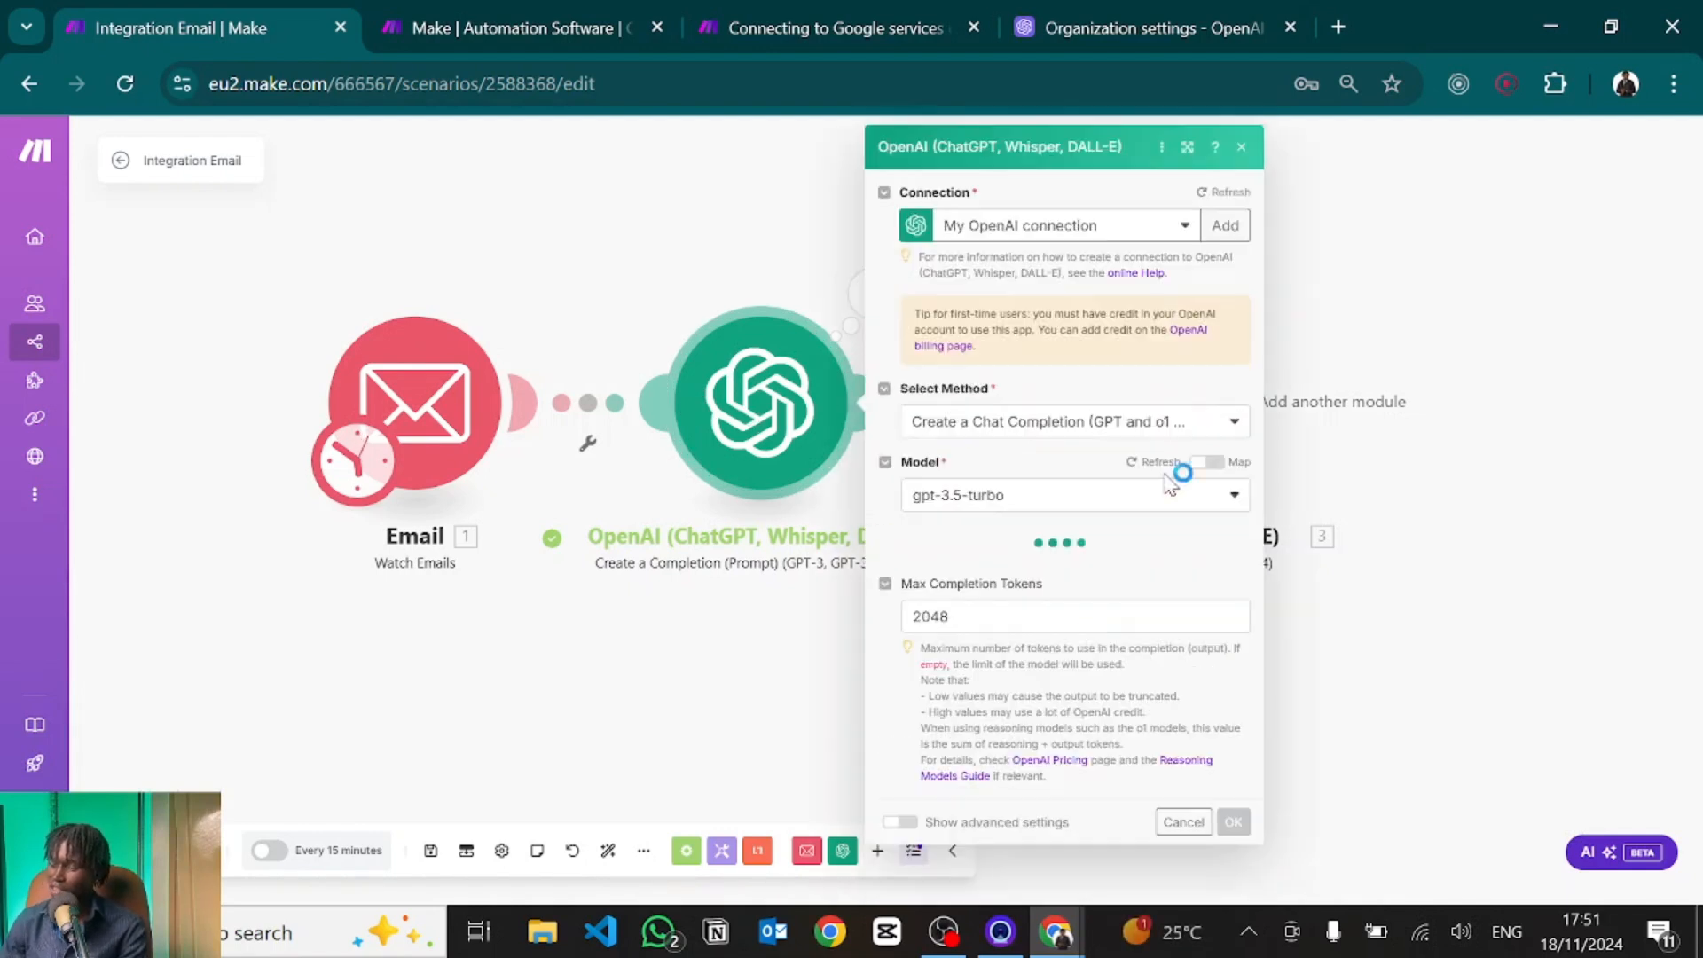
{"action": "left_click", "coordinate": [901, 822]}
{"action": "scroll", "coordinate": [914, 798], "scroll_direction": "down", "scroll_amount": 15}
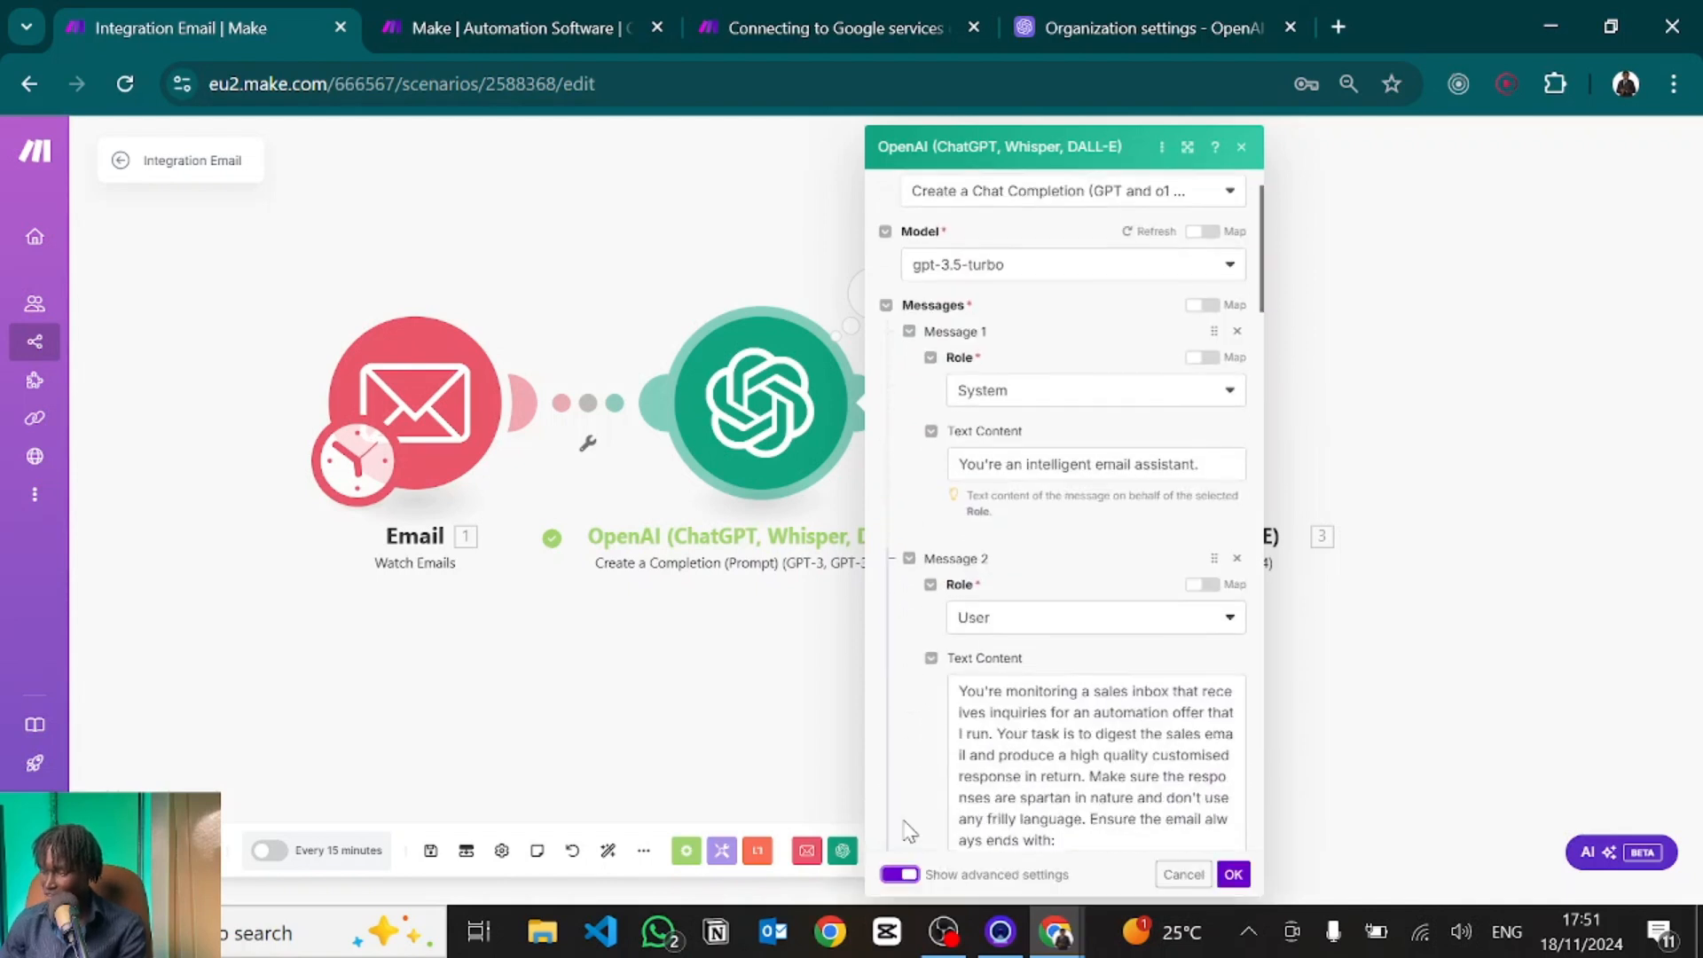
{"action": "scroll", "coordinate": [933, 685], "scroll_direction": "up", "scroll_amount": 6}
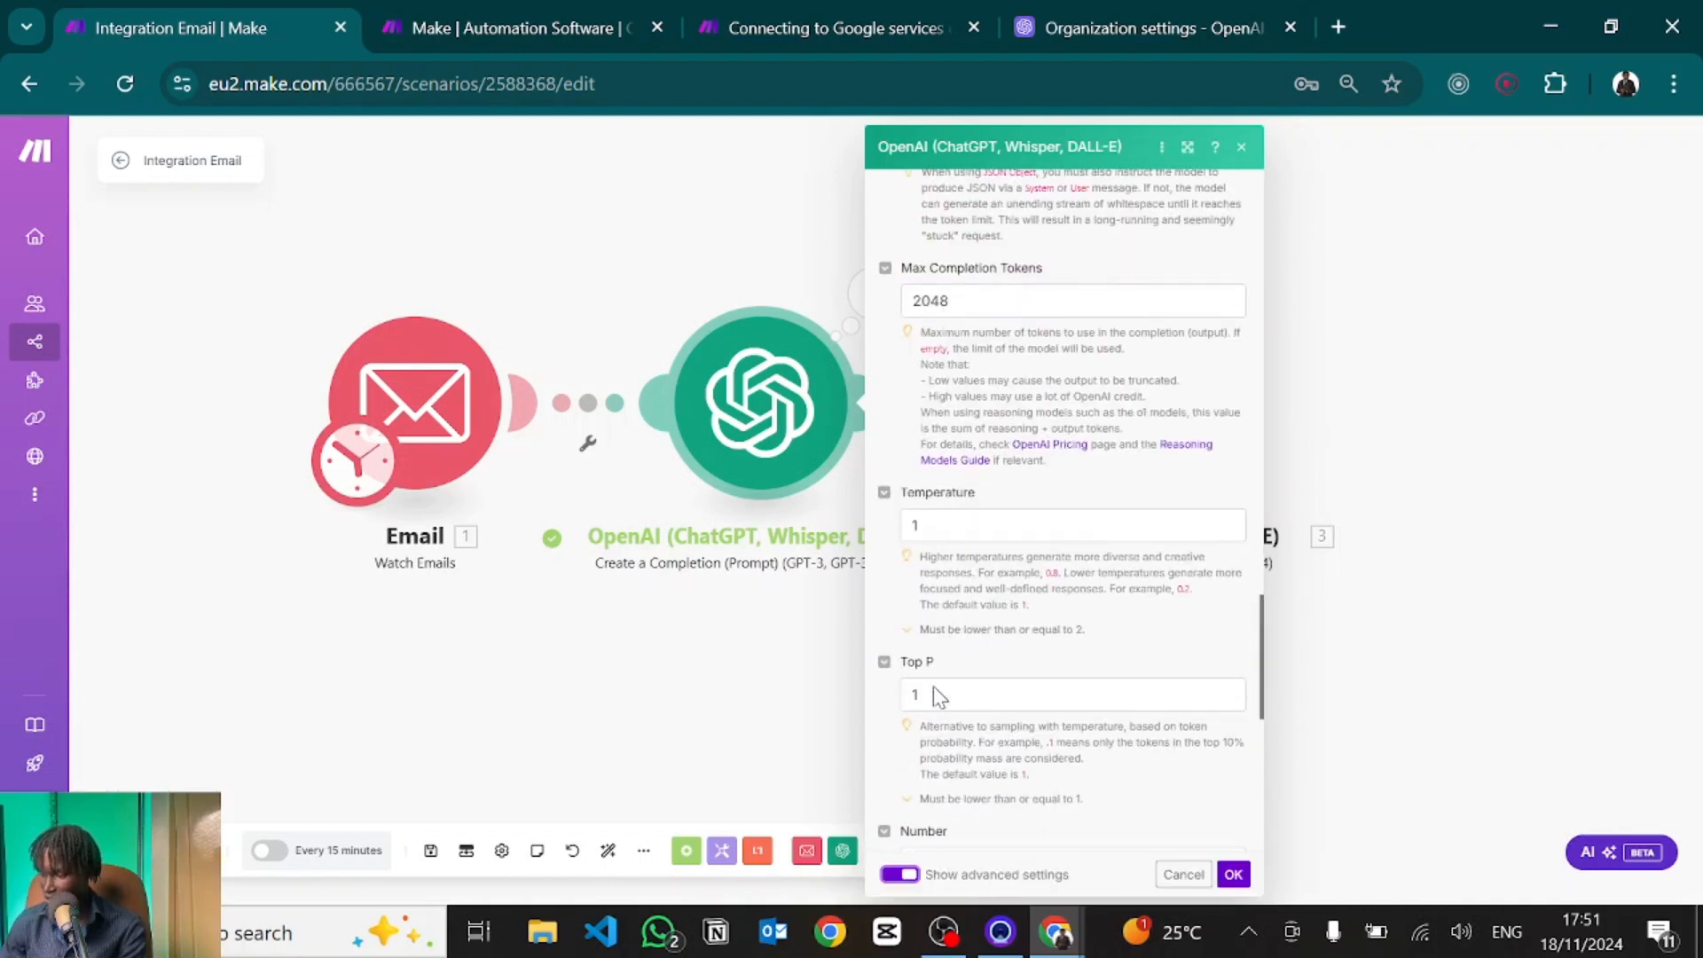
{"action": "scroll", "coordinate": [935, 687], "scroll_direction": "down", "scroll_amount": 4}
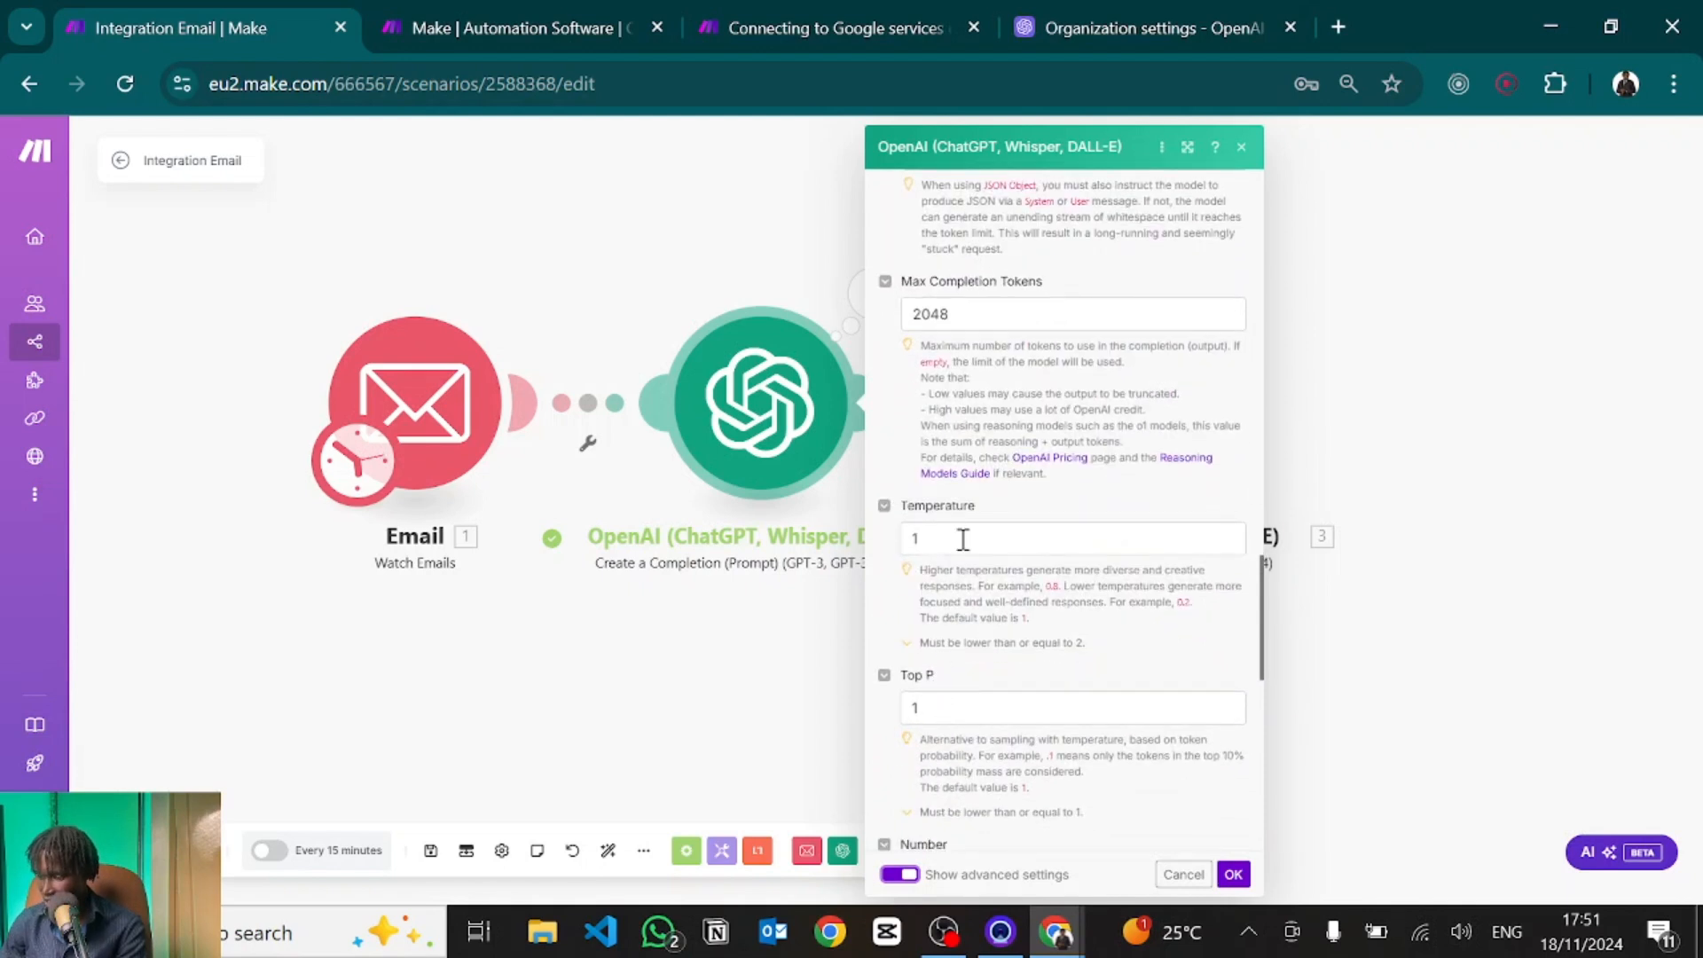
{"action": "left_click", "coordinate": [963, 538]}
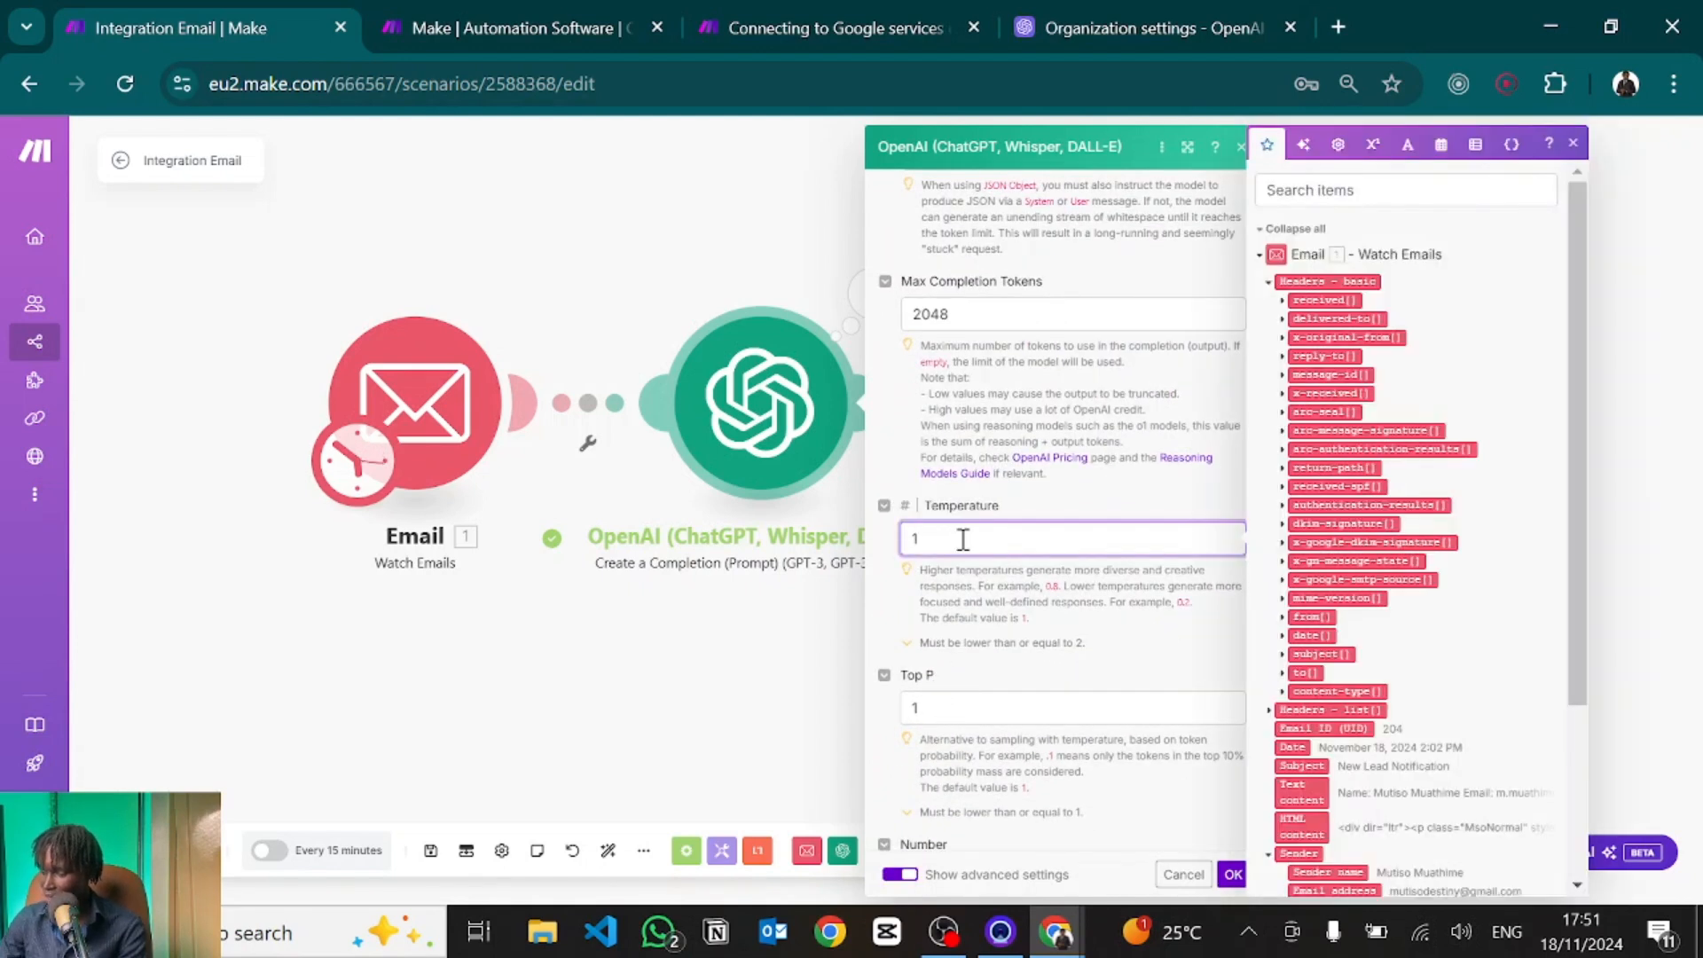
{"action": "type", "text": "0."}
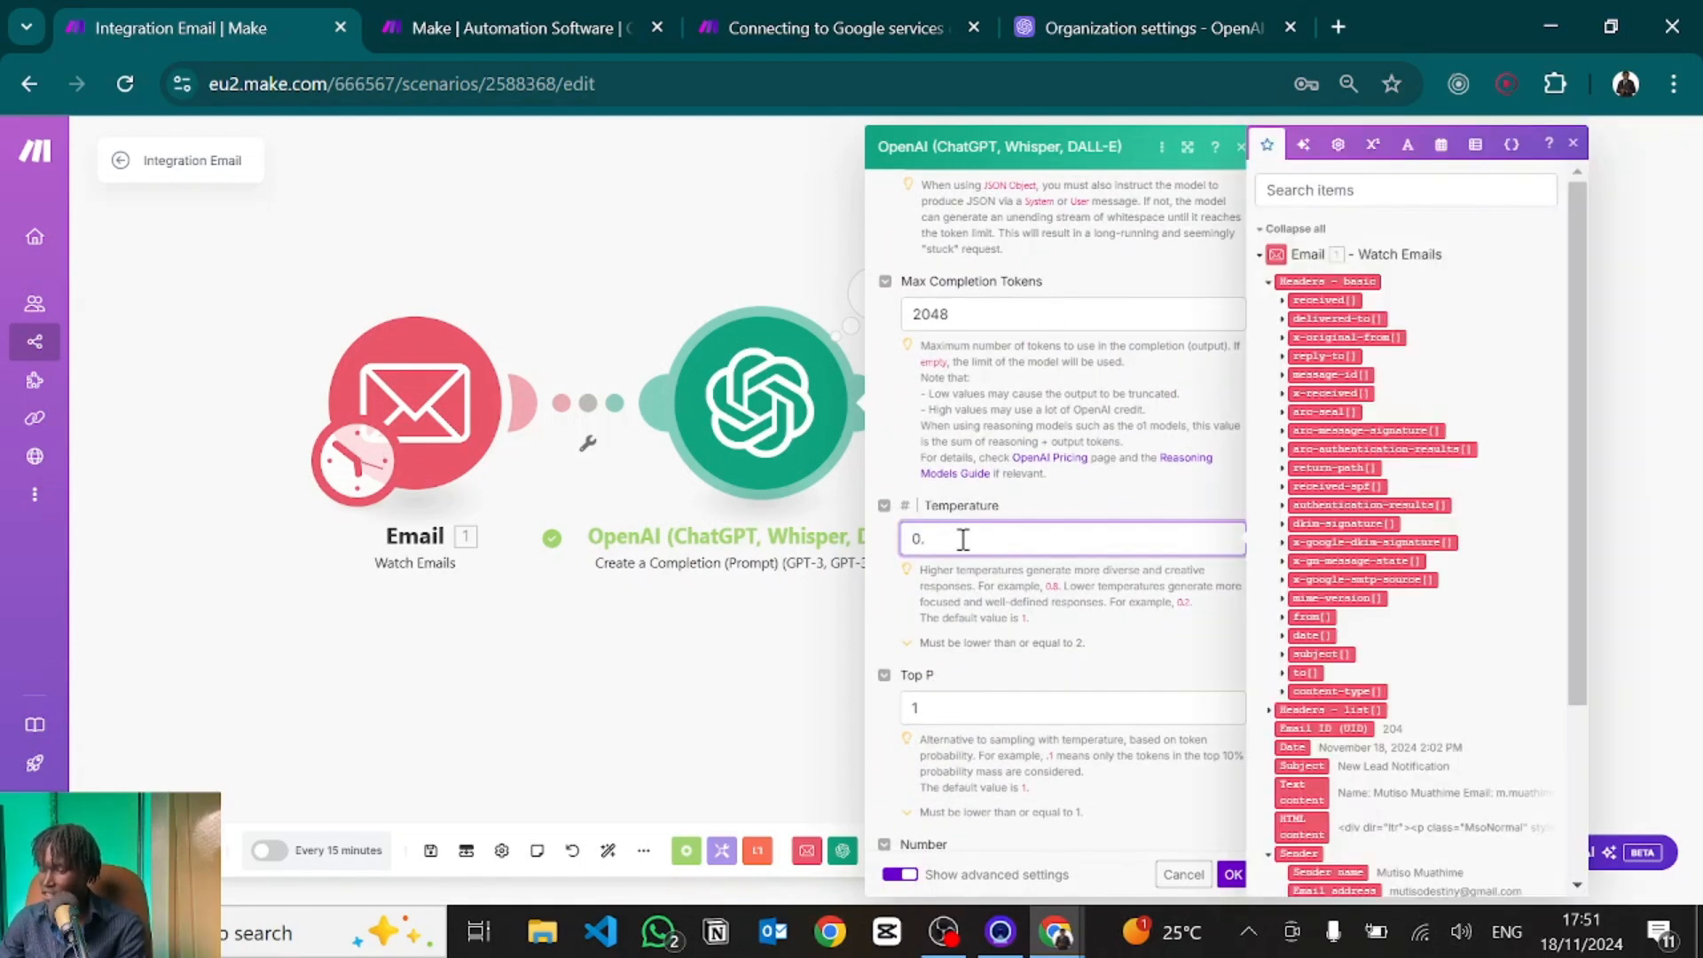
{"action": "left_click", "coordinate": [880, 589]}
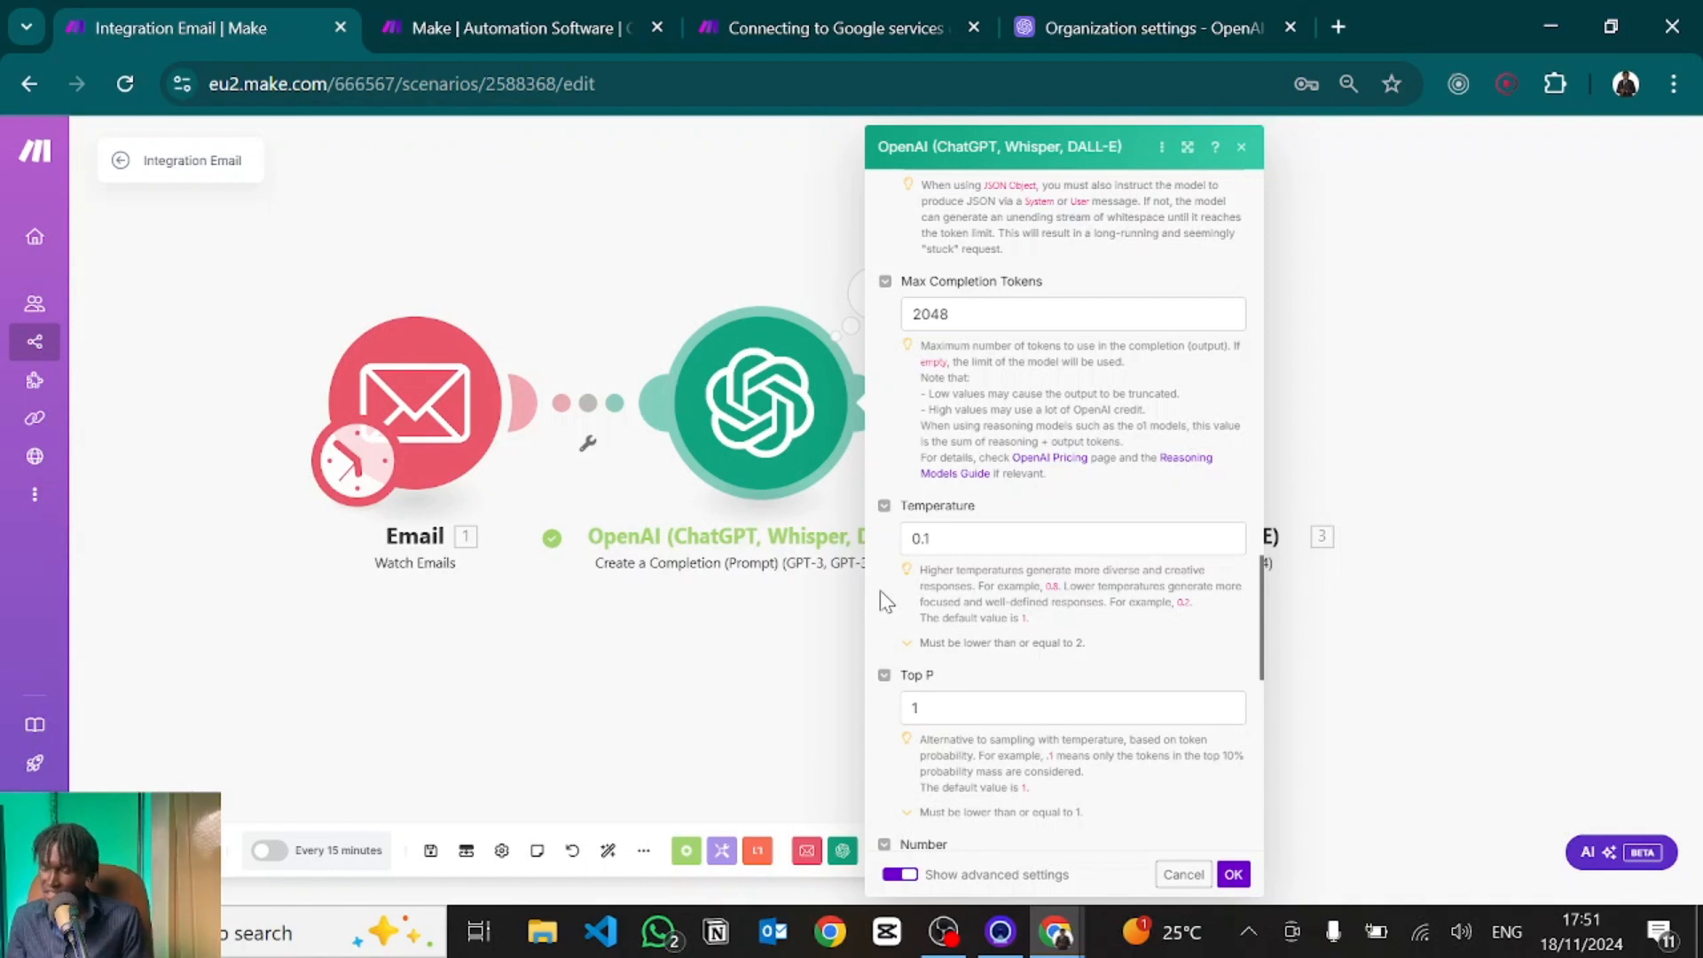
{"action": "left_click", "coordinate": [945, 548]}
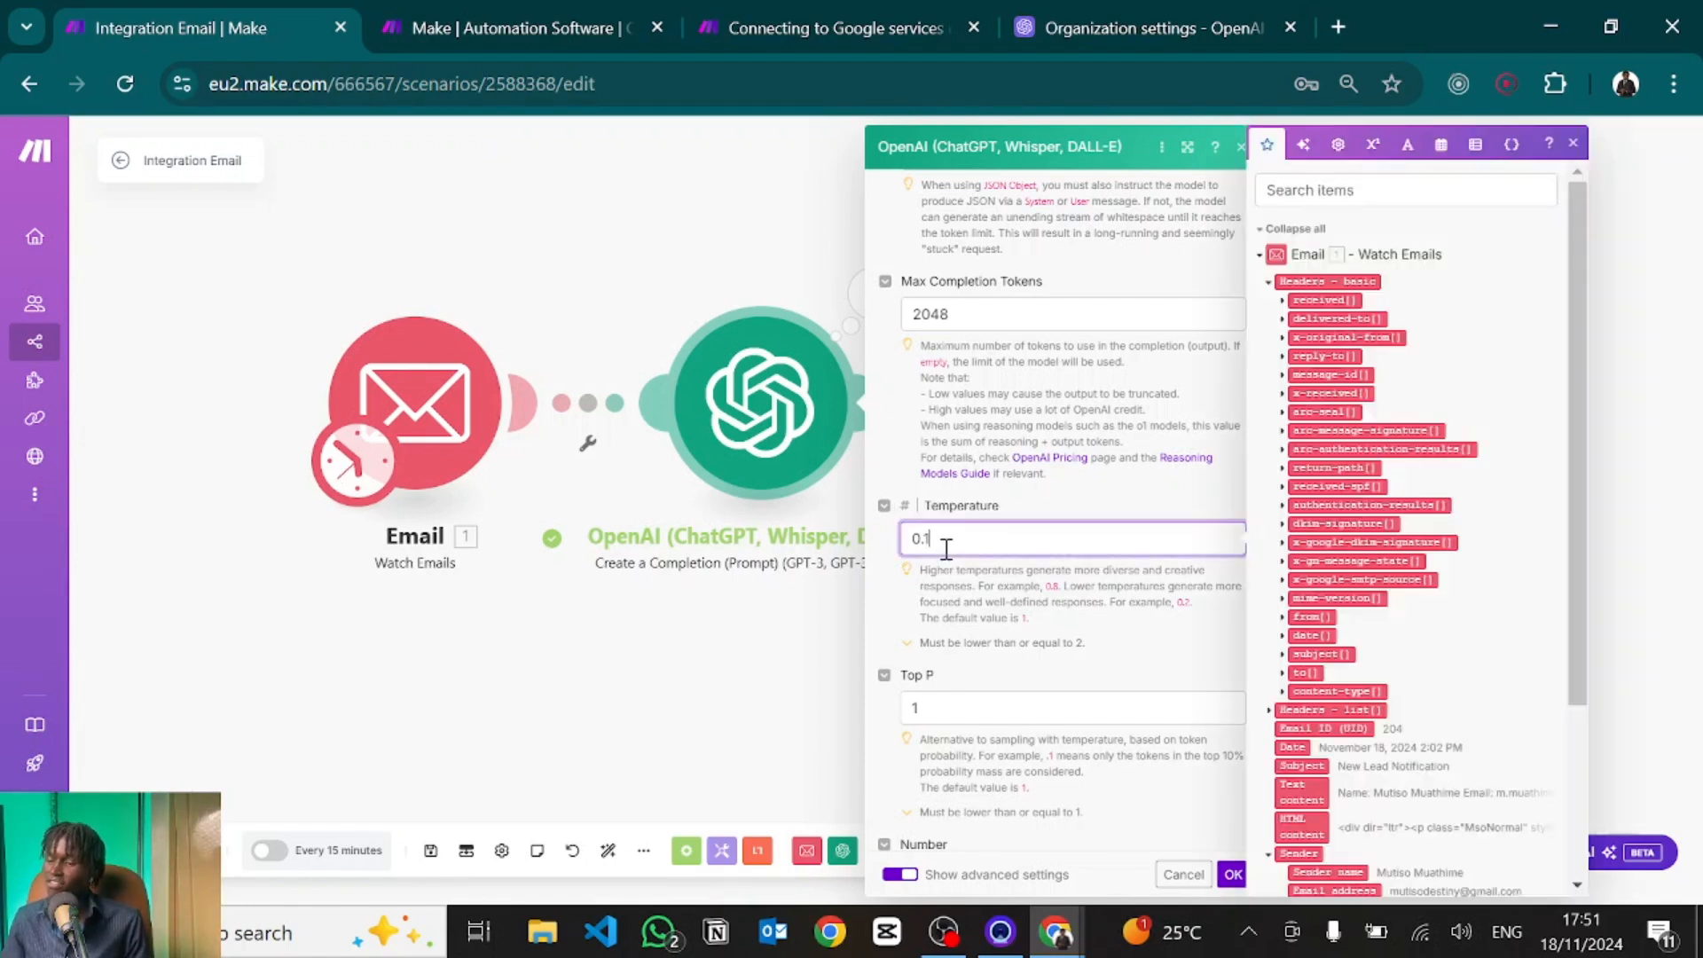
{"action": "left_click_drag", "start_coordinate": [946, 547], "coordinate": [912, 538]}
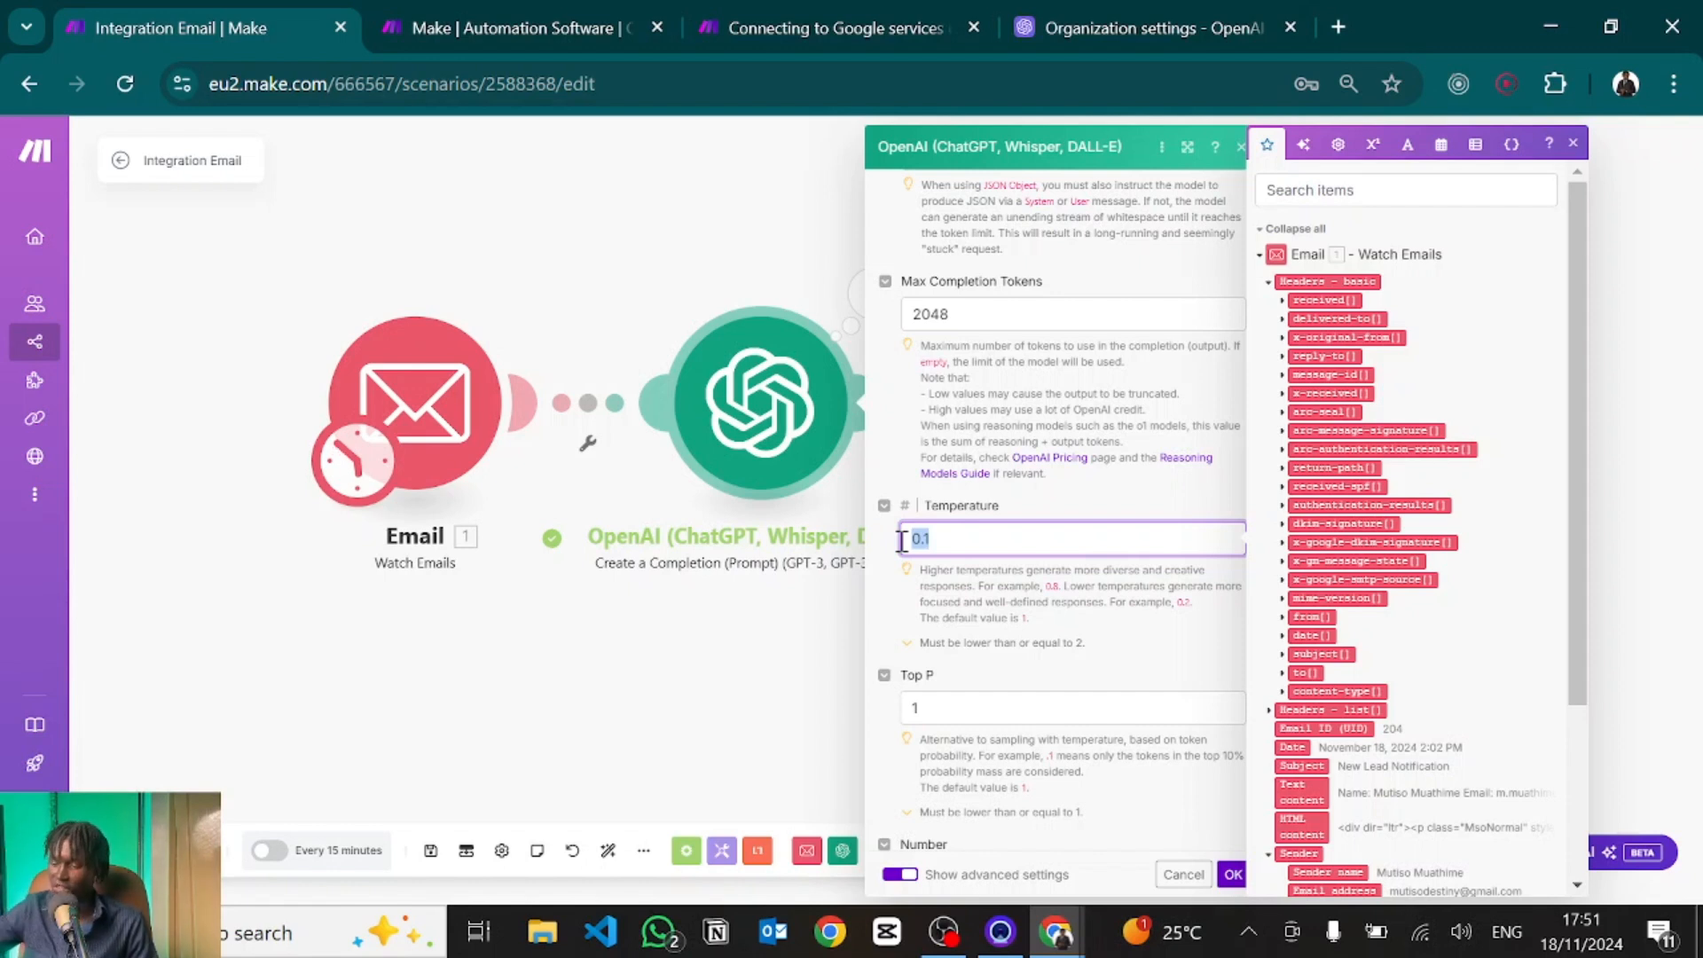
{"action": "left_click", "coordinate": [965, 541]}
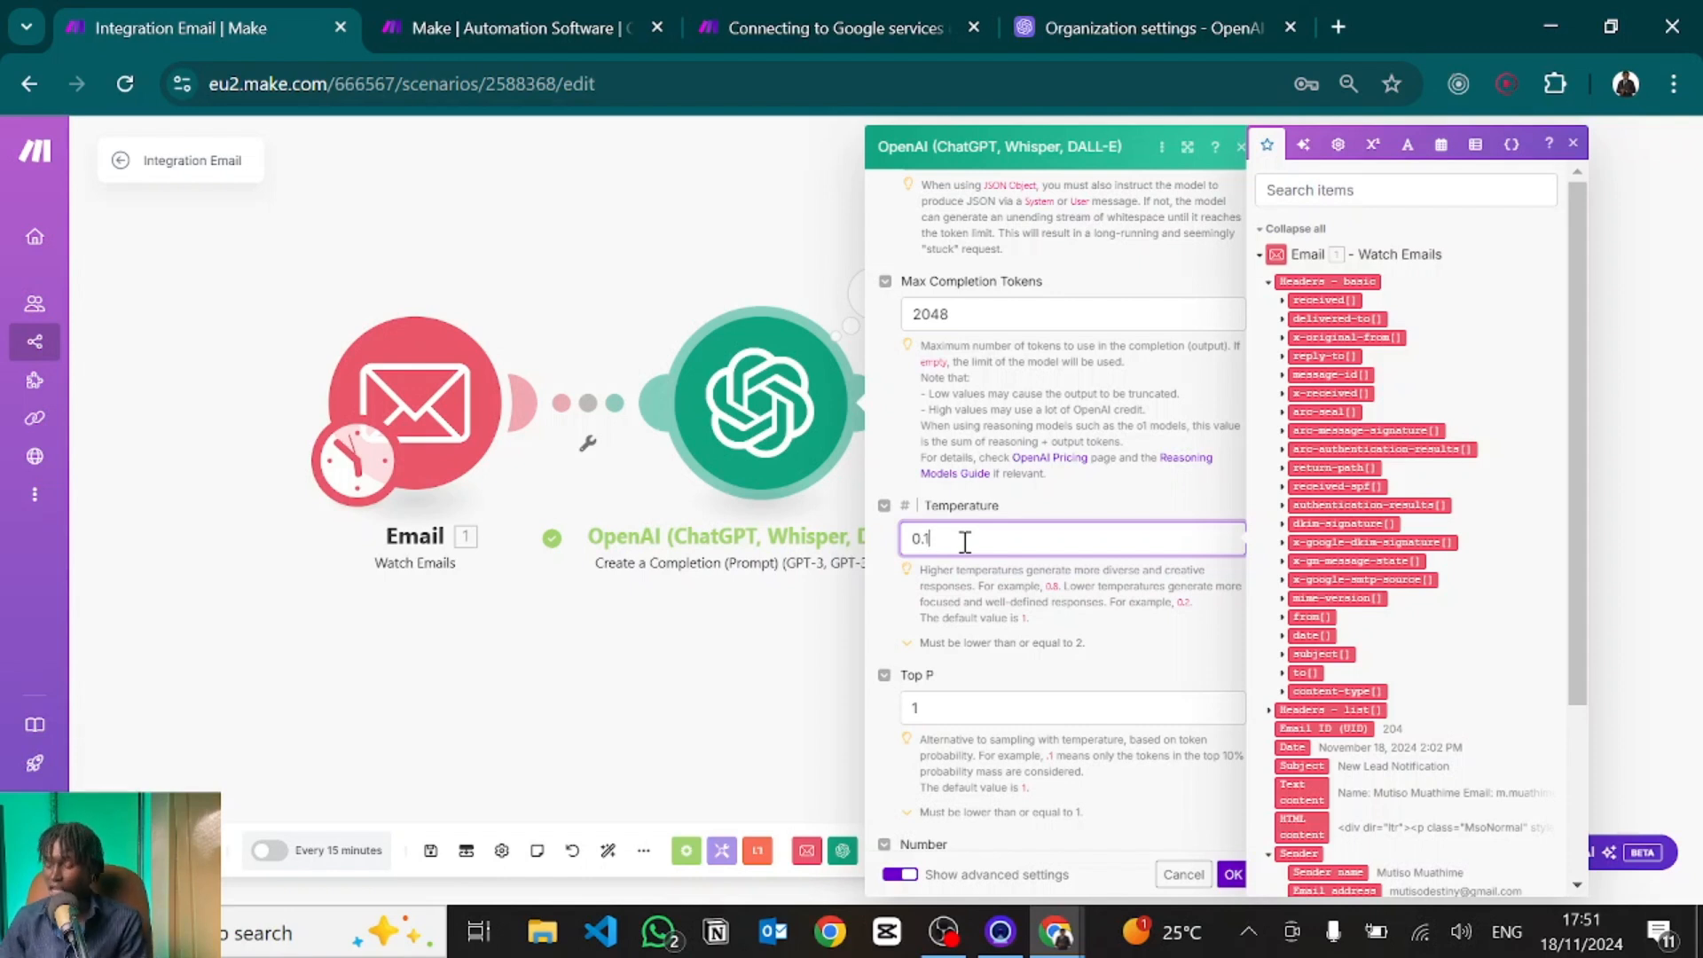
{"action": "left_click", "coordinate": [1233, 874]}
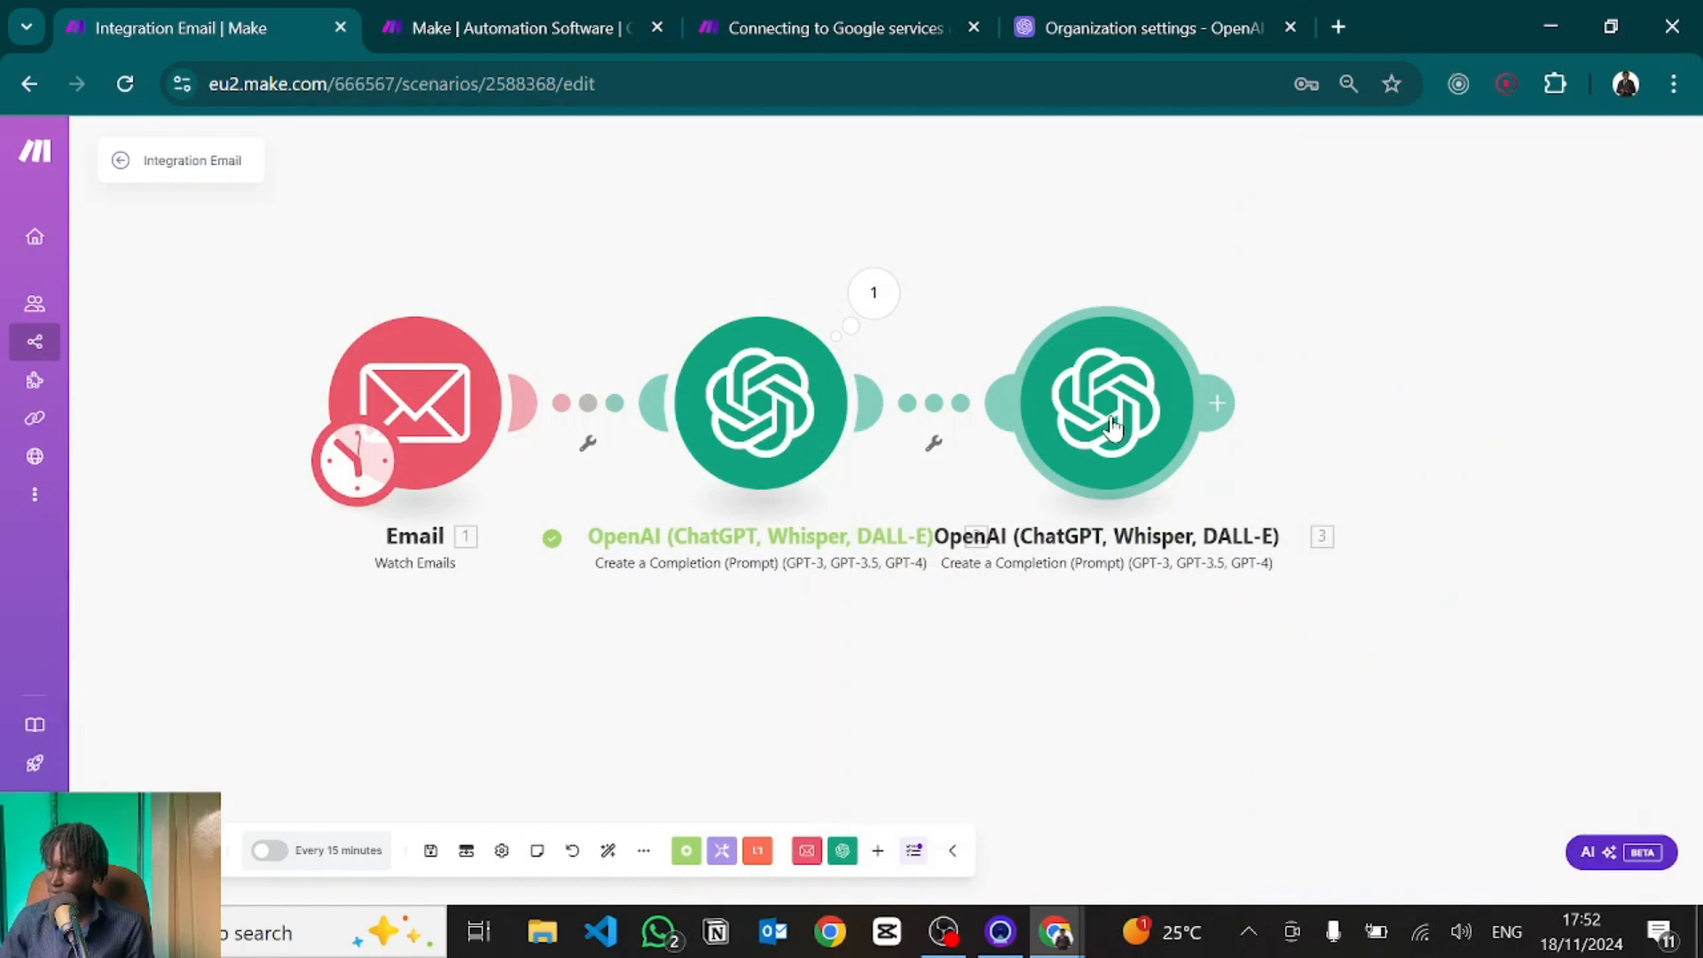
Check the second OpenAI module's Temperature value and close its settings unchanged.
{"action": "left_click", "coordinate": [1113, 427]}
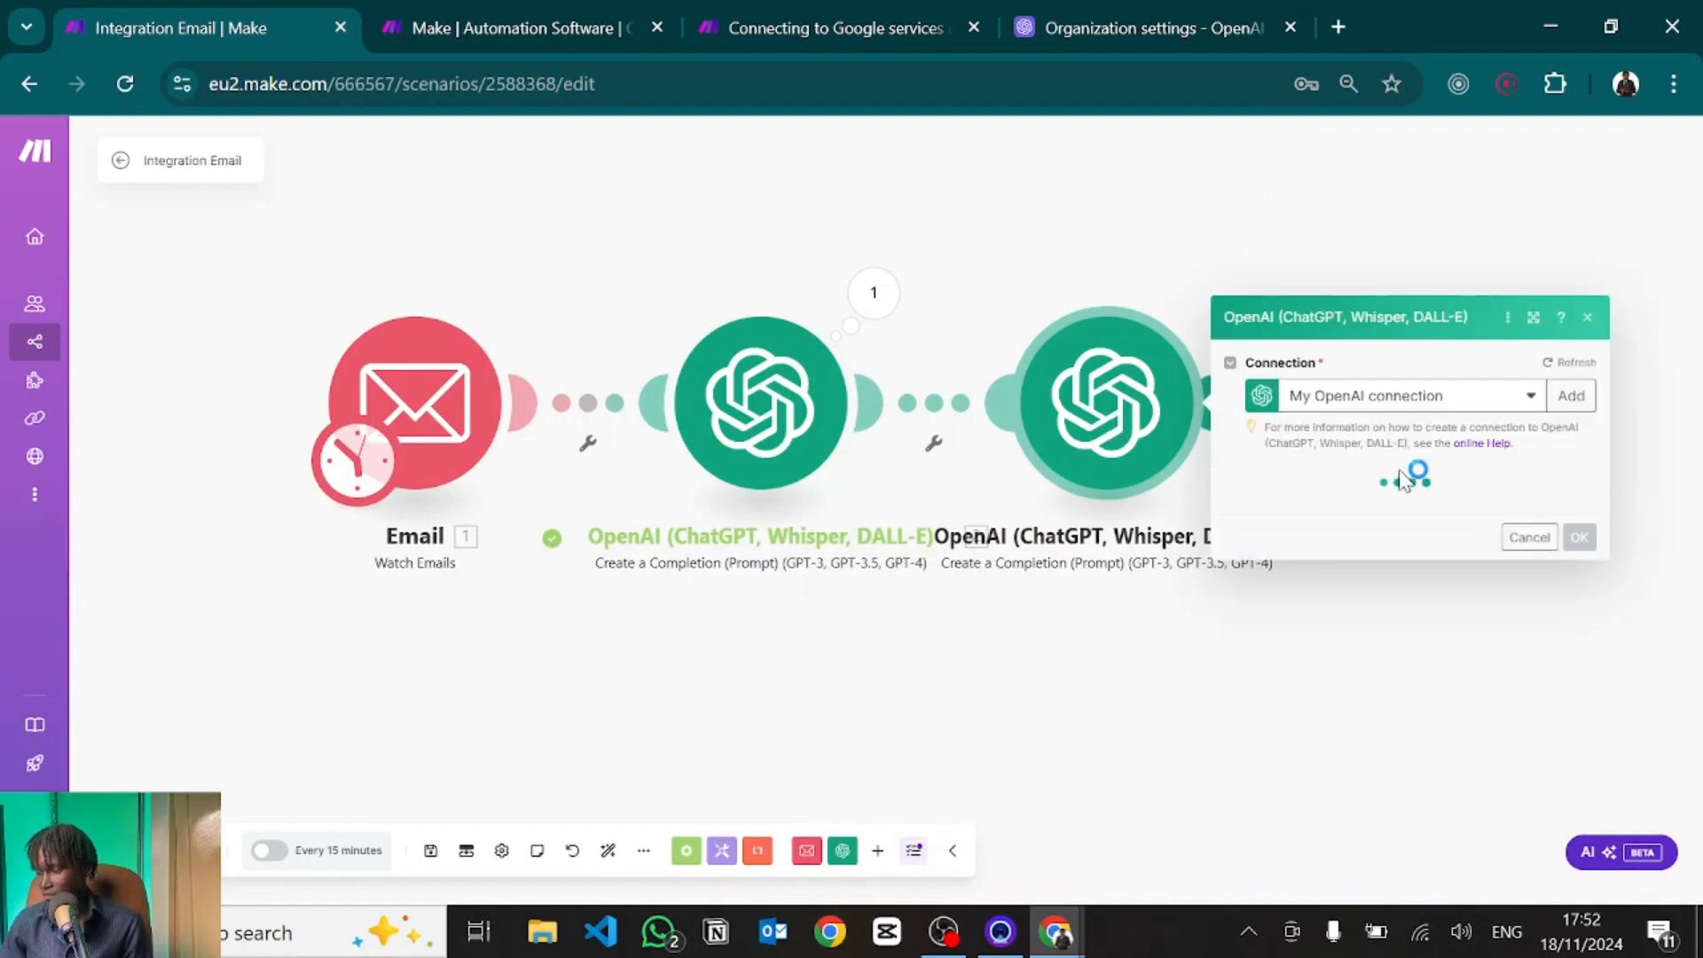
{"action": "left_click", "coordinate": [1164, 224]}
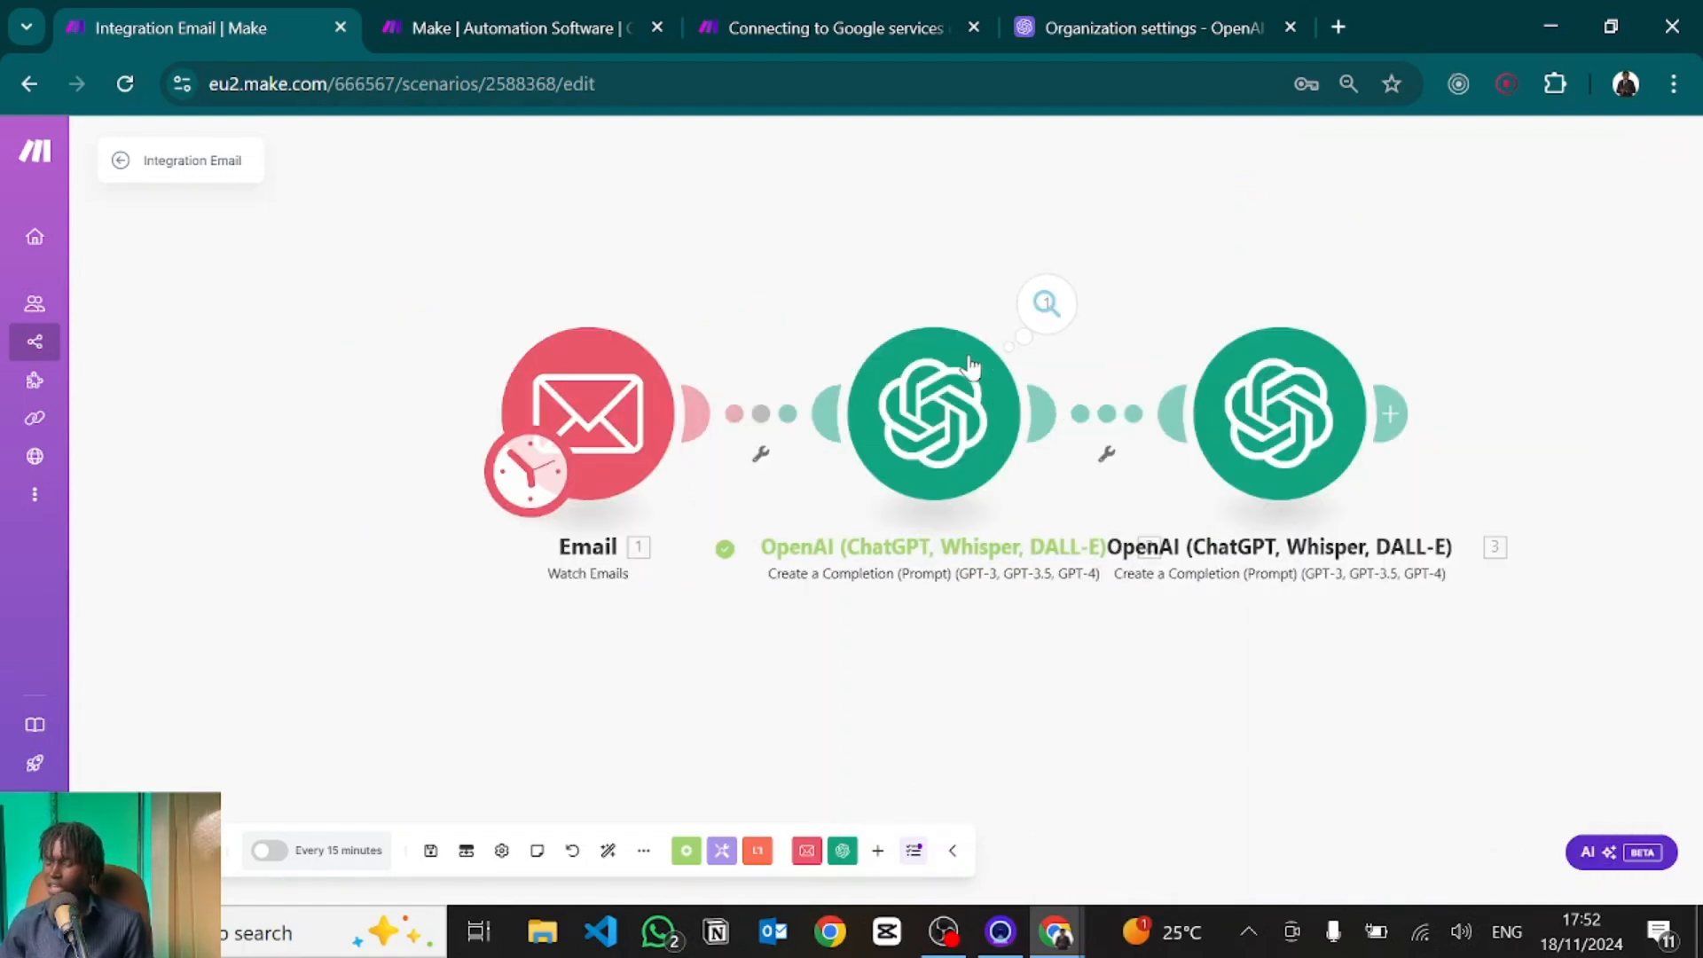
{"action": "left_click", "coordinate": [923, 421]}
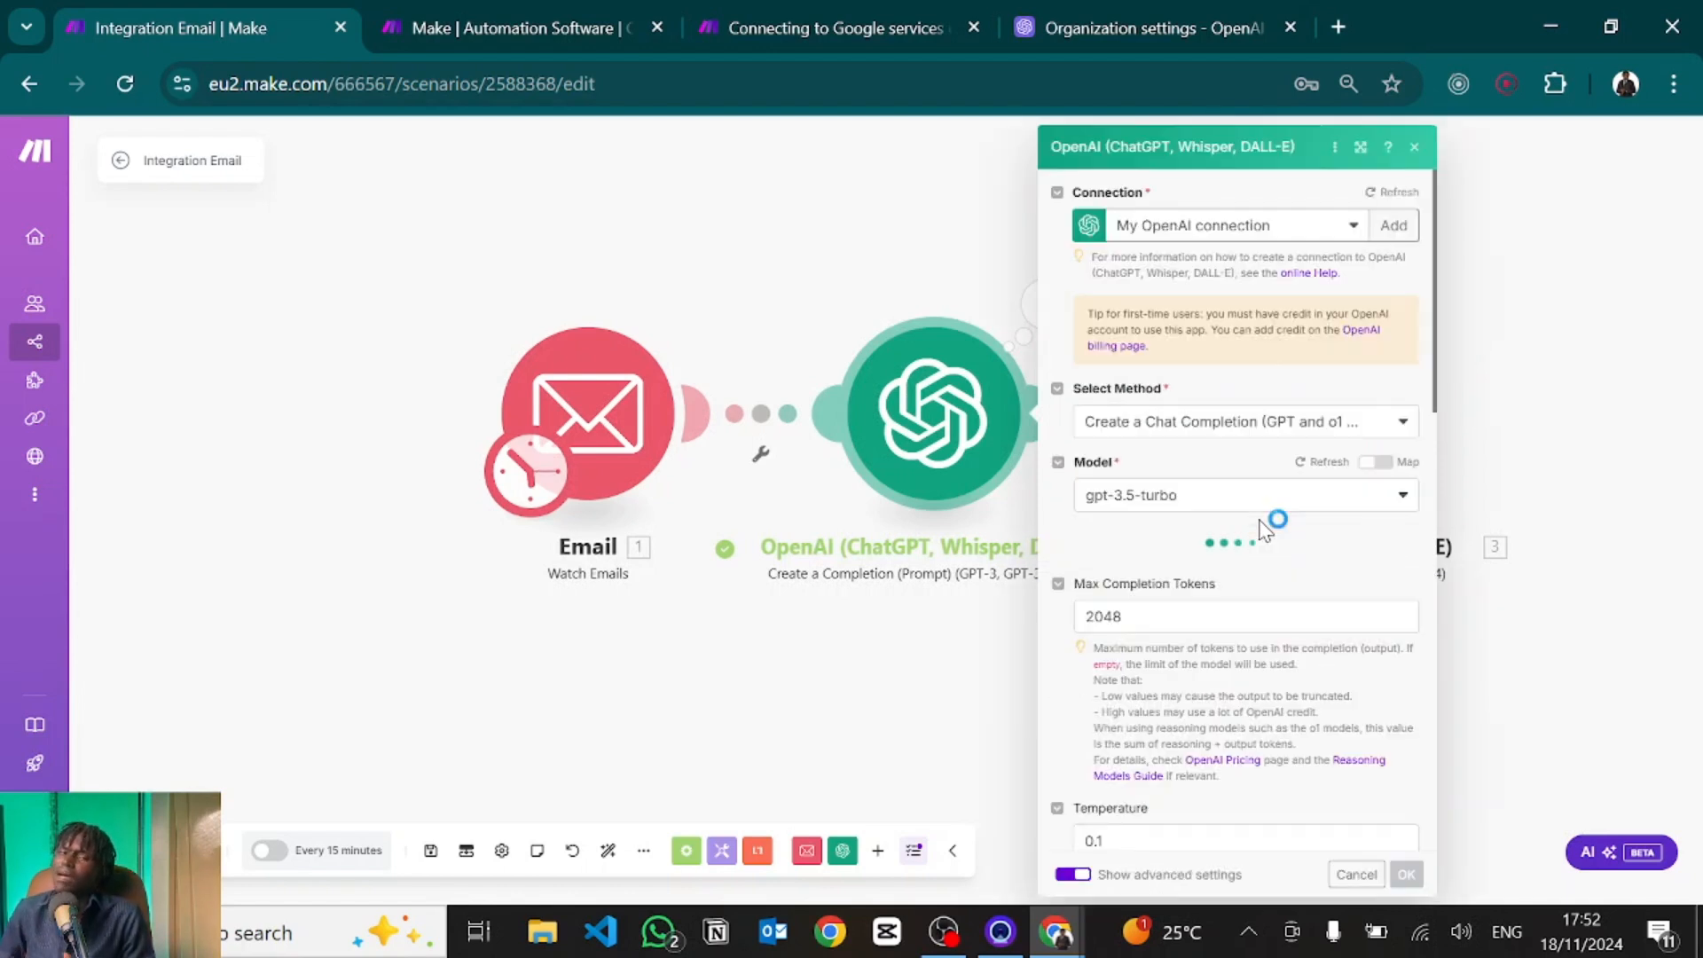
{"action": "scroll", "coordinate": [1266, 530], "scroll_direction": "down", "scroll_amount": 8}
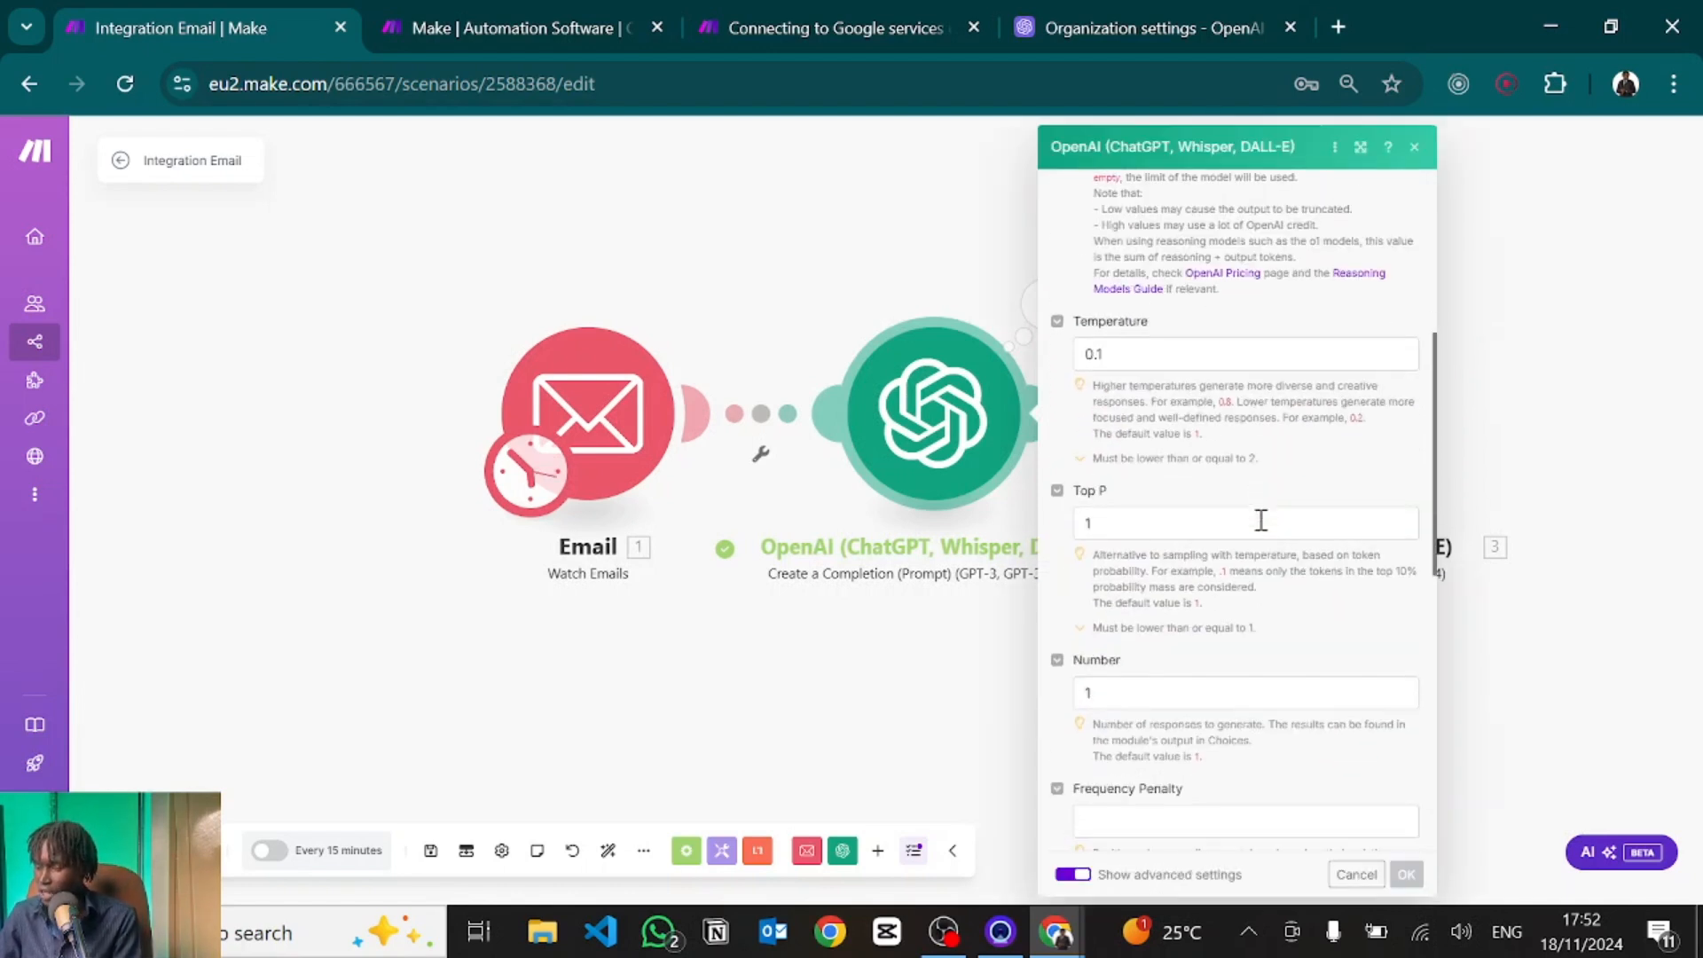
{"action": "scroll", "coordinate": [1167, 599], "scroll_direction": "down", "scroll_amount": 4}
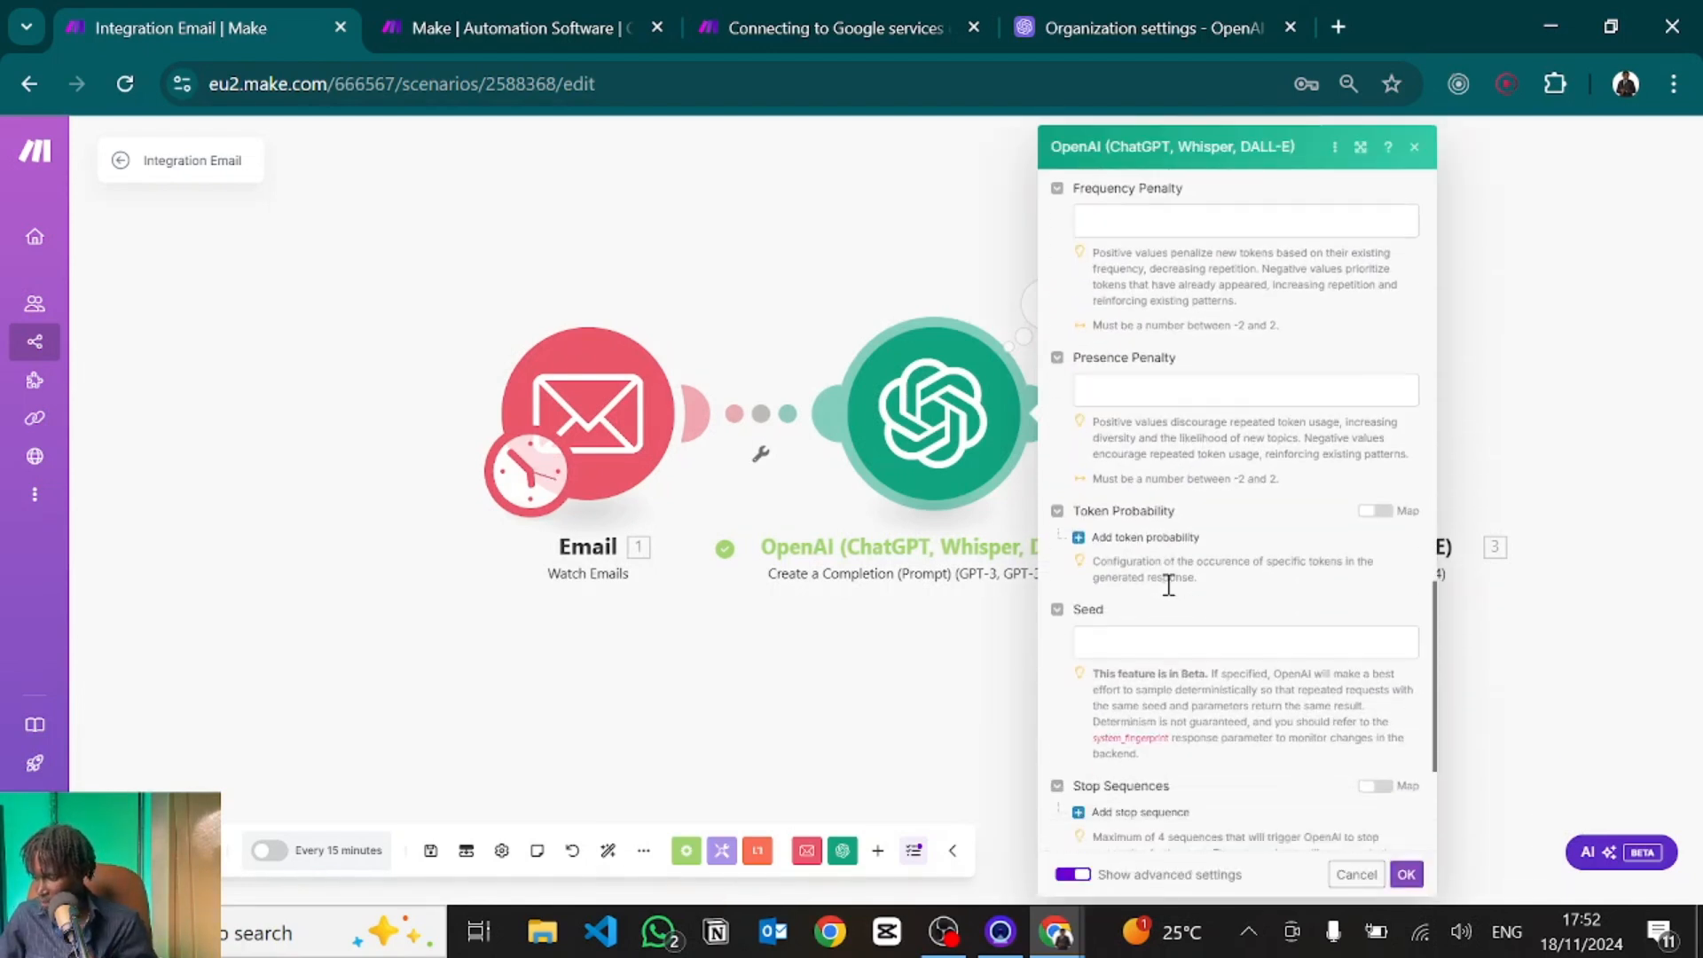
{"action": "scroll", "coordinate": [1171, 594], "scroll_direction": "up", "scroll_amount": 5}
{"action": "scroll", "coordinate": [1172, 592], "scroll_direction": "down", "scroll_amount": 6}
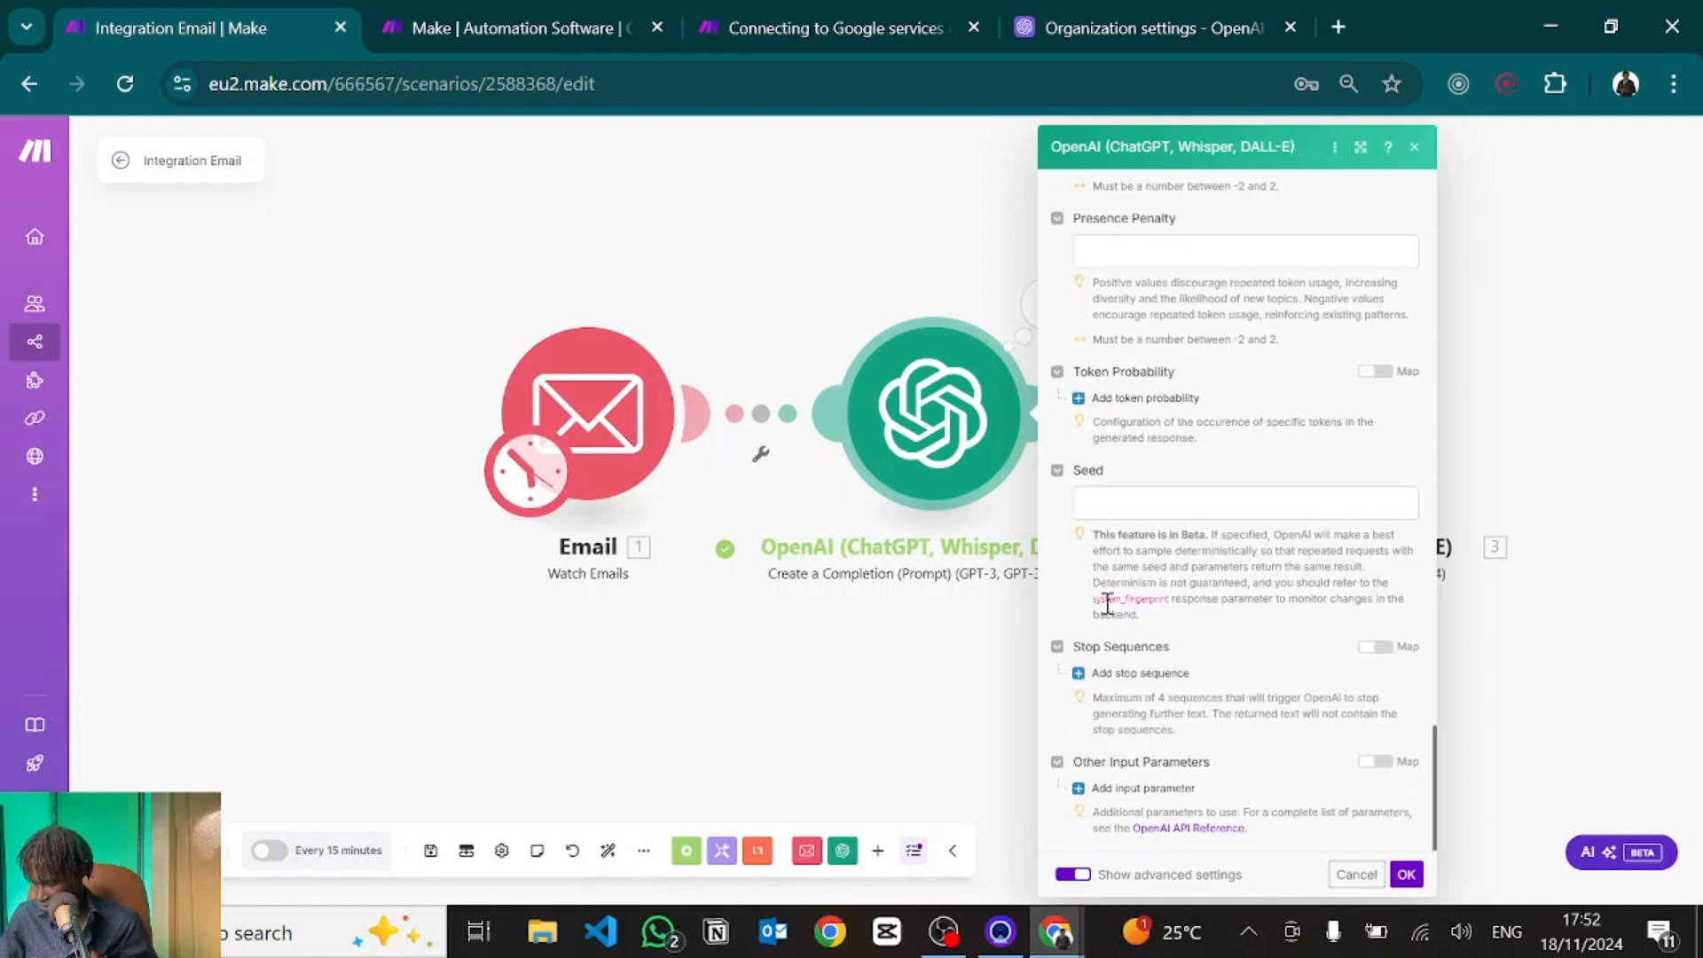
{"action": "scroll", "coordinate": [1108, 603], "scroll_direction": "up", "scroll_amount": 8}
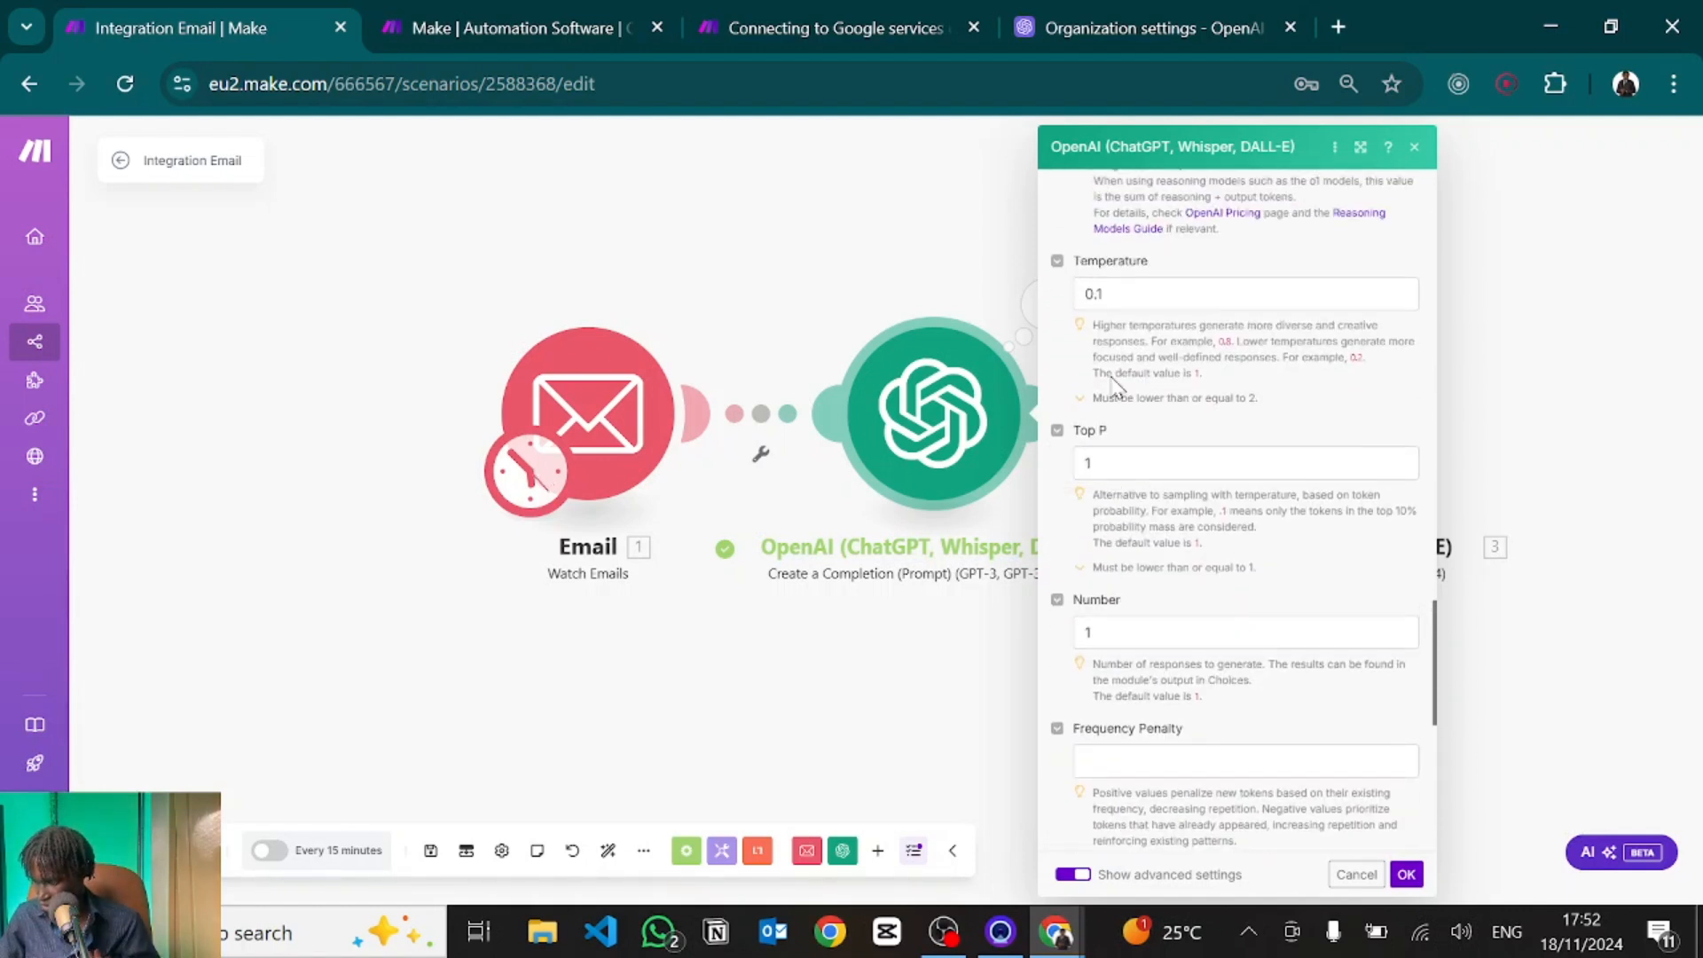
{"action": "scroll", "coordinate": [1115, 387], "scroll_direction": "up", "scroll_amount": 2}
{"action": "left_click", "coordinate": [1127, 410]}
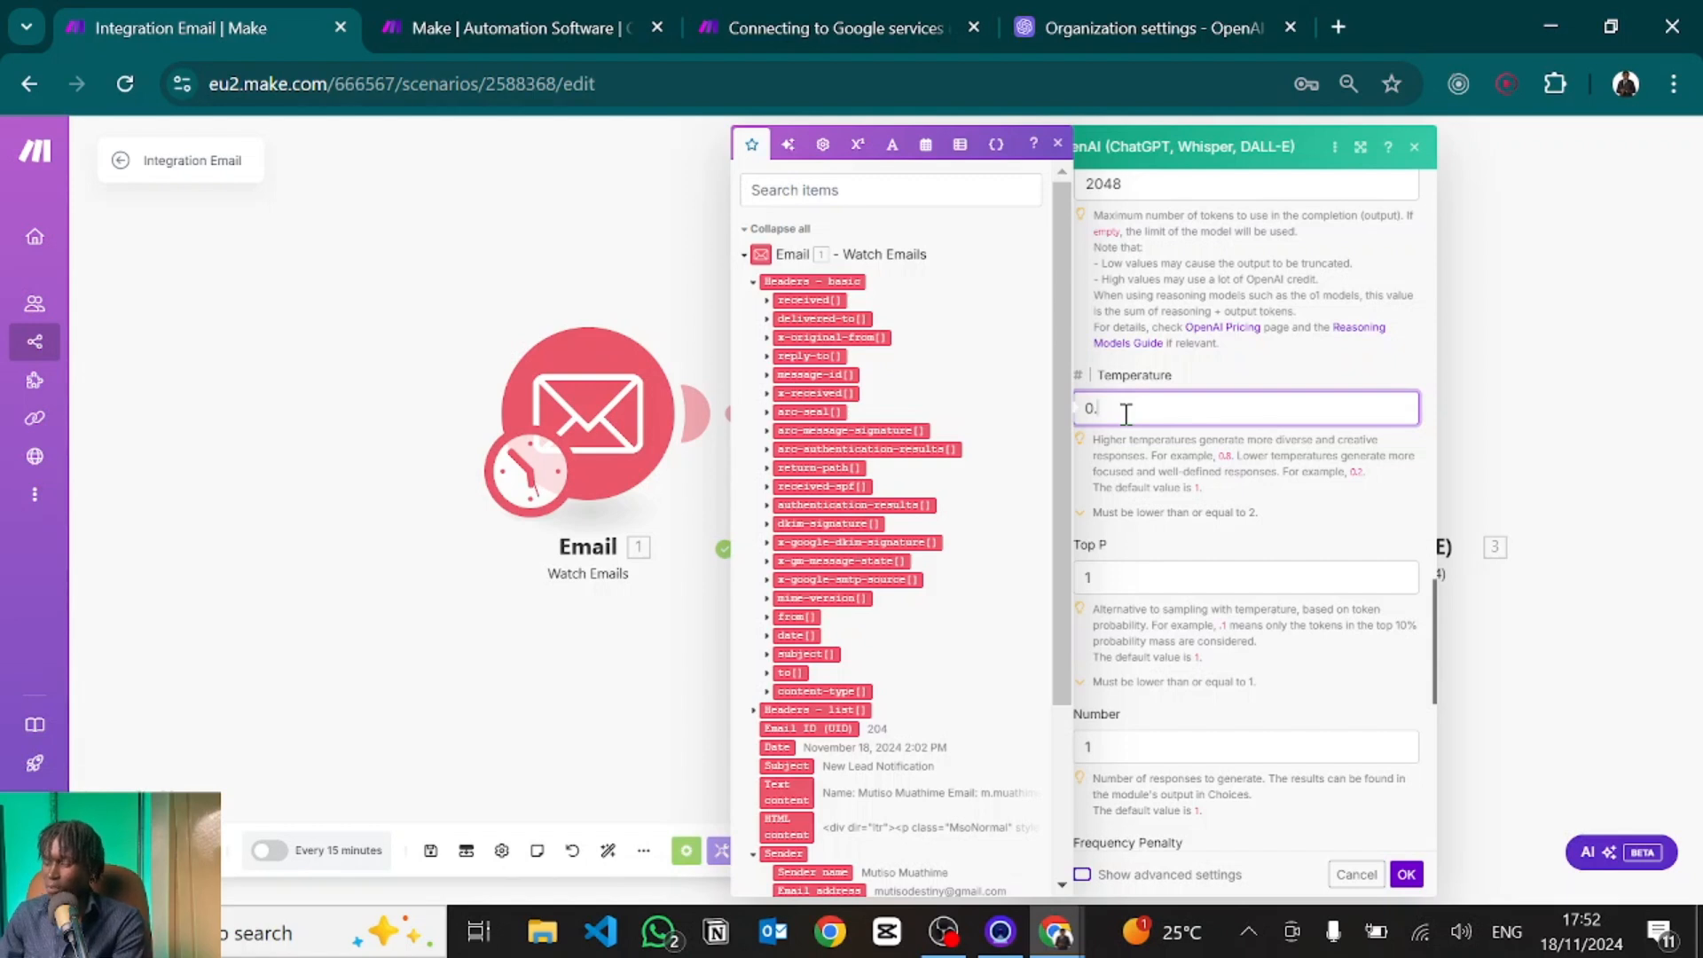
{"action": "left_click", "coordinate": [1406, 874]}
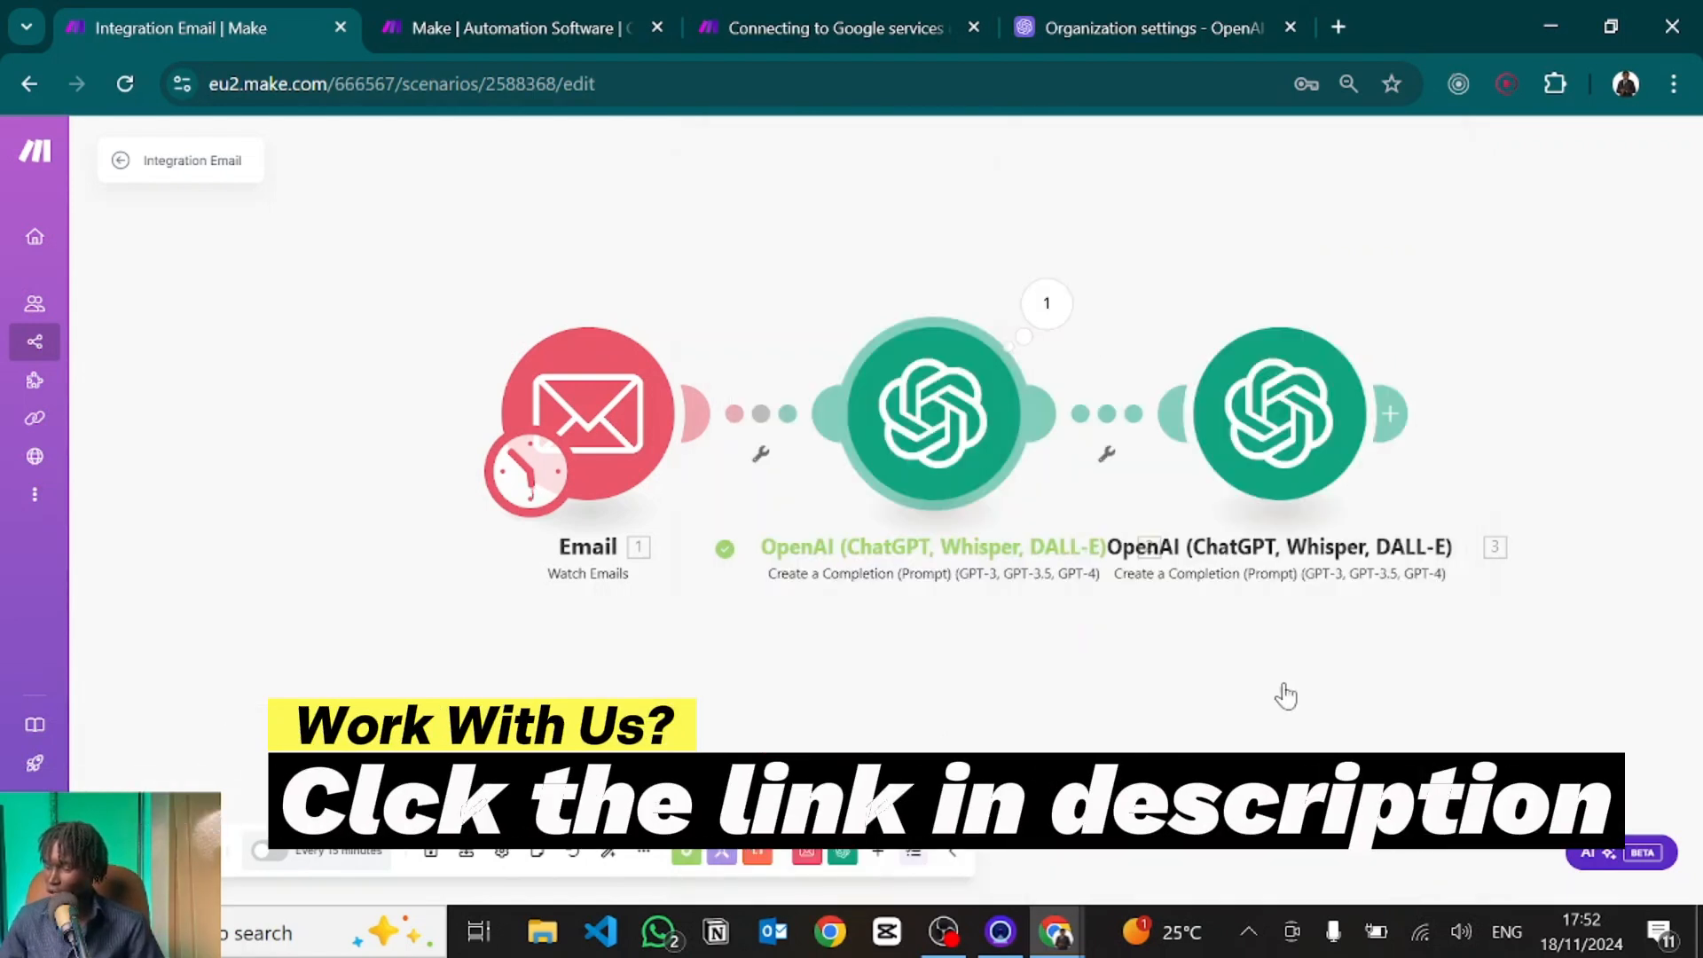
Show the third OpenAI module's advanced settings, set its Temperature to 0, and confirm.
{"action": "left_click", "coordinate": [1293, 457]}
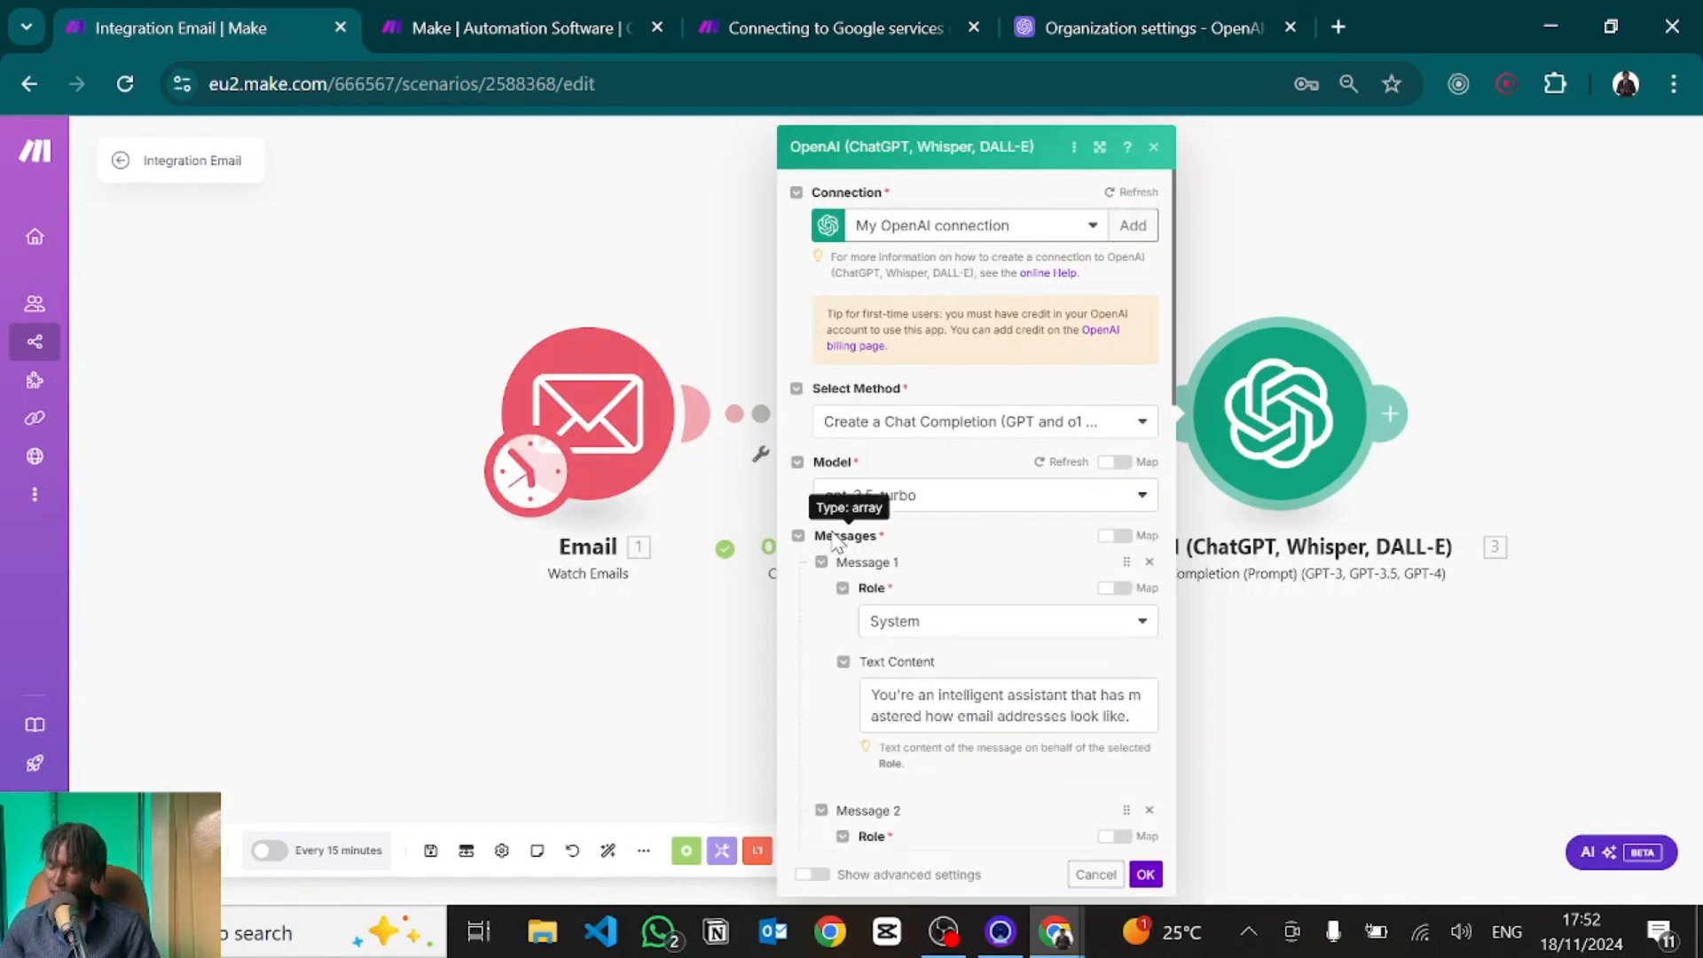
{"action": "scroll", "coordinate": [825, 798], "scroll_direction": "down", "scroll_amount": 10}
{"action": "left_click", "coordinate": [812, 874]}
{"action": "scroll", "coordinate": [820, 798], "scroll_direction": "down", "scroll_amount": 4}
{"action": "left_click", "coordinate": [856, 686]}
{"action": "type", "text": "0"}
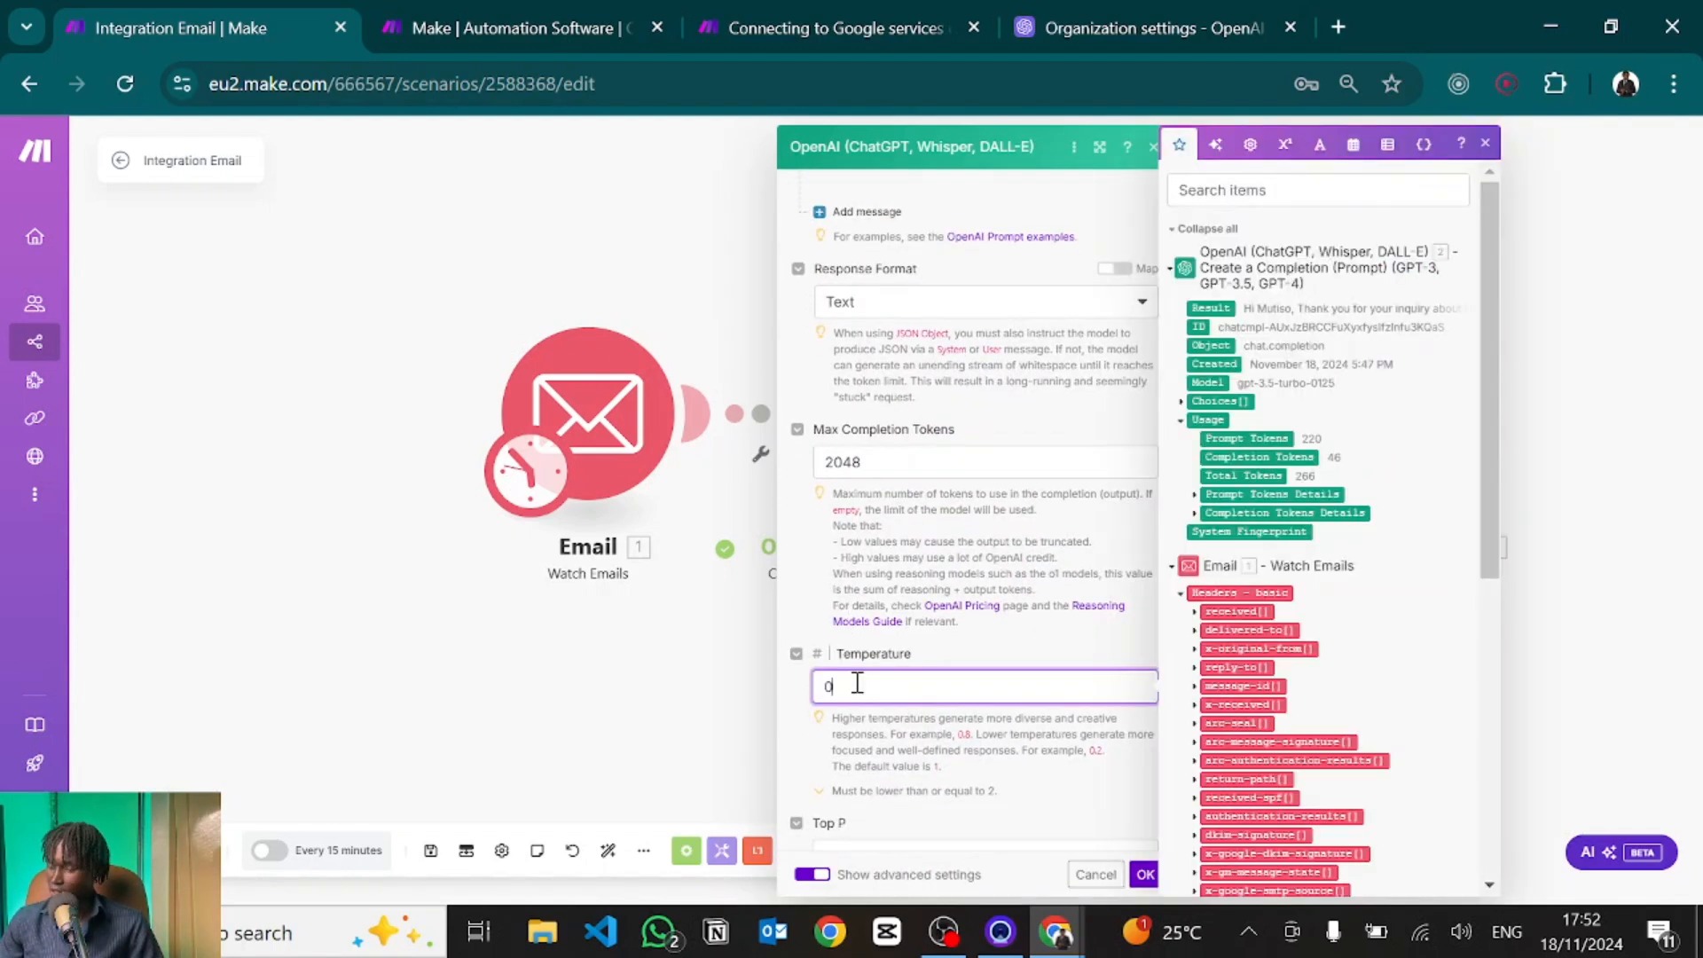
{"action": "left_click", "coordinate": [1146, 876]}
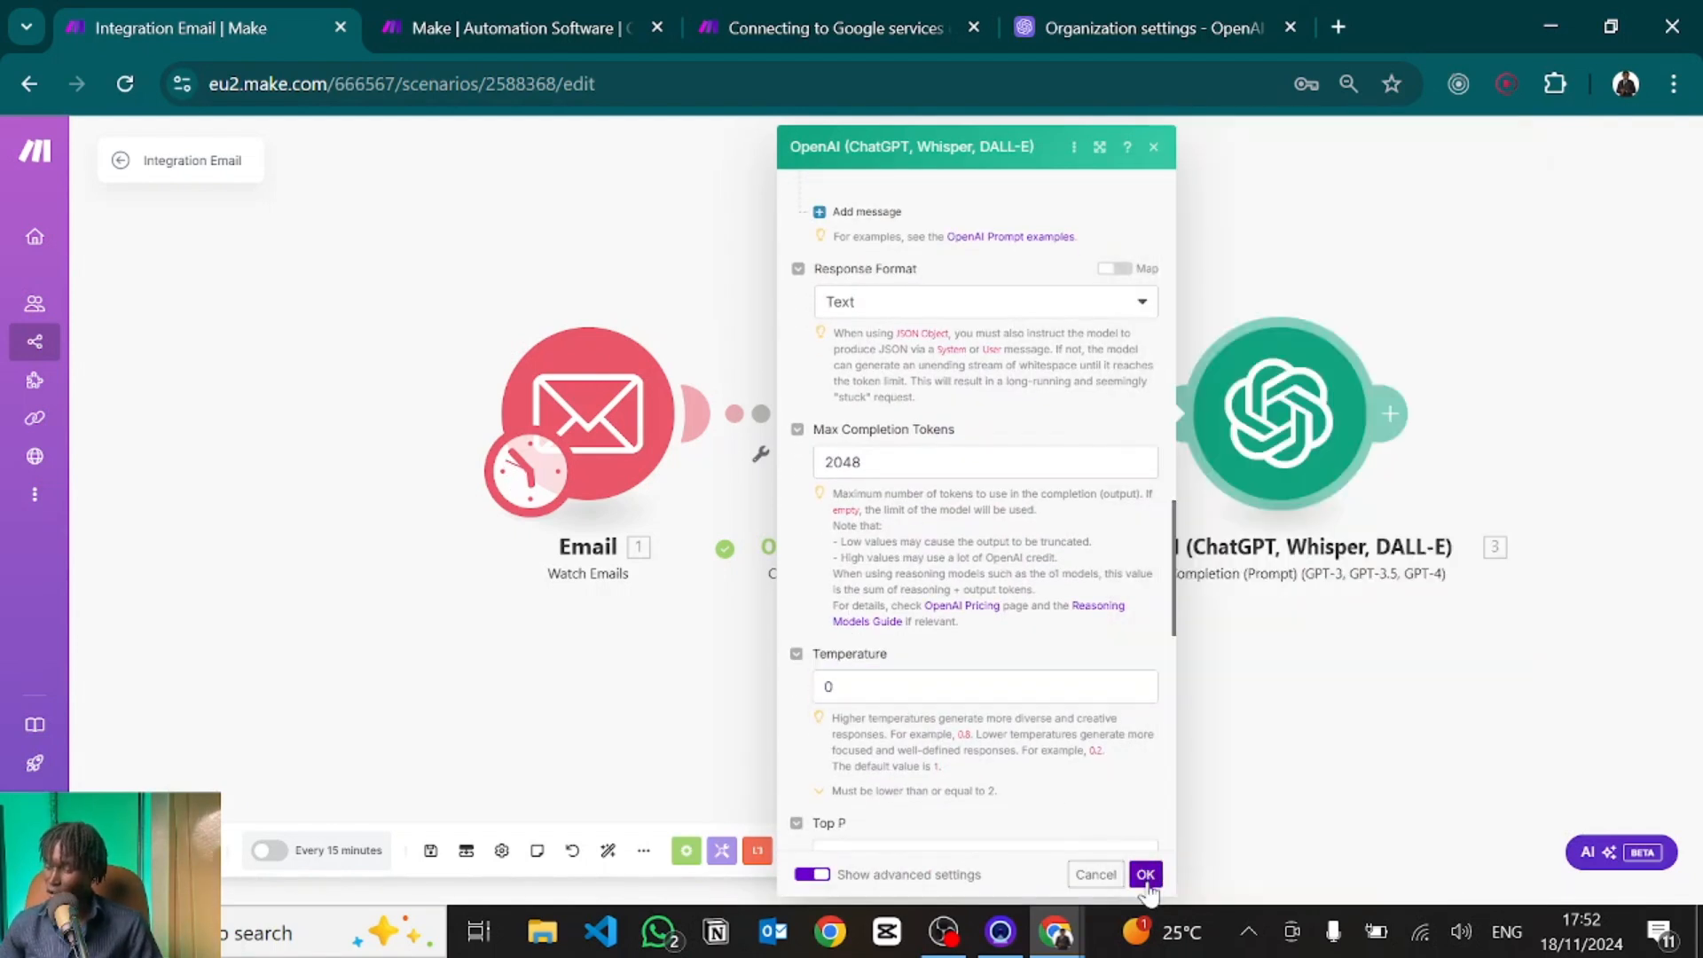
{"action": "left_click", "coordinate": [1145, 875]}
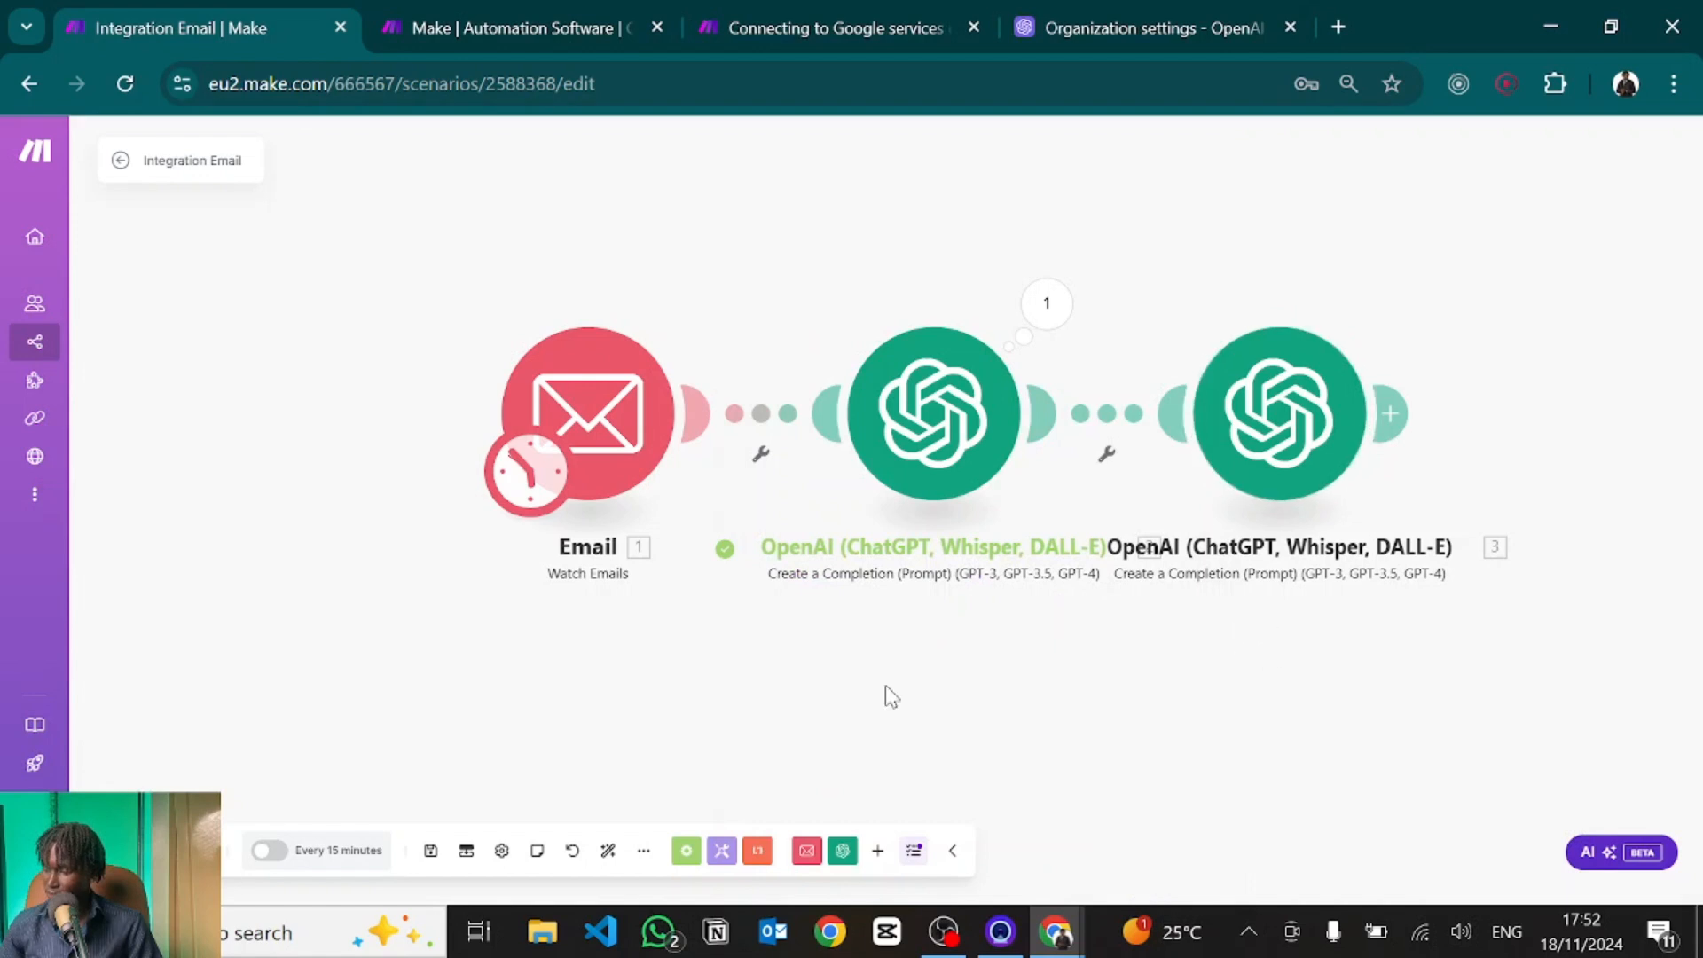
Save the scenario and run only the third OpenAI module on pasted sample lead email text.
{"action": "left_click", "coordinate": [431, 853]}
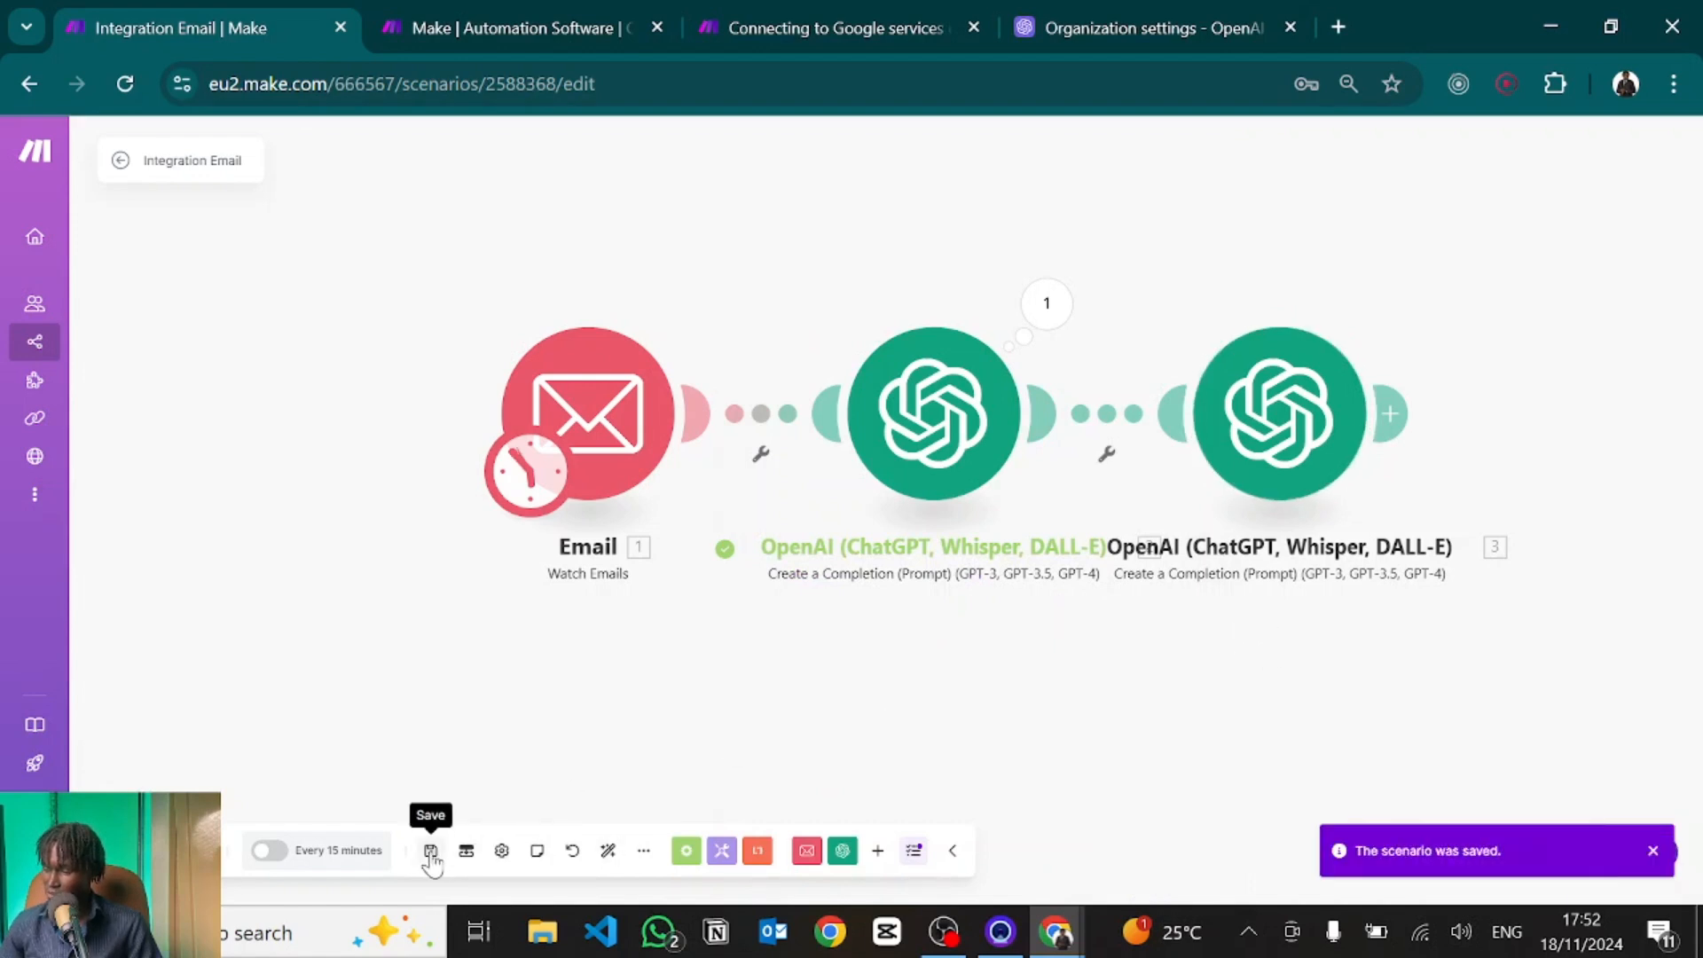
{"action": "right_click", "coordinate": [1297, 410]}
{"action": "left_click", "coordinate": [1337, 450]}
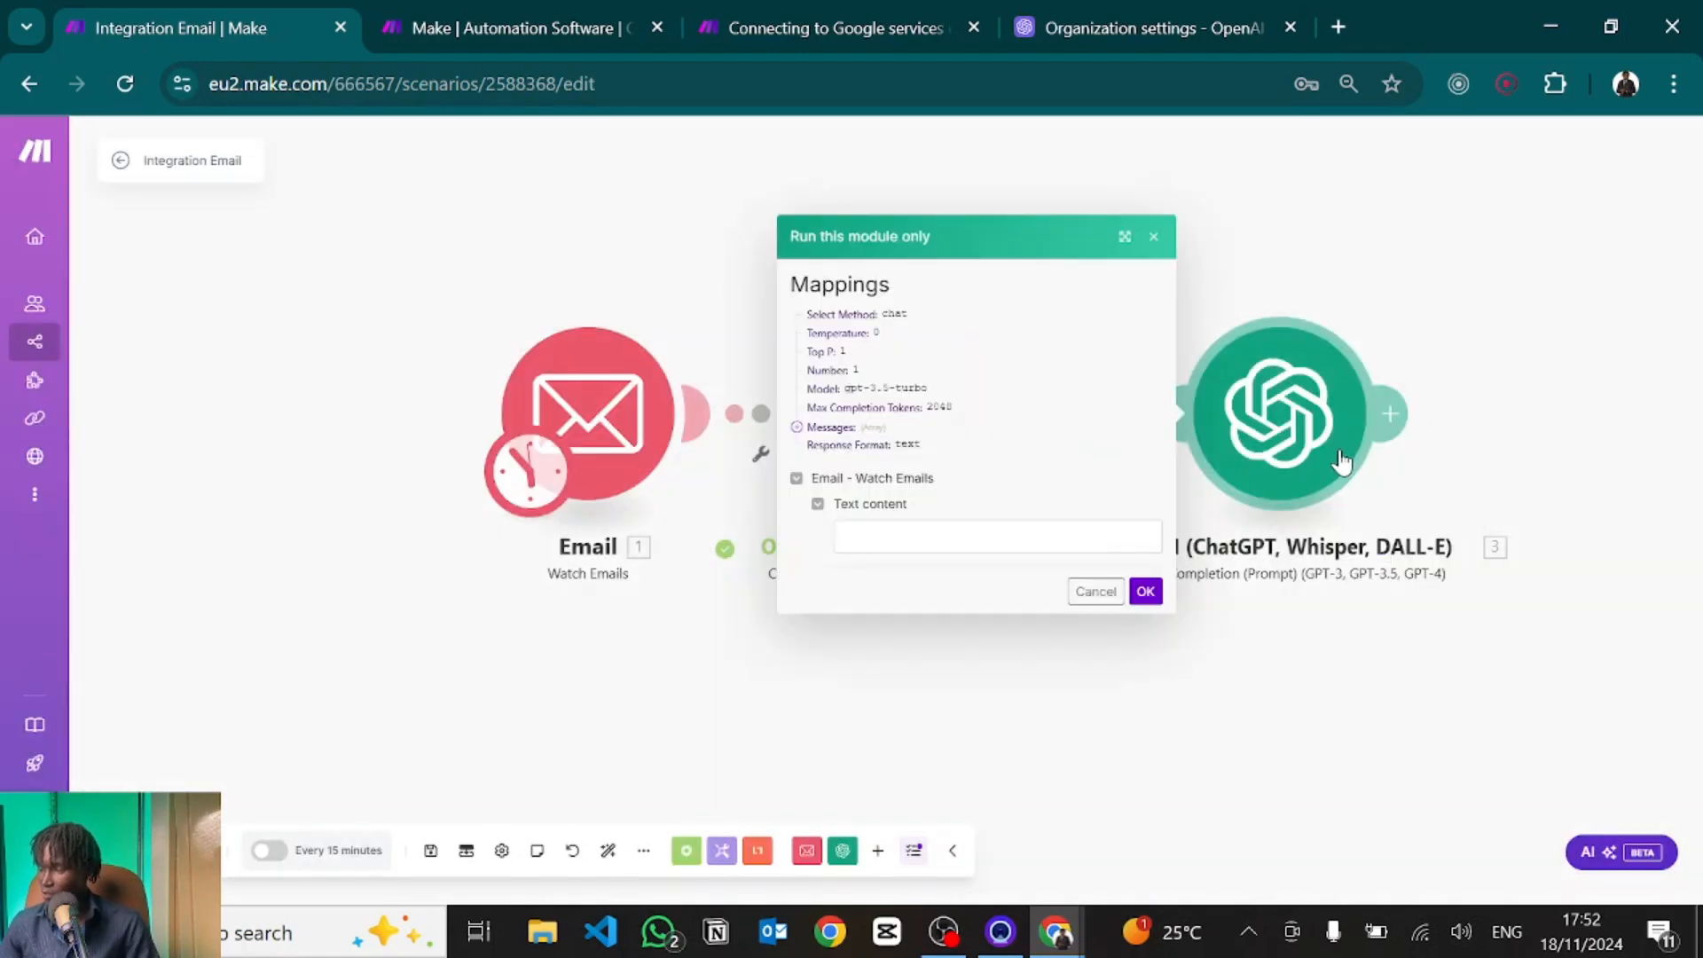
{"action": "left_click", "coordinate": [879, 540]}
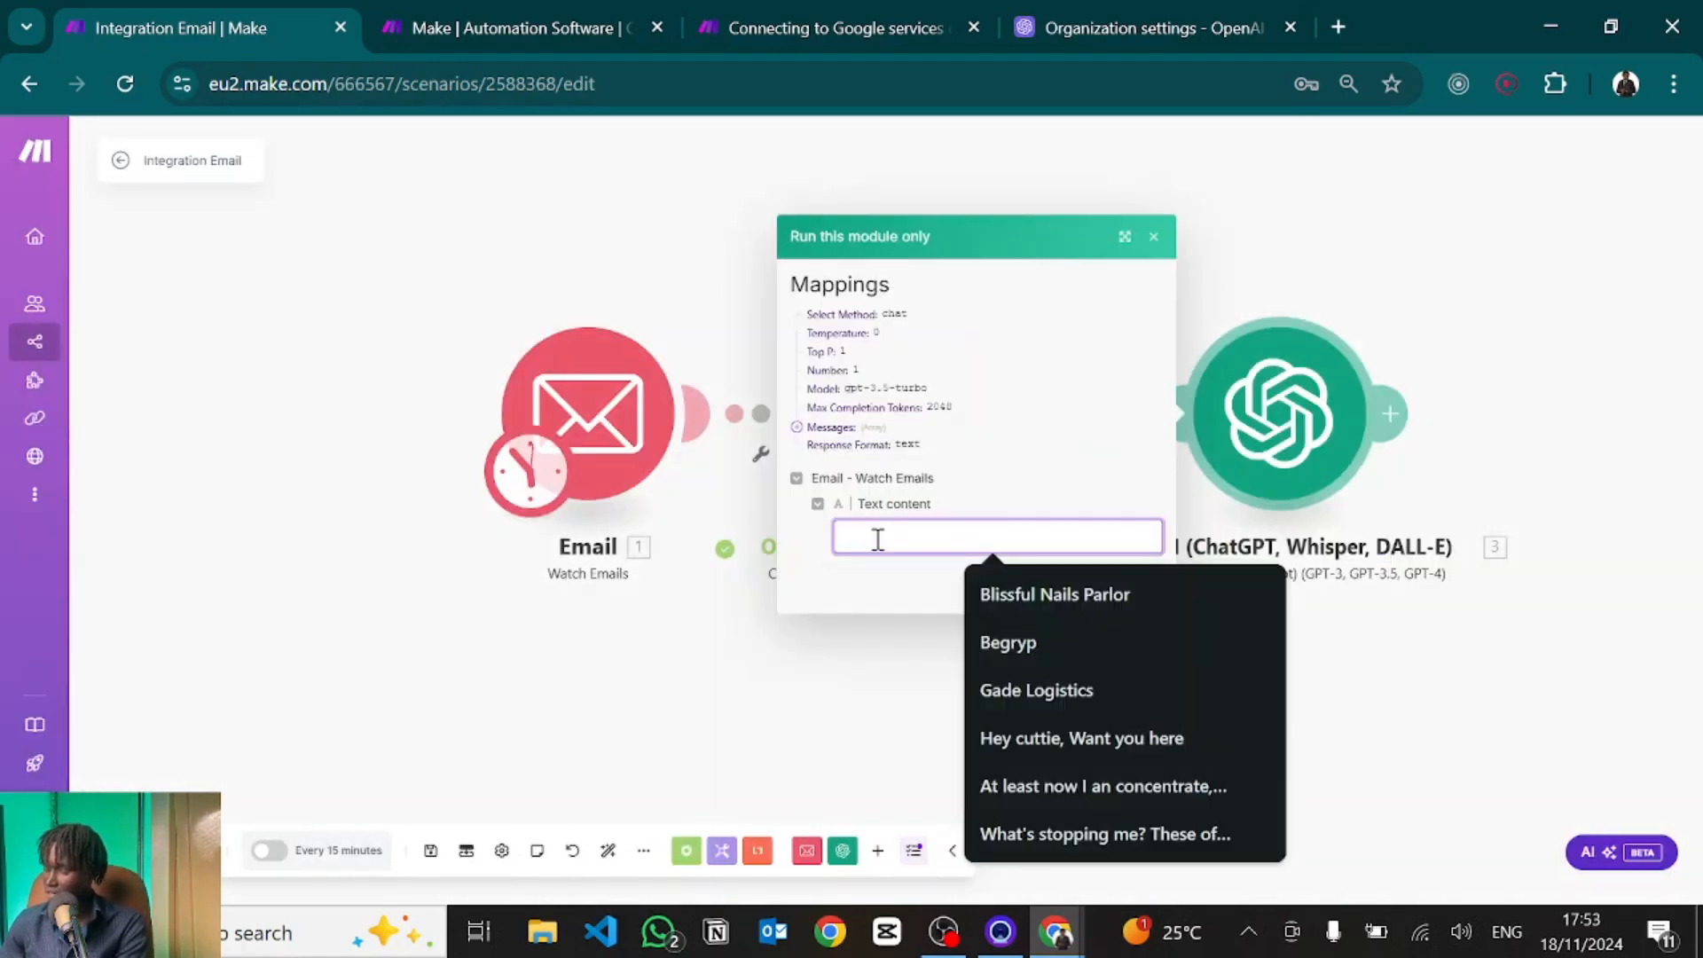
{"action": "key", "text": "ctrl+v"}
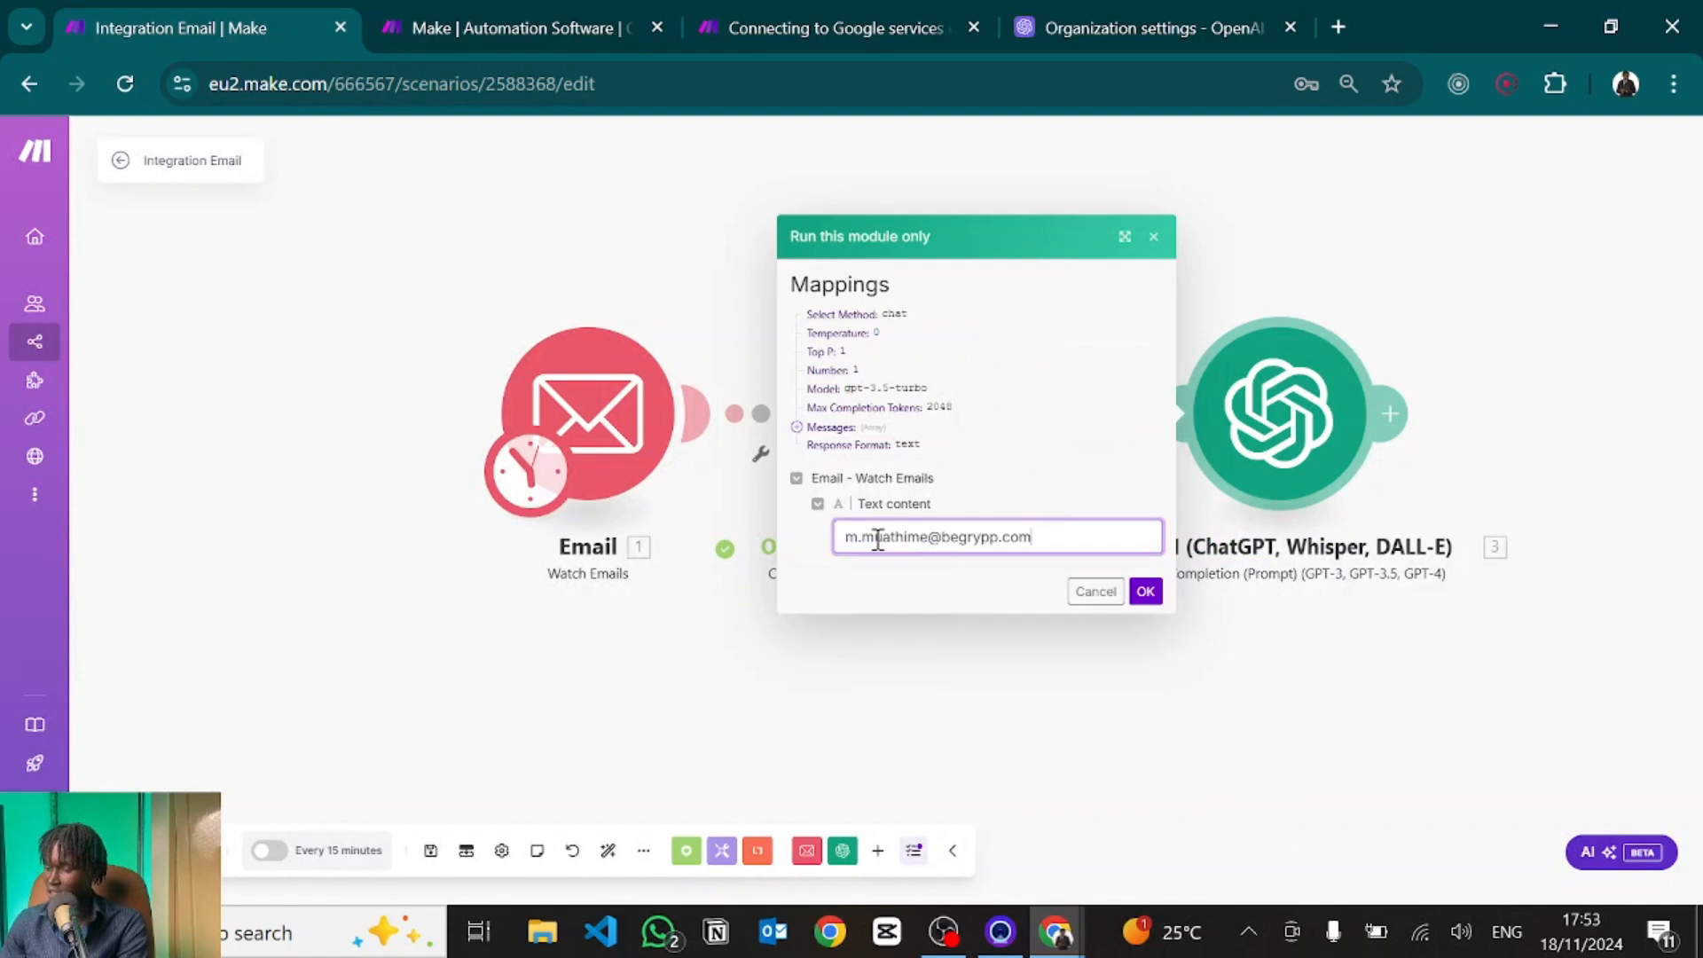
{"action": "key", "text": "ctrl+v"}
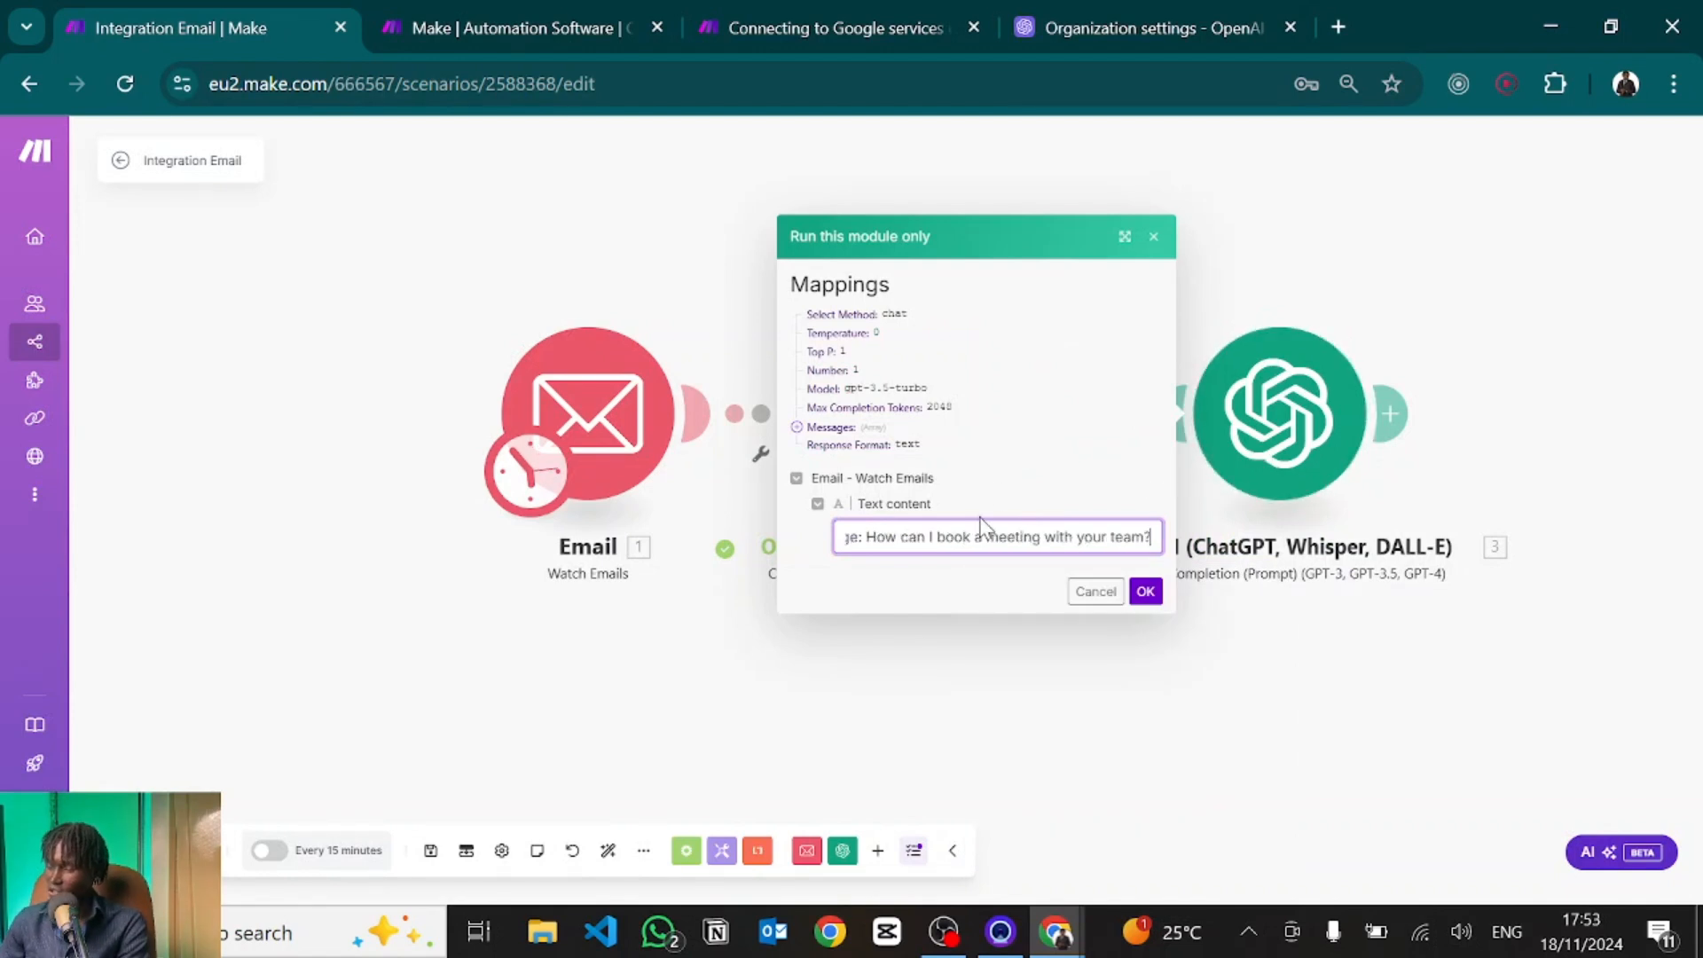
{"action": "left_click_drag", "start_coordinate": [901, 550], "coordinate": [727, 550]}
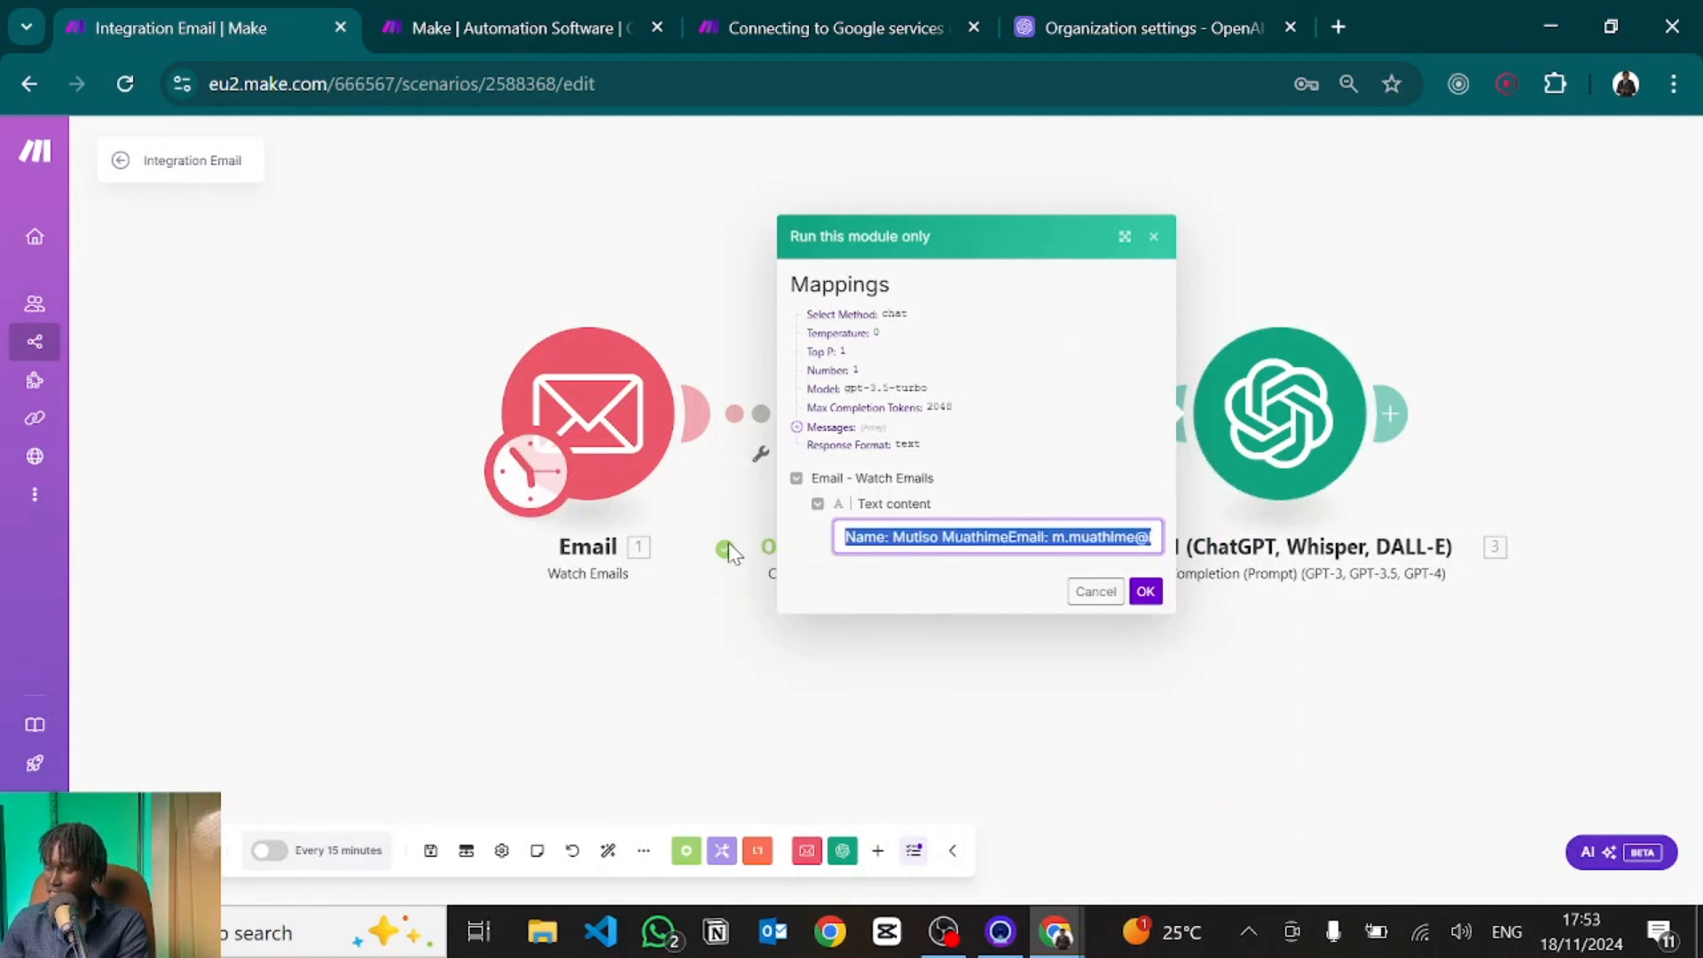
{"action": "left_click", "coordinate": [1145, 590]}
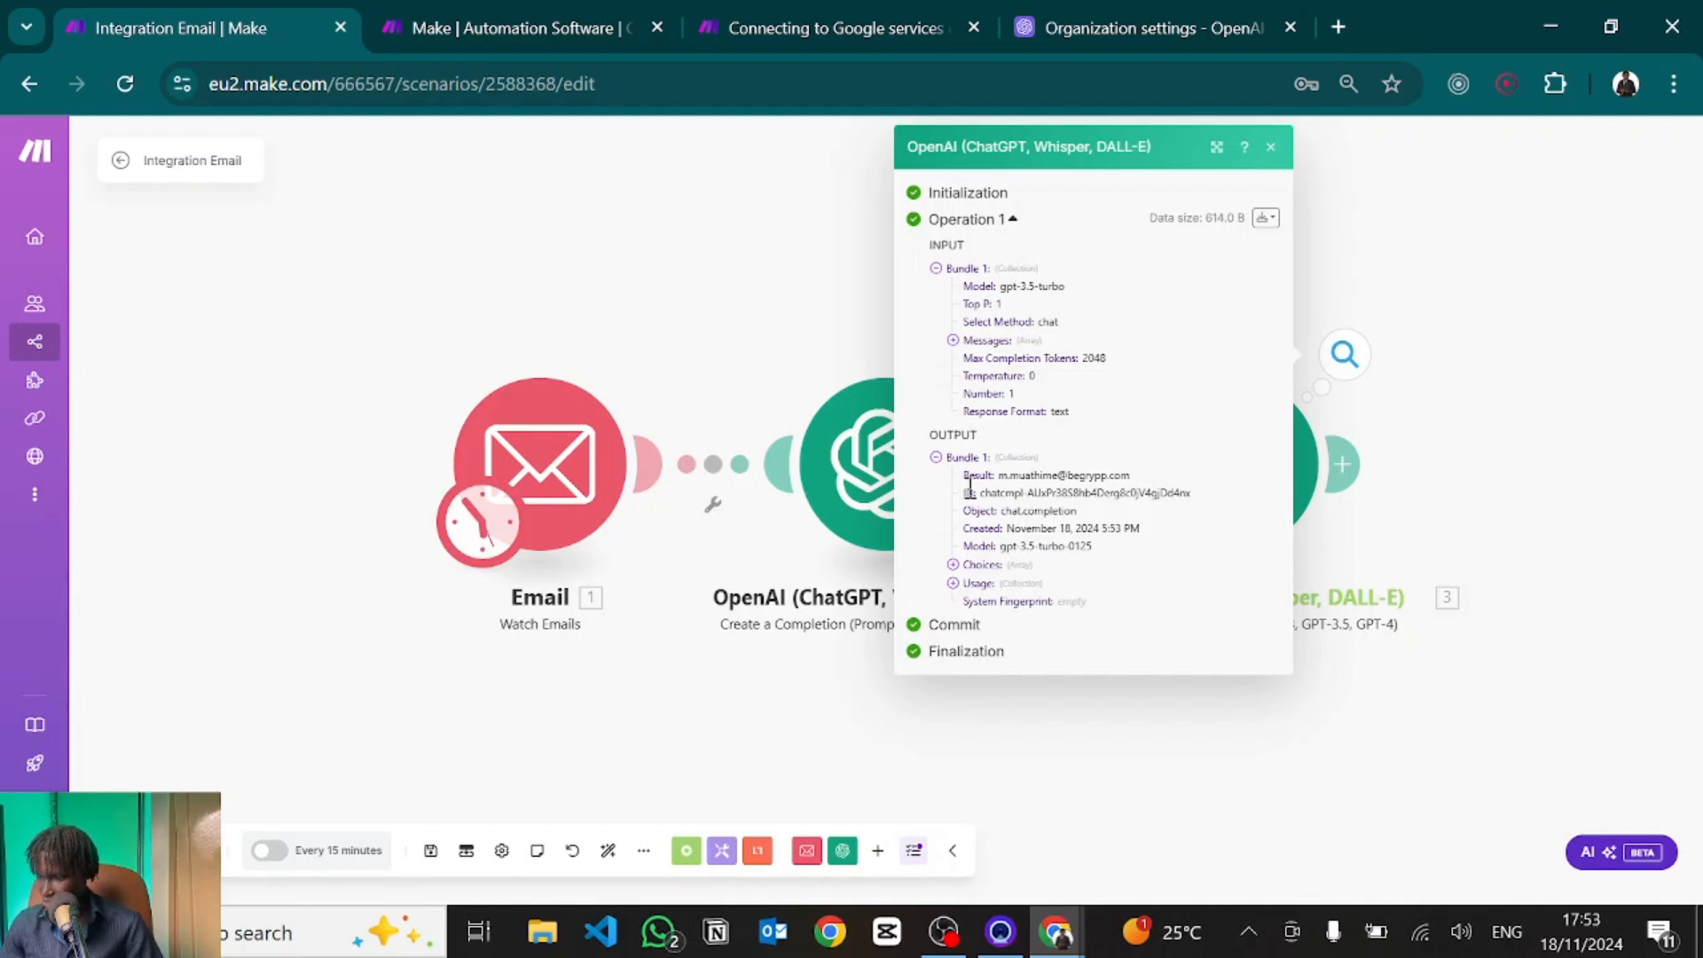
{"action": "left_click_drag", "start_coordinate": [1005, 472], "coordinate": [1147, 478]}
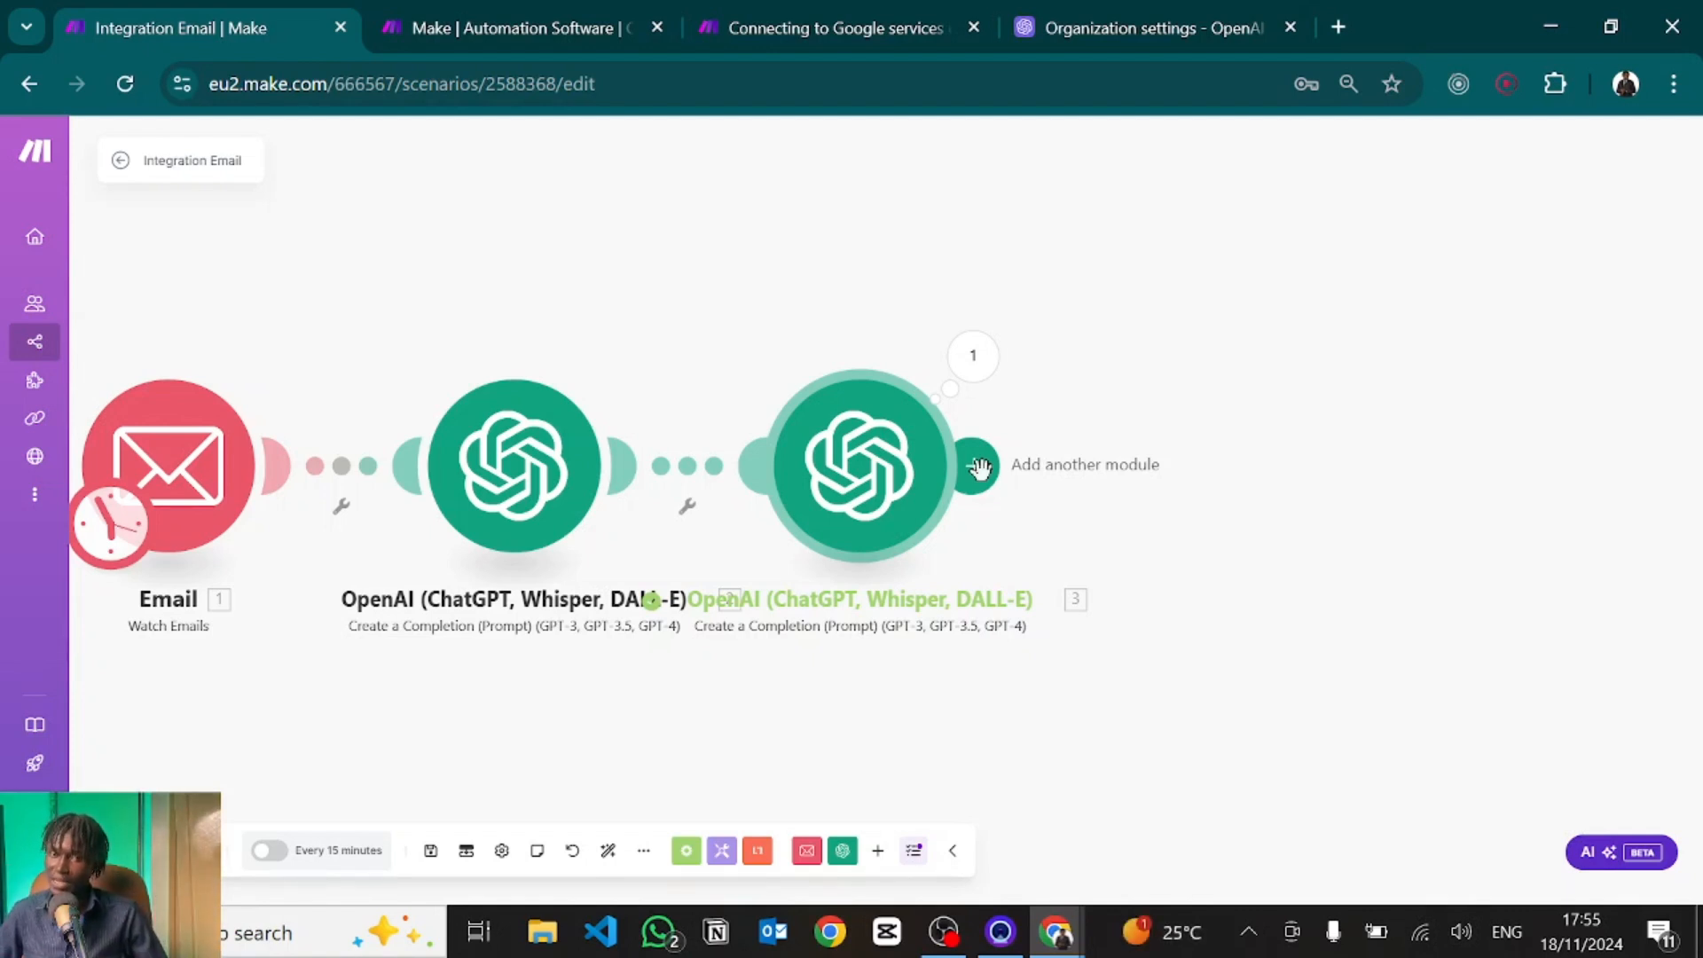
Add a two-branch Router after the OpenAI modules and put Email › Send an Email on its upper branch.
{"action": "left_click", "coordinate": [979, 468]}
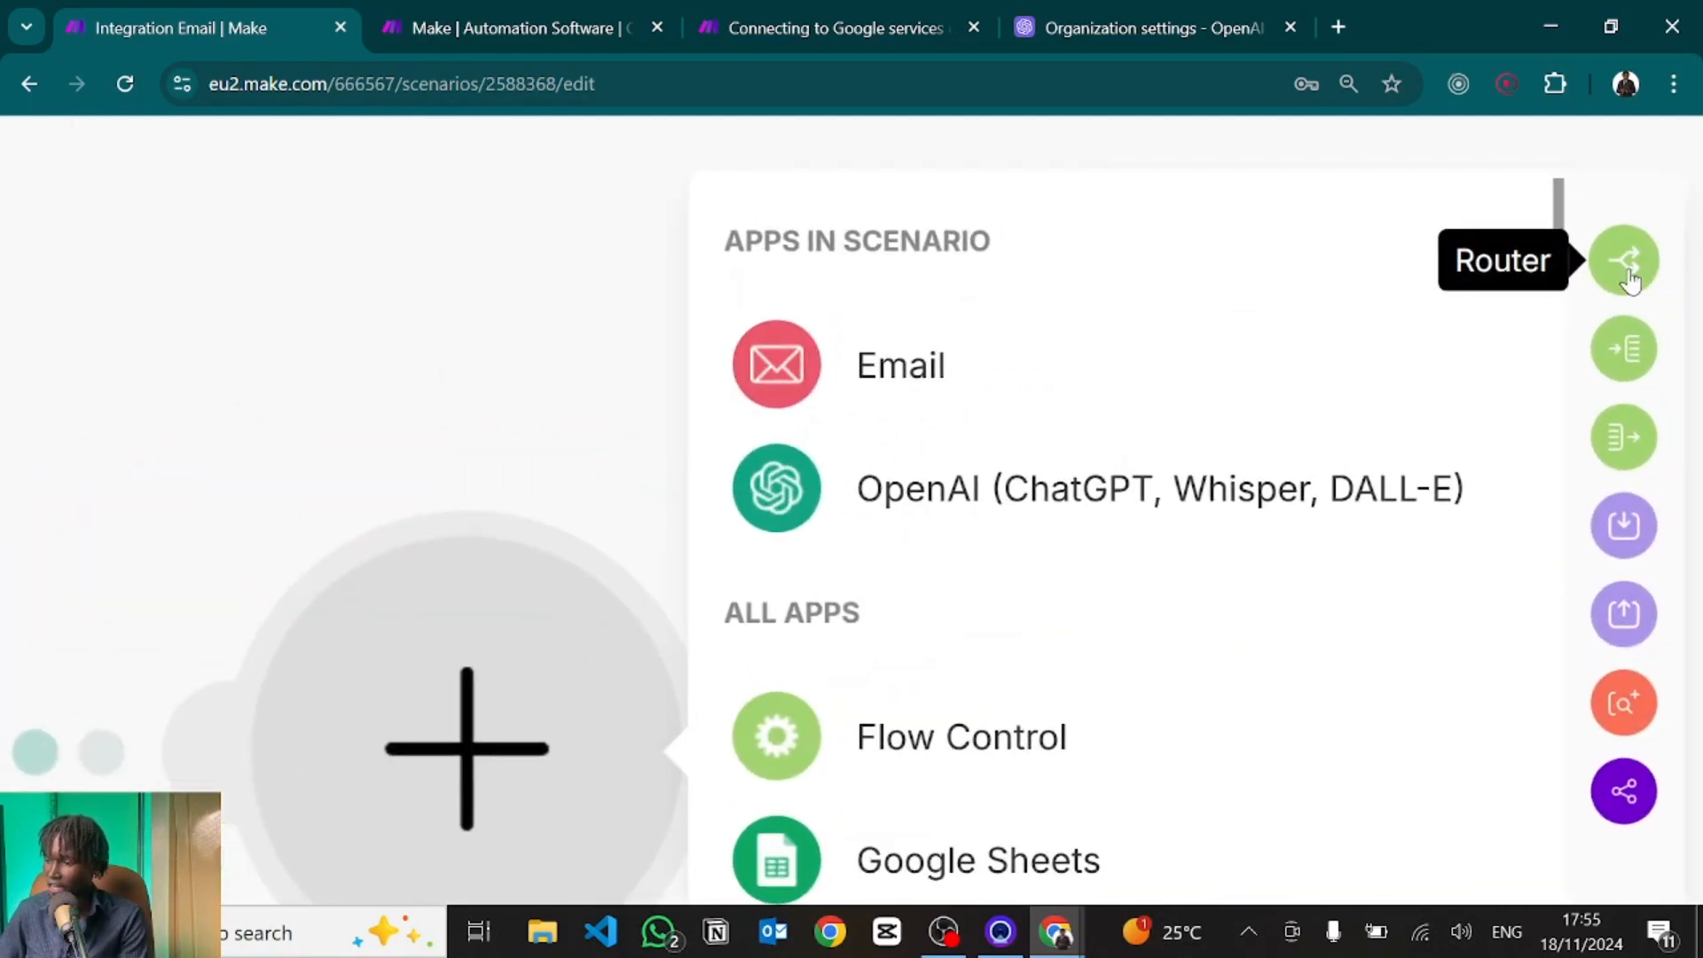
{"action": "left_click", "coordinate": [1632, 277]}
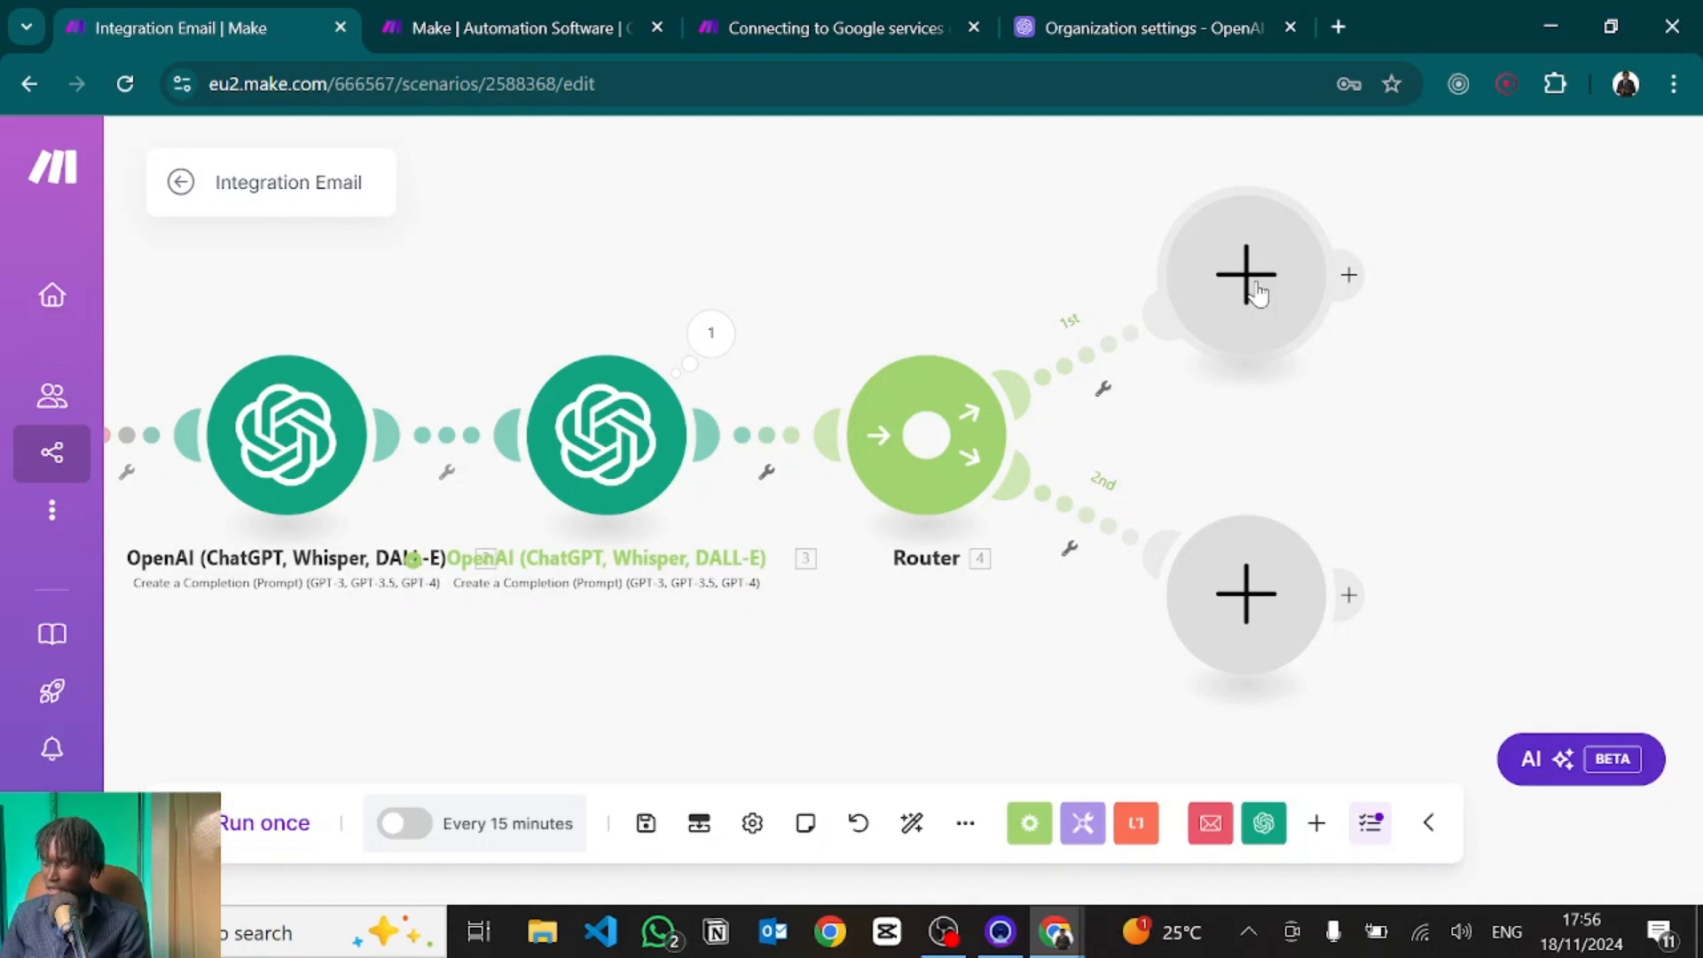
{"action": "left_click", "coordinate": [1256, 291]}
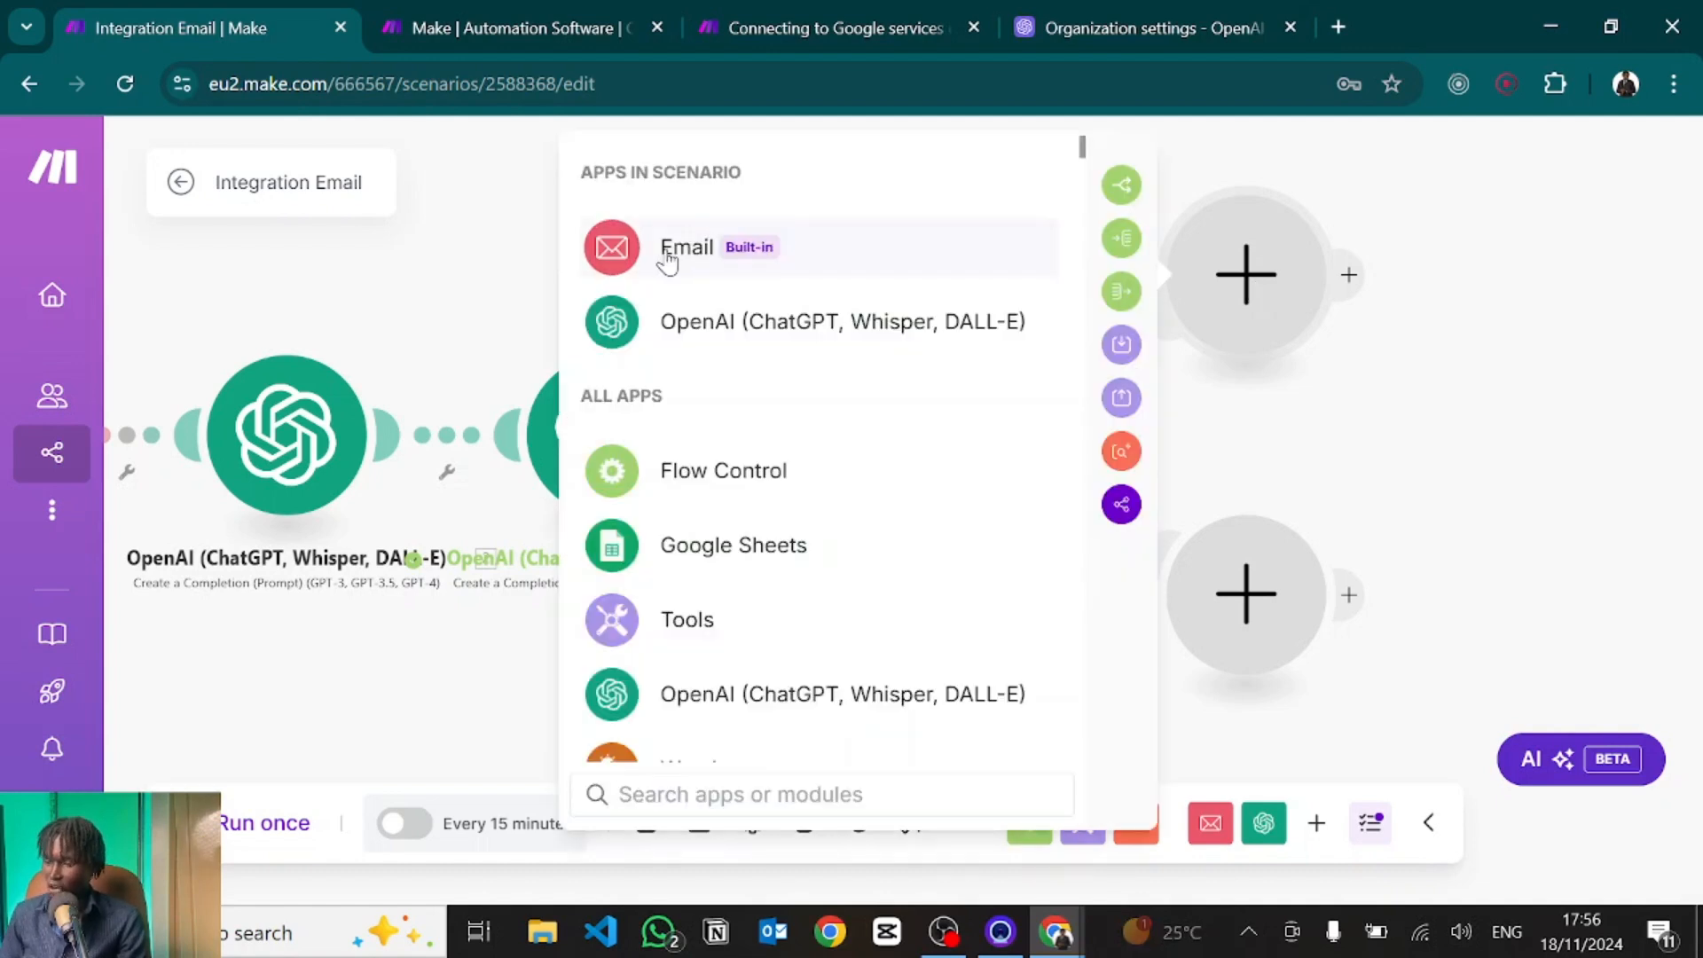
{"action": "left_click", "coordinate": [667, 261]}
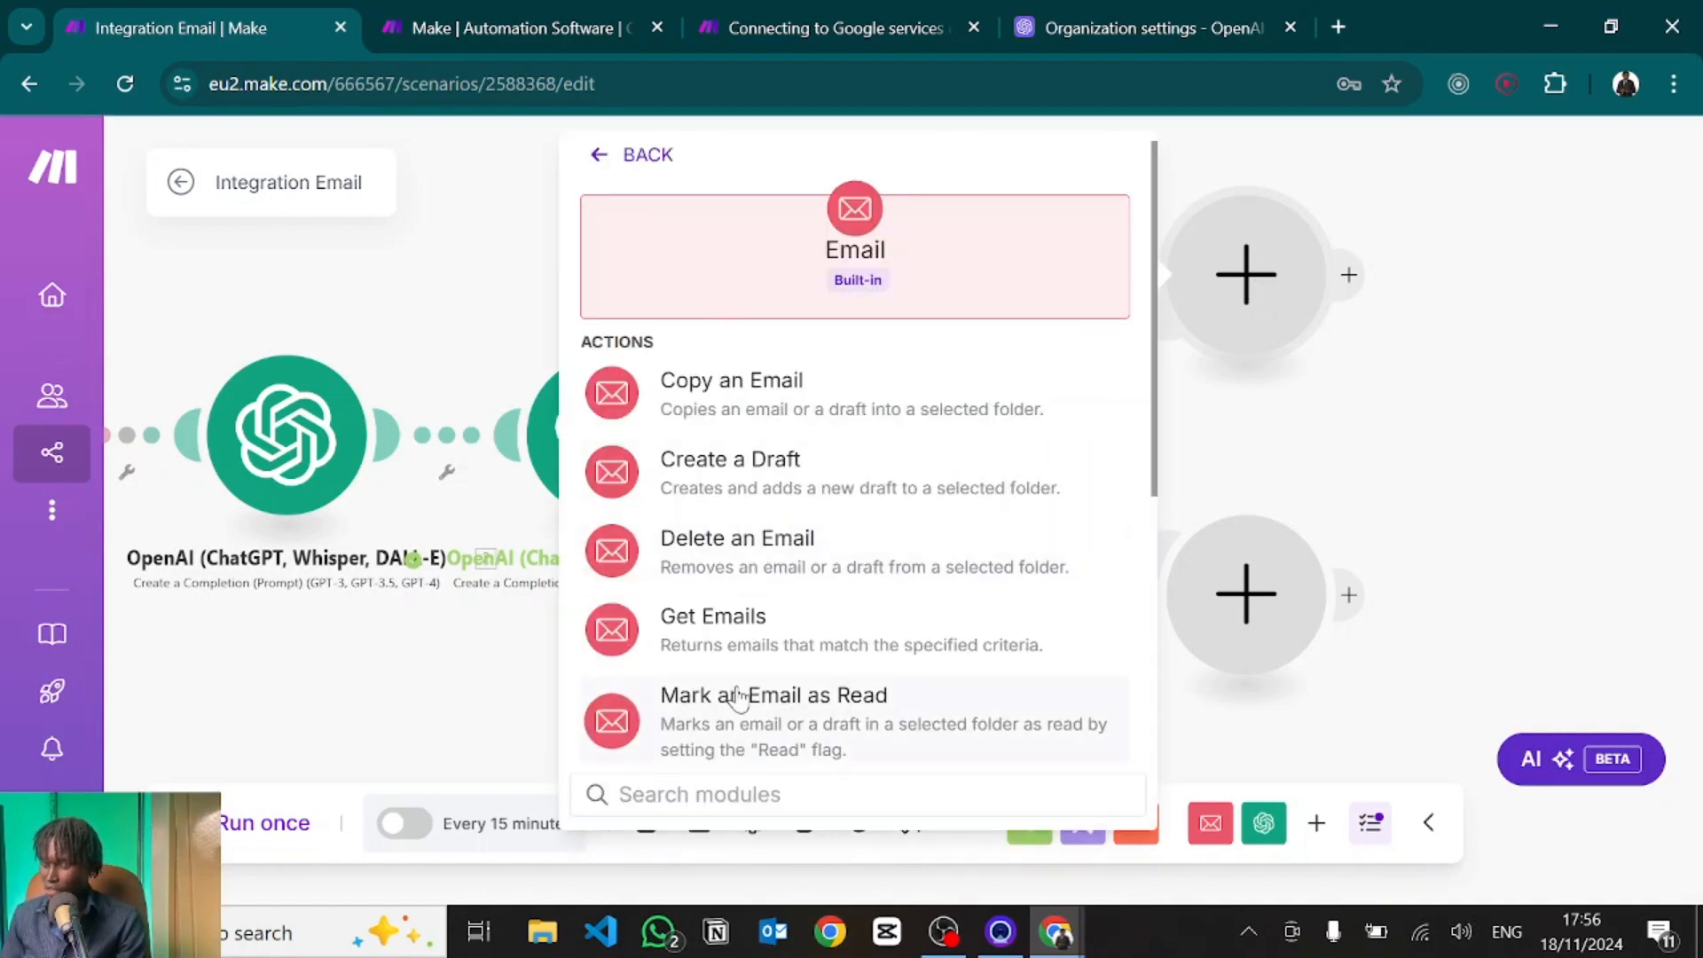
{"action": "type", "text": "sen"}
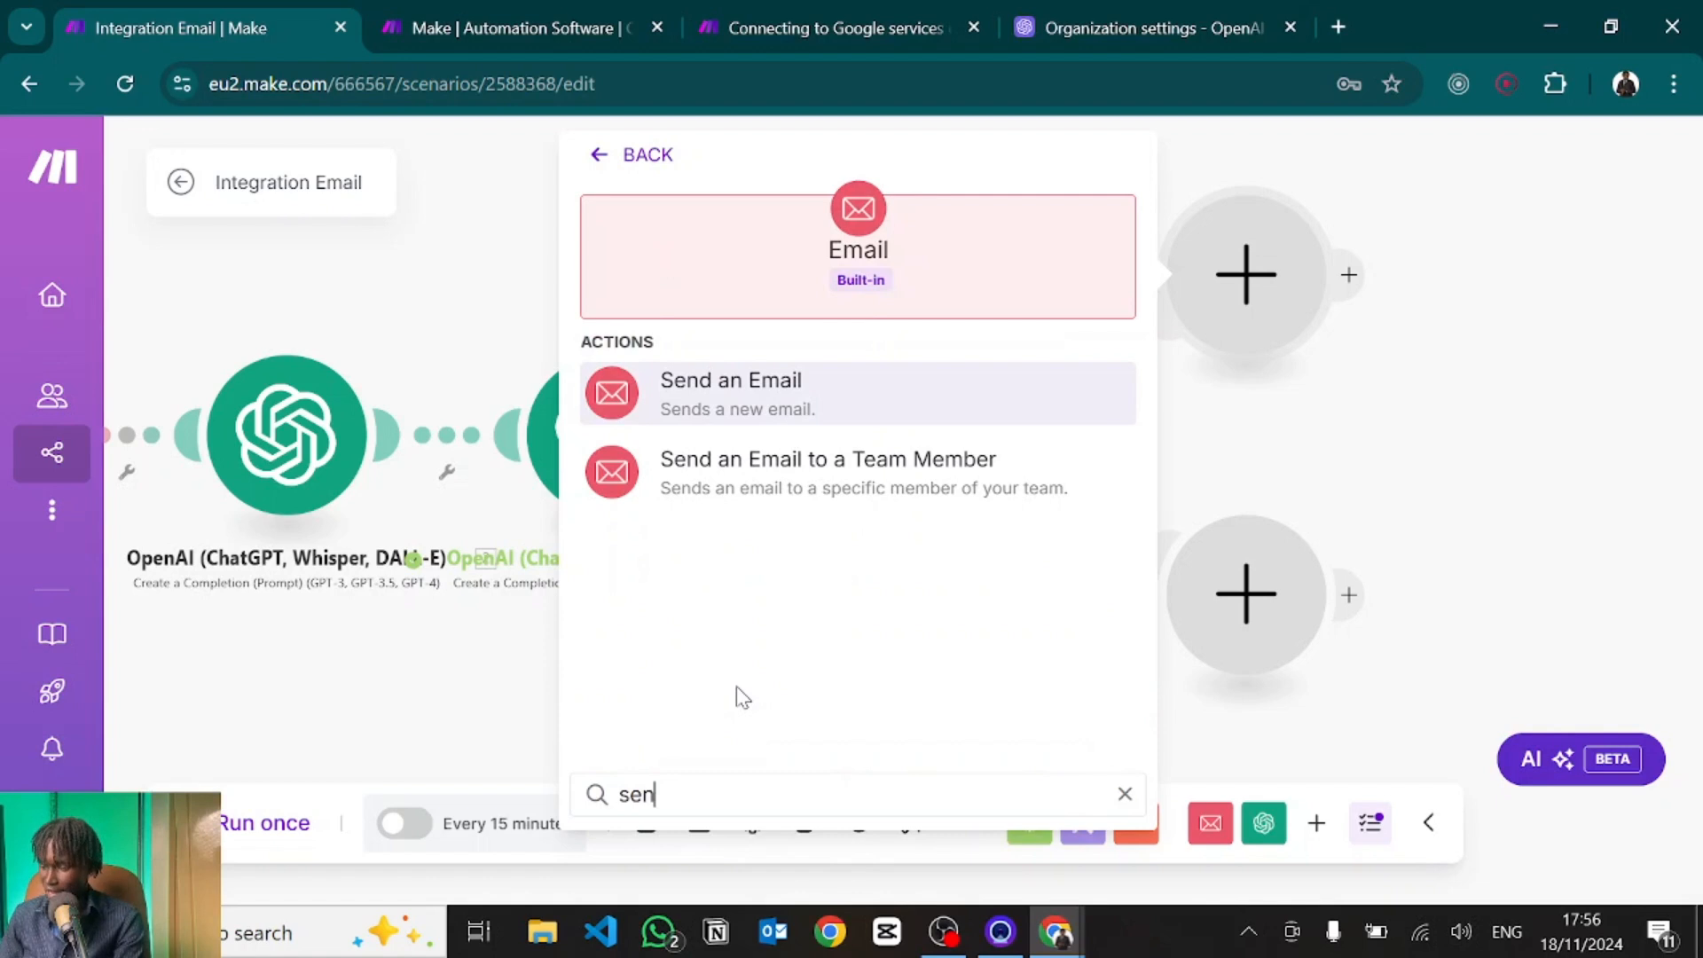
{"action": "left_click", "coordinate": [696, 412]}
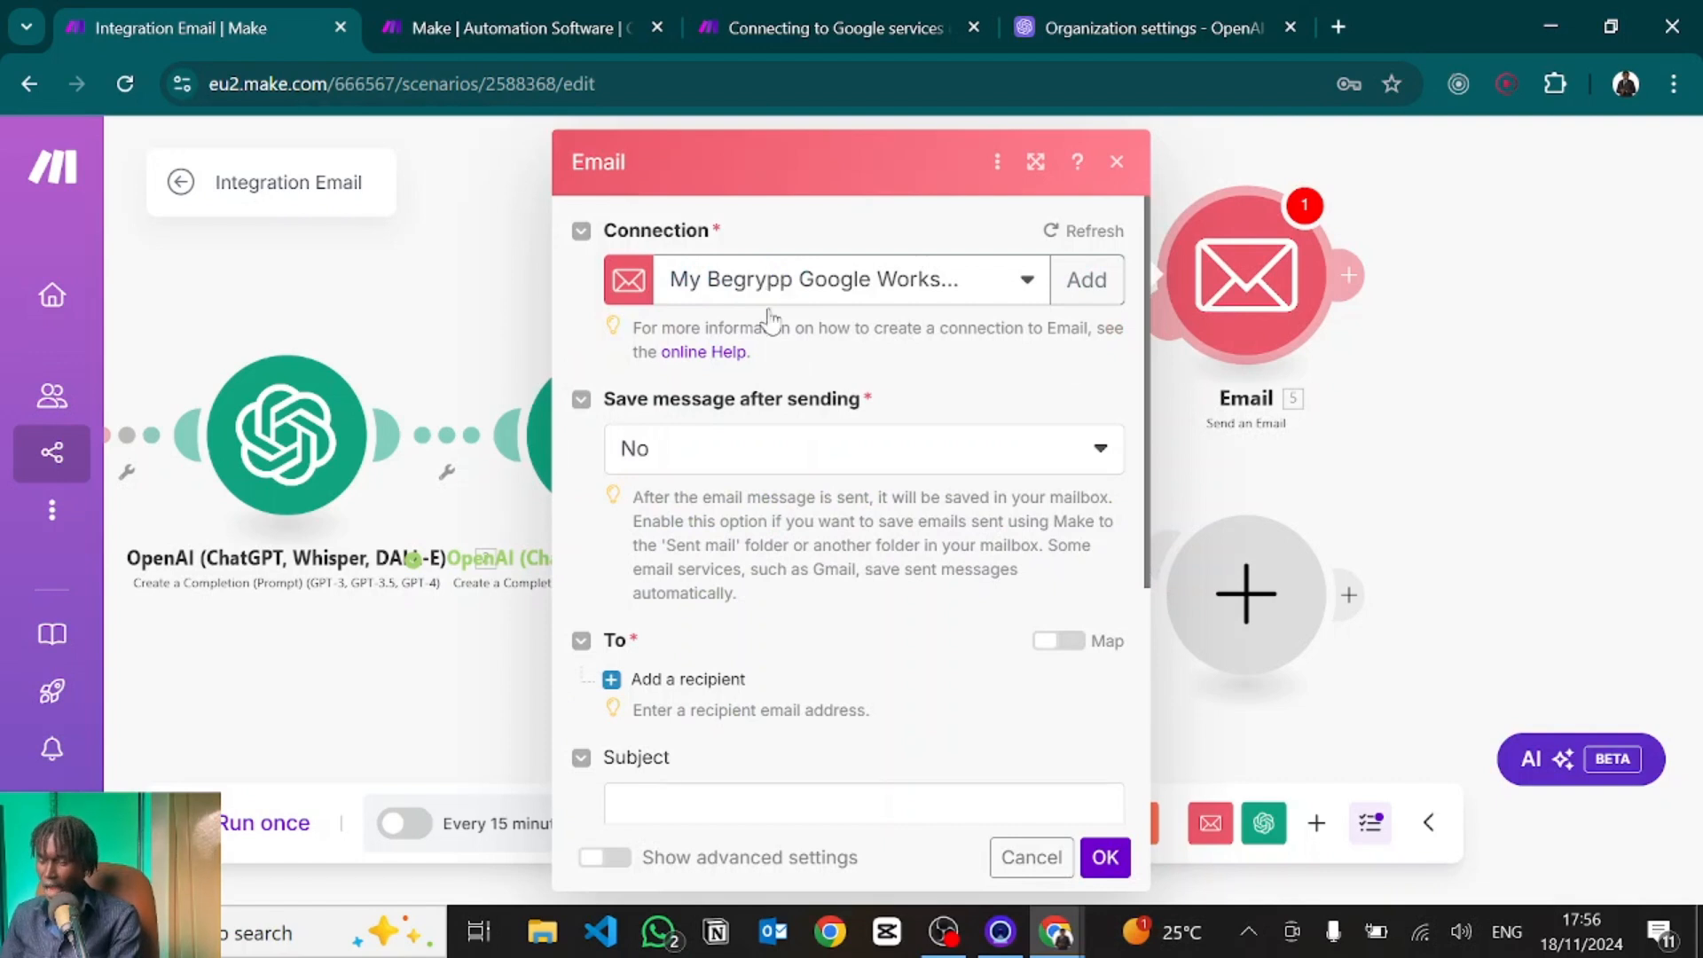
Add an Email address 1 recipient mapped to OpenAI module 3's Result output.
{"action": "scroll", "coordinate": [683, 455], "scroll_direction": "down", "scroll_amount": 3}
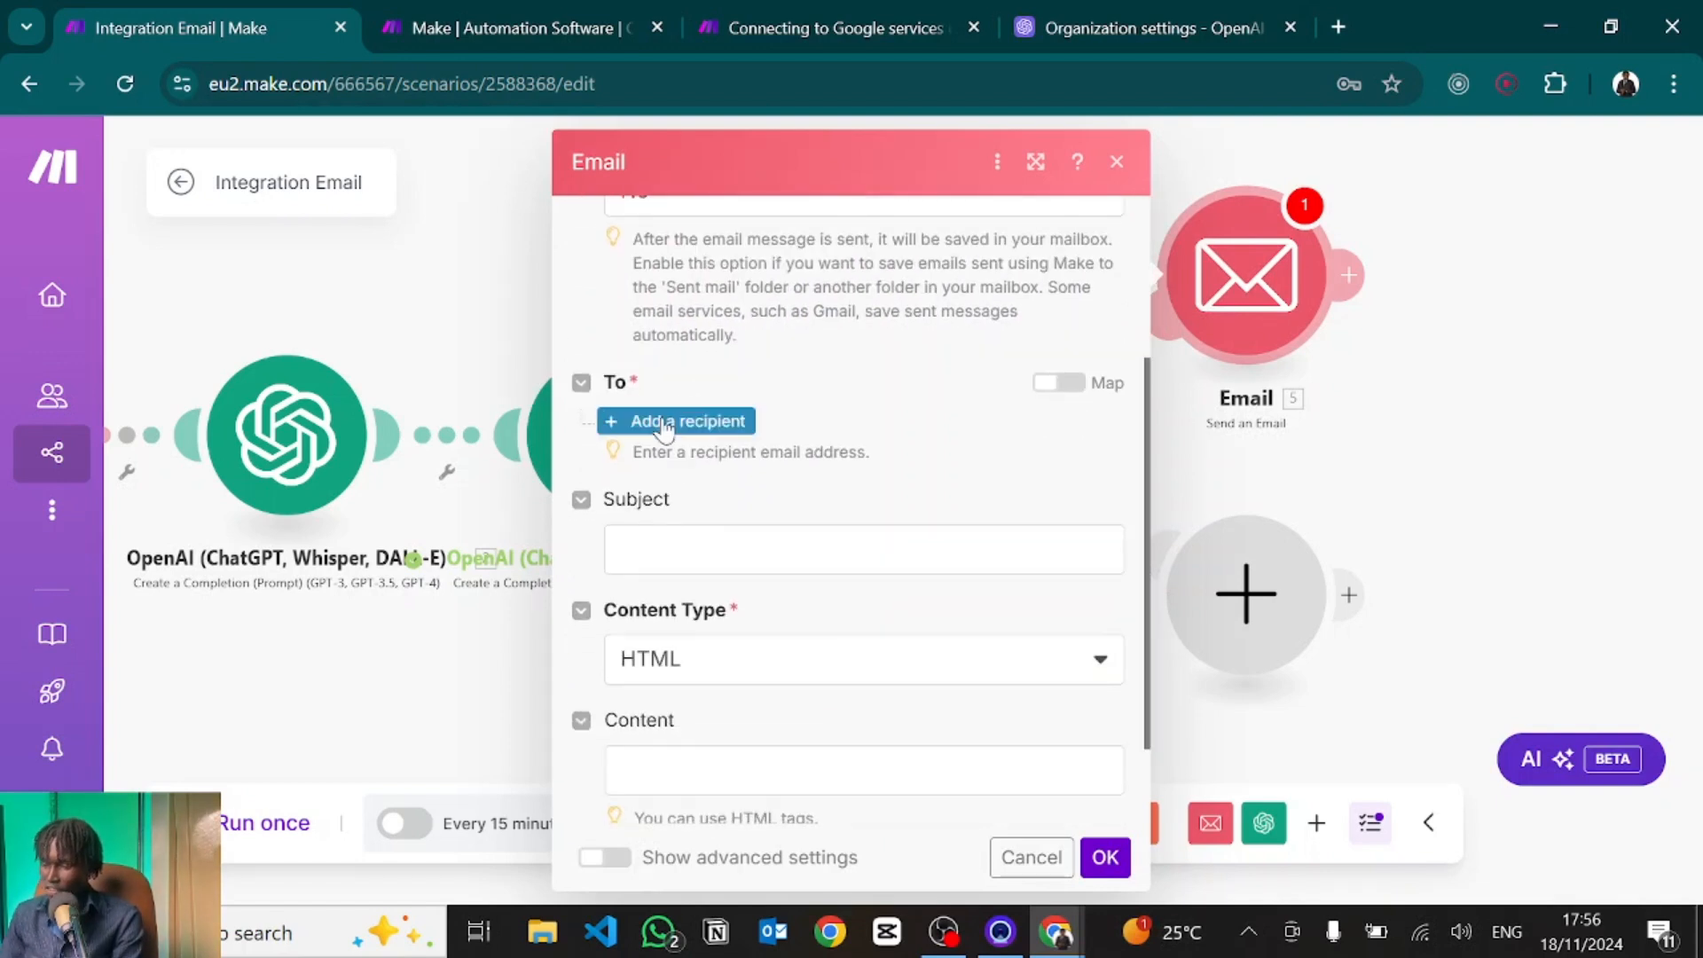
{"action": "left_click", "coordinate": [666, 424]}
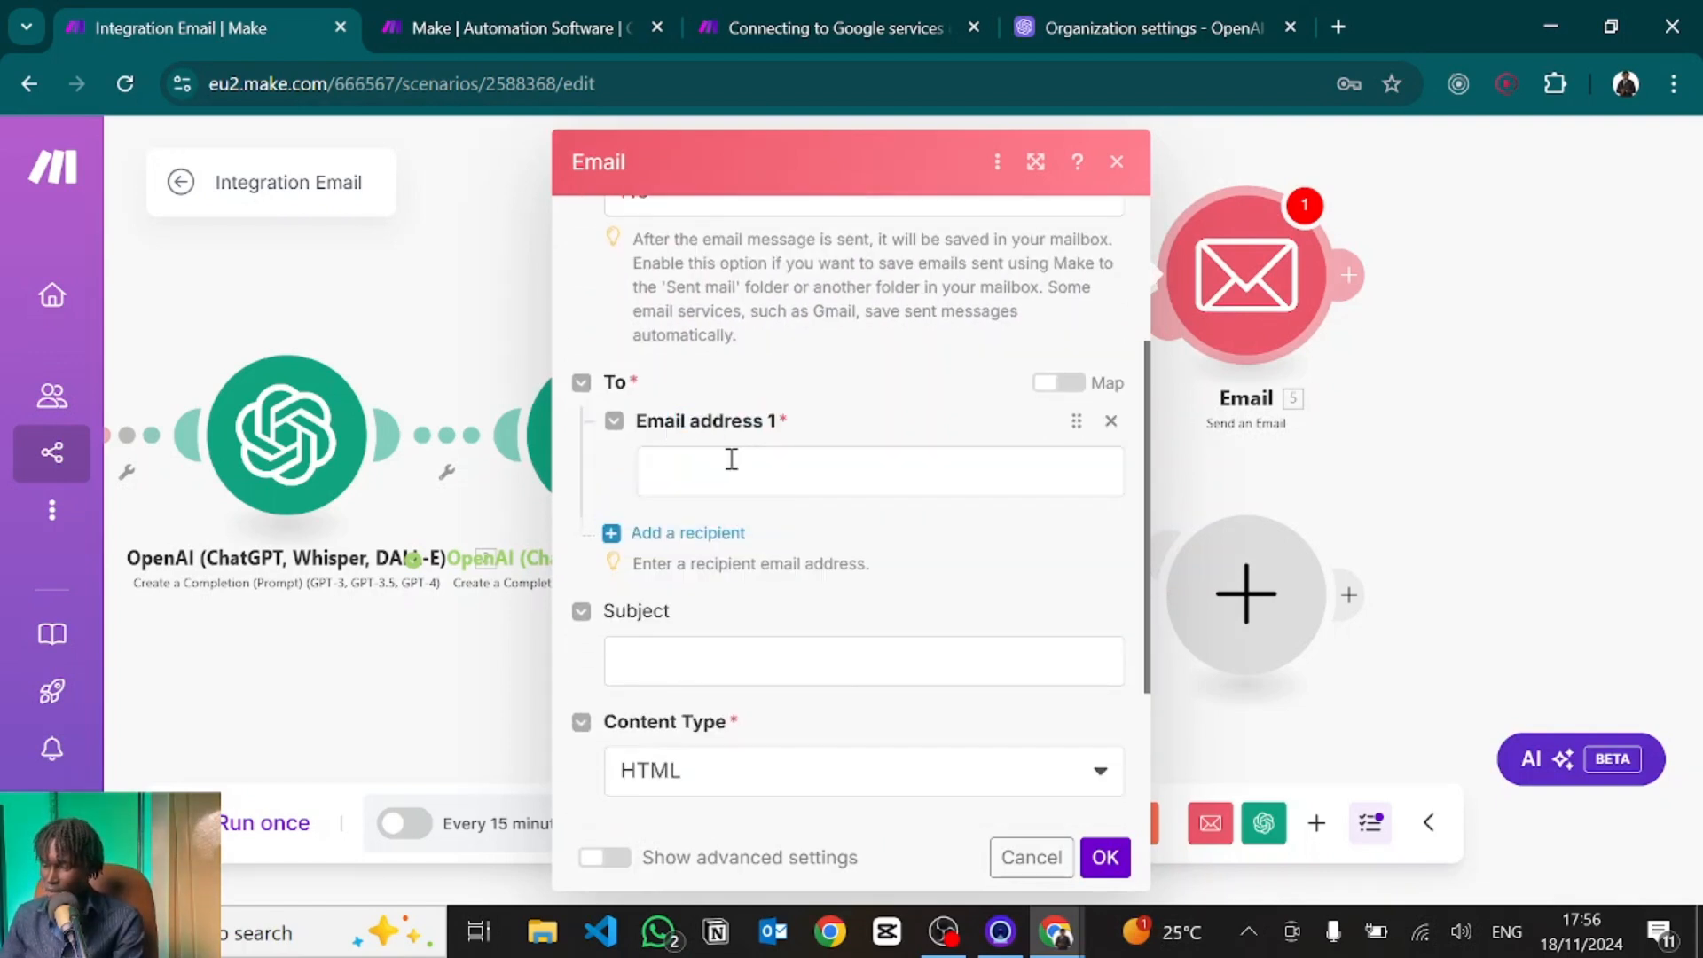
{"action": "left_click", "coordinate": [731, 459]}
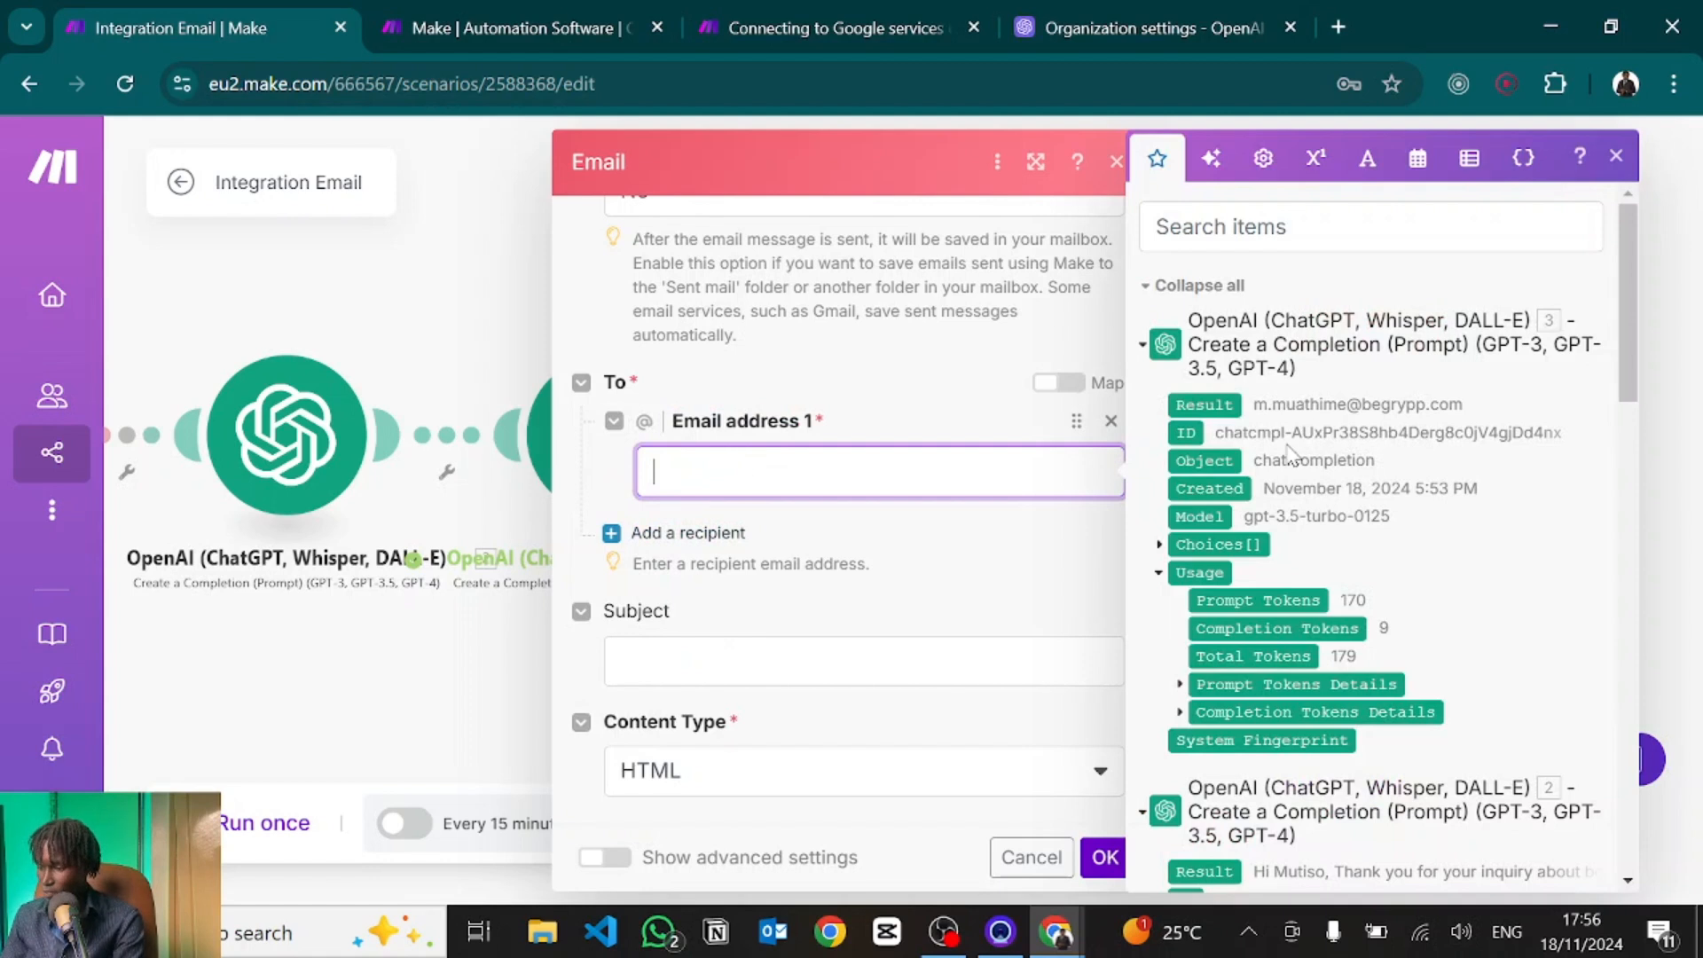
{"action": "scroll", "coordinate": [1384, 710], "scroll_direction": "down", "scroll_amount": 1}
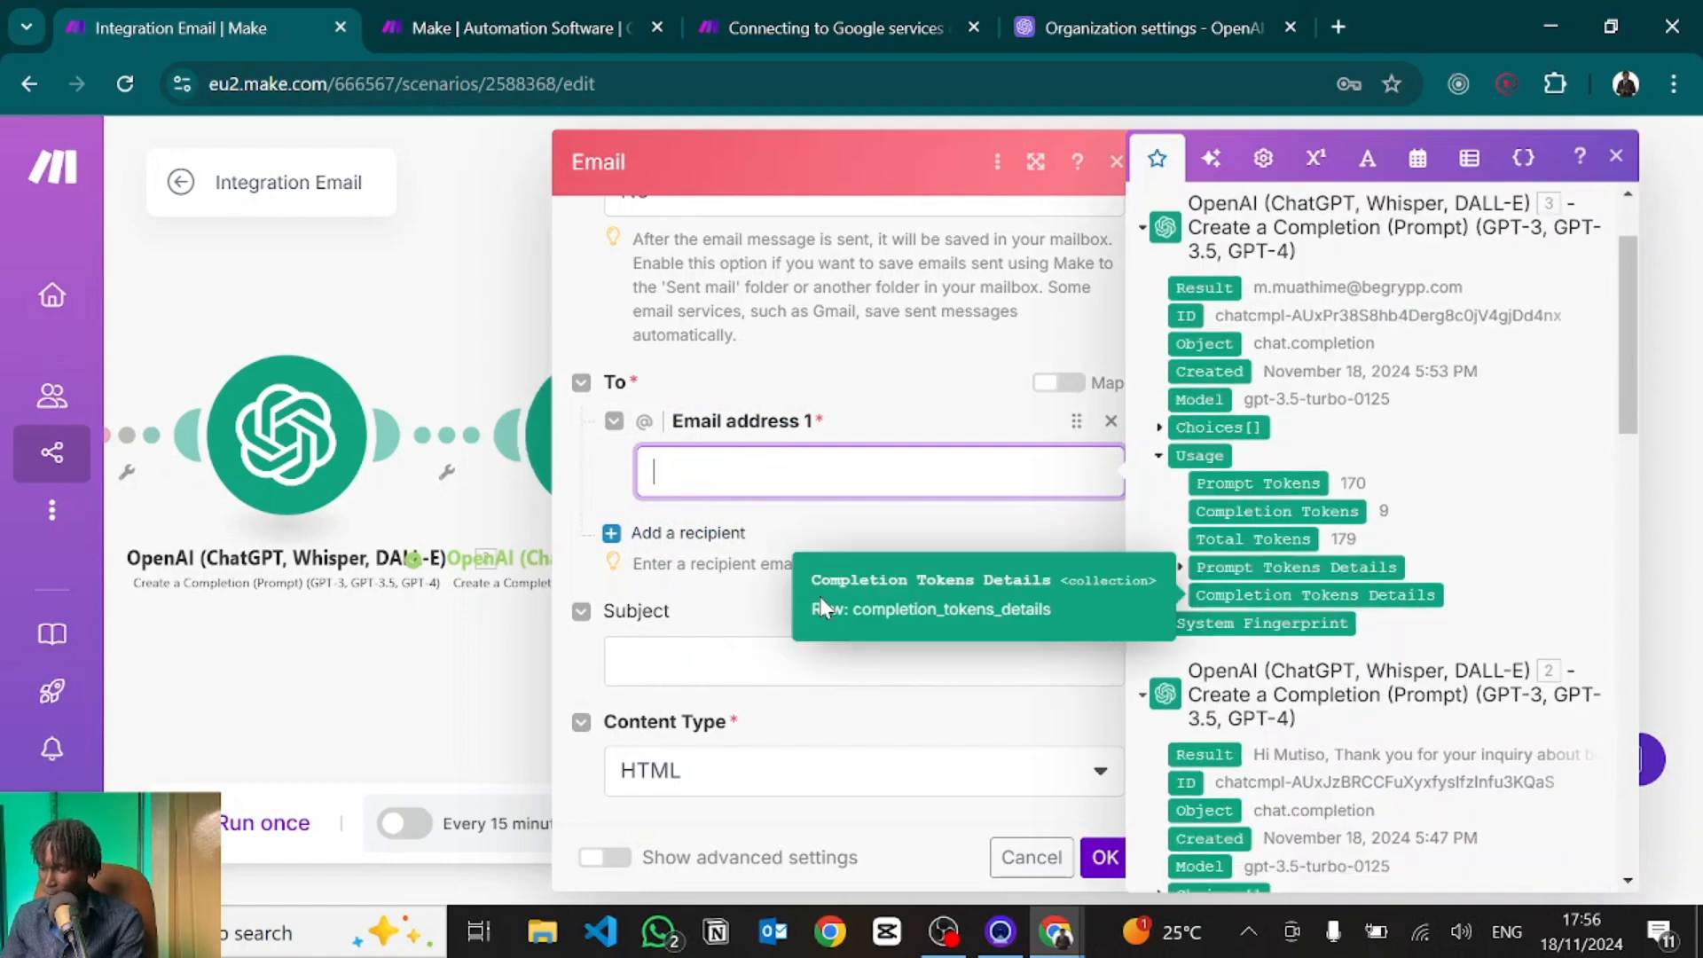
{"action": "left_click_drag", "start_coordinate": [361, 643], "coordinate": [166, 650]}
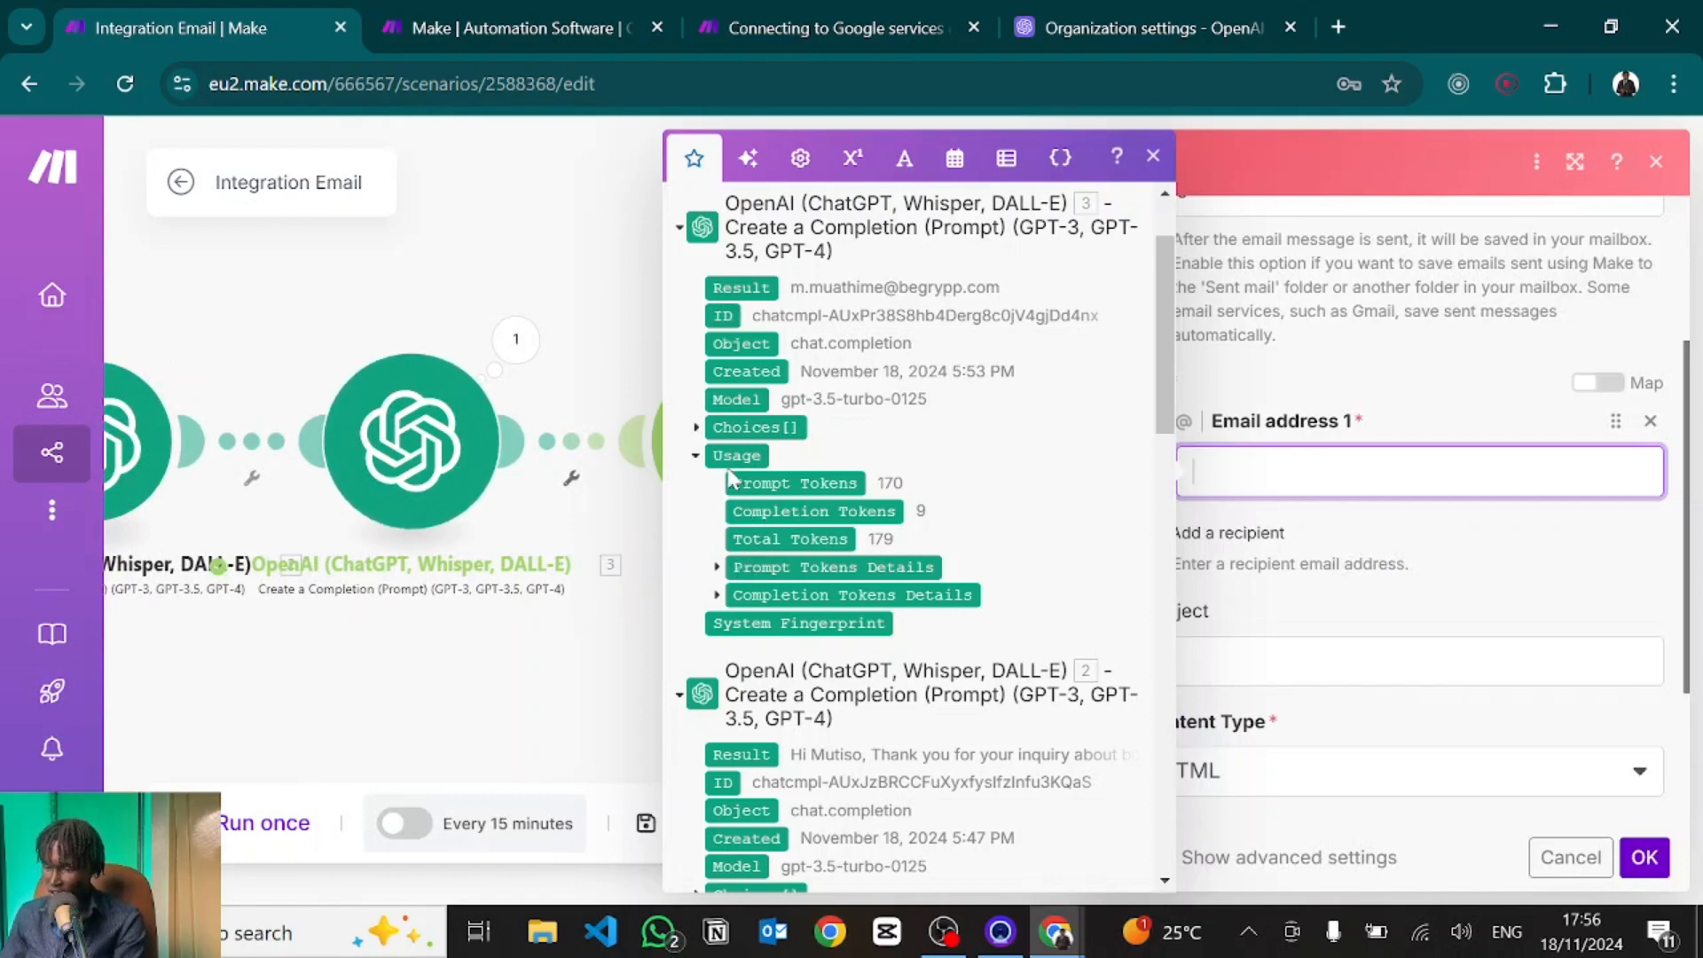
{"action": "left_click", "coordinate": [758, 286]}
{"action": "scroll", "coordinate": [851, 532], "scroll_direction": "down", "scroll_amount": 3}
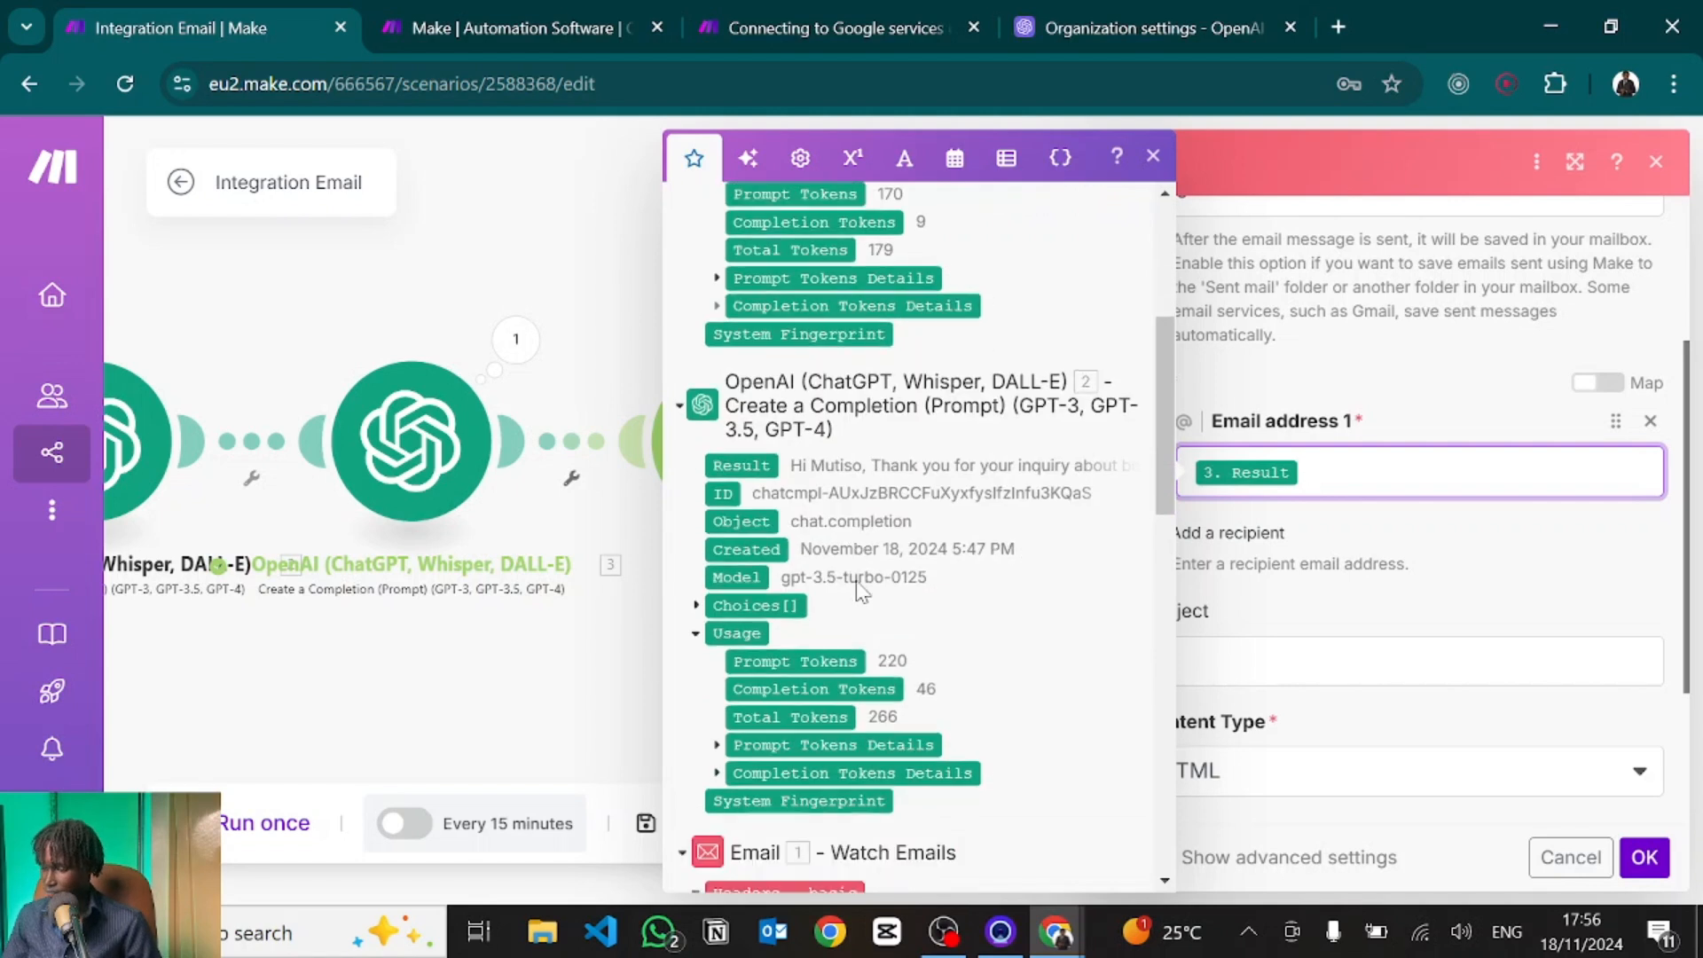
{"action": "scroll", "coordinate": [857, 590], "scroll_direction": "down", "scroll_amount": 7}
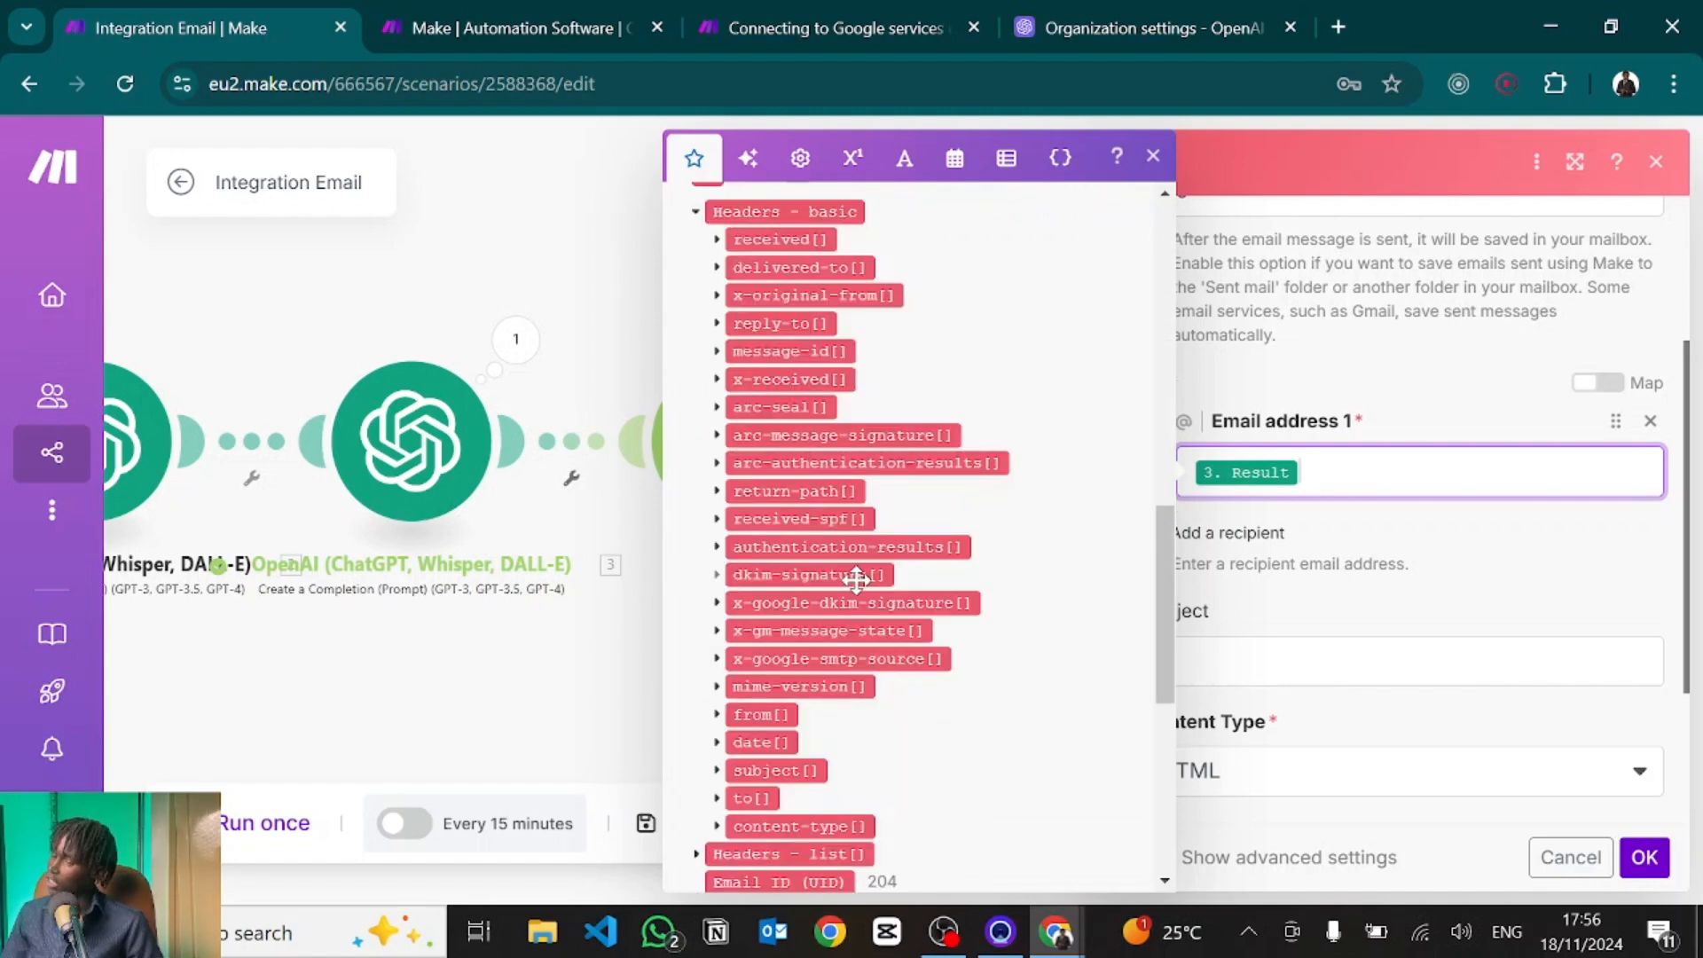
{"action": "scroll", "coordinate": [763, 381], "scroll_direction": "up", "scroll_amount": 1}
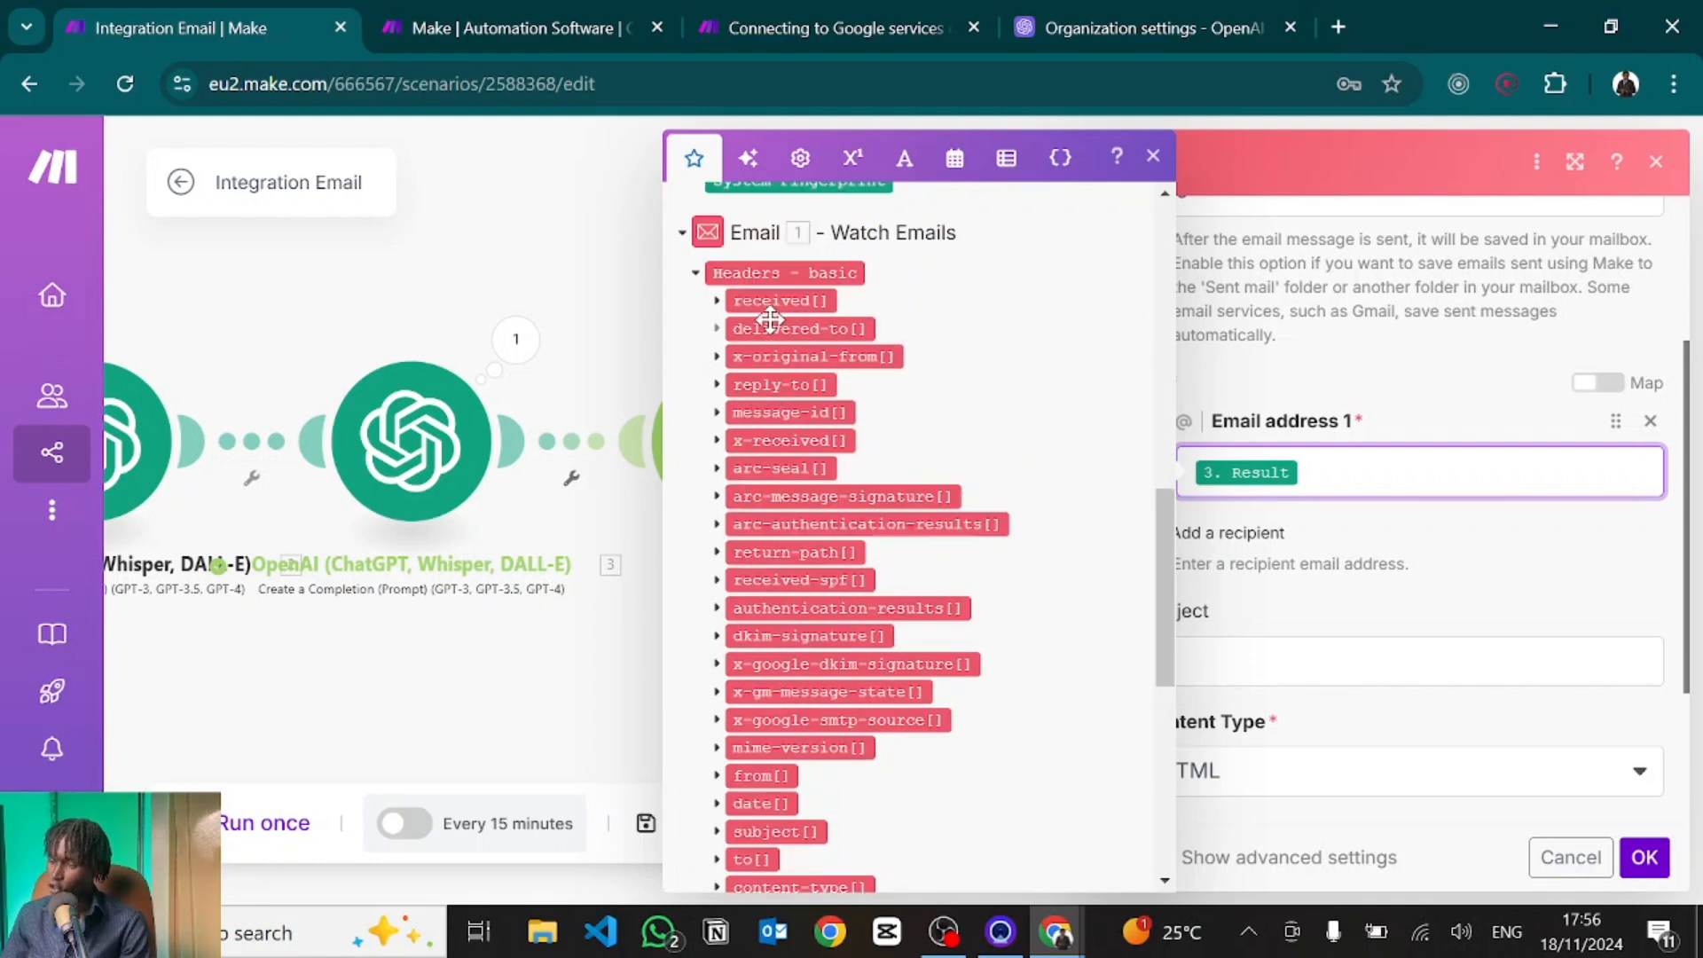
{"action": "scroll", "coordinate": [770, 320], "scroll_direction": "up", "scroll_amount": 7}
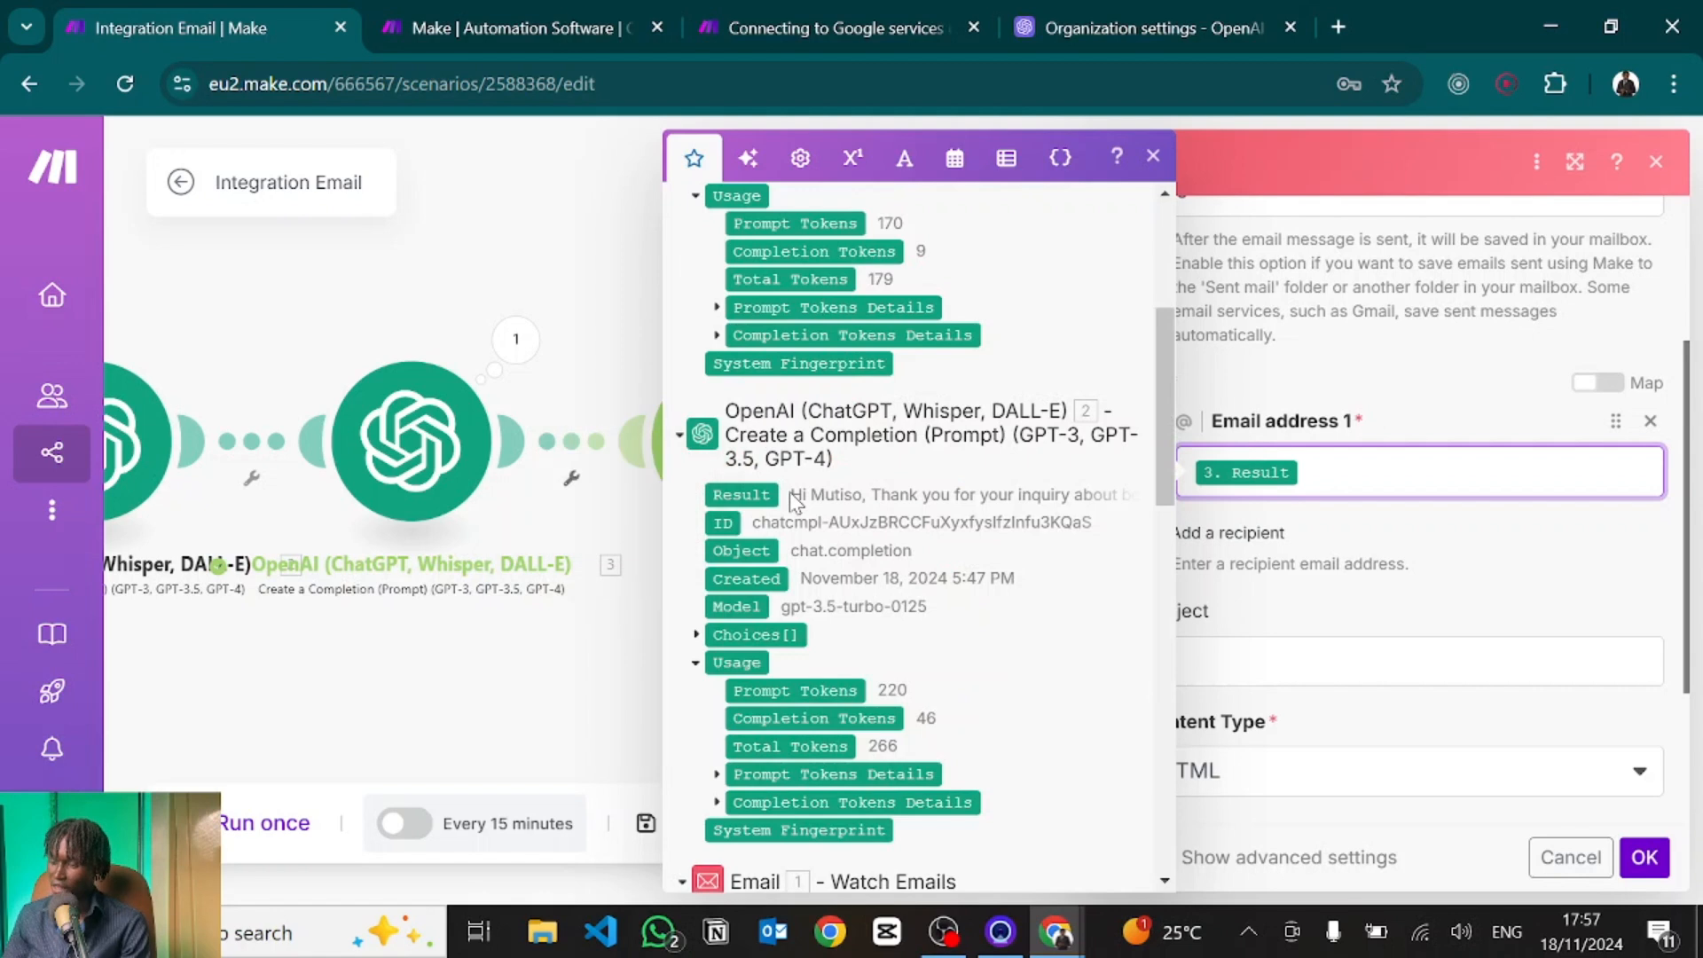
{"action": "scroll", "coordinate": [794, 452], "scroll_direction": "up", "scroll_amount": 5}
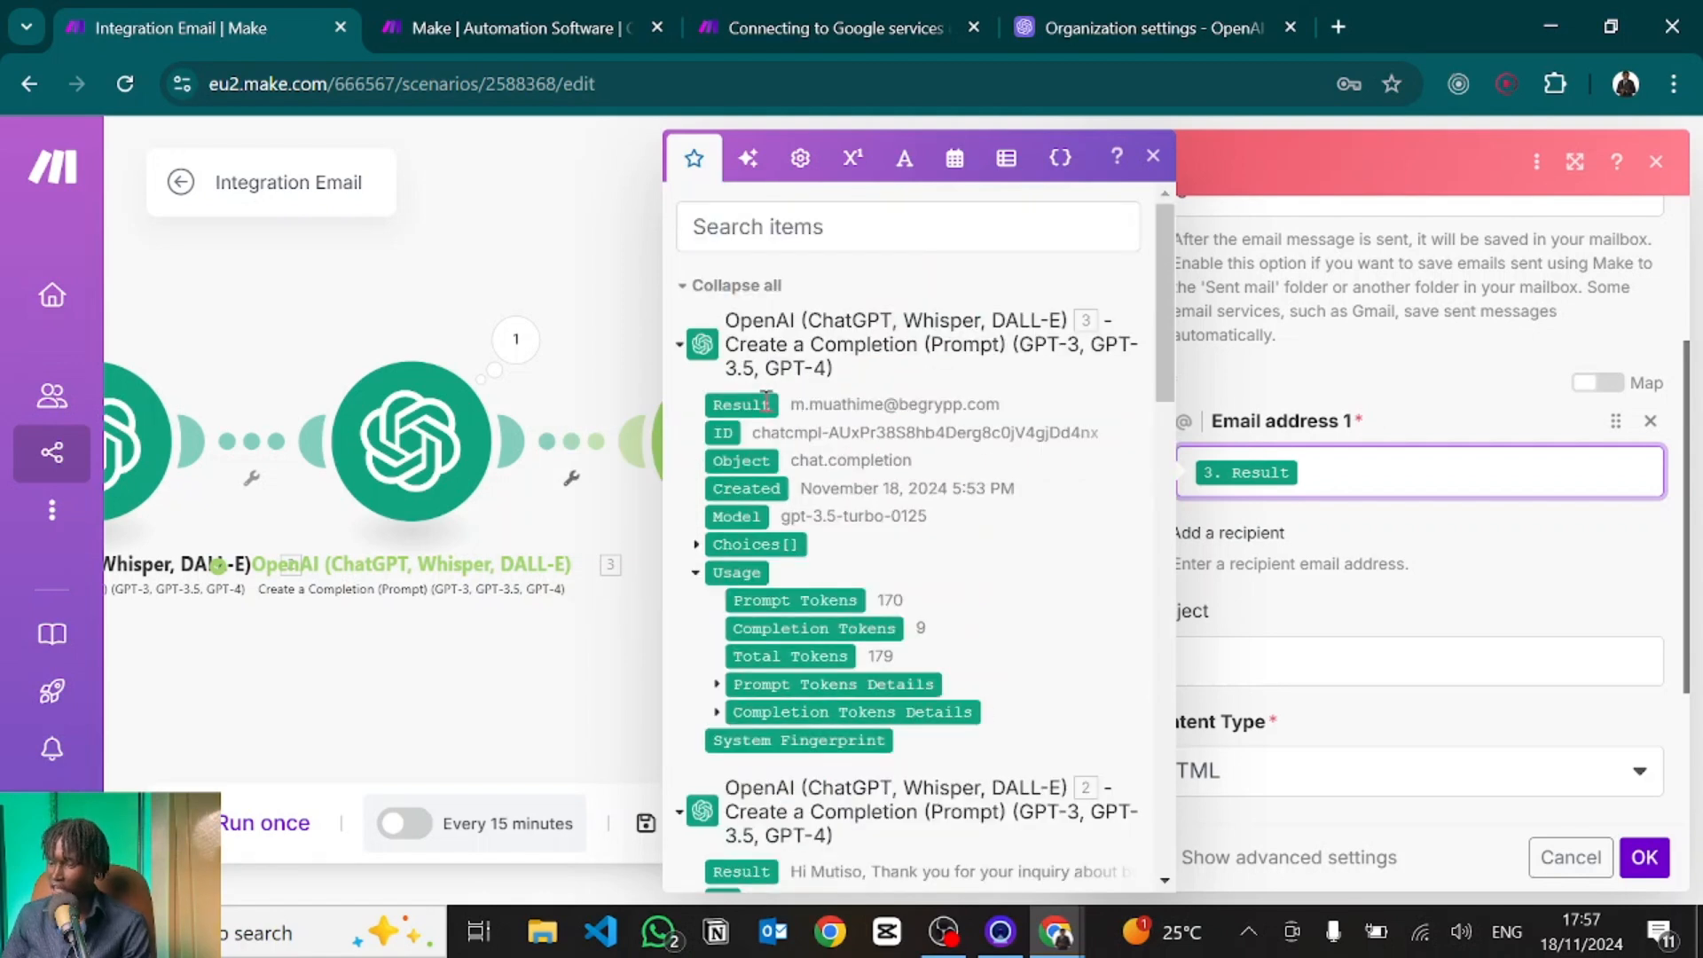
{"action": "left_click", "coordinate": [1517, 546]}
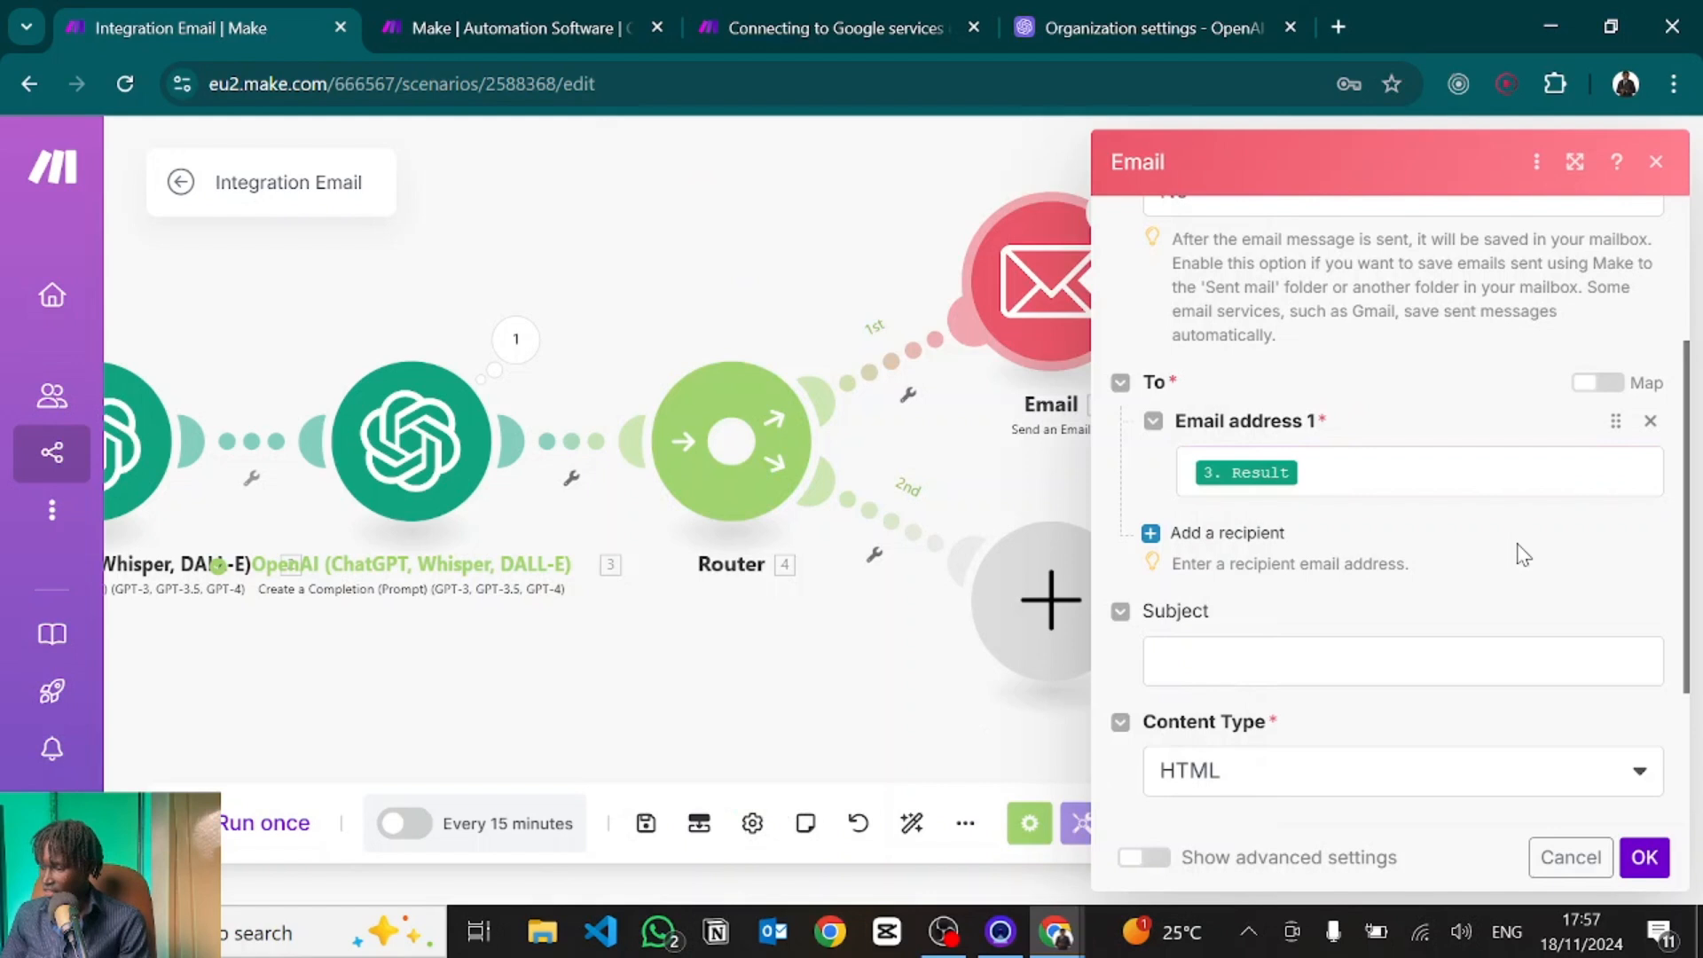
Enter the subject 'Message Received' and keep HTML as the content type.
{"action": "left_click", "coordinate": [1208, 666]}
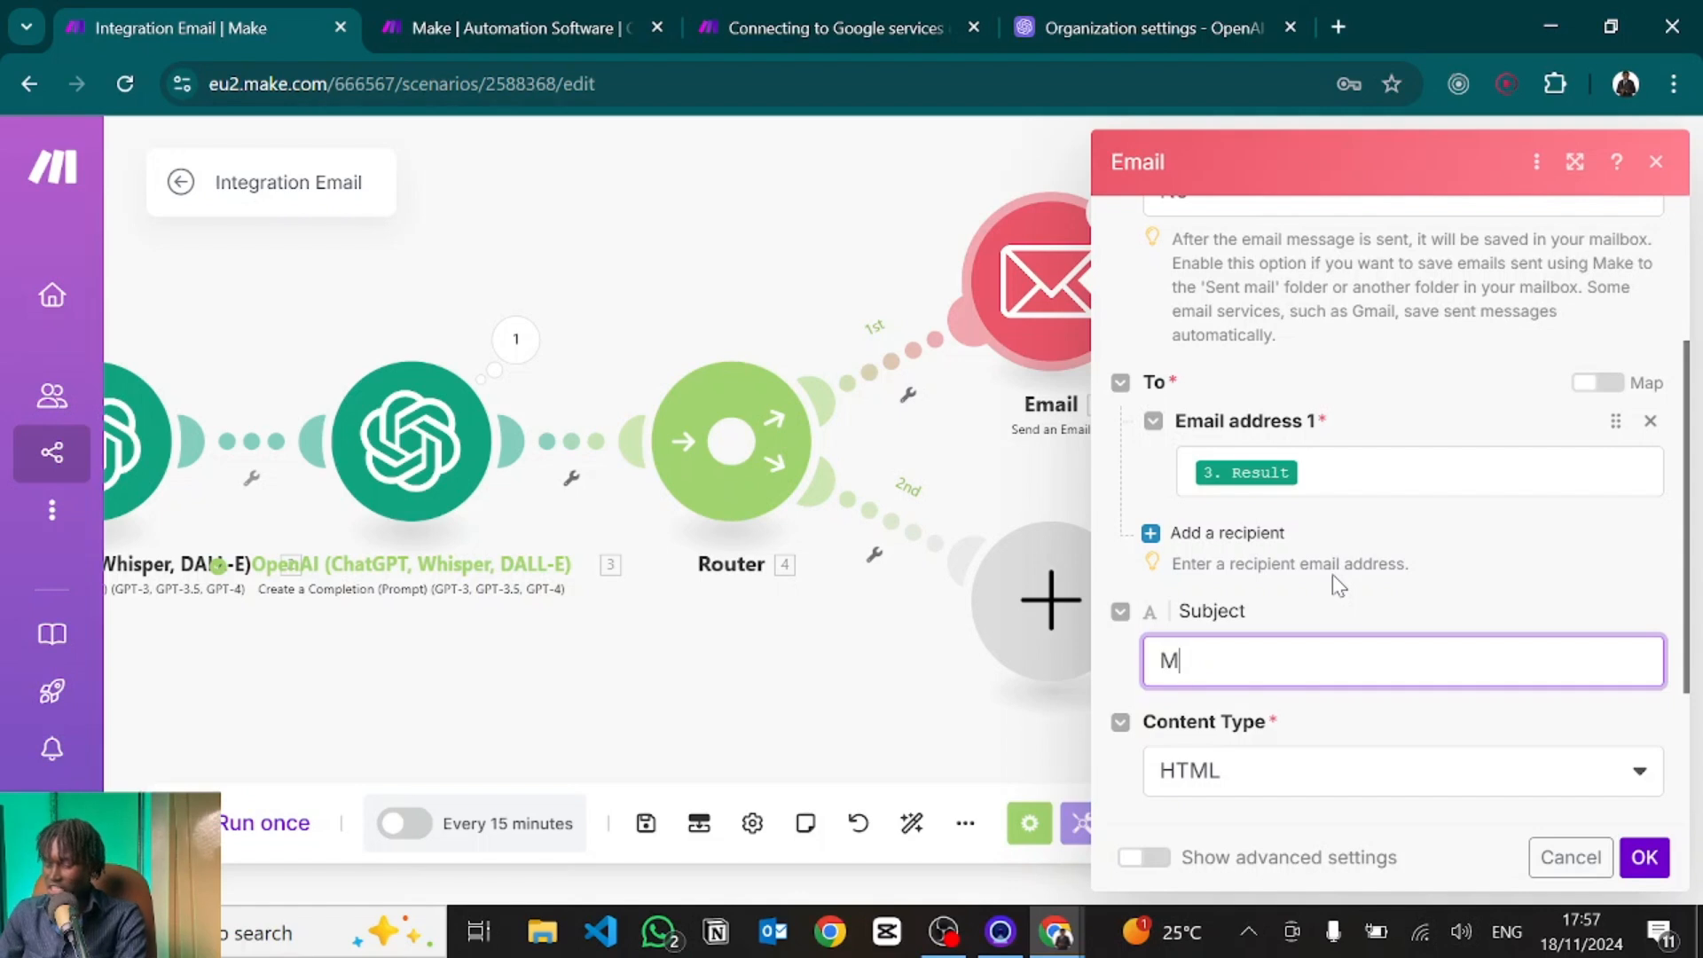
{"action": "type", "text": "Mess"}
{"action": "type", "text": "age Received"}
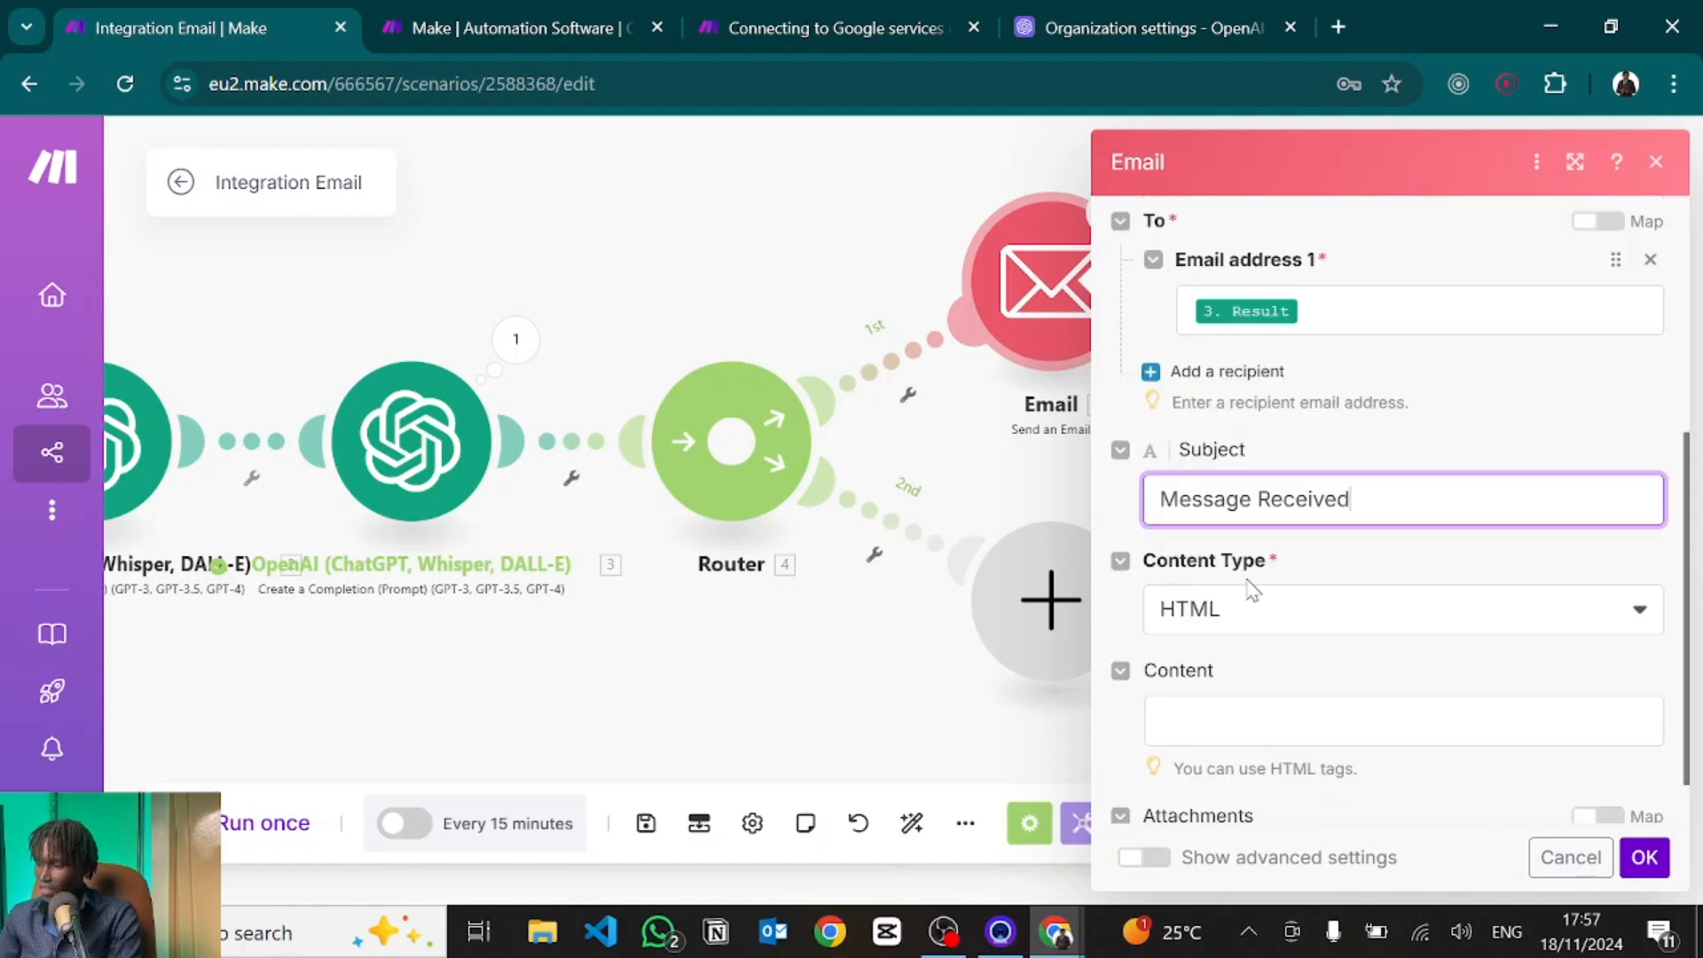
{"action": "scroll", "coordinate": [1251, 590], "scroll_direction": "down", "scroll_amount": 1}
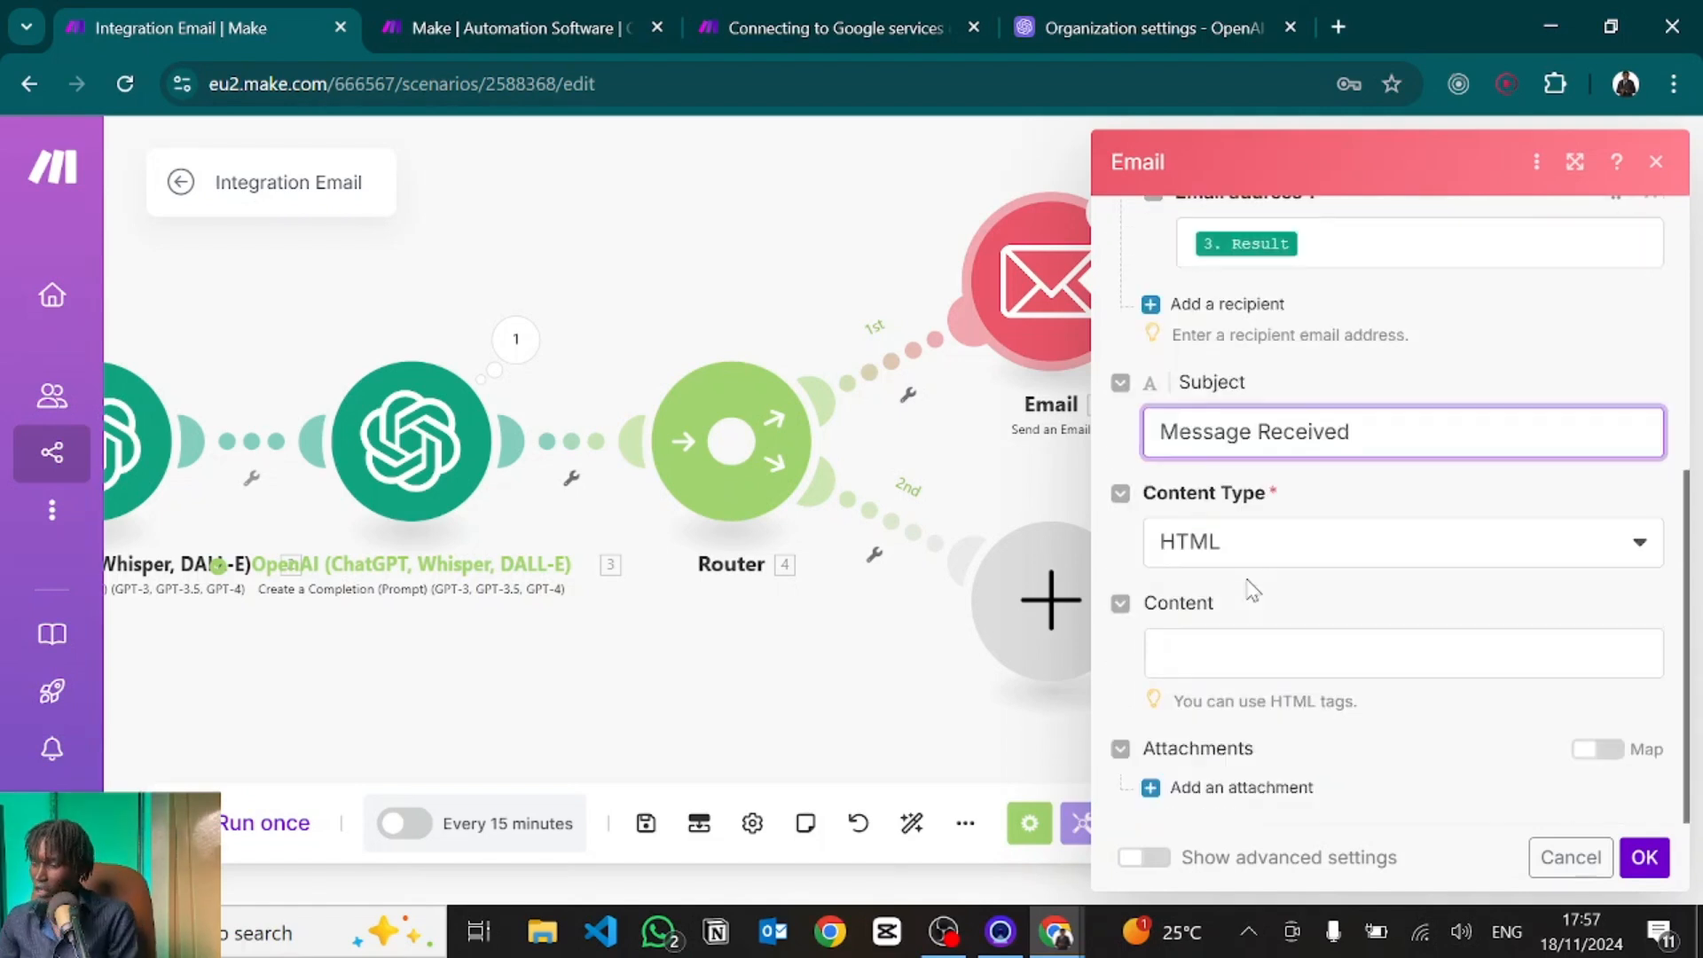
{"action": "left_click", "coordinate": [1204, 543]}
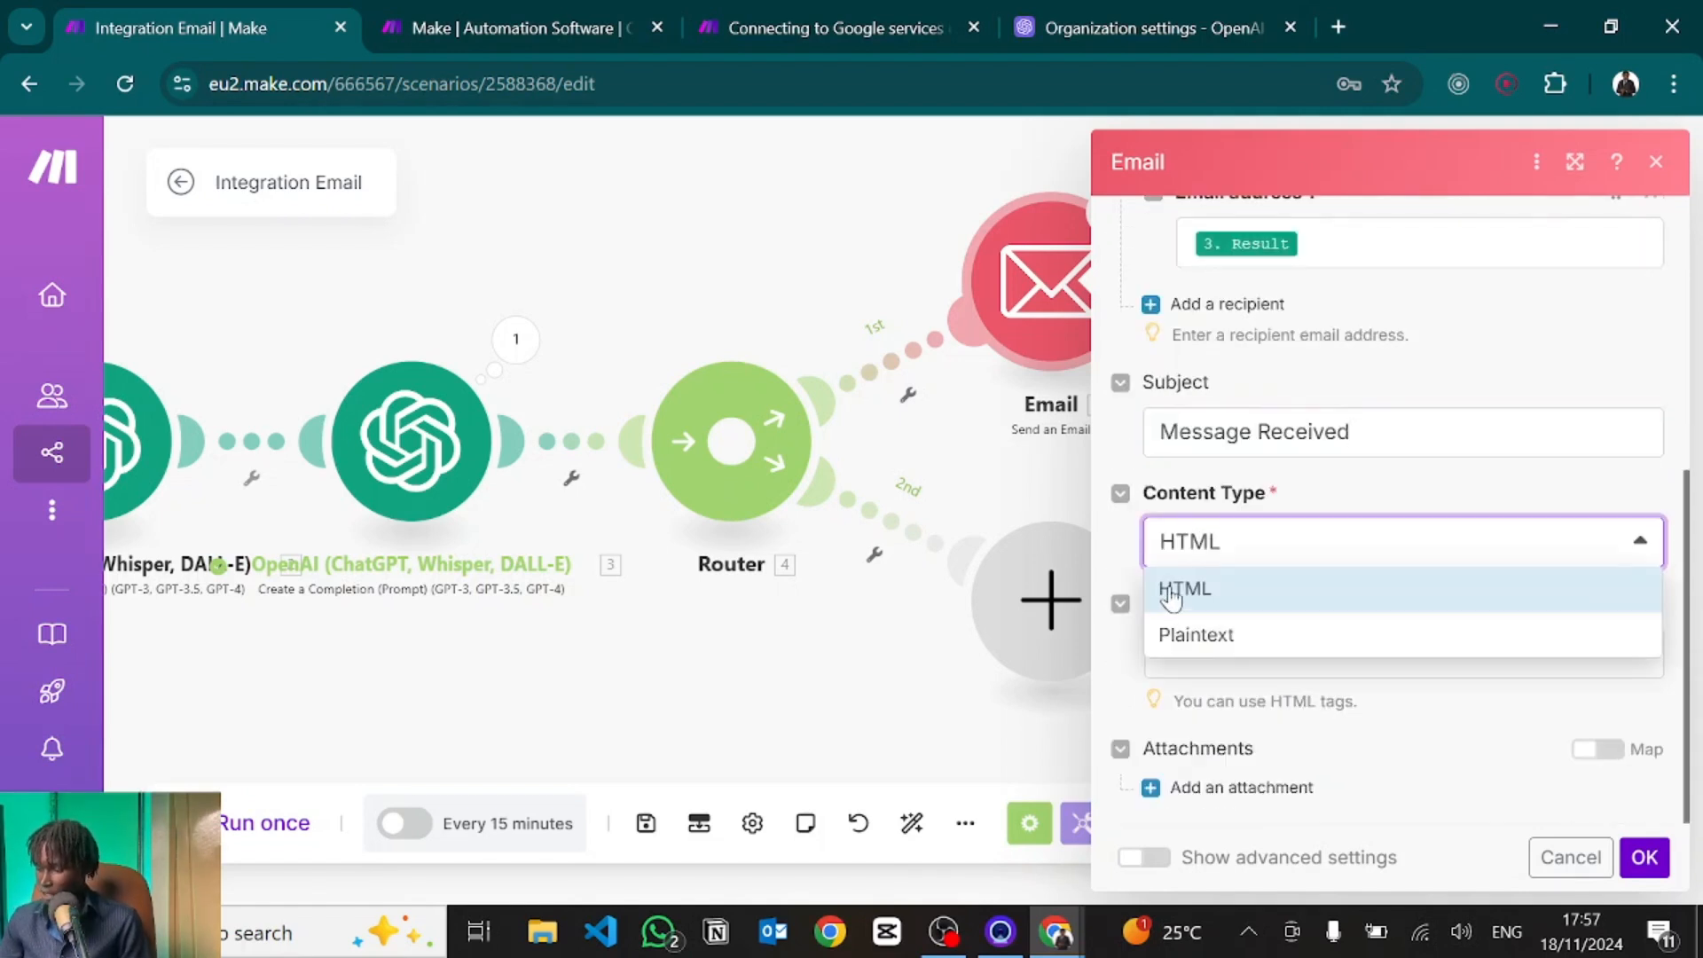
{"action": "left_click", "coordinate": [1127, 667]}
Paste the Dear Customer HTML reply body, promising a prompt response, into Content.
{"action": "left_click", "coordinate": [1200, 670]}
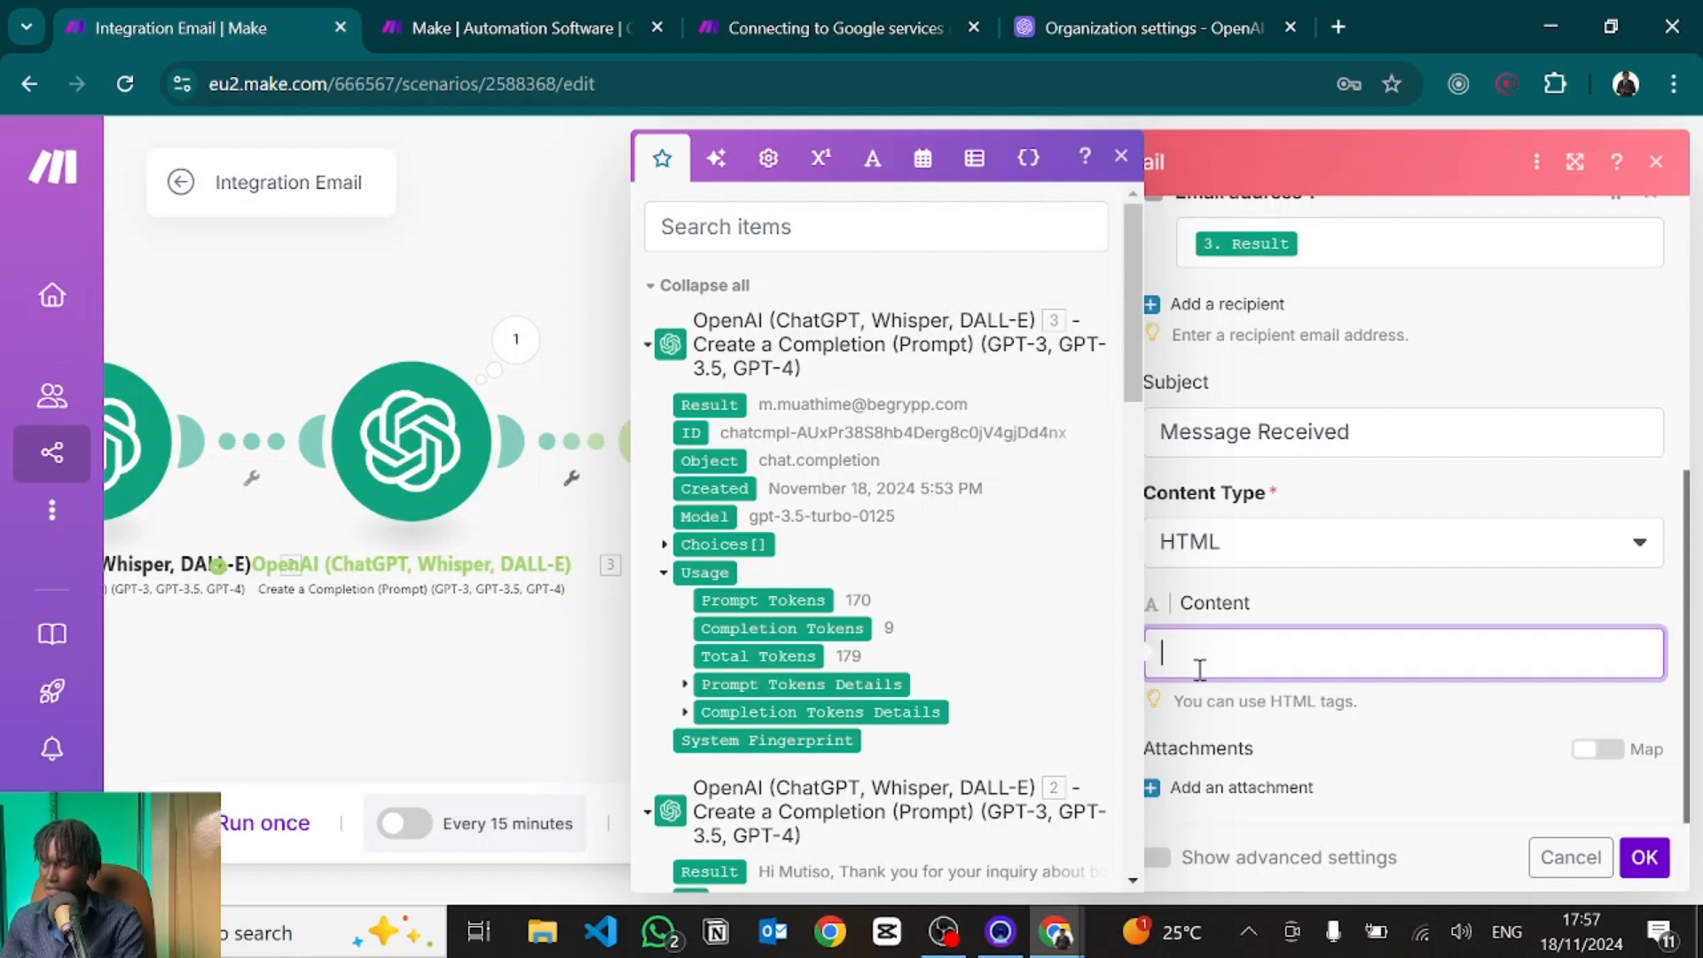
{"action": "type", "text": "Dear Customer, <br> <br> We have received your message and will respond to it shortly. <br> <br> Regards"}
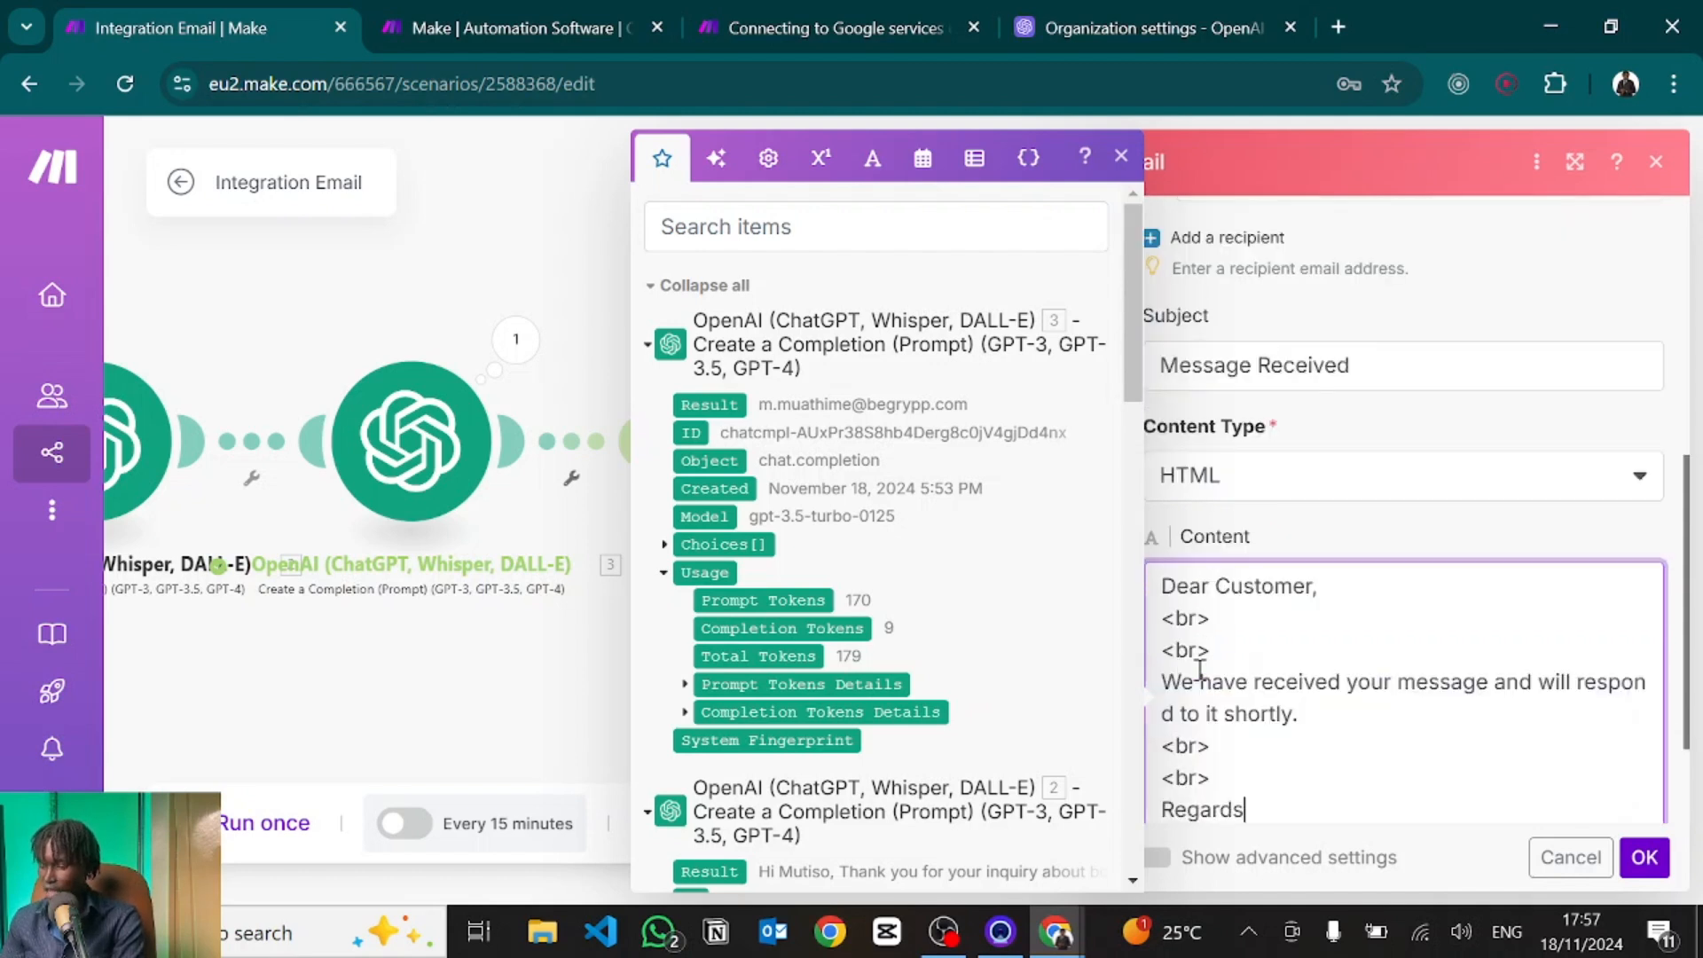
{"action": "left_click", "coordinate": [1271, 654]}
{"action": "left_click_drag", "start_coordinate": [1271, 654], "coordinate": [1196, 621]}
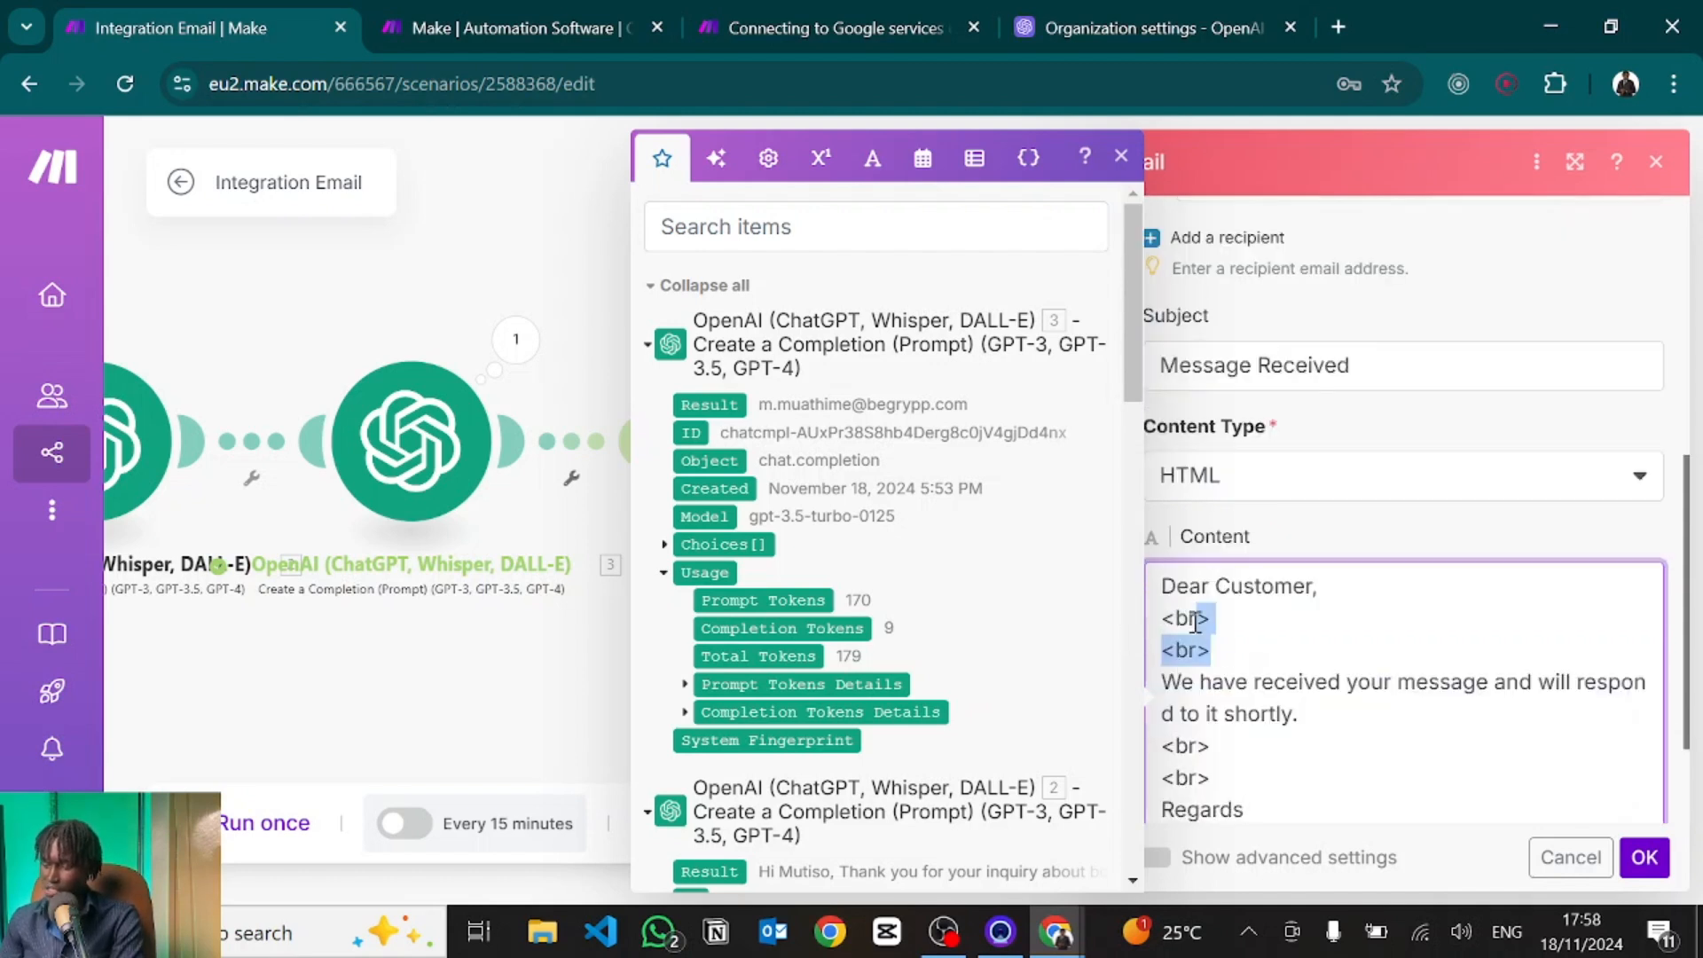
{"action": "left_click", "coordinate": [1272, 610]}
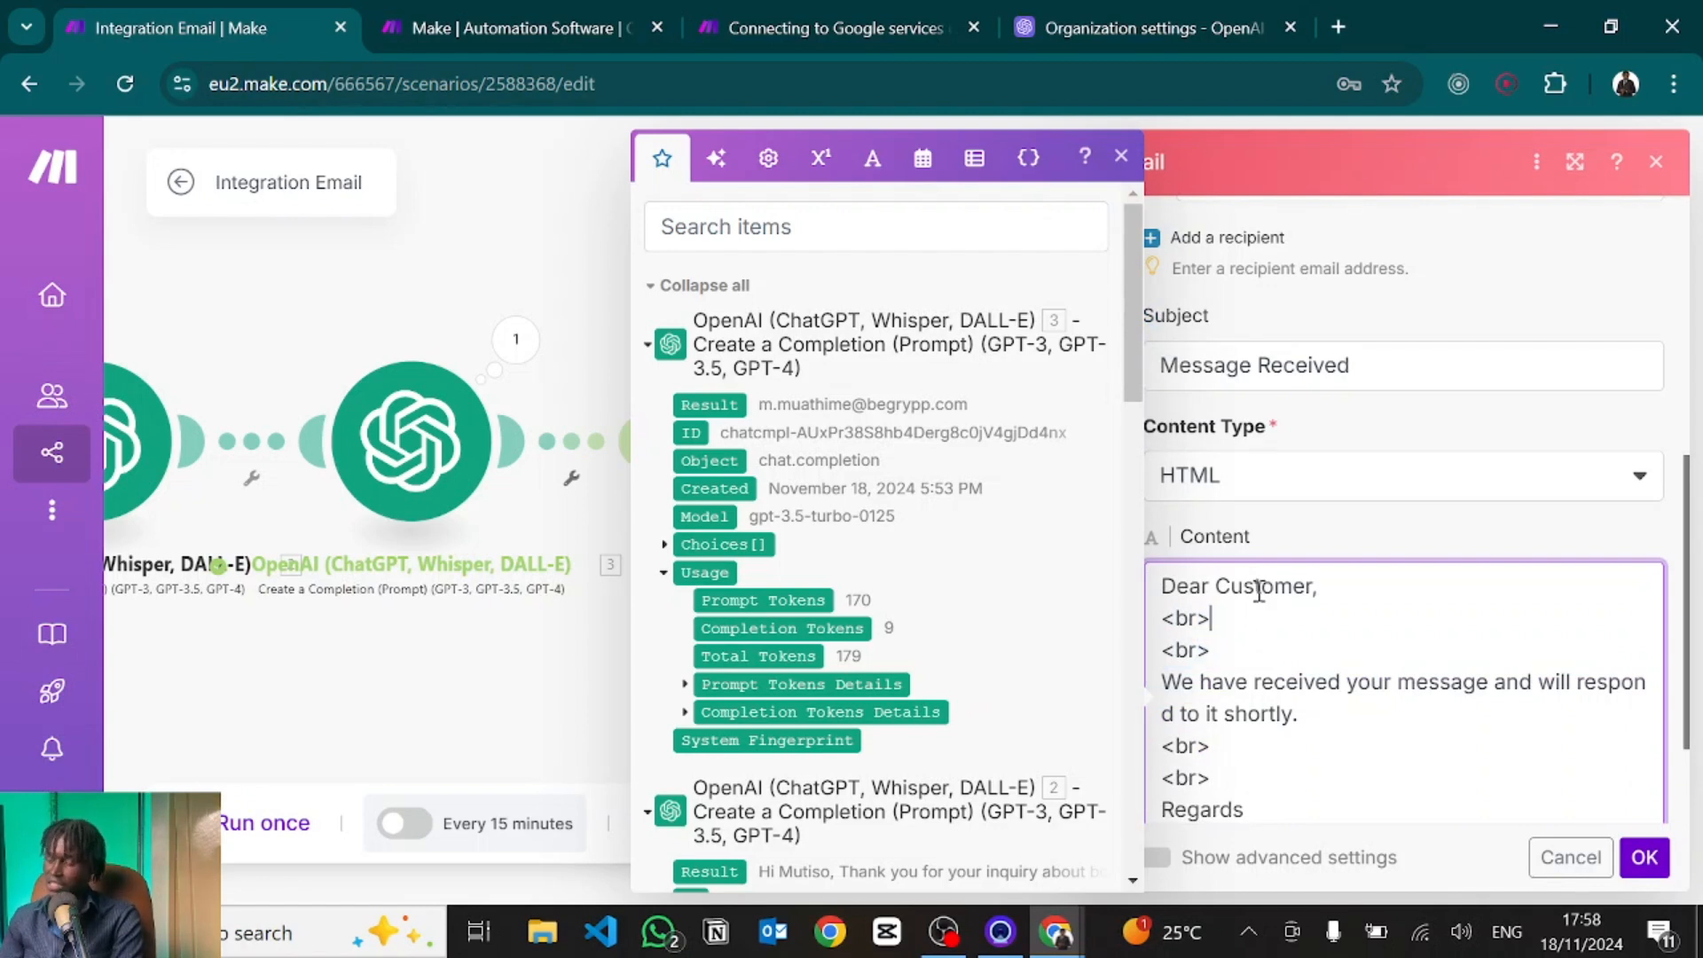
{"action": "left_click_drag", "start_coordinate": [1349, 592], "coordinate": [1157, 586]}
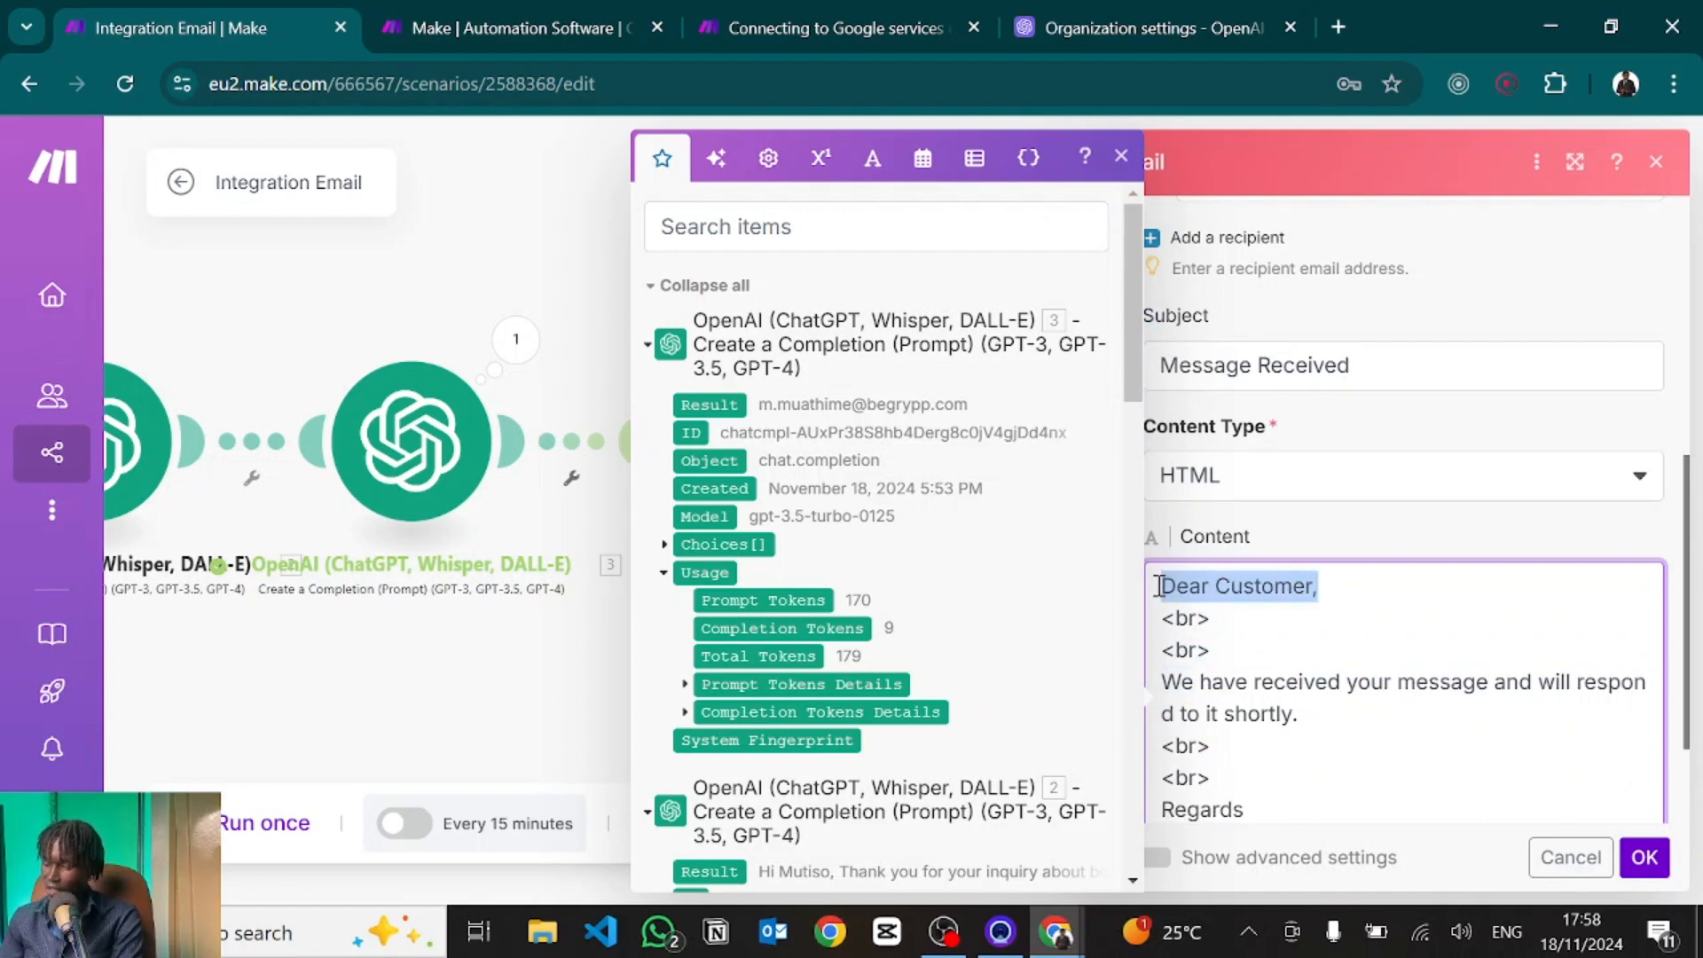
{"action": "left_click", "coordinate": [1223, 619]}
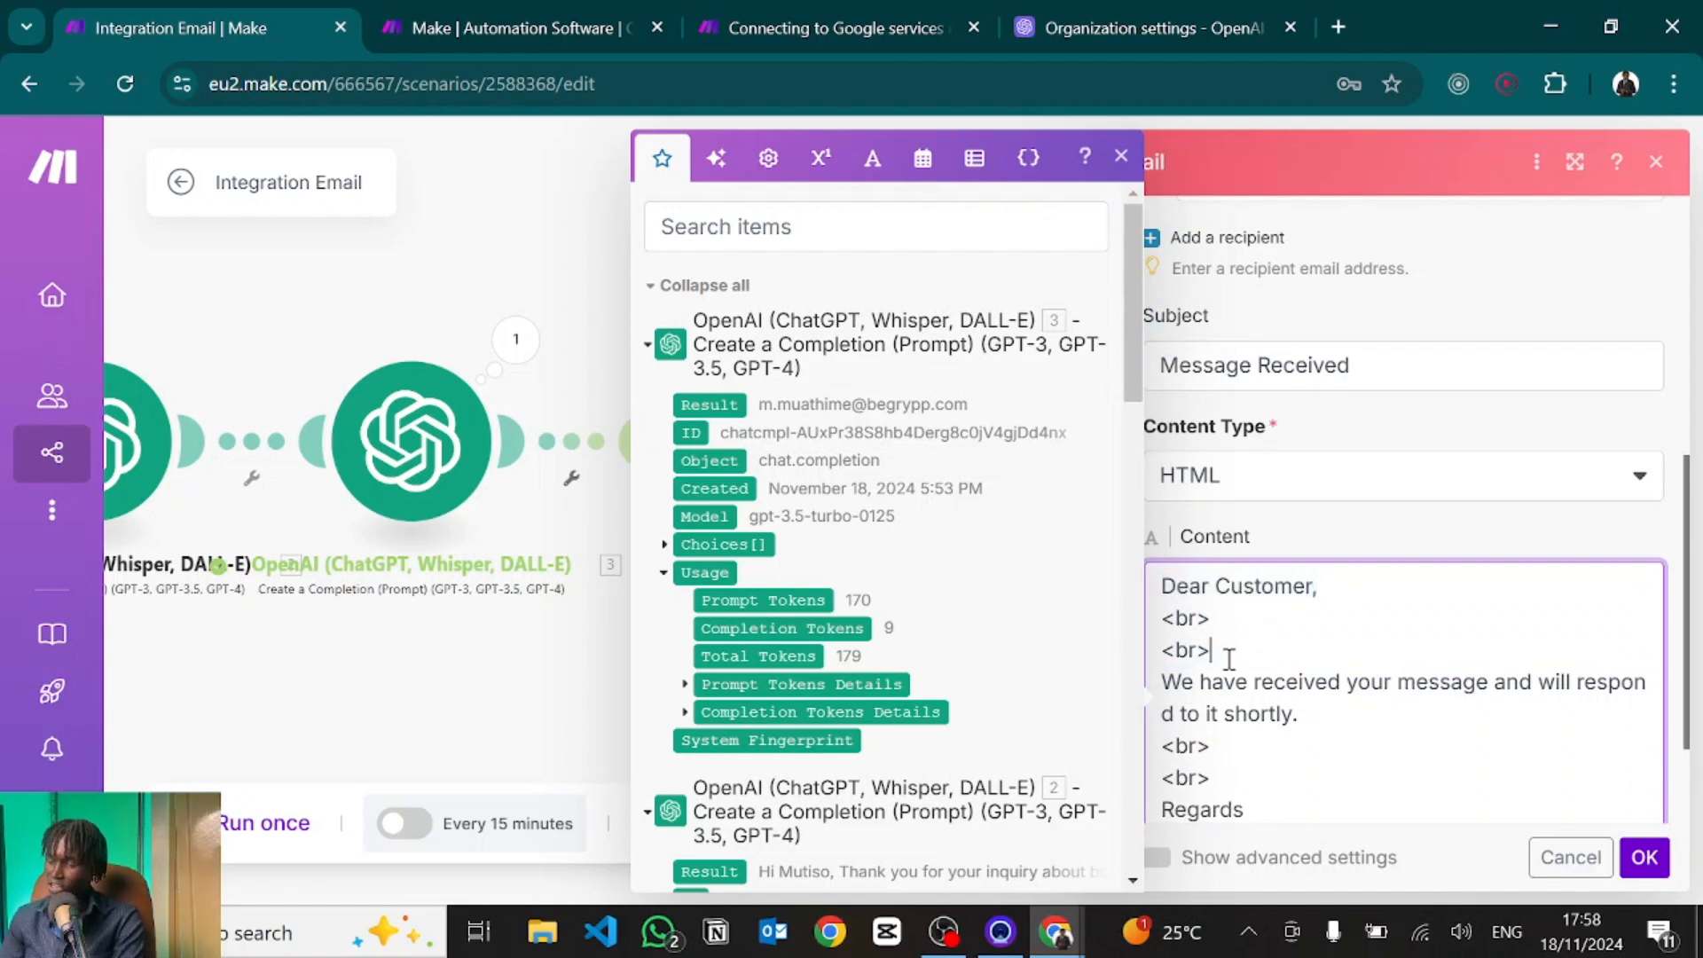
{"action": "key", "text": "Delete"}
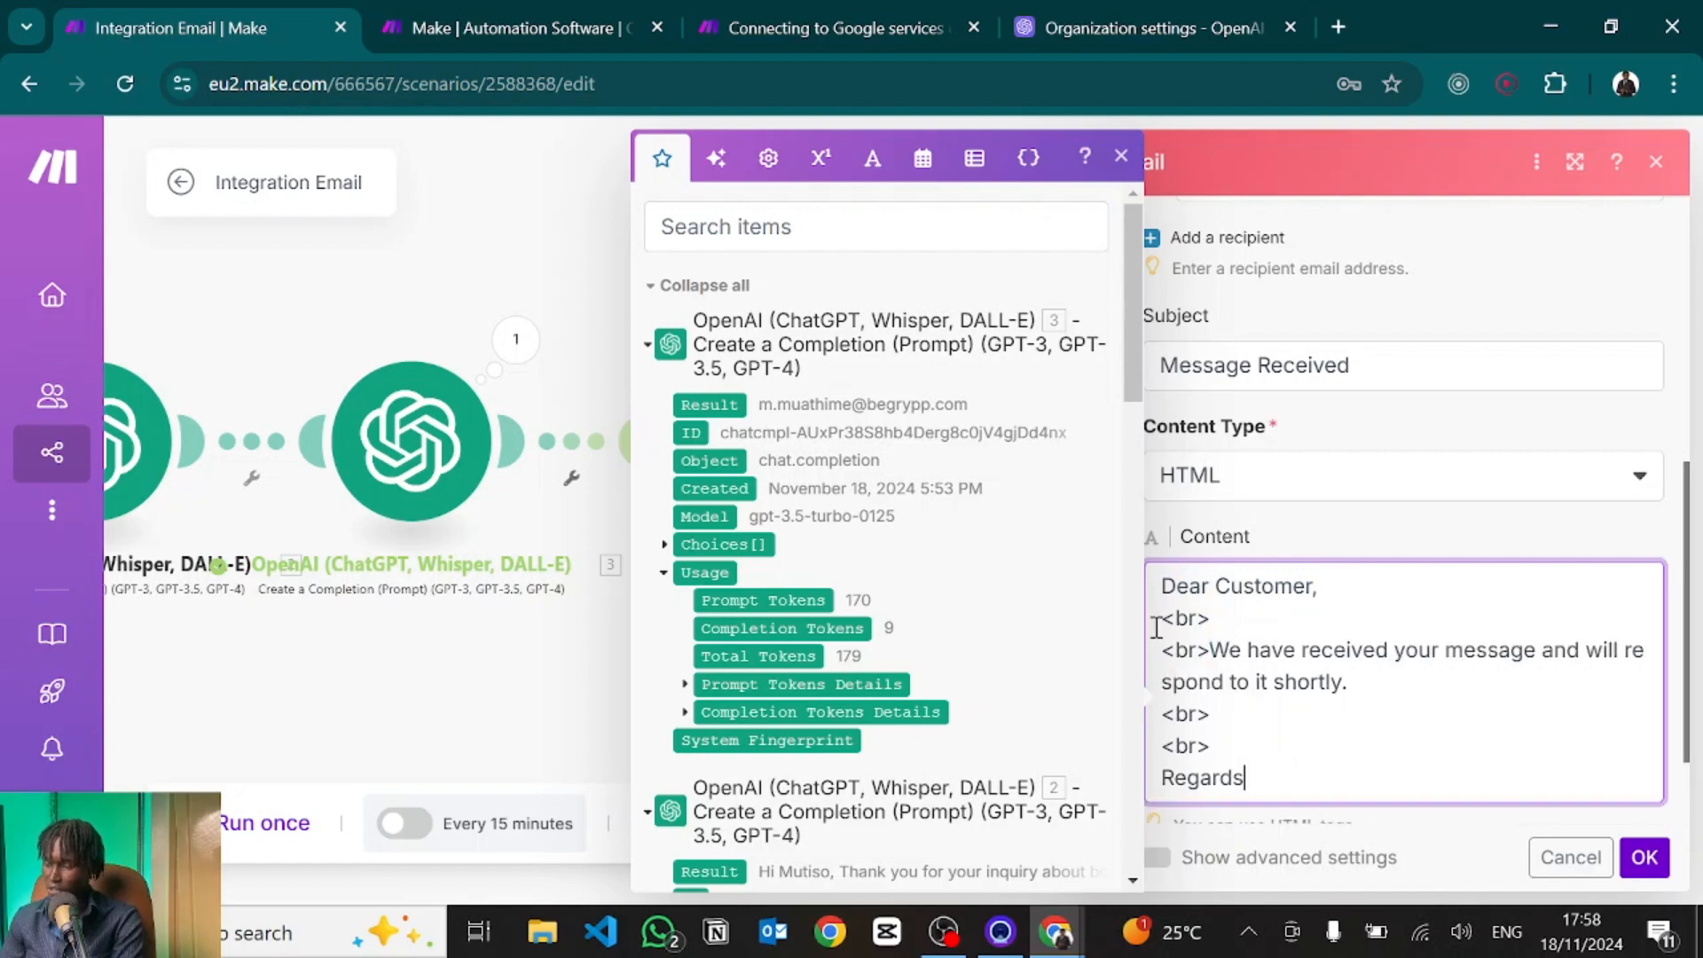
{"action": "key", "text": "ctrl+z"}
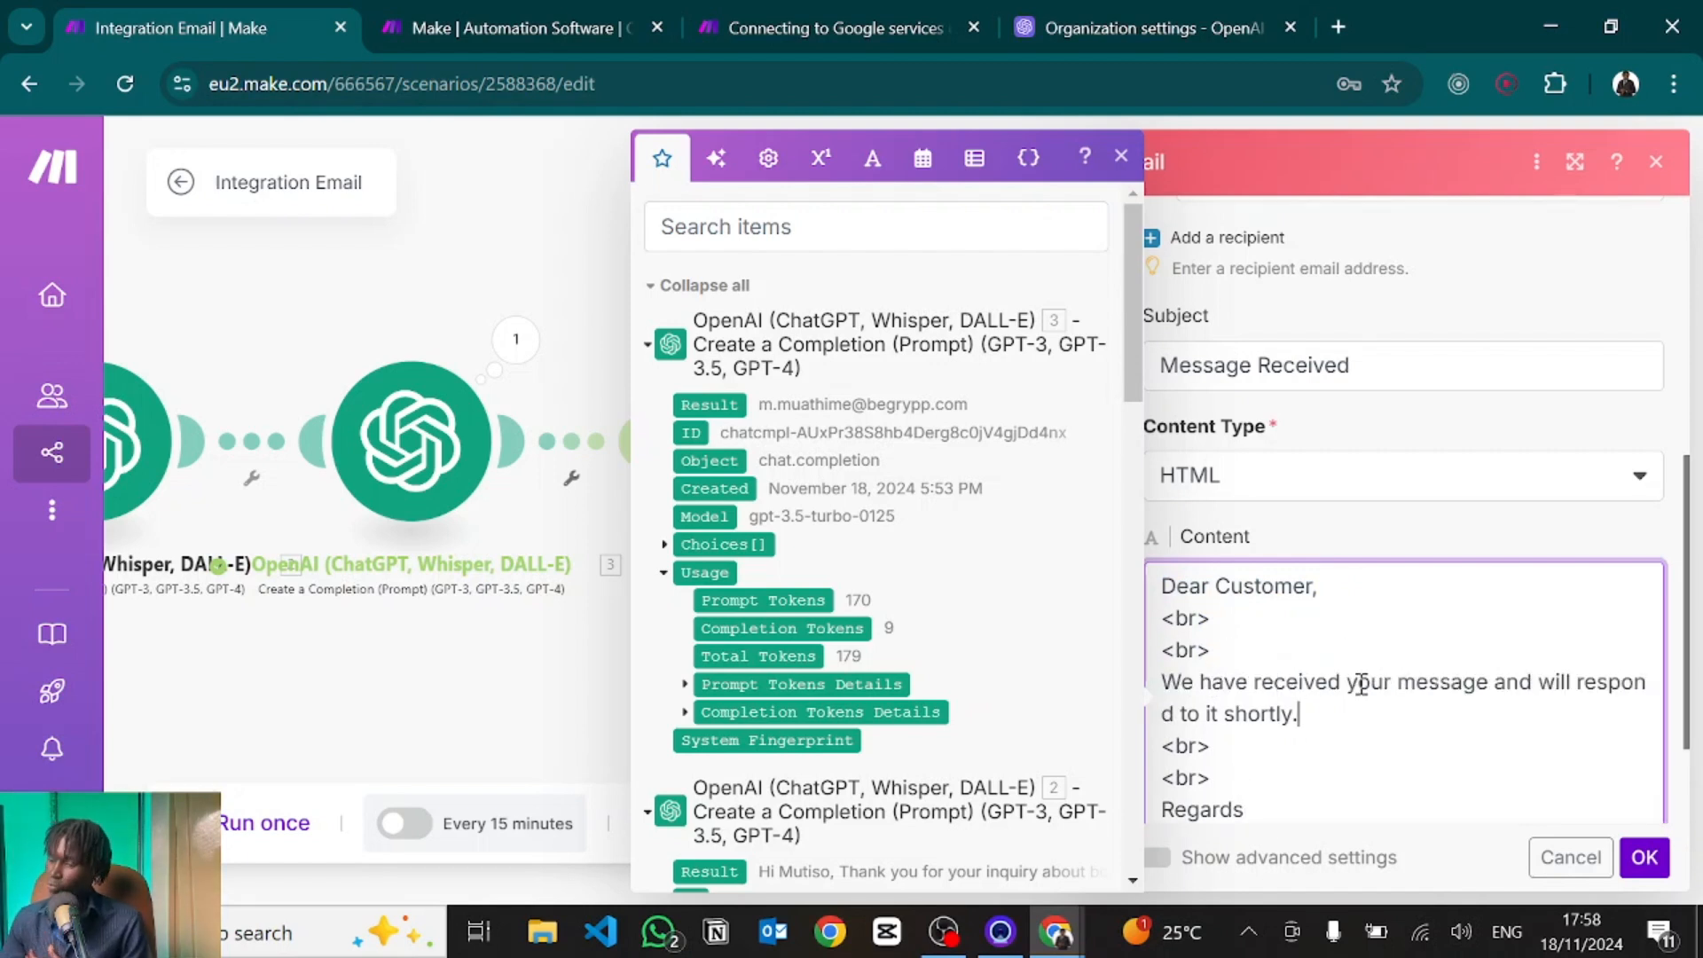
{"action": "scroll", "coordinate": [1249, 717], "scroll_direction": "down", "scroll_amount": 1}
{"action": "scroll", "coordinate": [1249, 717], "scroll_direction": "down", "scroll_amount": 1}
{"action": "left_click", "coordinate": [1248, 718]}
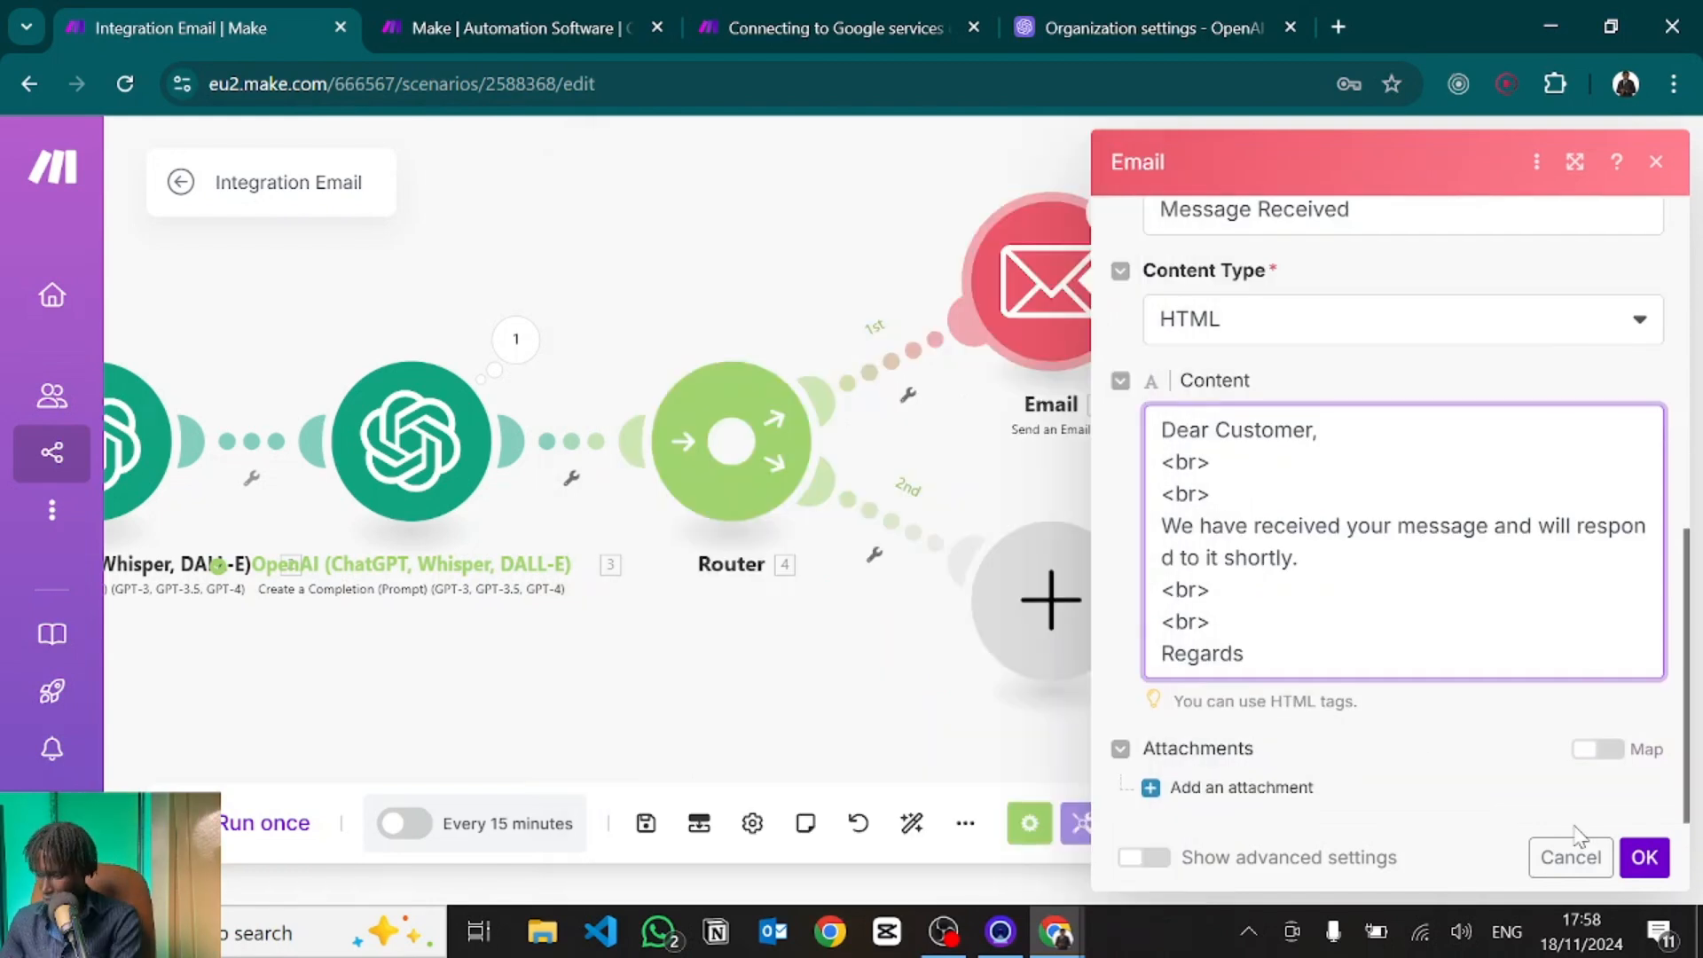
Save the Email module, run it alone, and dismiss the missing 'to' value error.
{"action": "left_click", "coordinate": [1645, 857]}
{"action": "right_click", "coordinate": [1051, 297]}
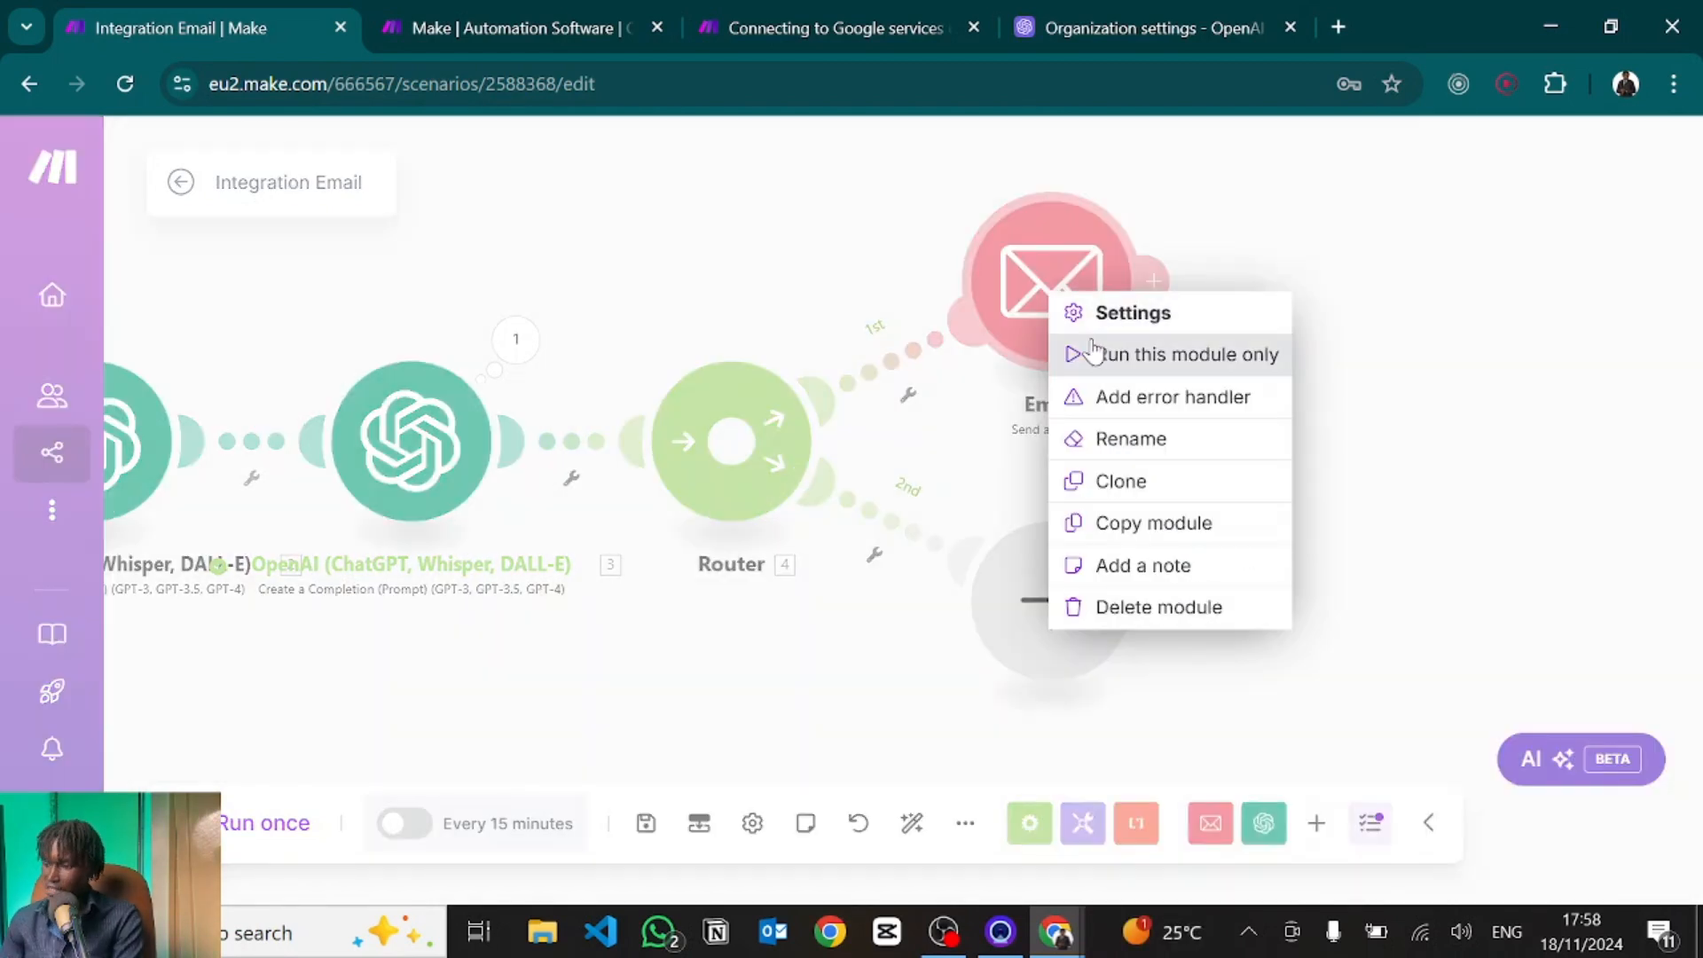
{"action": "left_click", "coordinate": [1109, 357]}
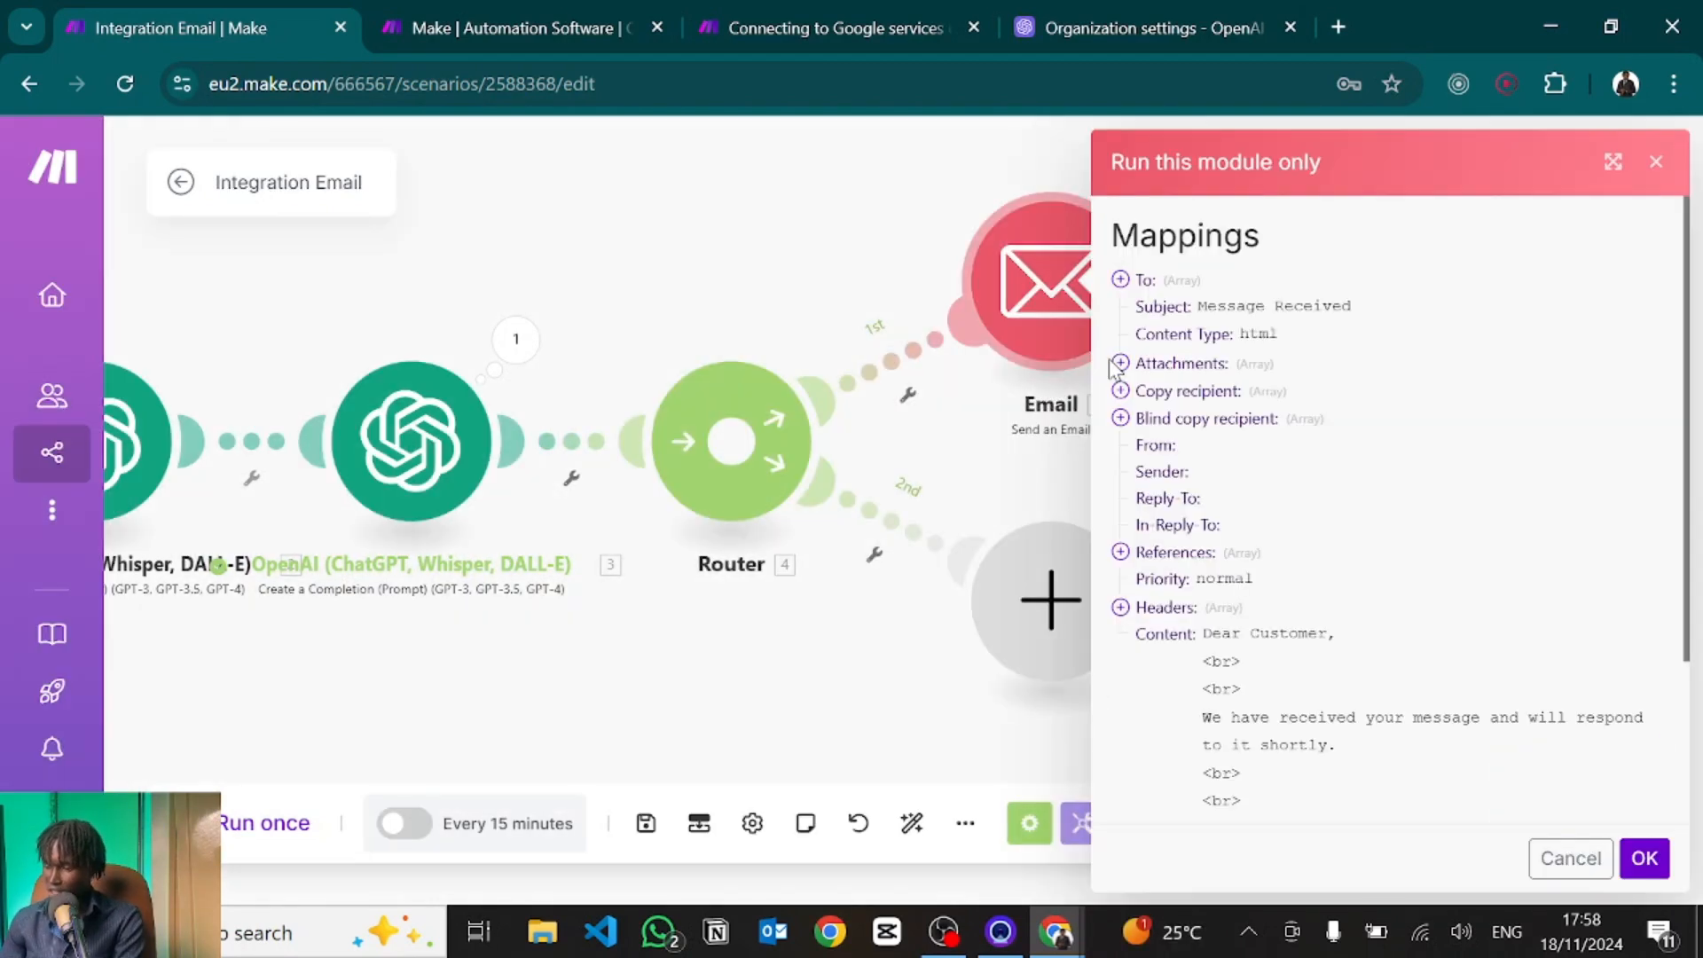
{"action": "scroll", "coordinate": [1246, 568], "scroll_direction": "down", "scroll_amount": 2}
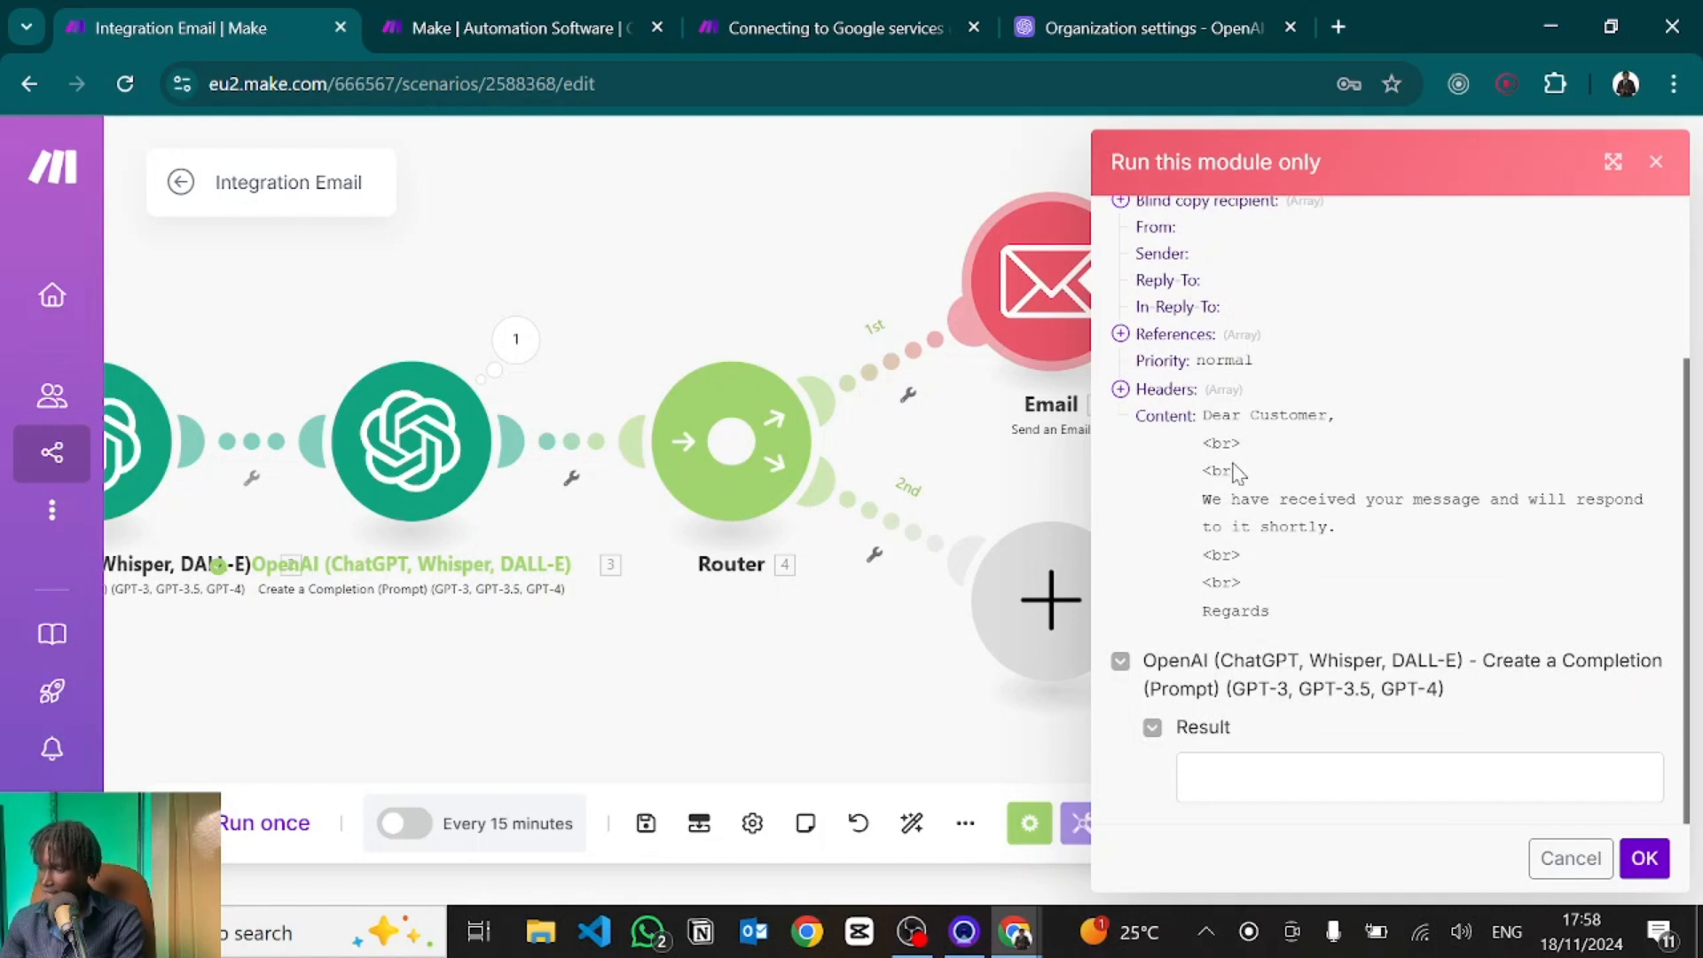
{"action": "left_click", "coordinate": [1647, 862]}
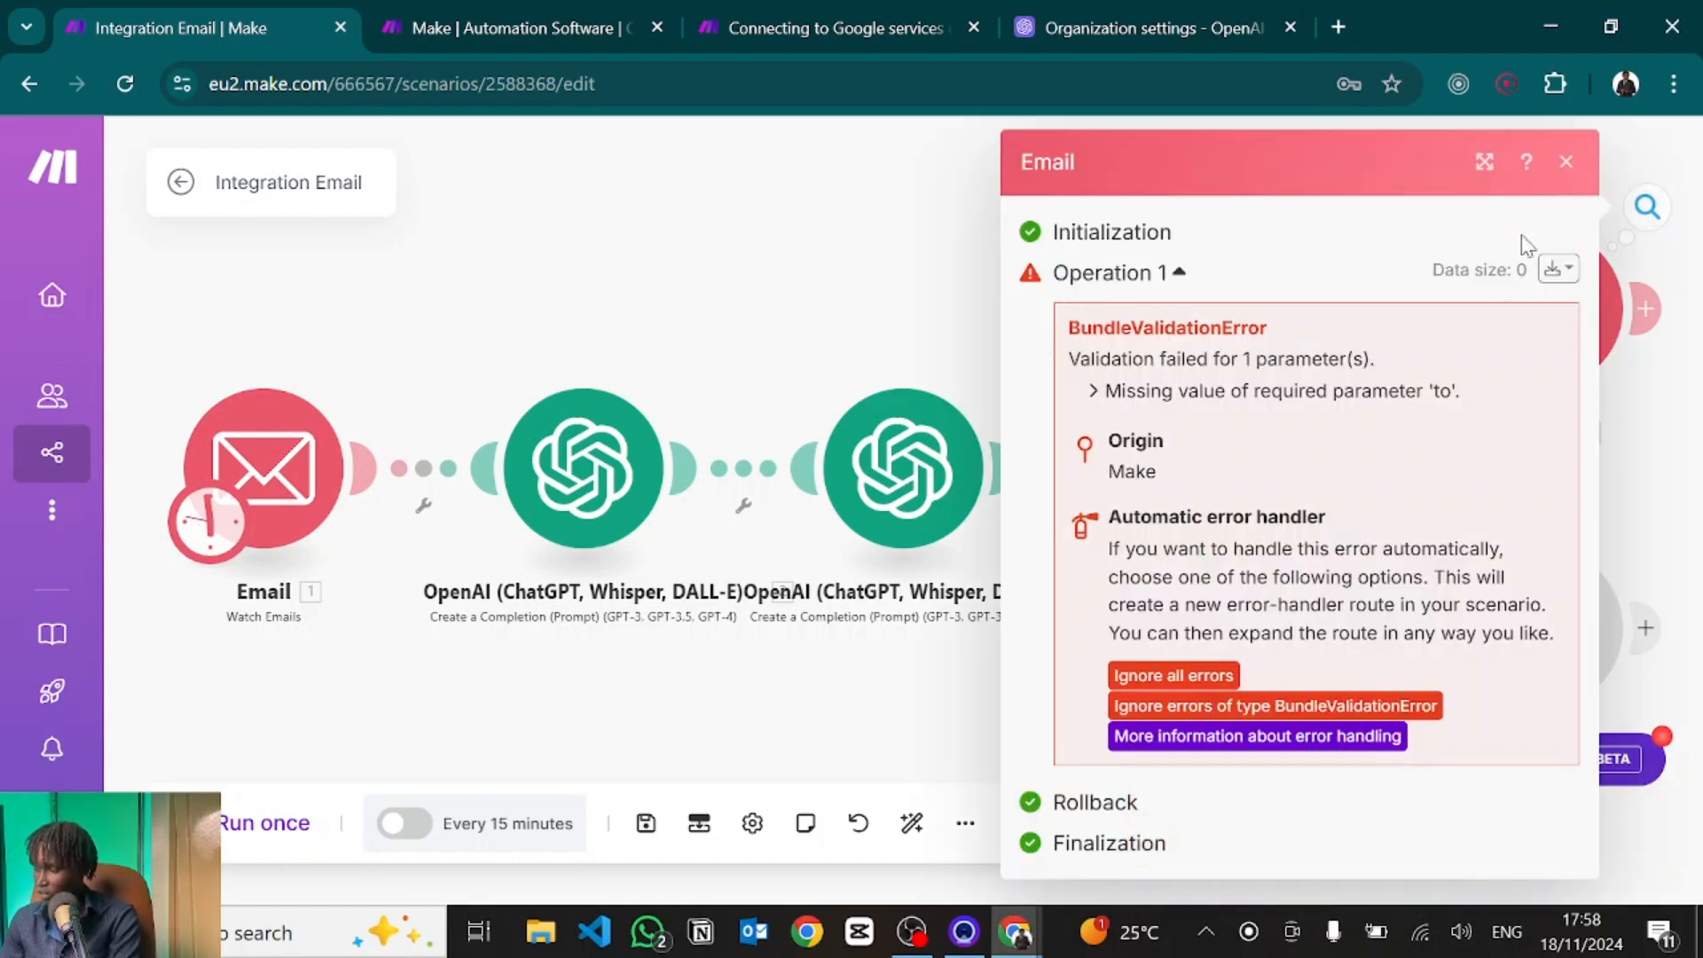
{"action": "left_click", "coordinate": [1565, 163]}
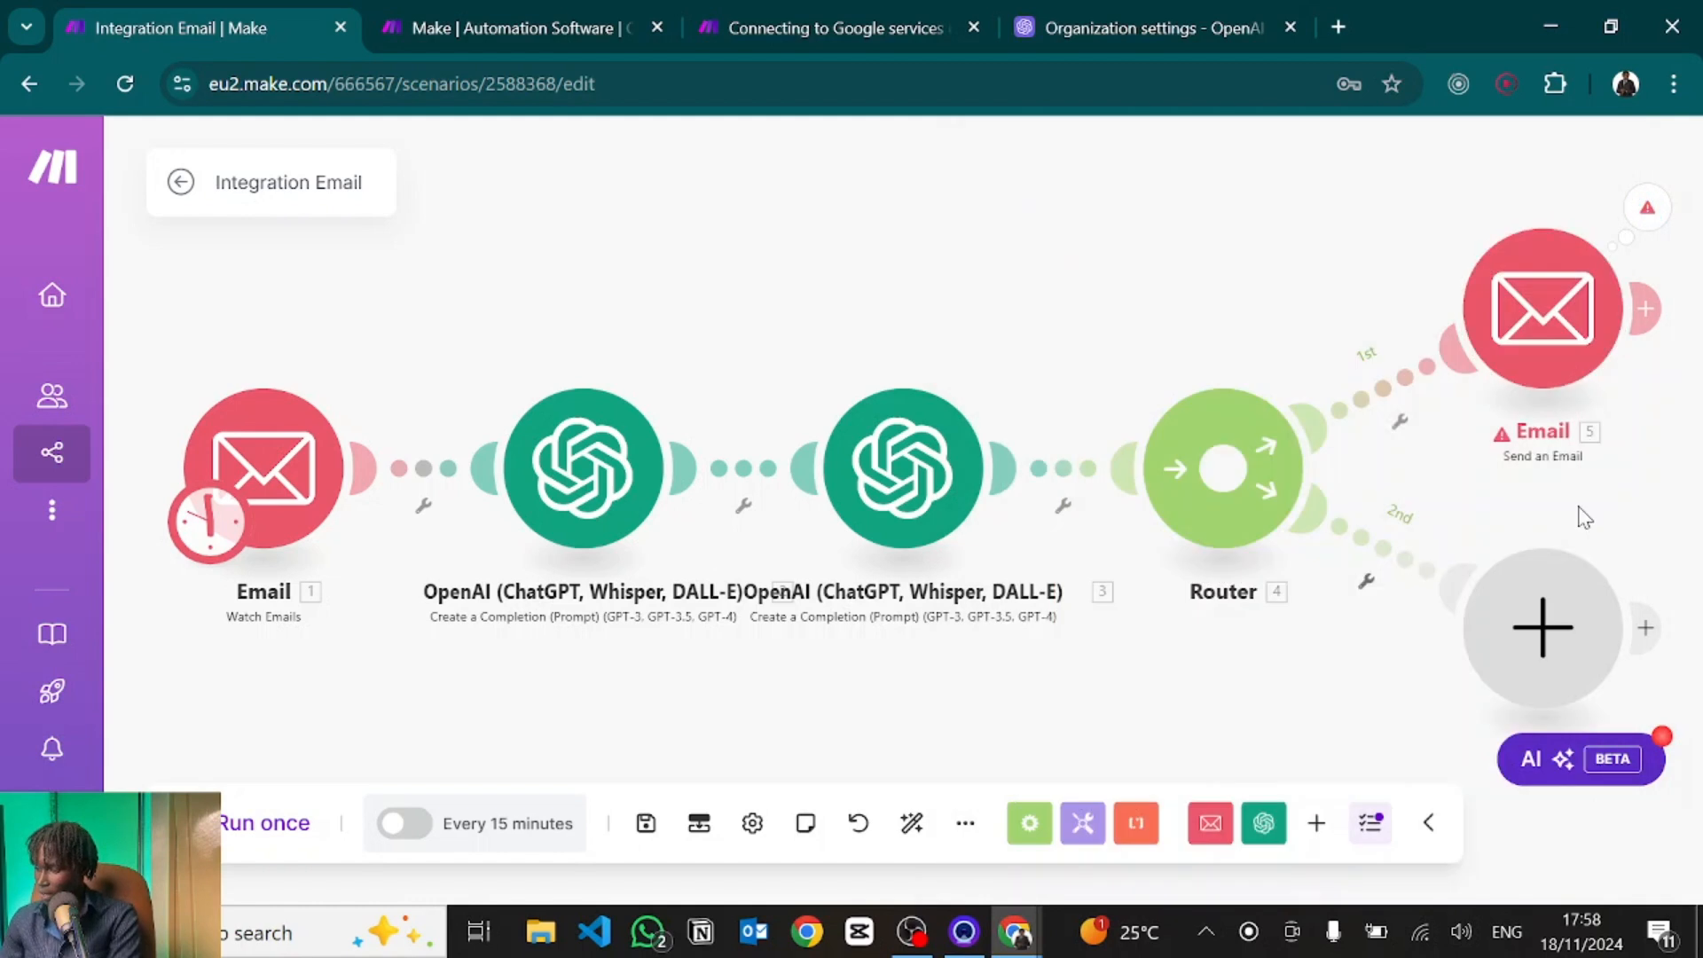
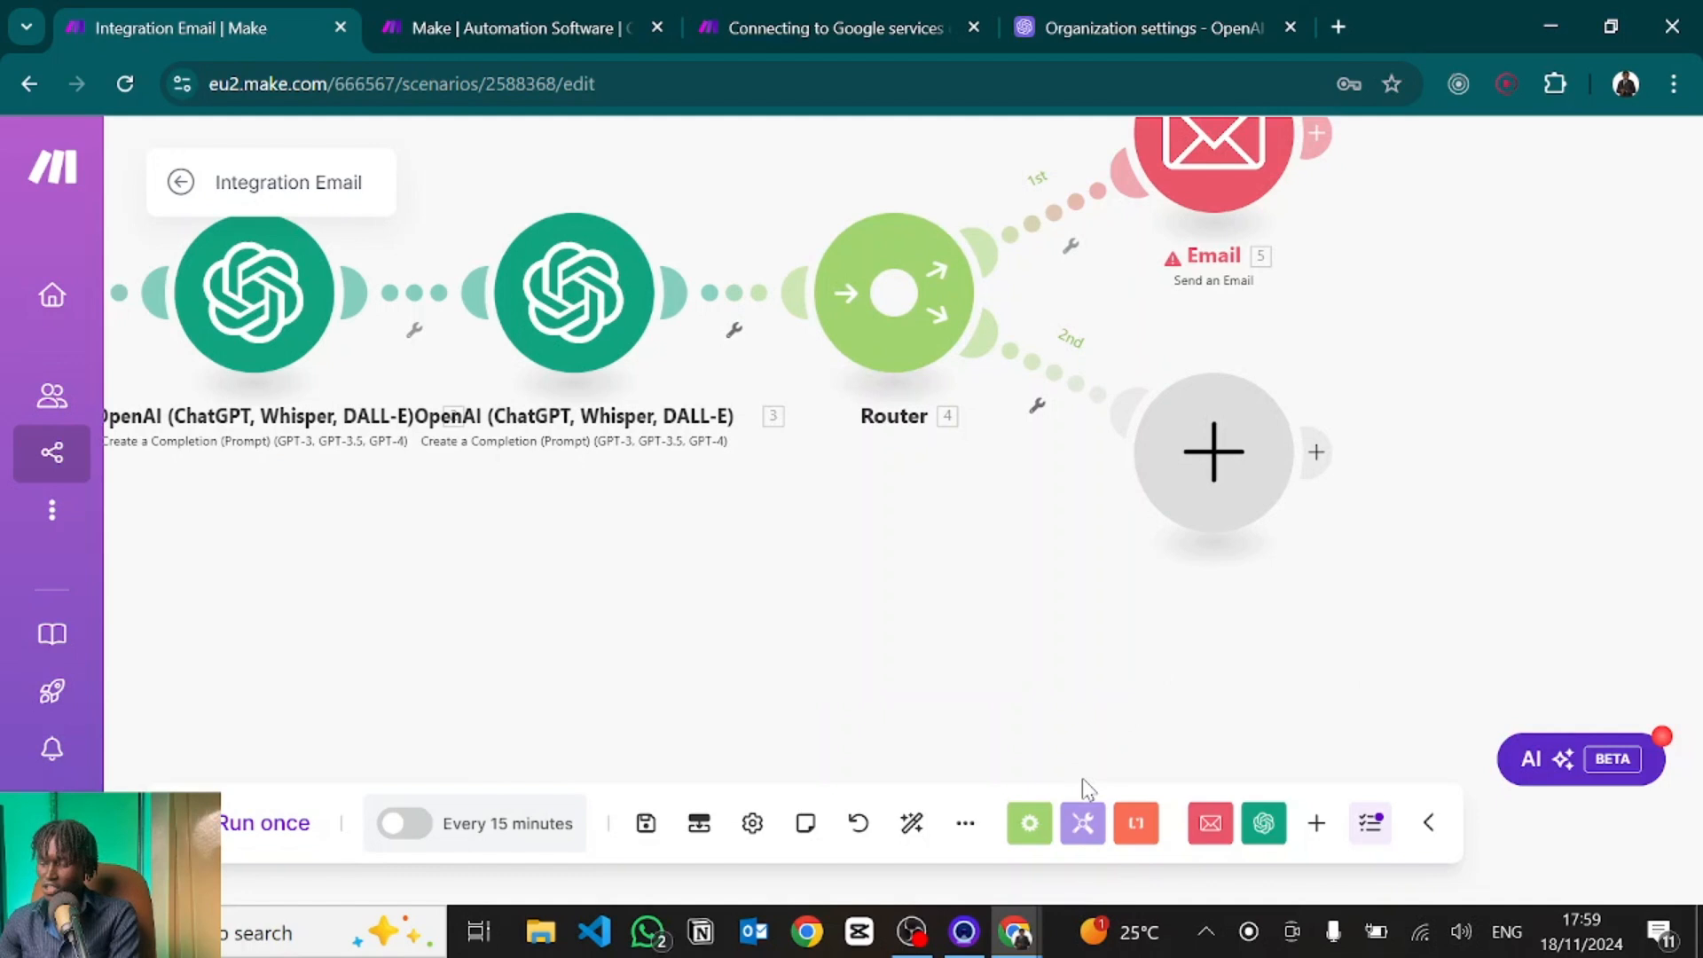
Add a Tools Sleep step on the router's second route and place it beside the Router.
{"action": "left_click", "coordinate": [1080, 830]}
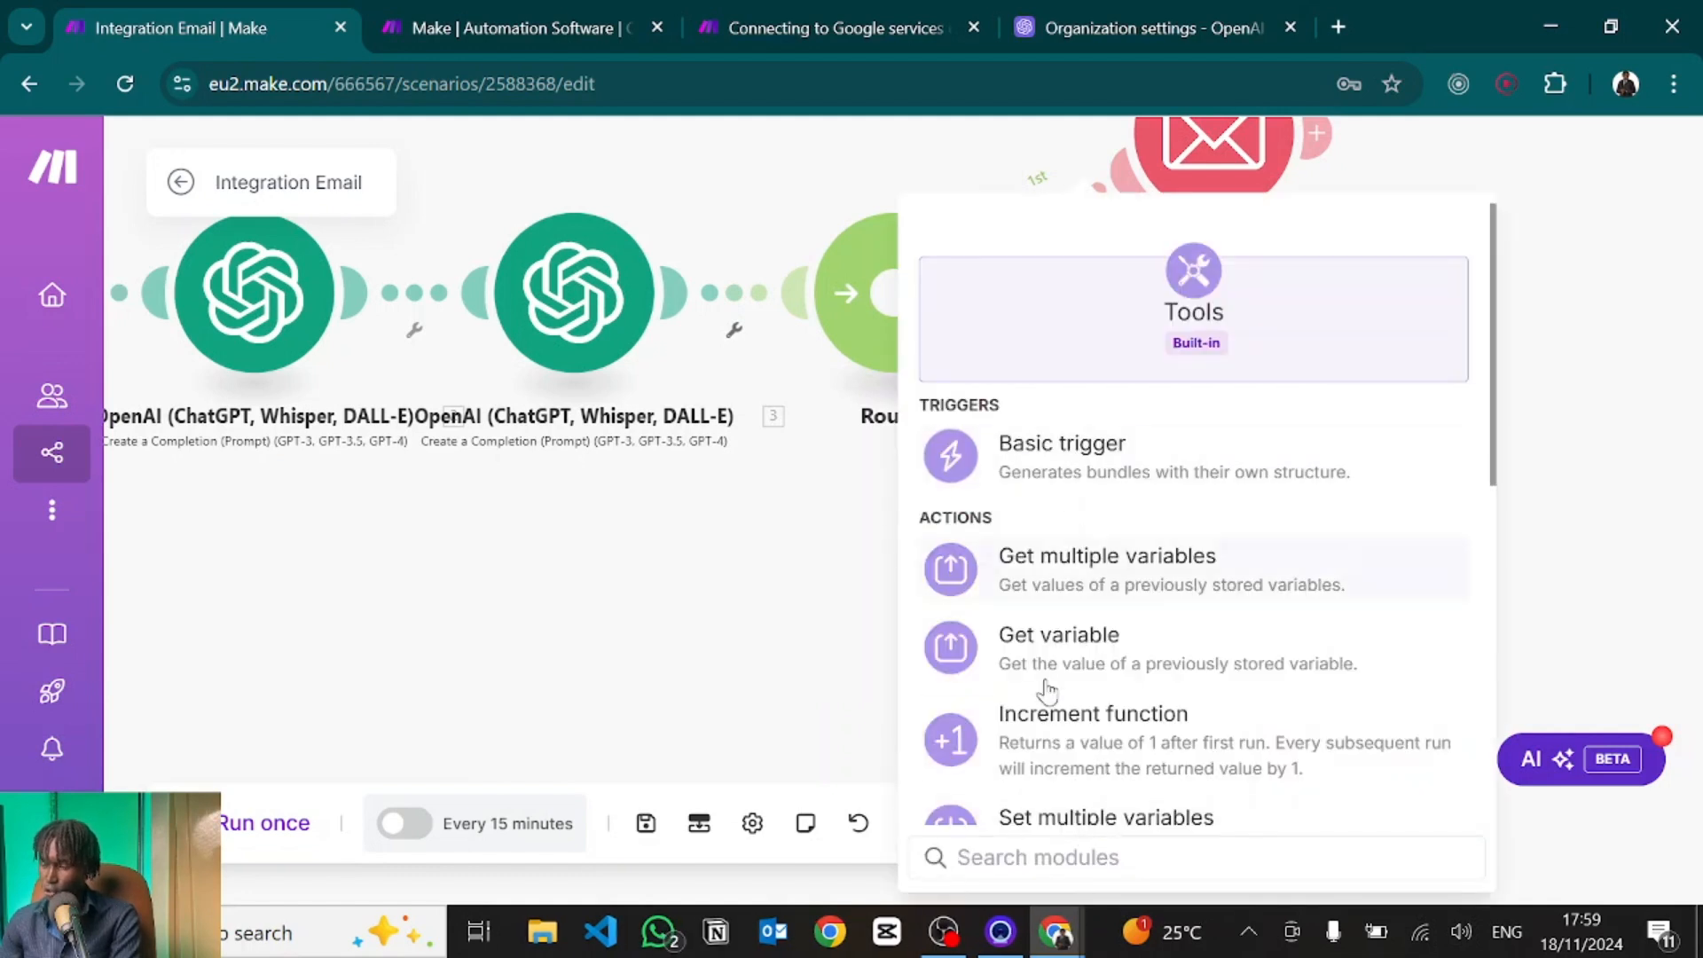
{"action": "type", "text": "slee"}
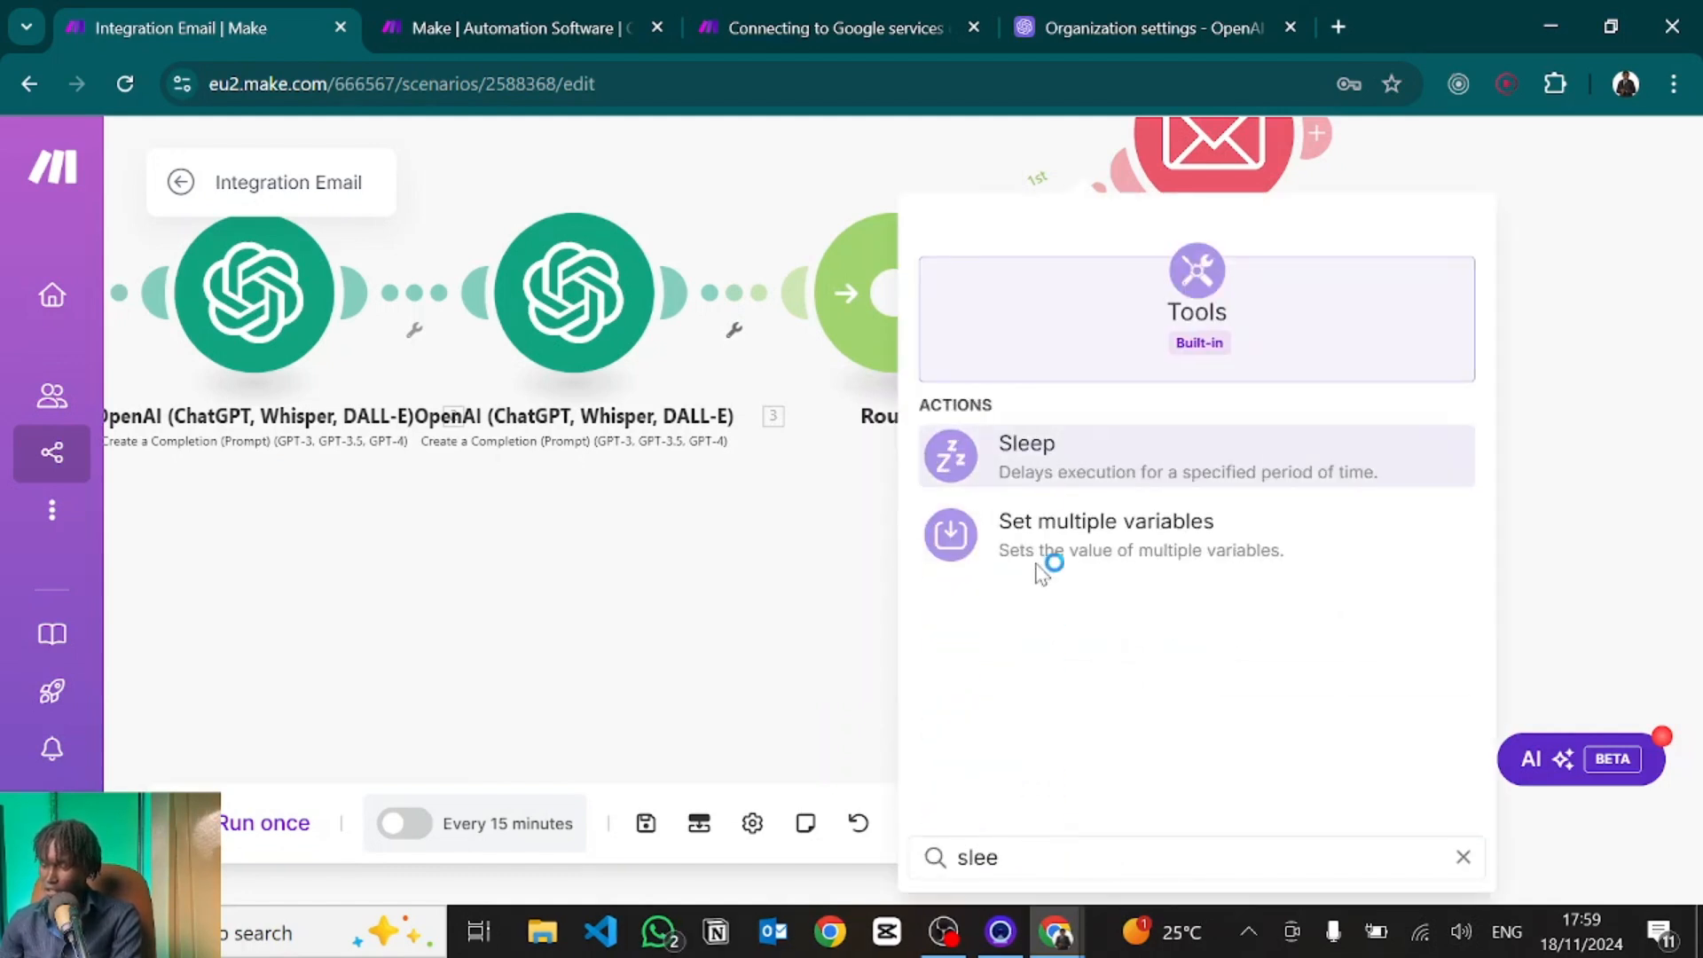
{"action": "left_click", "coordinate": [1021, 488]}
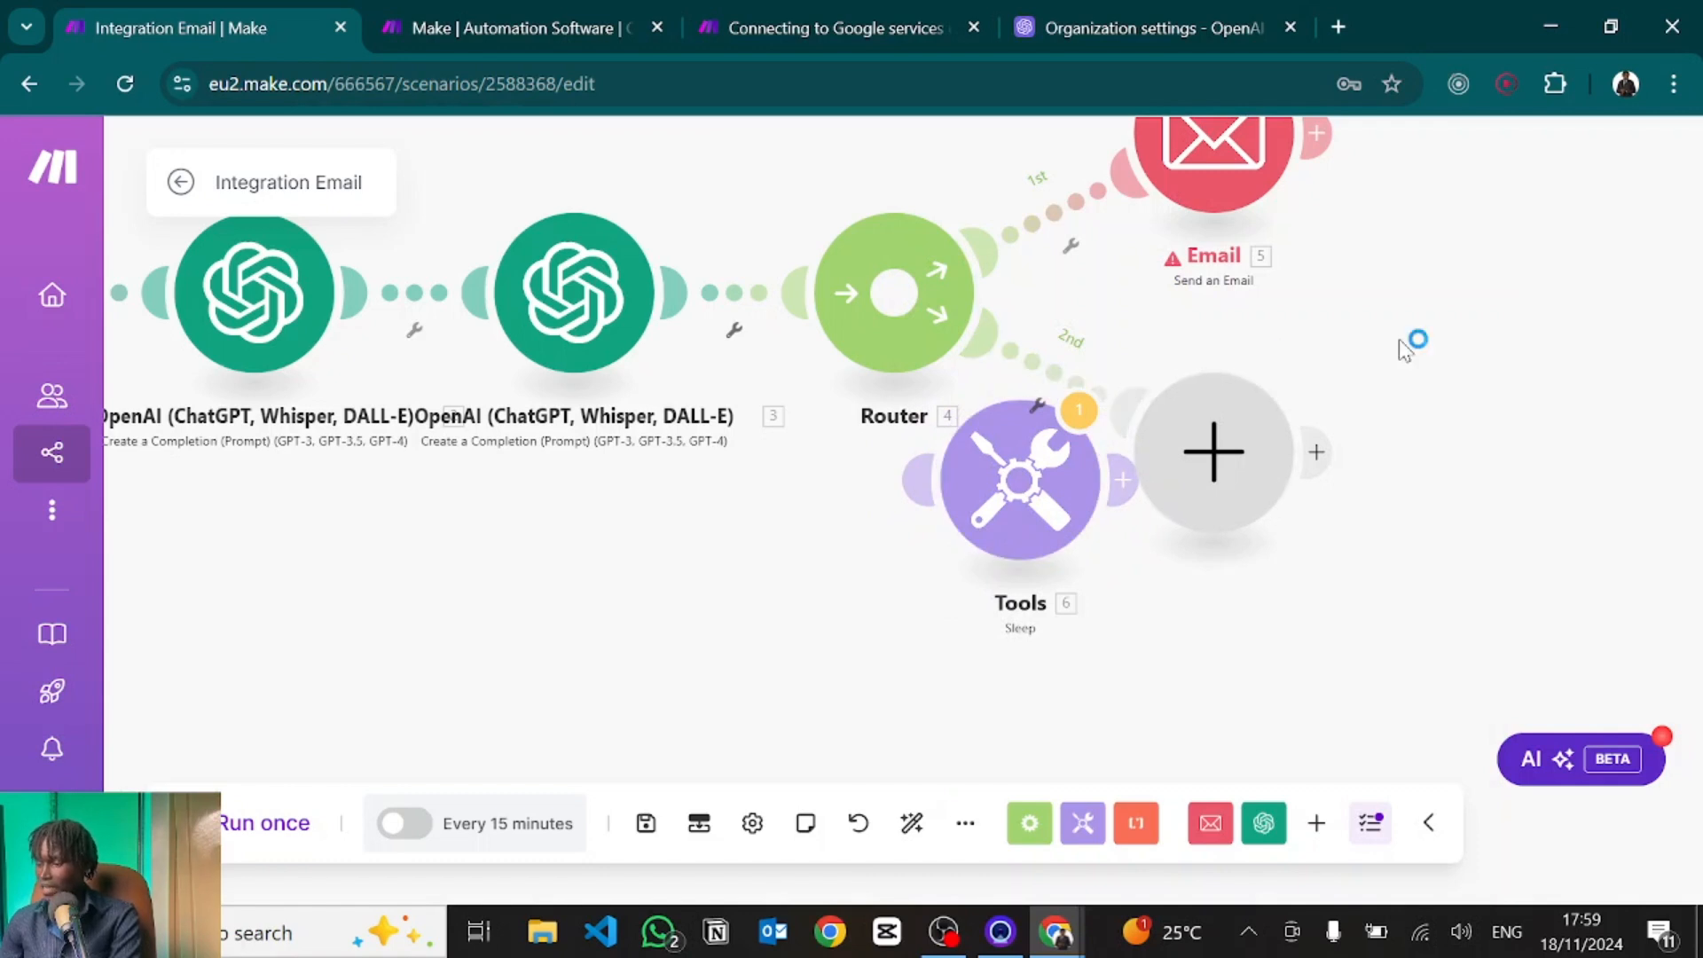
{"action": "left_click_drag", "start_coordinate": [1407, 342], "coordinate": [1536, 258]}
{"action": "left_click", "coordinate": [1209, 284]}
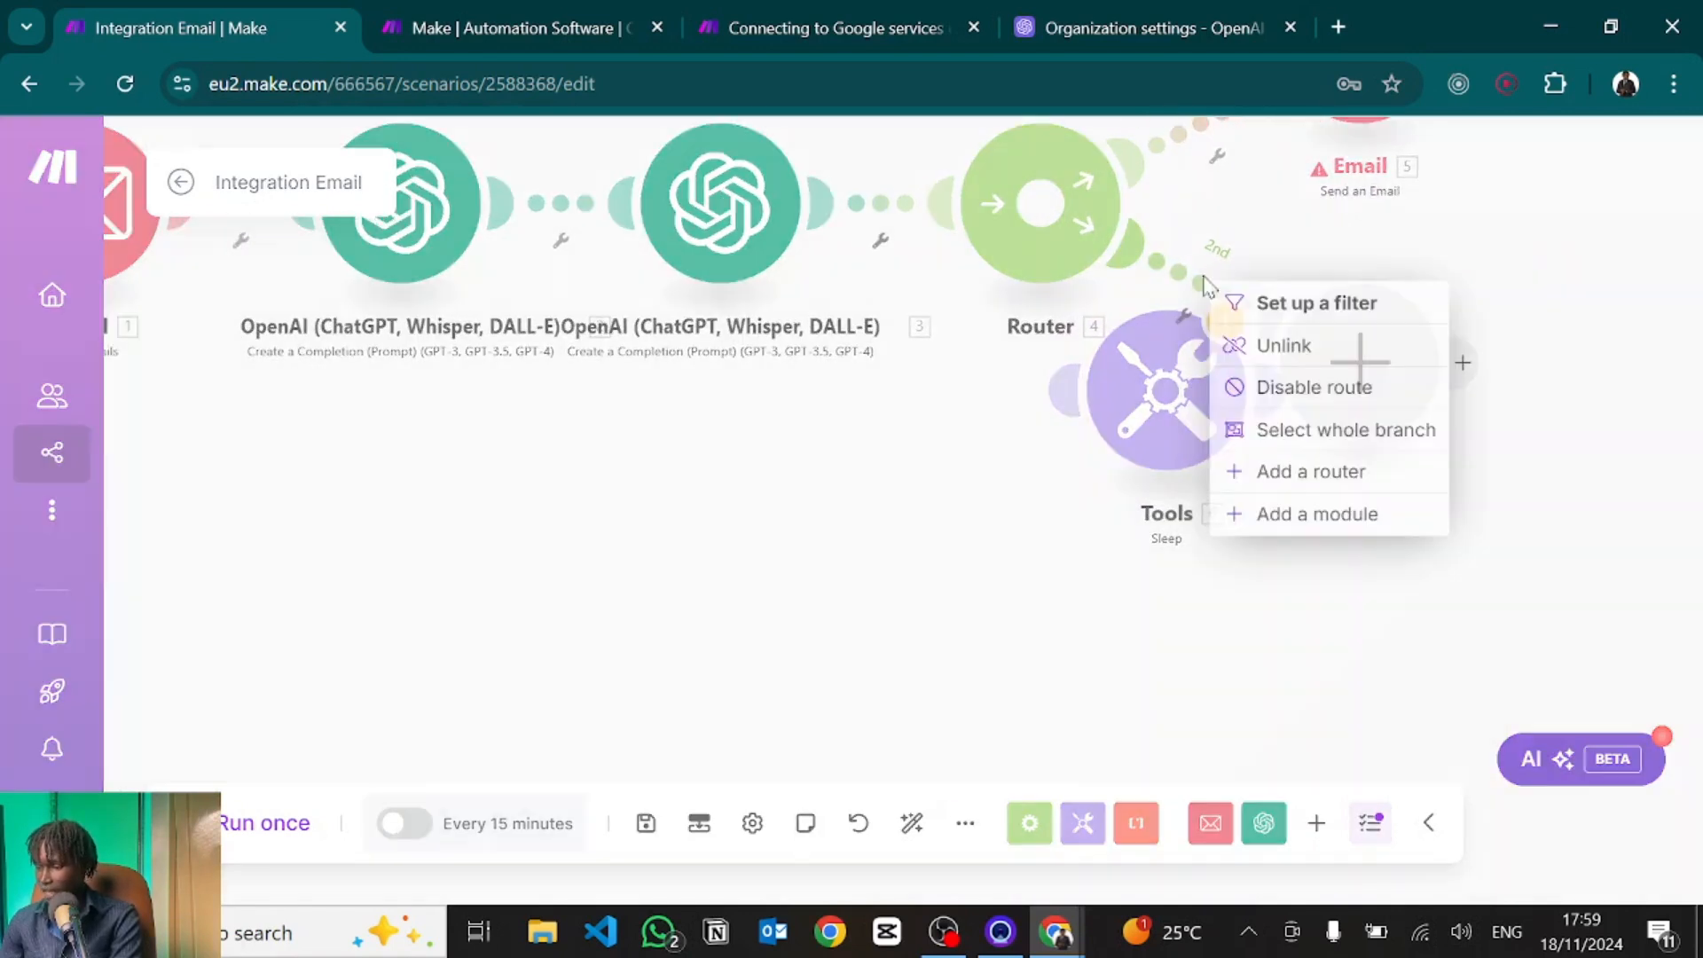
{"action": "left_click", "coordinate": [1269, 347]}
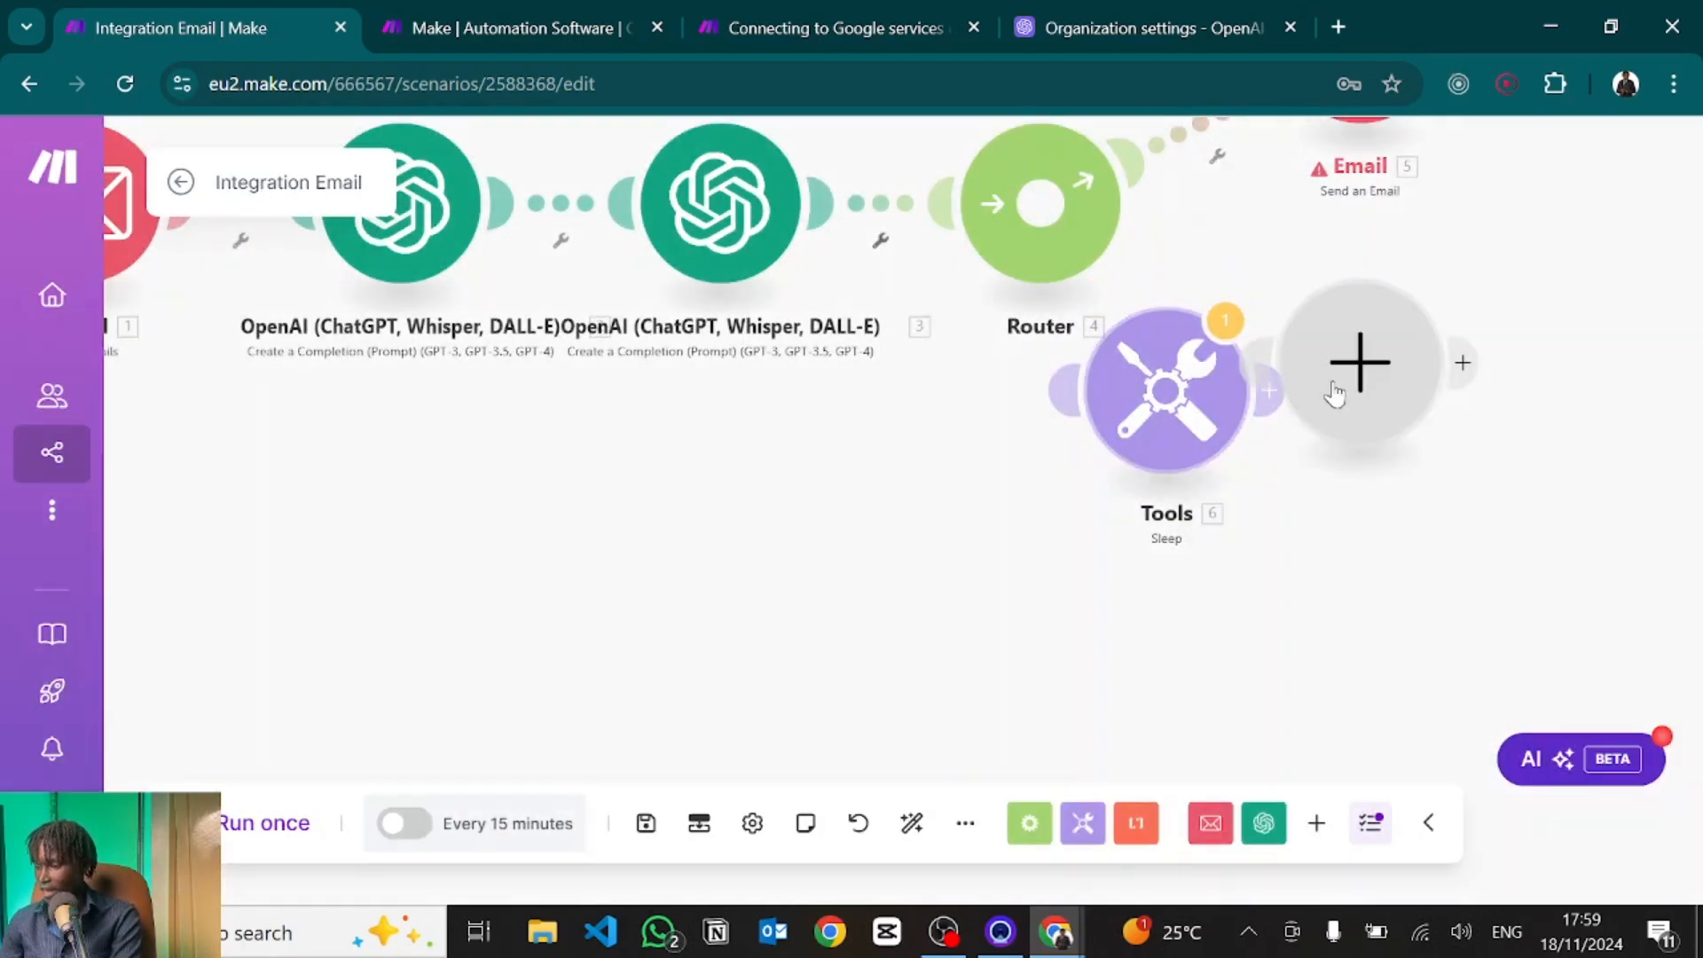
{"action": "left_click_drag", "start_coordinate": [1162, 412], "coordinate": [1210, 300]}
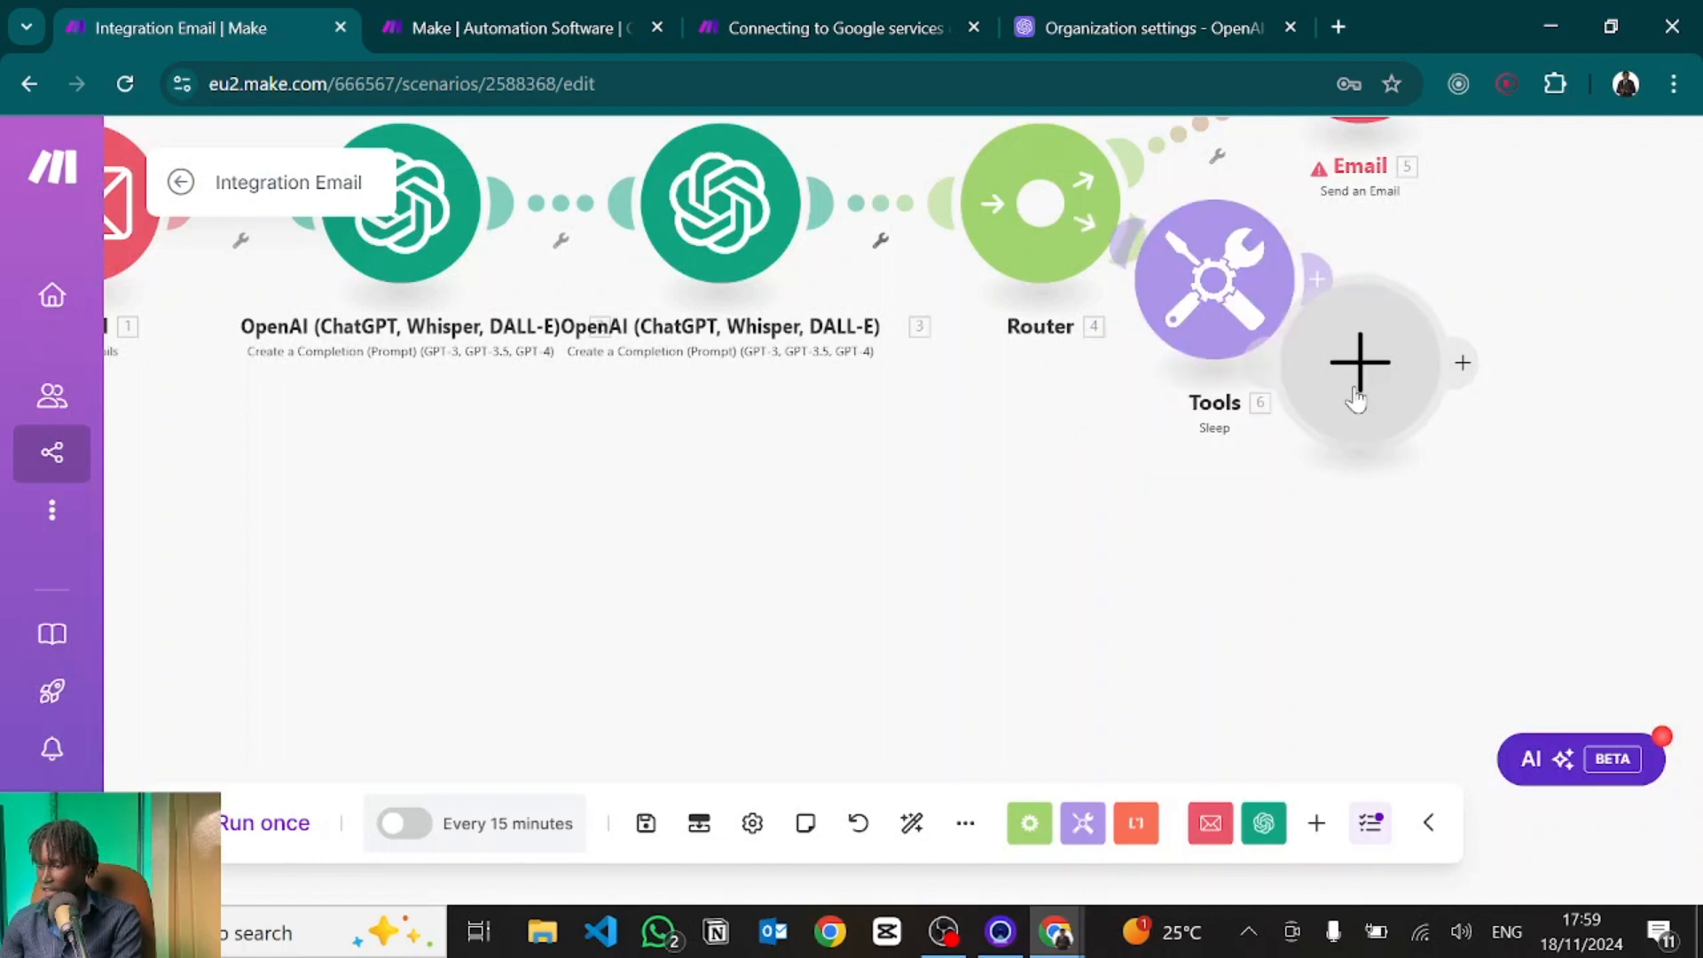
Delete the empty placeholder module and auto-align the scenario layout.
{"action": "left_click_drag", "start_coordinate": [1367, 412], "coordinate": [1568, 642]}
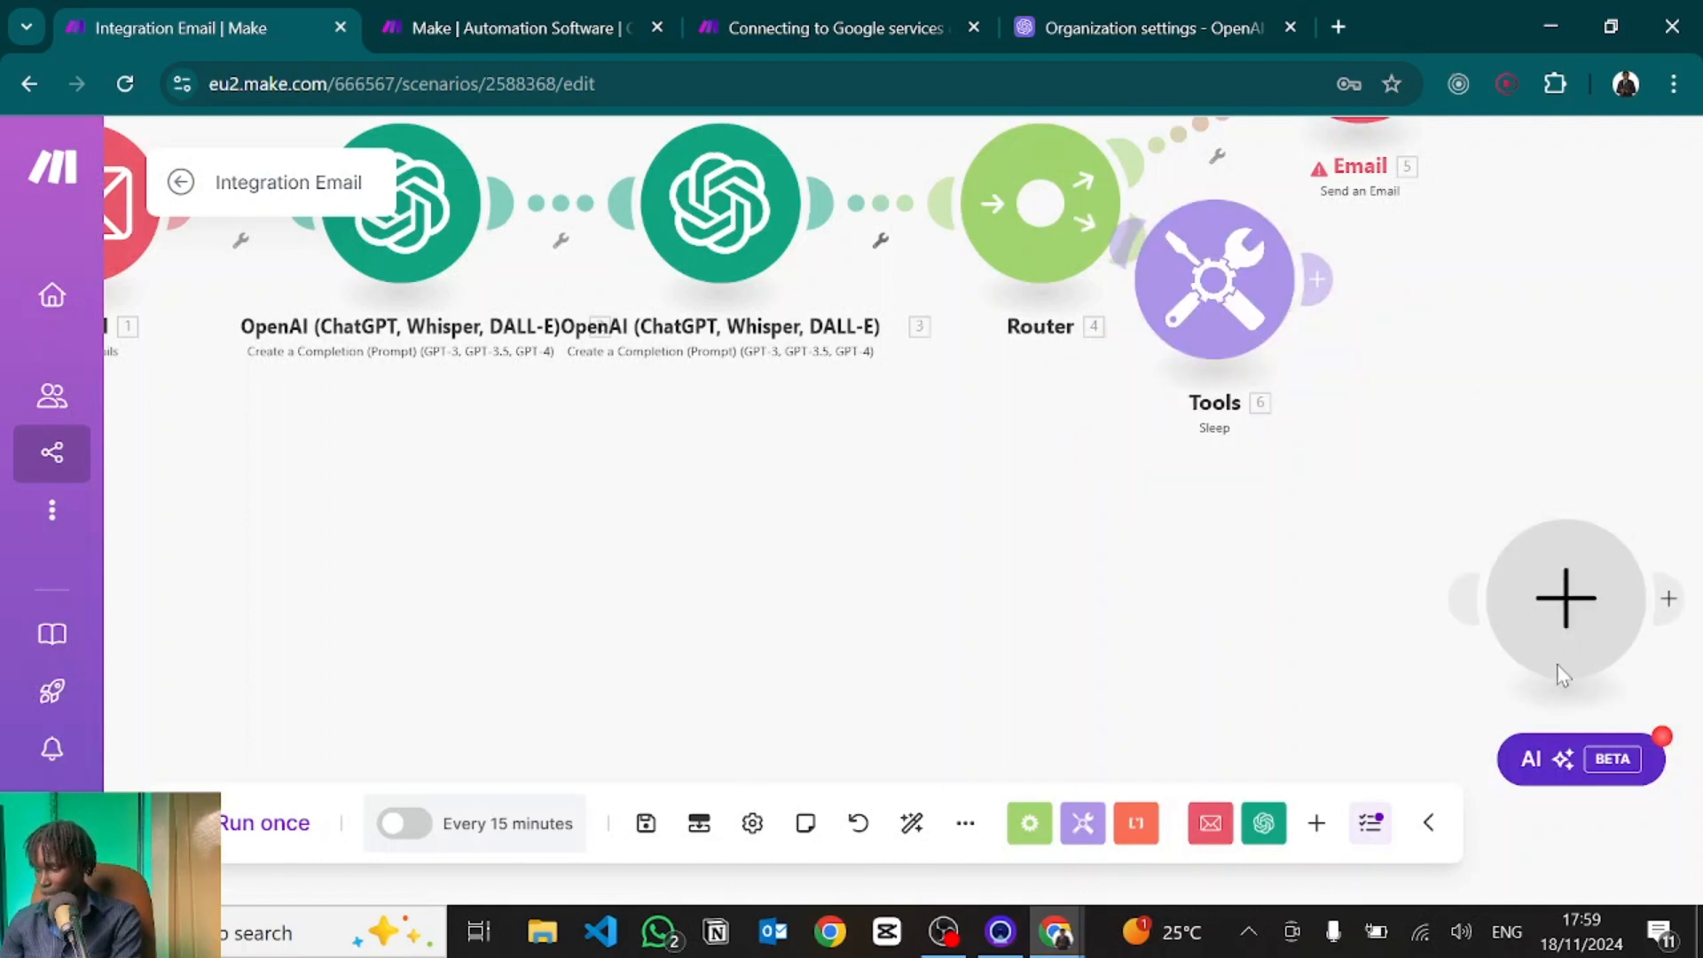
{"action": "right_click", "coordinate": [1565, 632]}
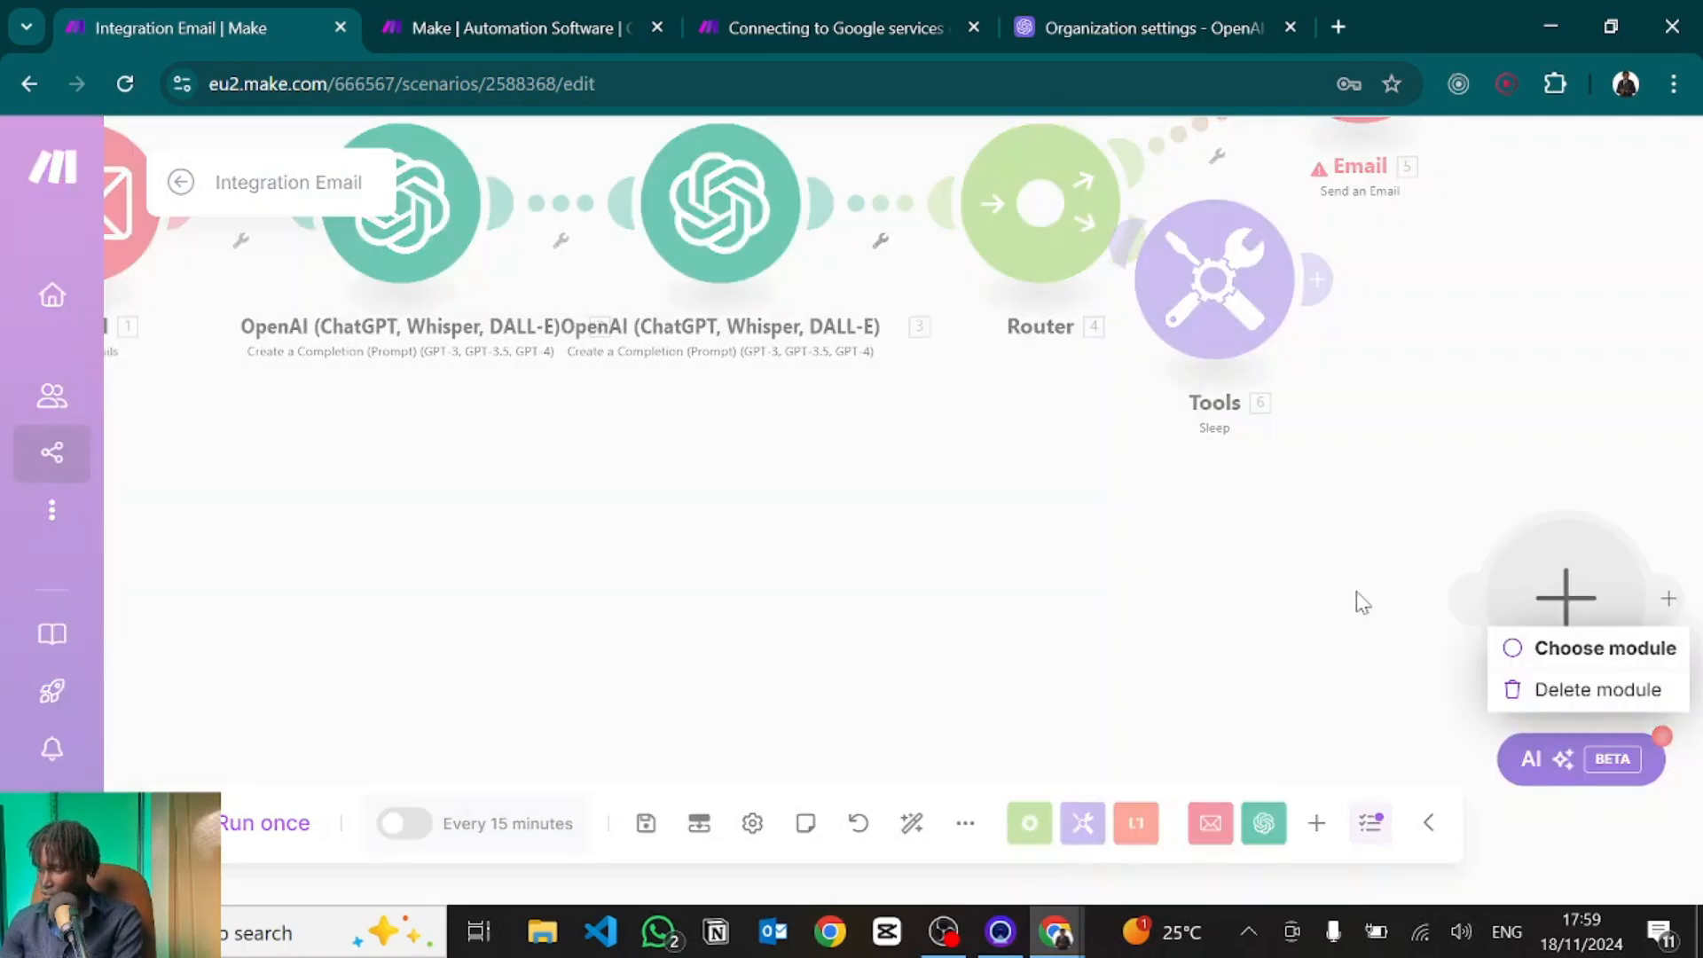
{"action": "left_click", "coordinate": [1562, 696]}
{"action": "left_click", "coordinate": [911, 823]}
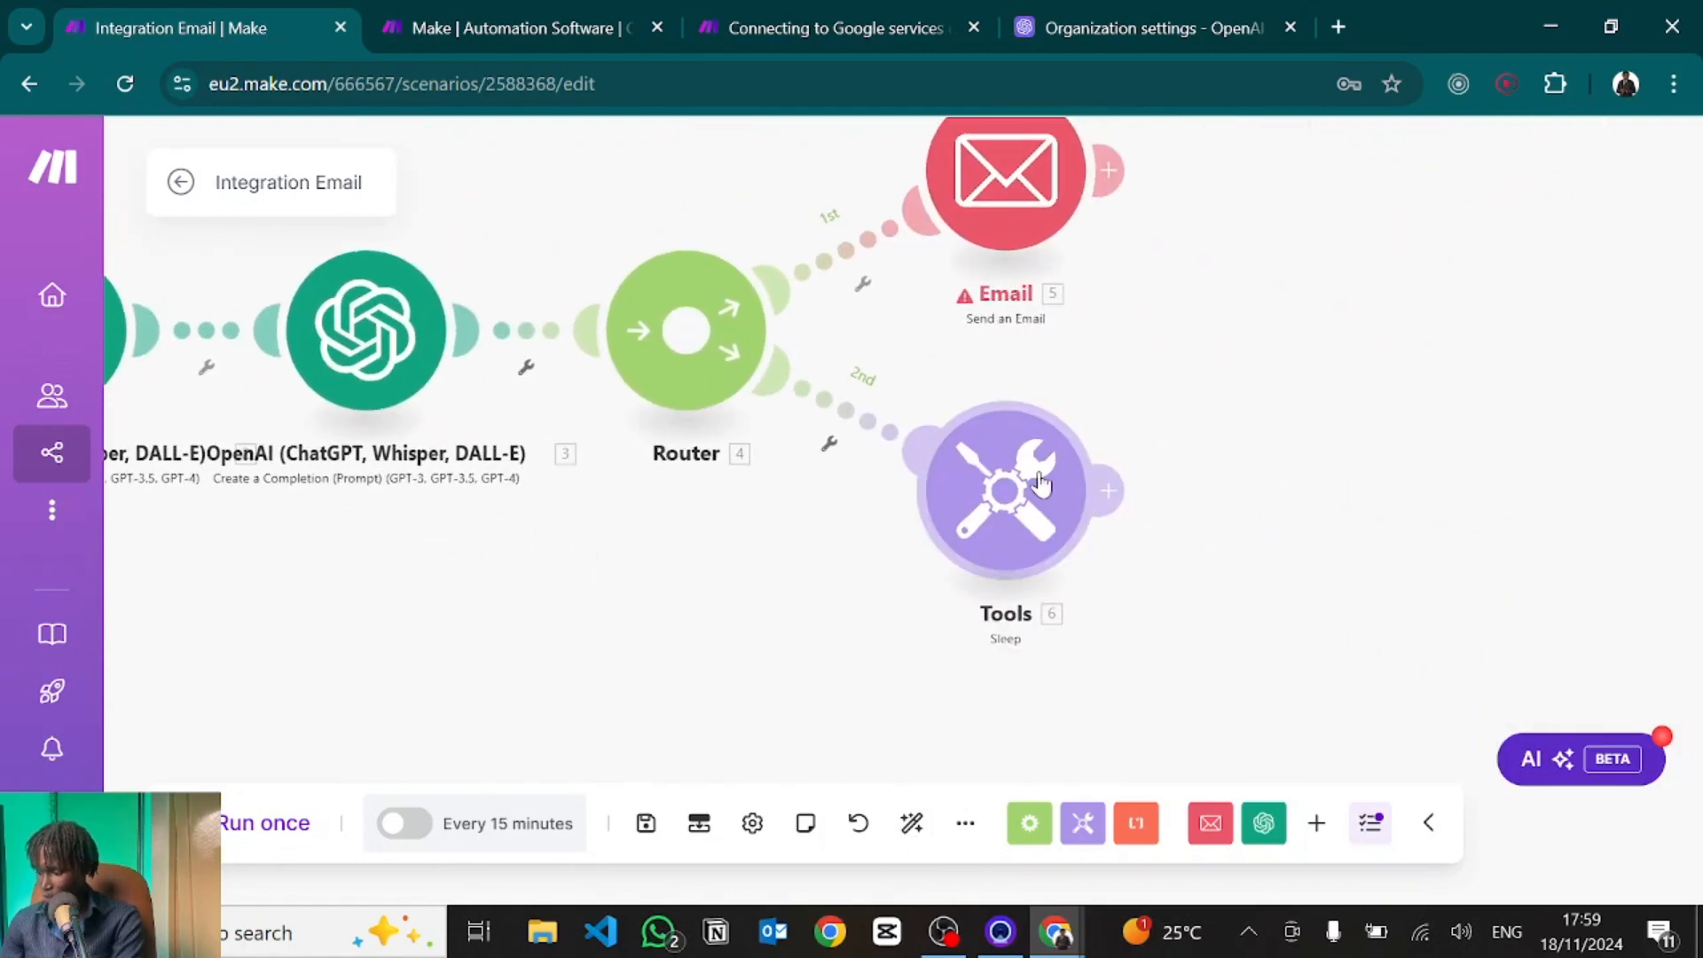
Set the Sleep module's delay to 90 seconds.
{"action": "left_click", "coordinate": [1040, 484]}
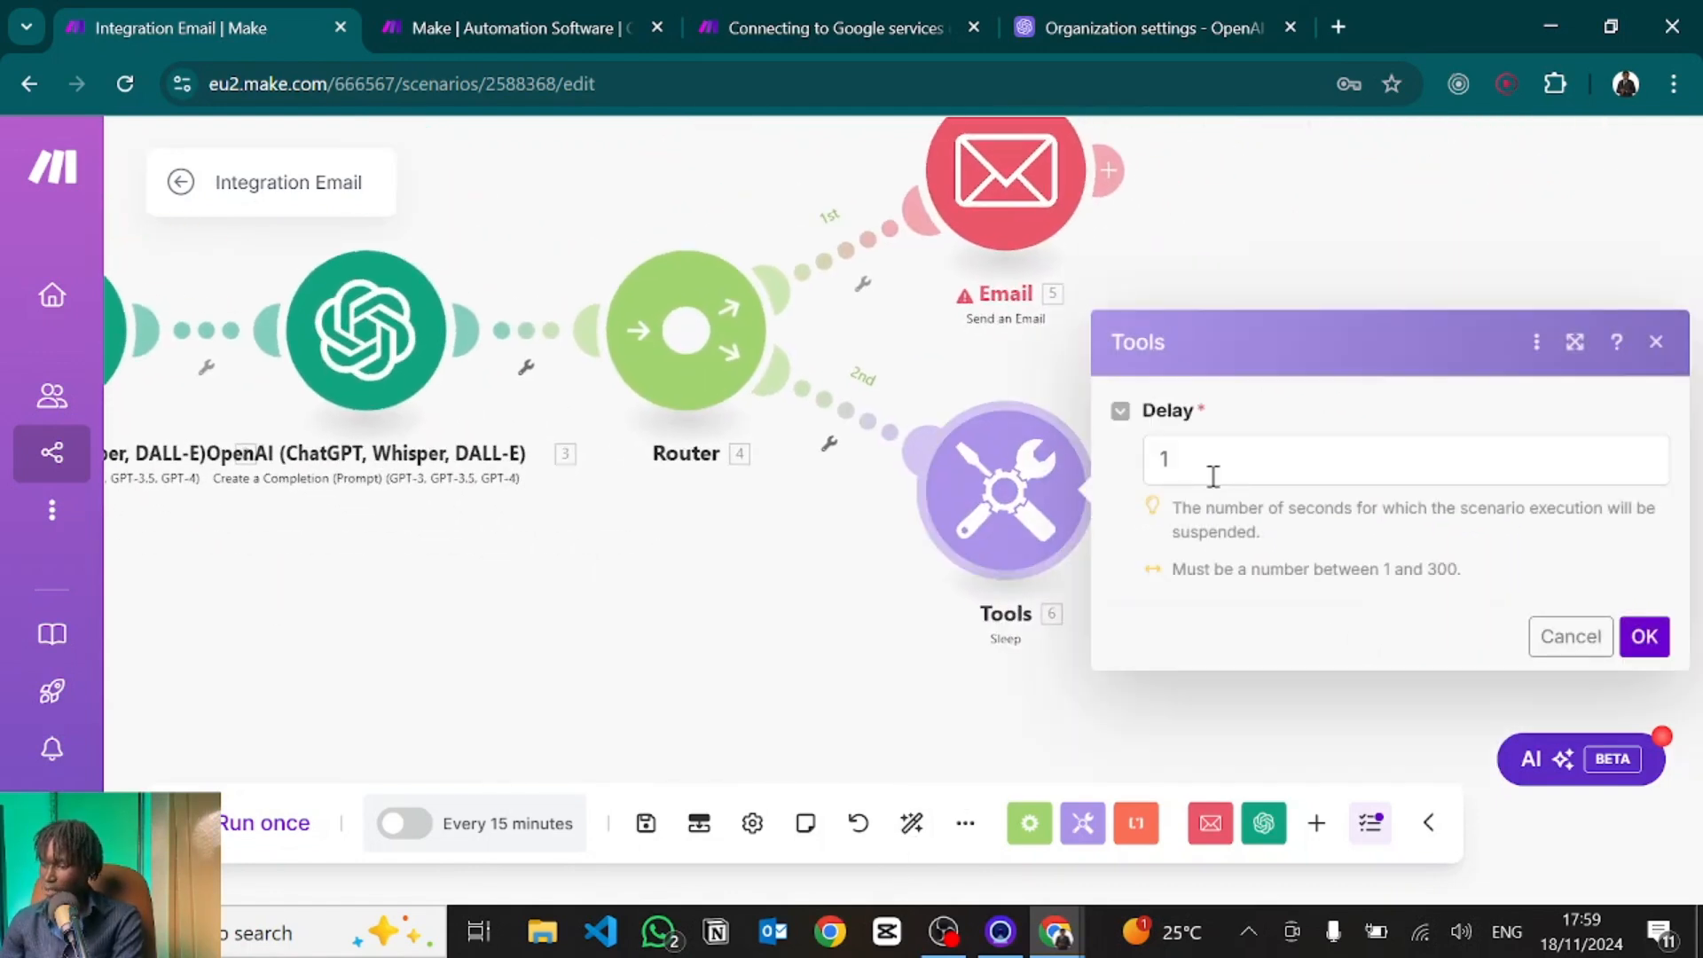
{"action": "left_click", "coordinate": [1214, 477]}
{"action": "key", "text": "BackSpace"}
{"action": "type", "text": "90"}
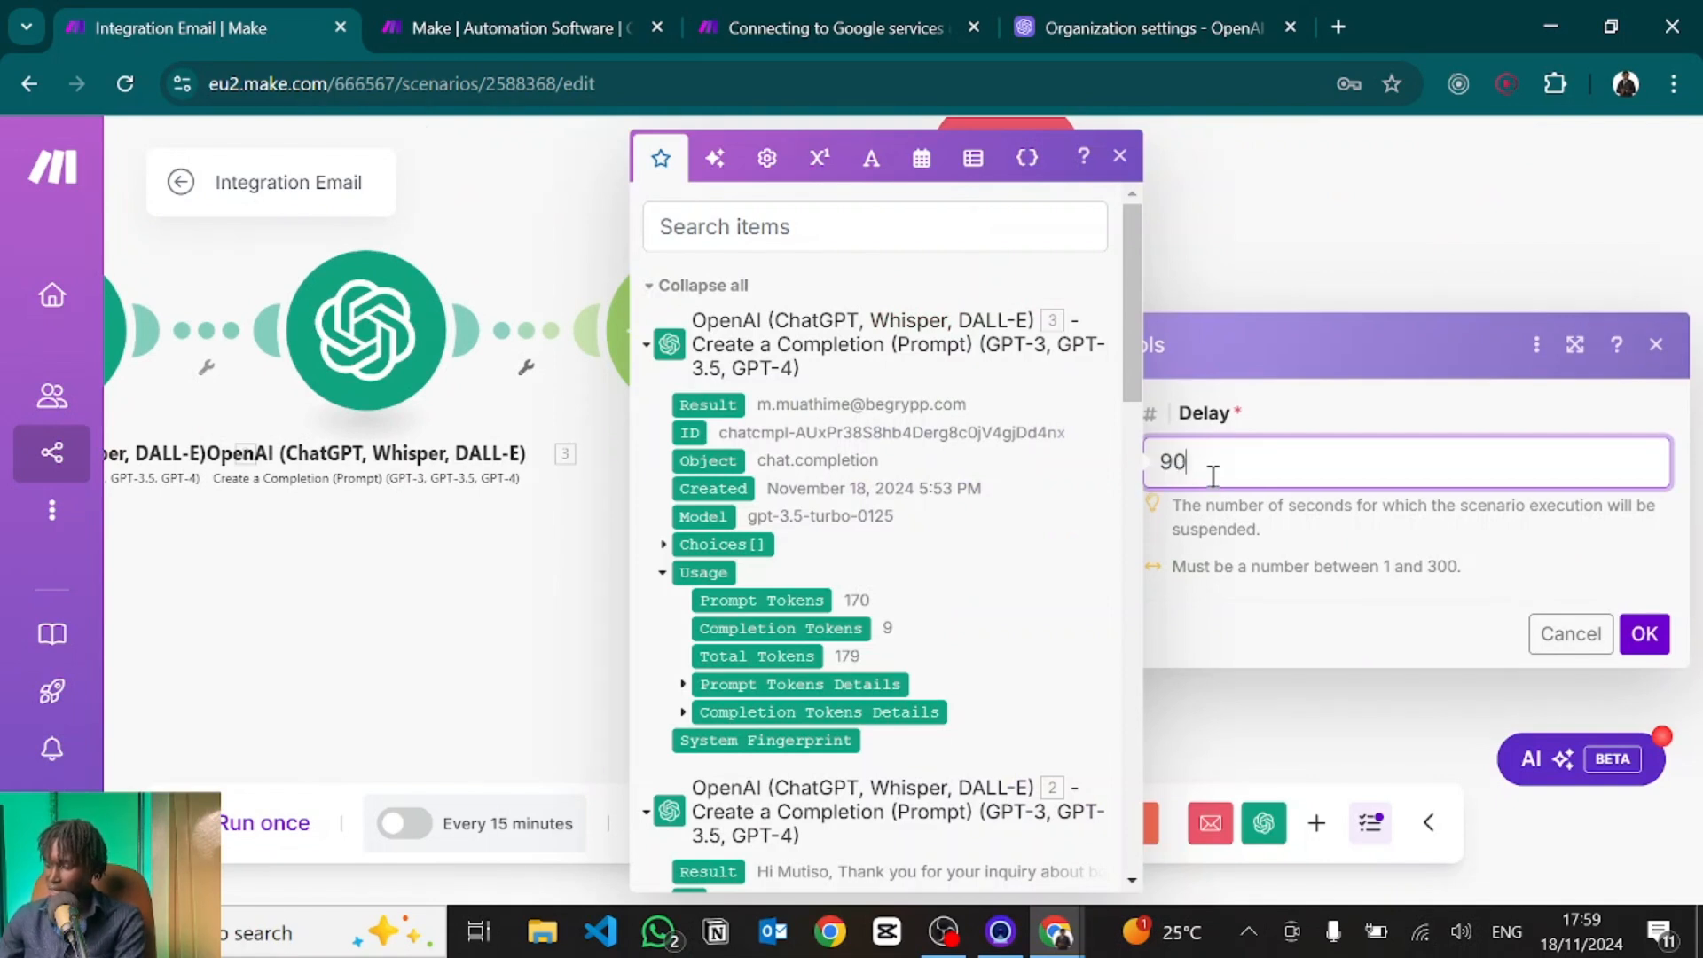
{"action": "left_click", "coordinate": [1640, 639]}
{"action": "left_click_drag", "start_coordinate": [1285, 517], "coordinate": [998, 504]}
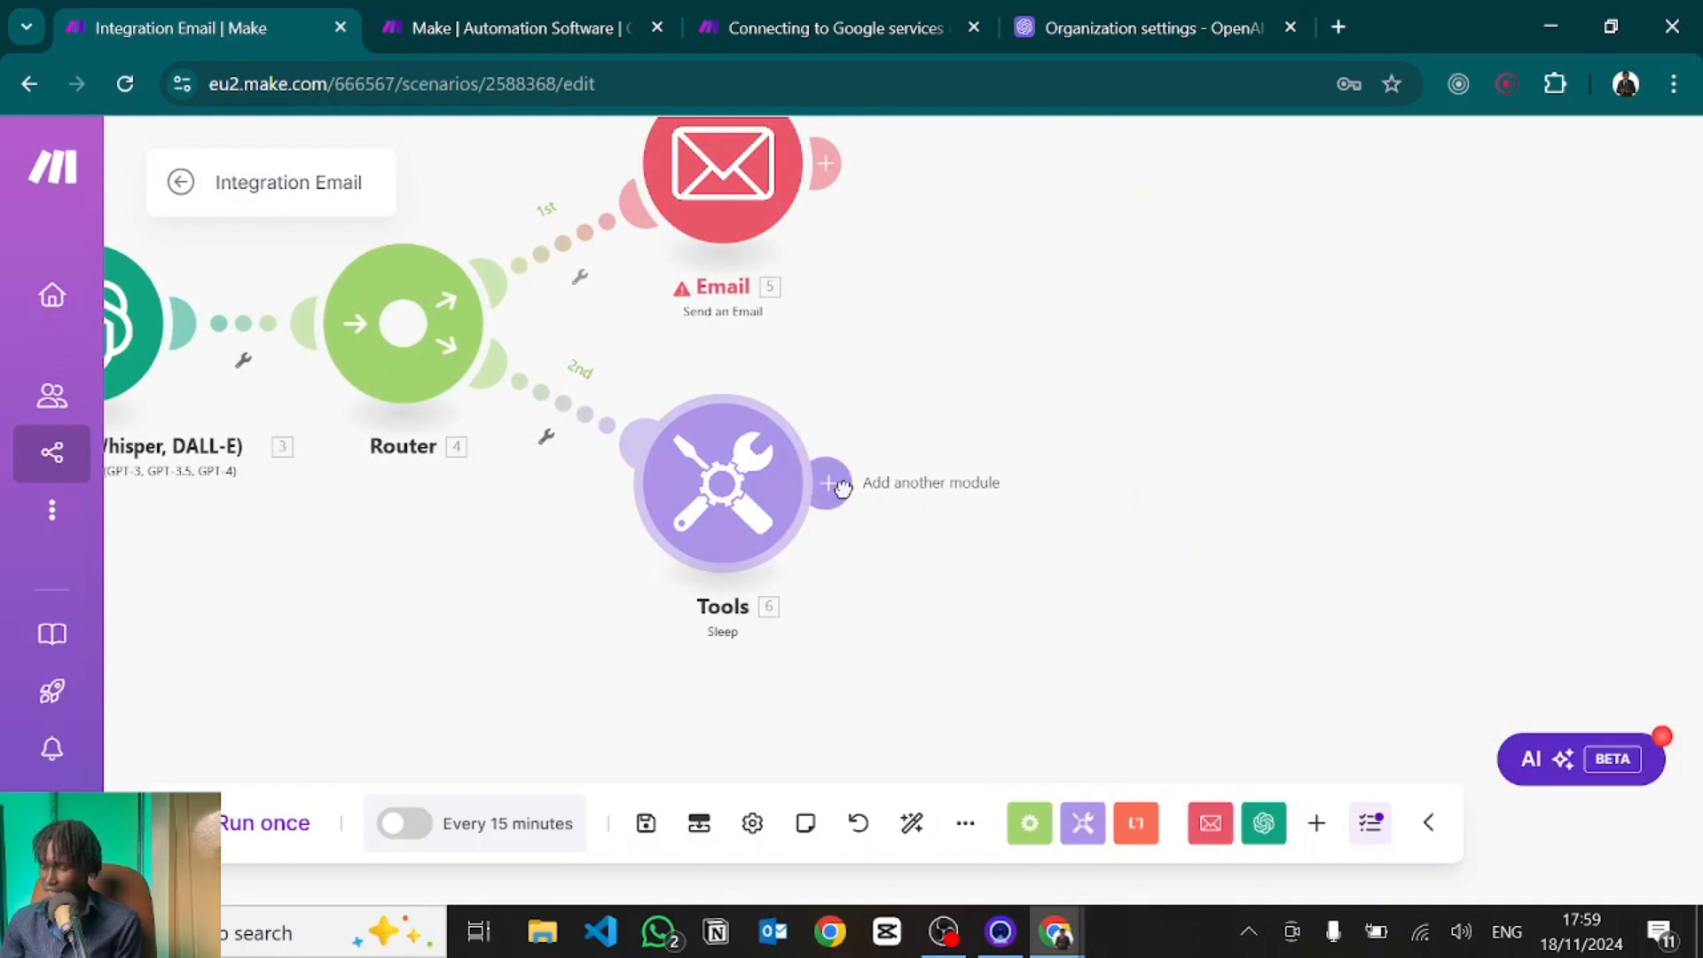
Add an Email > Send an Email module after the Sleep step.
{"action": "left_click", "coordinate": [835, 484]}
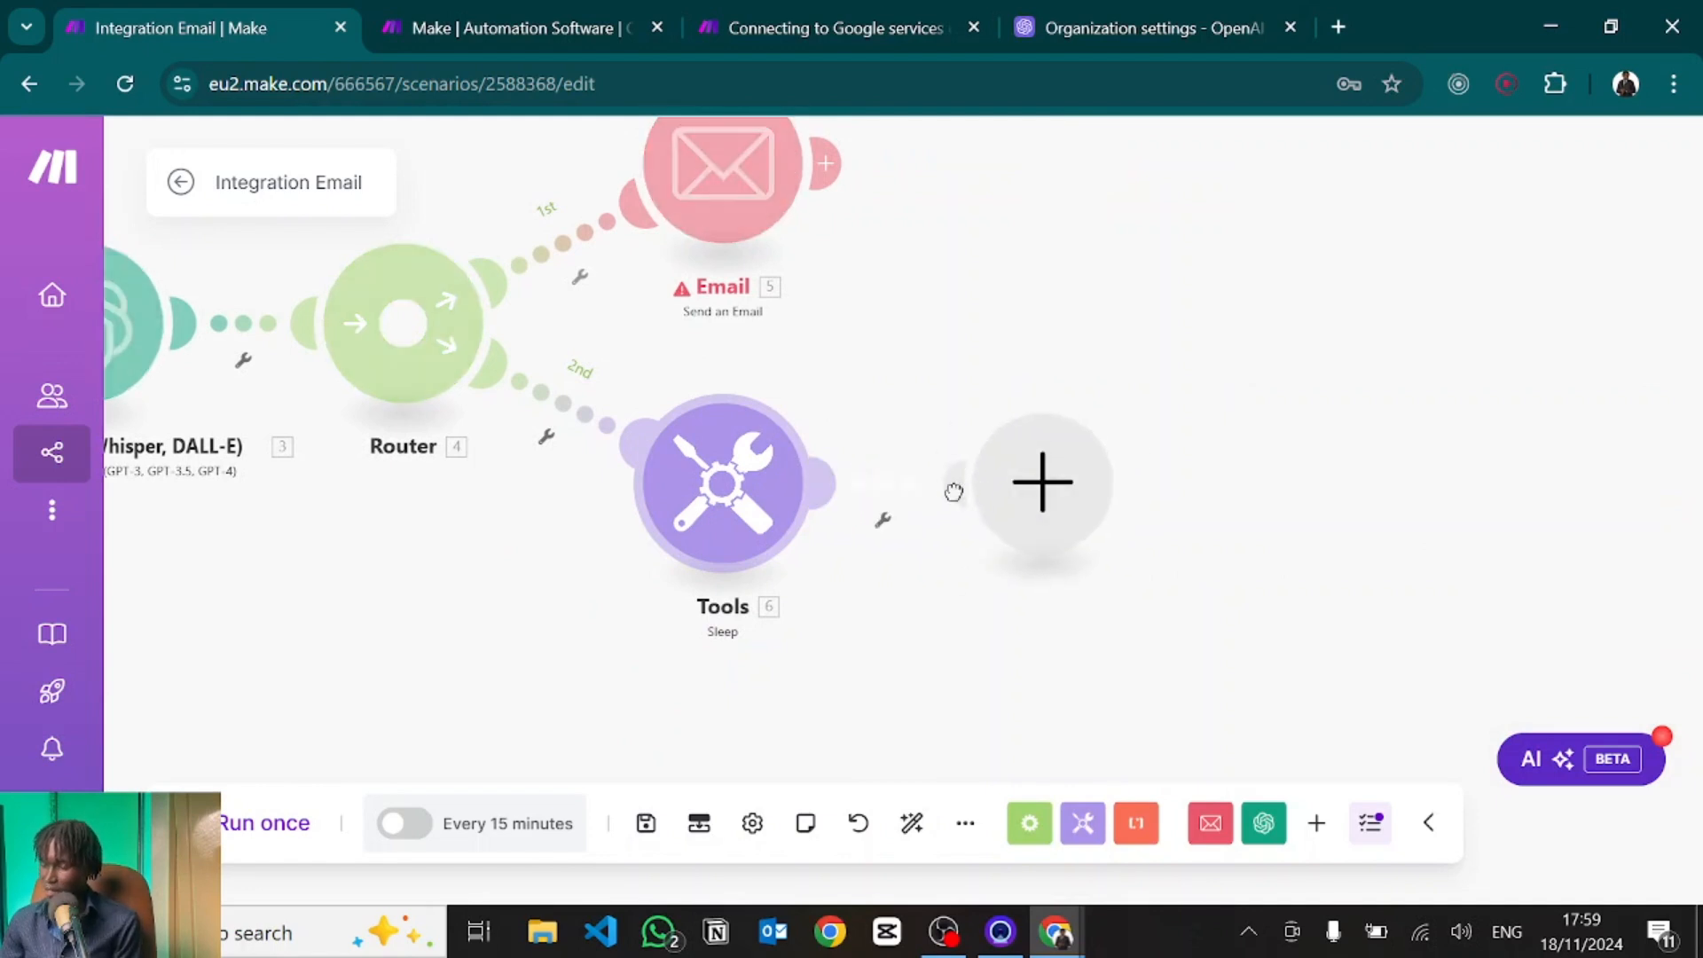
{"action": "left_click", "coordinate": [1018, 486]}
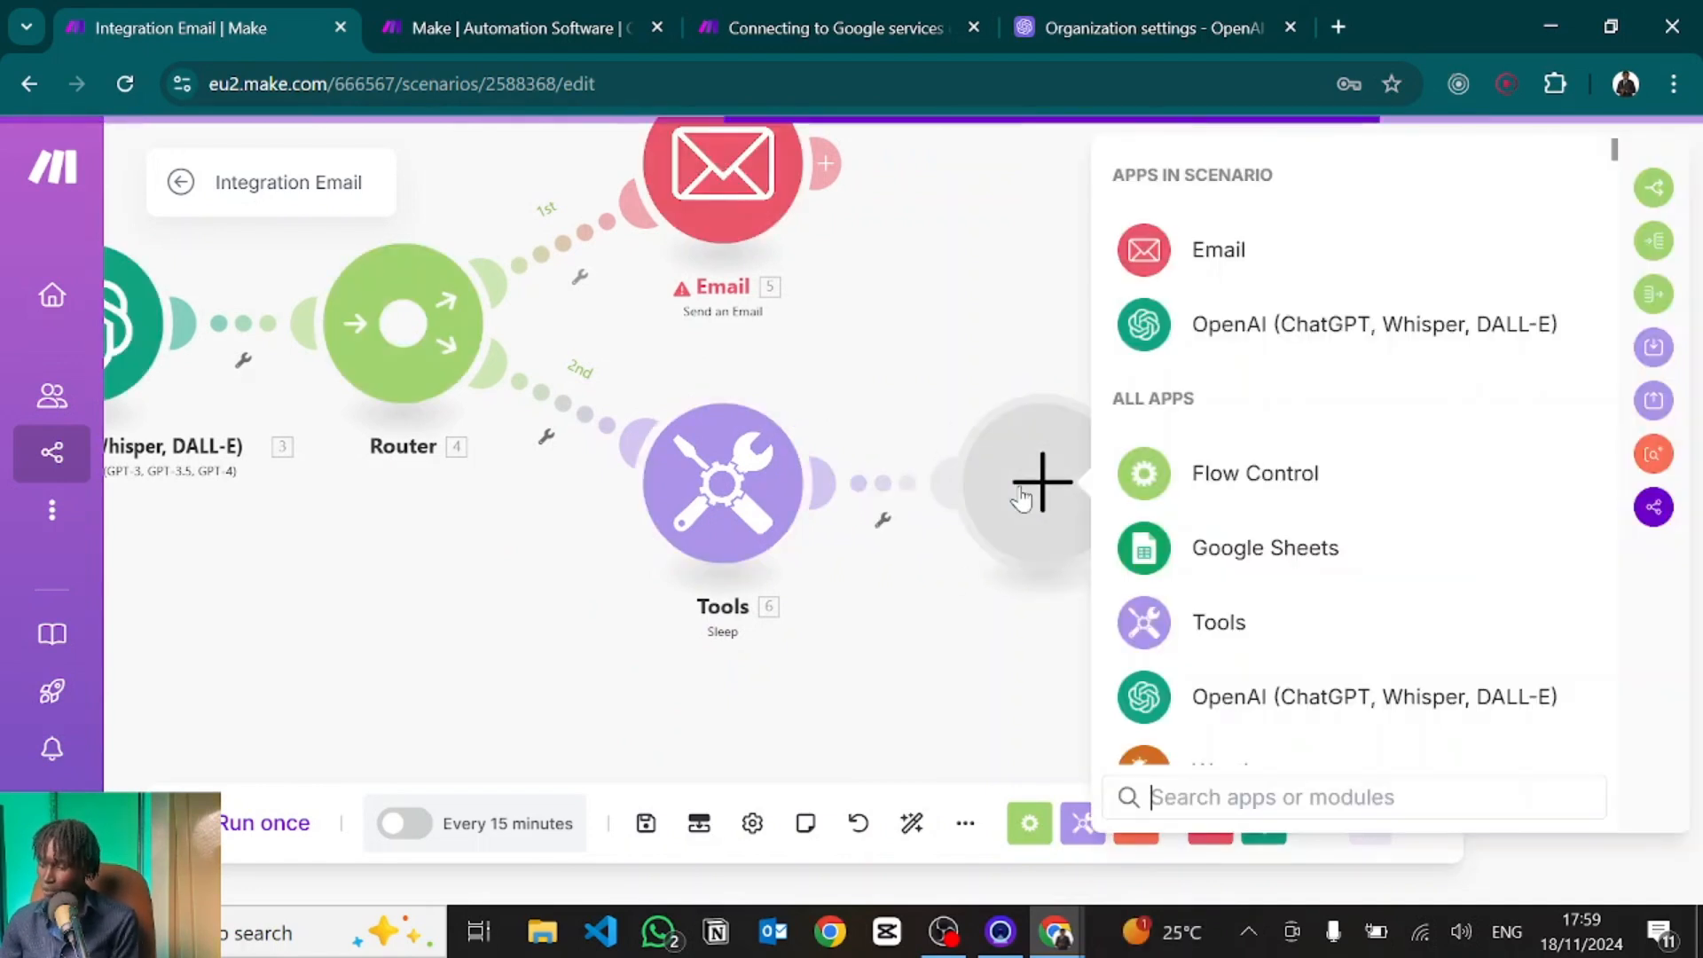
{"action": "left_click", "coordinate": [1193, 248]}
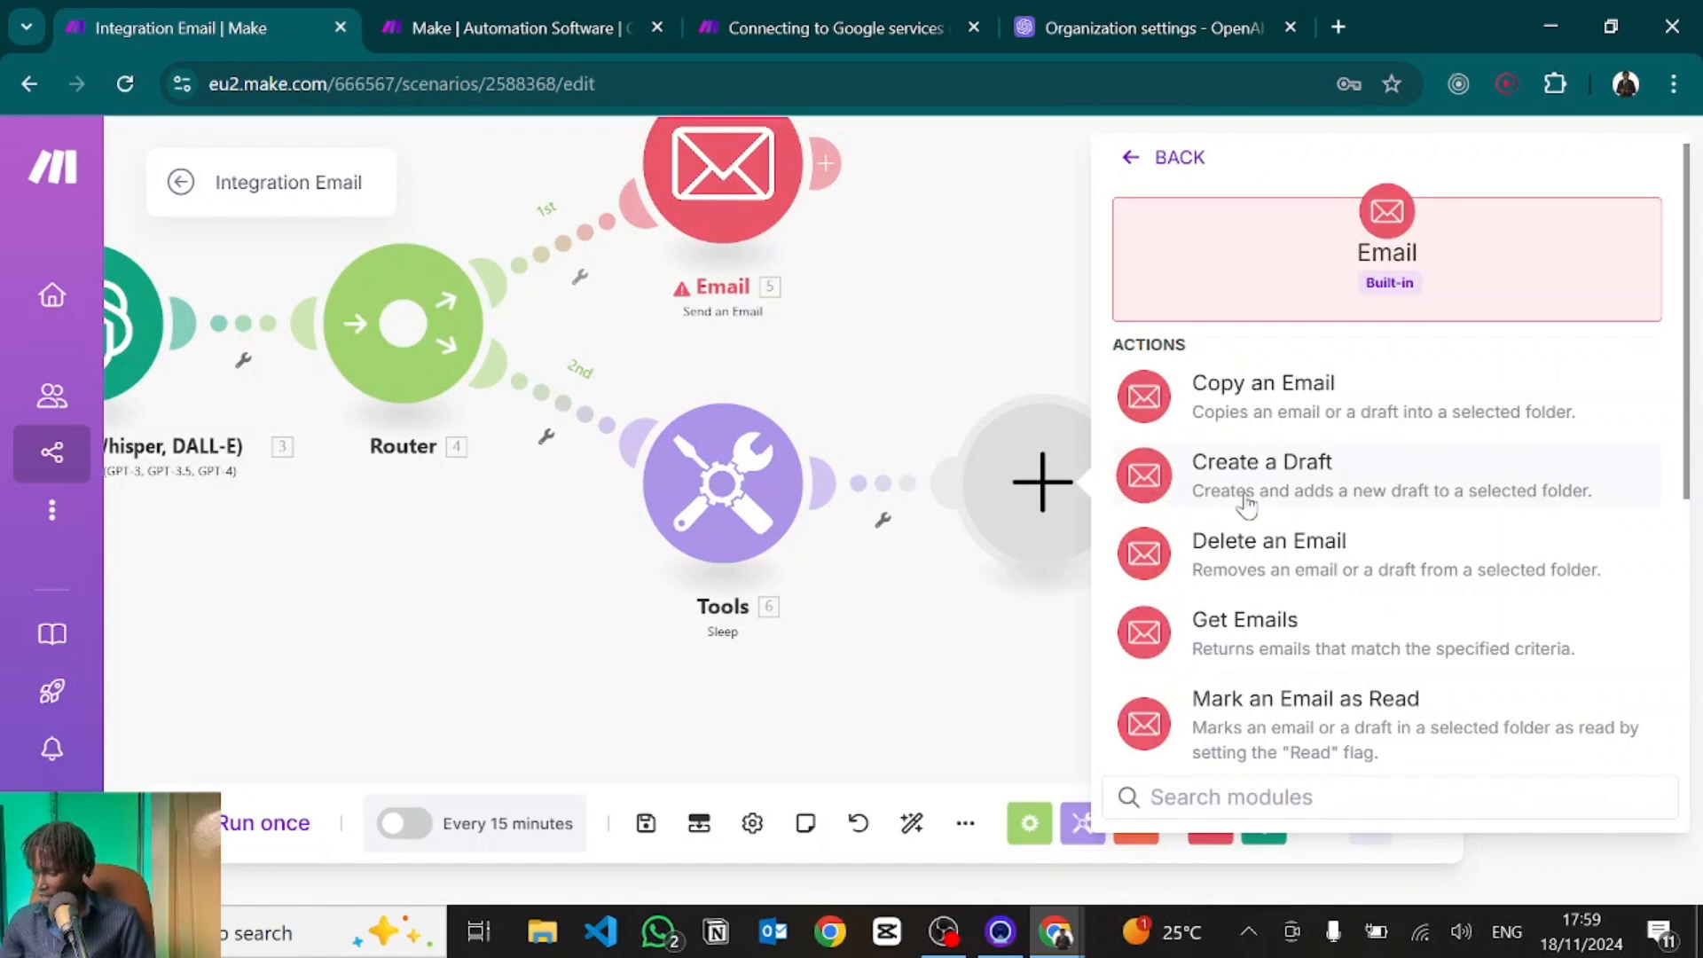
{"action": "type", "text": "send"}
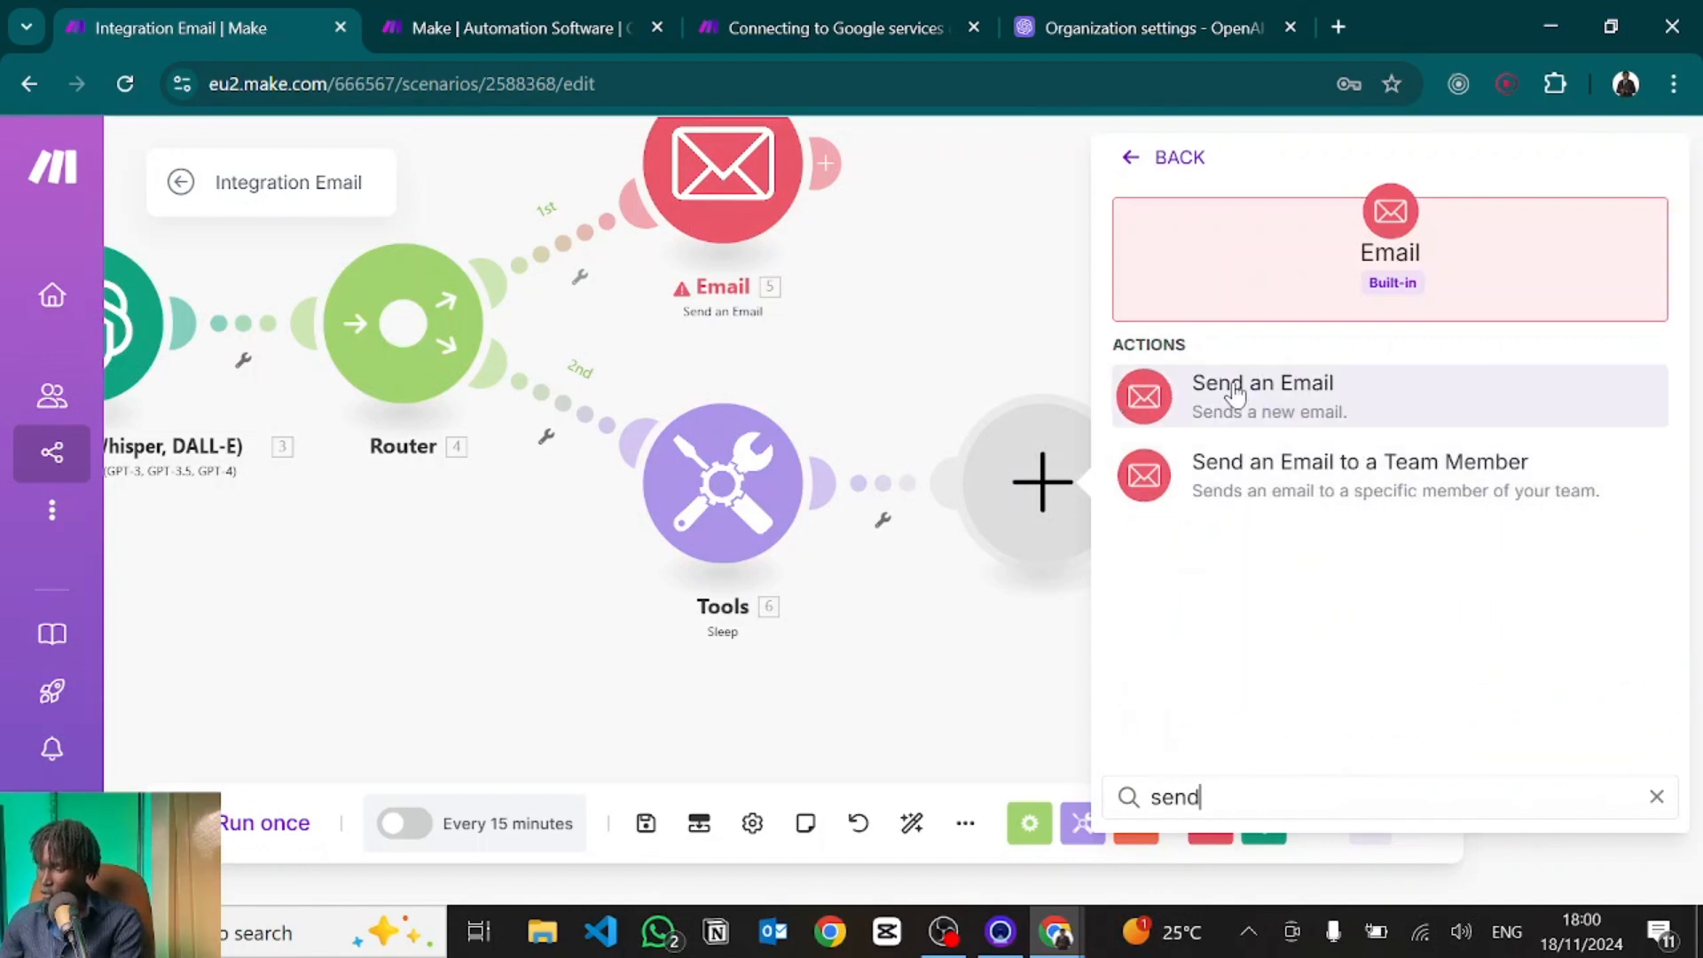
{"action": "left_click", "coordinate": [1236, 393]}
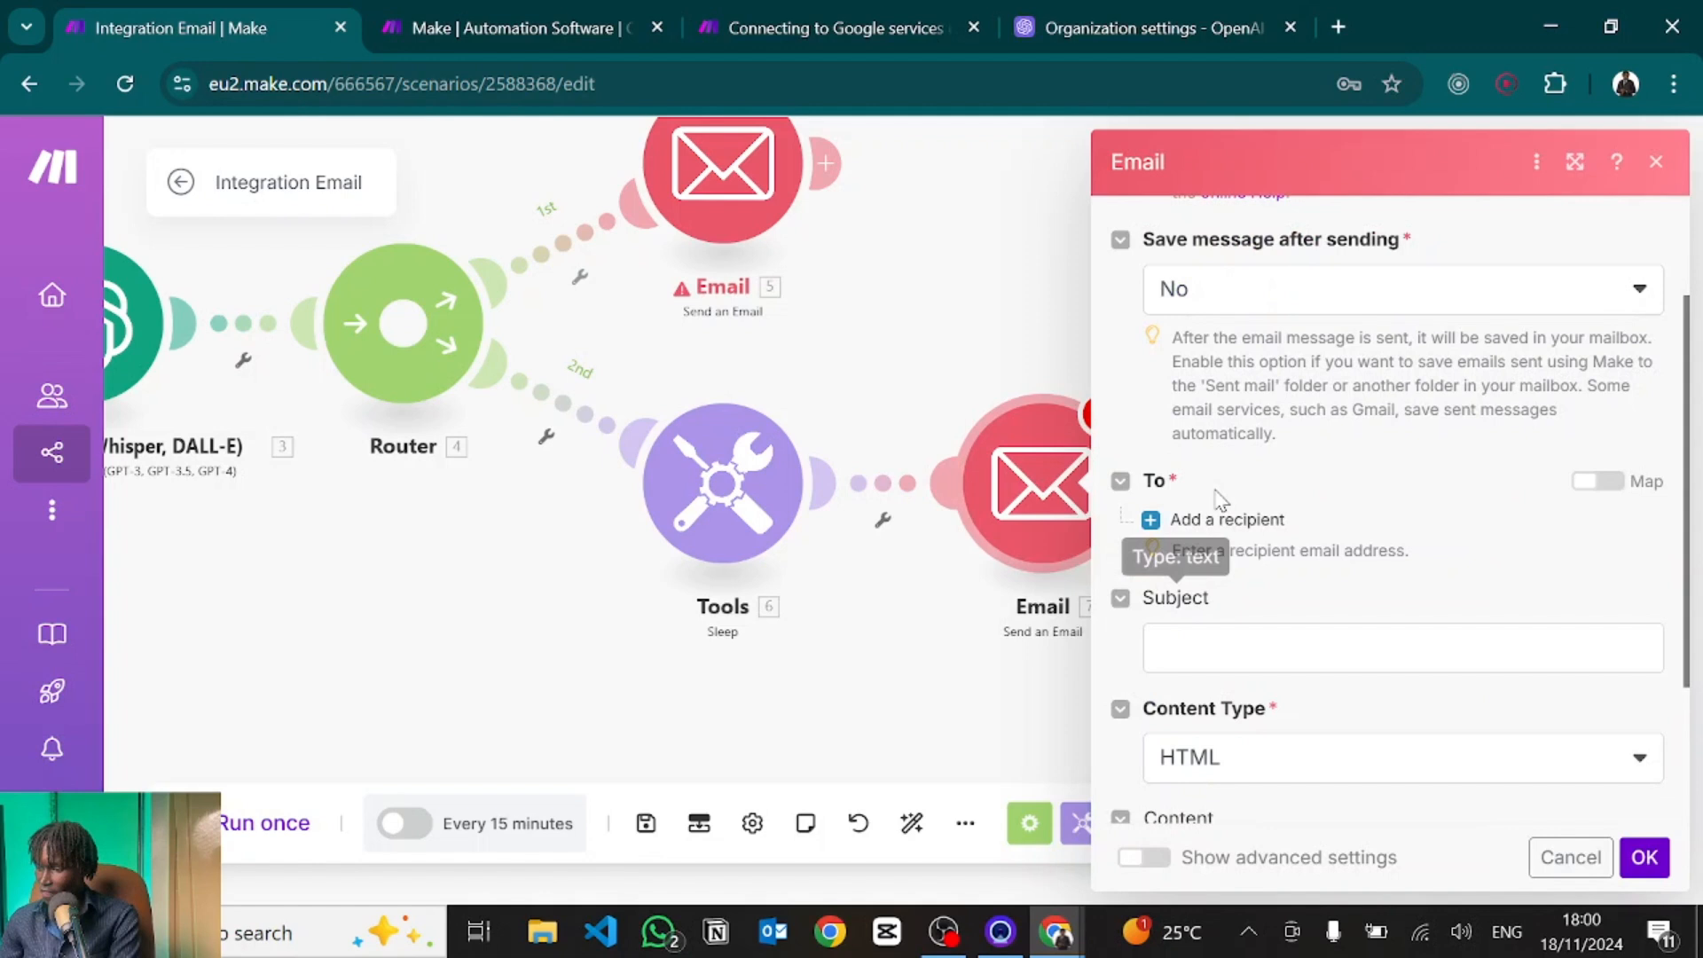
Add a recipient mapped to module 3's Result.
{"action": "left_click", "coordinate": [1227, 520]}
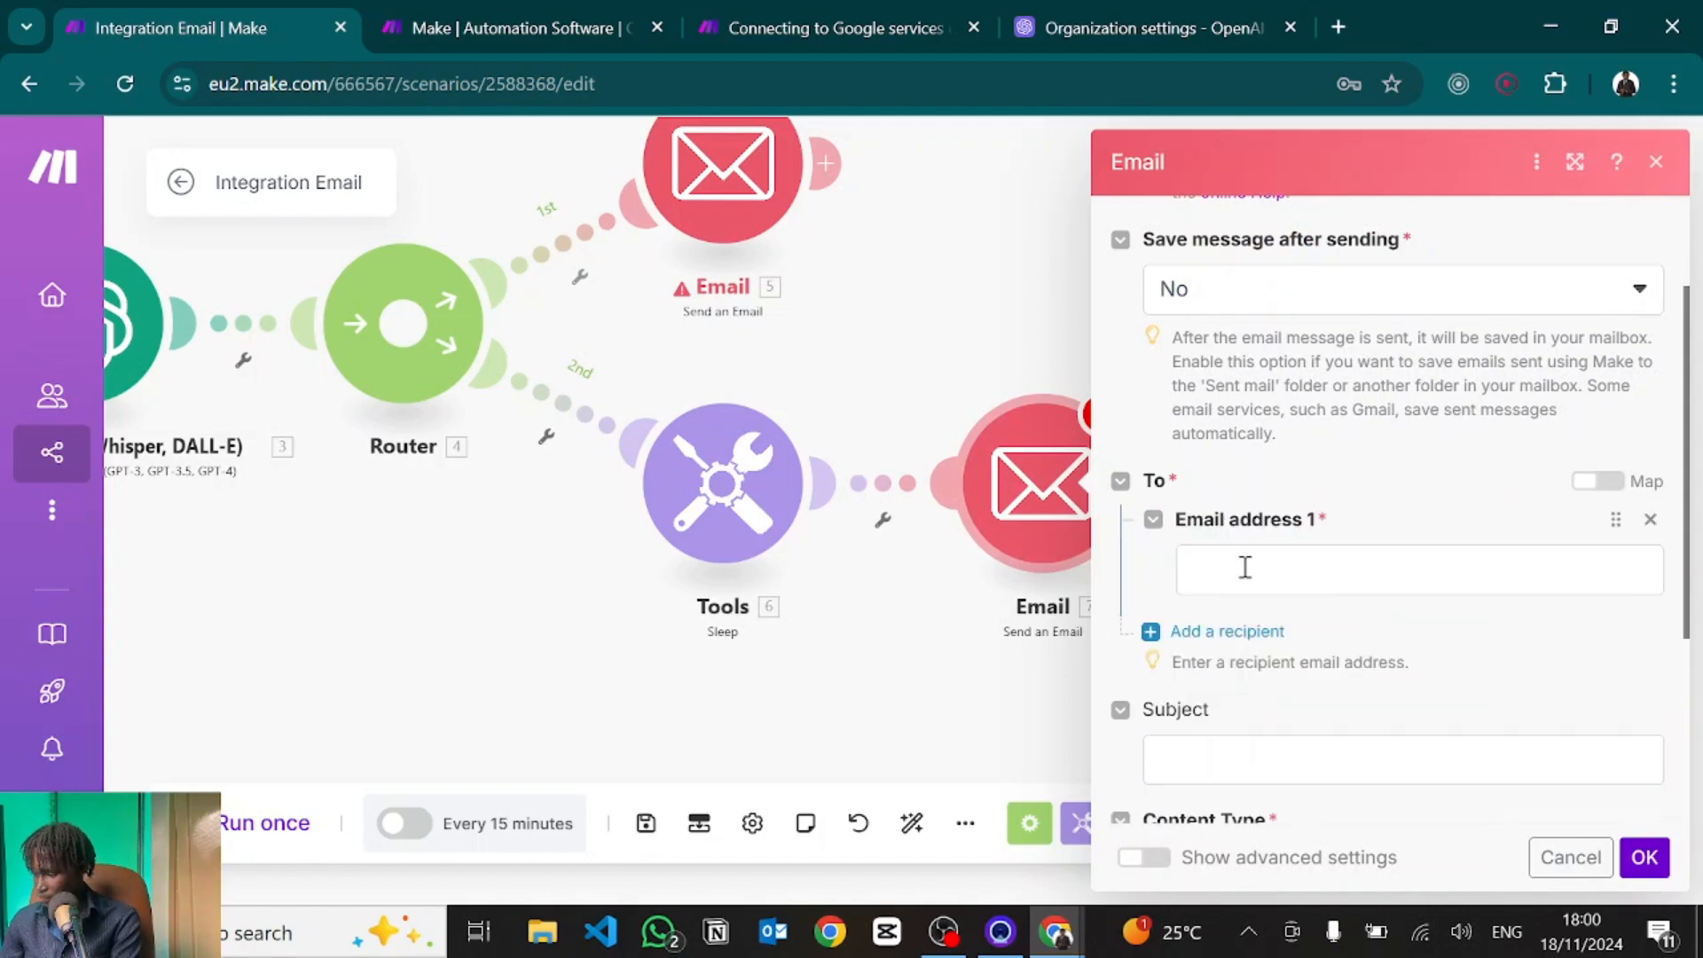
{"action": "left_click", "coordinate": [1245, 568]}
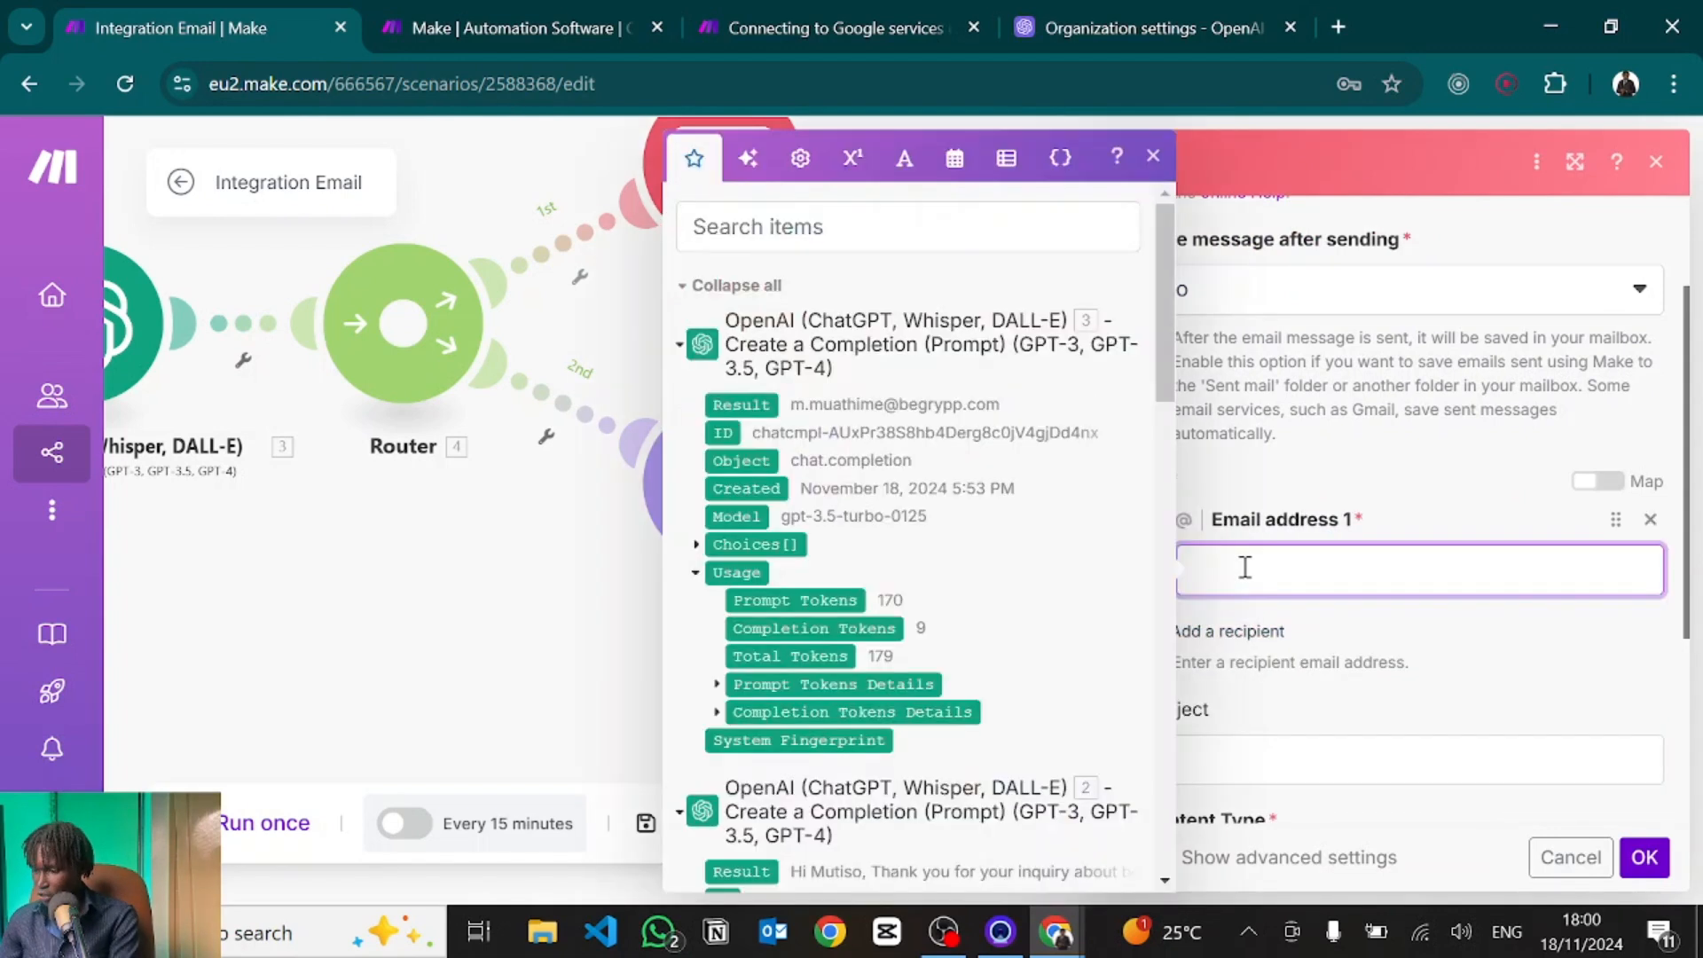
{"action": "scroll", "coordinate": [969, 549], "scroll_direction": "down", "scroll_amount": 1}
{"action": "scroll", "coordinate": [969, 549], "scroll_direction": "down", "scroll_amount": 1}
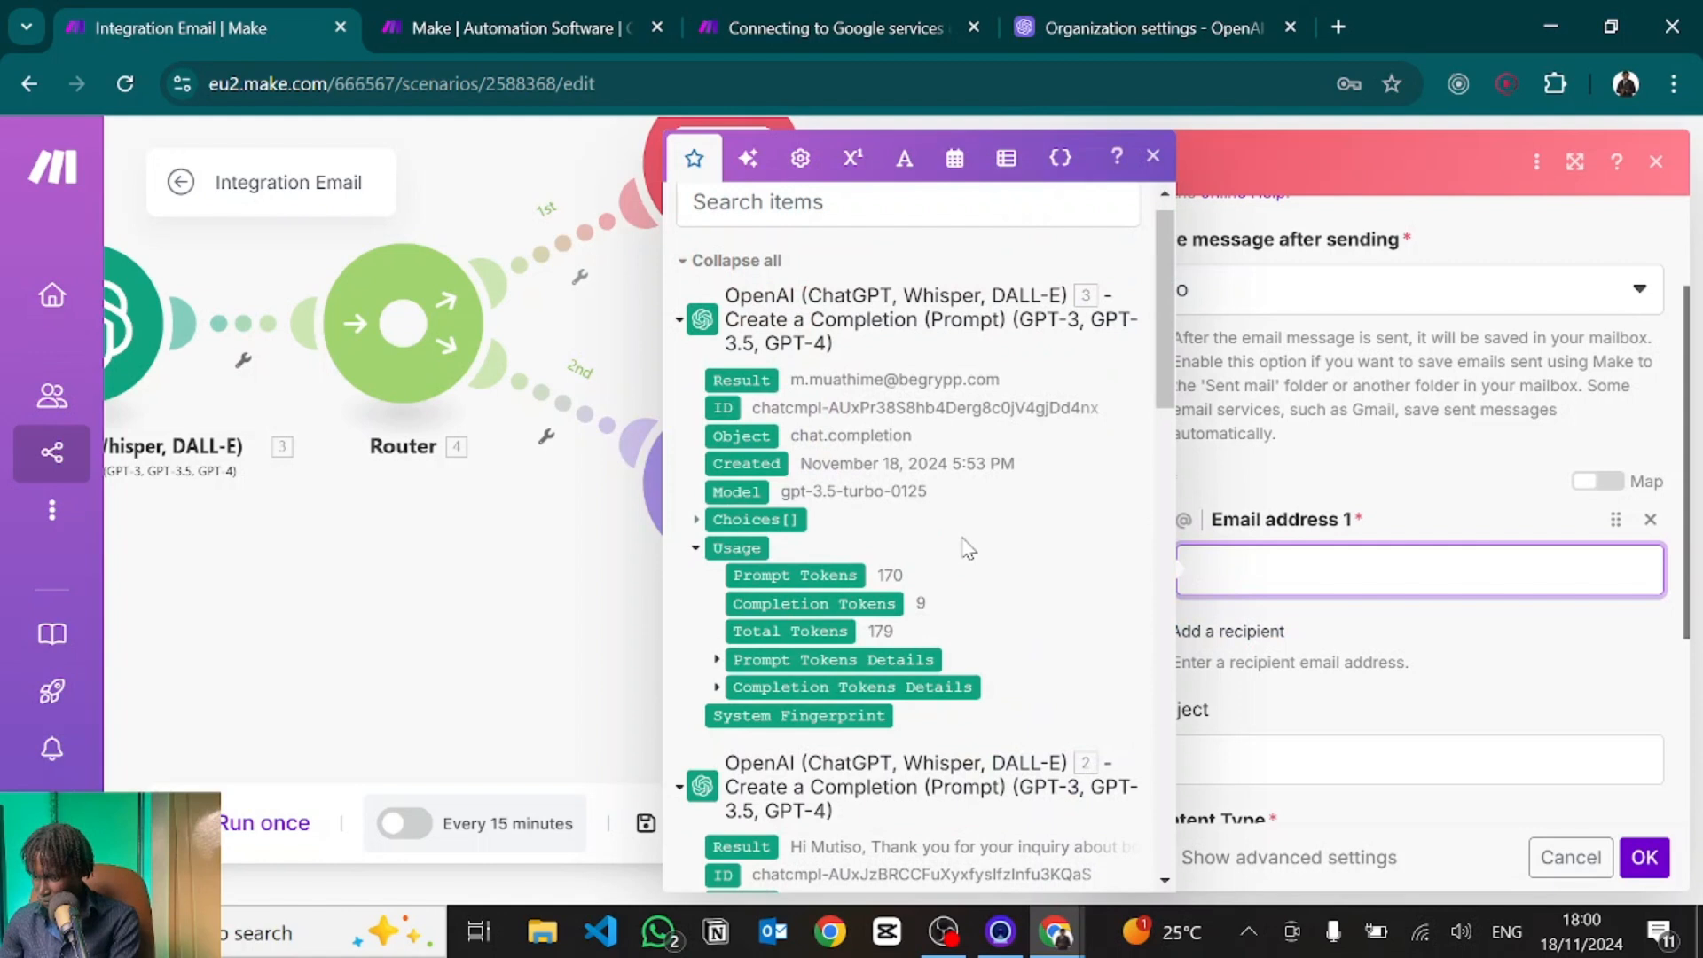
{"action": "scroll", "coordinate": [963, 540], "scroll_direction": "up", "scroll_amount": 1}
{"action": "left_click_drag", "start_coordinate": [740, 397], "coordinate": [1464, 572]}
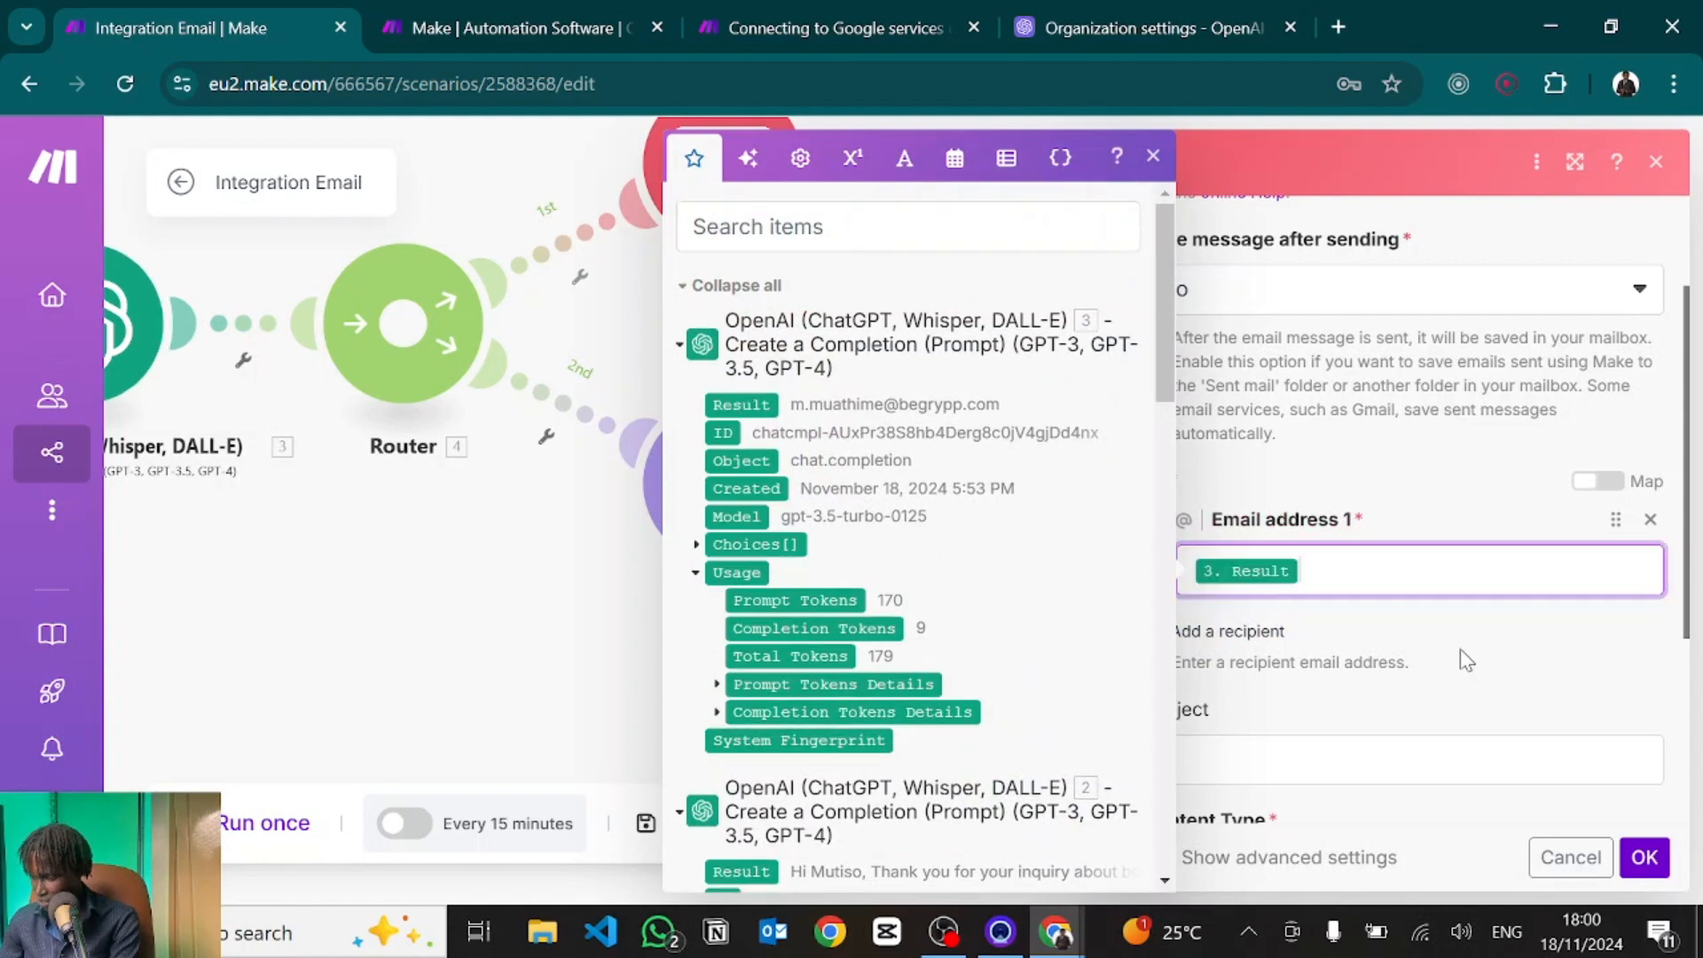
{"action": "left_click", "coordinate": [1466, 661]}
{"action": "scroll", "coordinate": [1258, 667], "scroll_direction": "down", "scroll_amount": 3}
{"action": "scroll", "coordinate": [1252, 661], "scroll_direction": "down", "scroll_amount": 1}
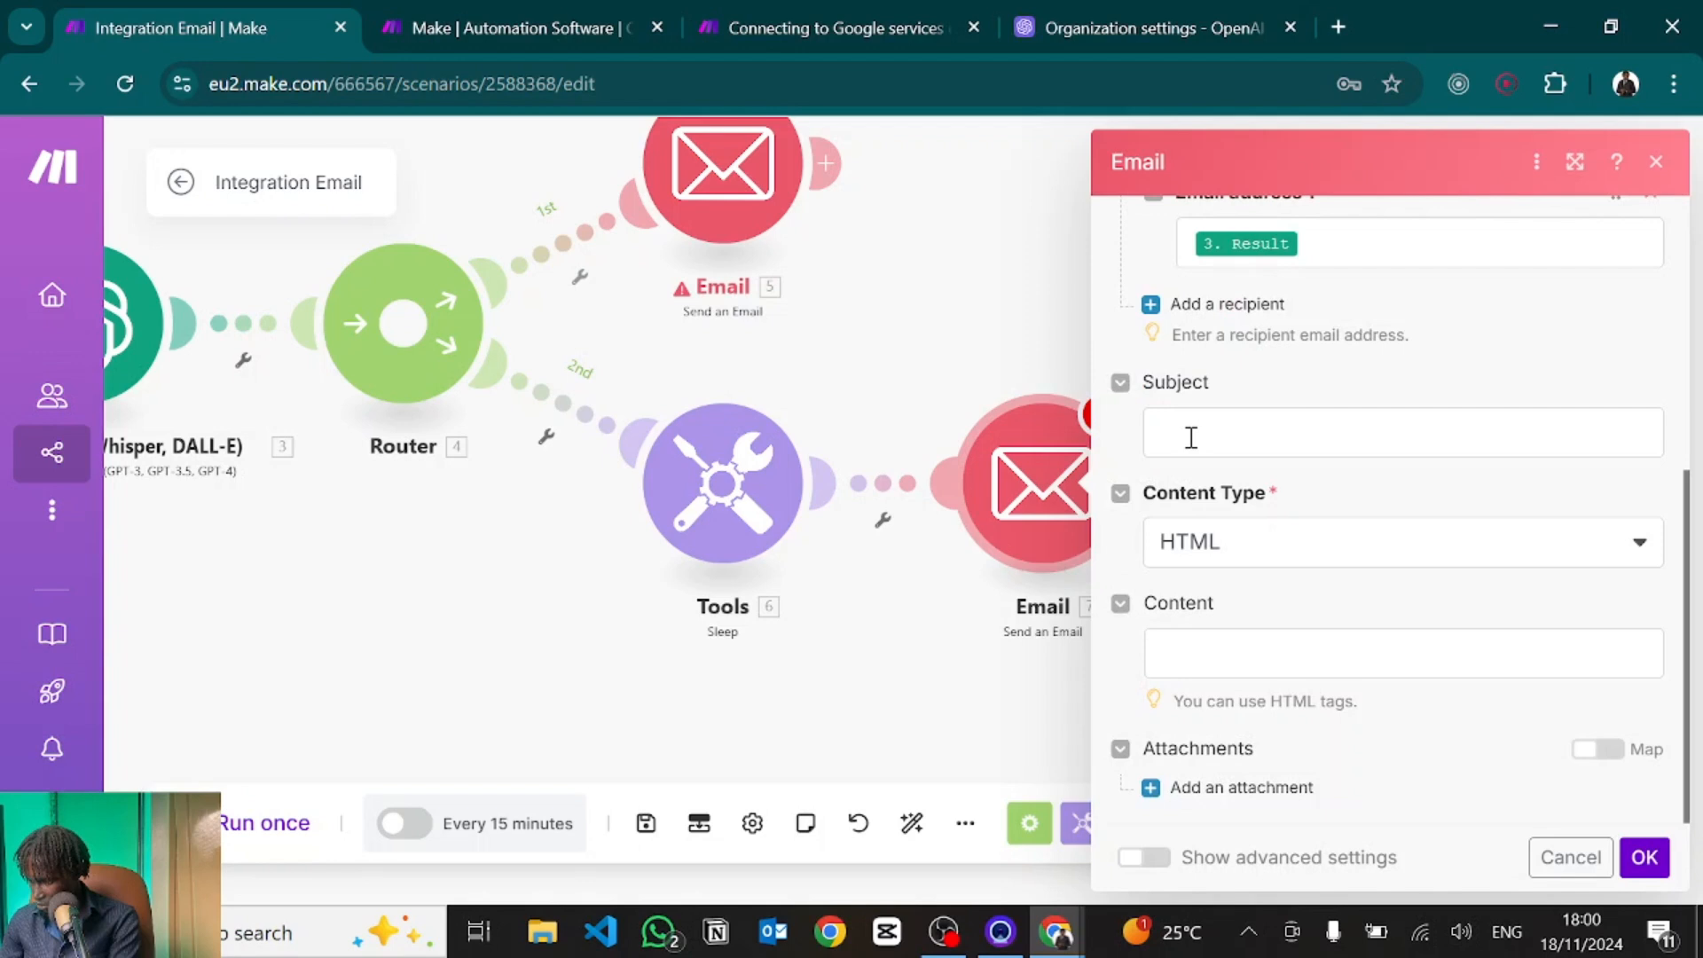
Set subject 'well received - talk to you soon', map 2. Result into Content, and confirm.
{"action": "left_click", "coordinate": [1188, 435]}
{"action": "type", "text": "well received - talk to you soon"}
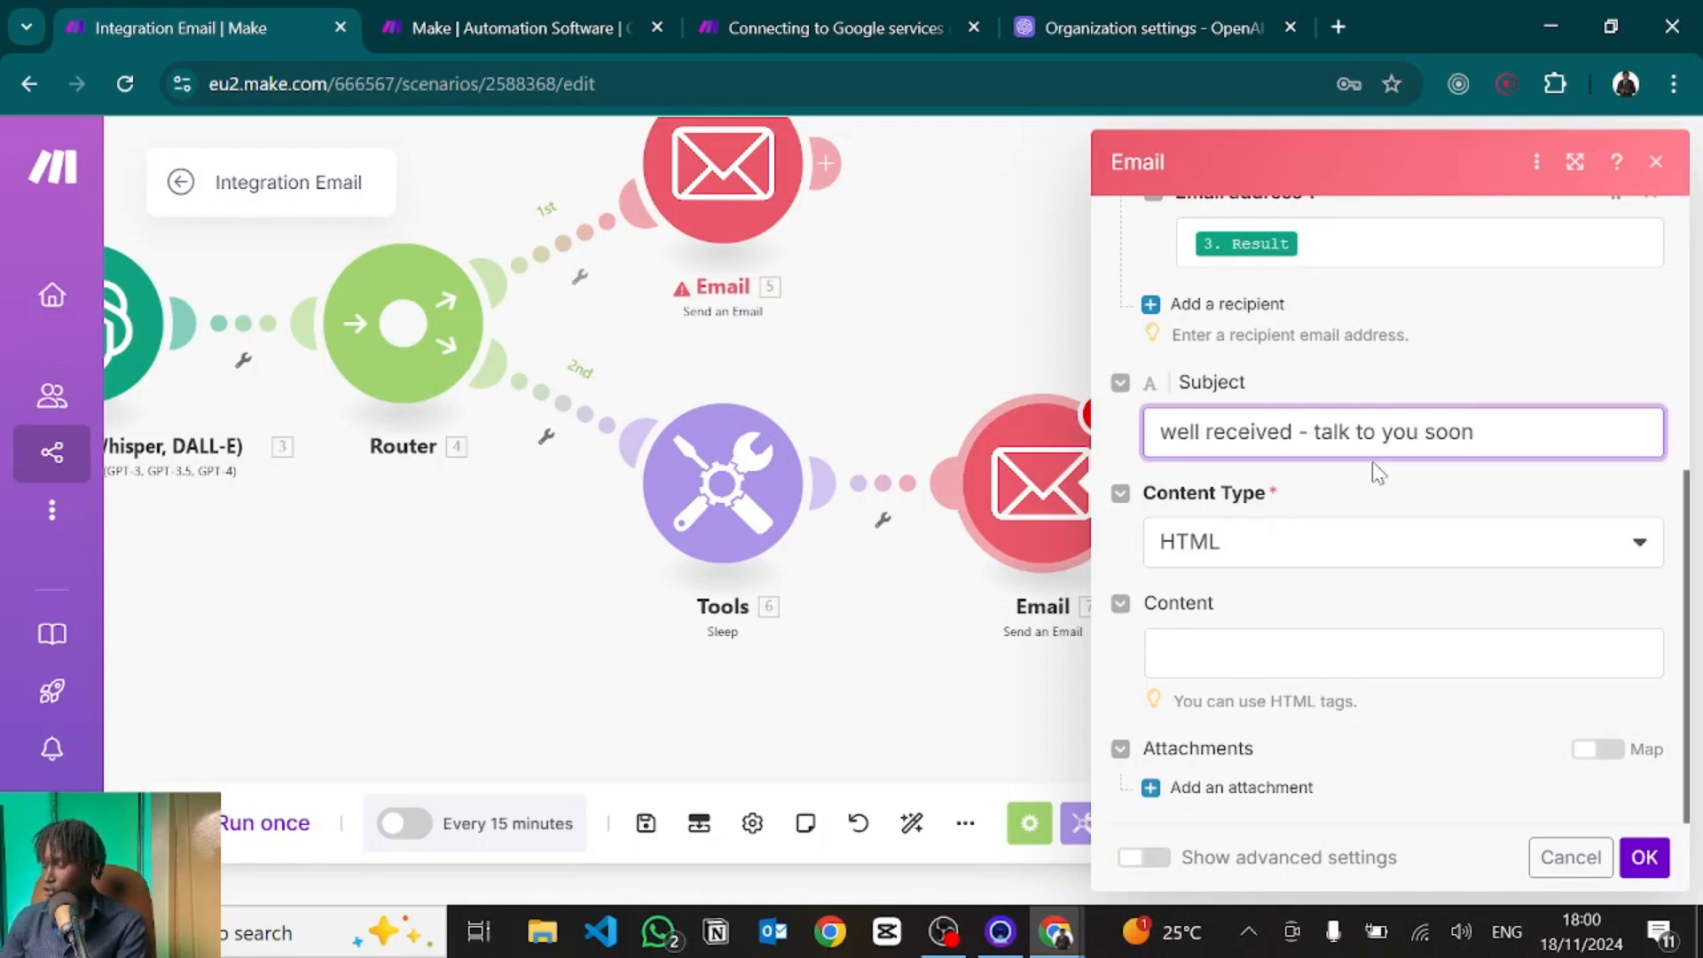
{"action": "left_click", "coordinate": [1190, 666]}
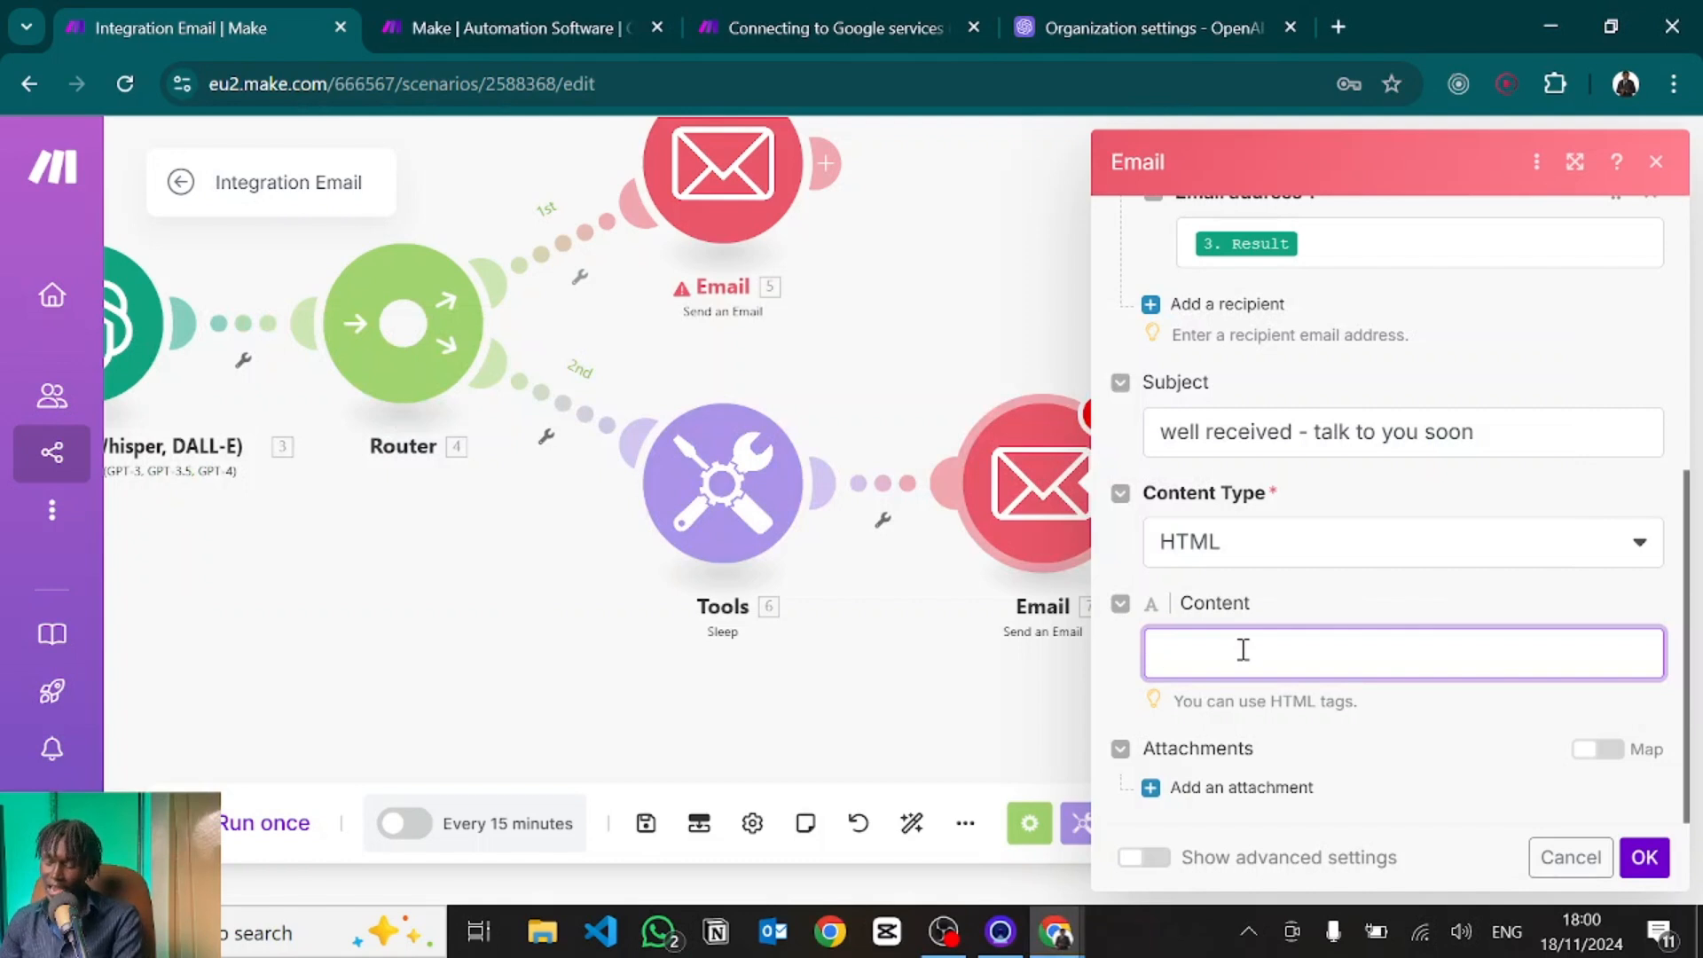
{"action": "left_click", "coordinate": [1243, 649]}
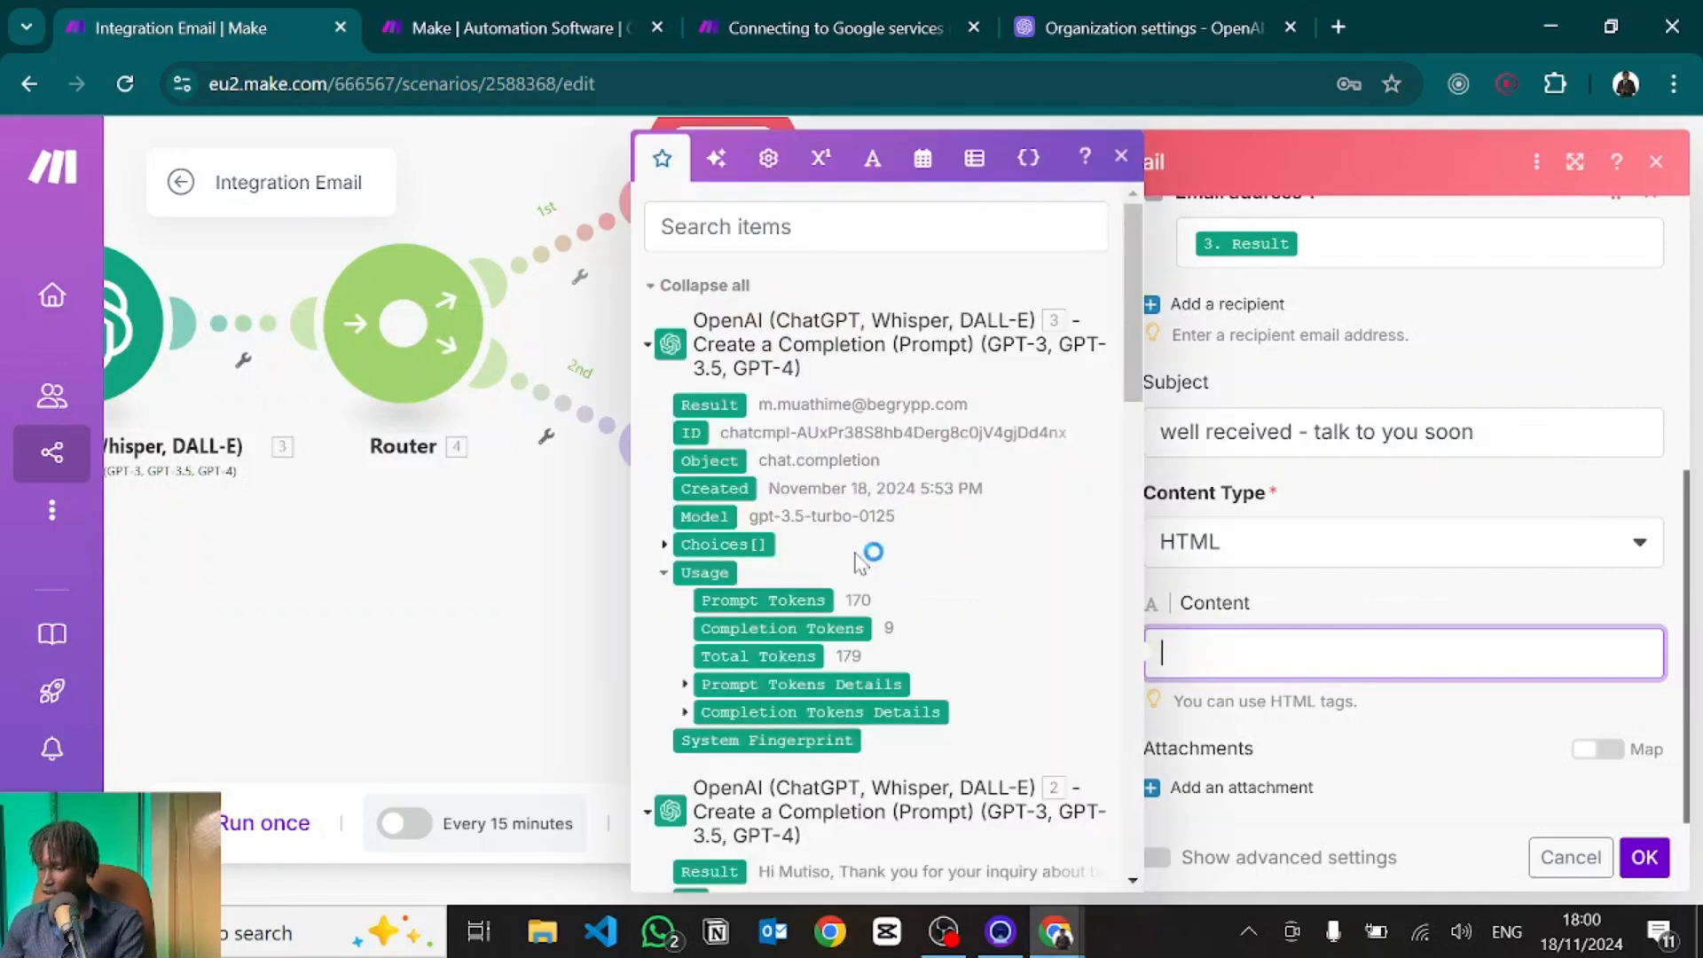
{"action": "scroll", "coordinate": [792, 562], "scroll_direction": "down", "scroll_amount": 5}
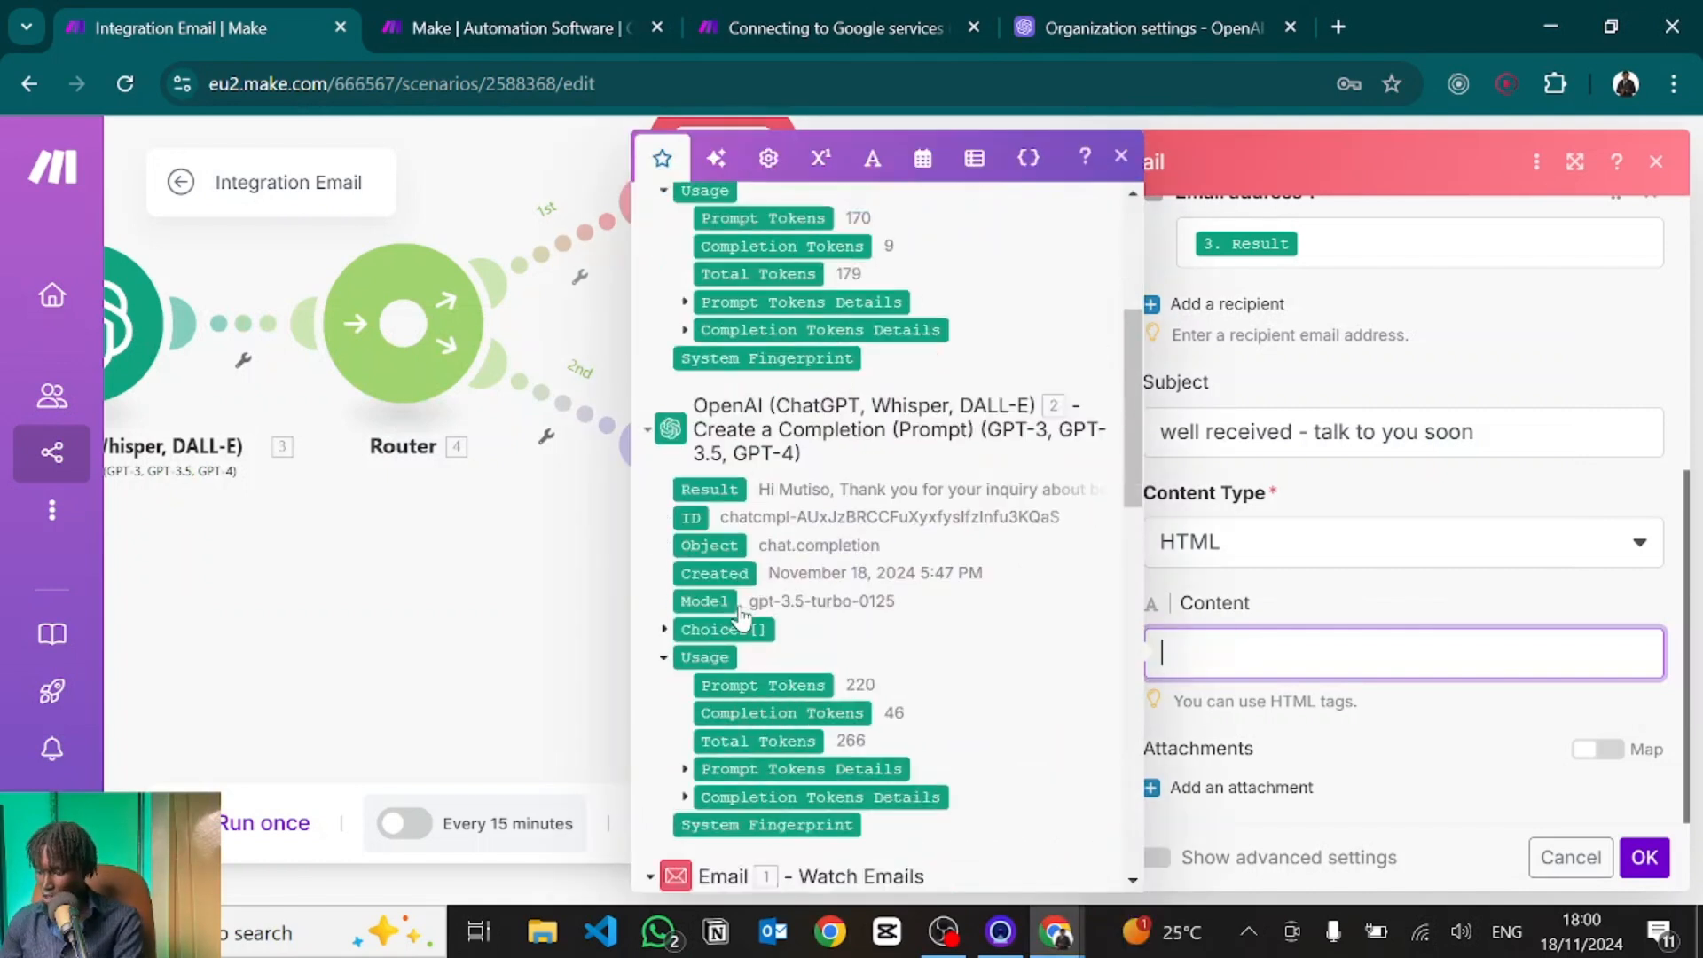
{"action": "scroll", "coordinate": [741, 614], "scroll_direction": "down", "scroll_amount": 2}
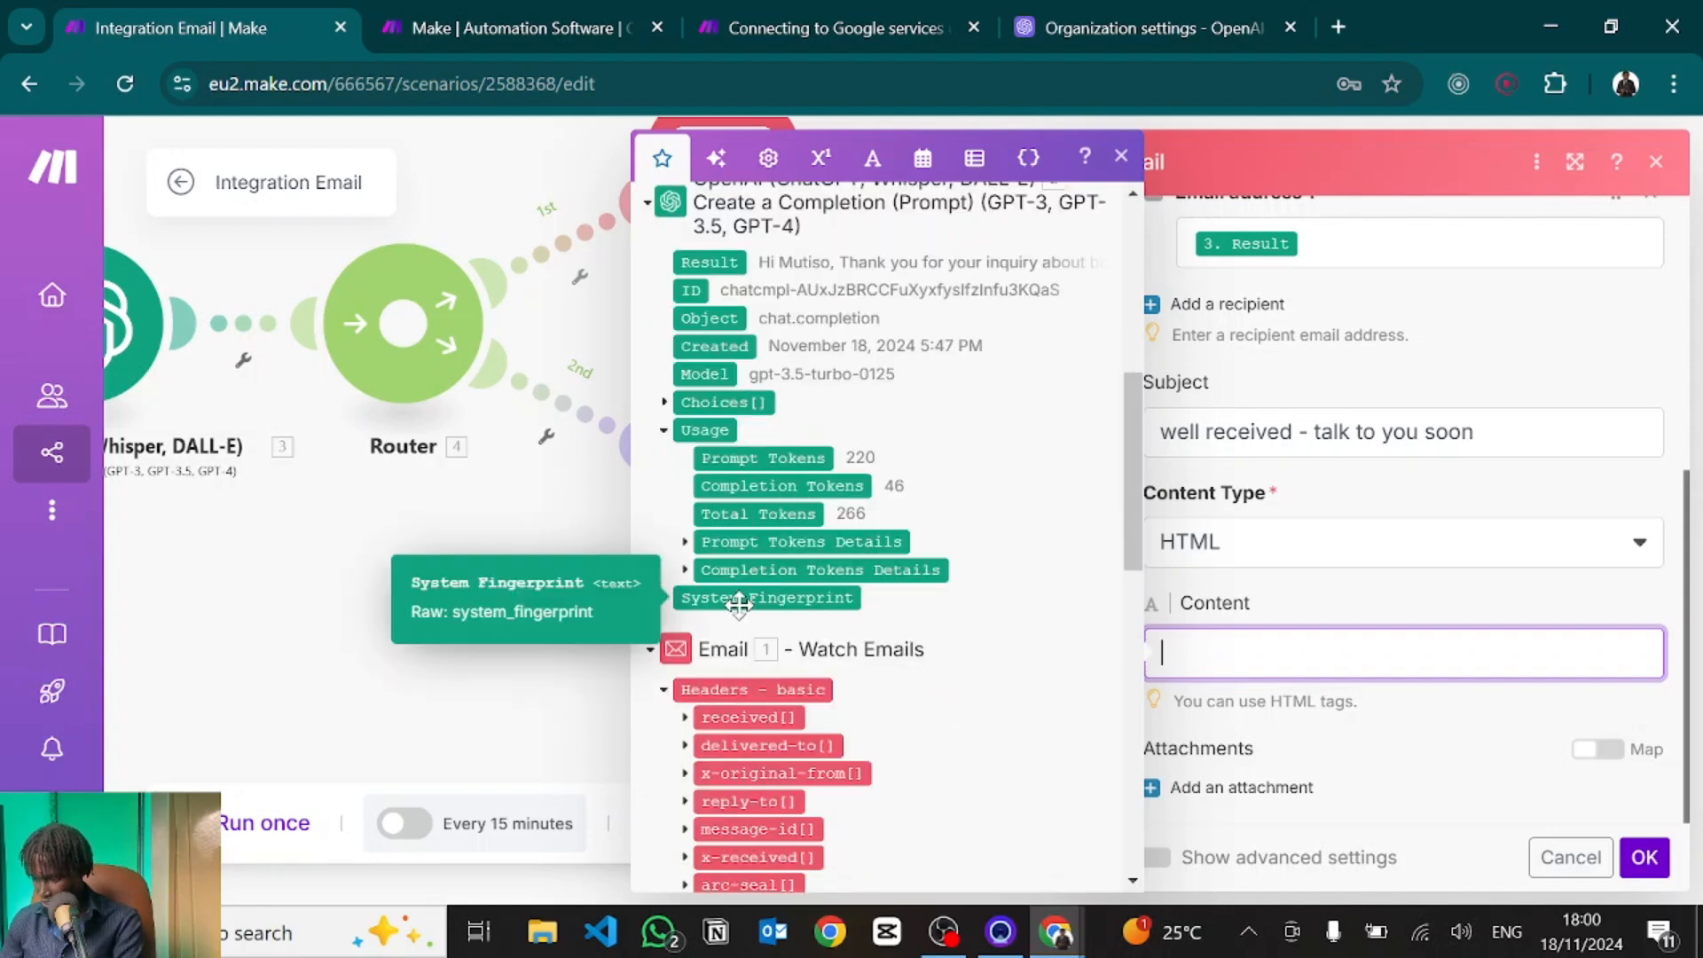
{"action": "left_click", "coordinate": [713, 260]}
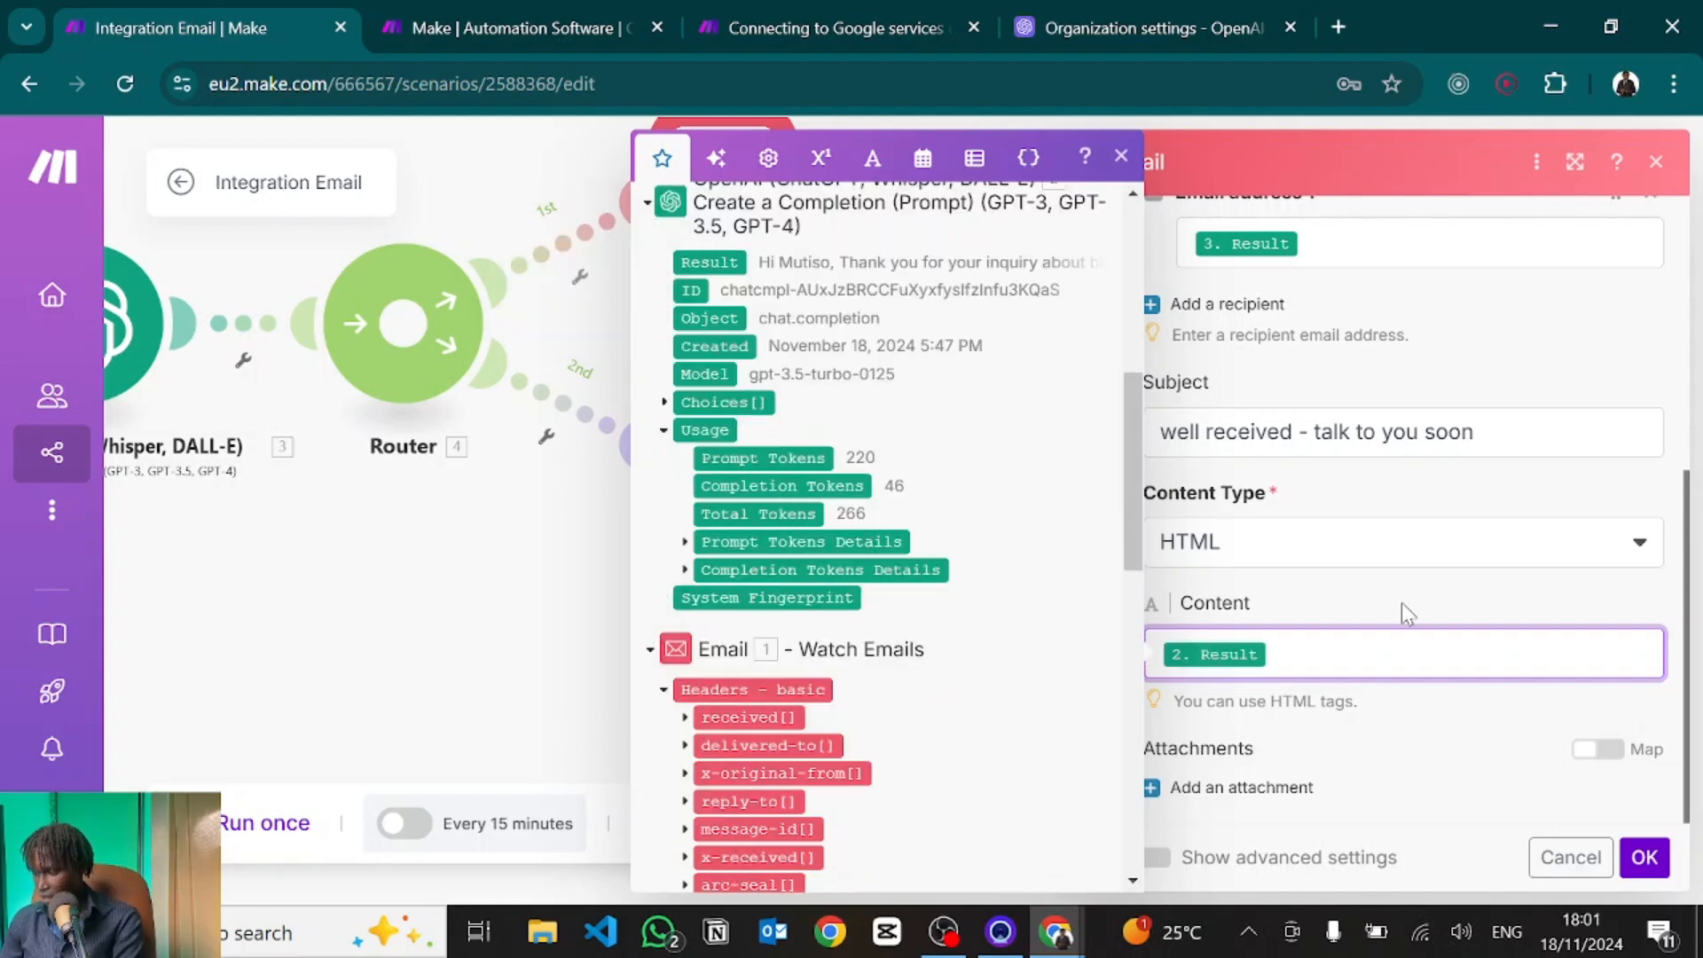
{"action": "left_click", "coordinate": [1643, 860]}
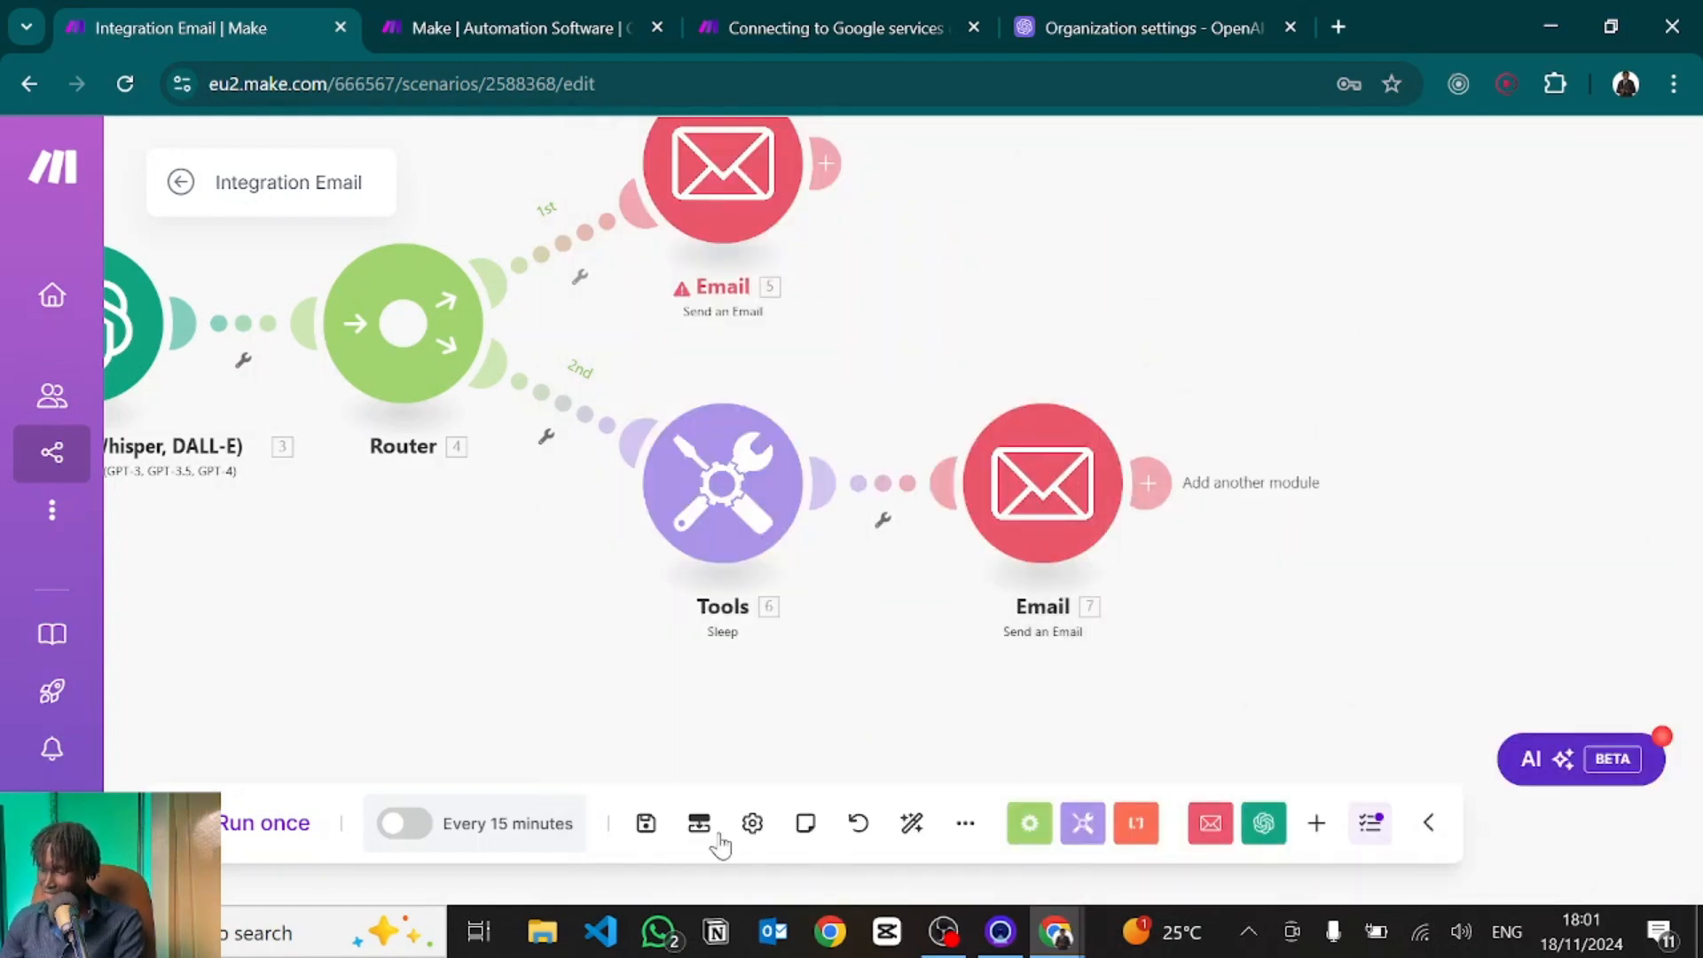
Save the scenario and auto-align all its modules.
{"action": "left_click", "coordinate": [646, 823]}
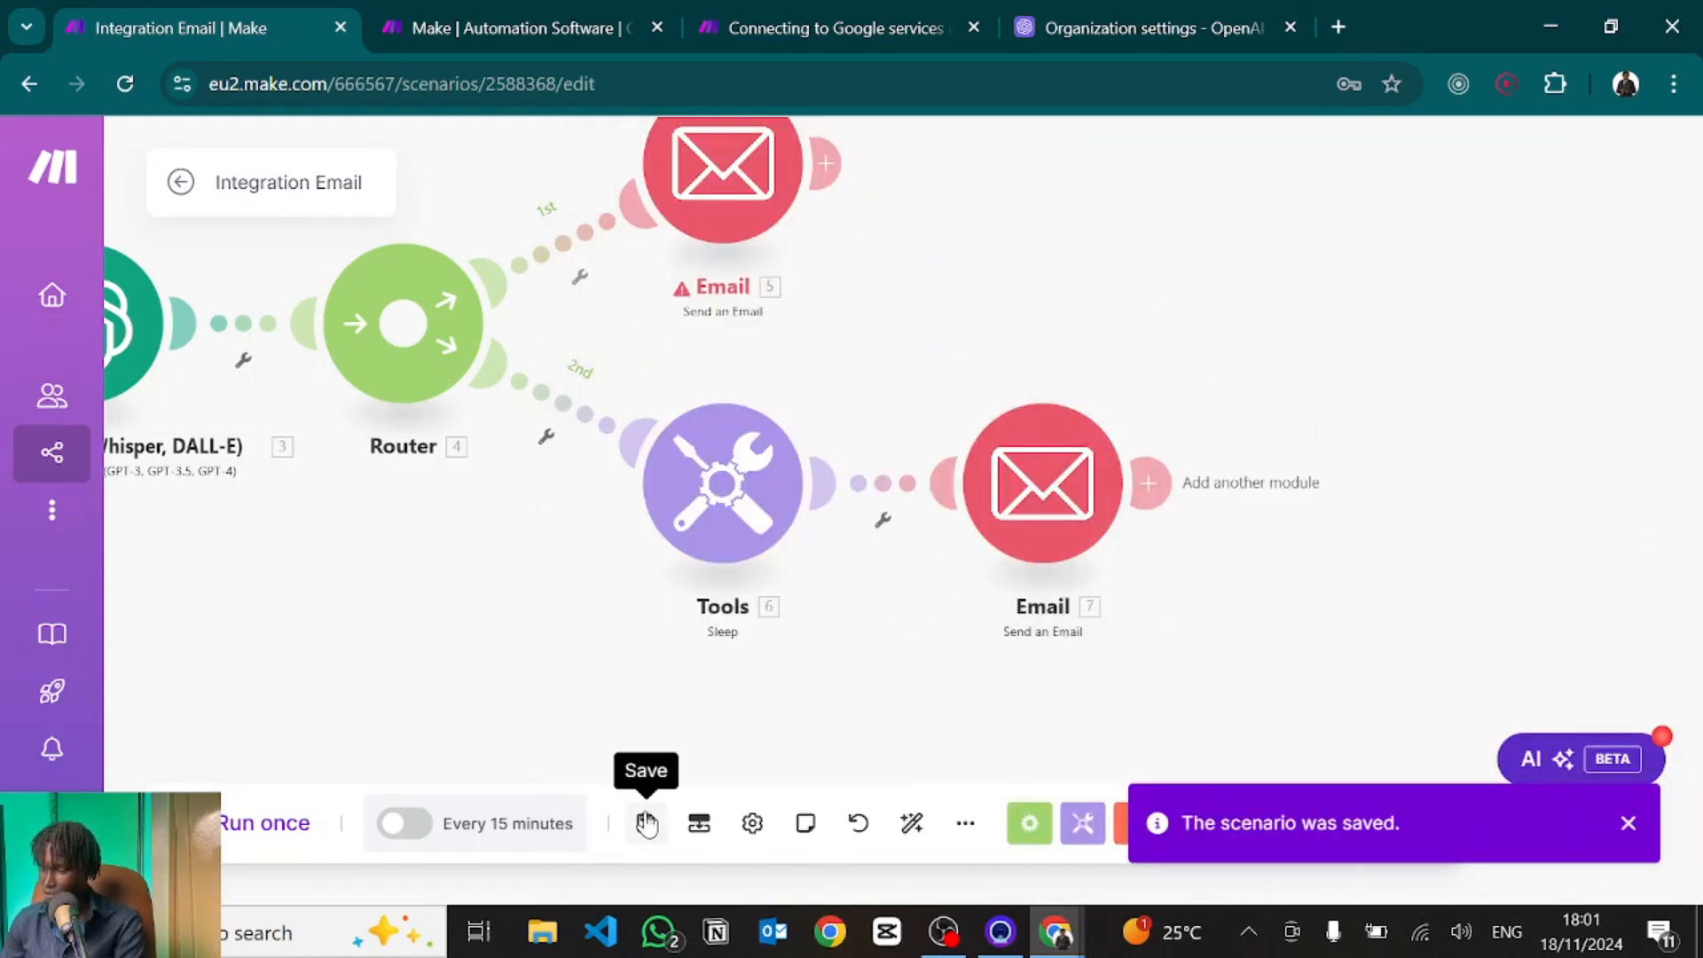
{"action": "left_click_drag", "start_coordinate": [644, 645], "coordinate": [884, 657]}
{"action": "scroll", "coordinate": [887, 657], "scroll_direction": "left", "scroll_amount": 2}
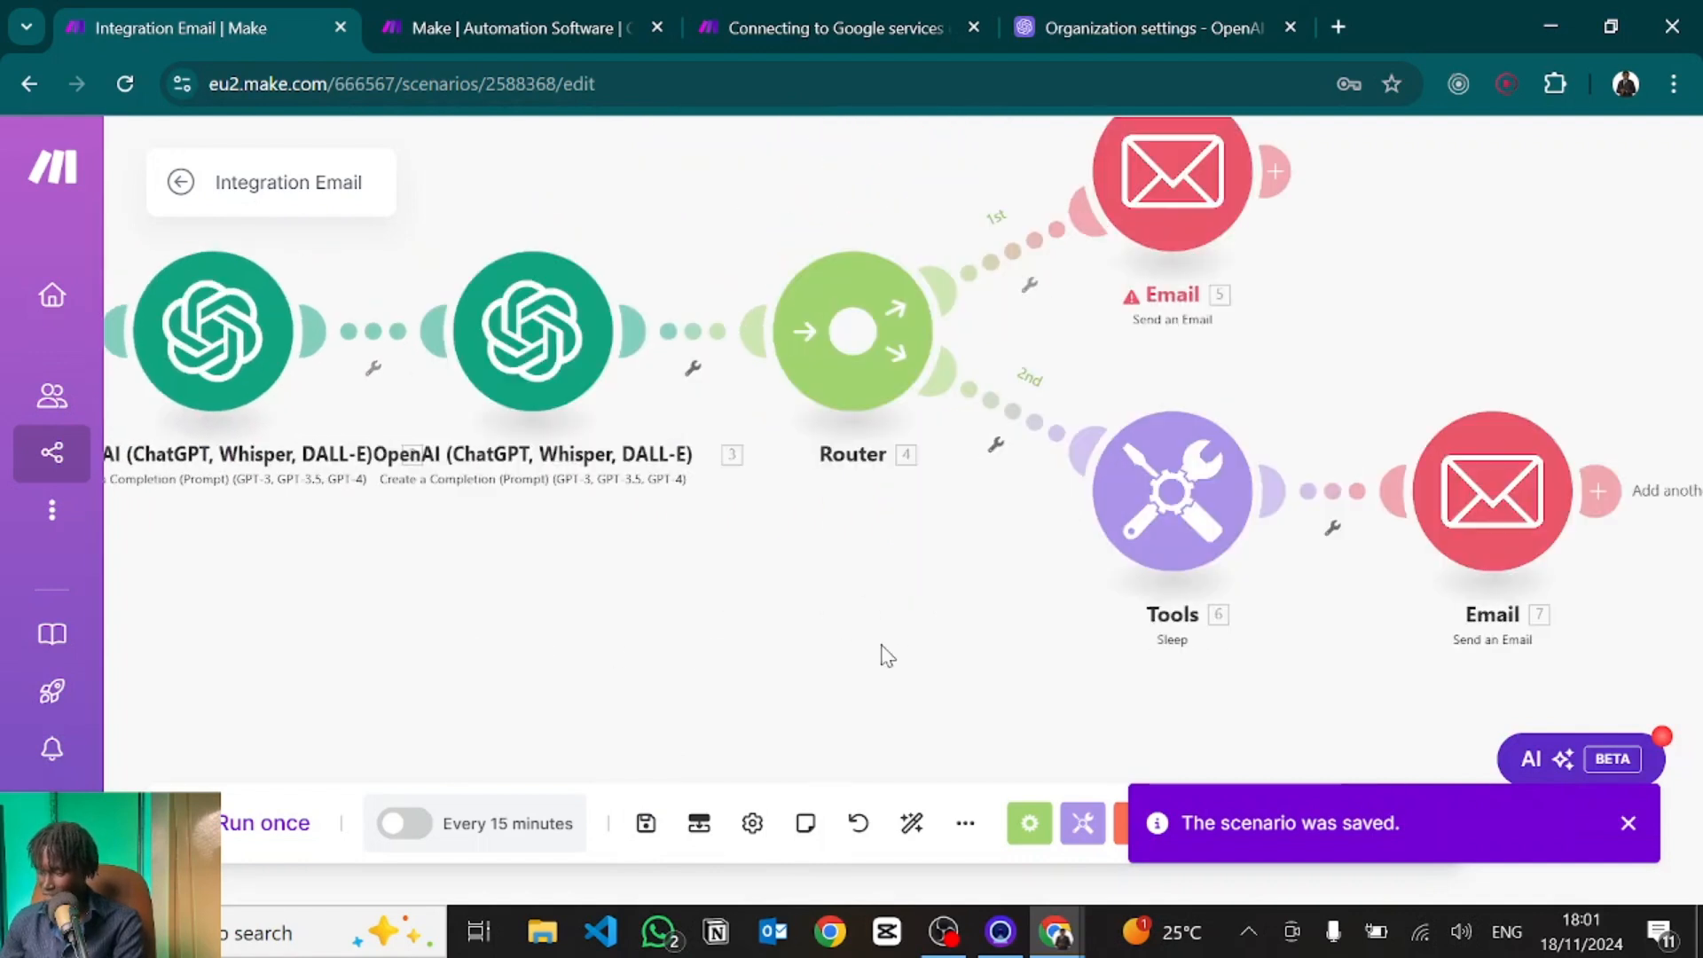
{"action": "left_click", "coordinate": [911, 825]}
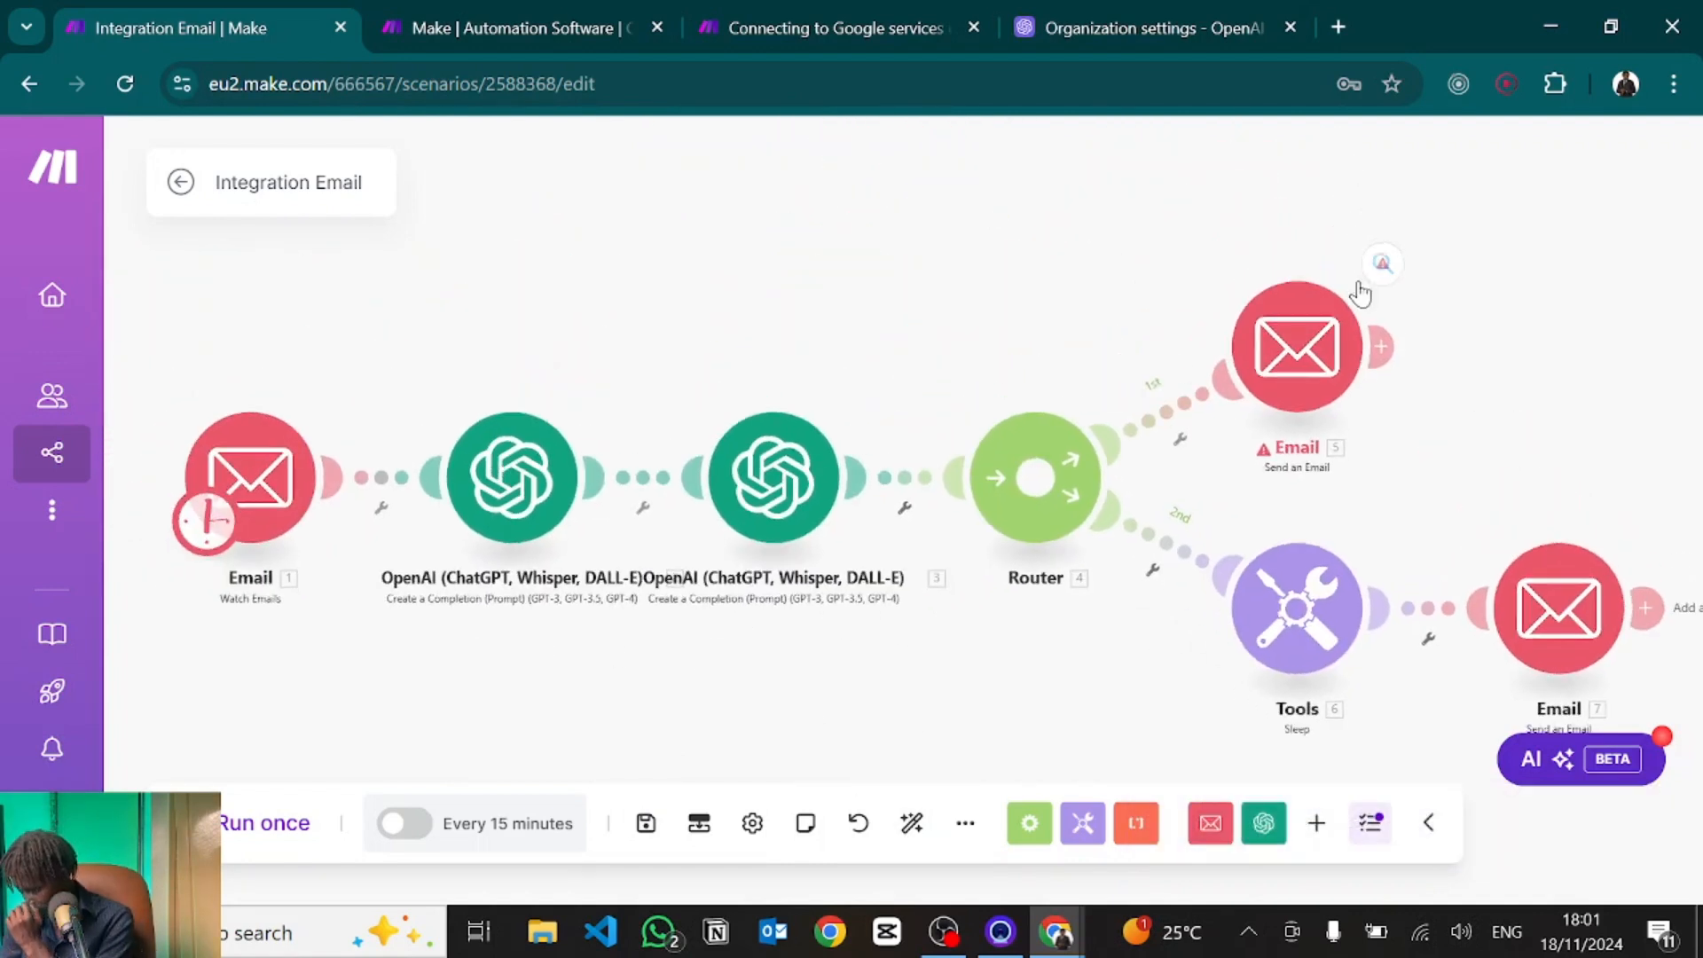
Review the Send an Email module's missing 'to' recipient validation error, then close it.
{"action": "left_click", "coordinate": [1386, 267]}
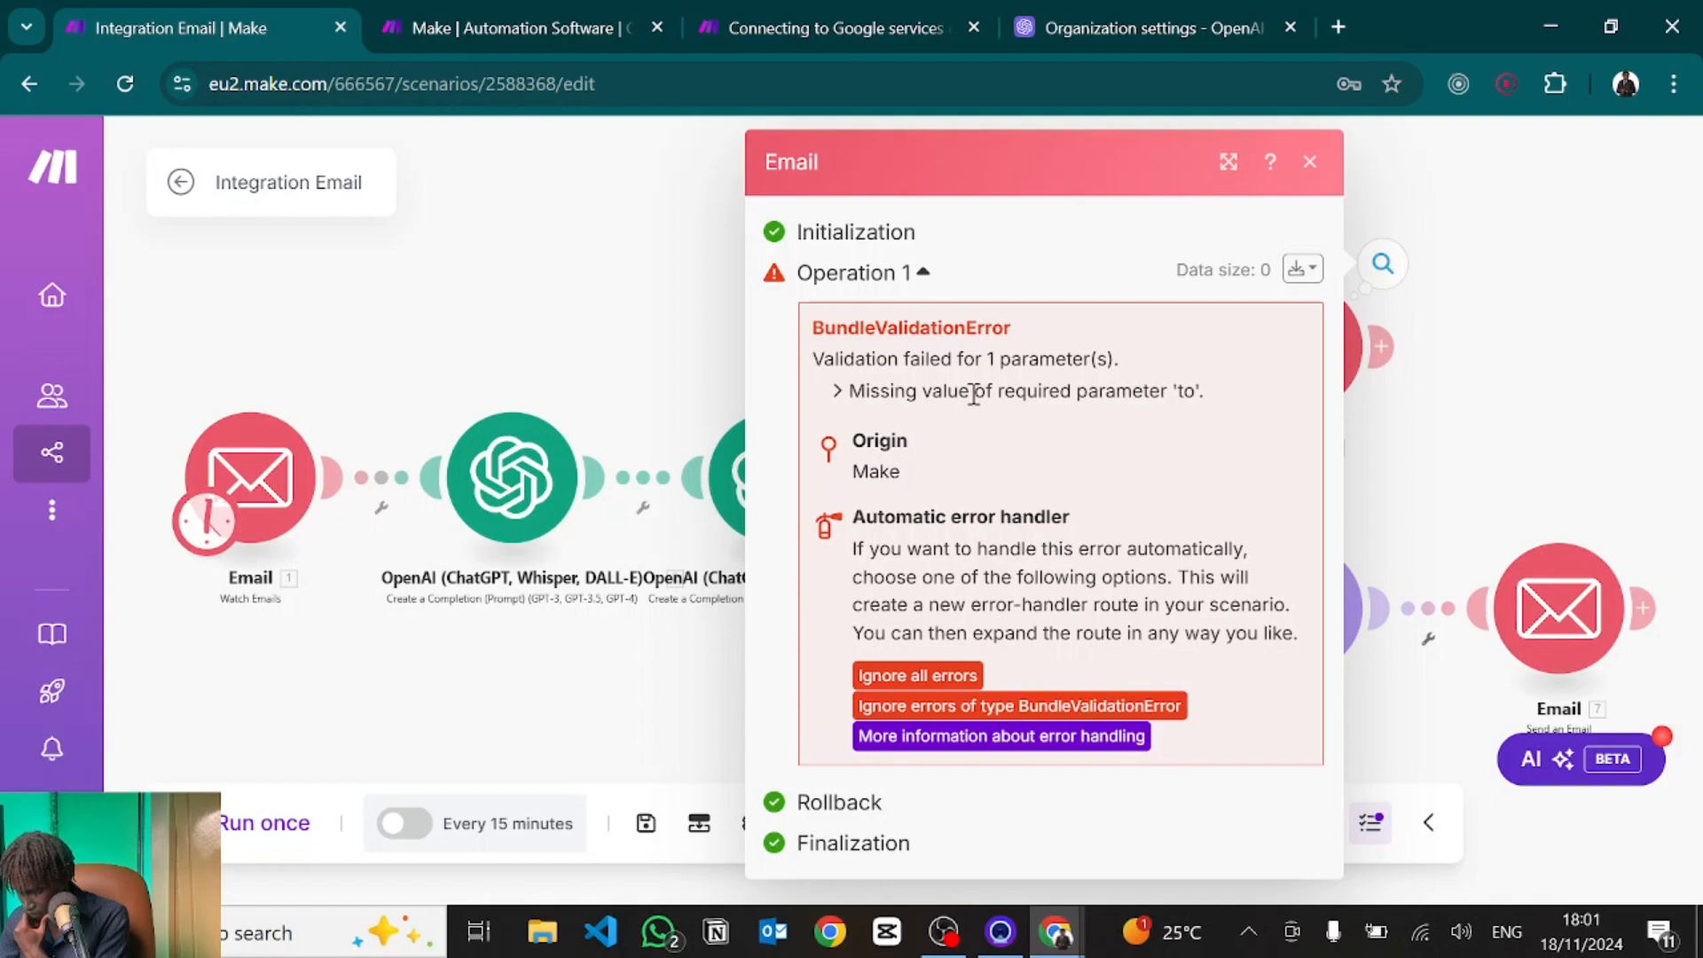
{"action": "left_click", "coordinate": [1581, 378]}
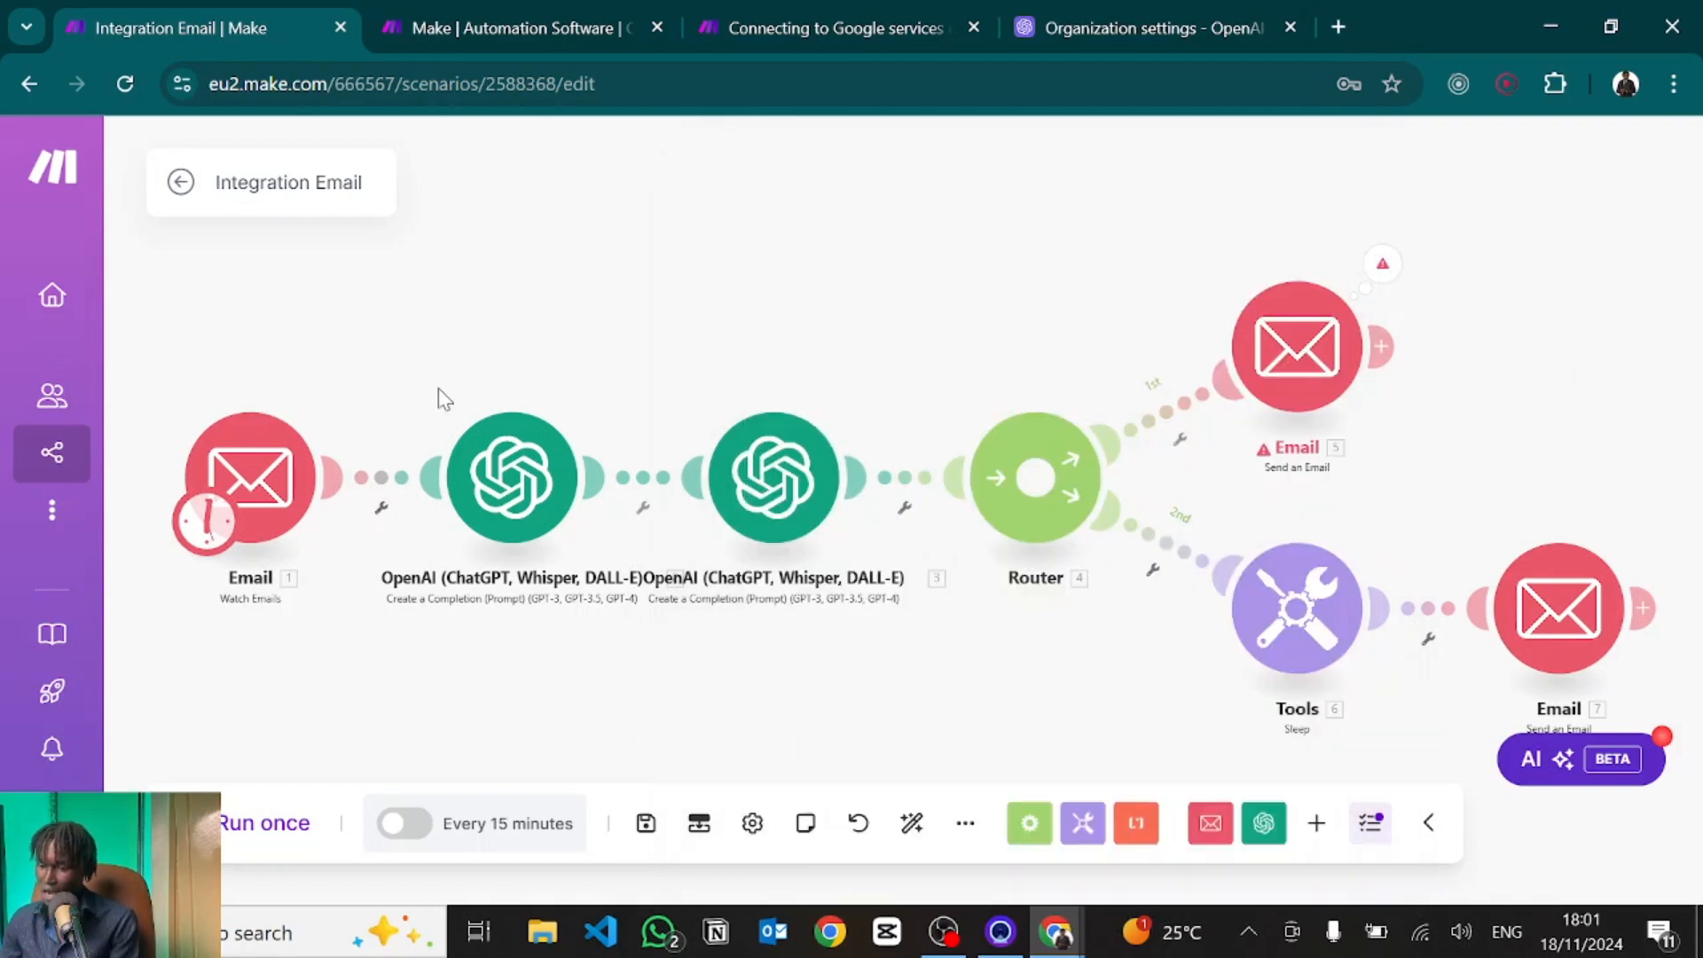
{"action": "left_click_drag", "start_coordinate": [590, 319], "coordinate": [803, 293]}
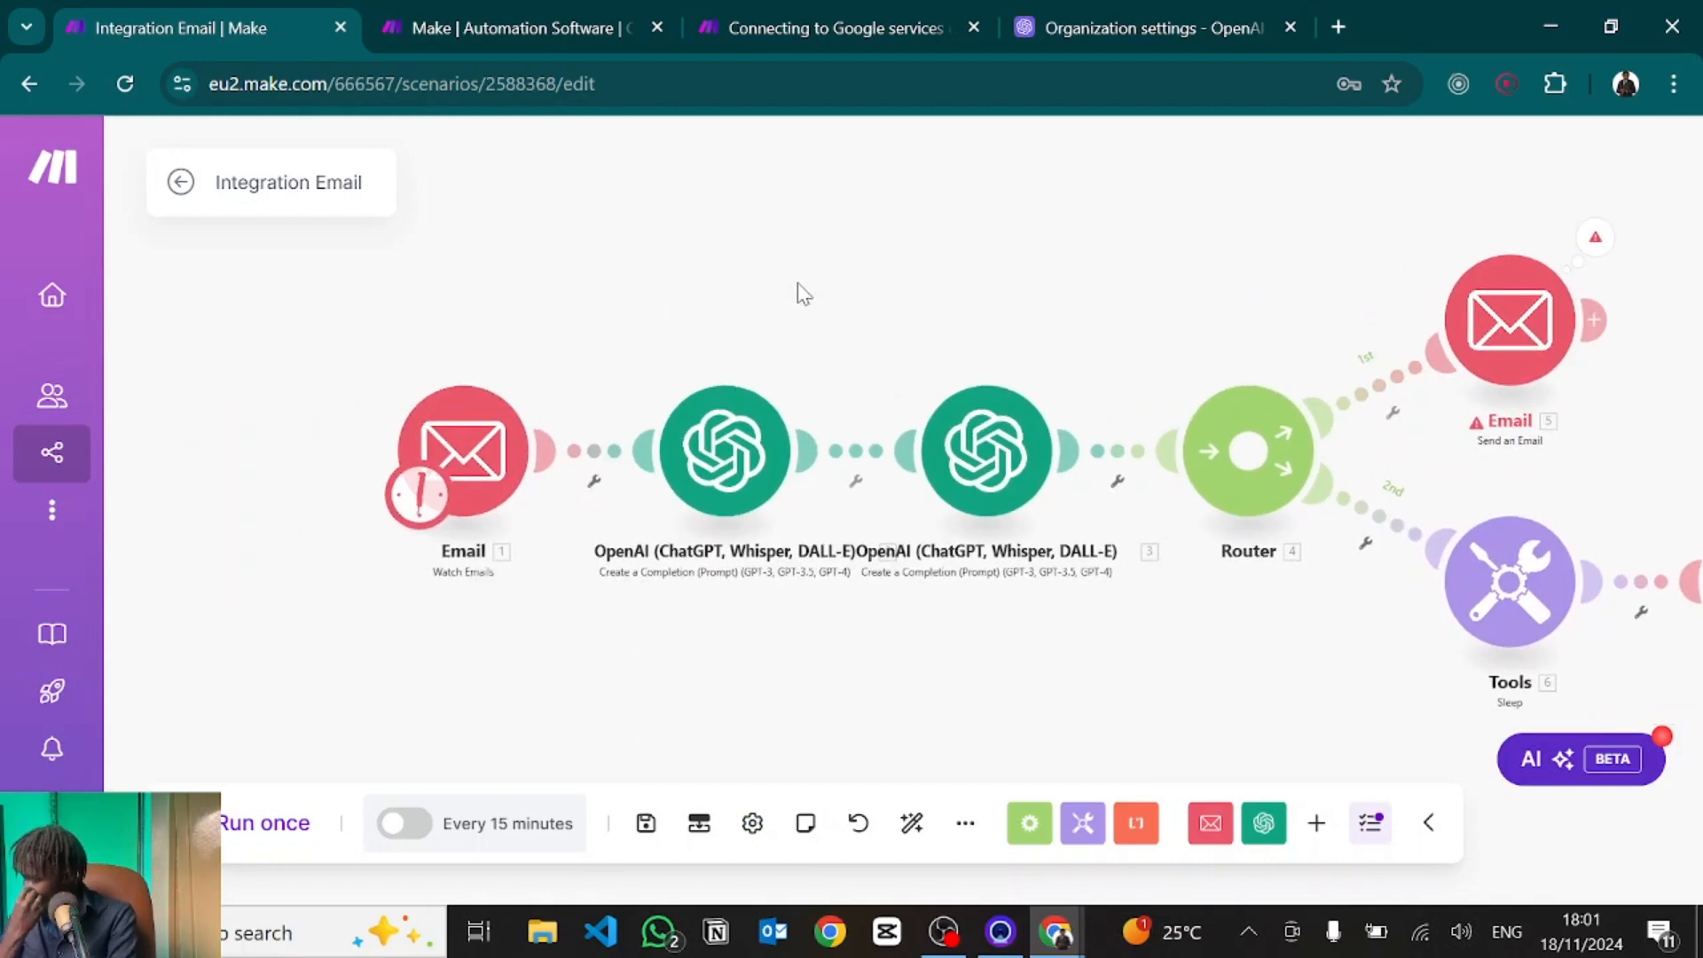
{"action": "left_click", "coordinate": [450, 460]}
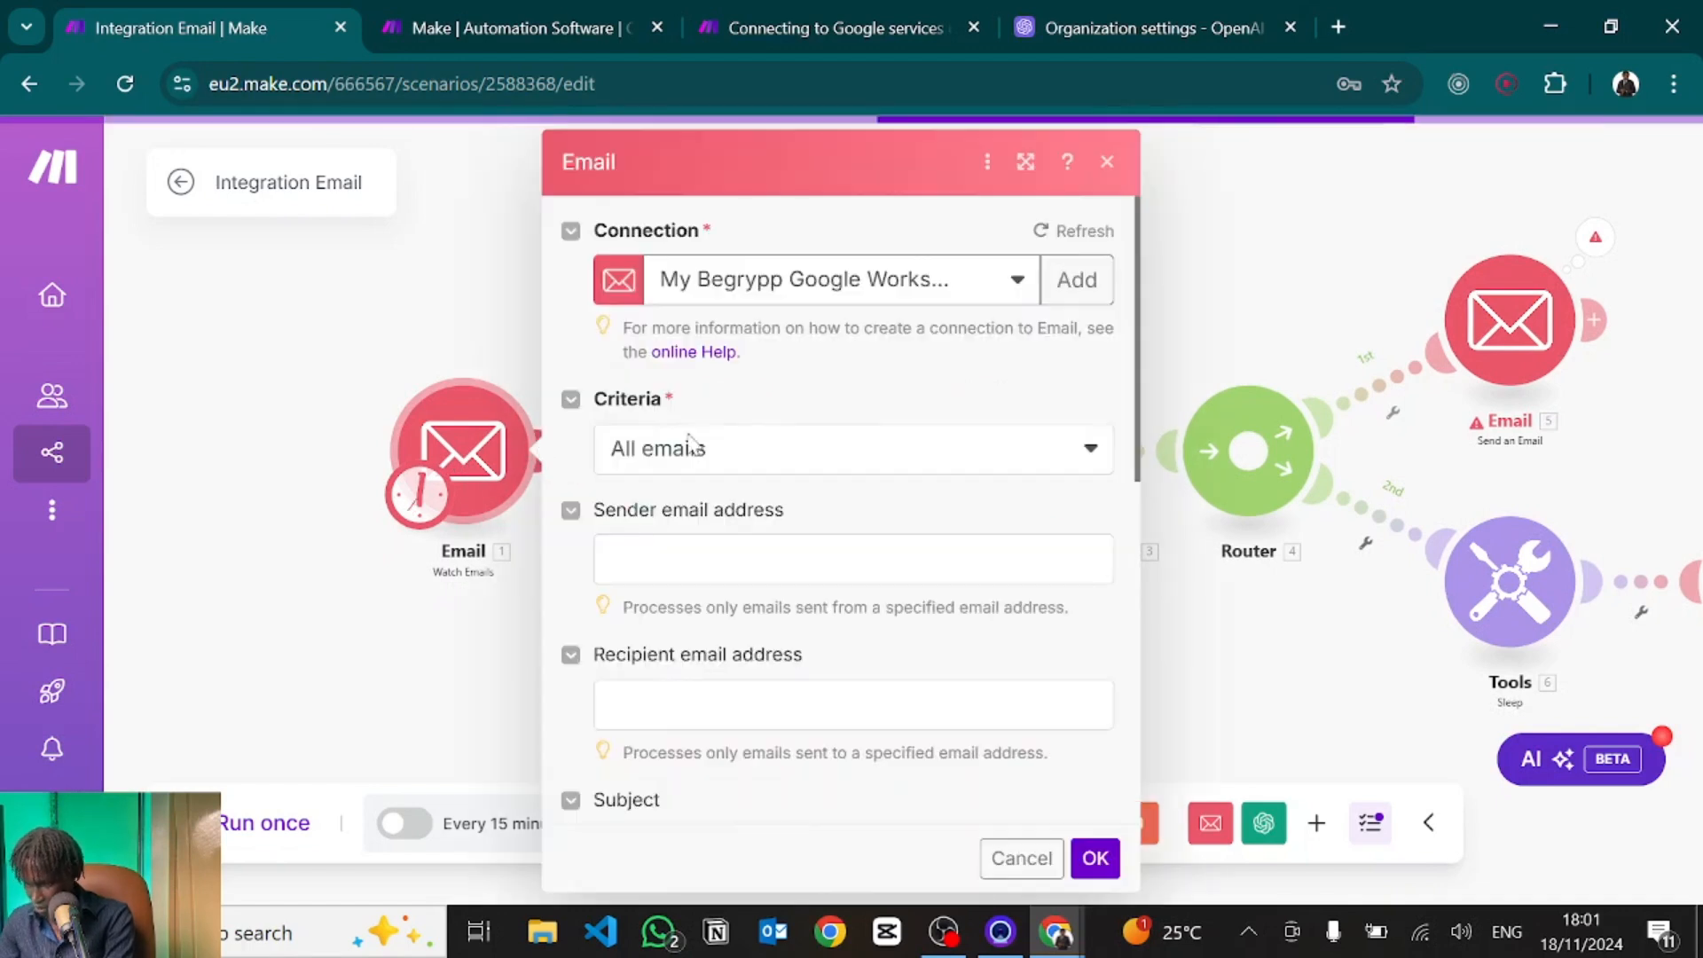
{"action": "scroll", "coordinate": [750, 476], "scroll_direction": "down", "scroll_amount": 2}
{"action": "scroll", "coordinate": [753, 480], "scroll_direction": "up", "scroll_amount": 3}
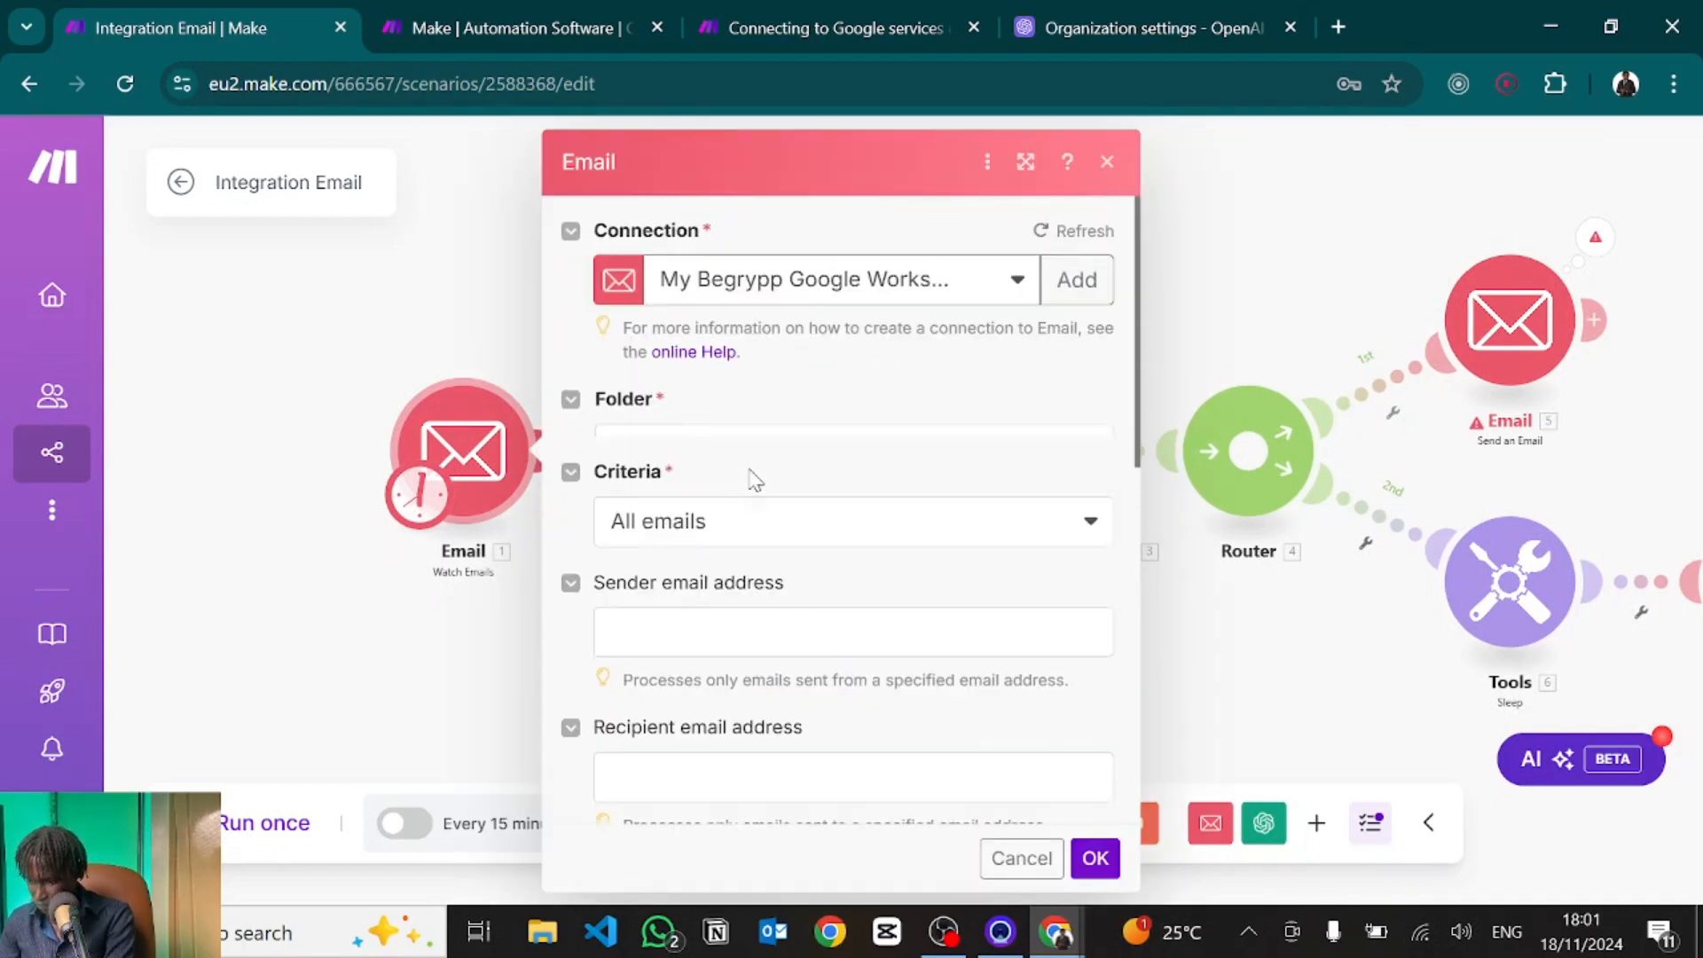
{"action": "left_click", "coordinate": [1232, 251]}
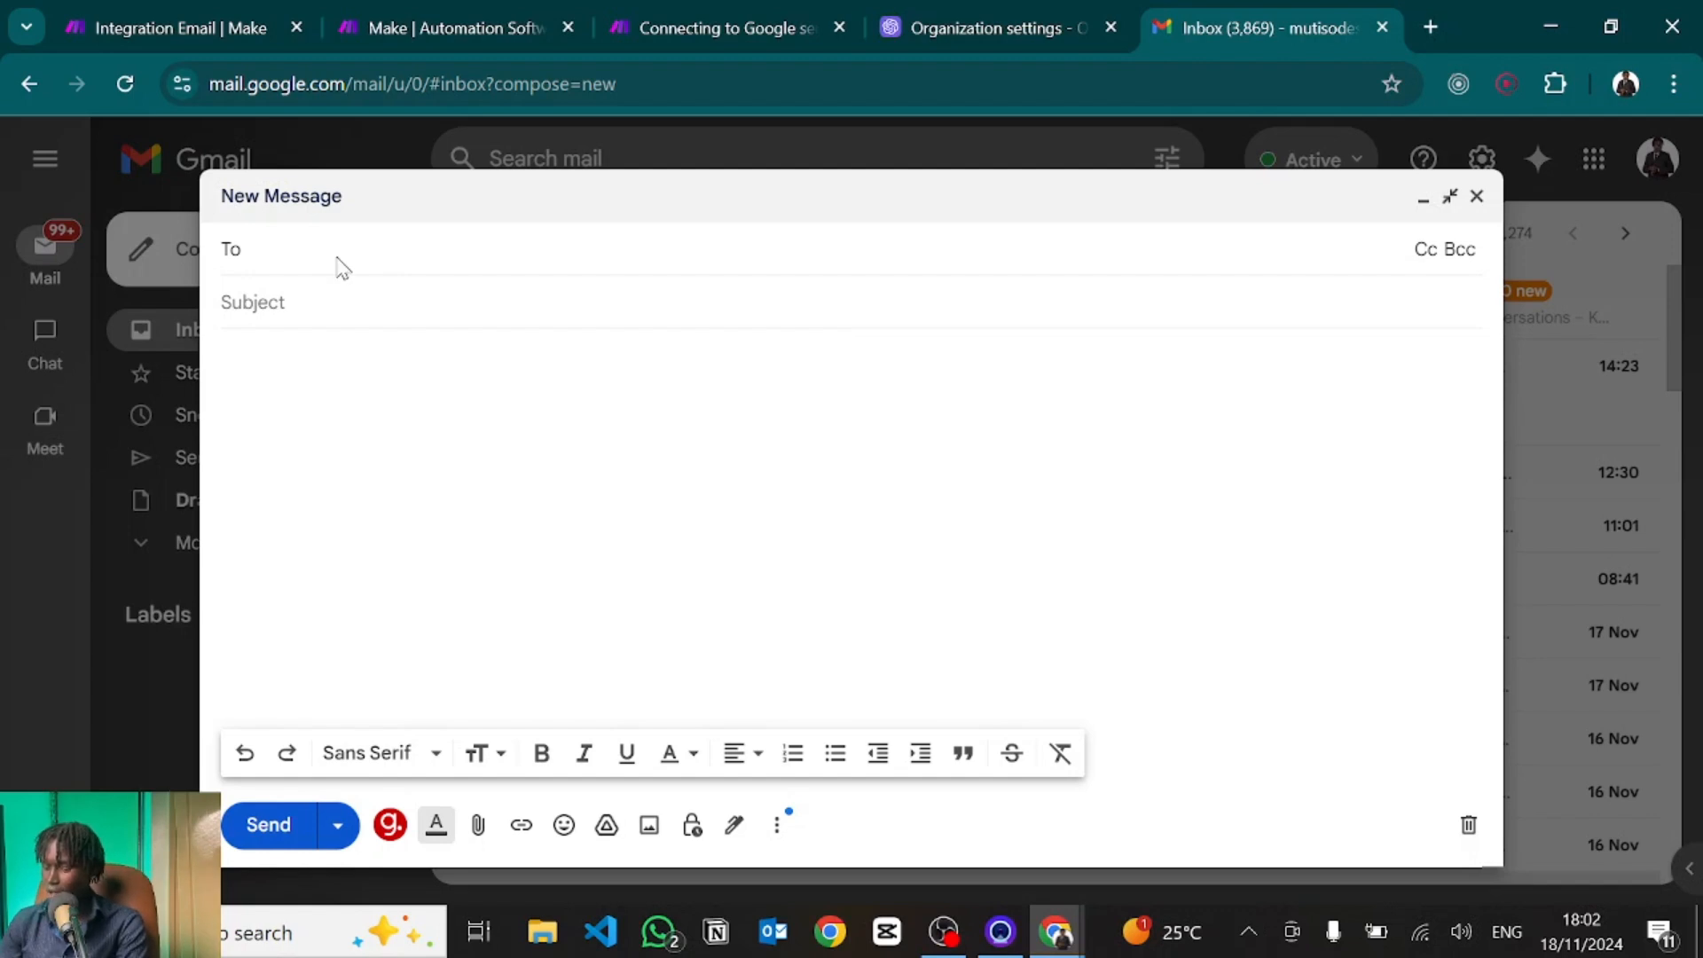
Address the draft to the test recipient, subject 'New Lead Notification', and paste the lead details.
{"action": "type", "text": "m.mu"}
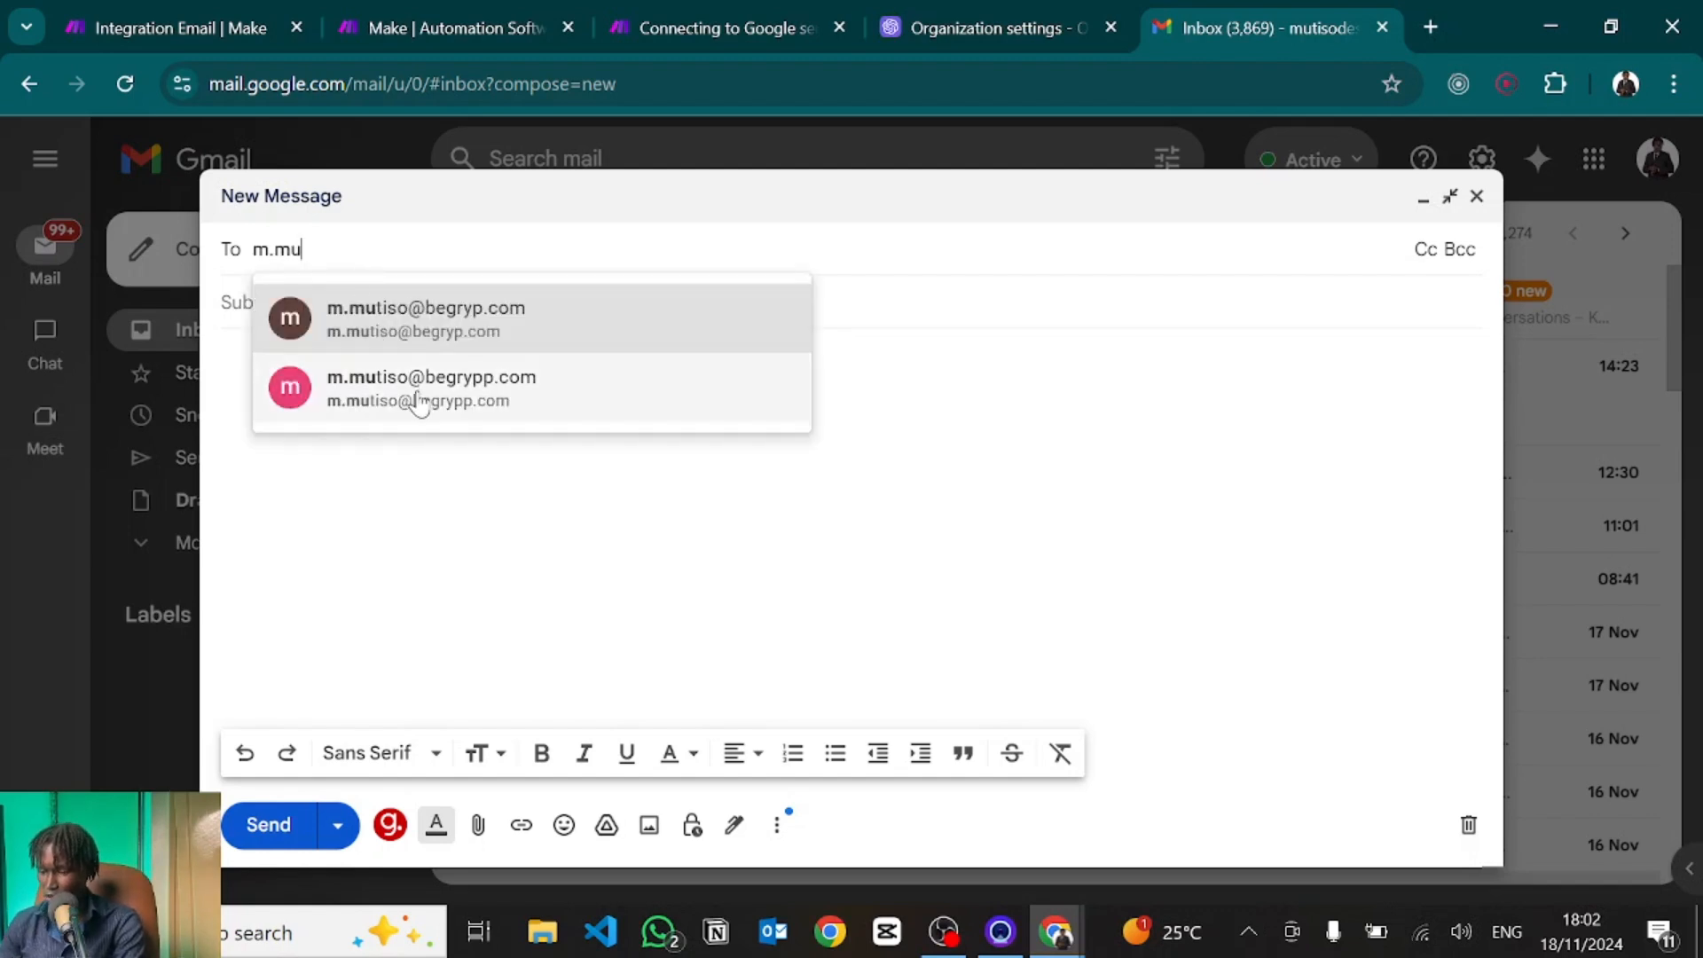
{"action": "left_click", "coordinate": [419, 391]}
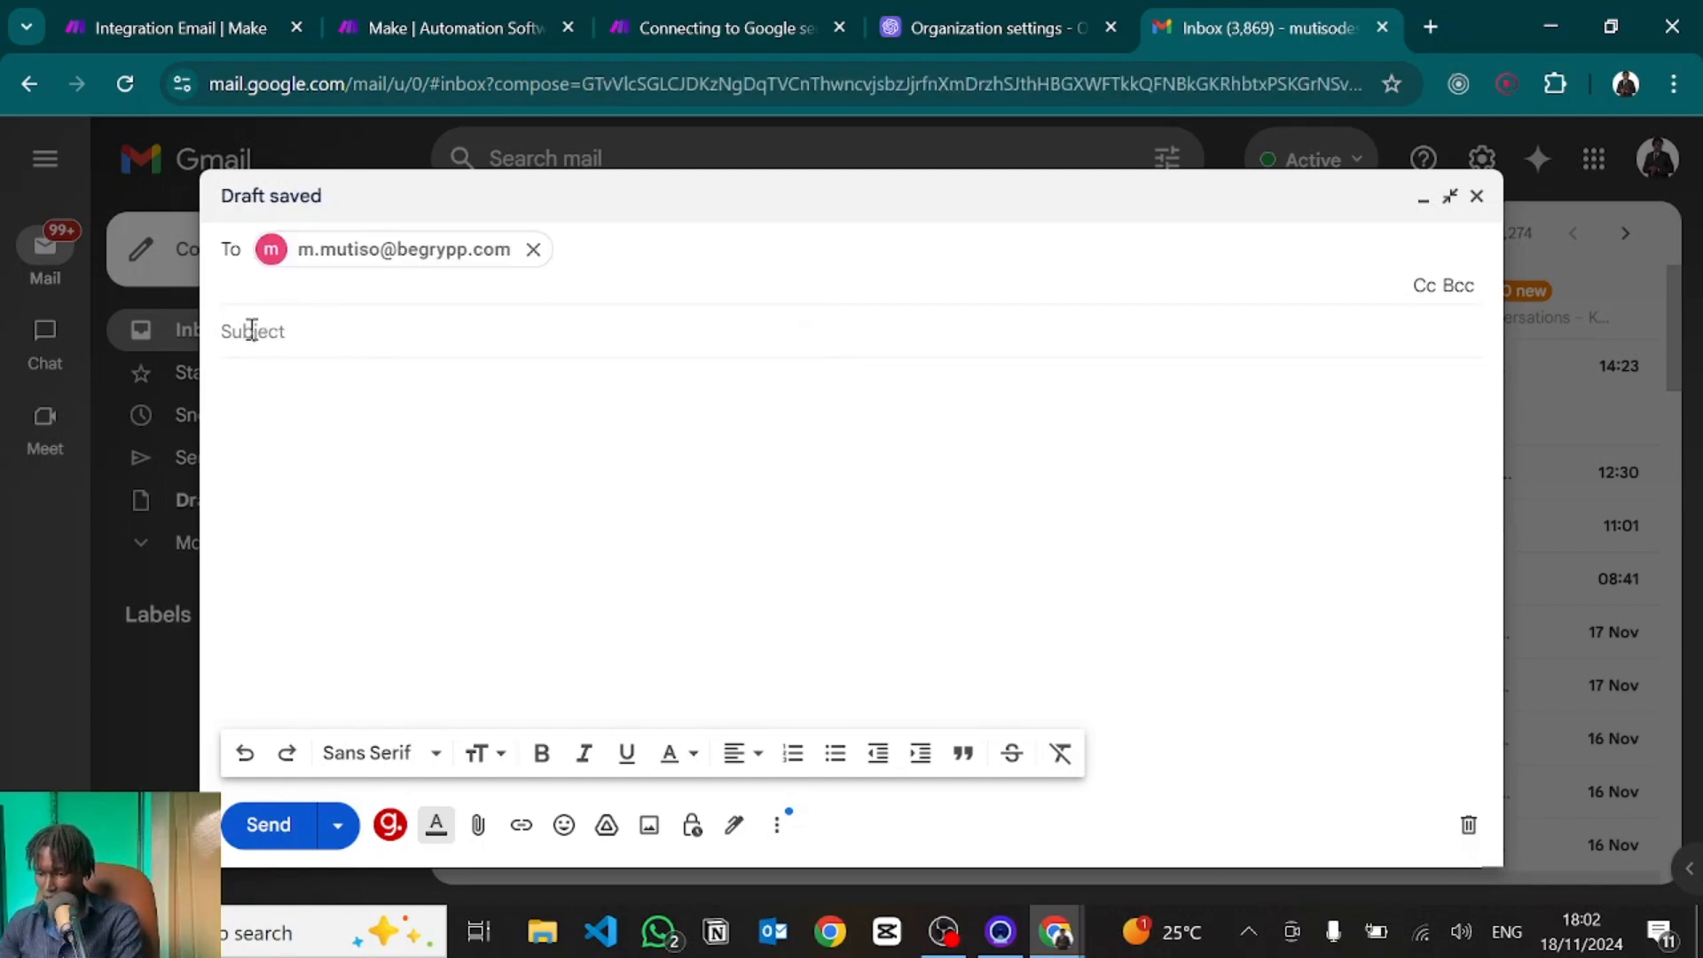
{"action": "left_click", "coordinate": [249, 330]}
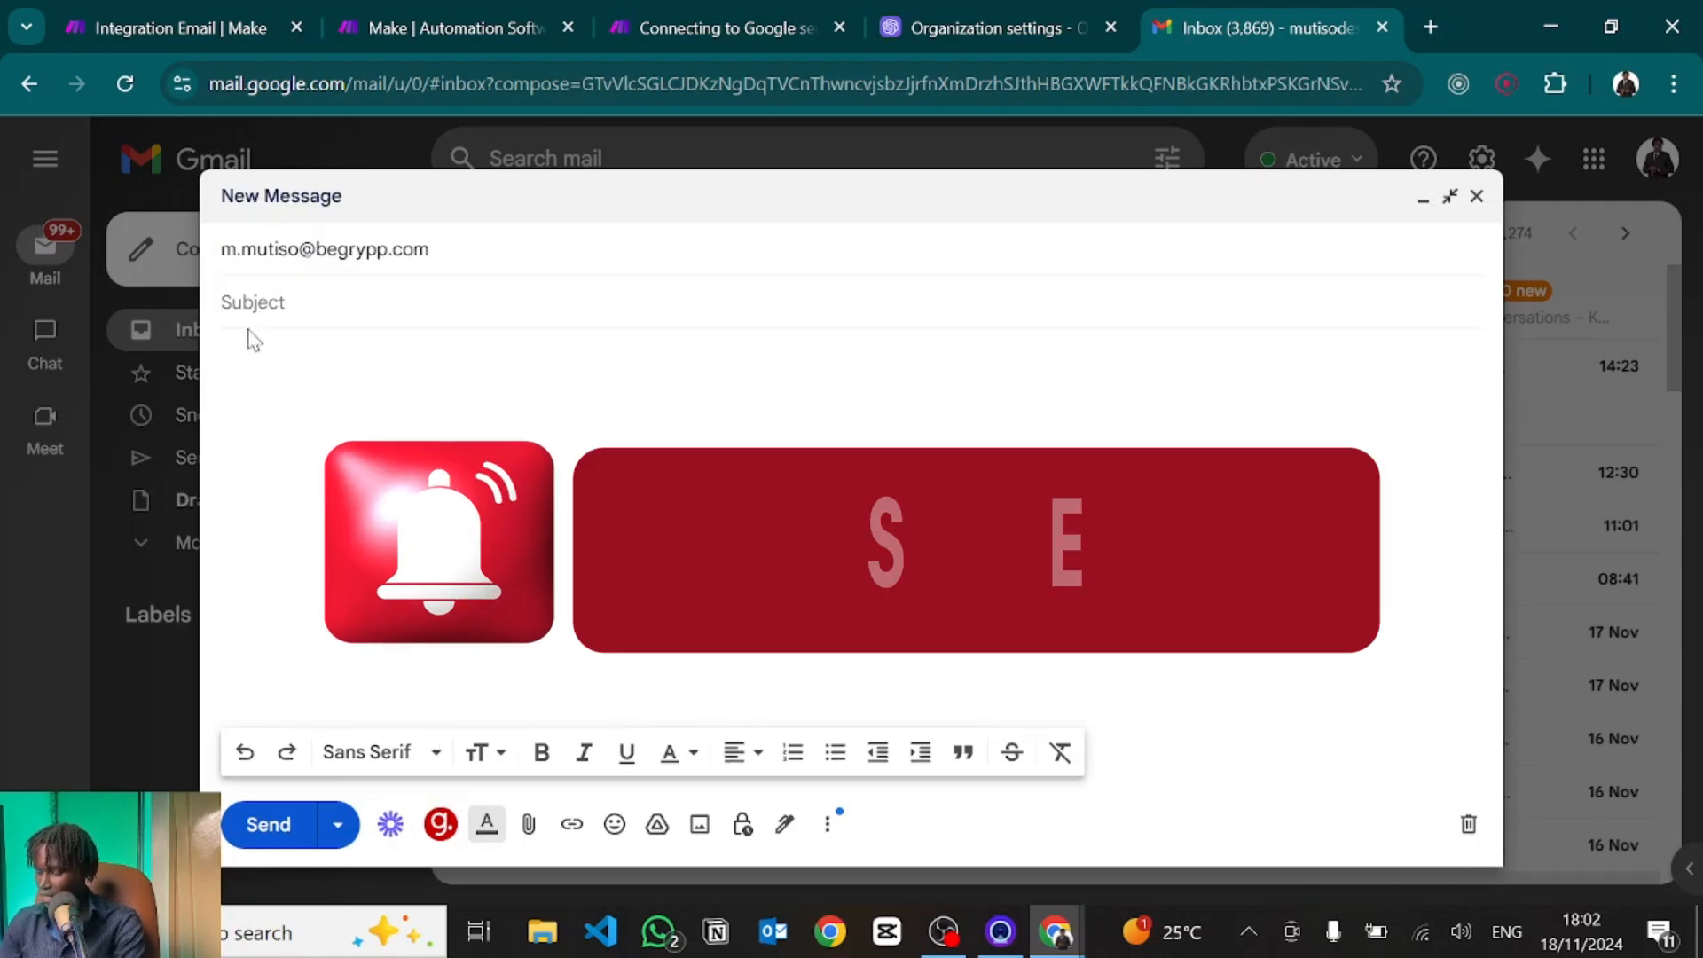
{"action": "type", "text": "New Lead Notification"}
{"action": "key", "text": "Tab"}
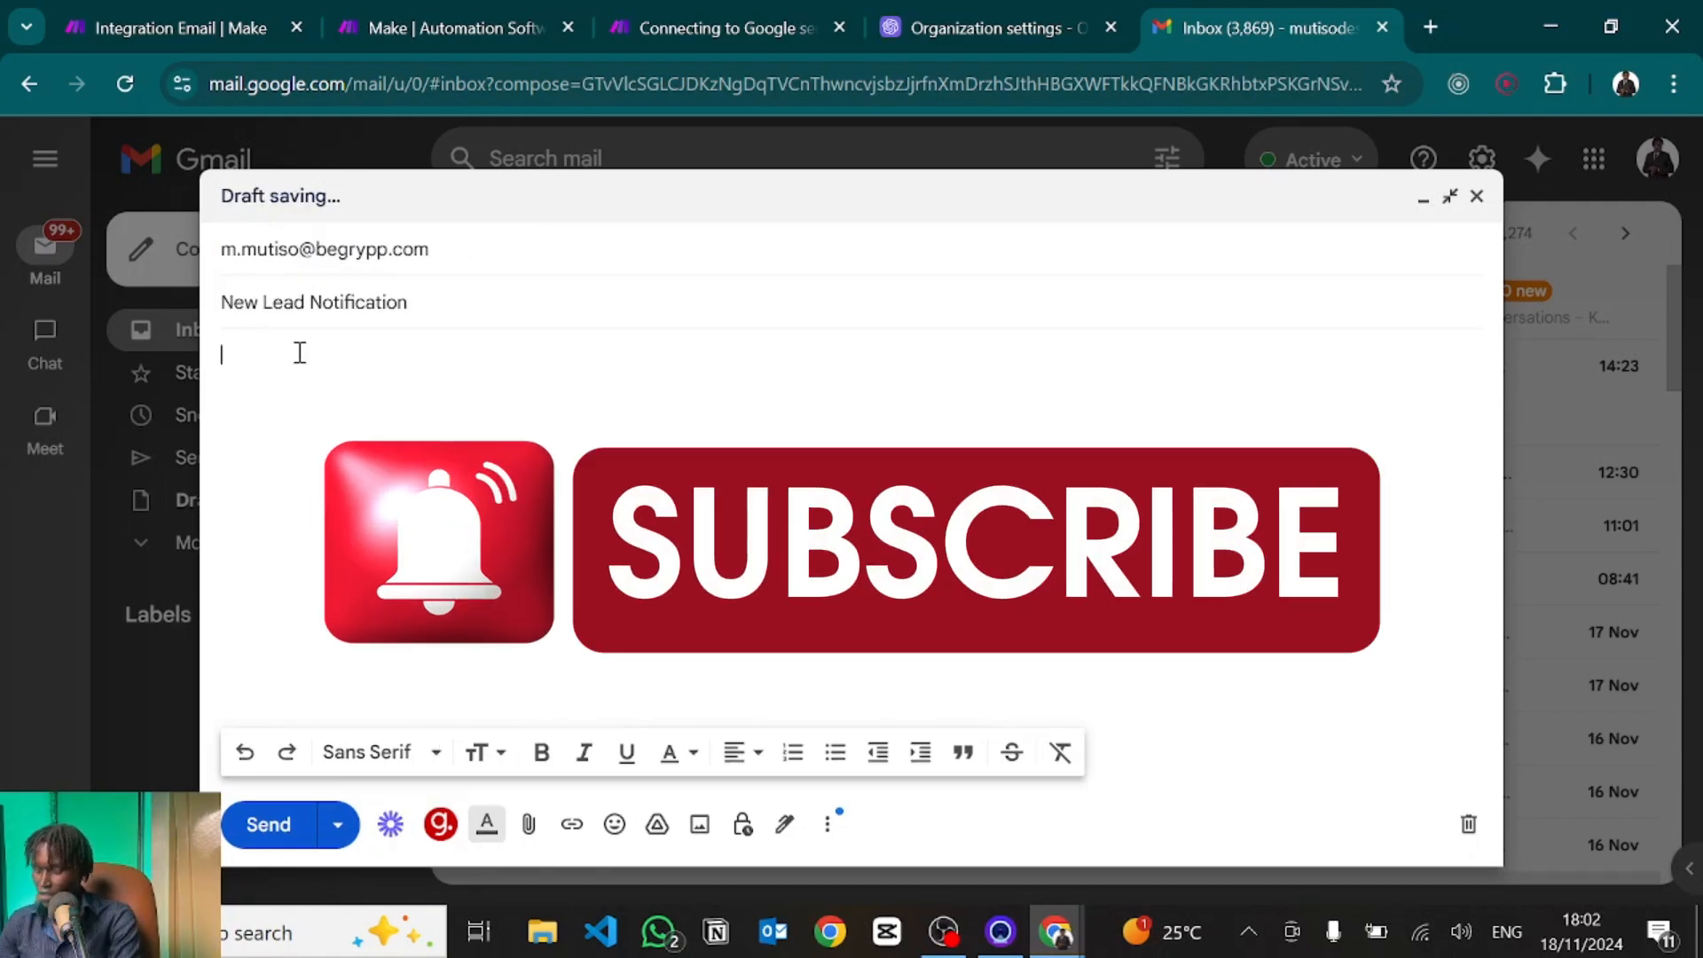
{"action": "key", "text": "ctrl+v"}
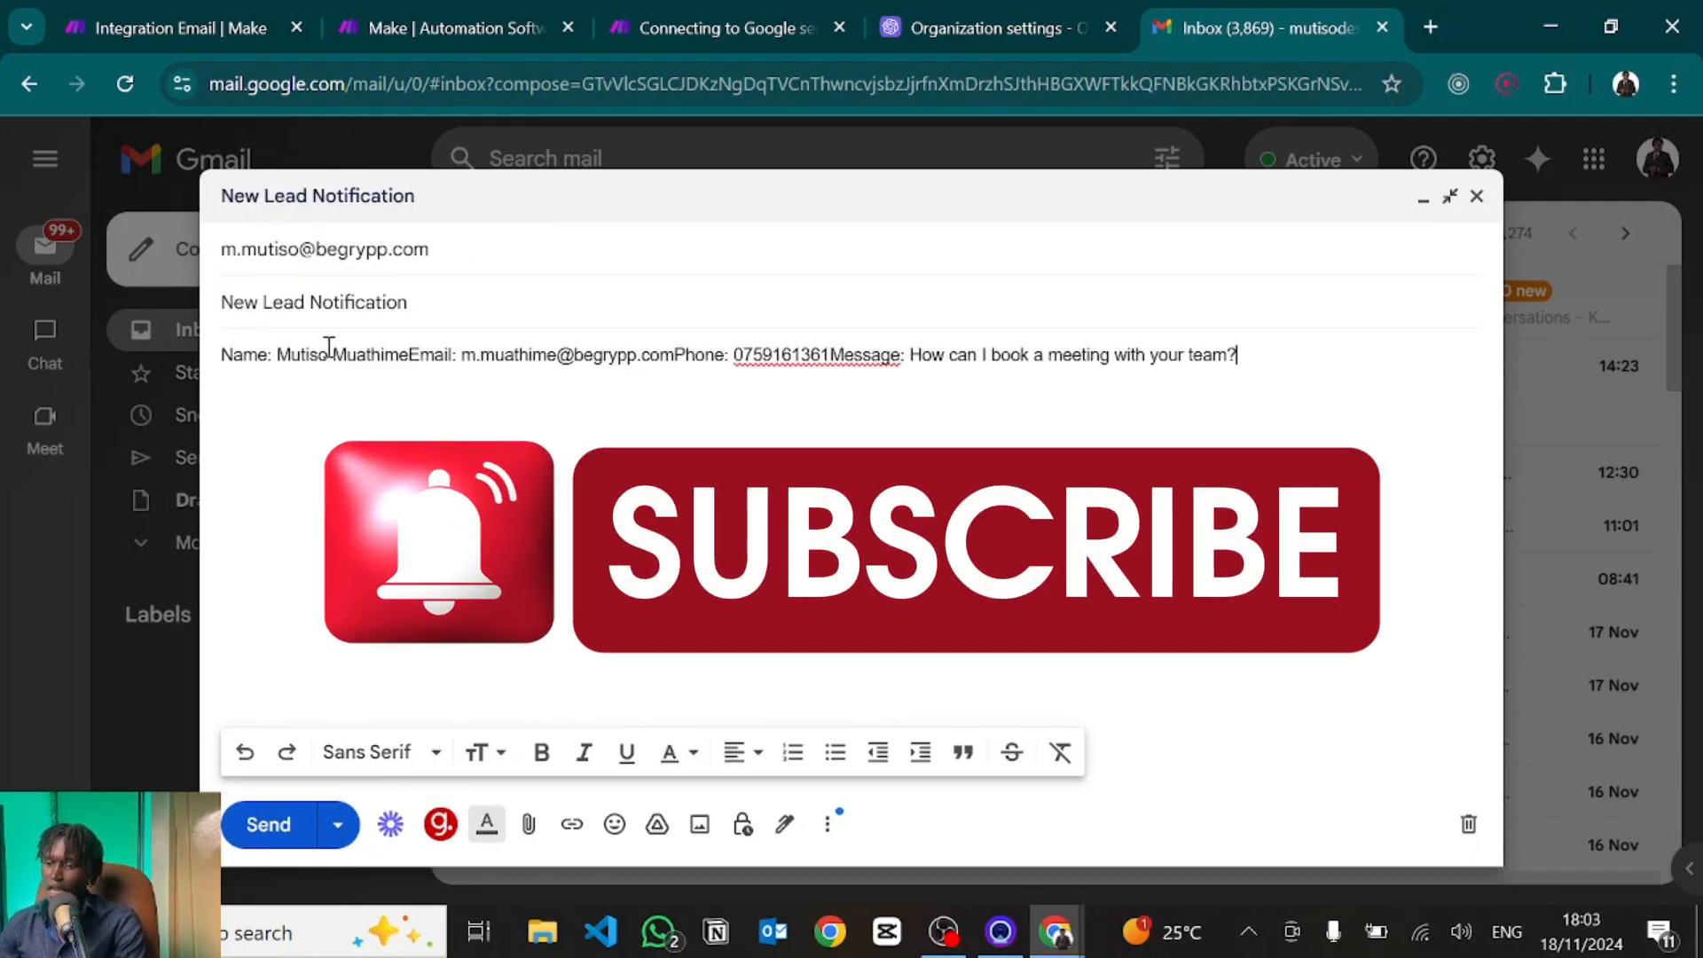
Put the Email, Phone and Message fields each on their own line.
{"action": "left_click", "coordinate": [408, 355]}
{"action": "key", "text": "Return"}
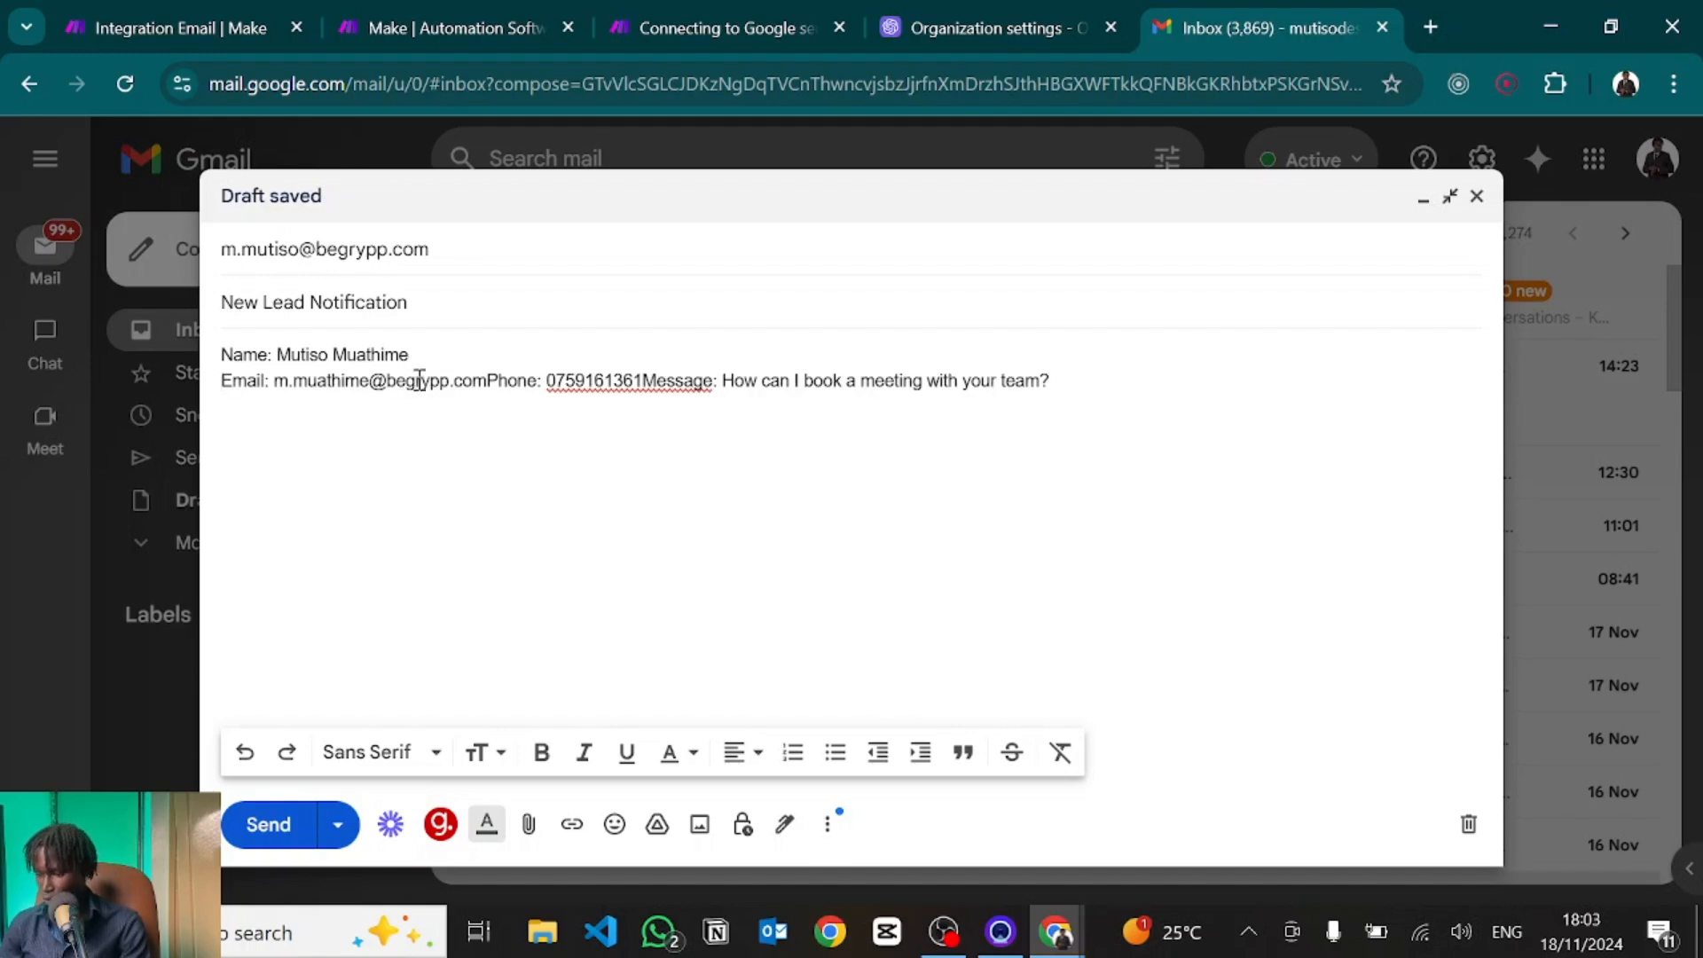
{"action": "left_click", "coordinate": [486, 380]}
{"action": "key", "text": "Return"}
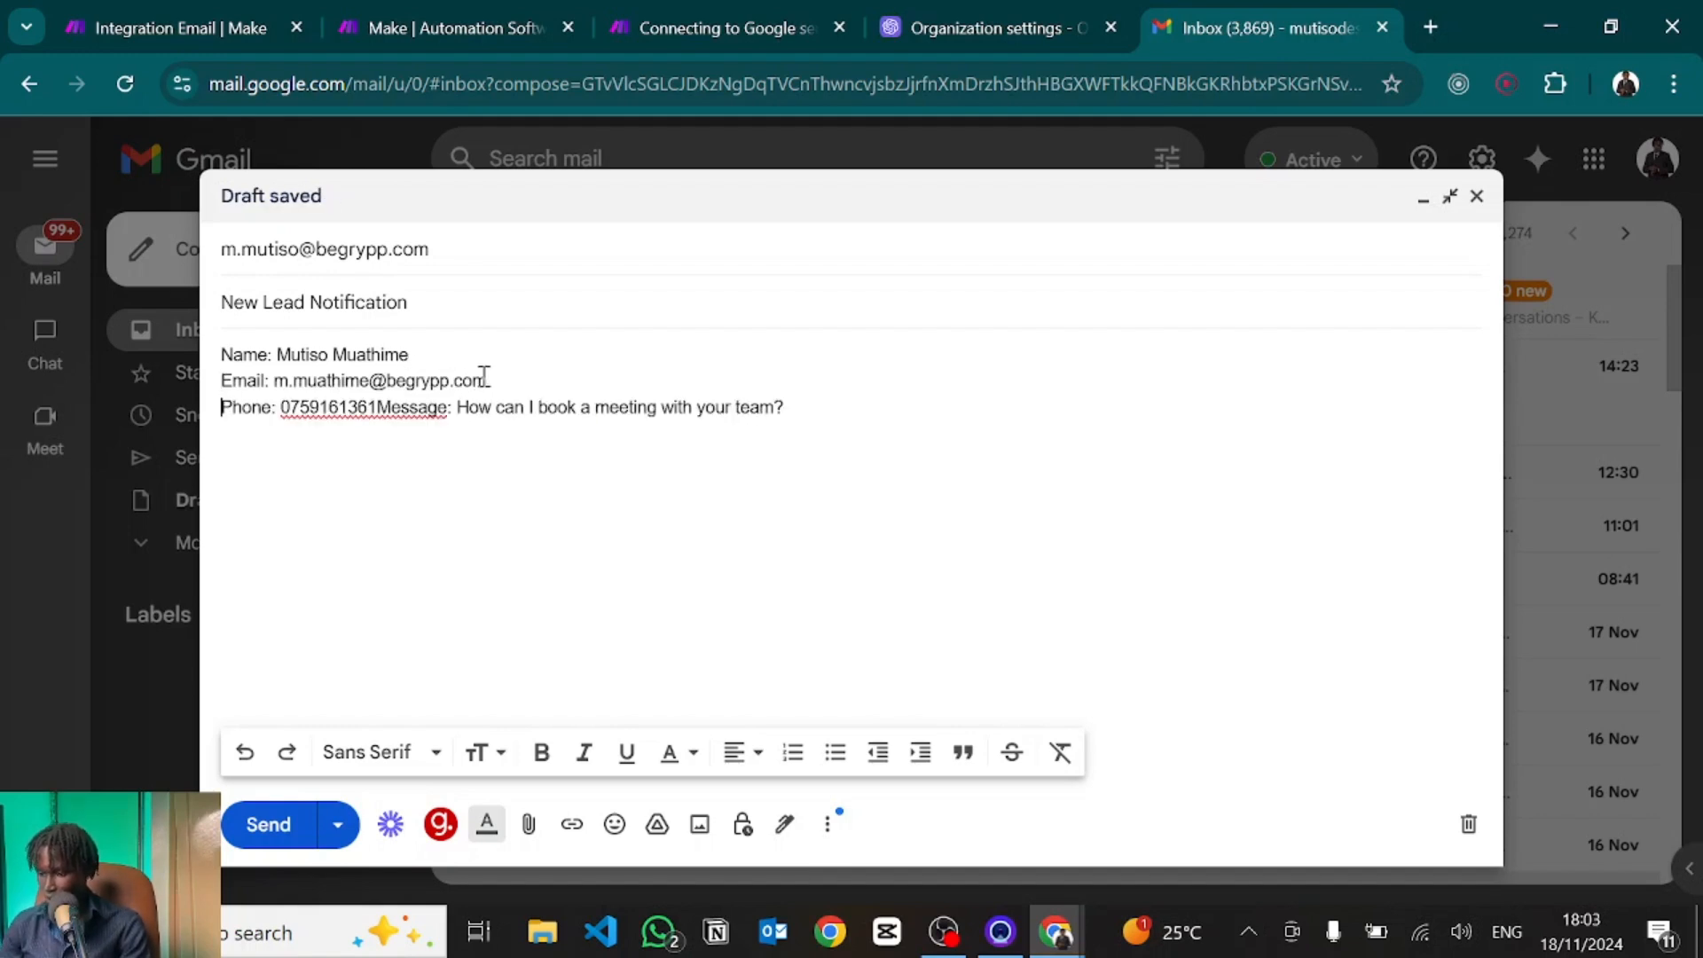
{"action": "left_click", "coordinate": [380, 408]}
{"action": "key", "text": "Return"}
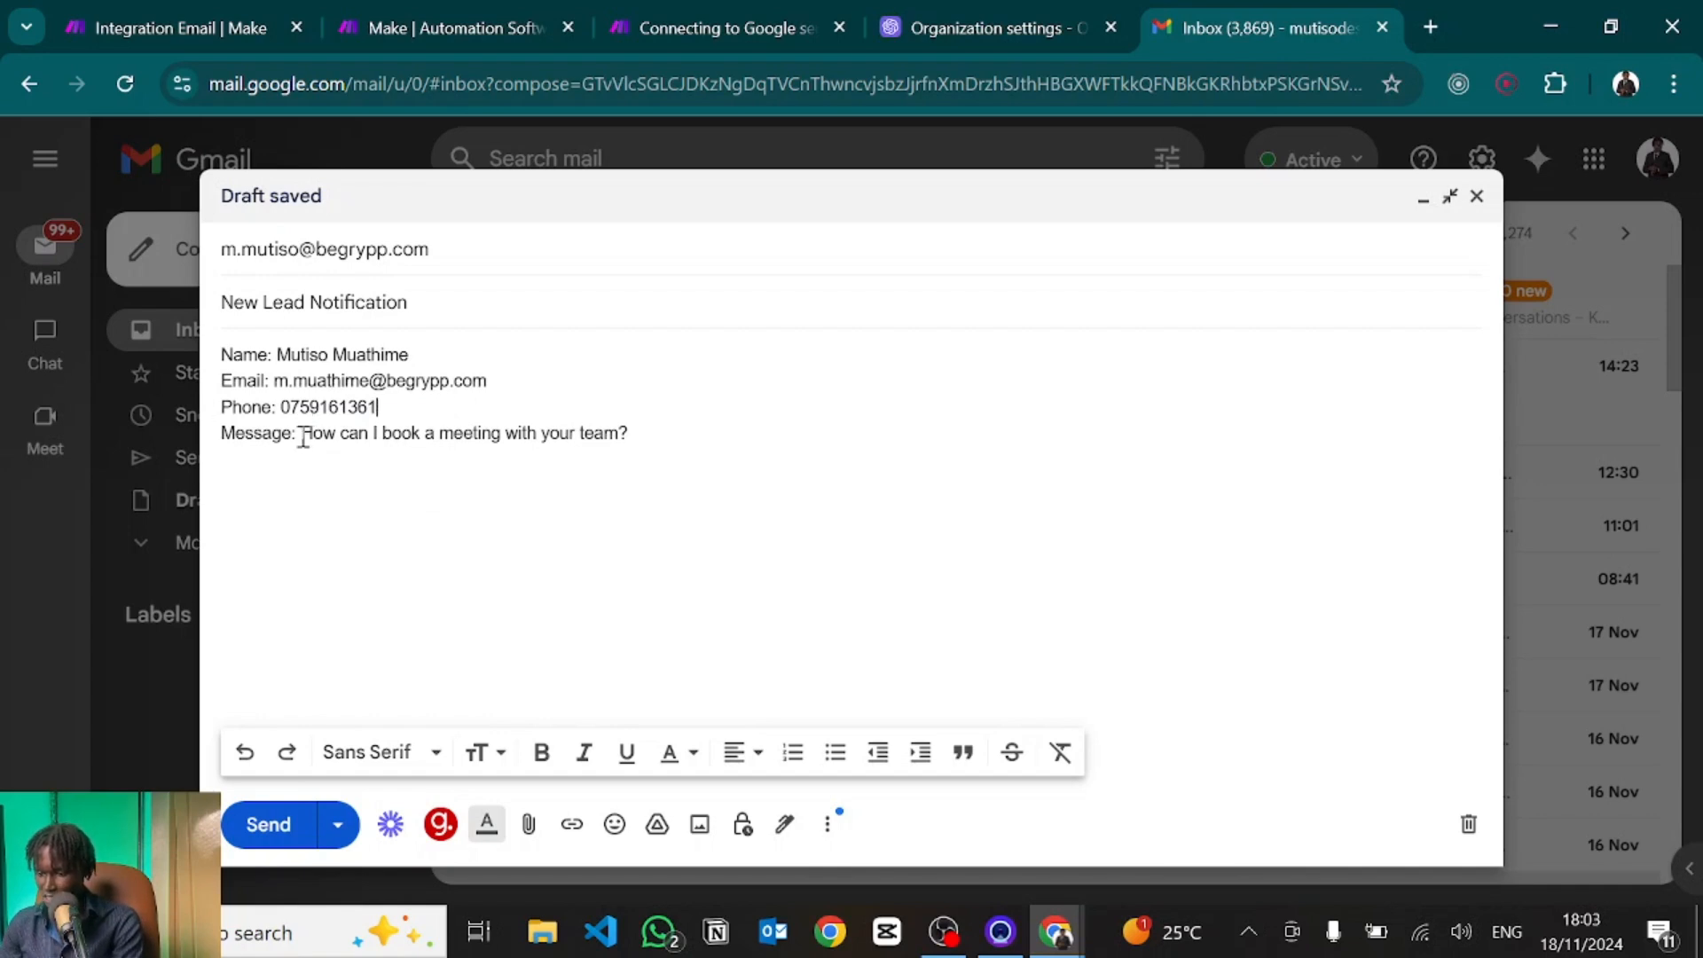
Change the message to 'You guys are awesome, how do I get started working with your team' and replace the phone number.
{"action": "left_click_drag", "start_coordinate": [302, 437], "coordinate": [624, 435]}
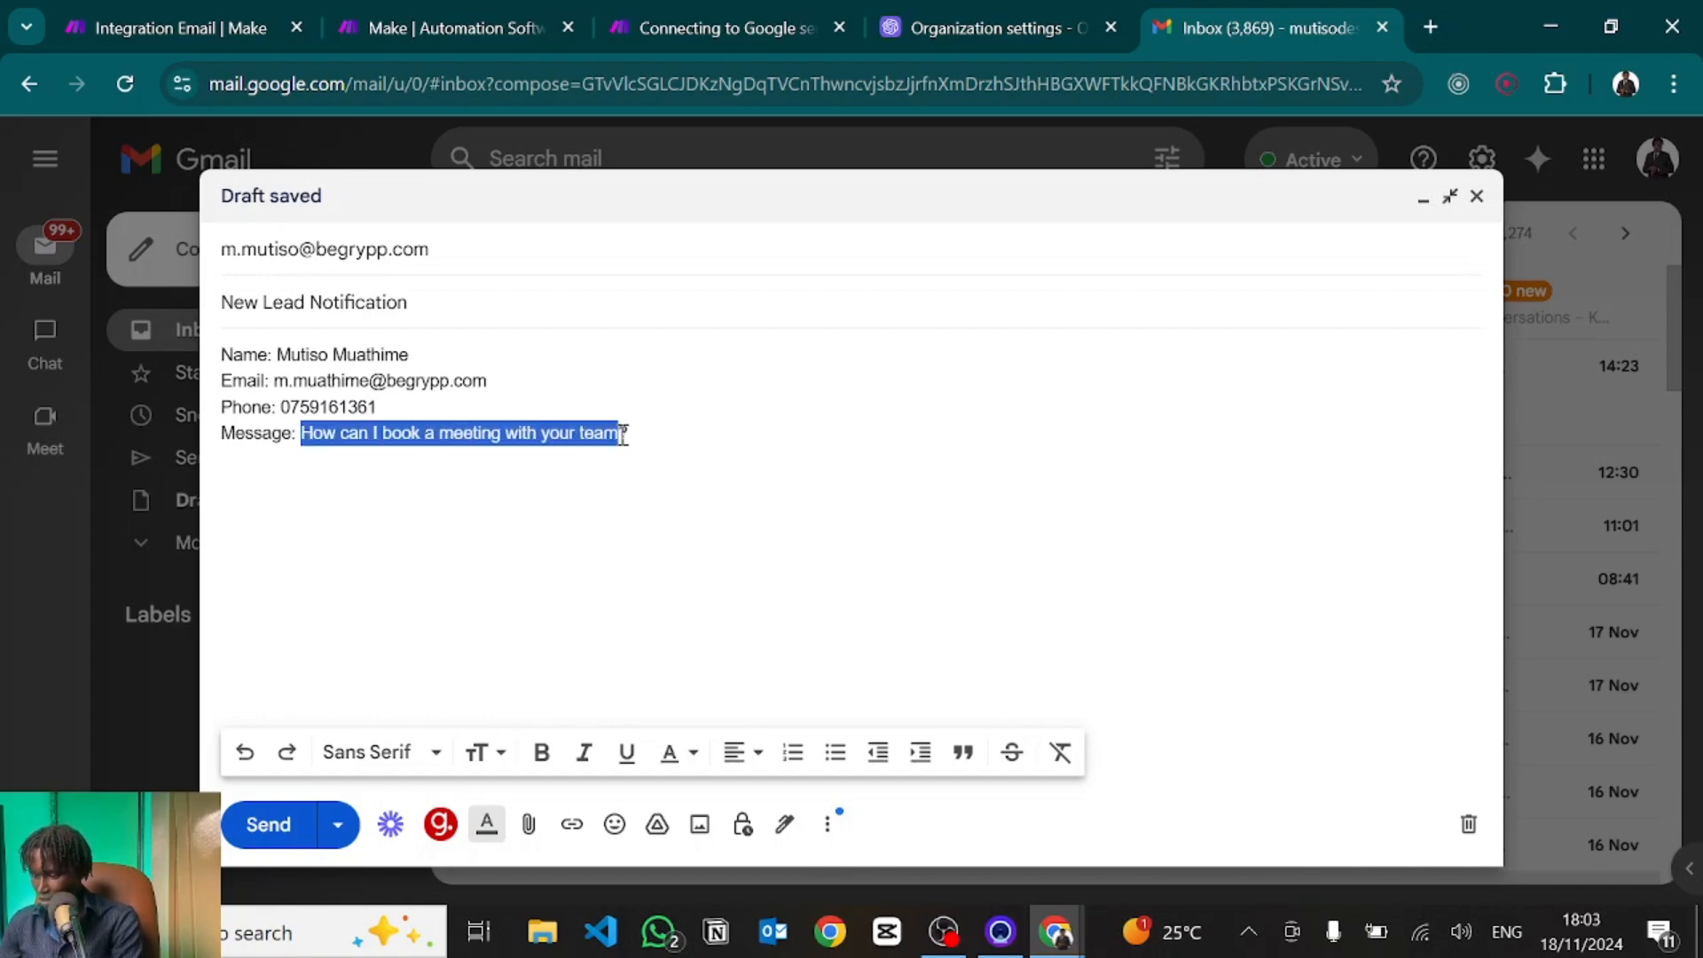
{"action": "type", "text": "Y"}
{"action": "type", "text": "guys are awesome, how do I get started working with your team"}
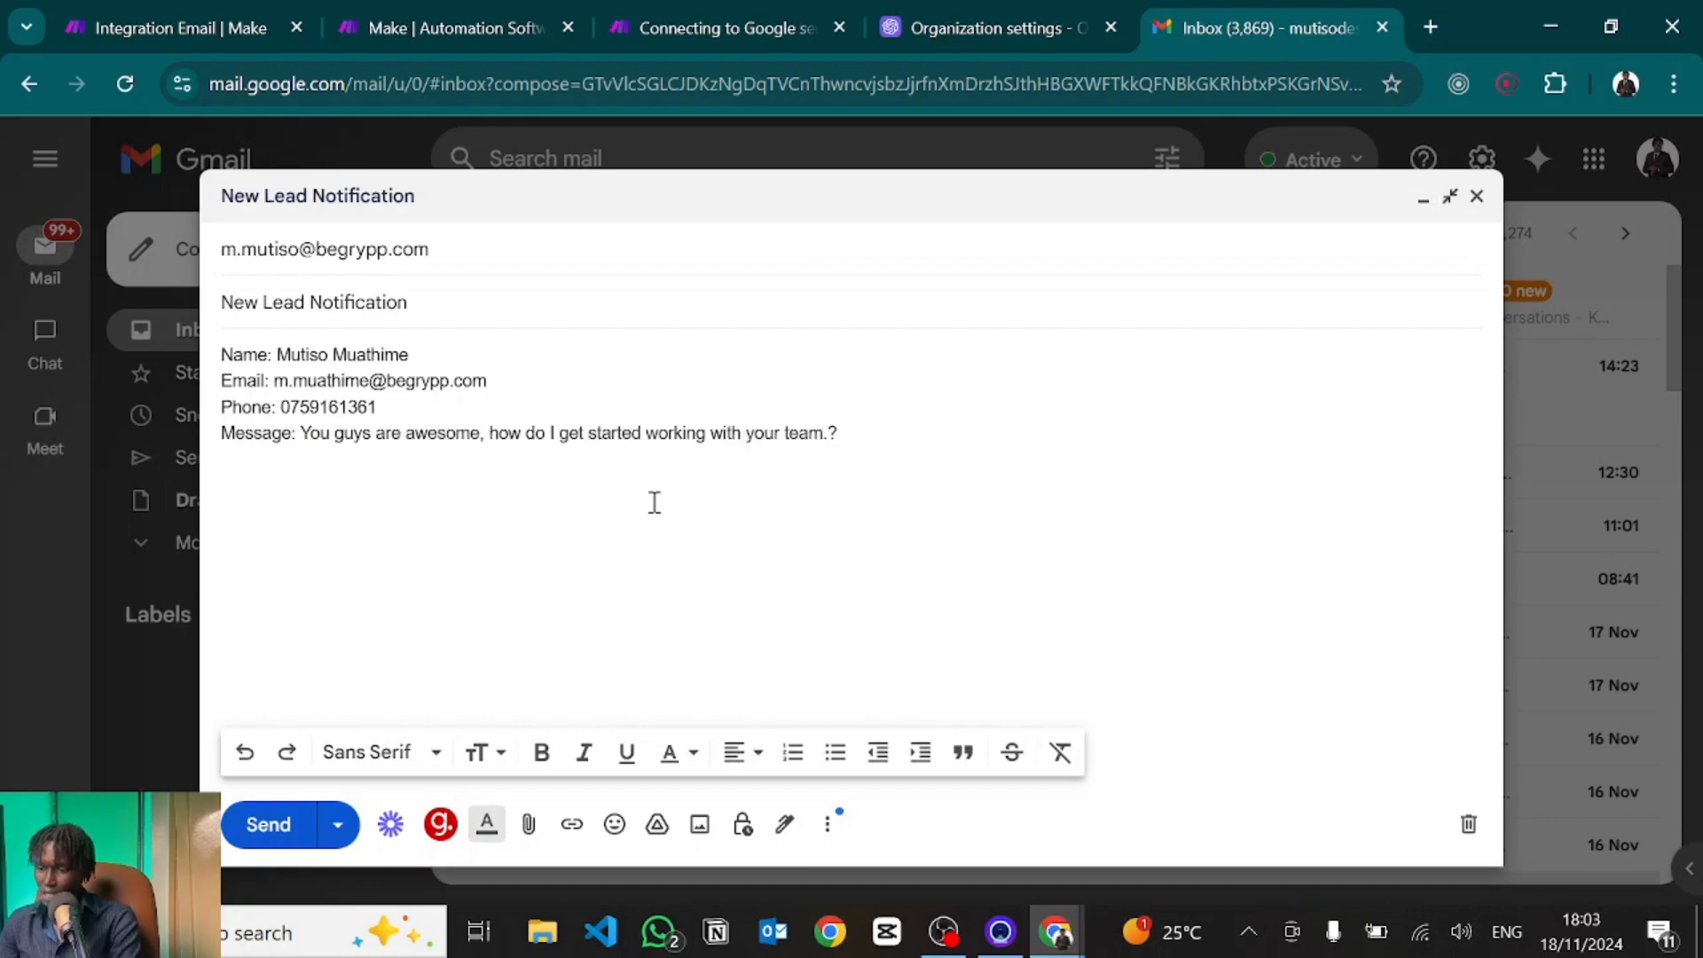
{"action": "double_click", "coordinate": [347, 406]}
{"action": "key", "text": "Right"}
{"action": "key", "text": "BackSpace"}
{"action": "key", "text": "BackSpace"}
{"action": "key", "text": "BackSpace"}
{"action": "key", "text": "BackSpace"}
{"action": "key", "text": "BackSpace"}
{"action": "key", "text": "BackSpace"}
{"action": "key", "text": "BackSpace"}
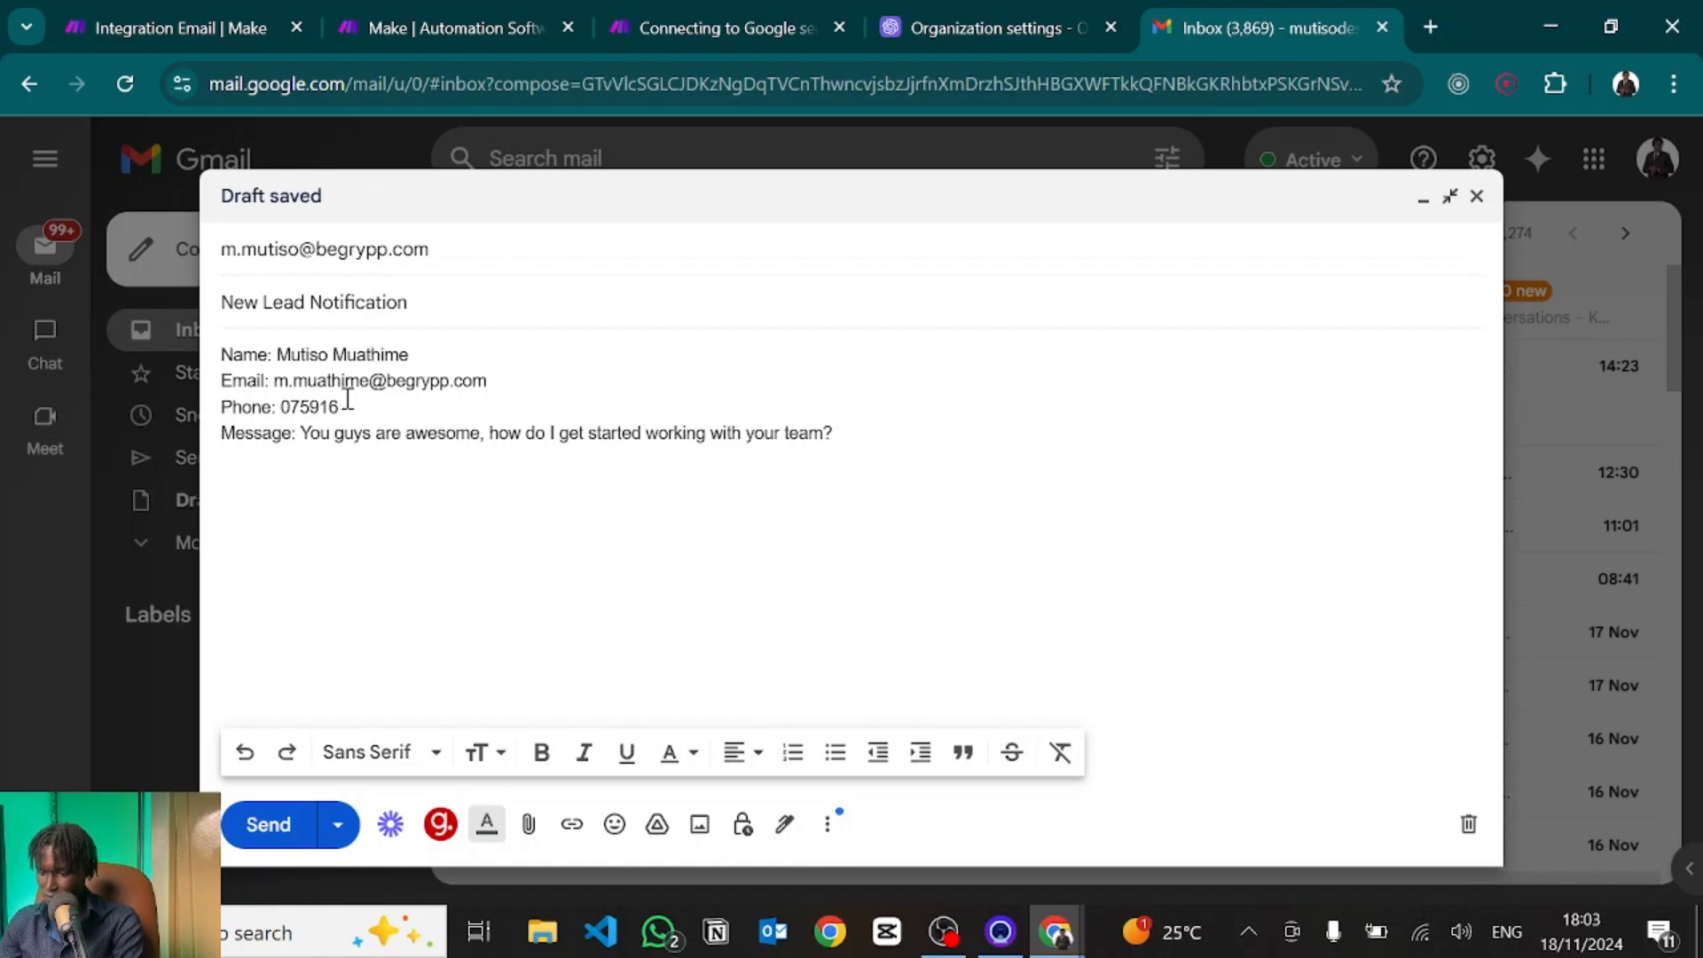
{"action": "key", "text": "BackSpace"}
{"action": "type", "text": "123"}
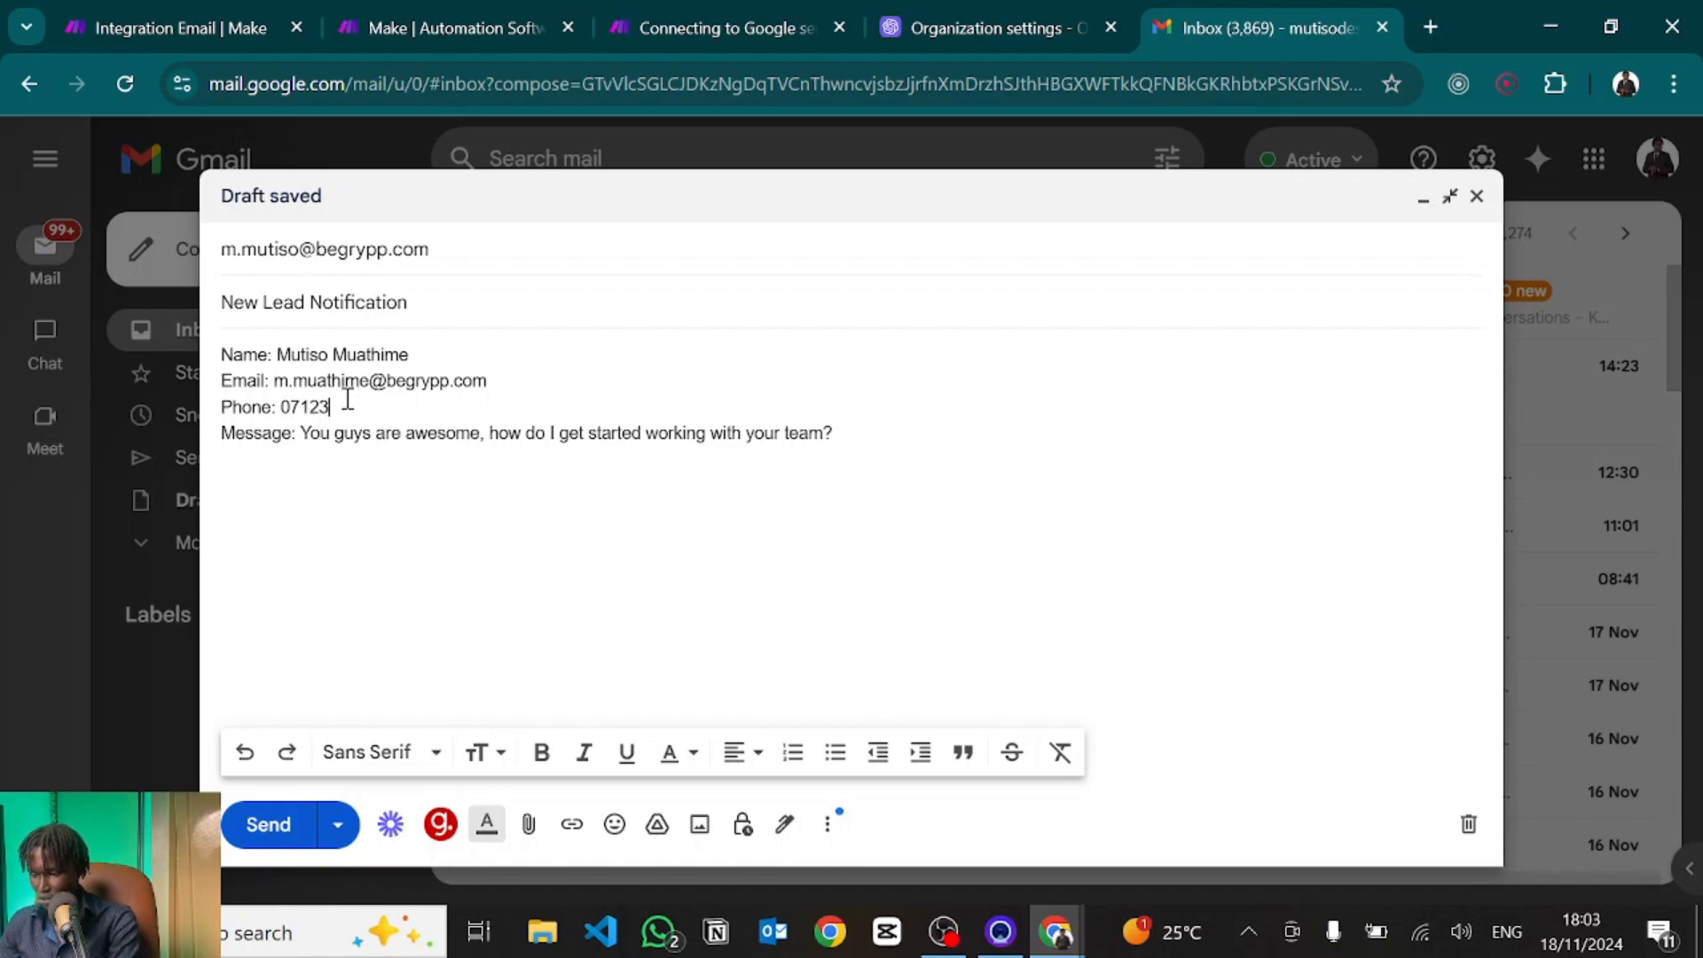
{"action": "type", "text": "45678"}
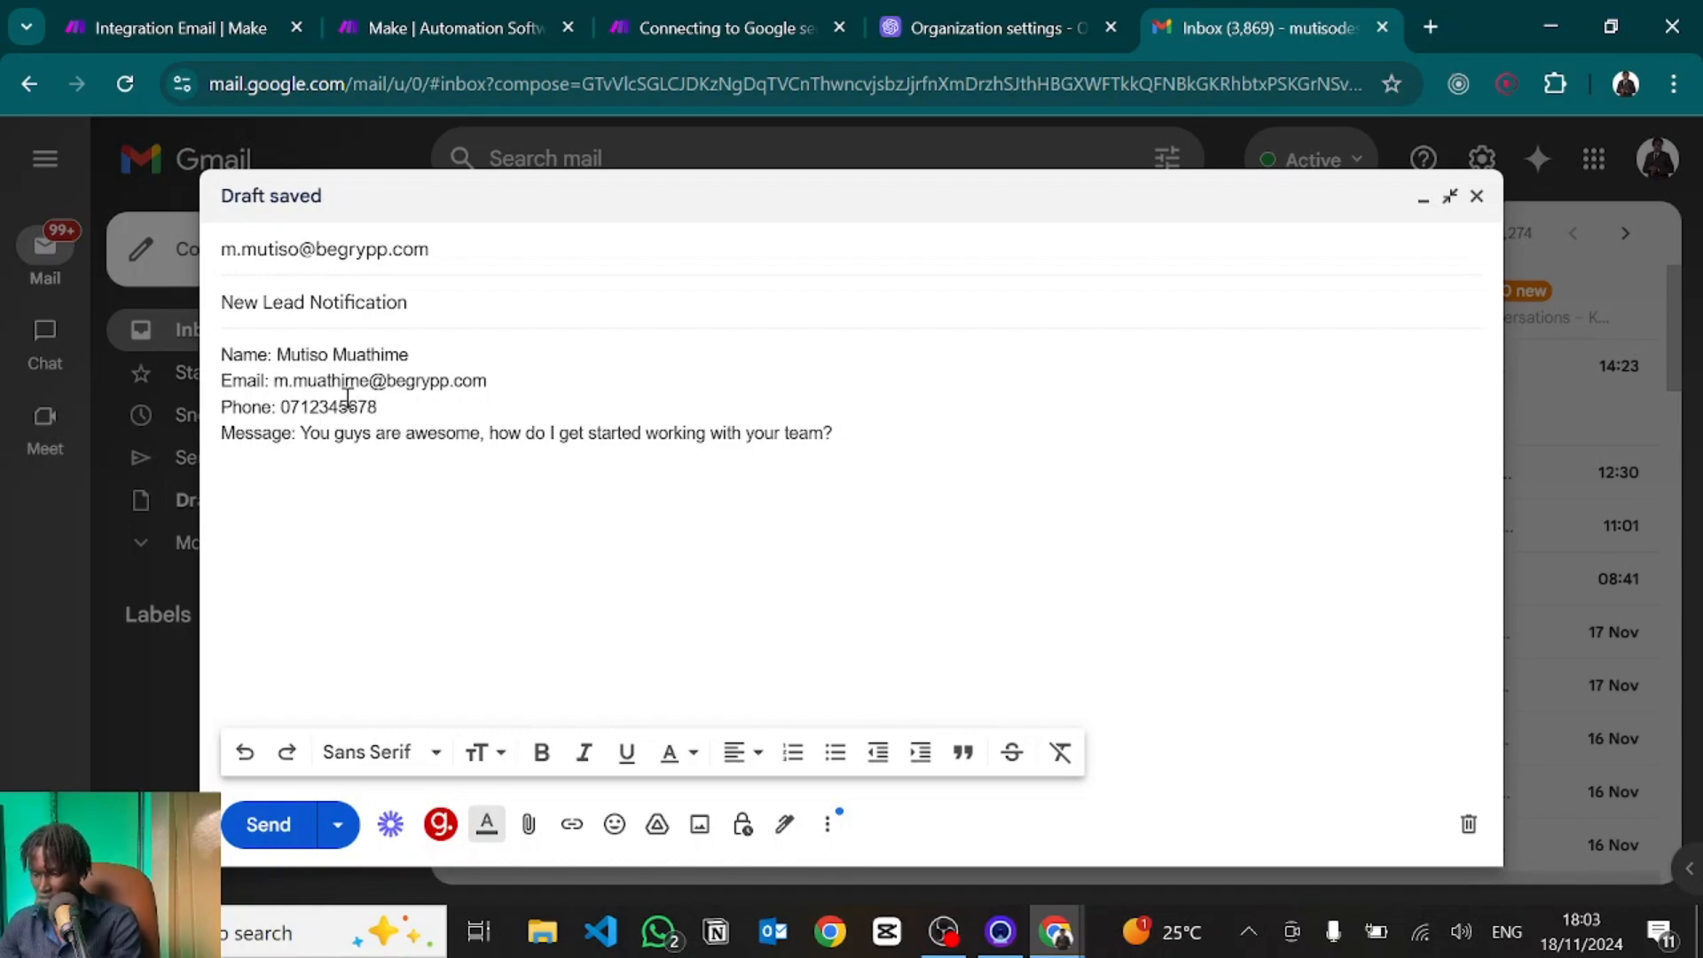
{"action": "left_click_drag", "start_coordinate": [373, 417], "coordinate": [213, 423]}
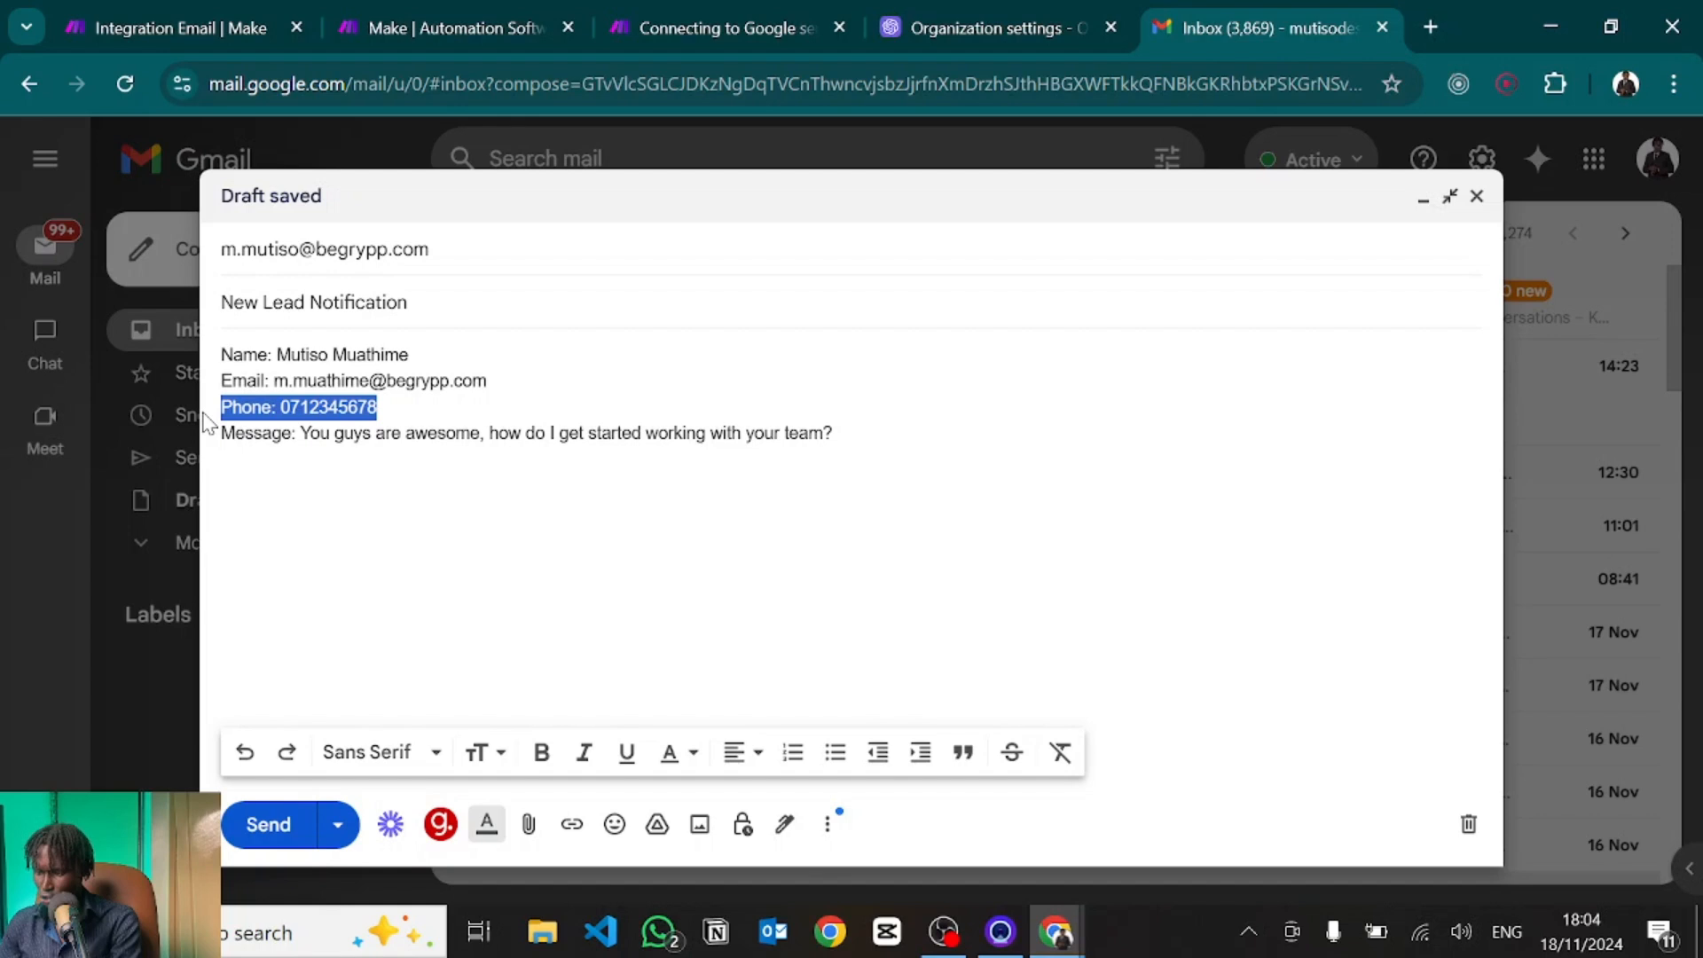
{"action": "left_click", "coordinate": [442, 409]}
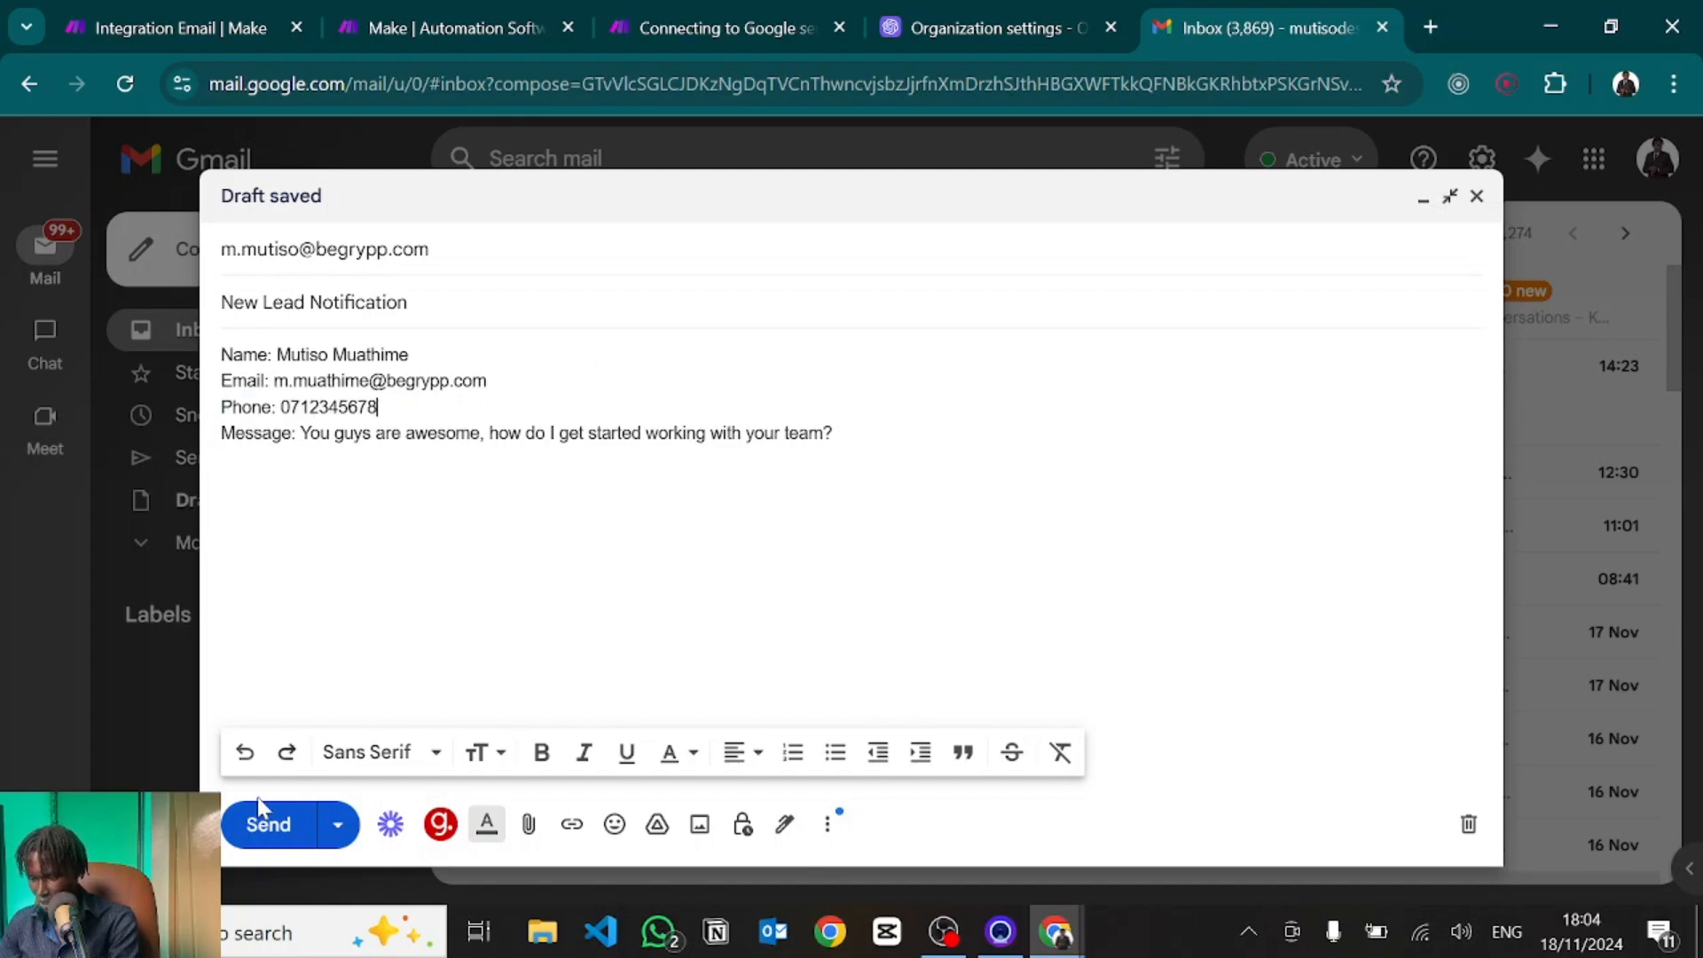
Send the New Lead Notification email, open it in the receiving inbox, and return to Make.
{"action": "left_click", "coordinate": [286, 824]}
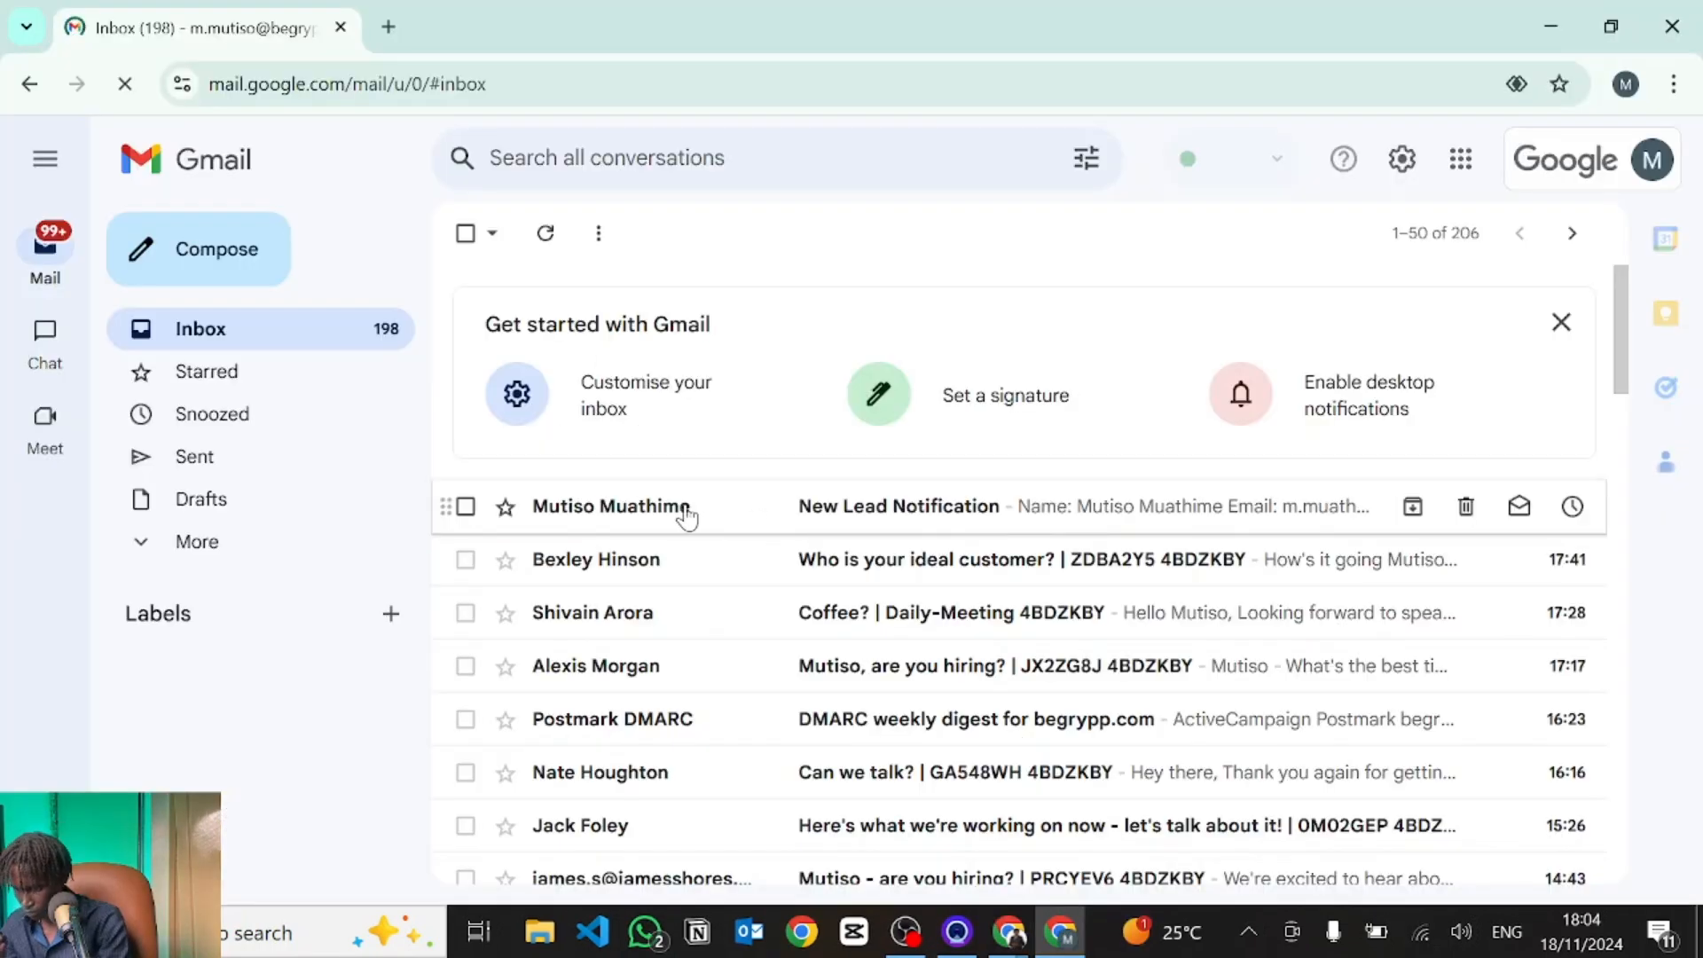
{"action": "left_click", "coordinate": [938, 526]}
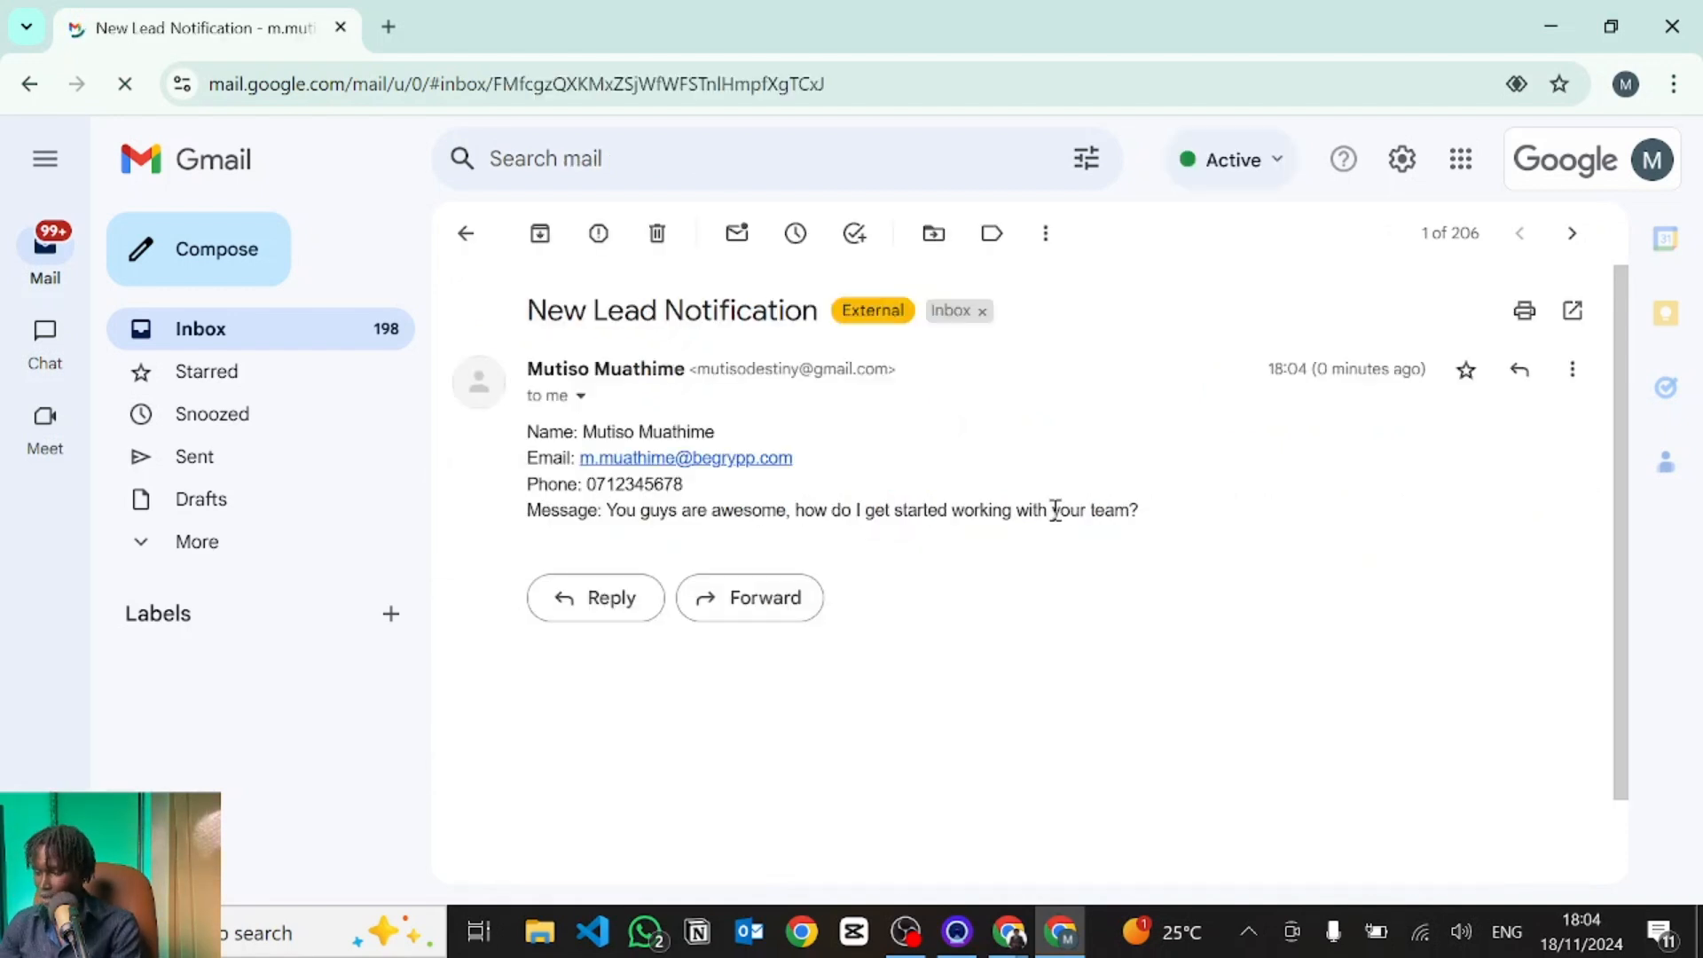
{"action": "key", "text": "alt+Tab"}
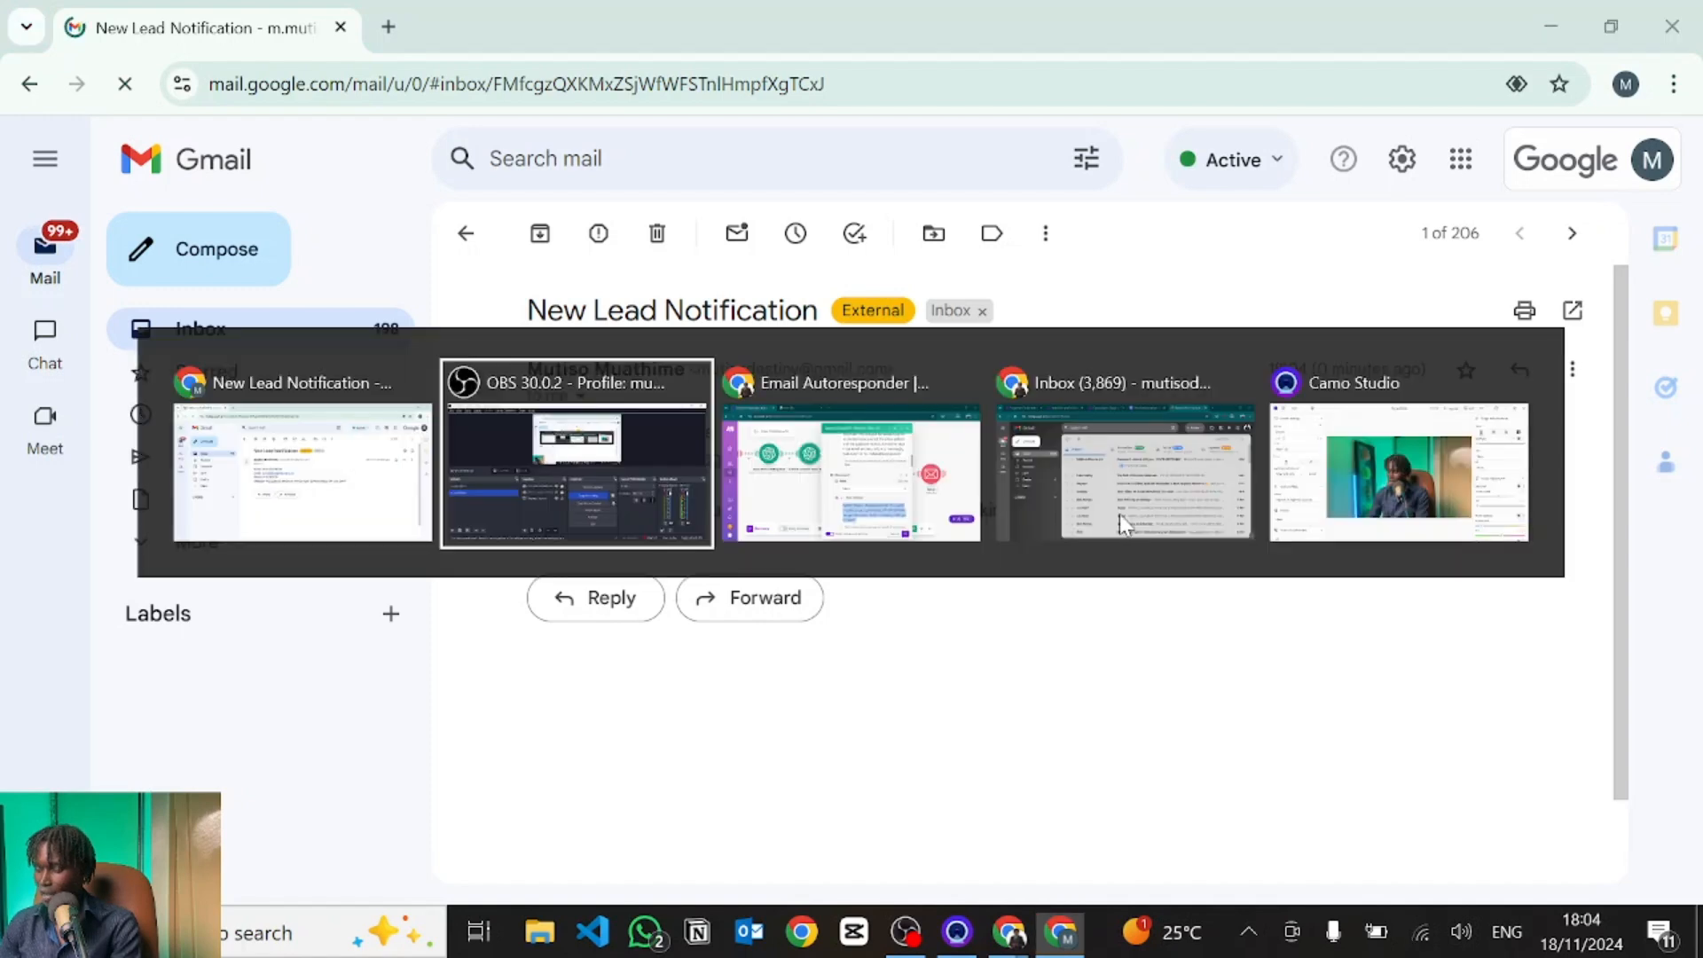
{"action": "key", "text": "alt+Tab"}
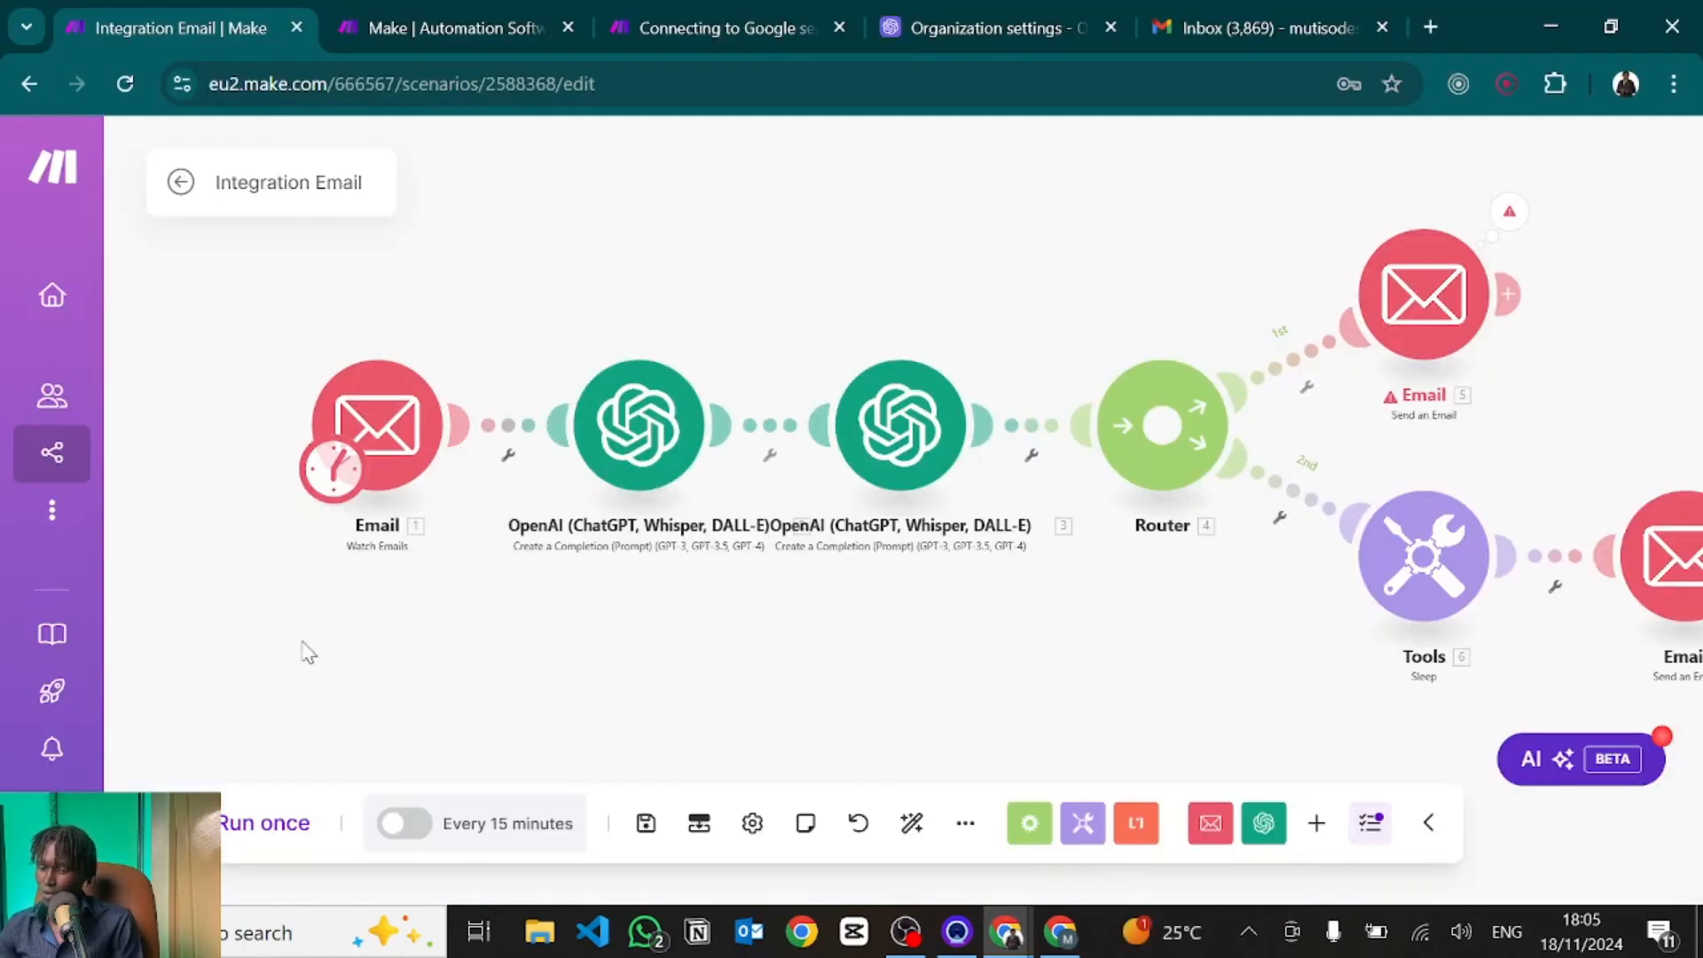
Run the scenario once and inspect the Email trigger's New Lead Notification bundle.
{"action": "right_click", "coordinate": [381, 399]}
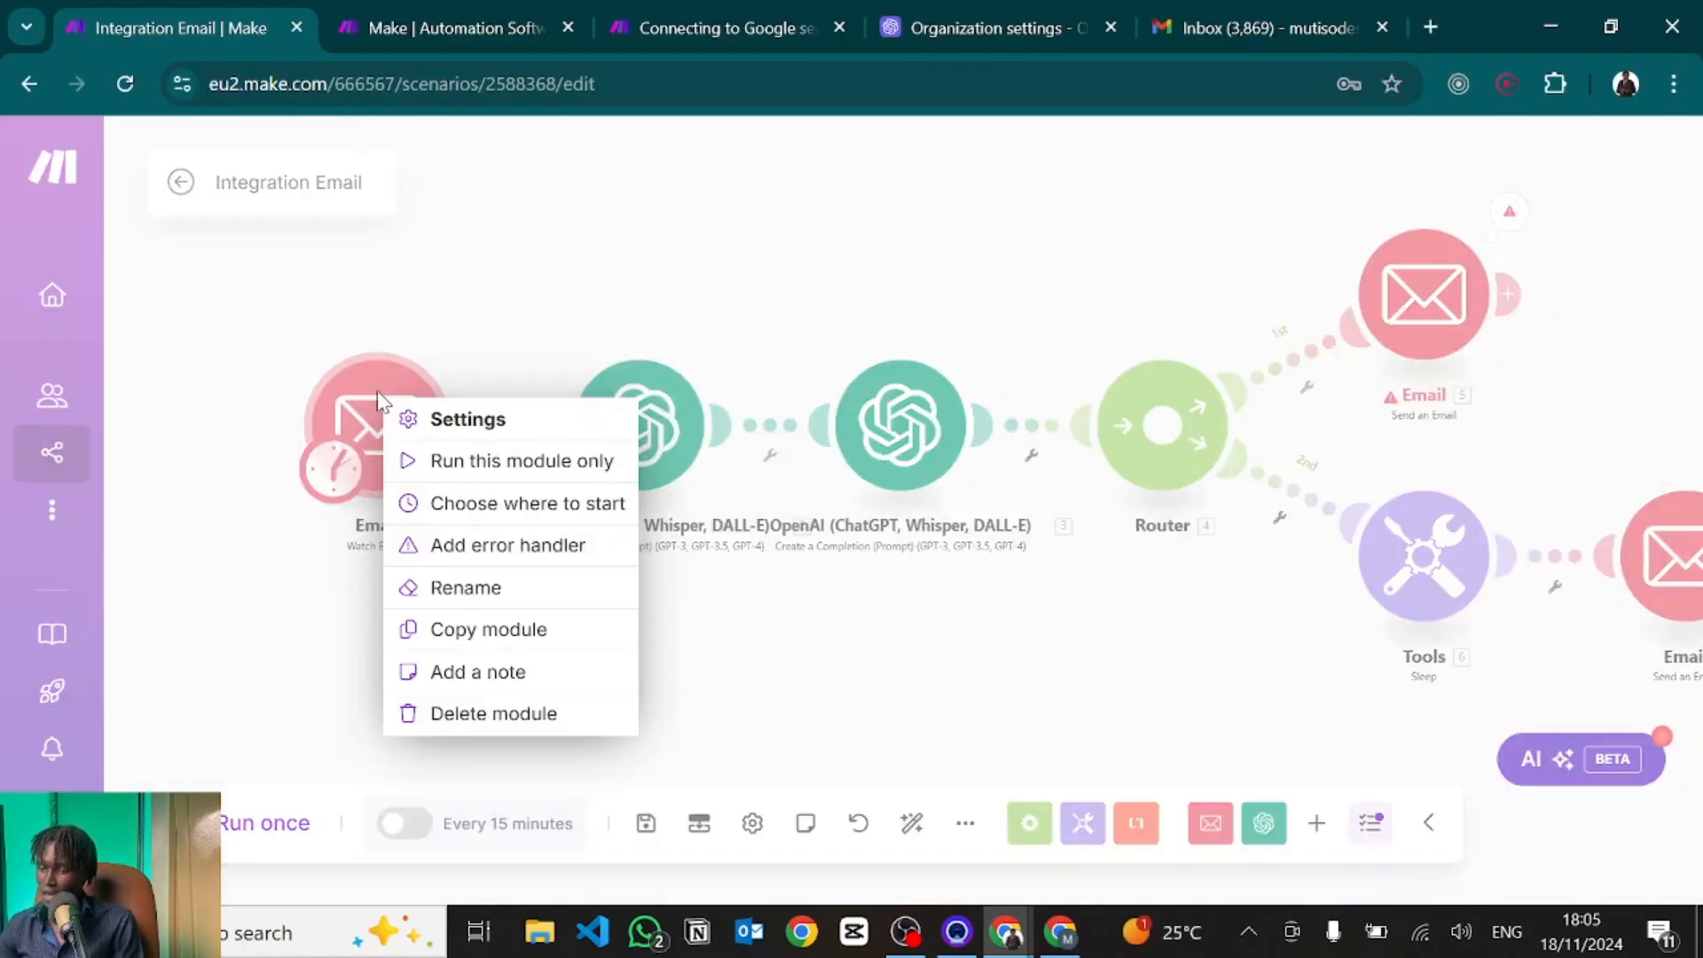
{"action": "left_click", "coordinate": [337, 319]}
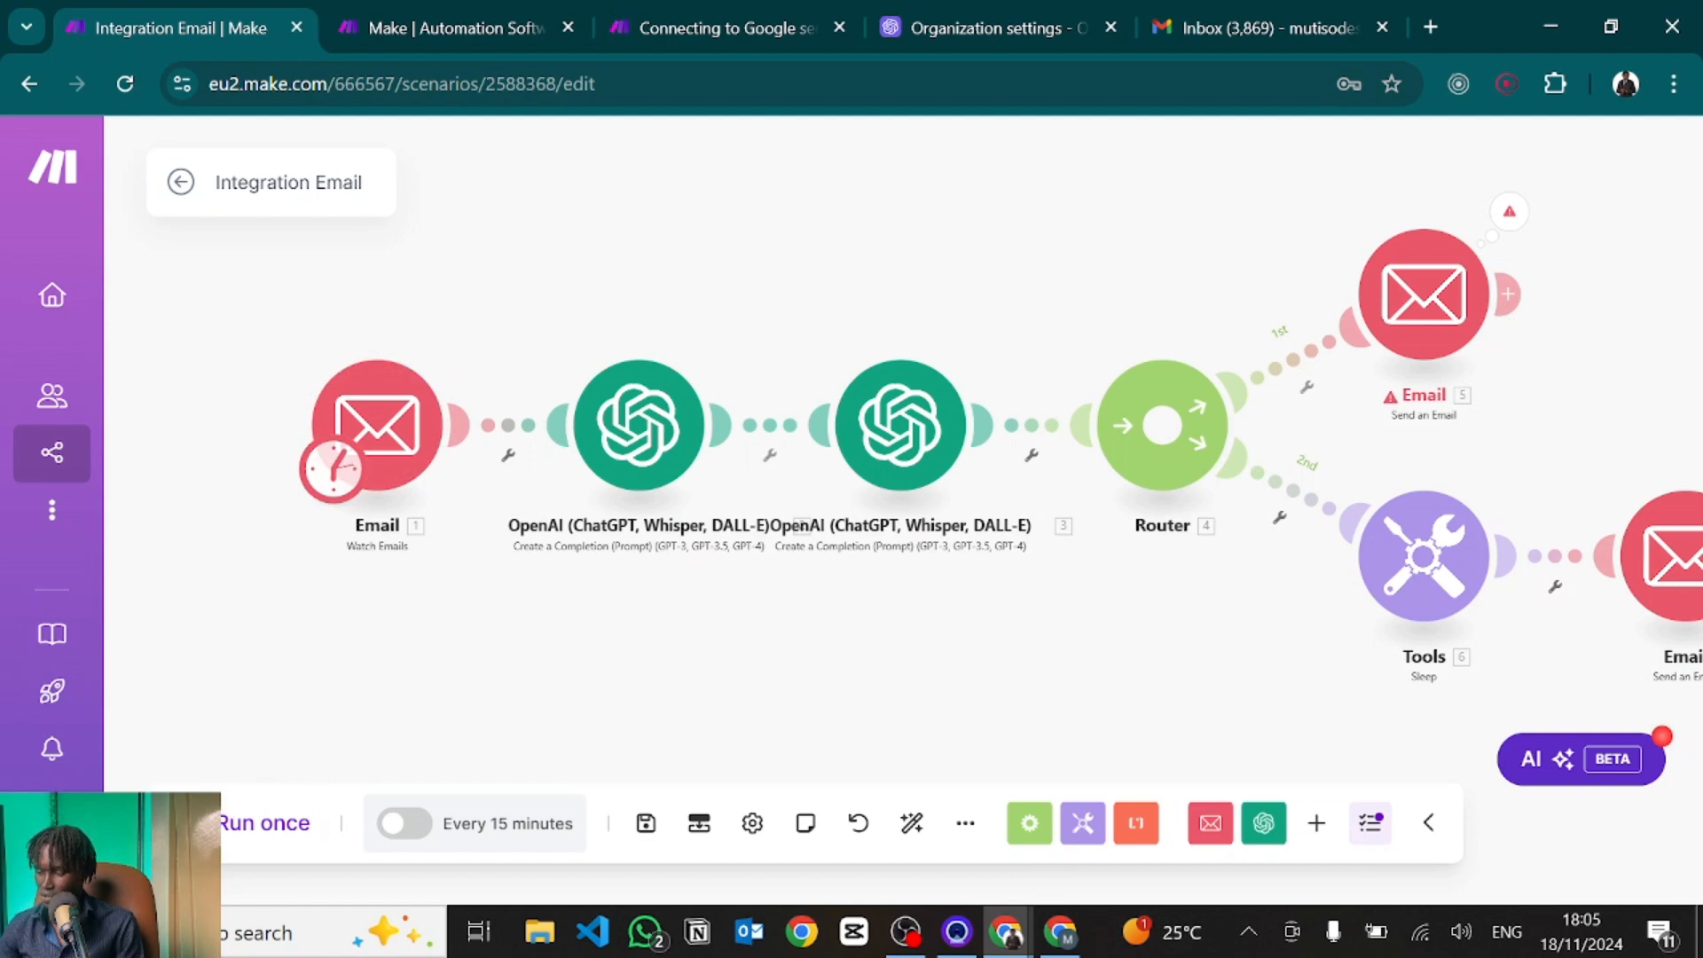
{"action": "left_click", "coordinate": [264, 823]}
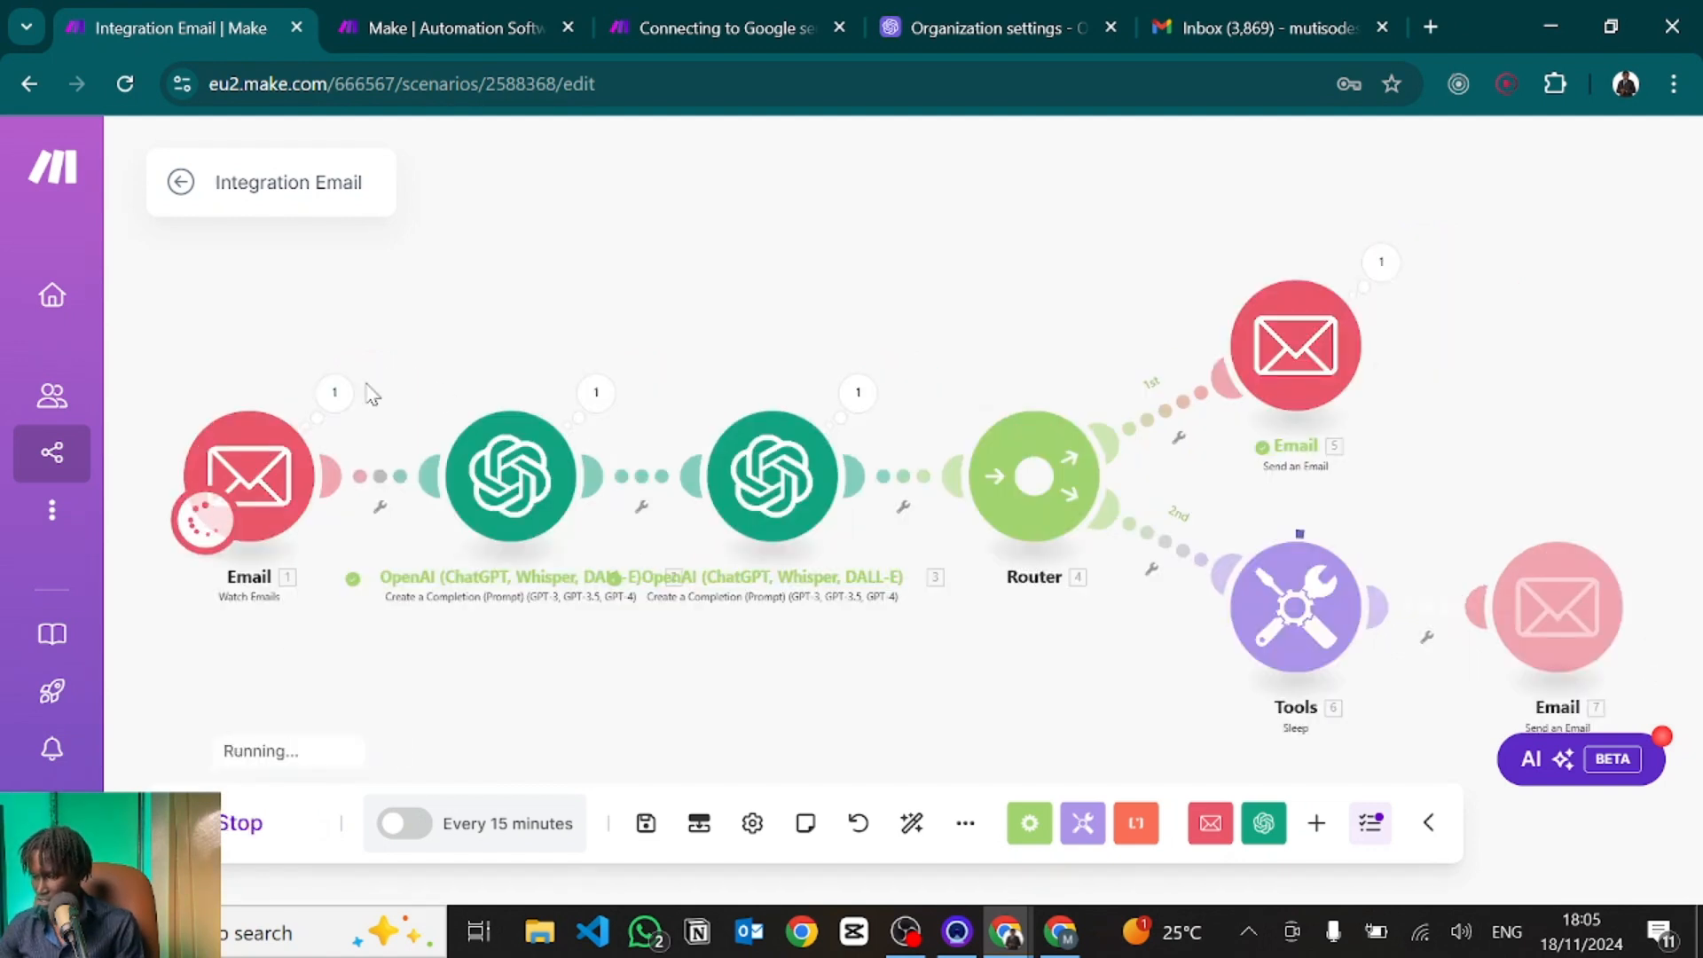
{"action": "left_click", "coordinate": [335, 393]}
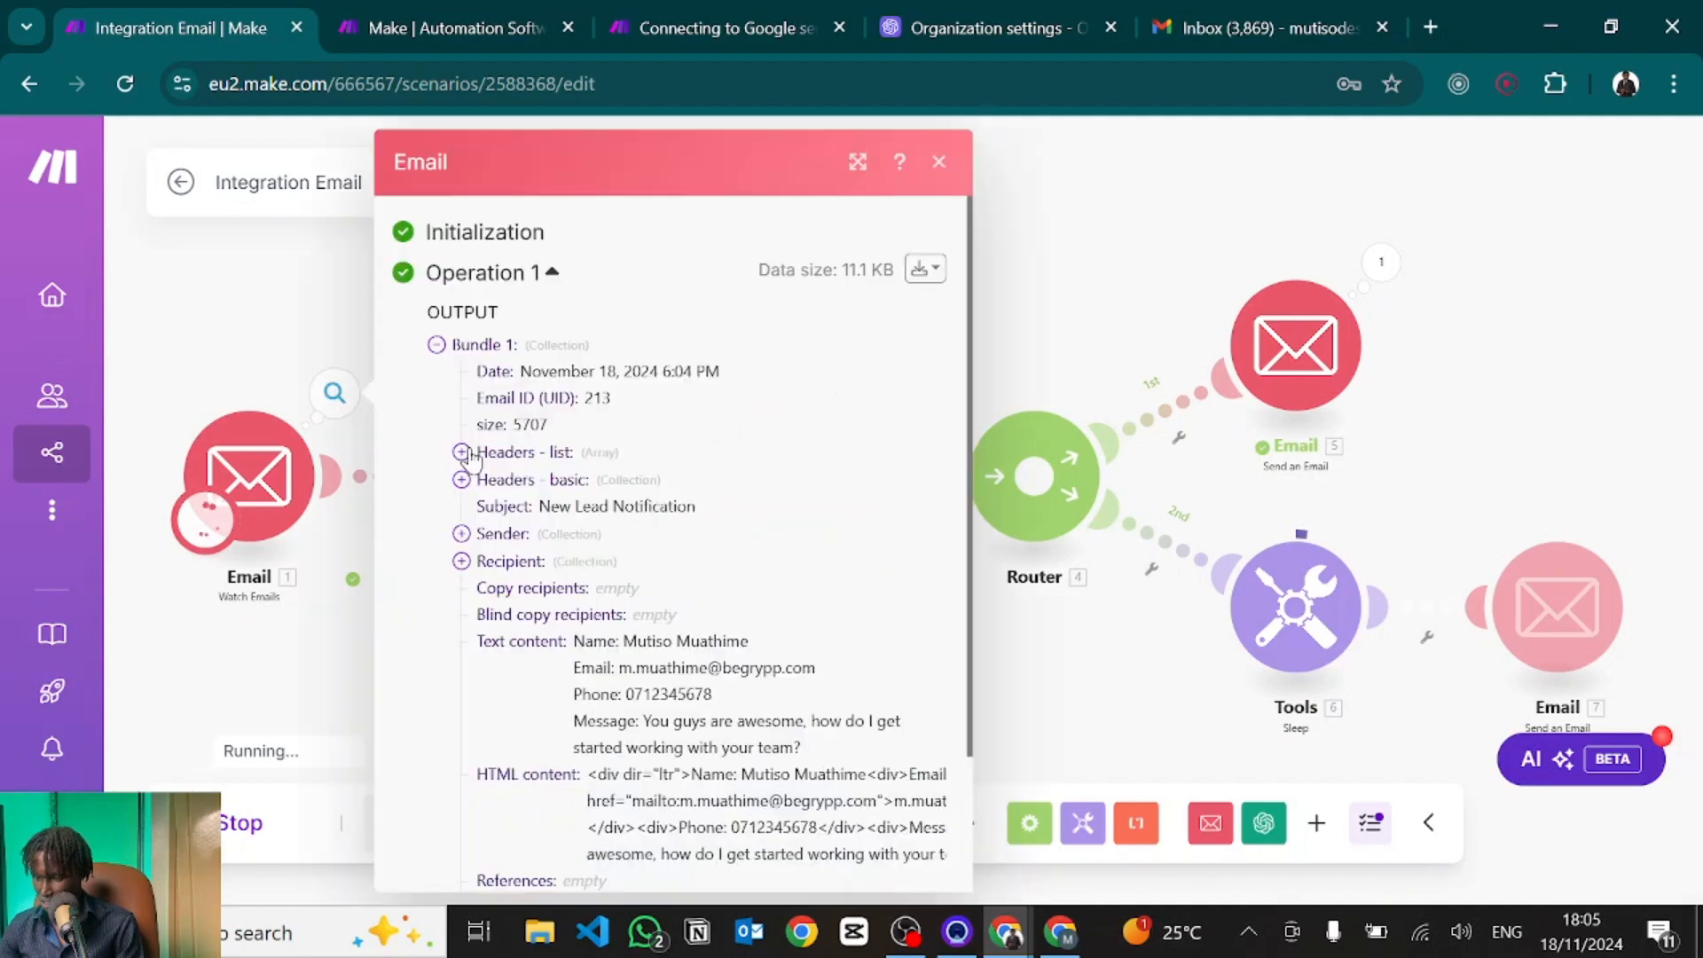
{"action": "scroll", "coordinate": [743, 572], "scroll_direction": "down", "scroll_amount": 2}
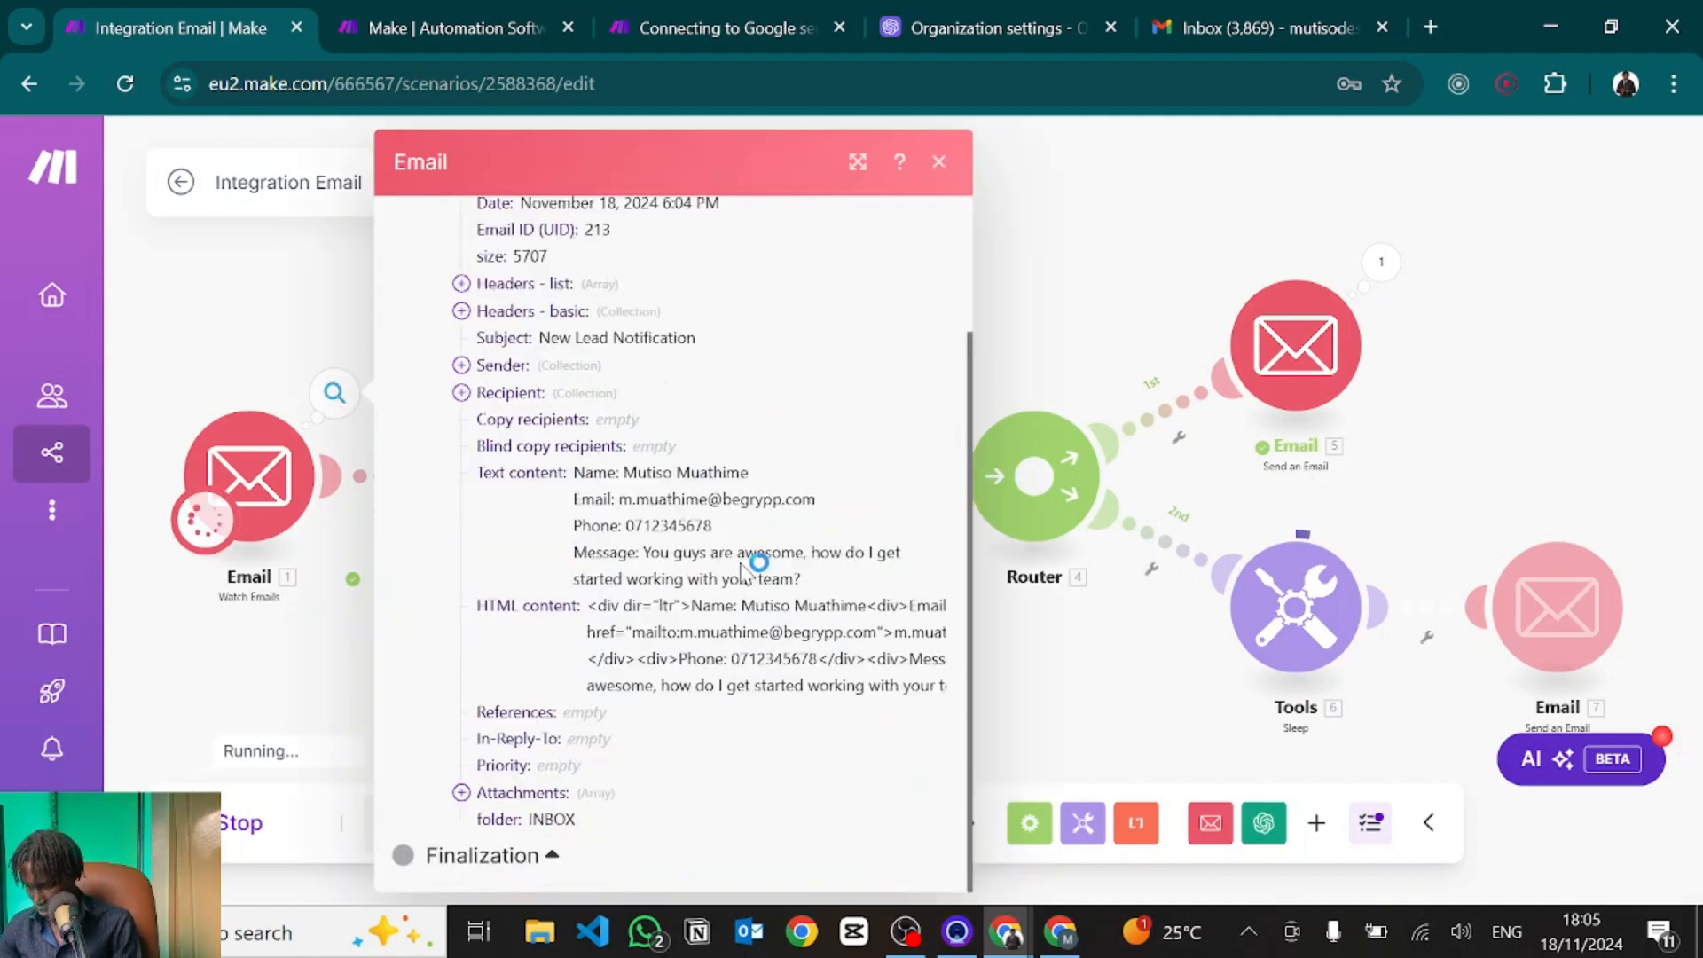
{"action": "left_click", "coordinate": [940, 164]}
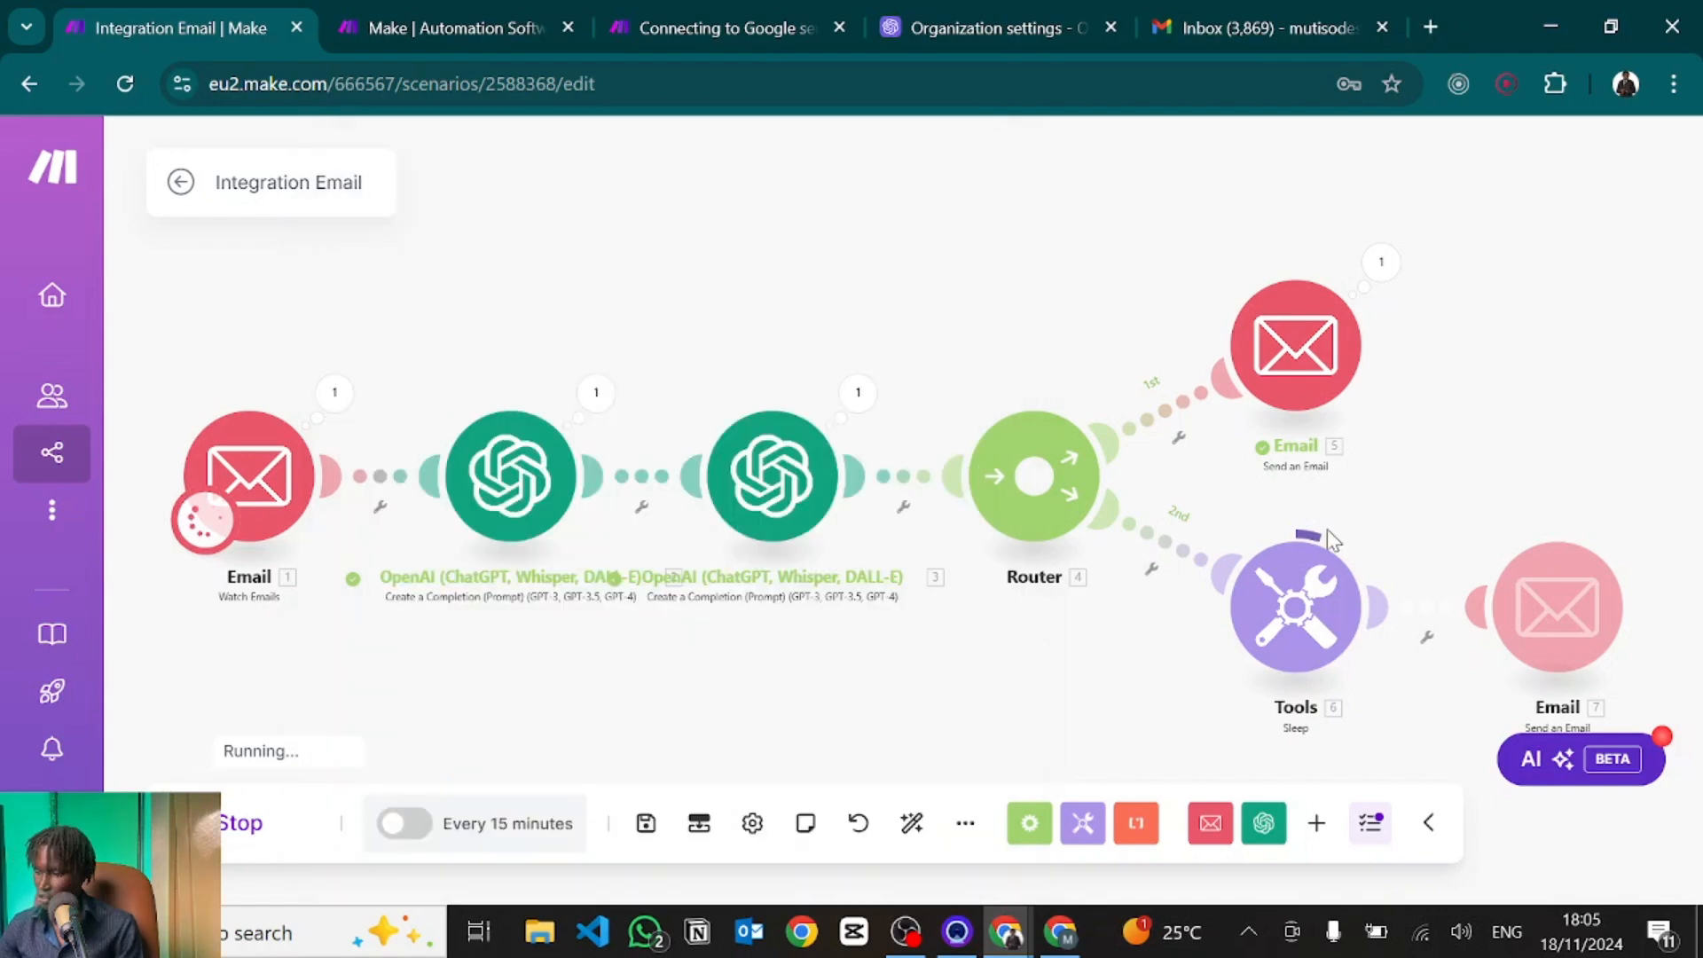
Open the 'Message Received' acknowledgement in Gmail, then the new 'well received - talk to you soon' reply.
{"action": "key", "text": "alt+Tab"}
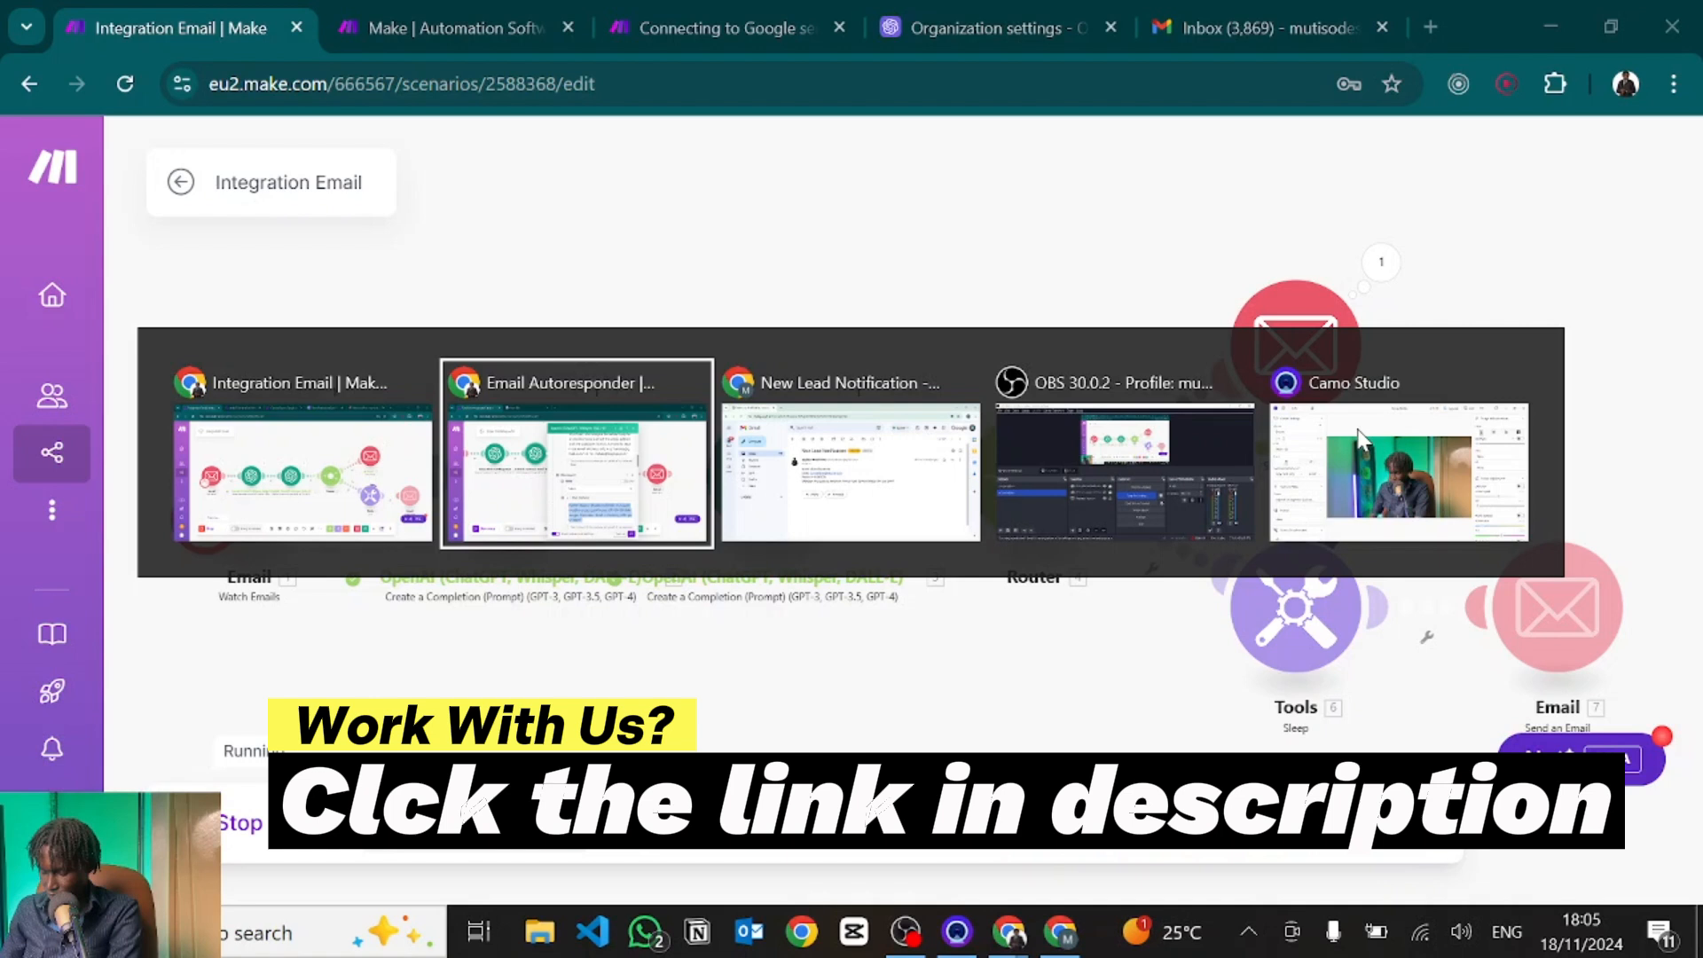
{"action": "key", "text": "alt+Tab"}
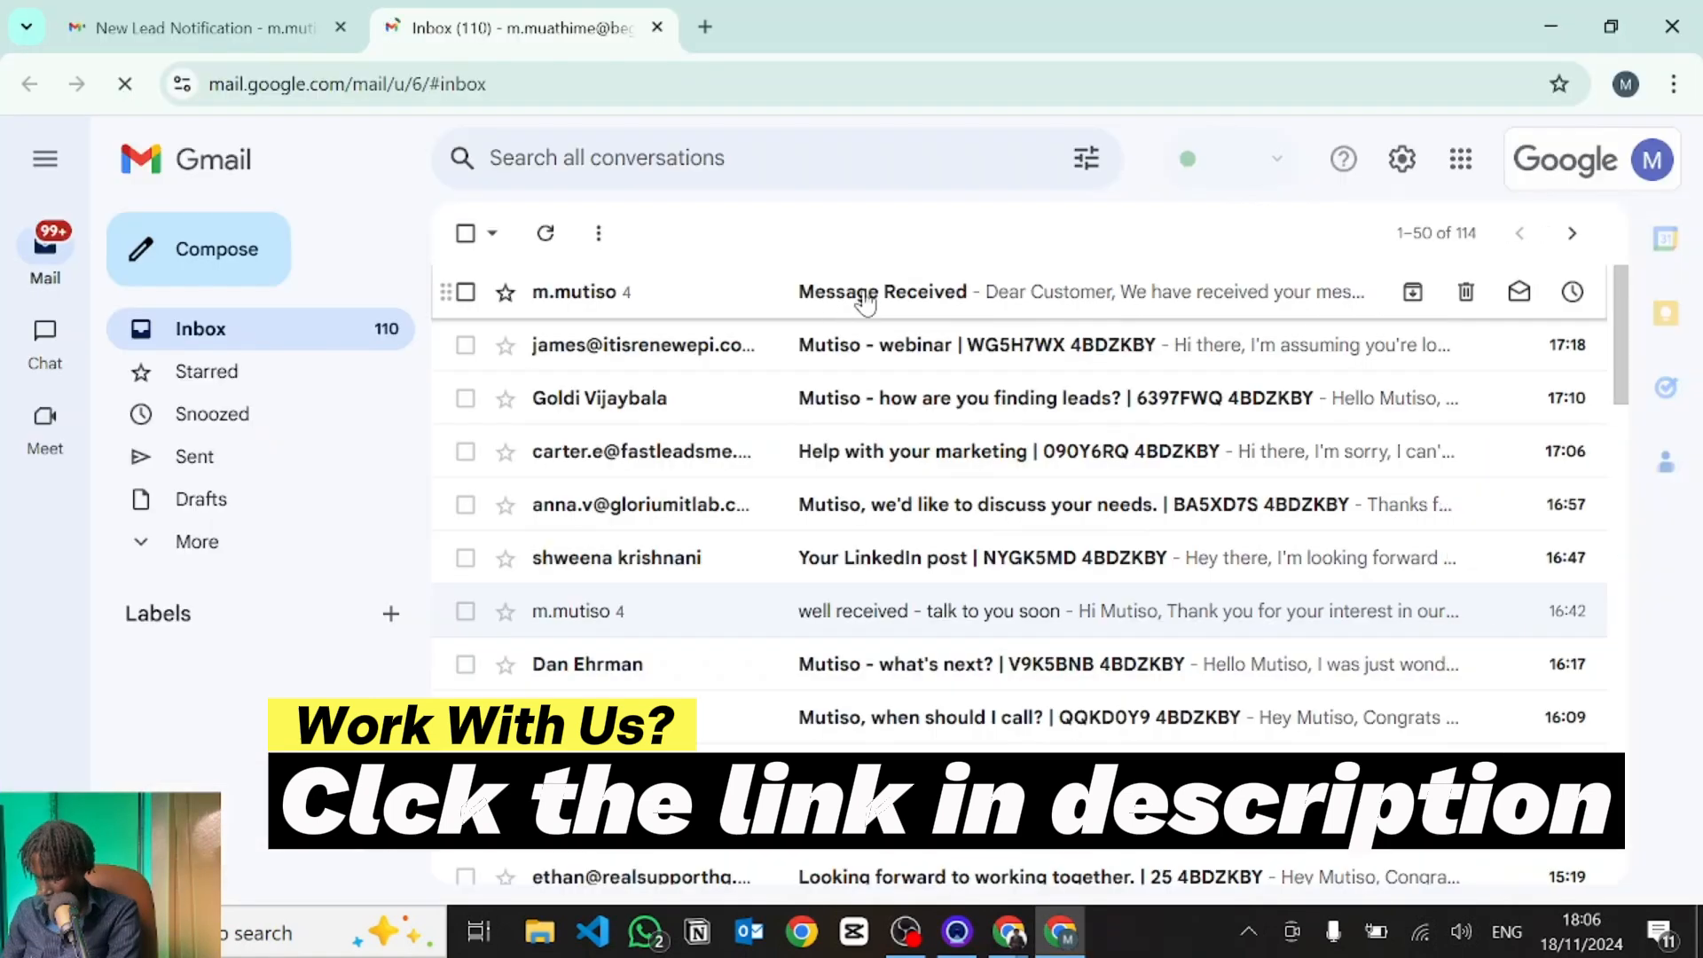
{"action": "left_click", "coordinate": [940, 288]}
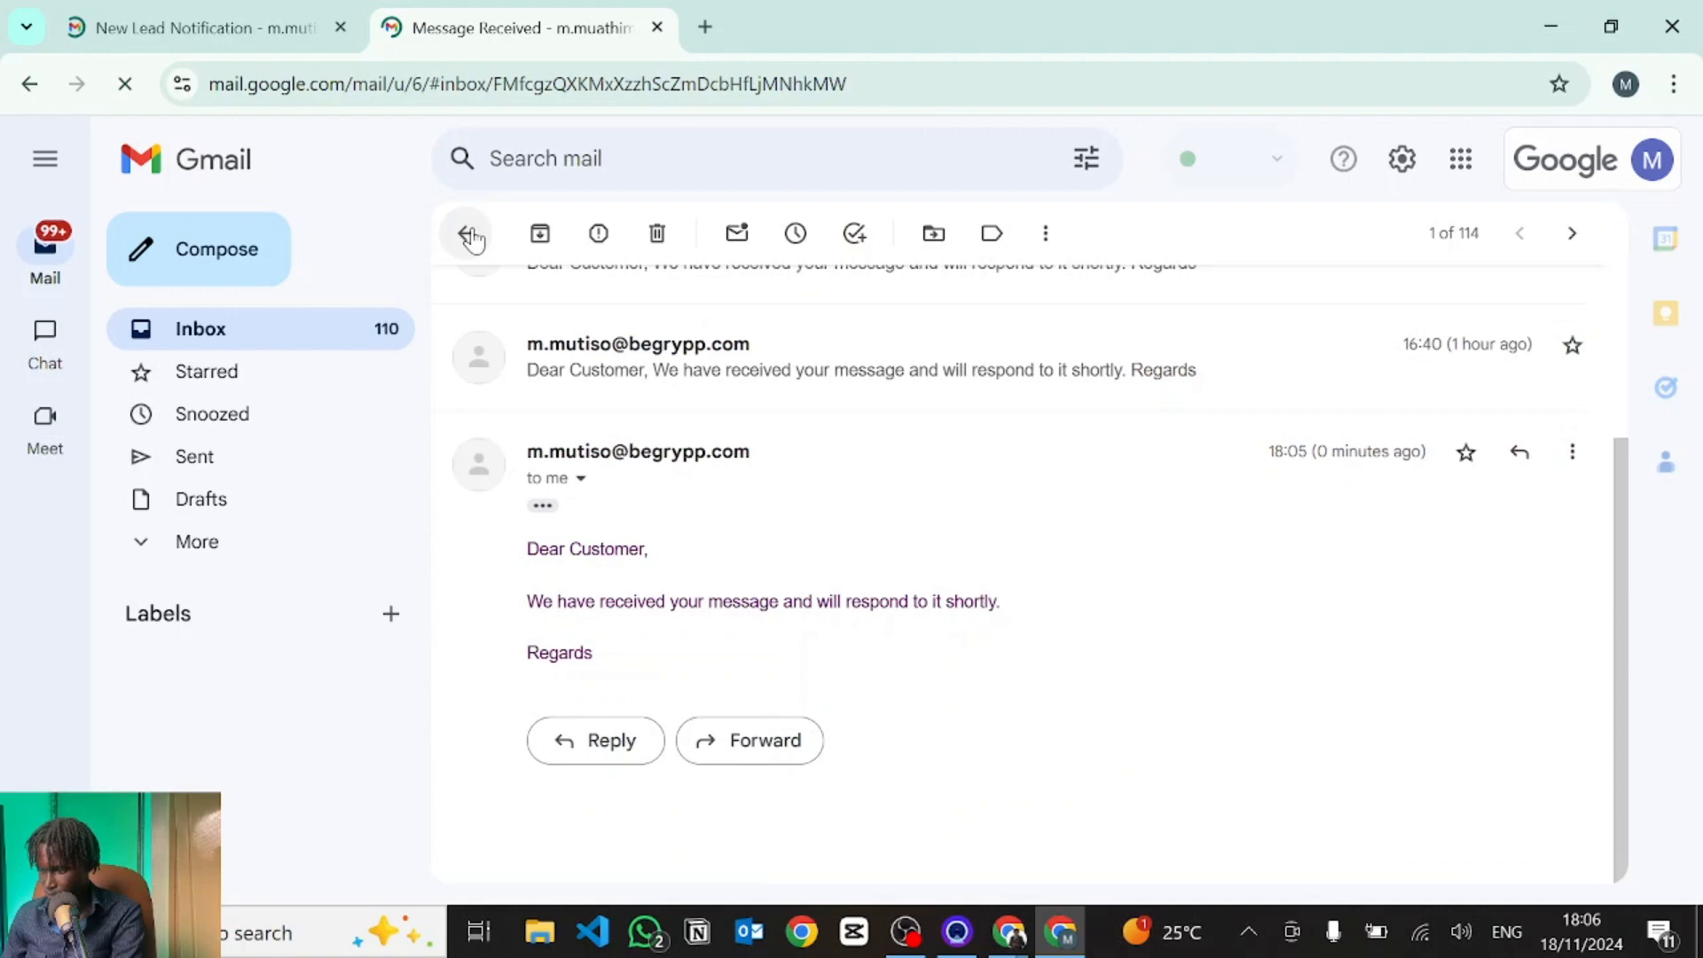
{"action": "key", "text": "alt+Tab"}
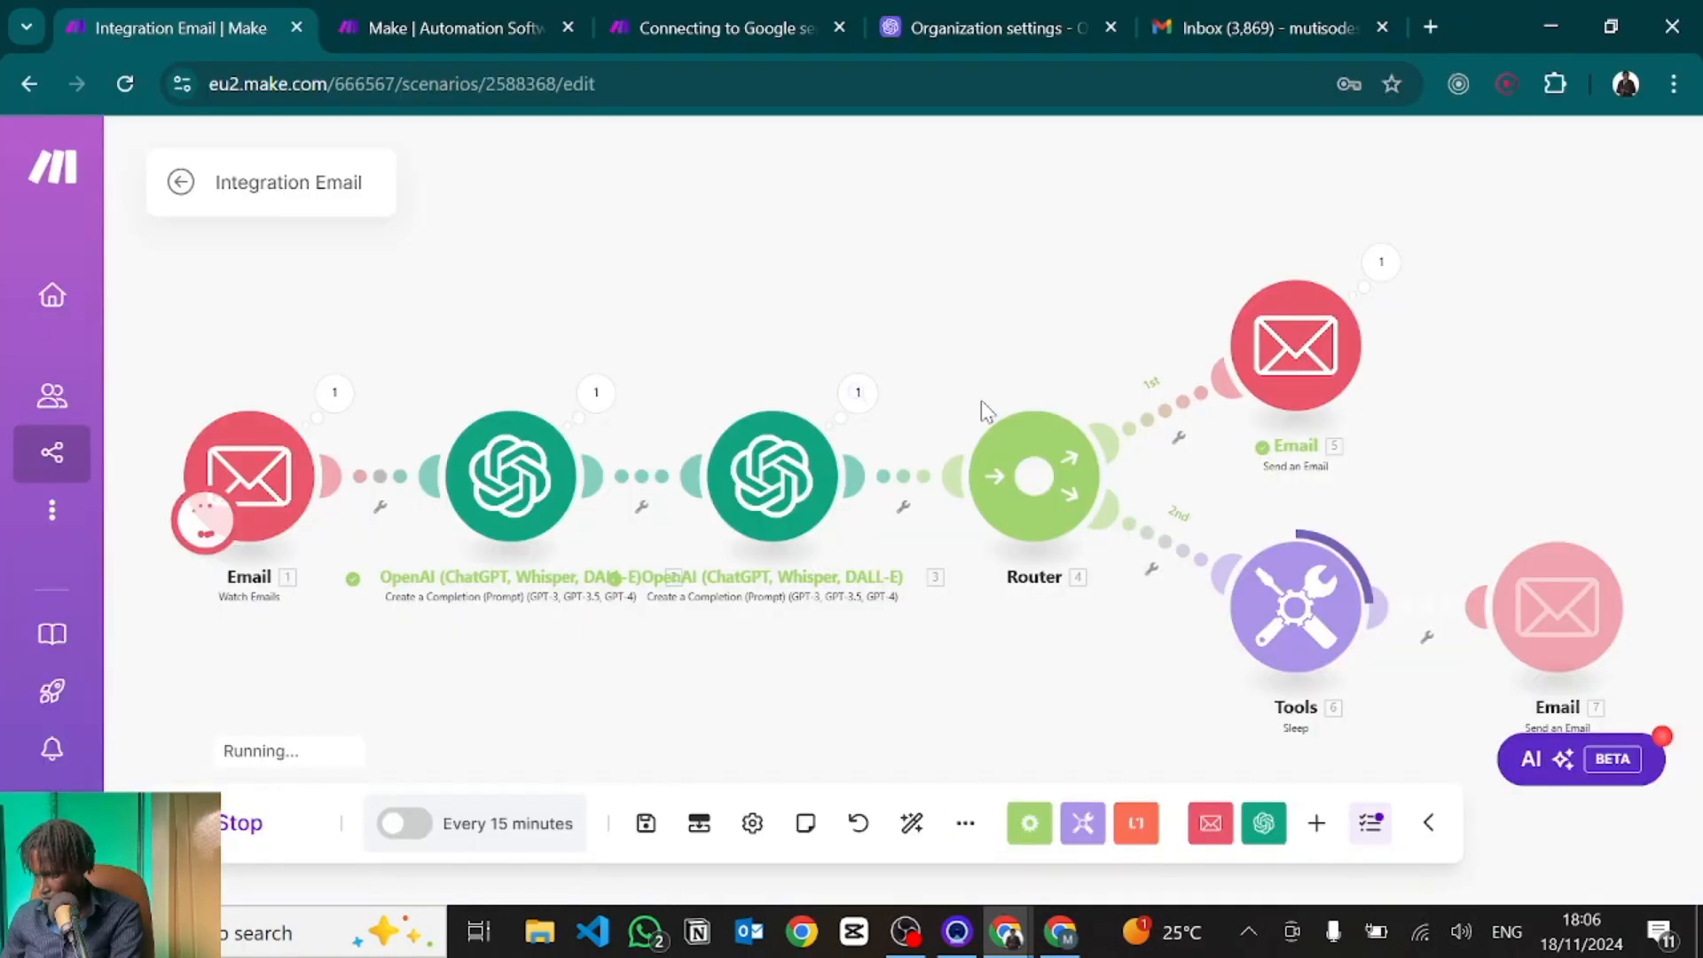
{"action": "key", "text": "alt+Tab"}
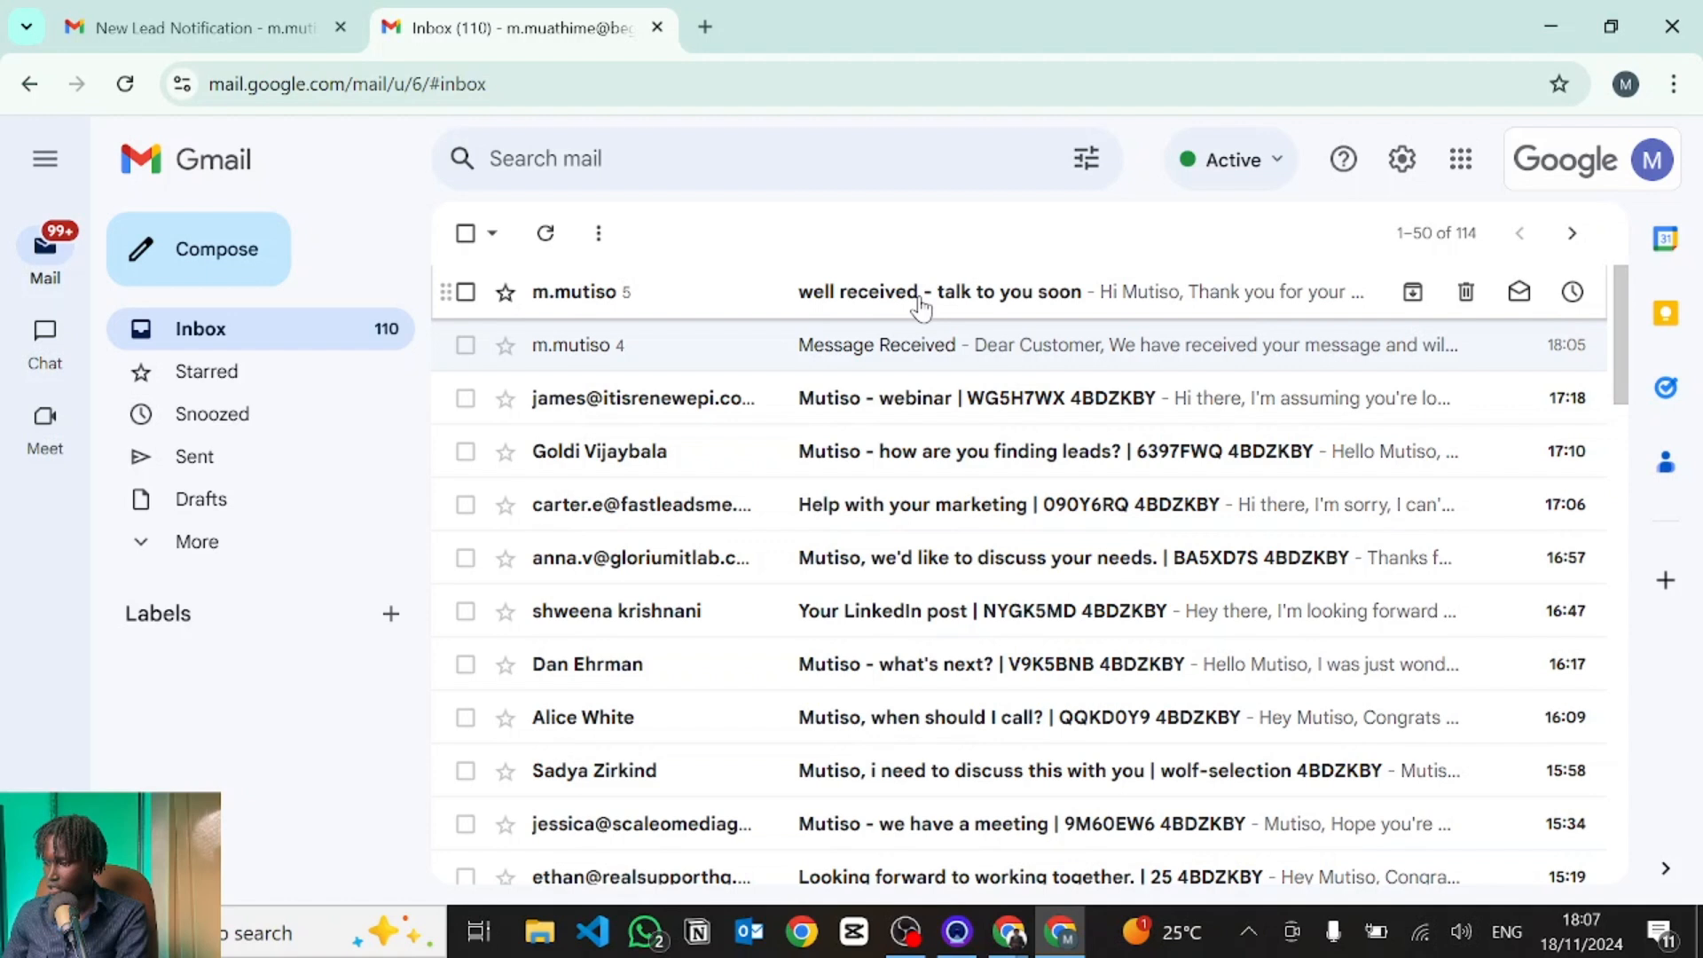
{"action": "left_click", "coordinate": [921, 307]}
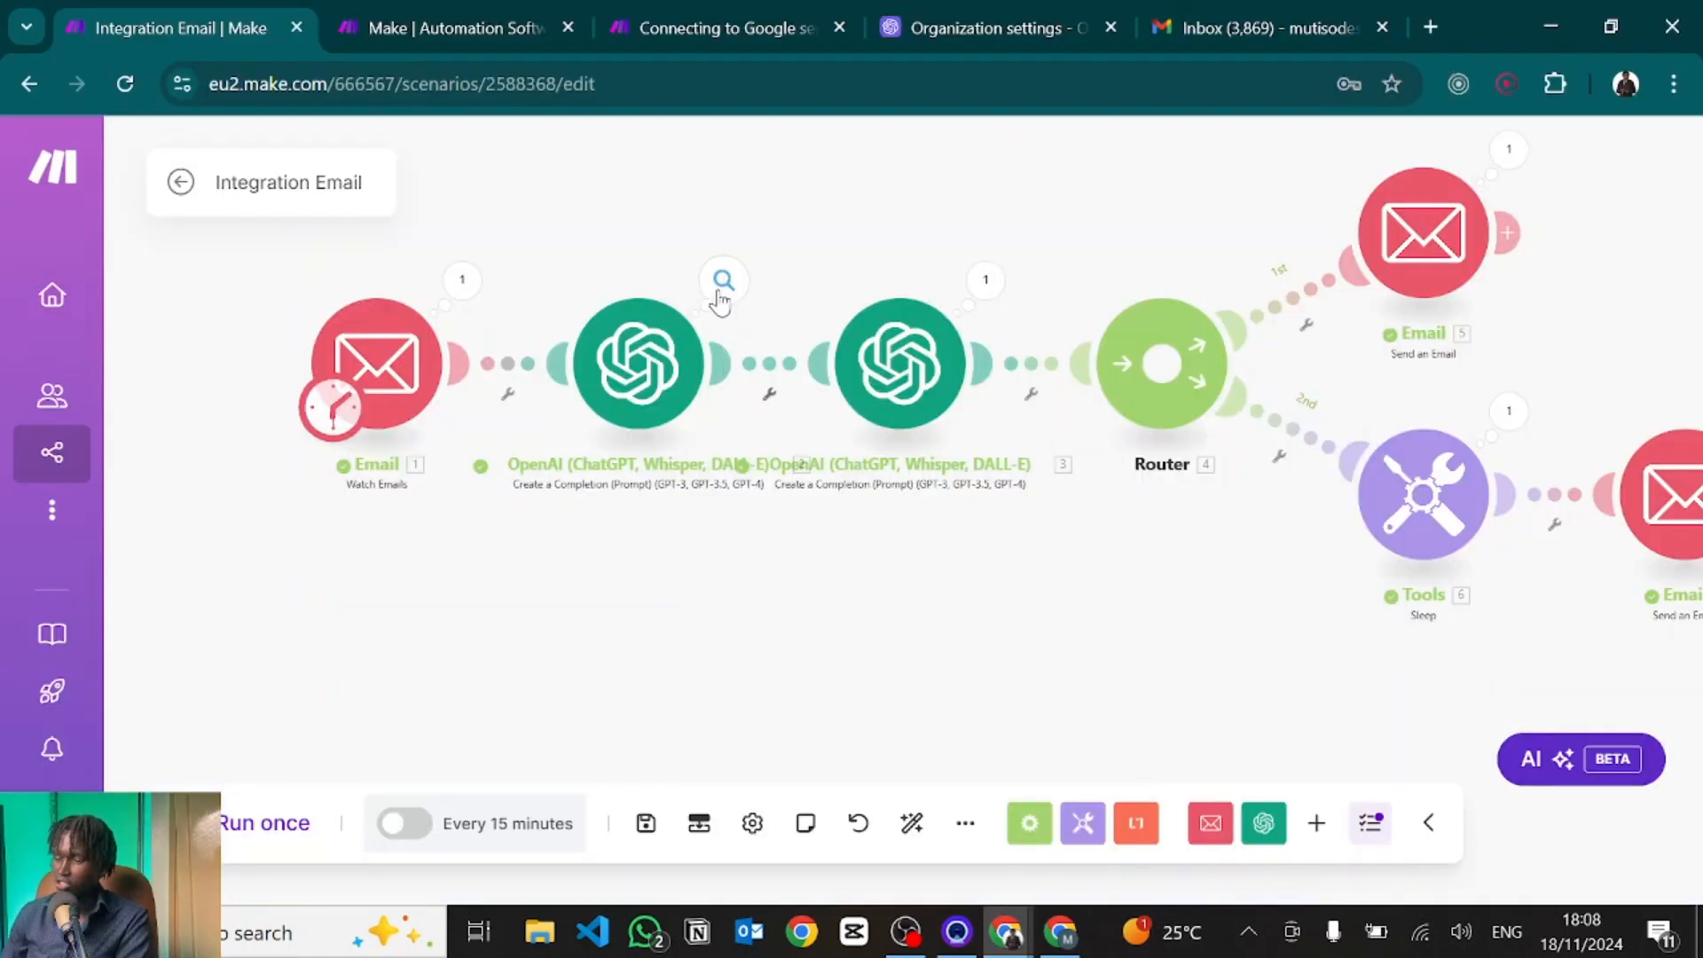
Read the reply text in the first OpenAI module's run output.
{"action": "left_click", "coordinate": [723, 282]}
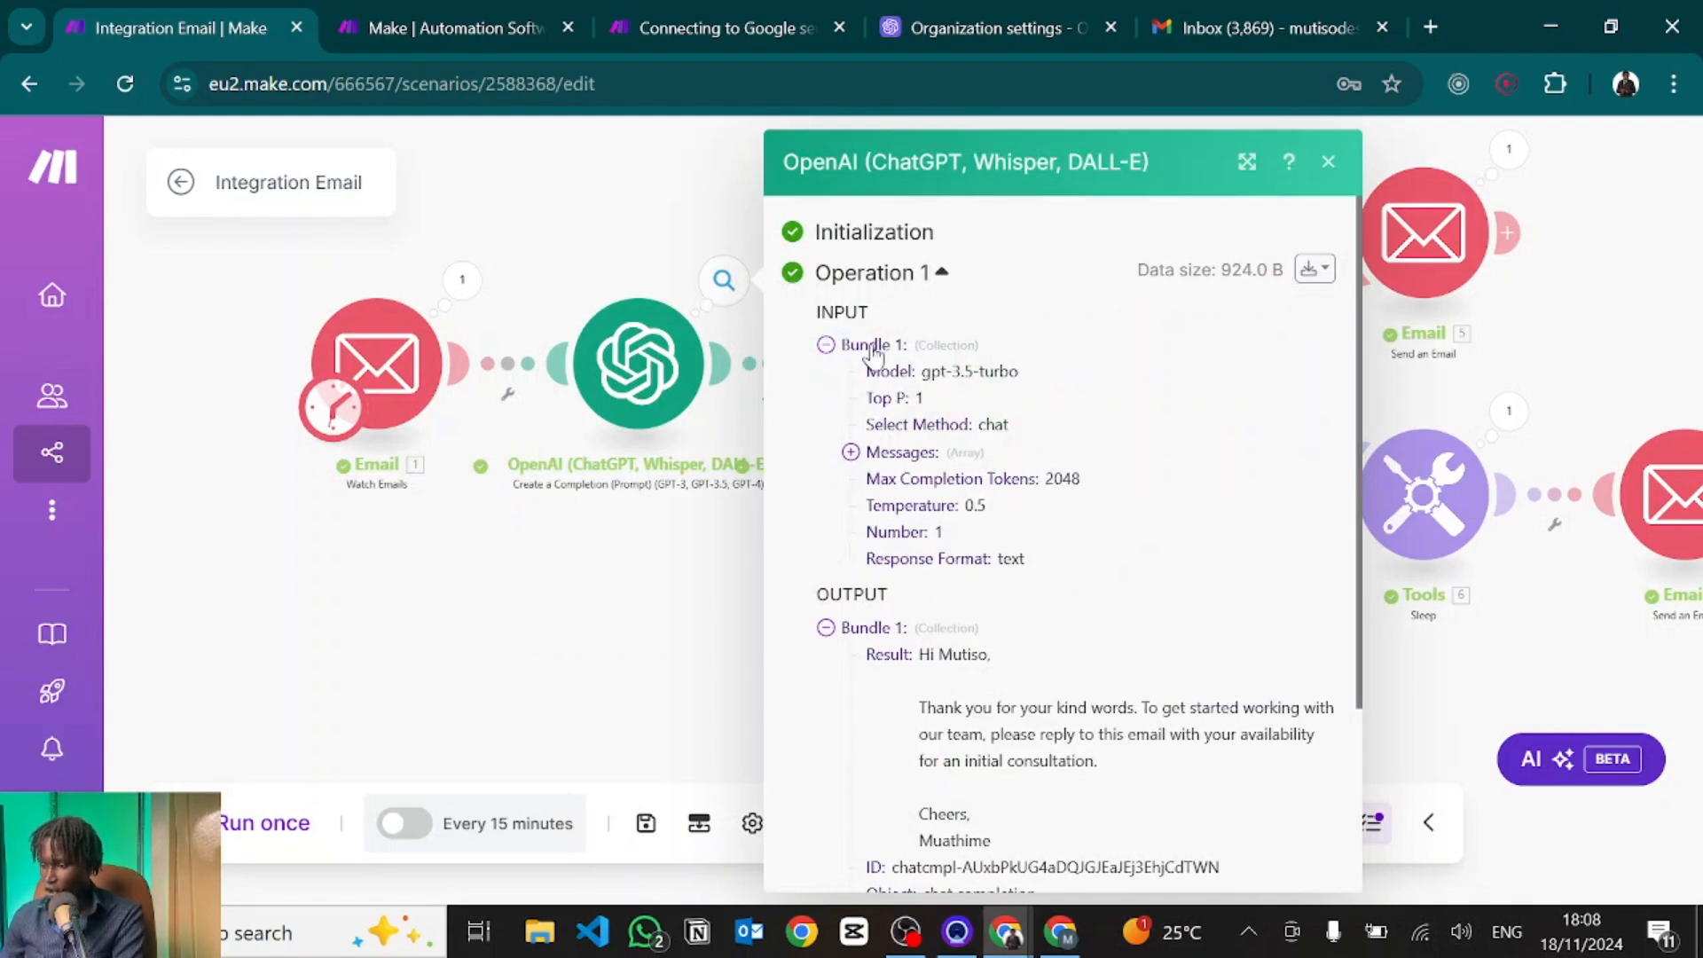
{"action": "scroll", "coordinate": [923, 586], "scroll_direction": "down", "scroll_amount": 3}
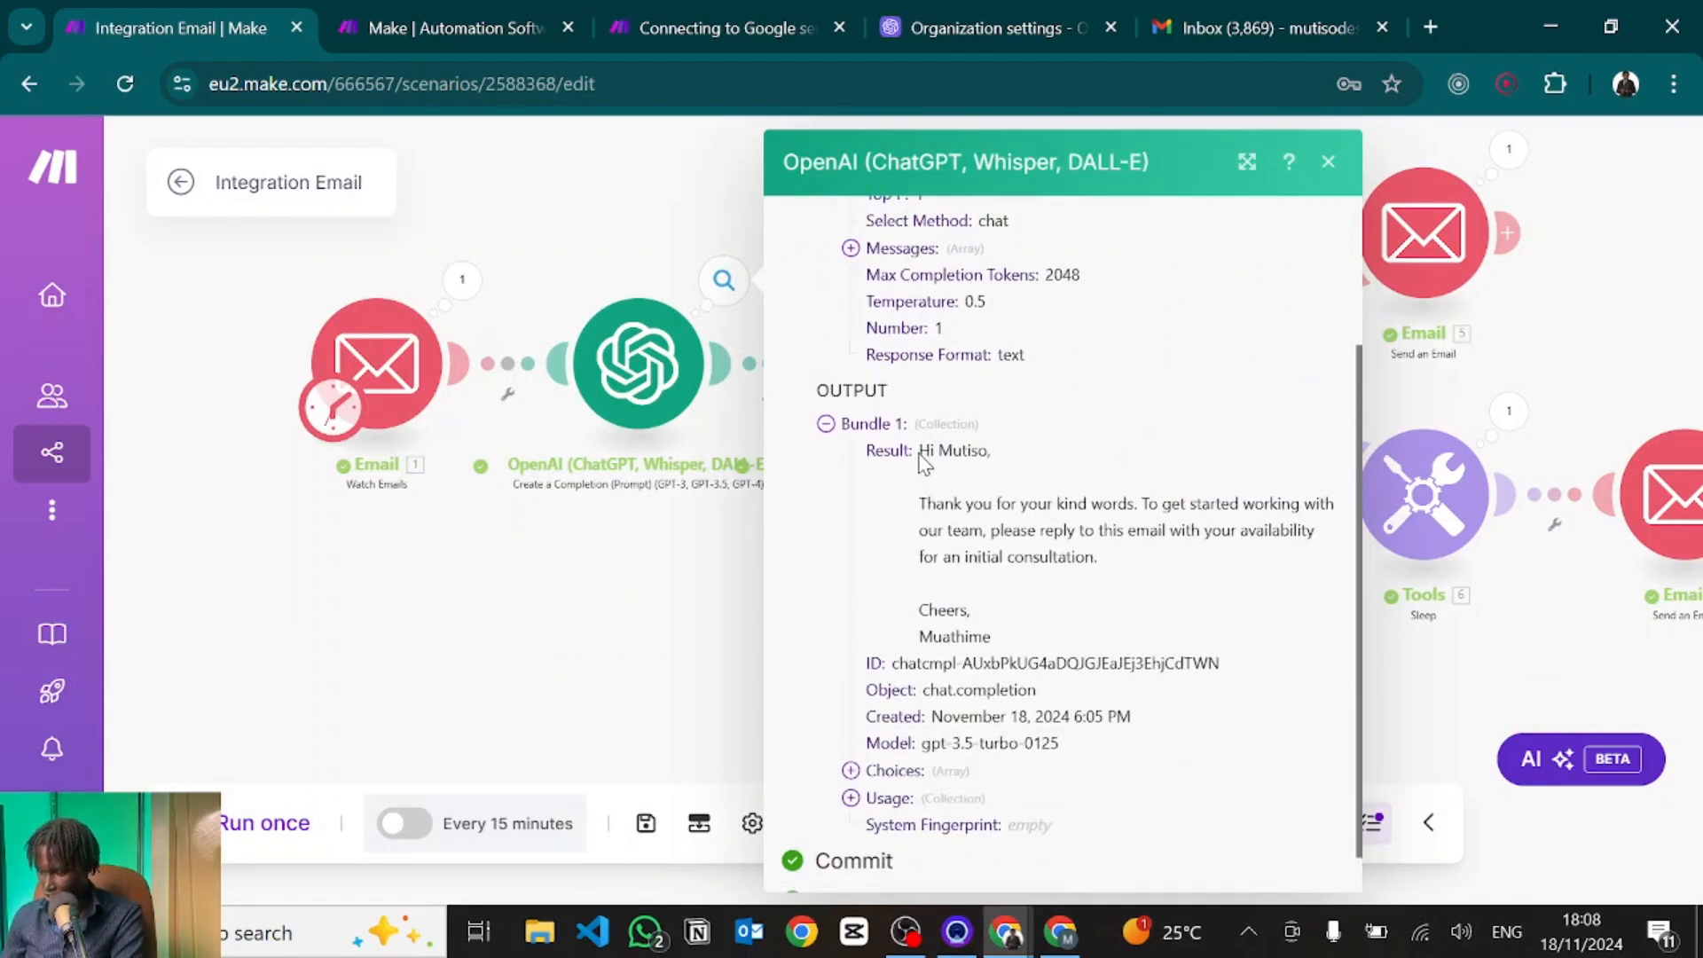
{"action": "left_click_drag", "start_coordinate": [920, 458], "coordinate": [999, 629]}
{"action": "left_click", "coordinate": [999, 630]}
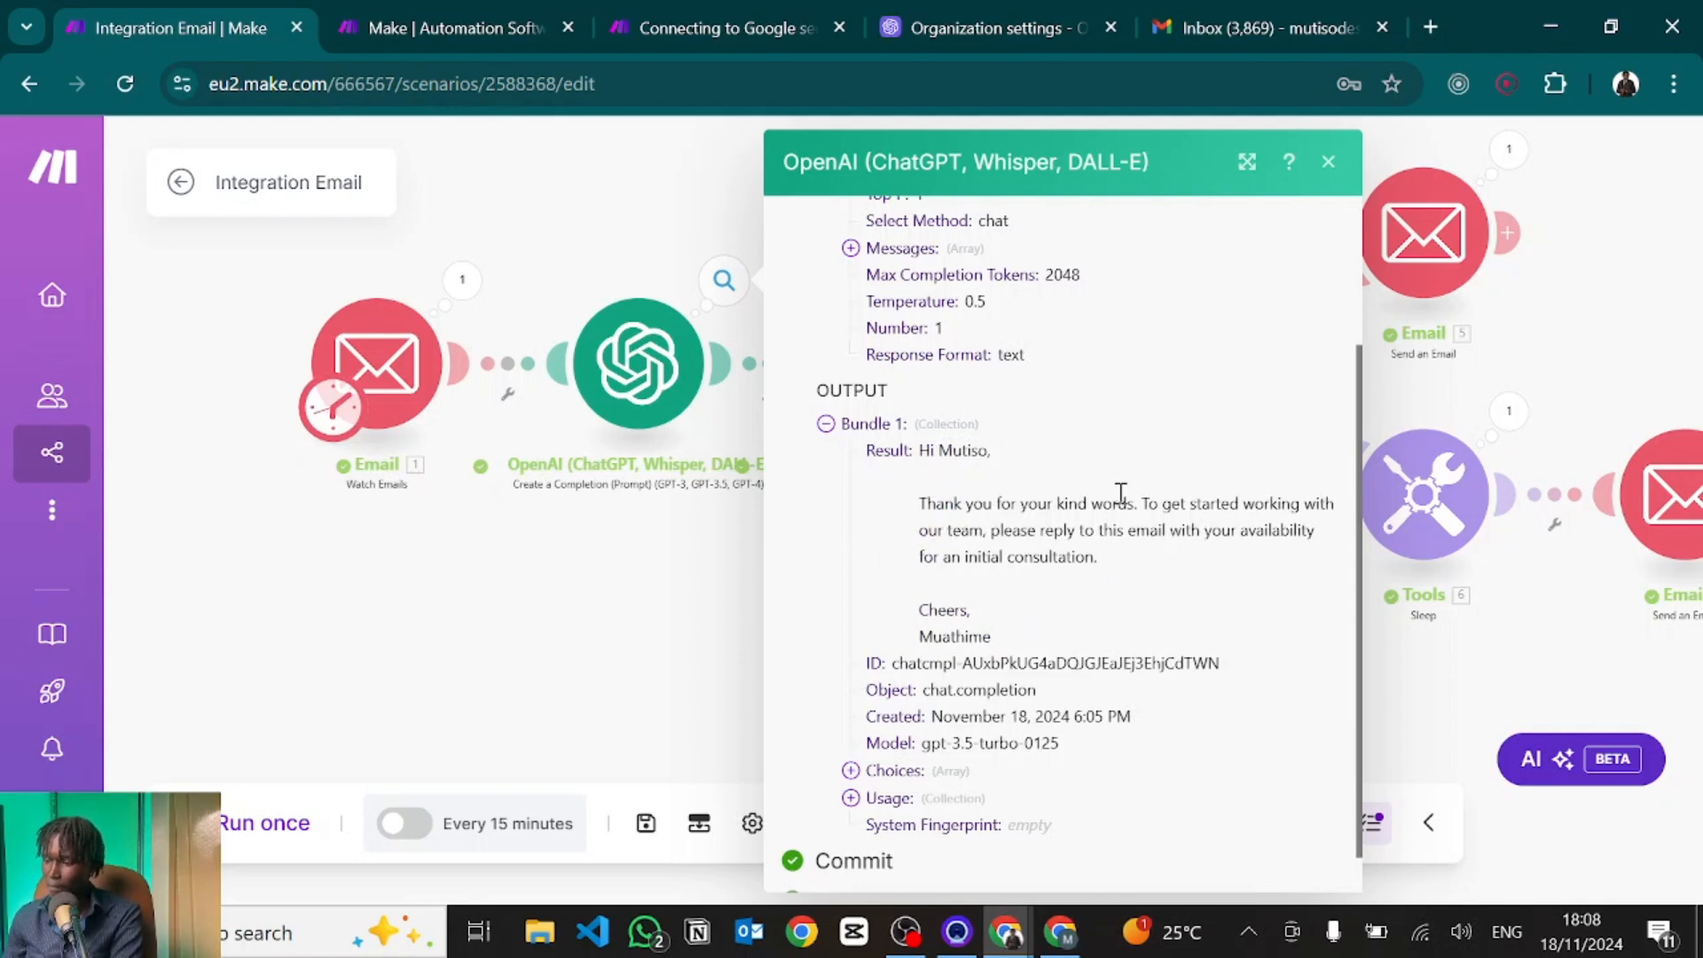
Open the first OpenAI module's settings and review its message prompts.
{"action": "left_click", "coordinate": [663, 377]}
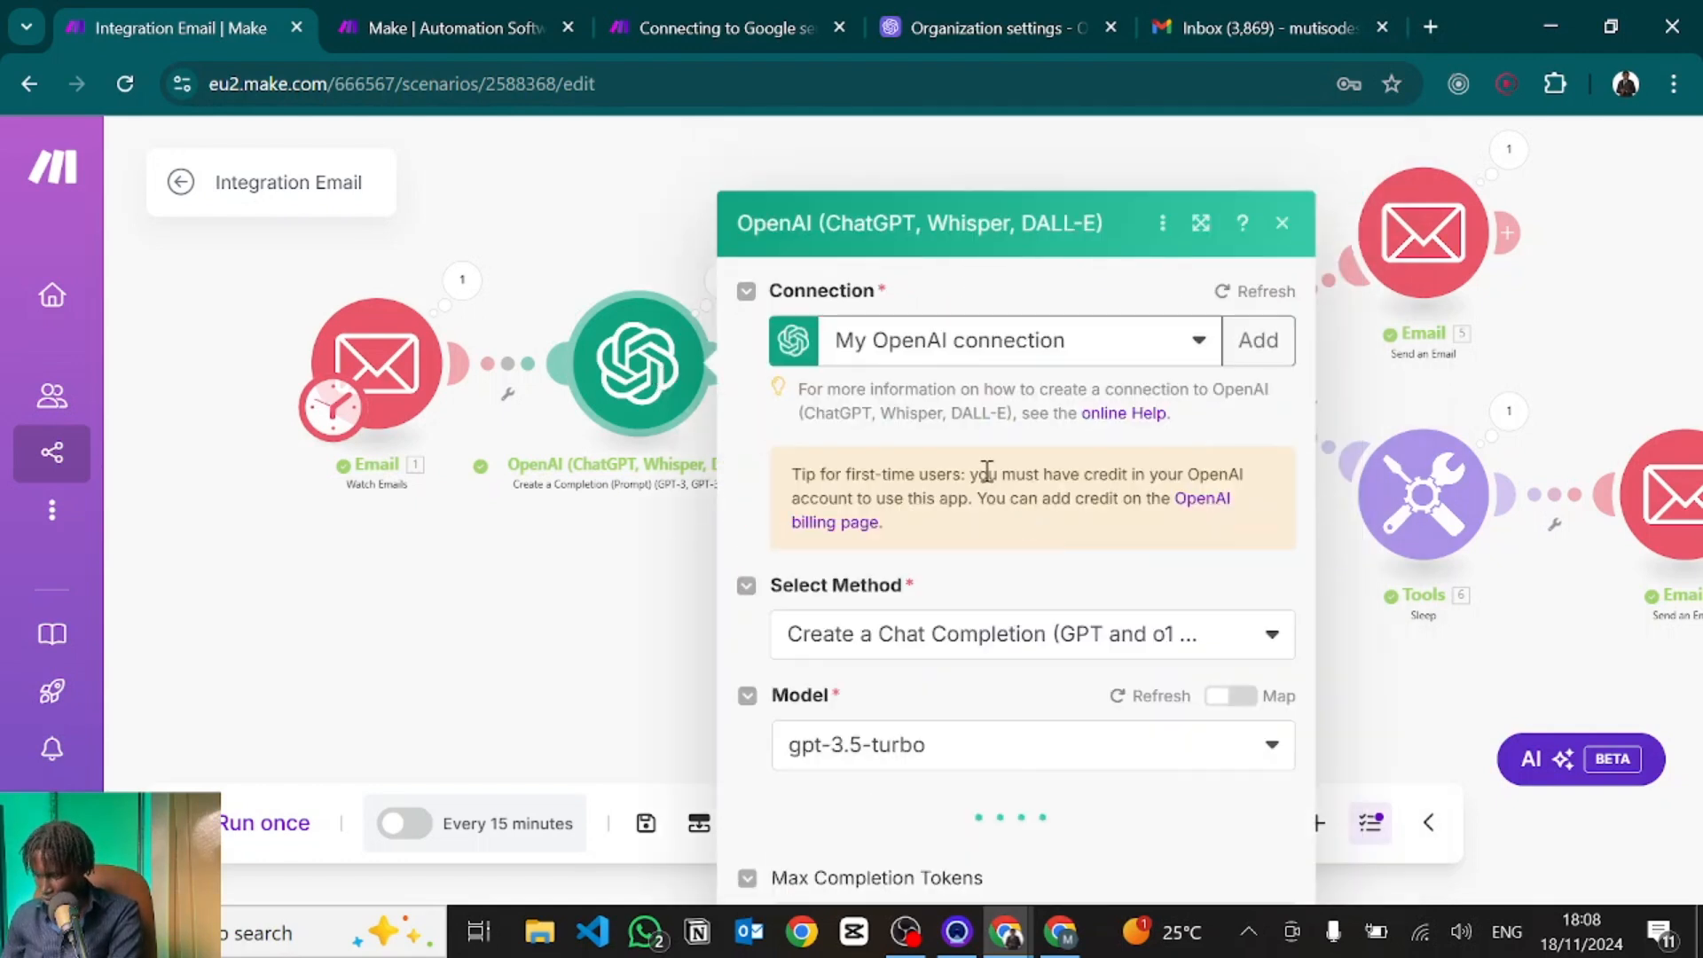
{"action": "scroll", "coordinate": [896, 657], "scroll_direction": "down", "scroll_amount": 10}
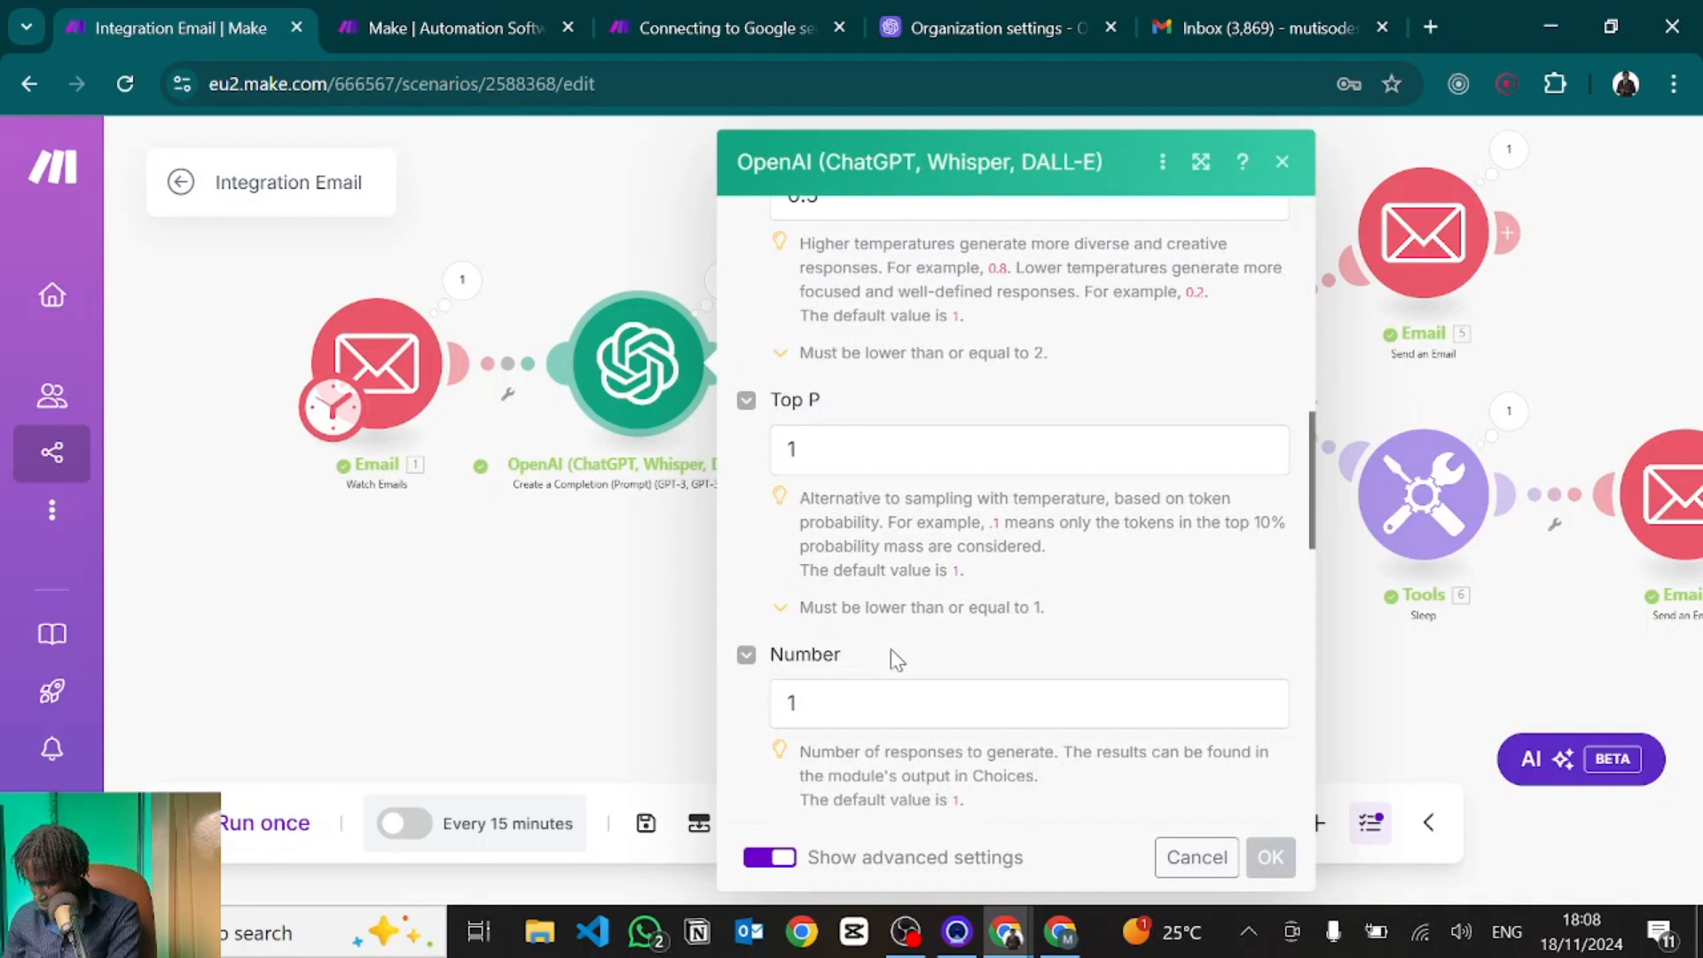
{"action": "scroll", "coordinate": [891, 656], "scroll_direction": "down", "scroll_amount": 15}
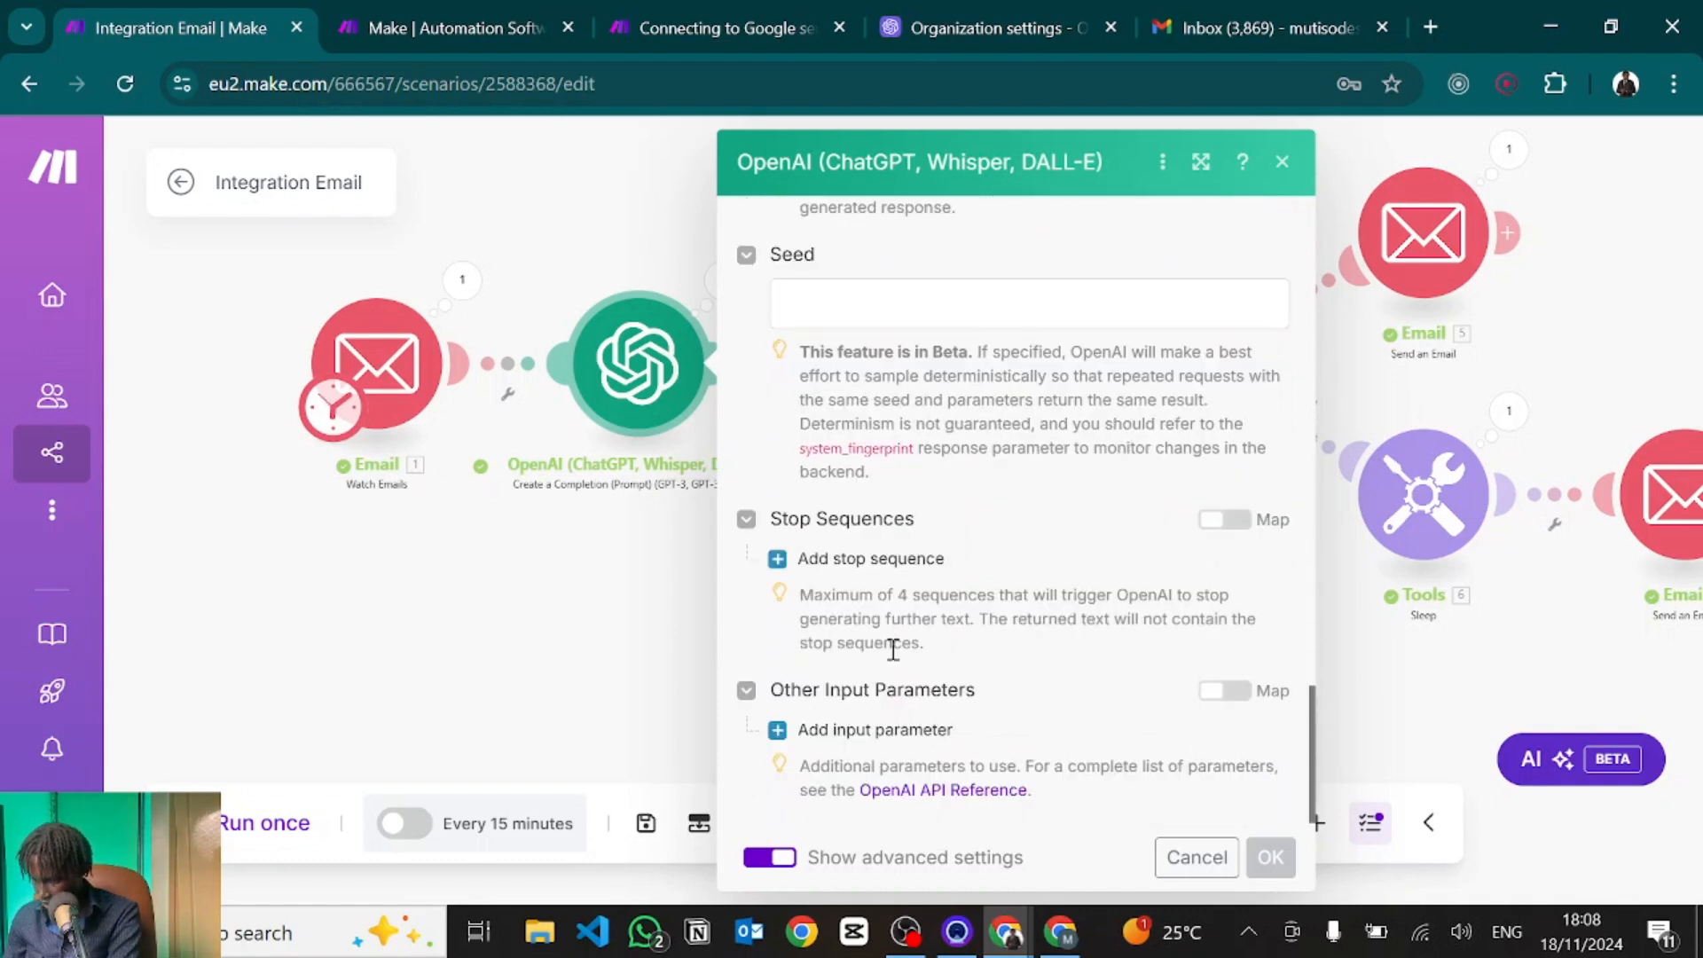
{"action": "scroll", "coordinate": [893, 649], "scroll_direction": "up", "scroll_amount": 20}
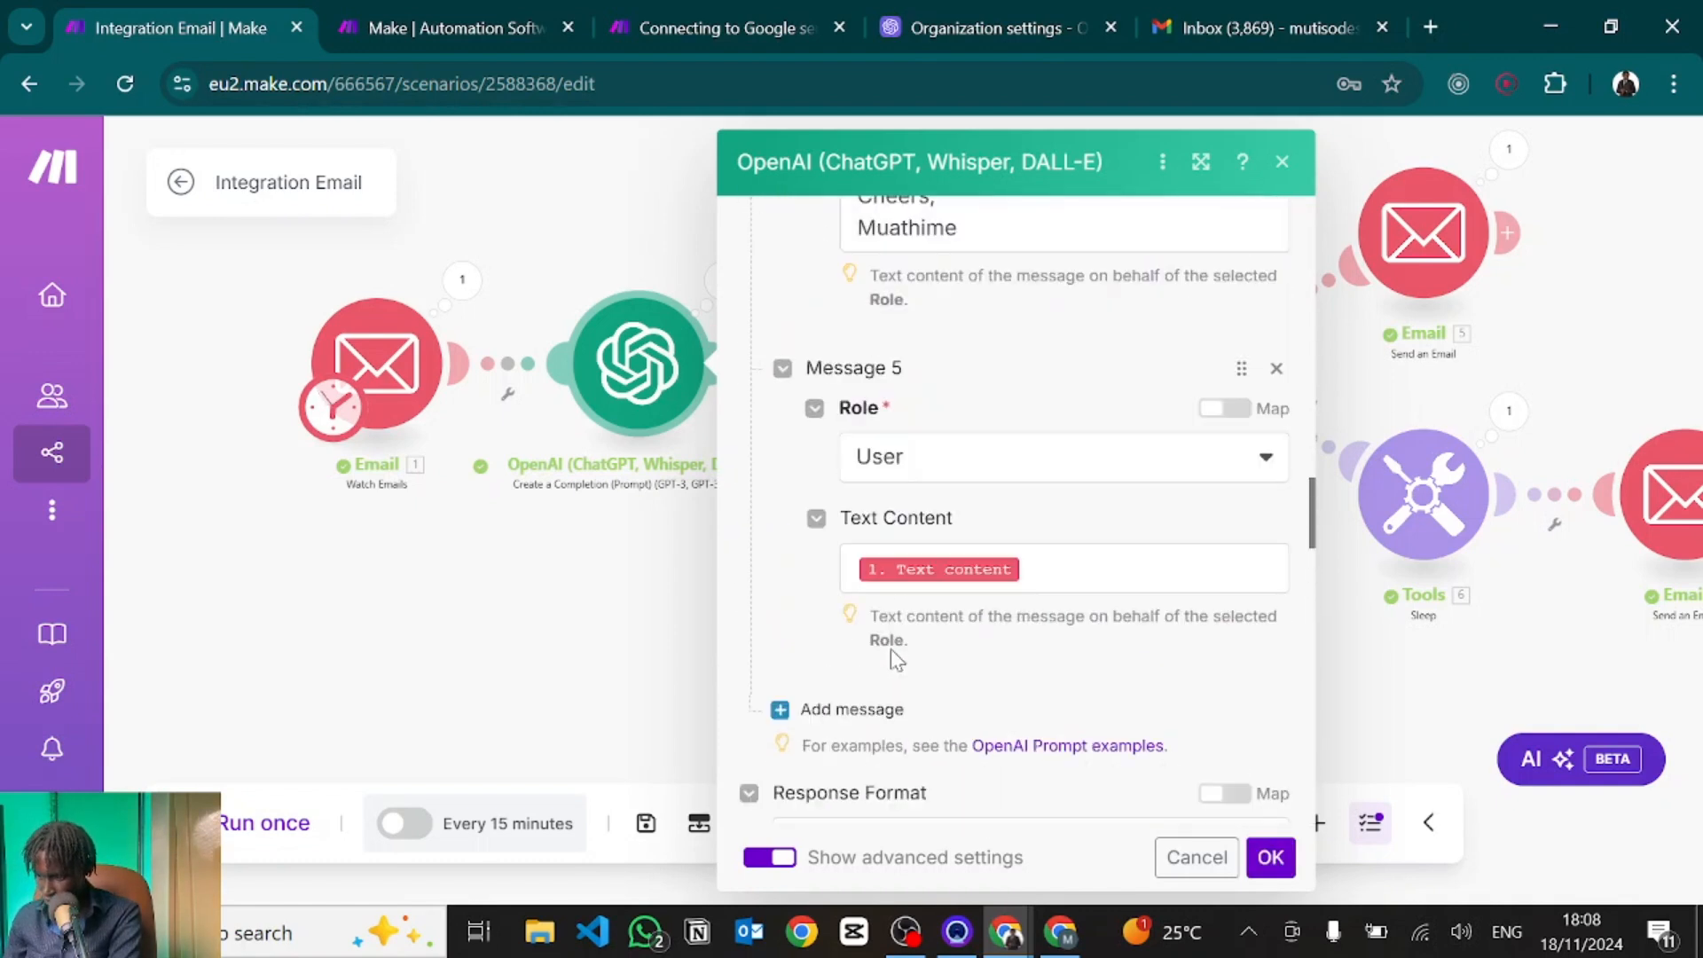
Insert <br> line breaks after the greeting and before 'Cheers,' in Message 4, then save.
{"action": "scroll", "coordinate": [890, 648], "scroll_direction": "up", "scroll_amount": 5}
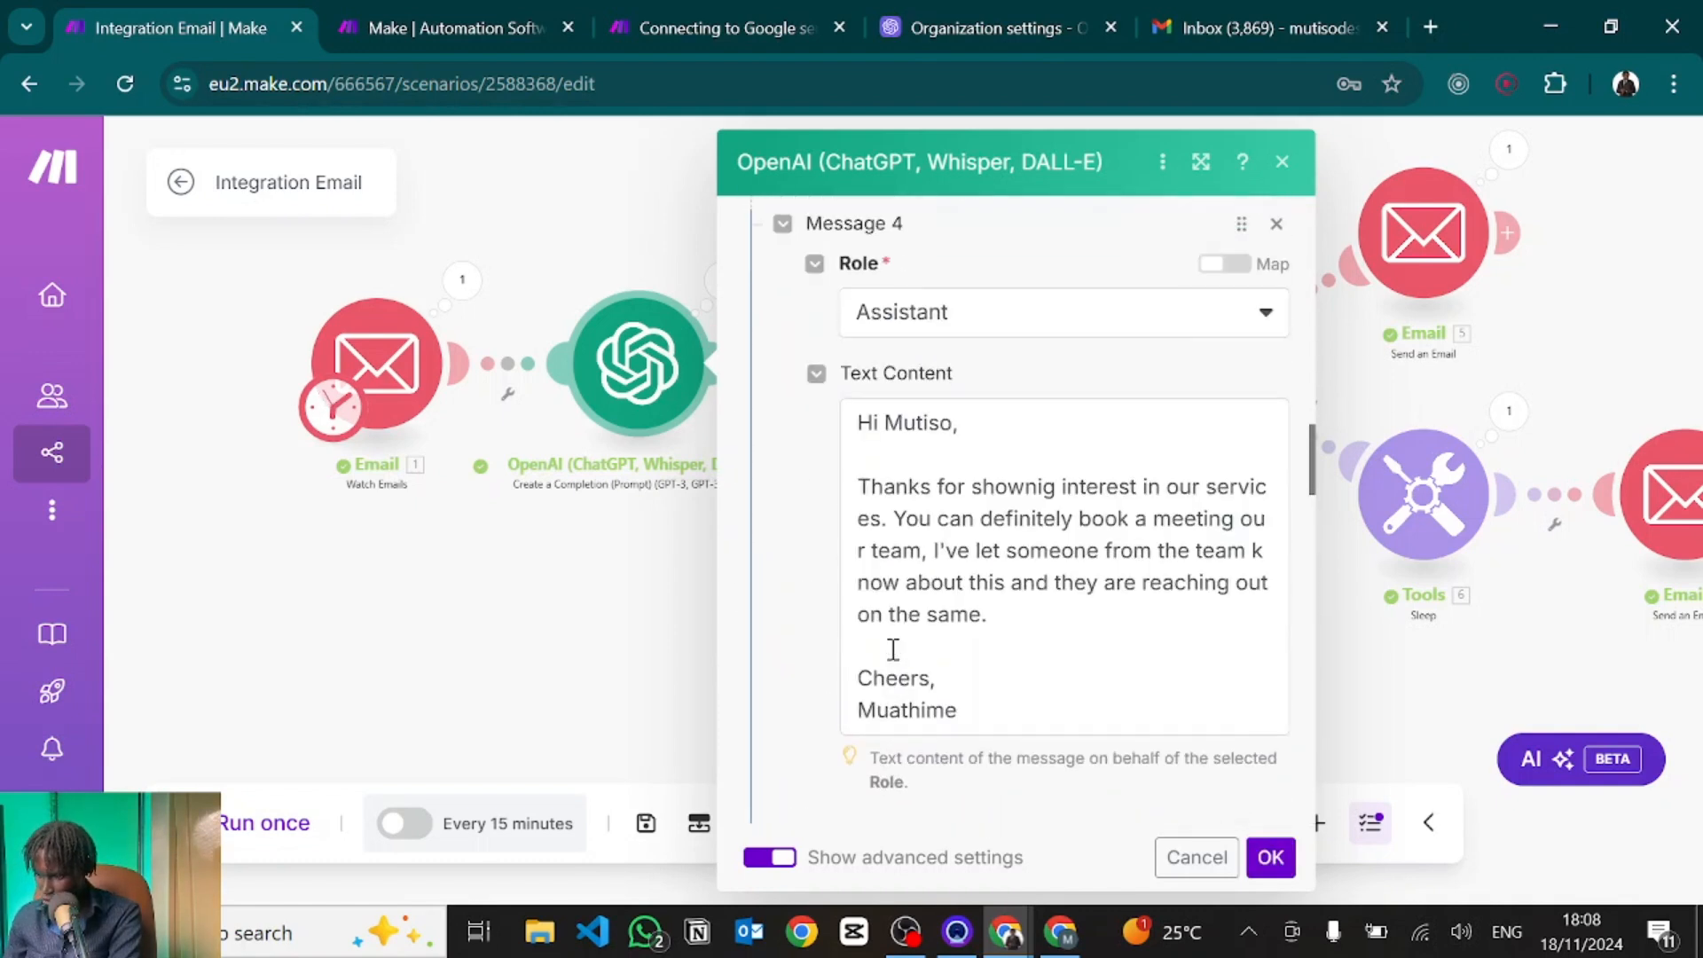
{"action": "left_click", "coordinate": [898, 508]}
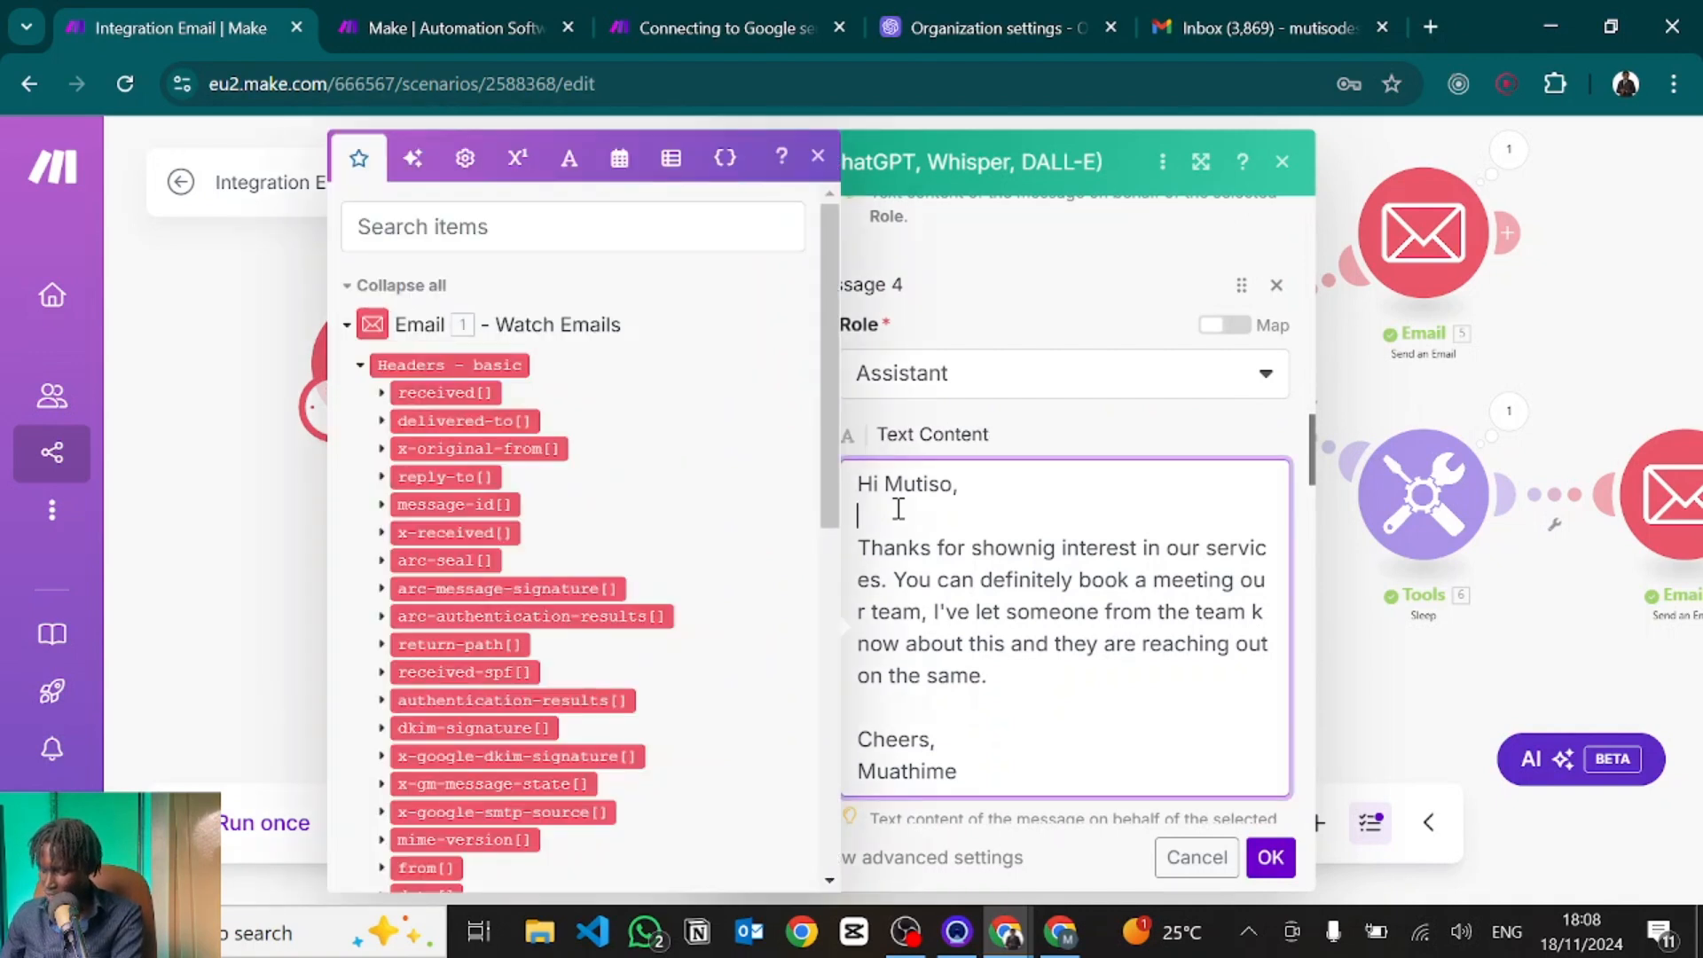
{"action": "type", "text": "<br>"}
{"action": "key", "text": "Return"}
{"action": "type", "text": "<br>"}
{"action": "left_click_drag", "start_coordinate": [939, 444], "coordinate": [854, 403]}
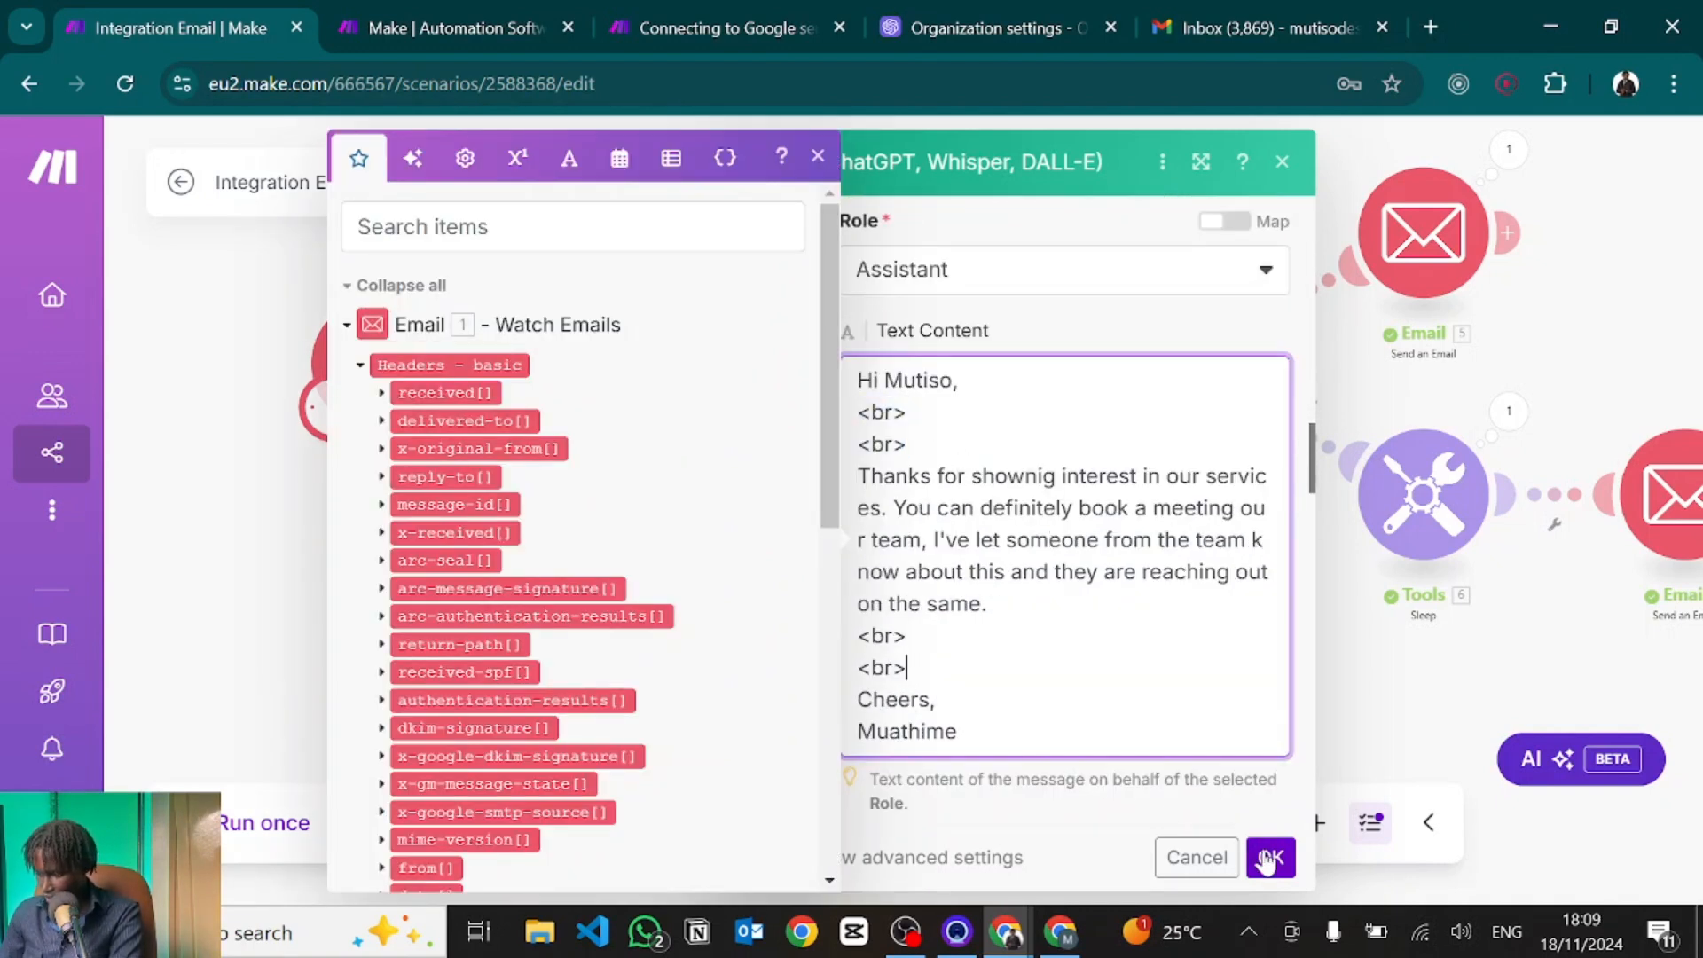
{"action": "left_click", "coordinate": [1272, 859]}
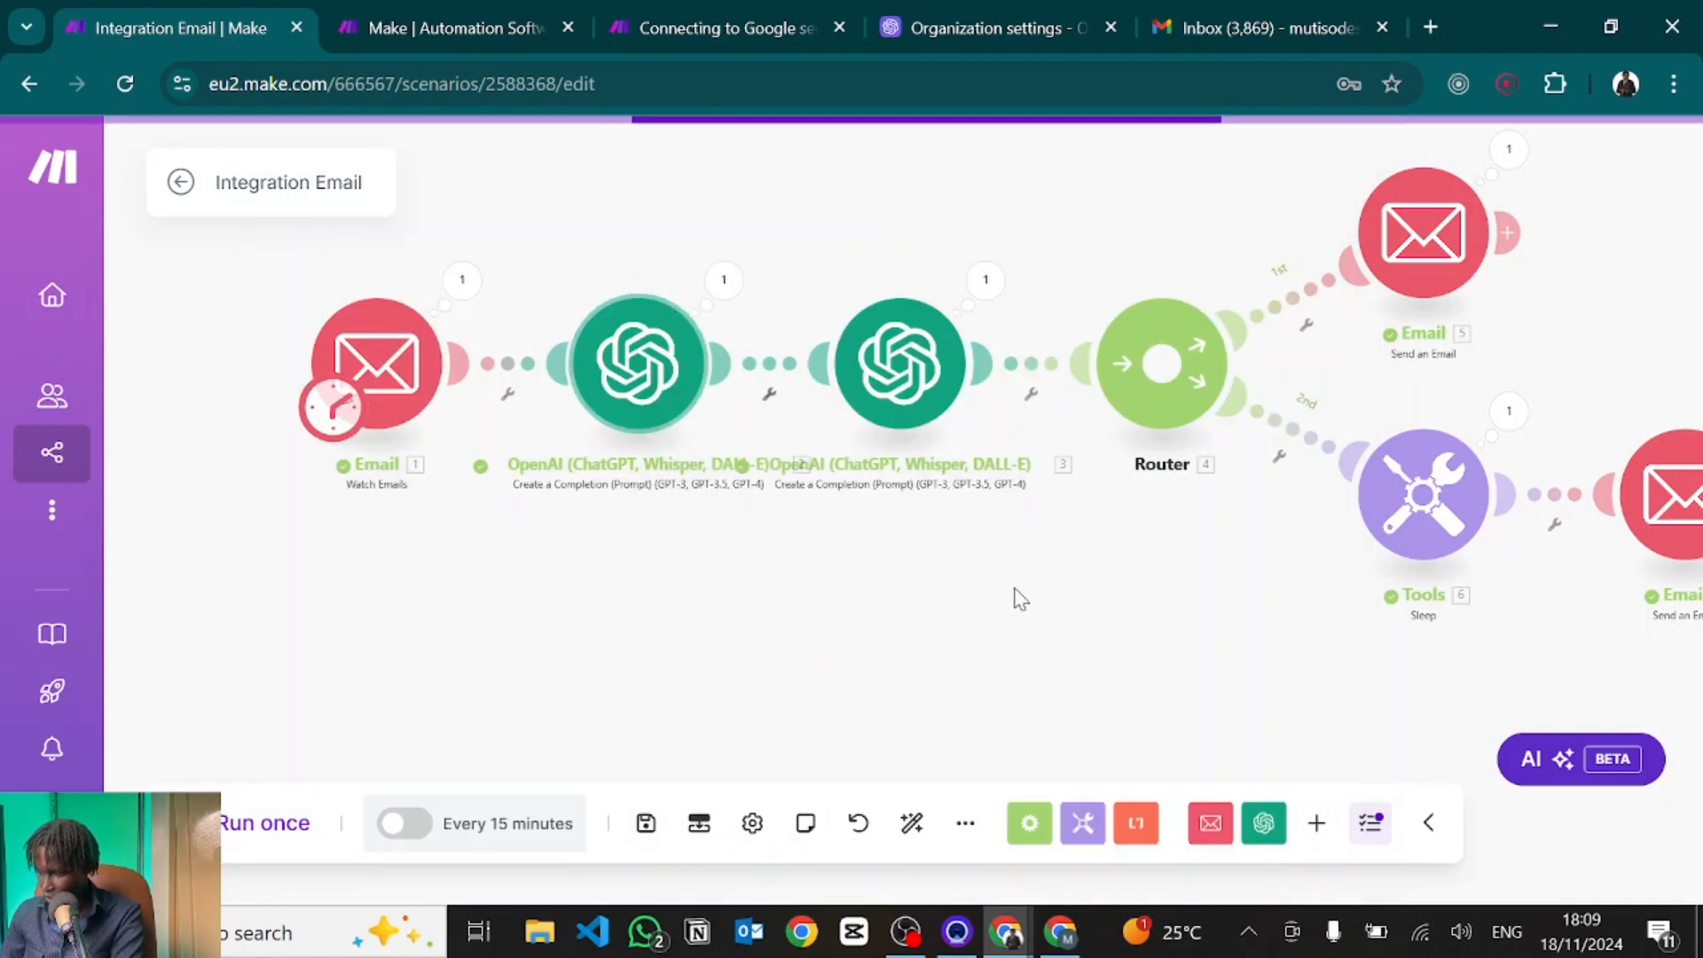
Run only the first OpenAI module on the sample lead email and review its meeting-booking reply.
{"action": "right_click", "coordinate": [622, 353]}
{"action": "left_click", "coordinate": [718, 423]}
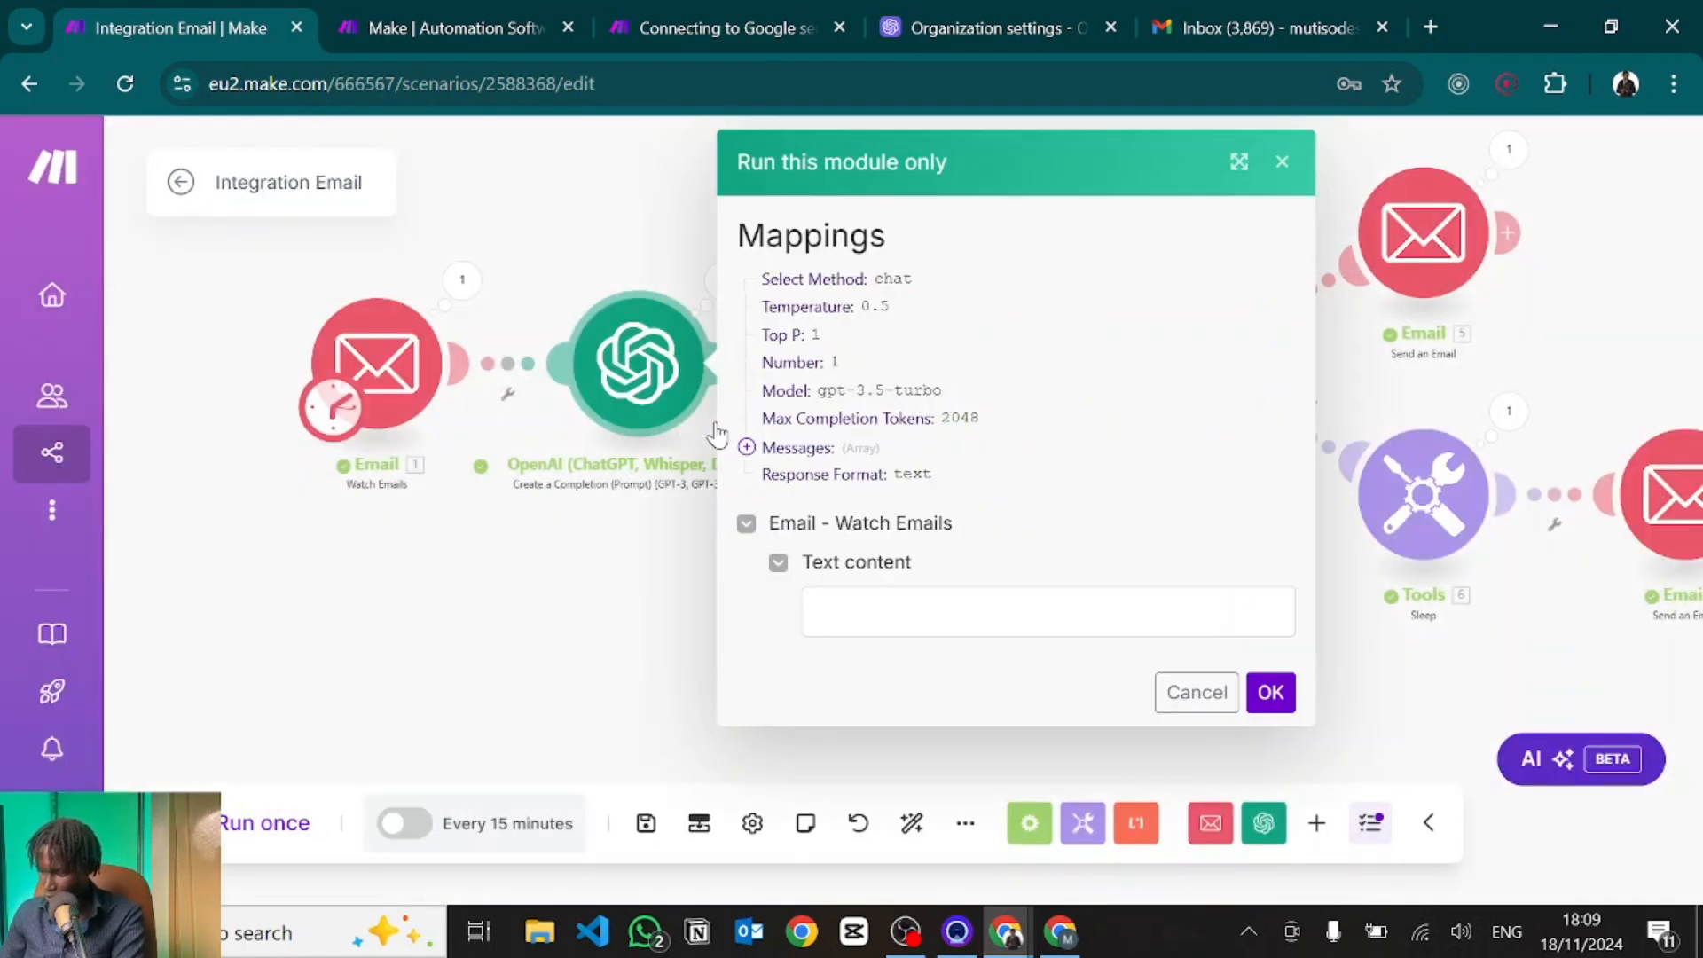
{"action": "left_click", "coordinate": [834, 591]}
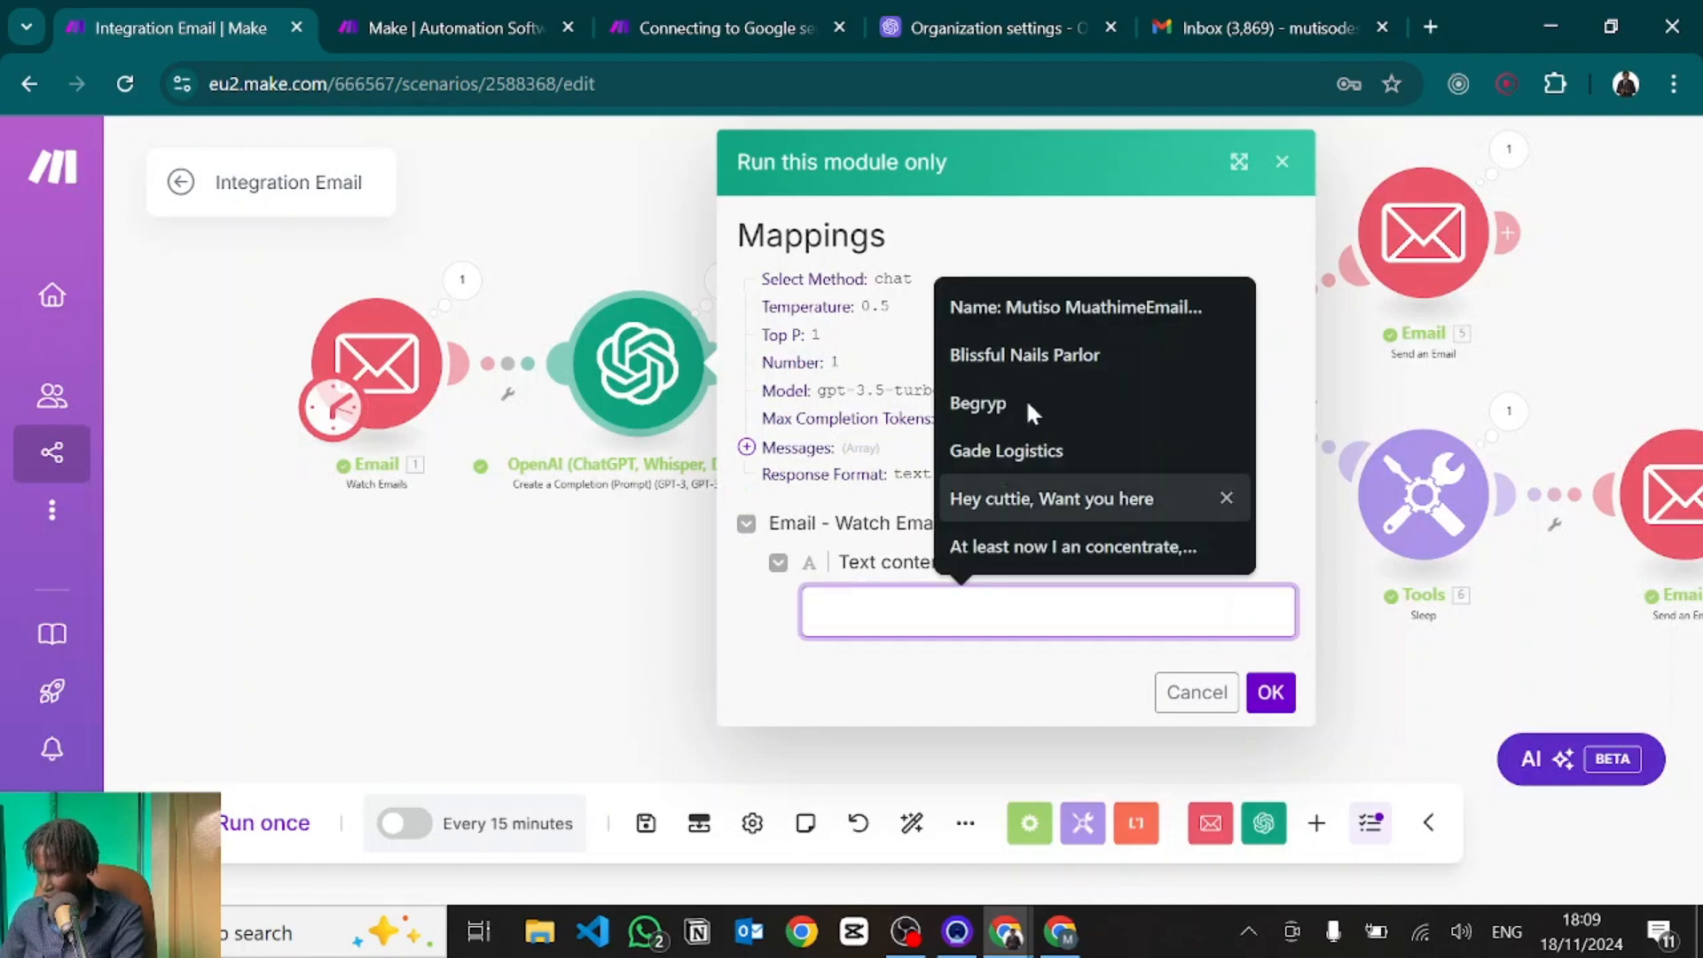
{"action": "left_click", "coordinate": [1084, 307]}
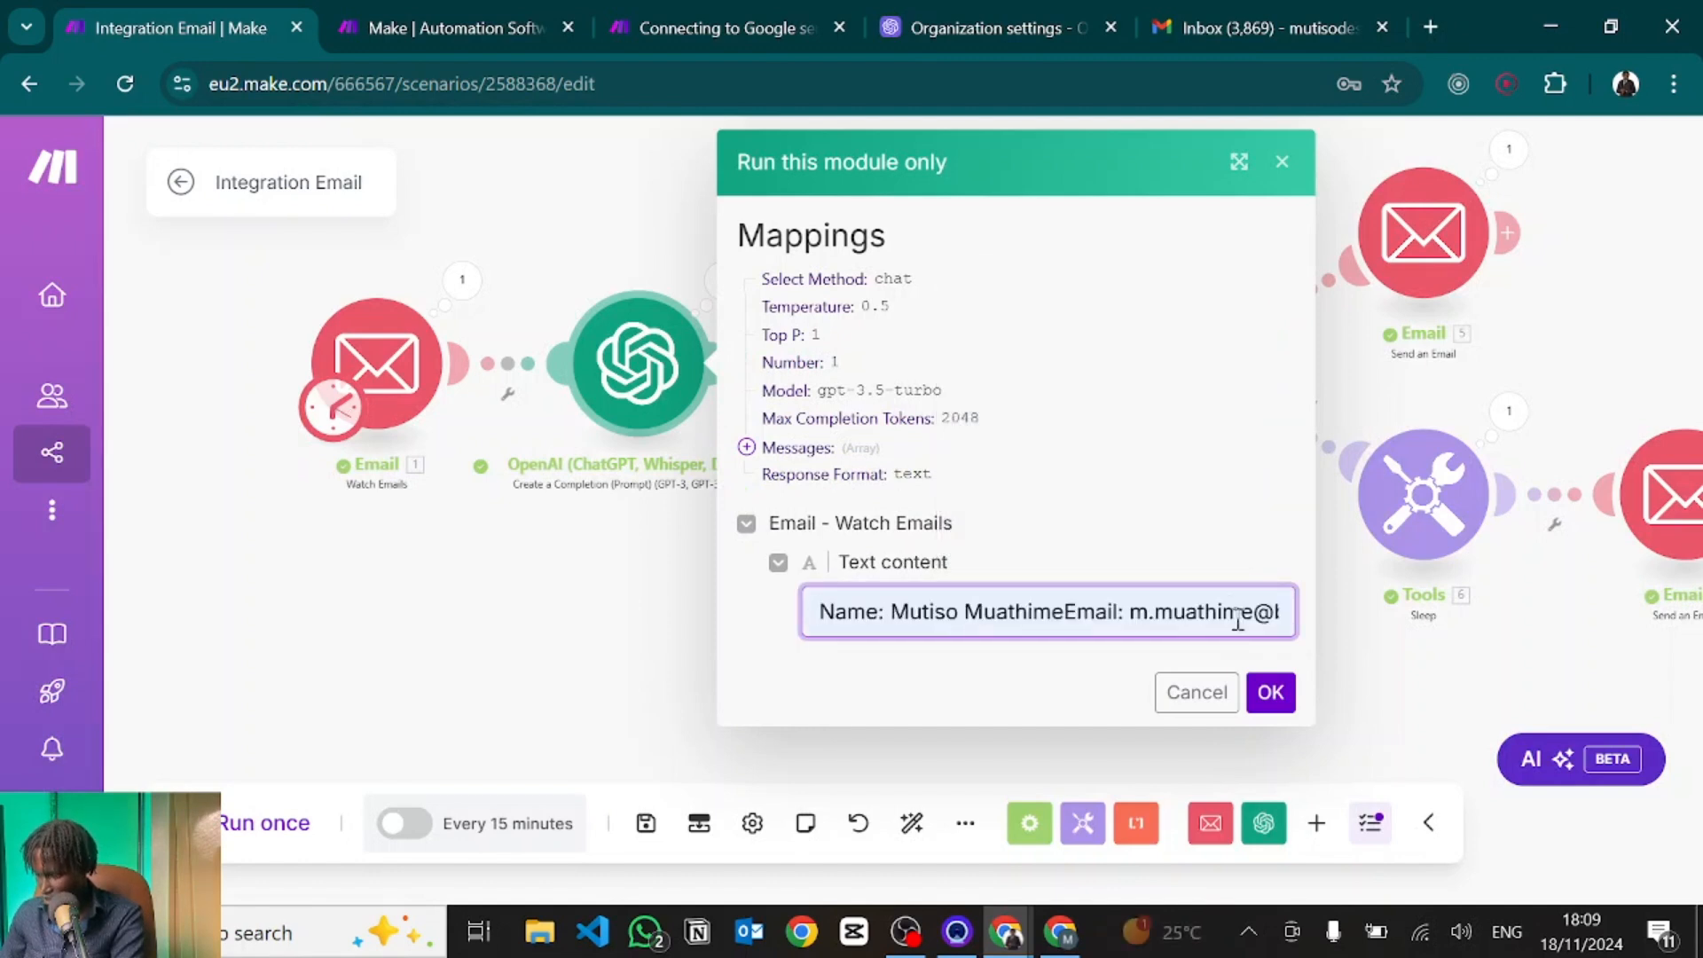
{"action": "left_click", "coordinate": [1270, 692]}
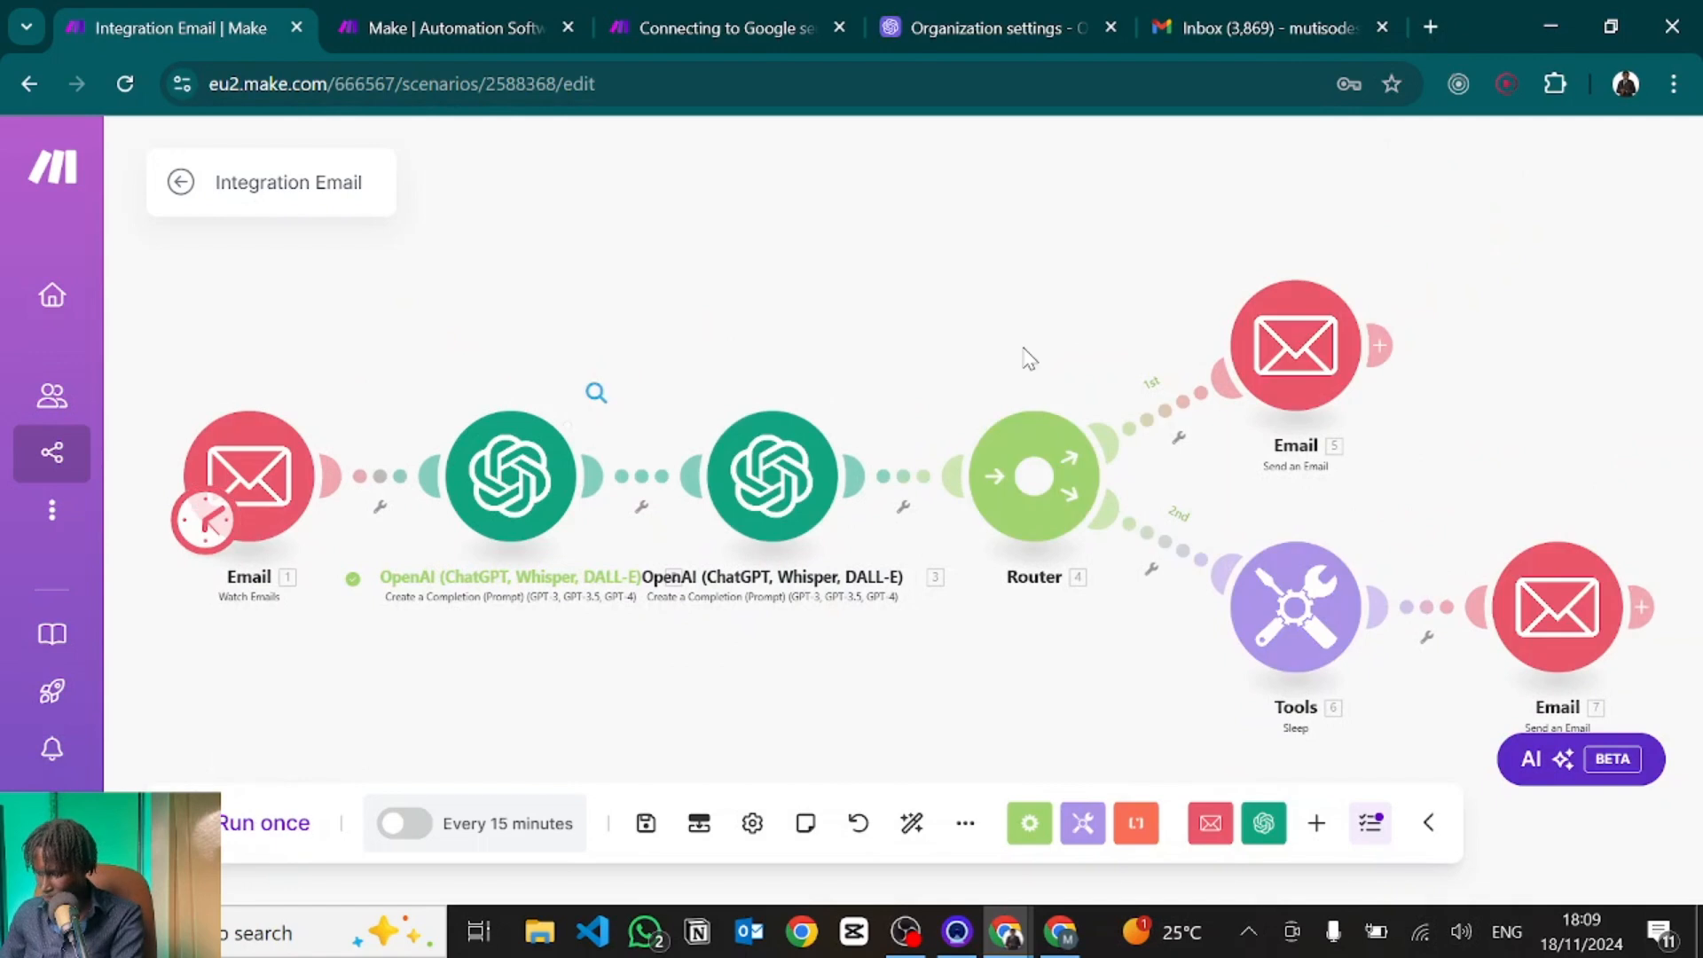
{"action": "scroll", "coordinate": [923, 572], "scroll_direction": "down", "scroll_amount": 3}
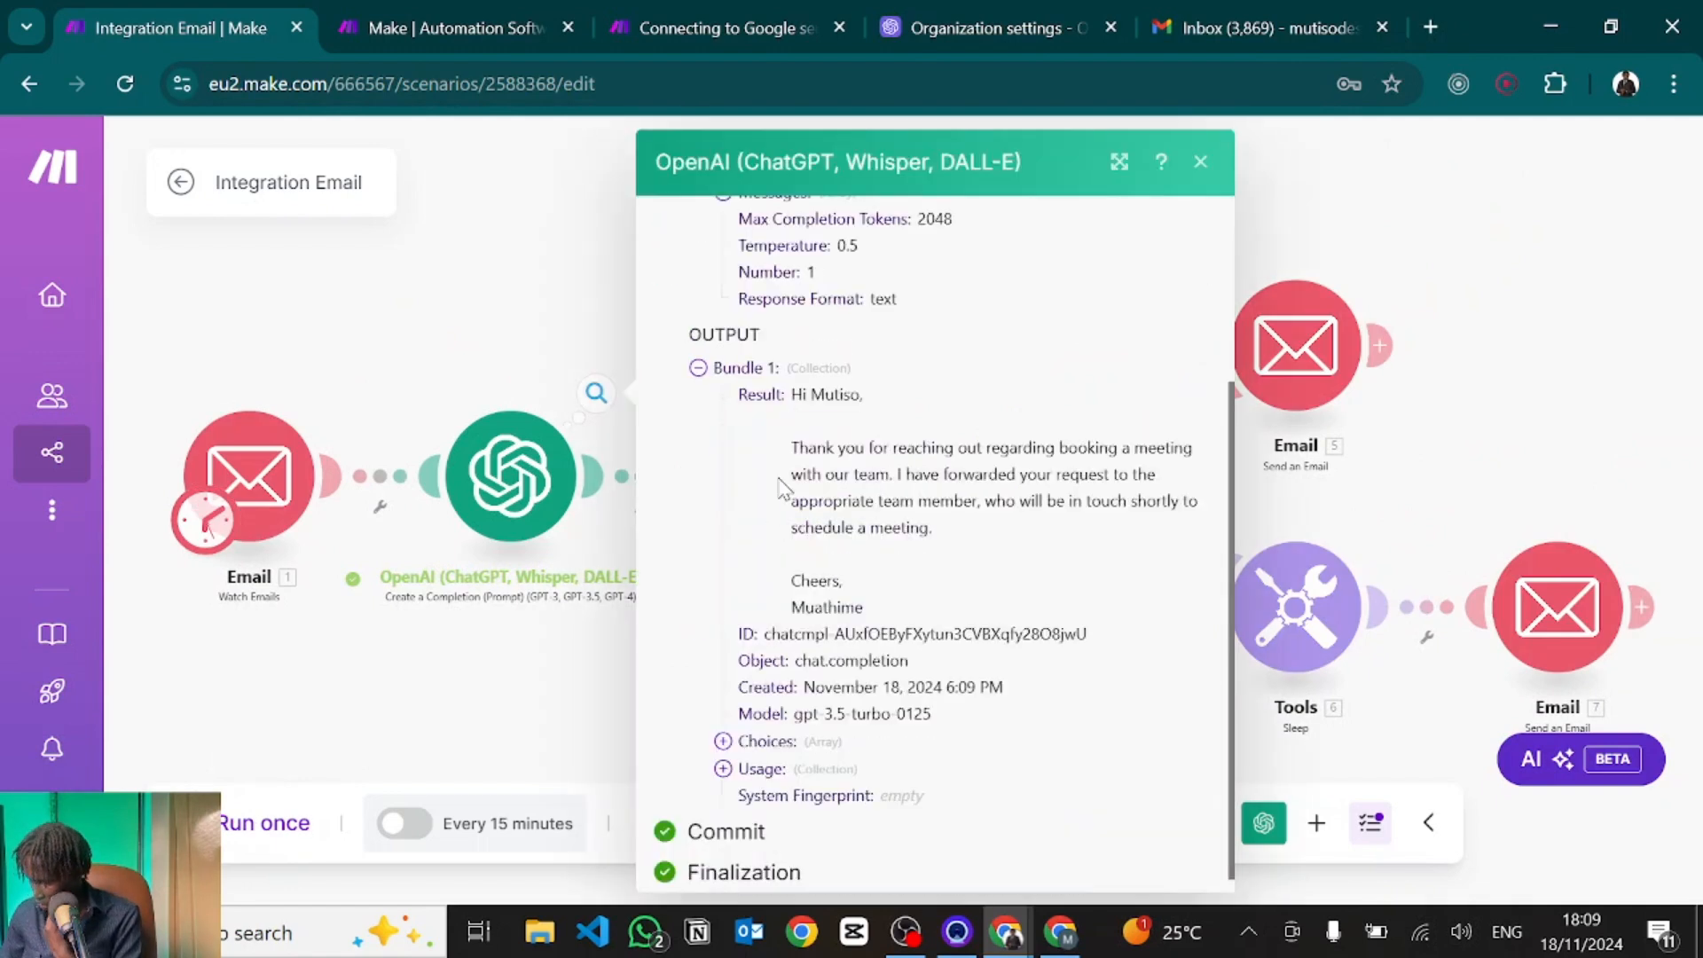
{"action": "left_click_drag", "start_coordinate": [799, 399], "coordinate": [801, 530]}
{"action": "left_click", "coordinate": [896, 558]}
{"action": "left_click", "coordinate": [554, 647]}
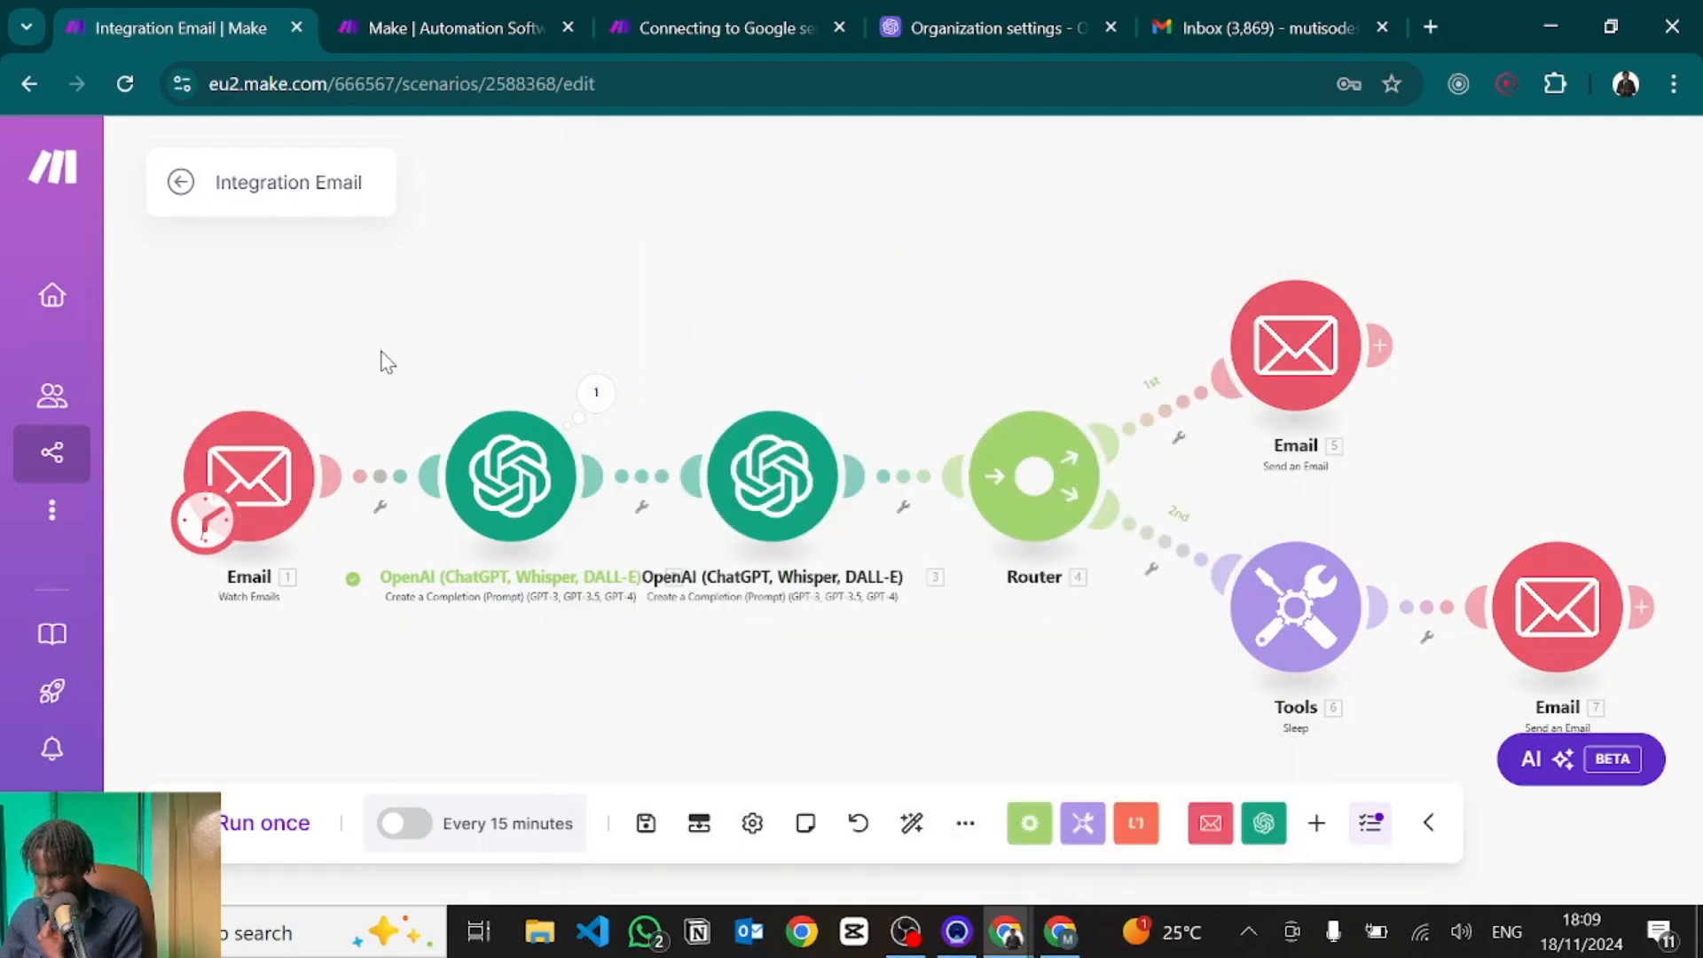
{"action": "left_click_drag", "start_coordinate": [380, 361], "coordinate": [600, 350]}
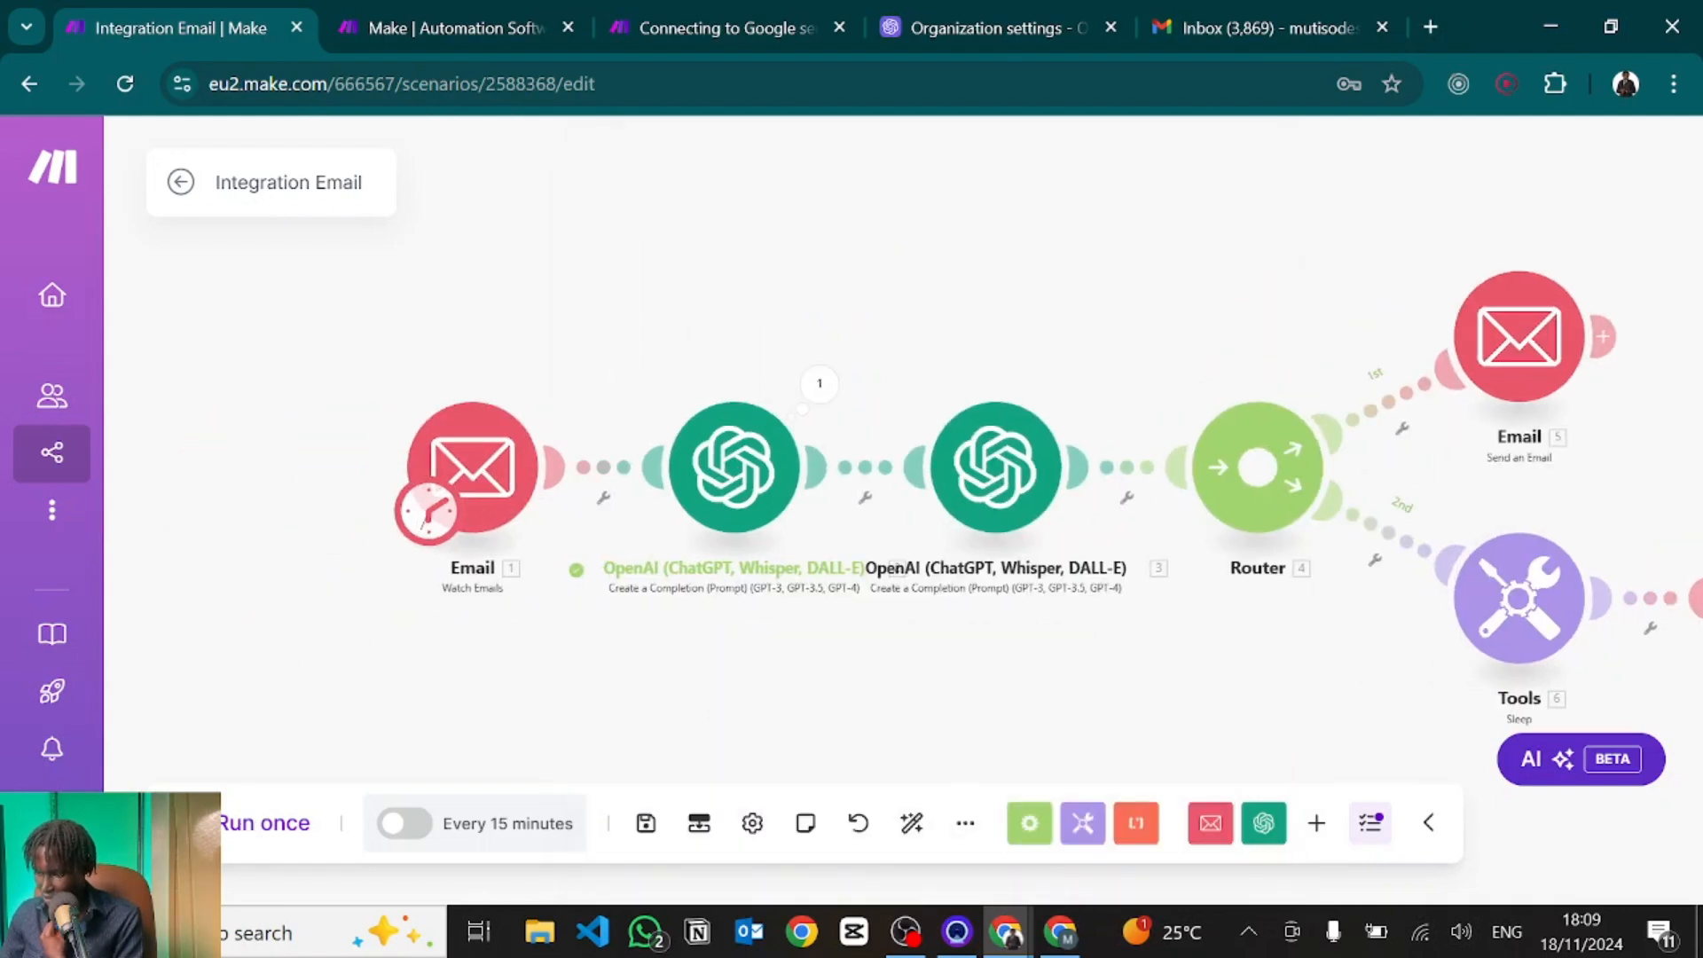
Run the scenario once with the Email trigger starting from the 11/18/2024 6:04 PM email.
{"action": "left_click", "coordinate": [202, 823]}
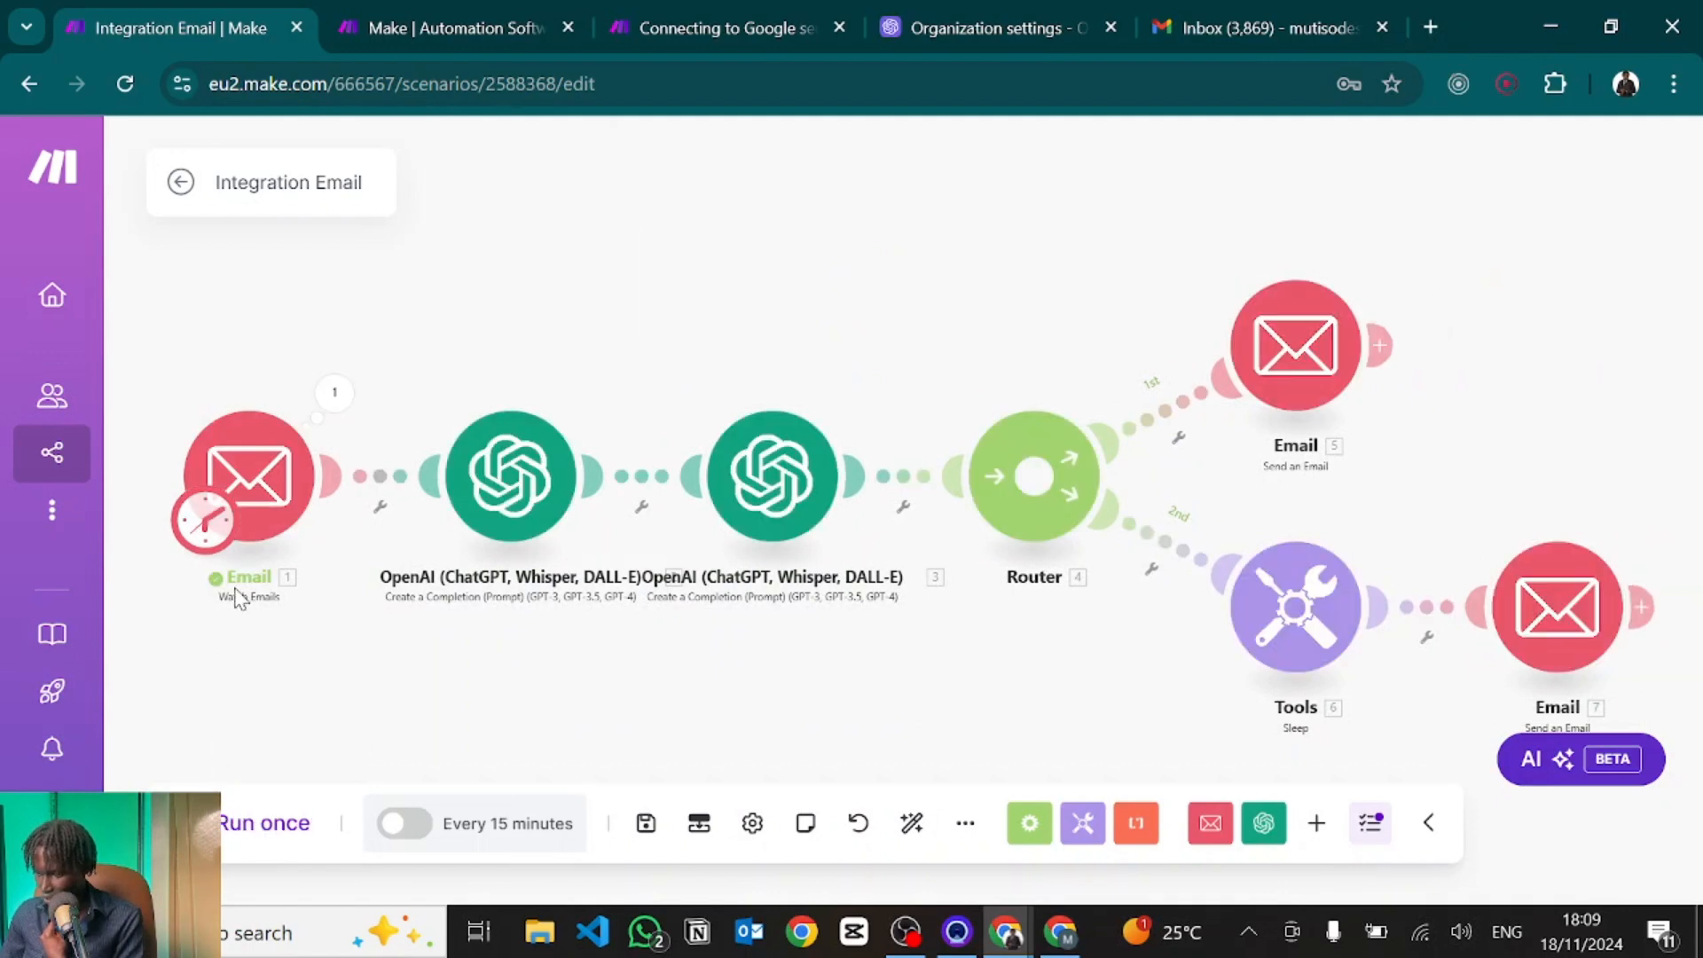
{"action": "left_click", "coordinate": [334, 397]}
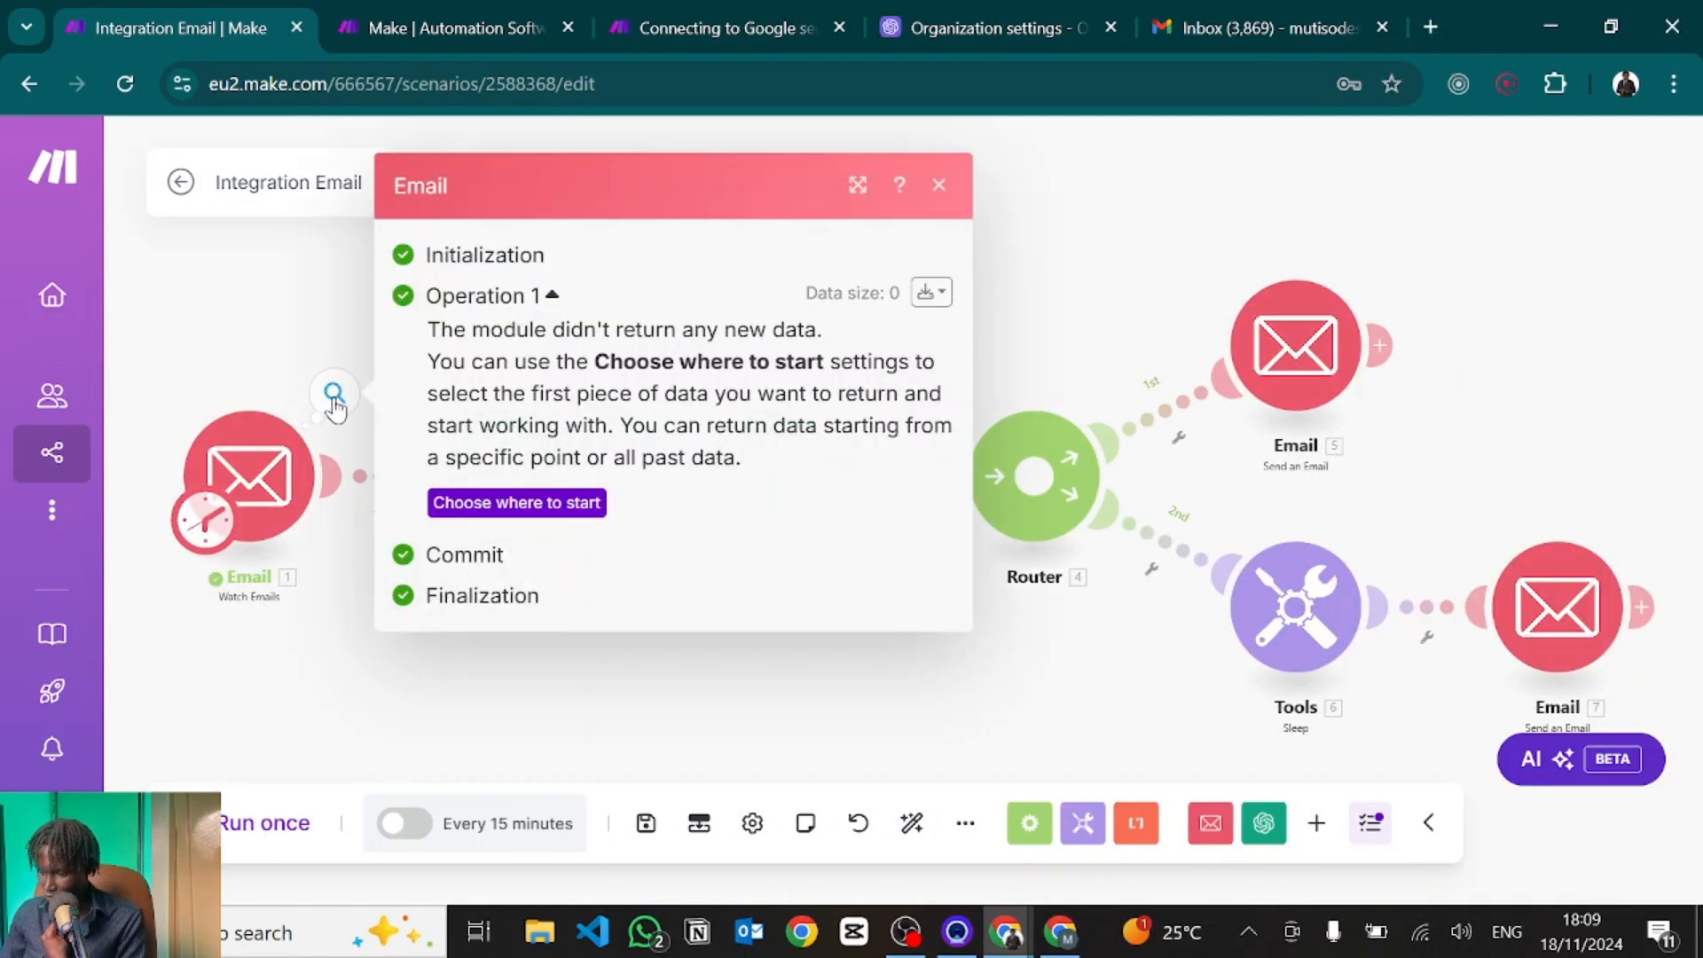
{"action": "left_click", "coordinate": [459, 504]}
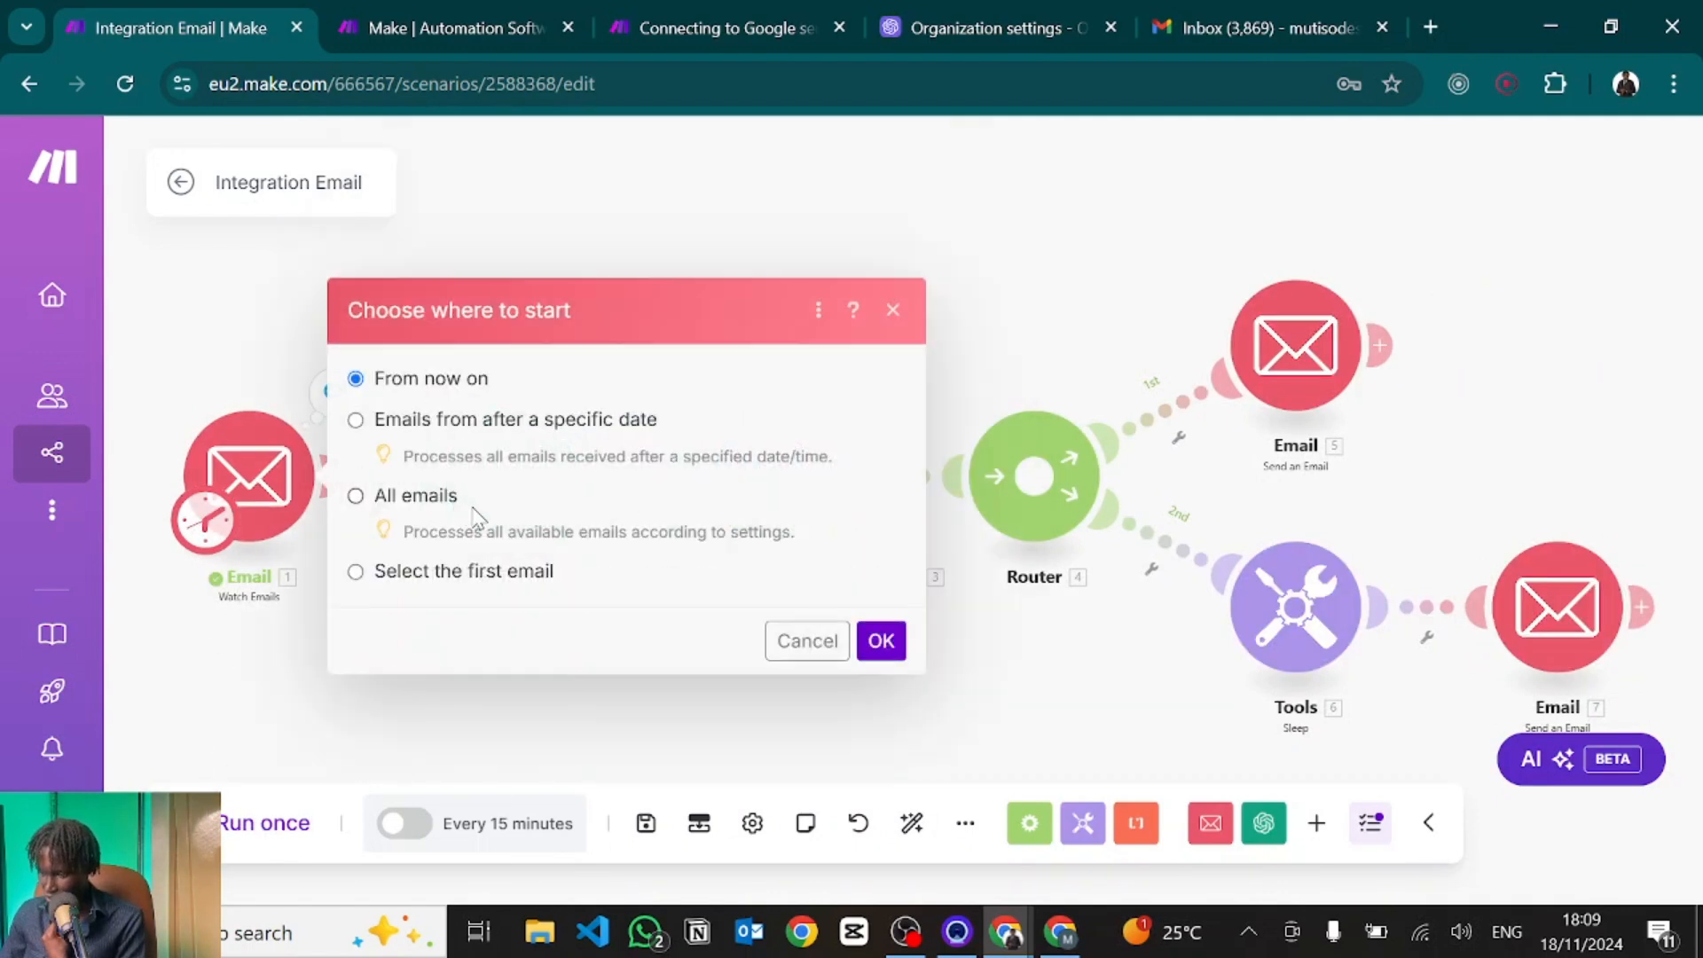
{"action": "left_click", "coordinate": [354, 575]}
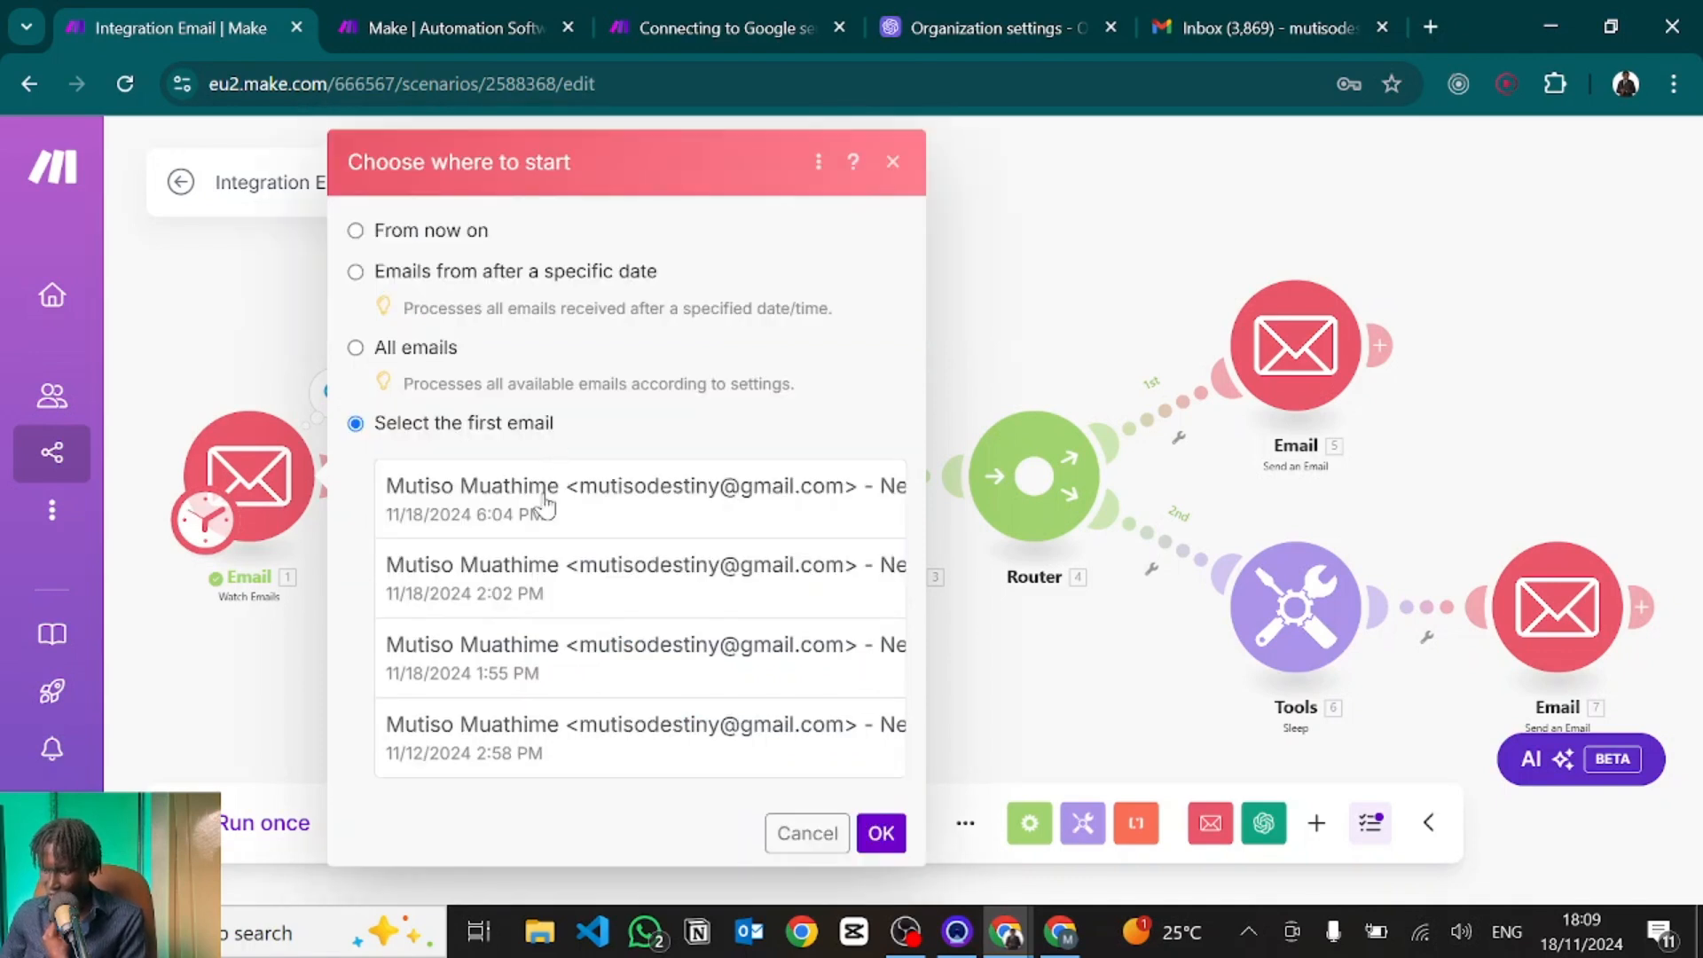
{"action": "left_click", "coordinate": [545, 501]}
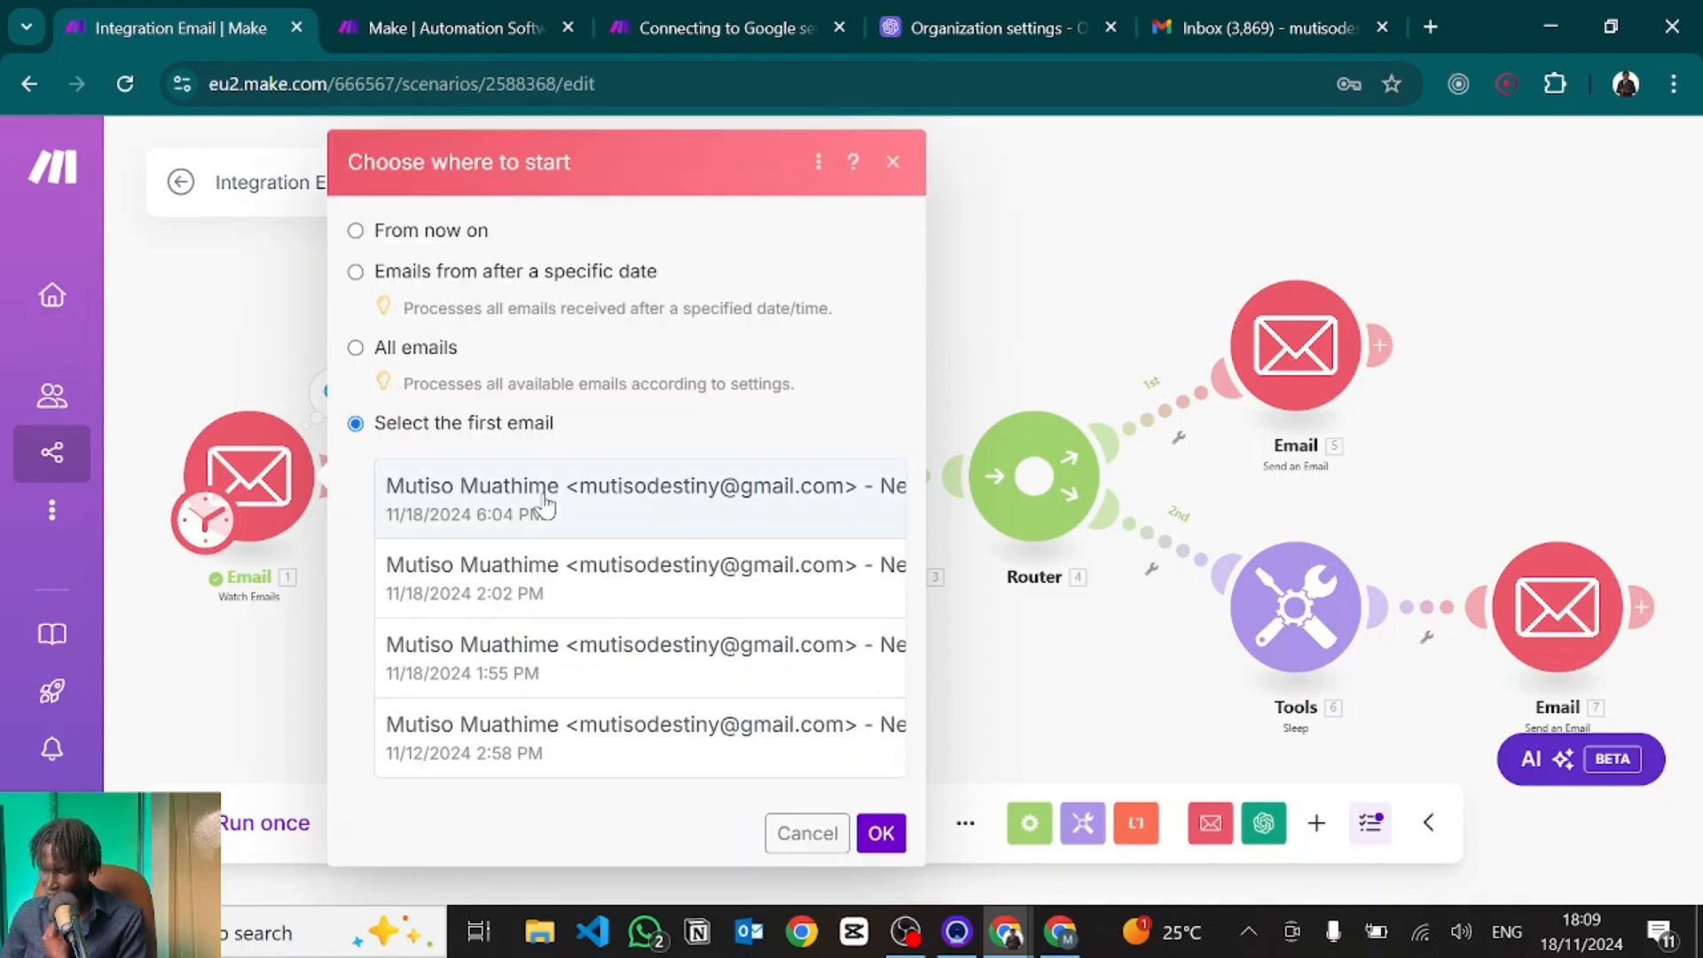
{"action": "left_click", "coordinate": [881, 833]}
{"action": "left_click_drag", "start_coordinate": [426, 654], "coordinate": [773, 572]}
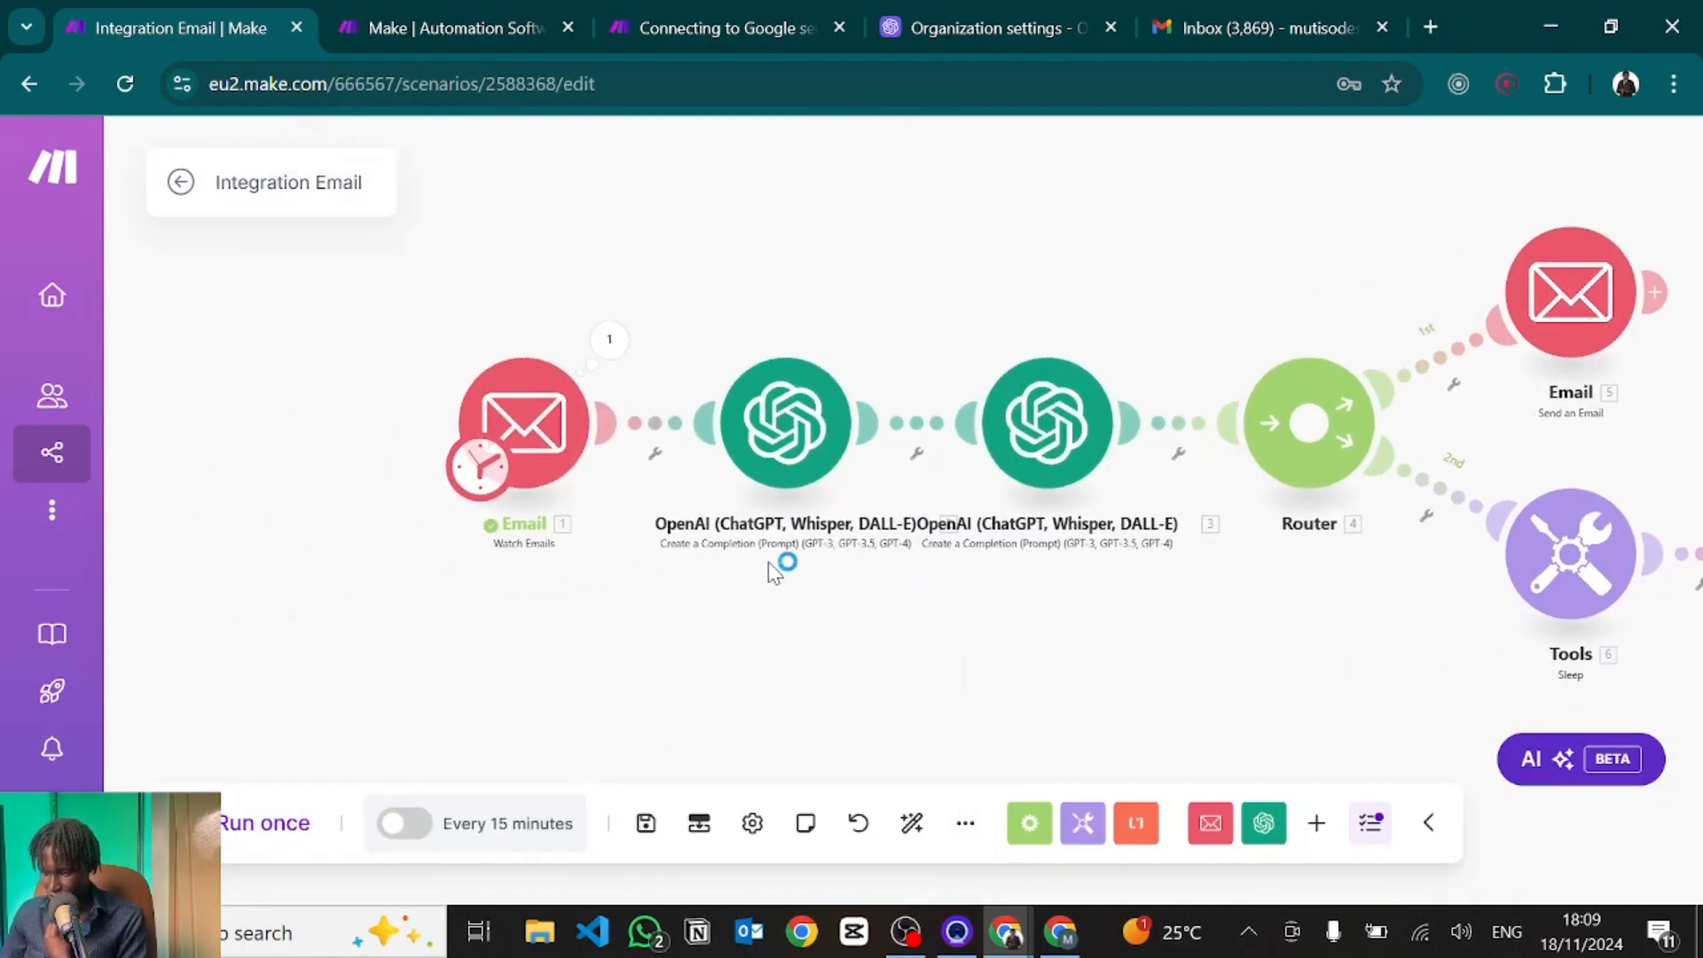
{"action": "left_click_drag", "start_coordinate": [809, 260], "coordinate": [706, 292]}
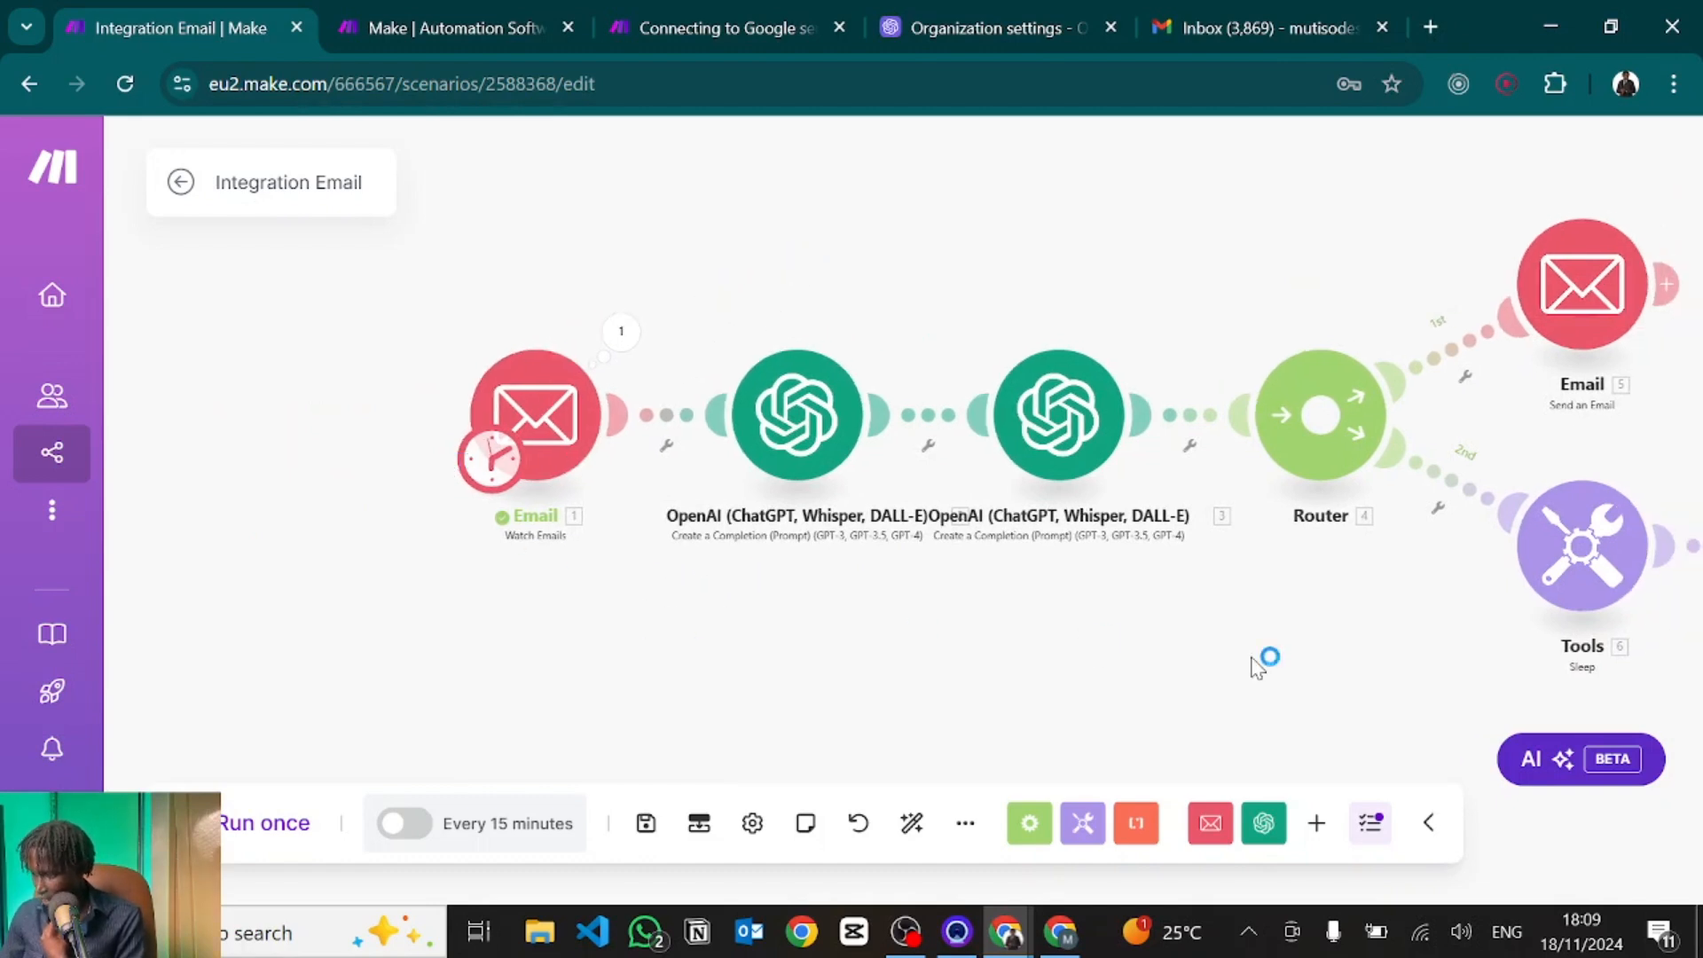
{"action": "left_click_drag", "start_coordinate": [1258, 667], "coordinate": [851, 600]}
Change the Sleep module's Delay from 90 to 1 second and run the scenario again.
{"action": "left_click", "coordinate": [1150, 528]}
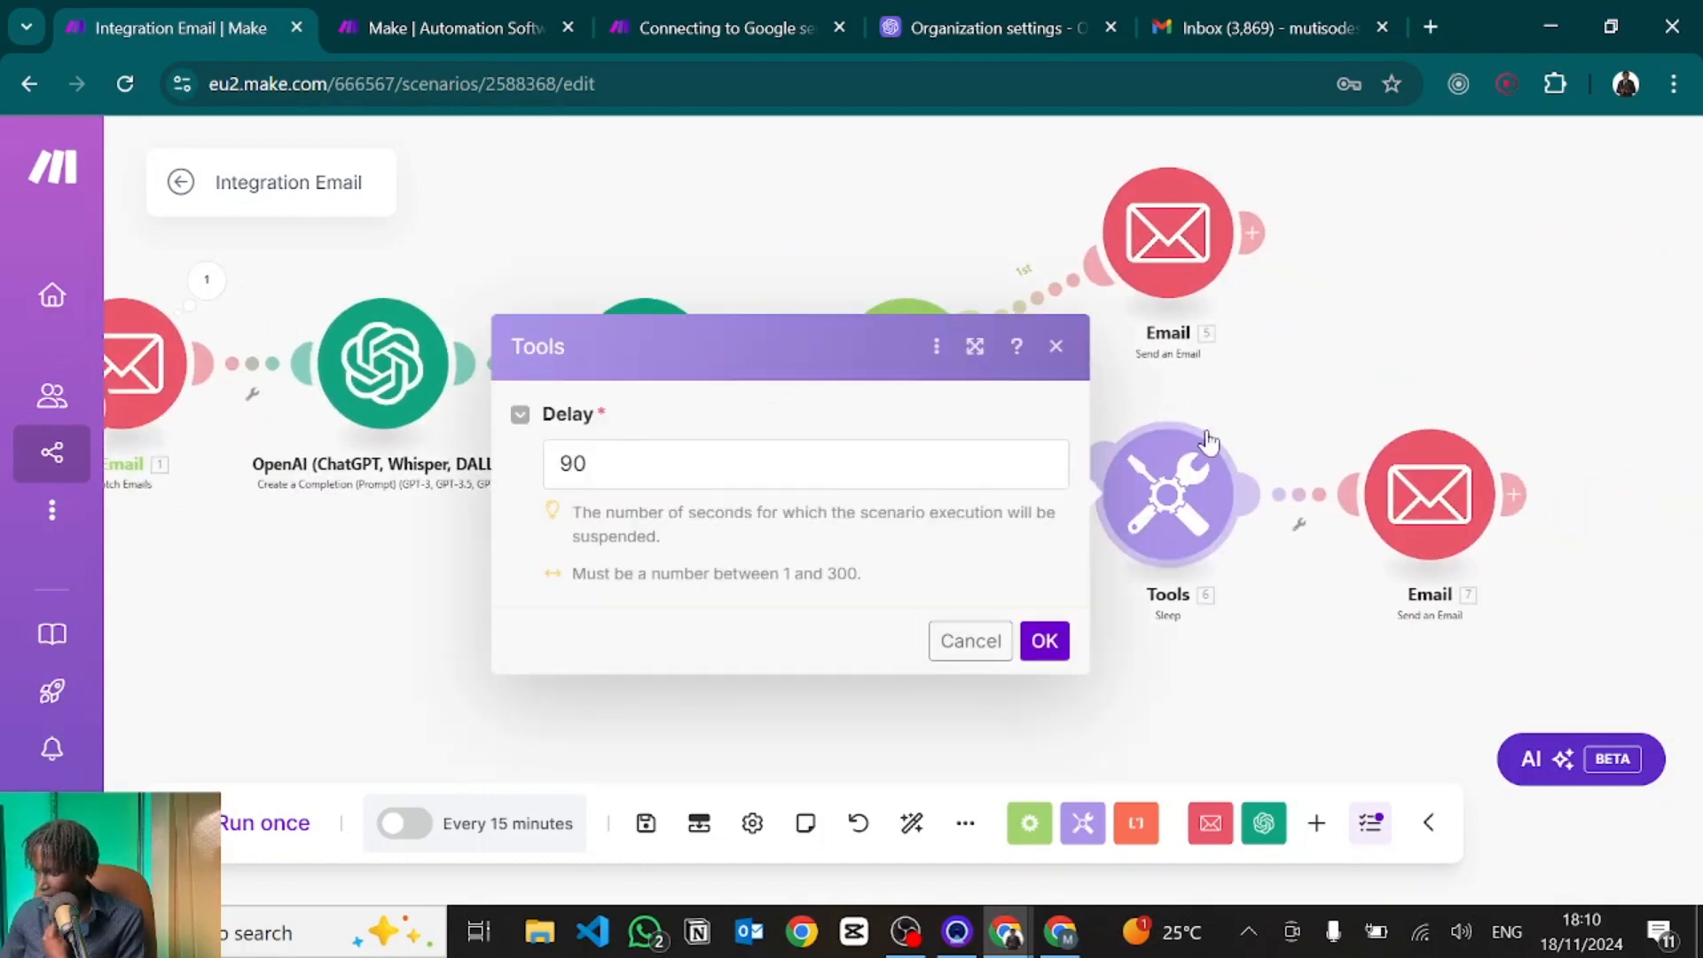
{"action": "left_click", "coordinate": [741, 473]}
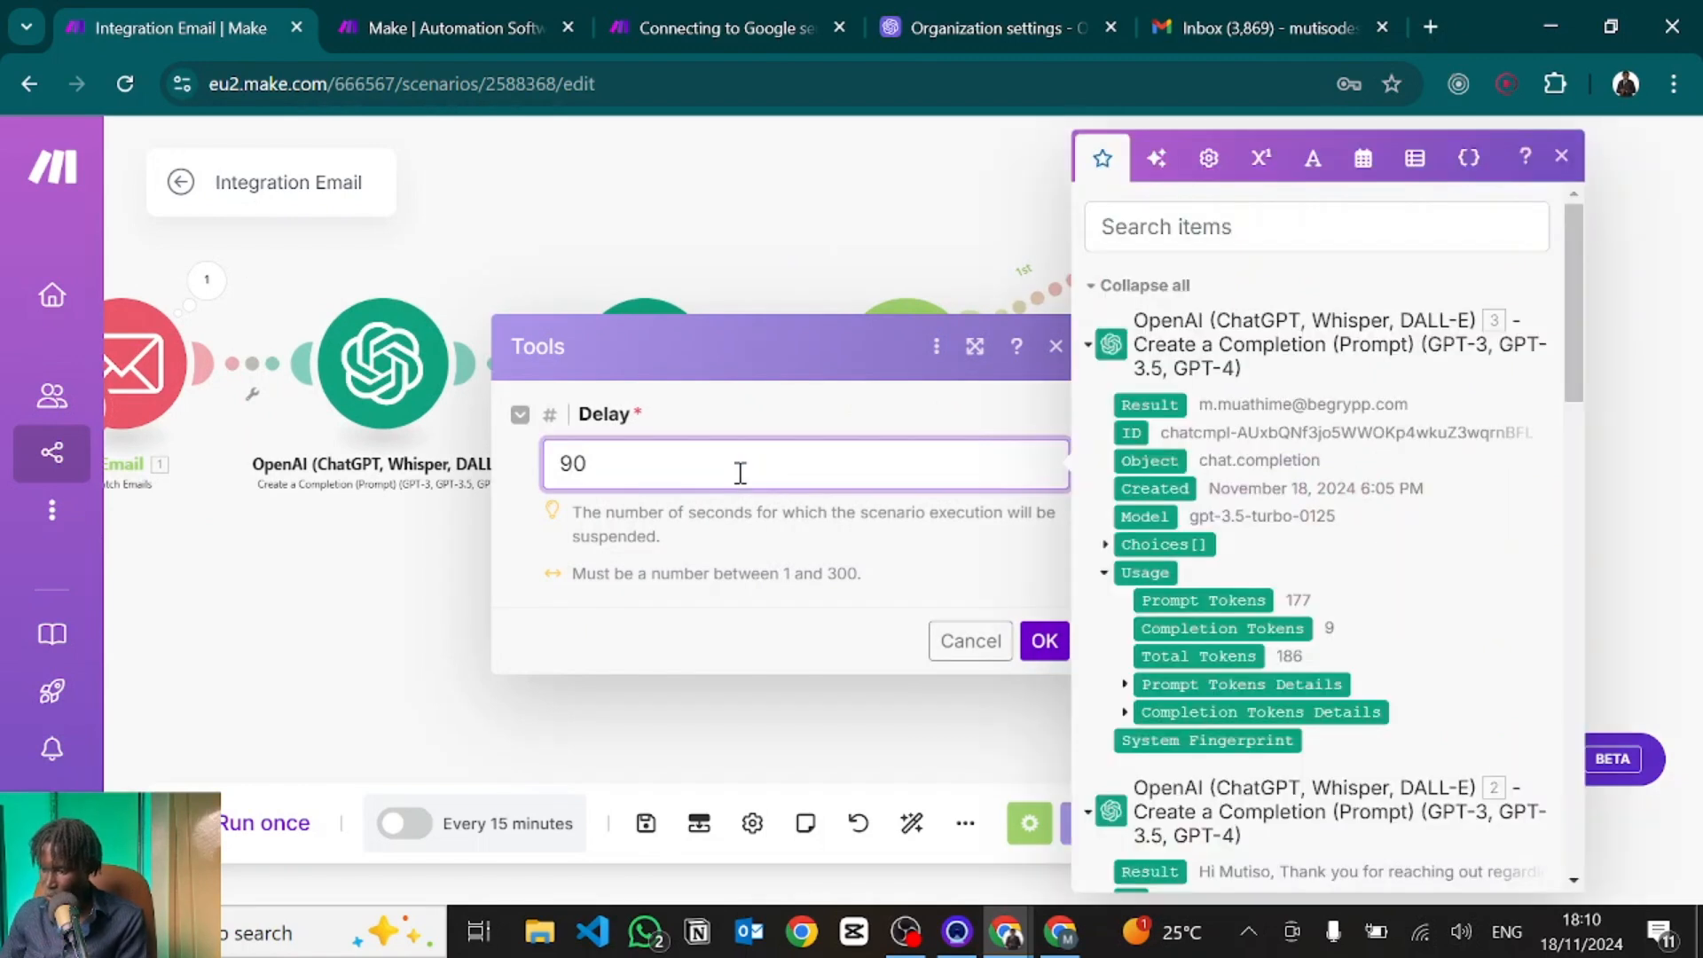
{"action": "left_click_drag", "start_coordinate": [741, 473], "coordinate": [513, 462]}
{"action": "type", "text": "1"}
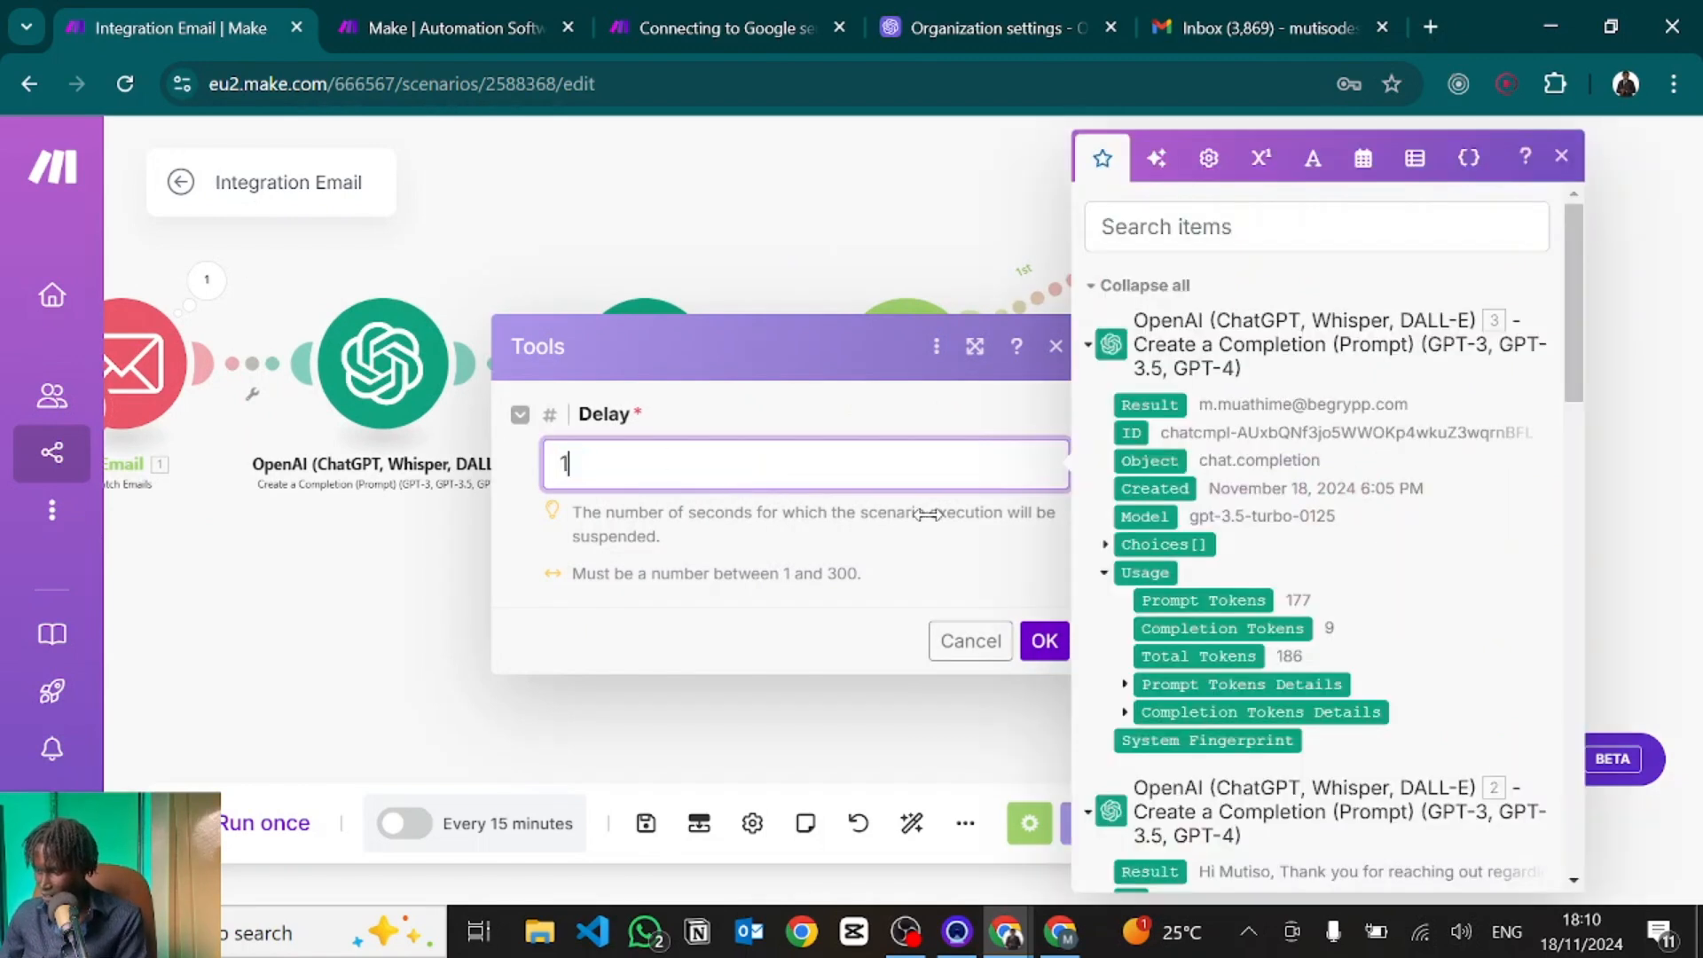
{"action": "left_click", "coordinate": [1059, 646]}
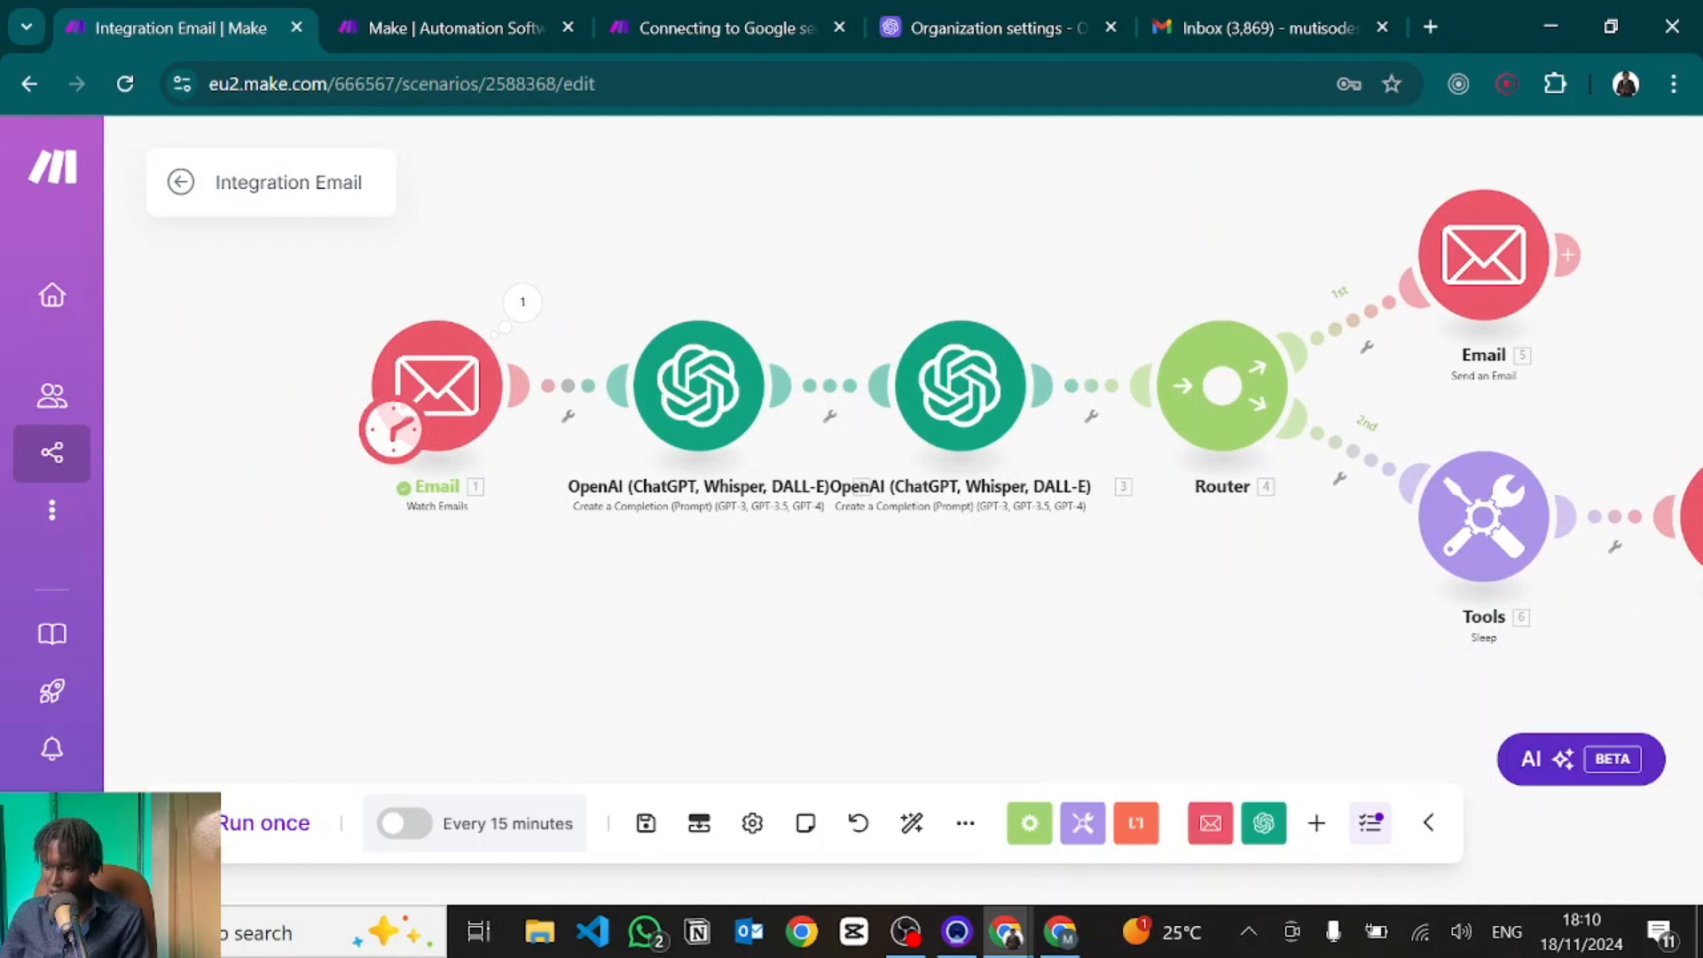
{"action": "left_click", "coordinate": [263, 823]}
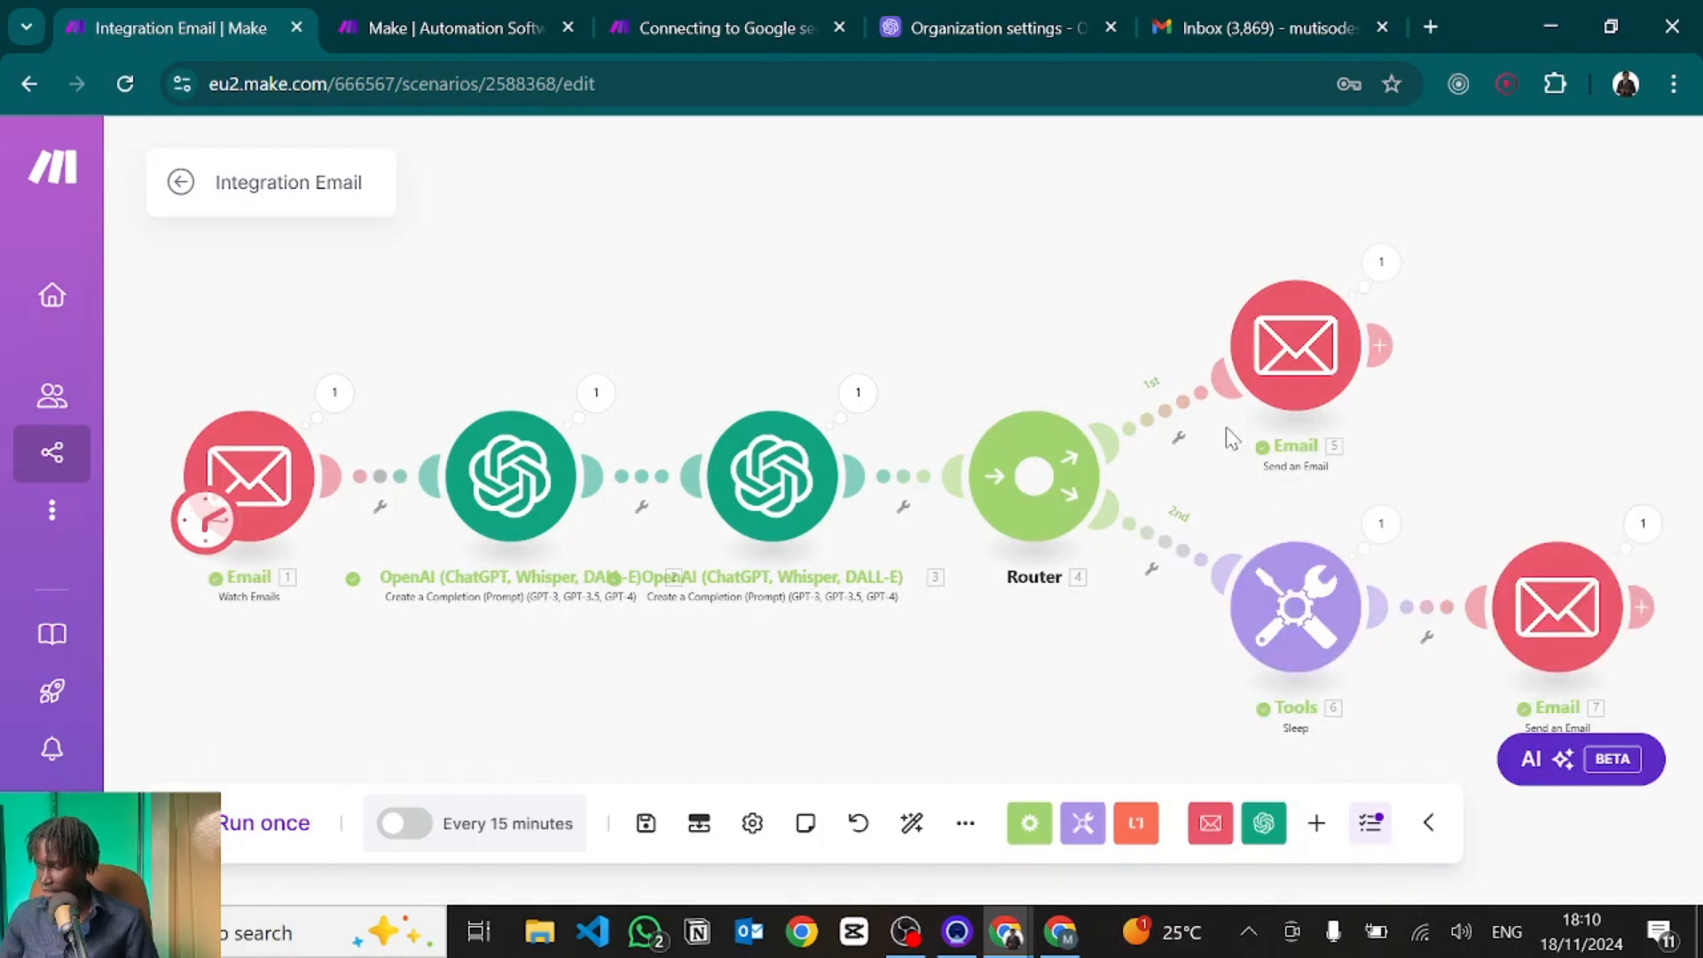
{"action": "key", "text": "alt+Tab"}
Check the automated reply in Gmail's 'well received - talk to you soon' thread, then return to Make.
{"action": "left_click", "coordinate": [463, 230]}
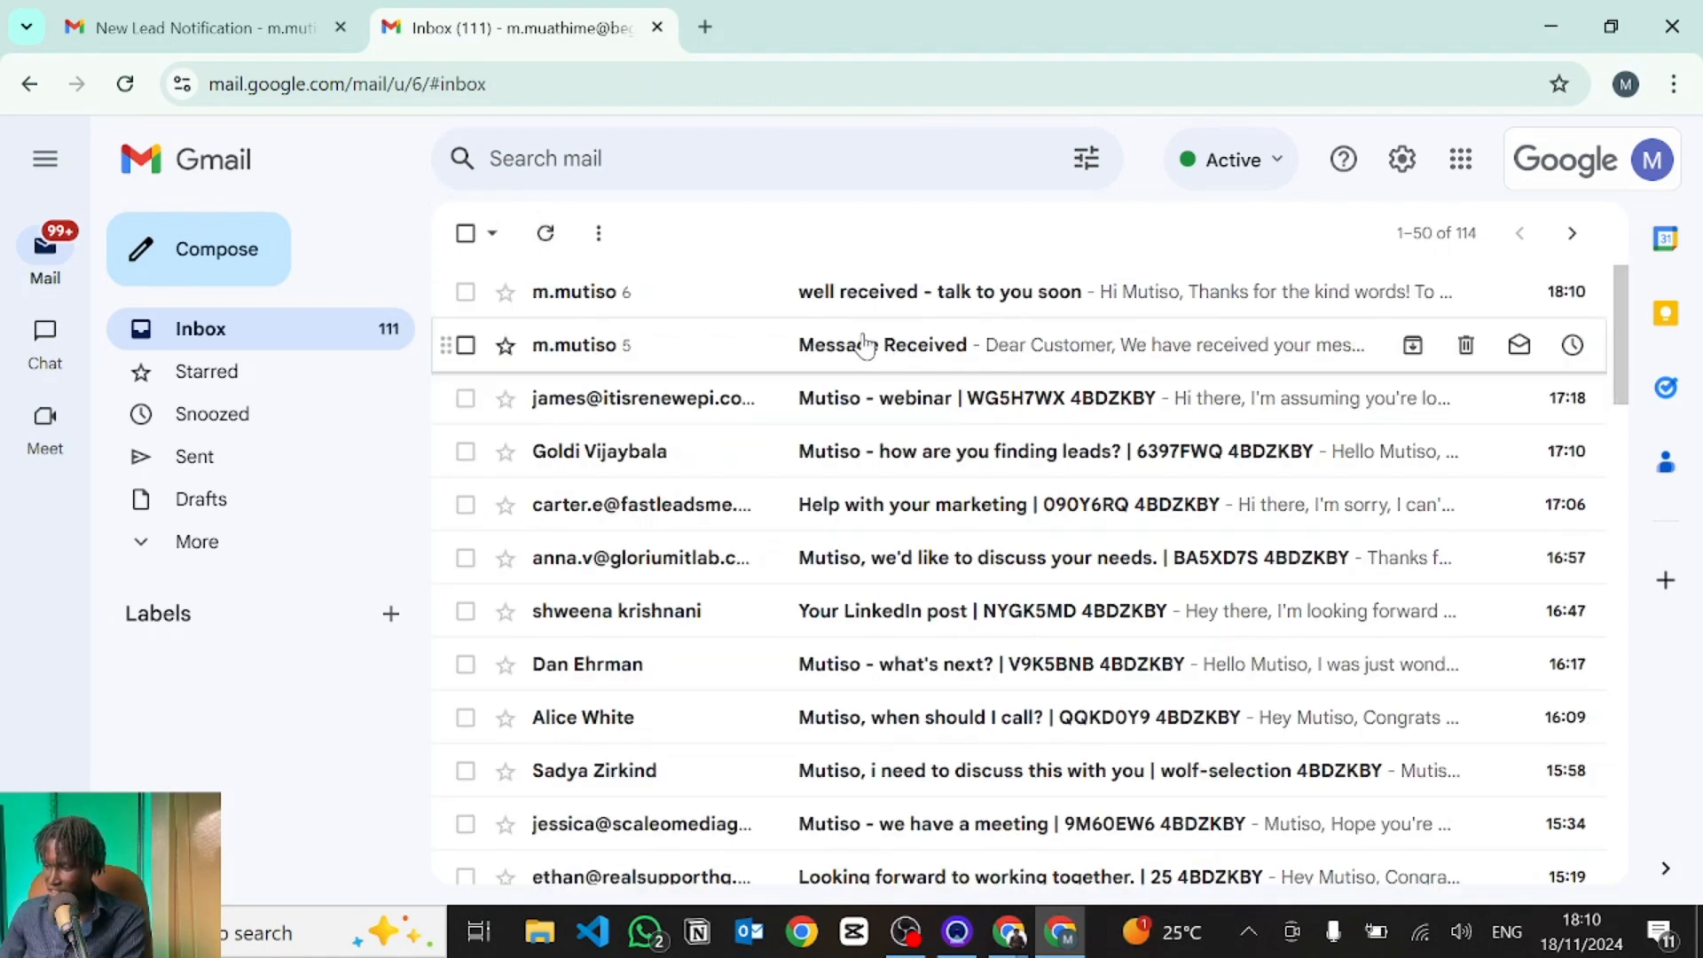
{"action": "left_click", "coordinate": [823, 293]}
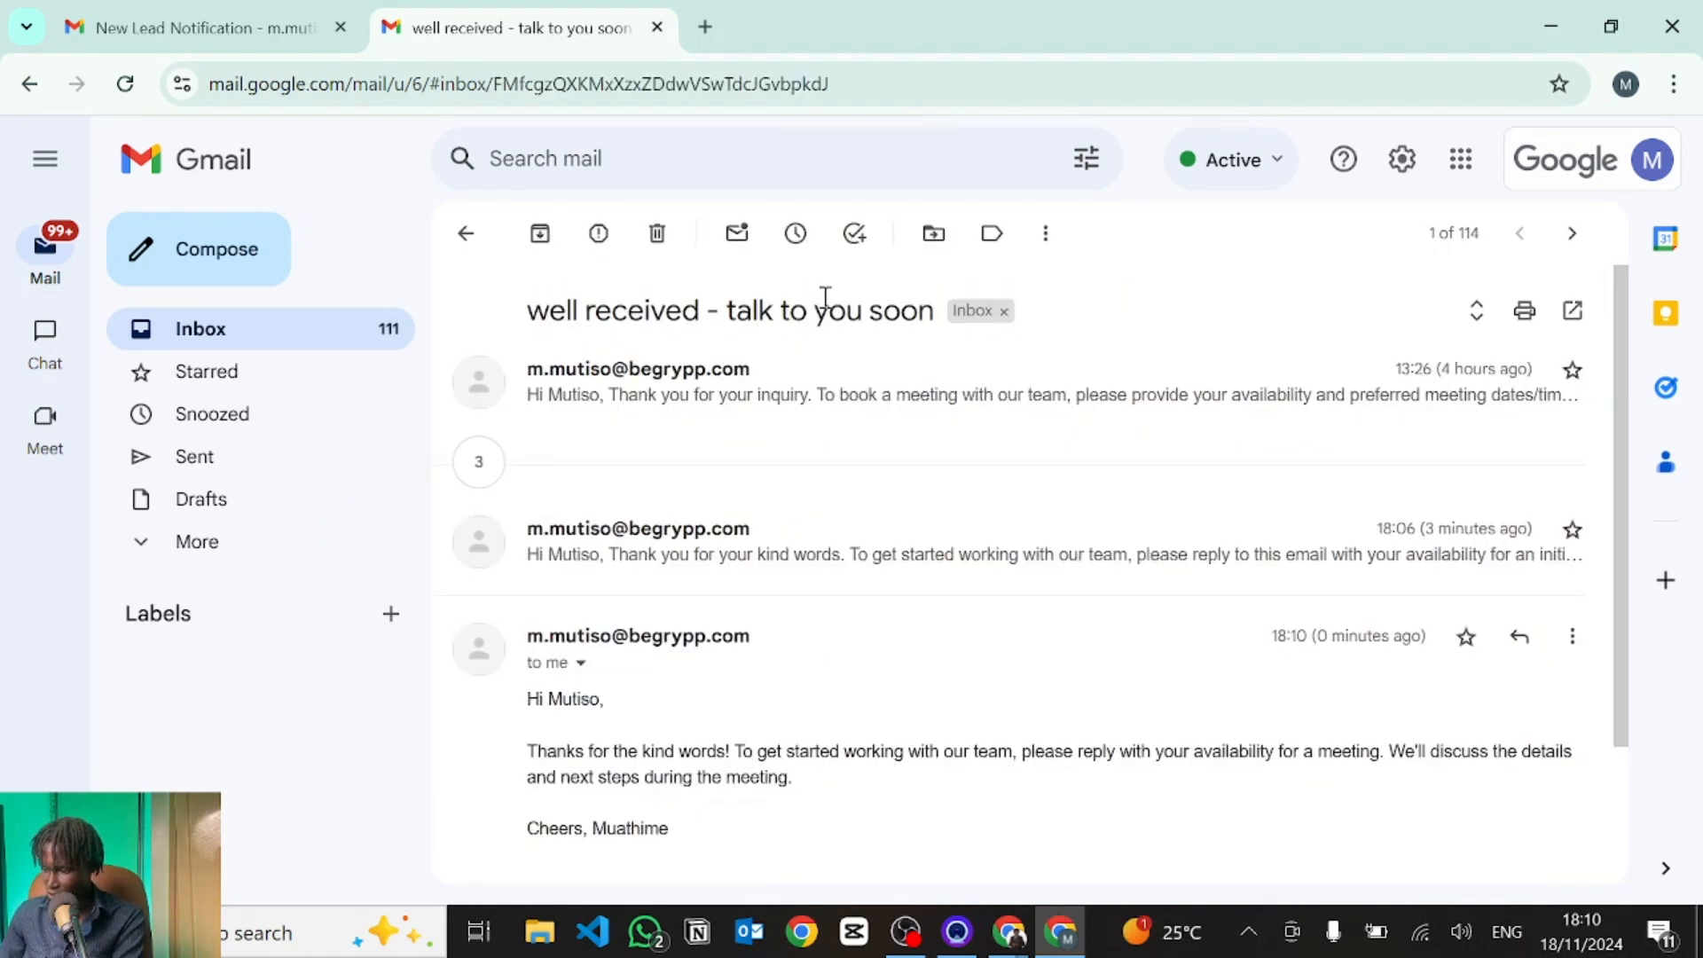
{"action": "scroll", "coordinate": [719, 568], "scroll_direction": "down", "scroll_amount": 2}
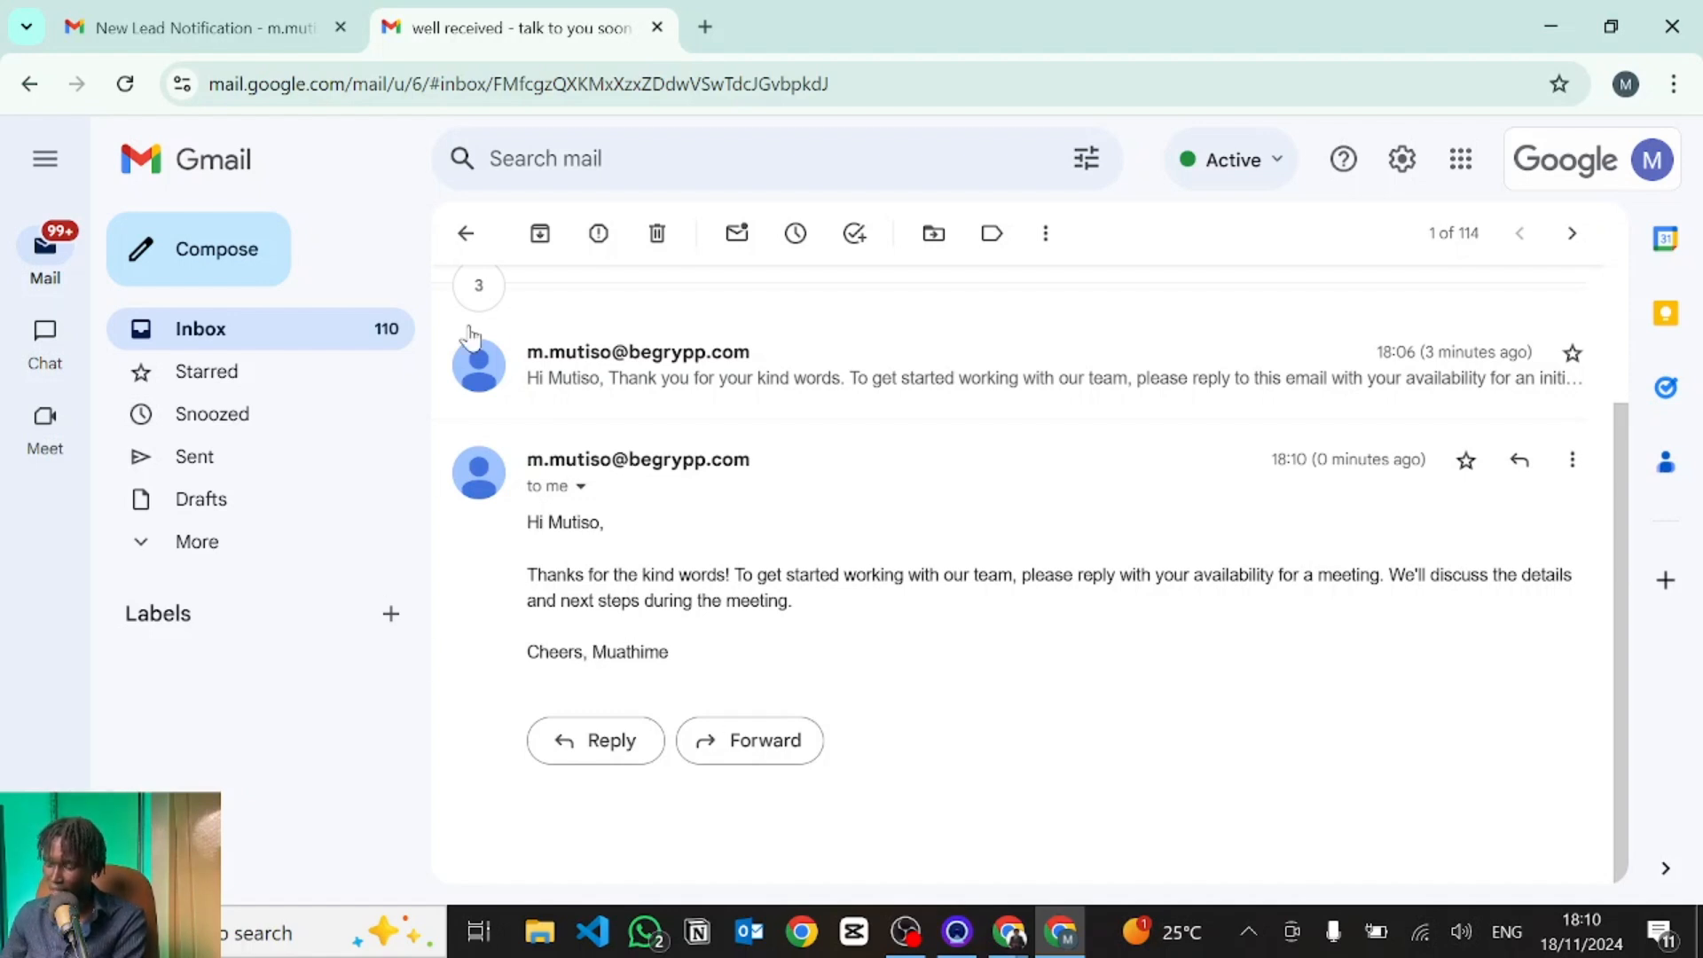
{"action": "key", "text": "alt+Tab"}
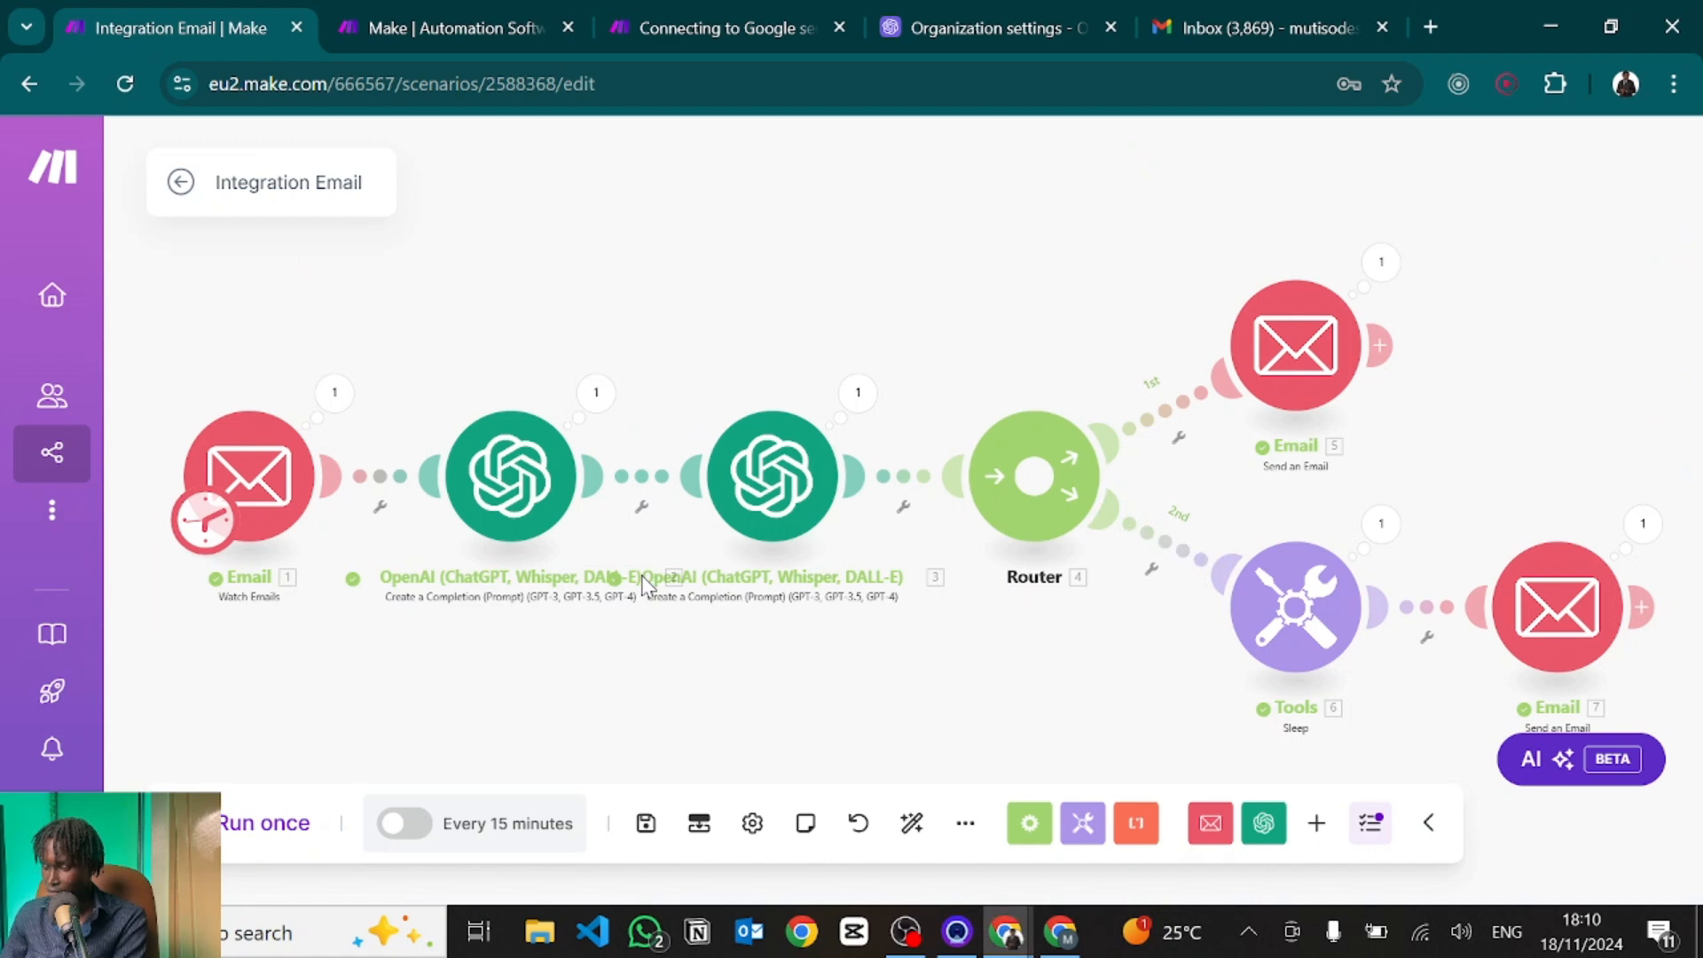
Put the name on a new line after 'Cheers,' in the first OpenAI module's Text Content, then save.
{"action": "left_click", "coordinate": [521, 499]}
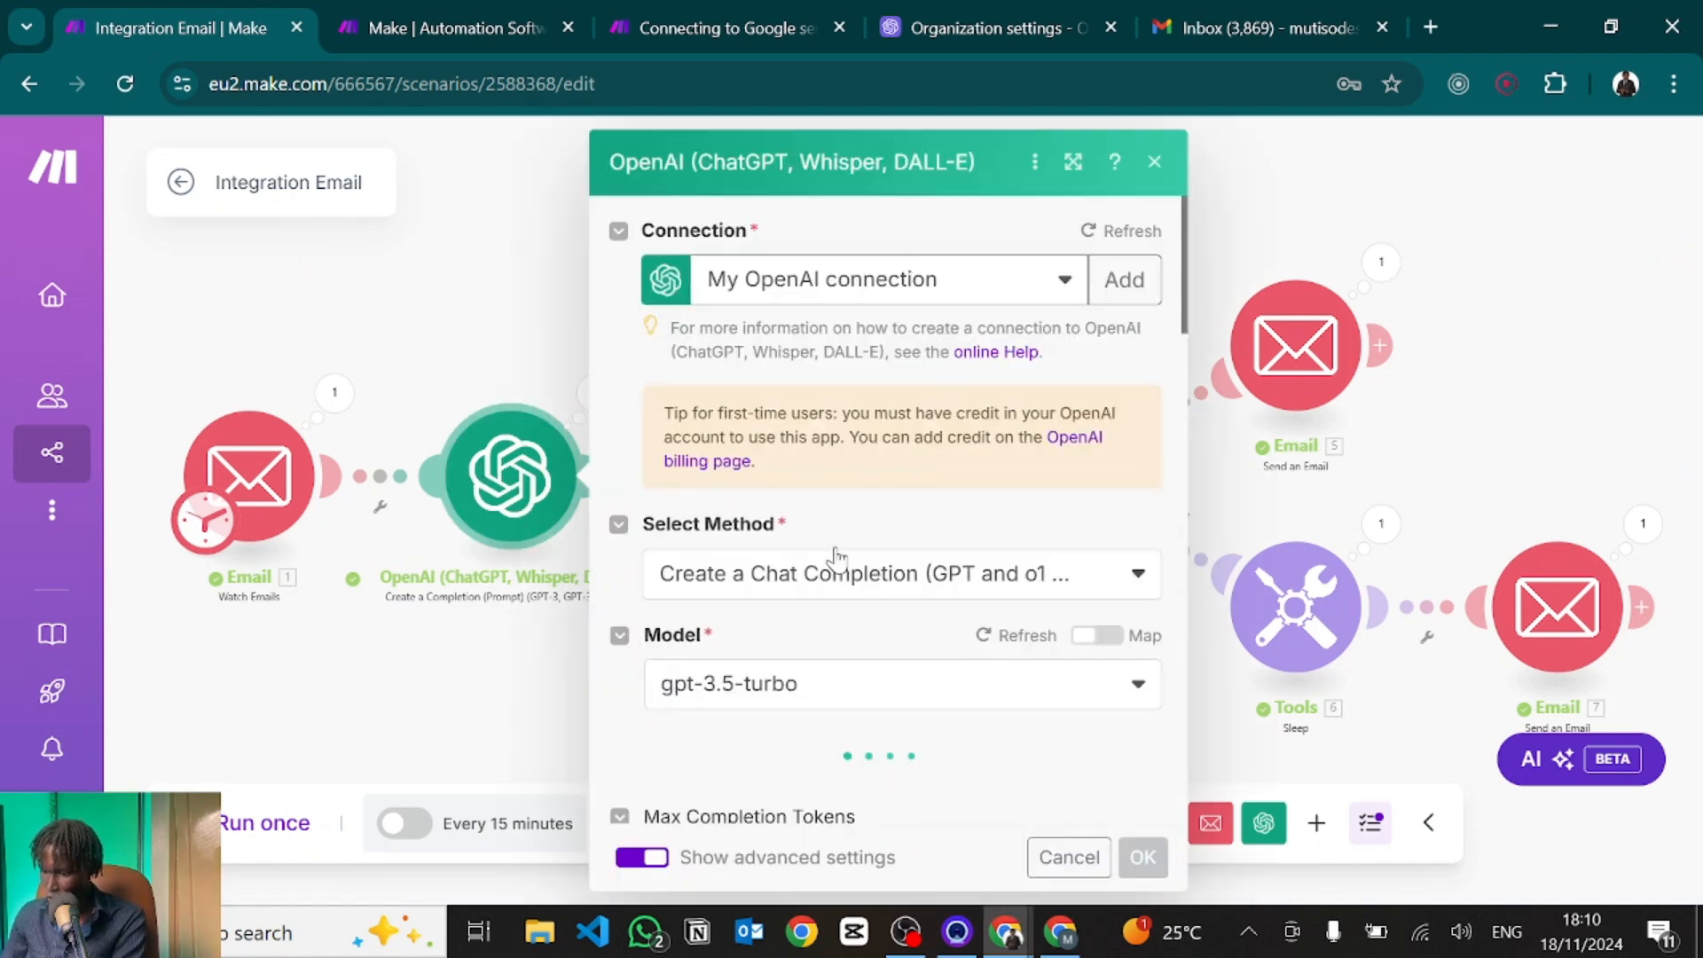
{"action": "scroll", "coordinate": [859, 589], "scroll_direction": "down", "scroll_amount": 7}
{"action": "scroll", "coordinate": [863, 590], "scroll_direction": "down", "scroll_amount": 10}
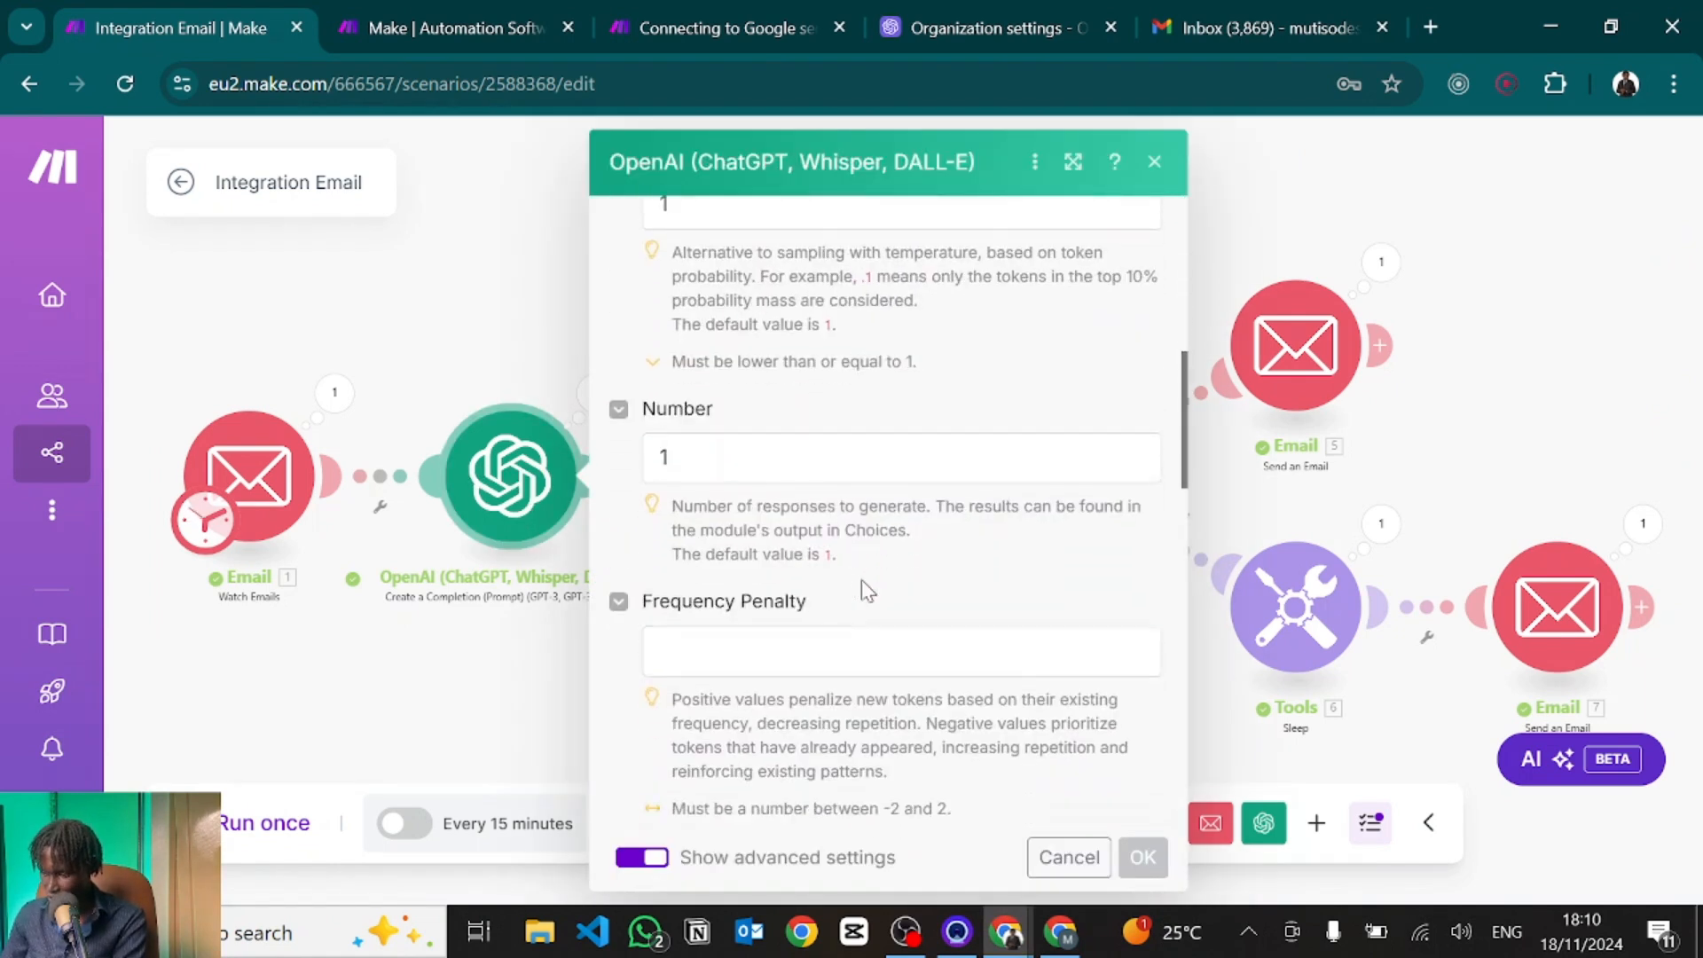
{"action": "left_click", "coordinate": [811, 648]}
{"action": "key", "text": "Return"}
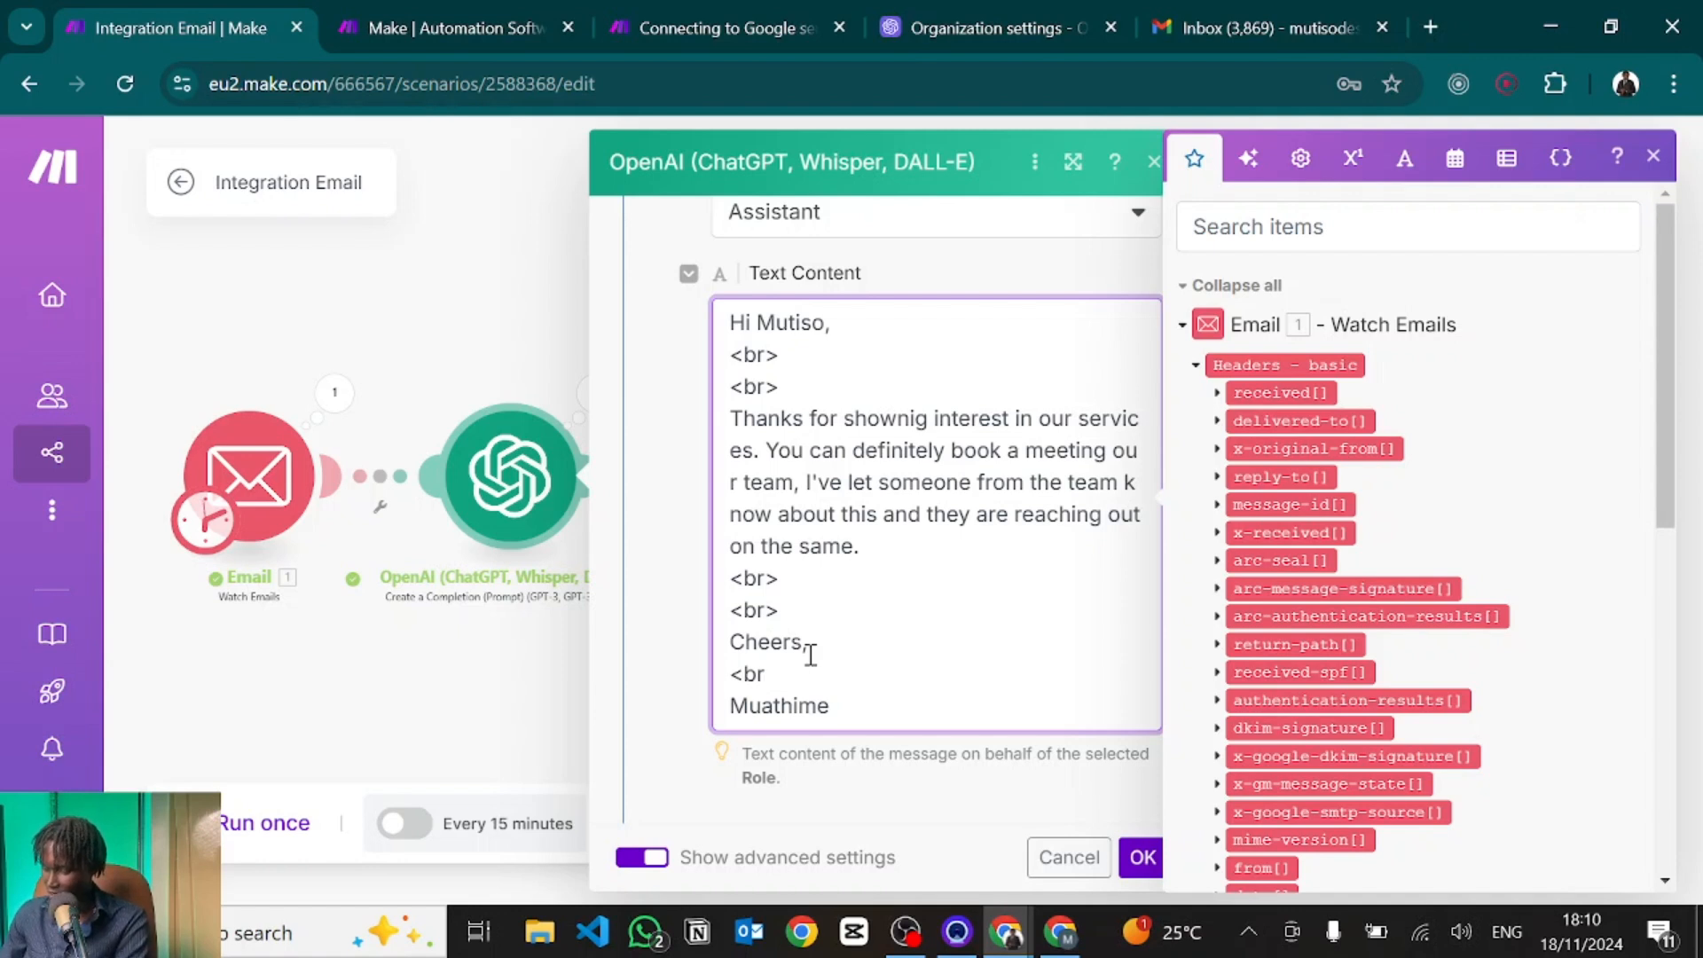
{"action": "left_click", "coordinate": [1141, 857]}
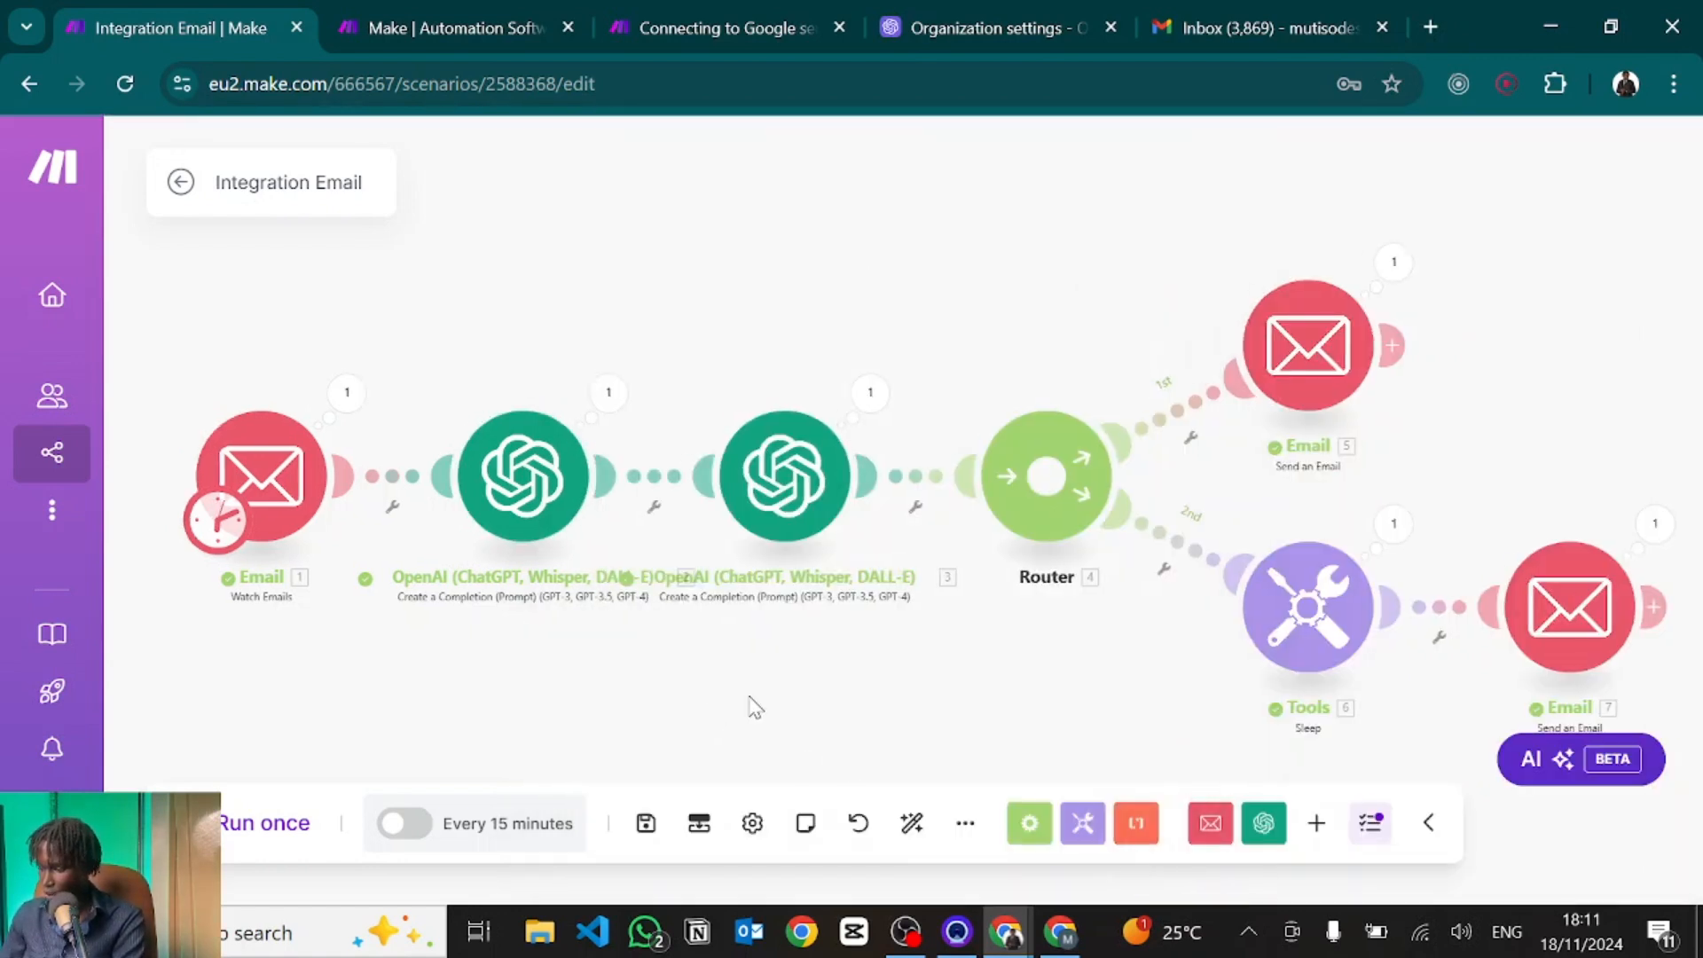
{"action": "left_click", "coordinate": [647, 834]}
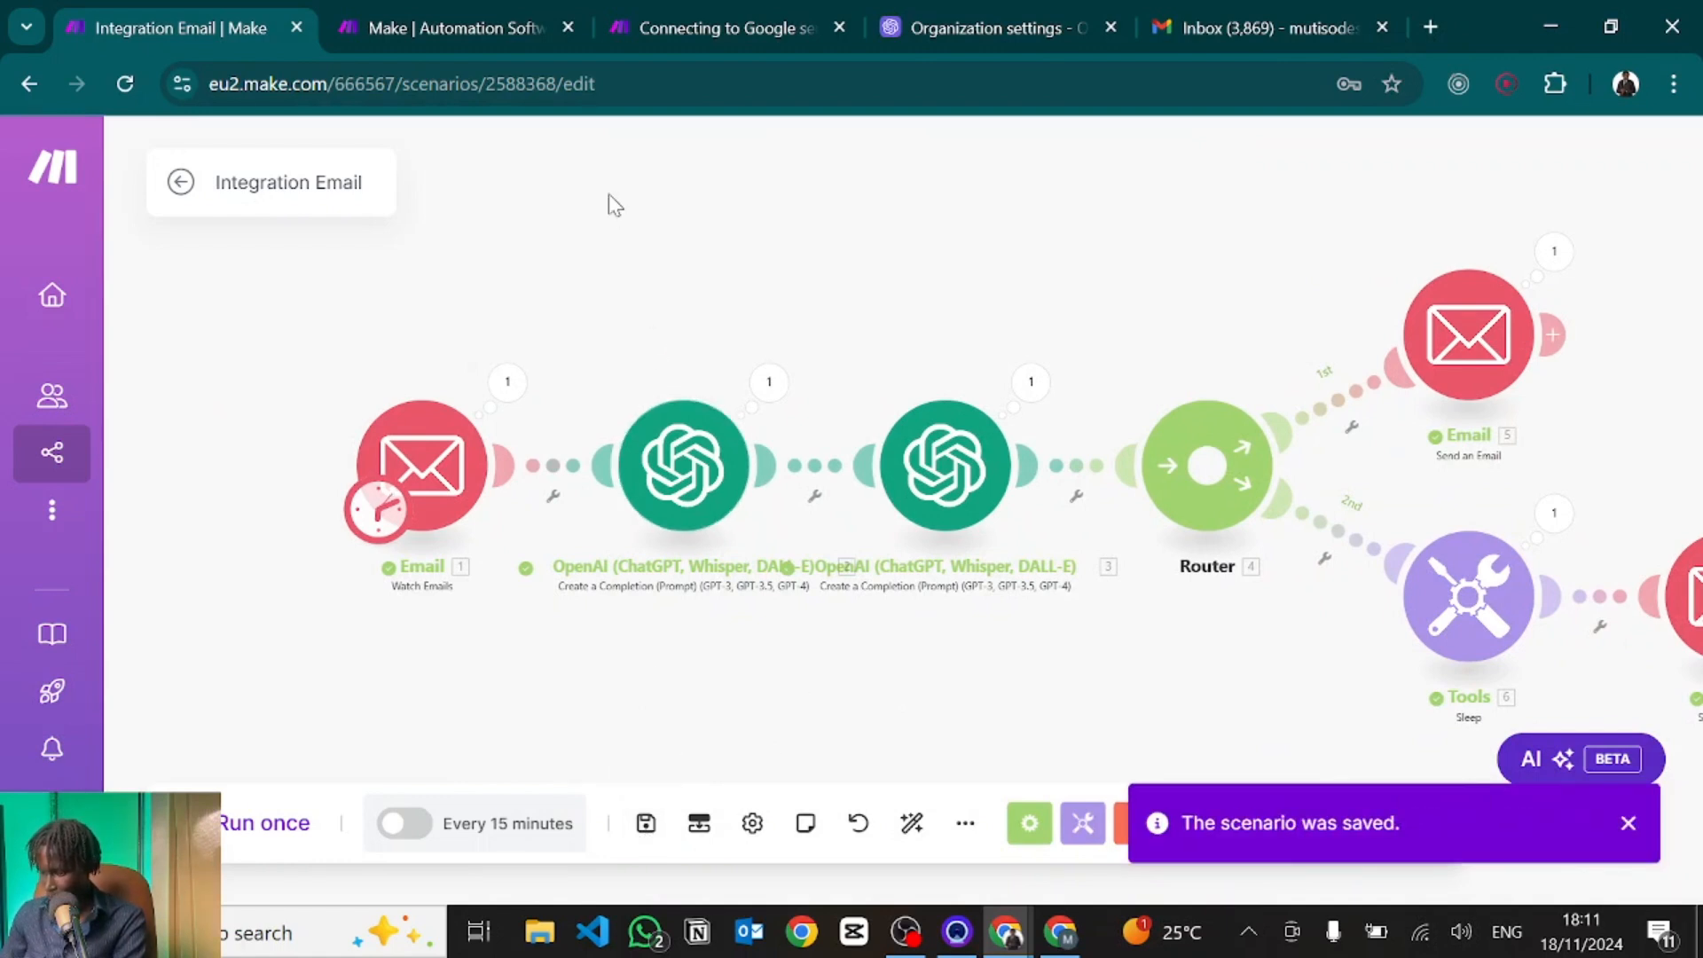
Retitle the scenario 'Email Autoresponder 2' and export its blueprint to blueprint.json.
{"action": "double_click", "coordinate": [264, 184]}
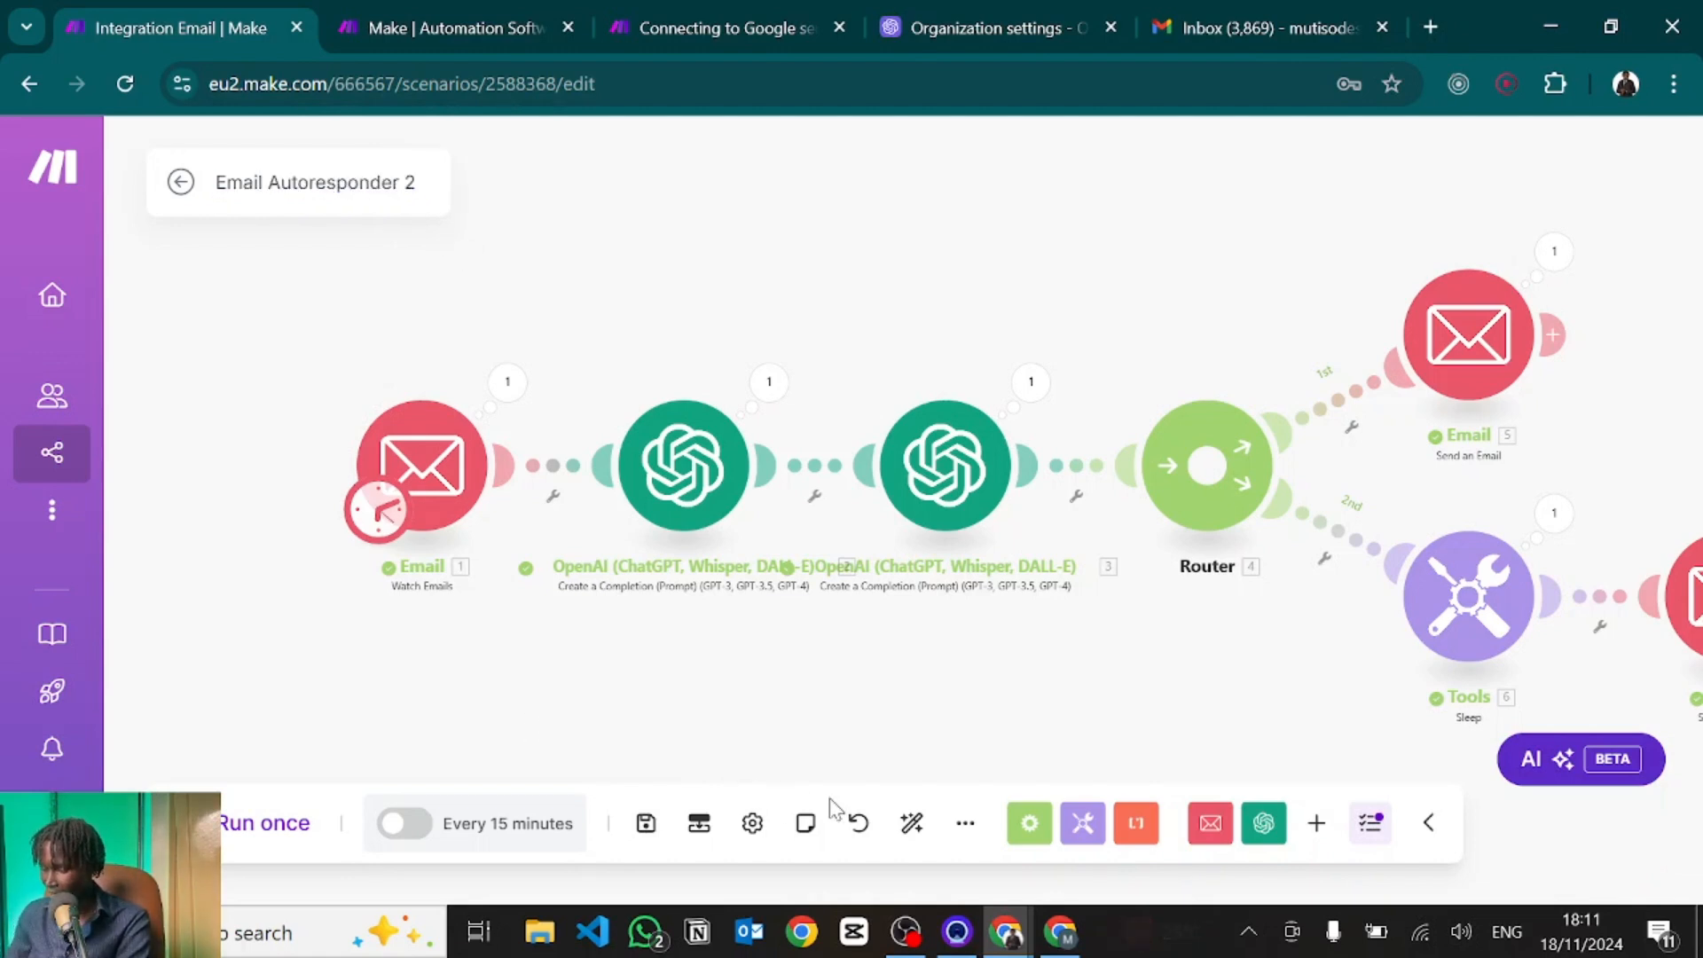
{"action": "left_click", "coordinate": [964, 829]}
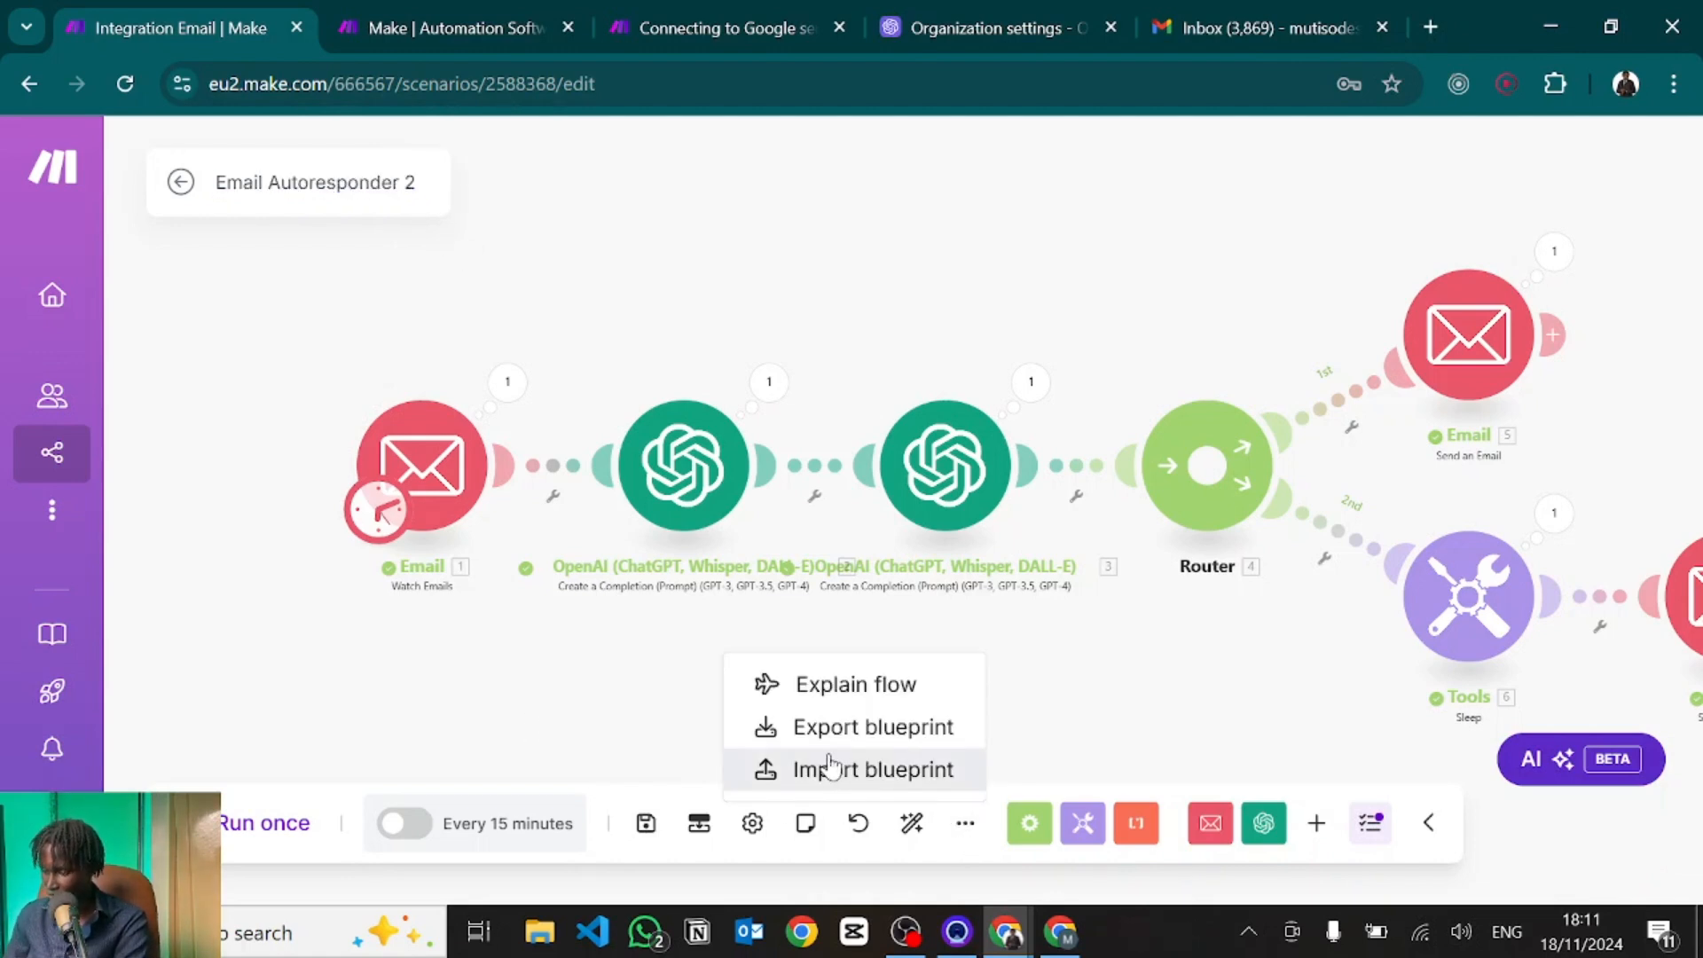
{"action": "left_click", "coordinate": [794, 729]}
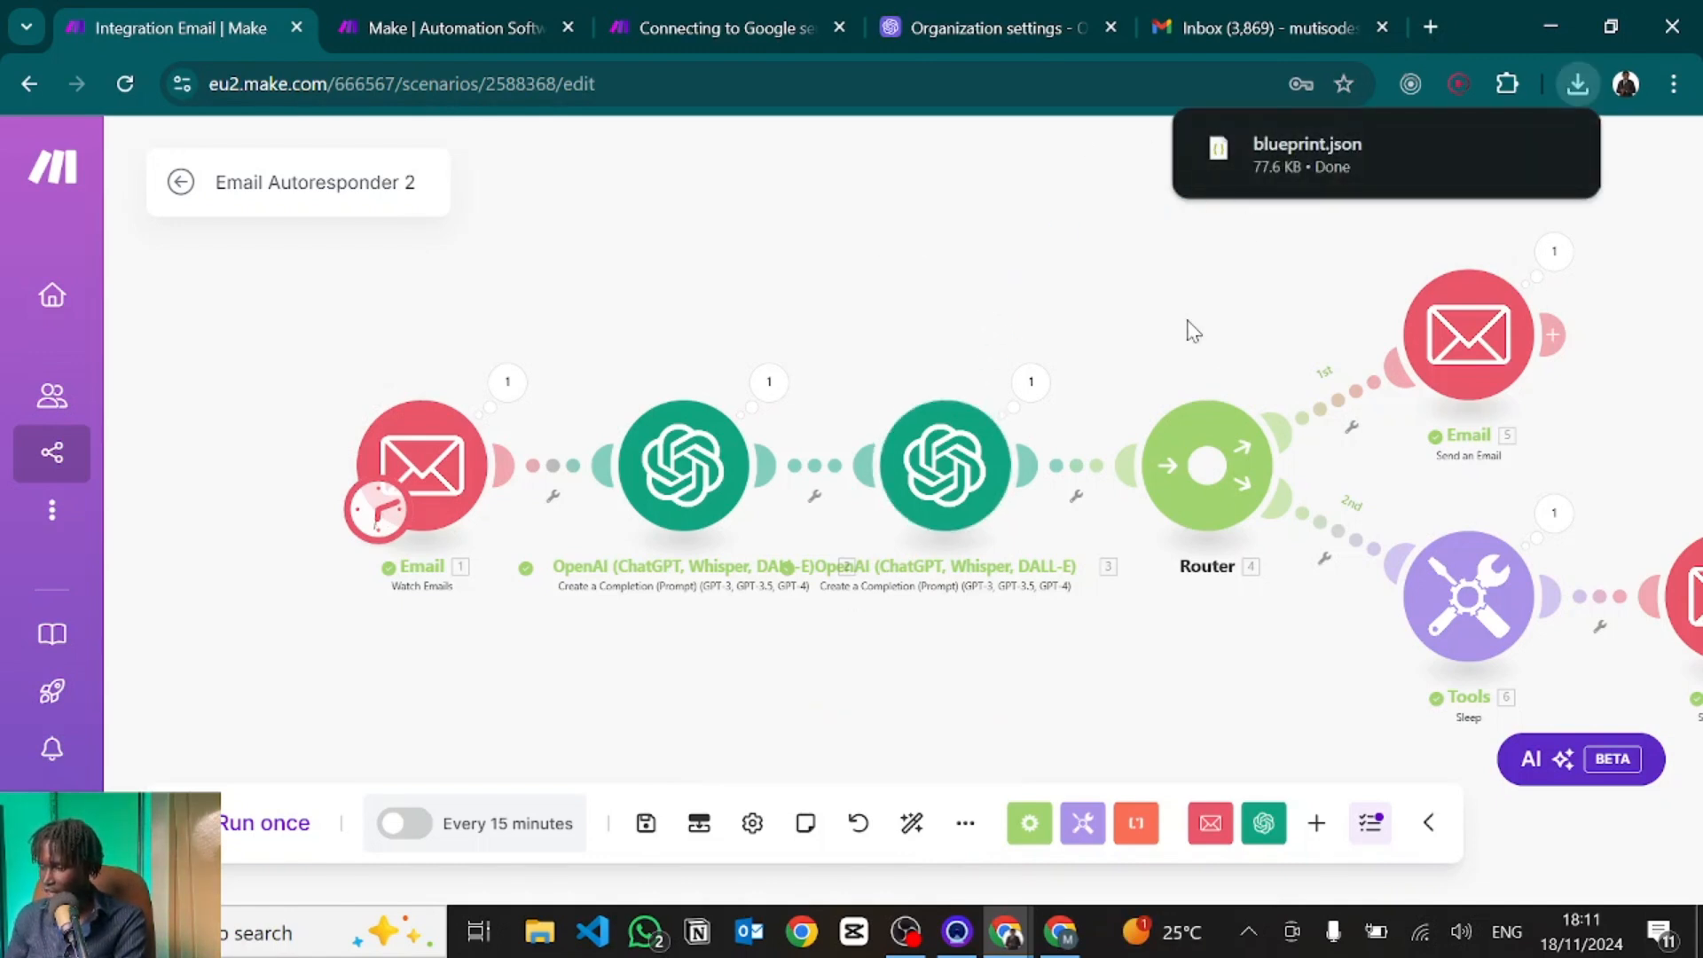
{"action": "left_click", "coordinate": [967, 847]}
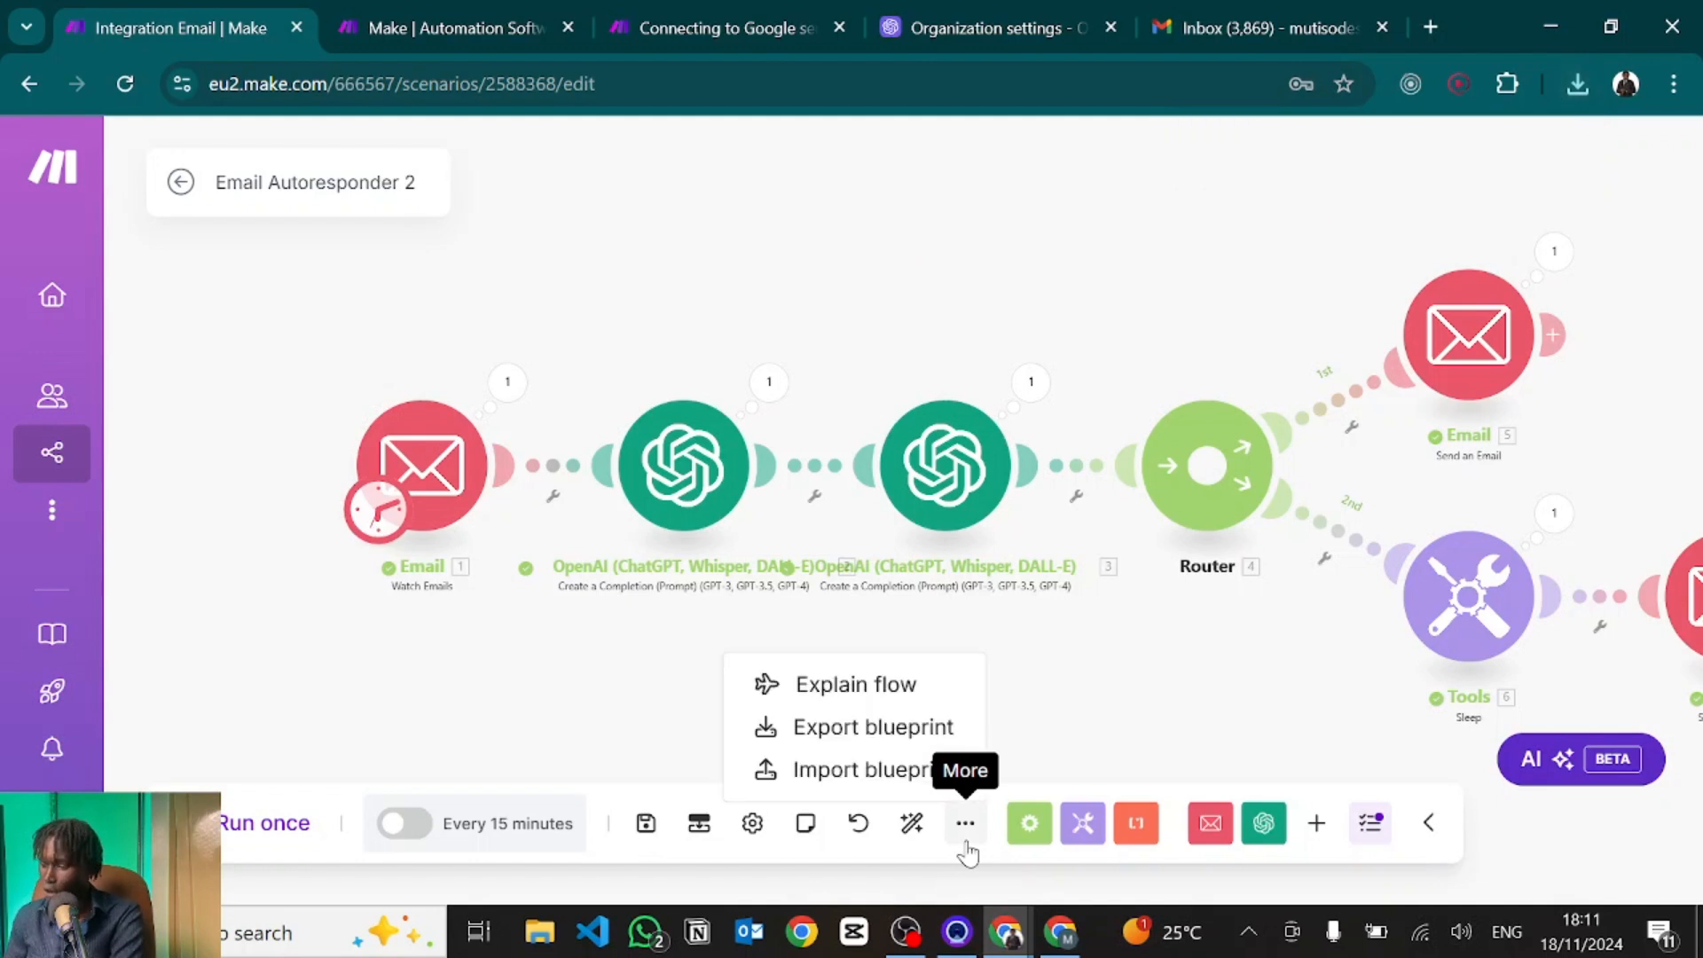
{"action": "left_click", "coordinate": [832, 731]}
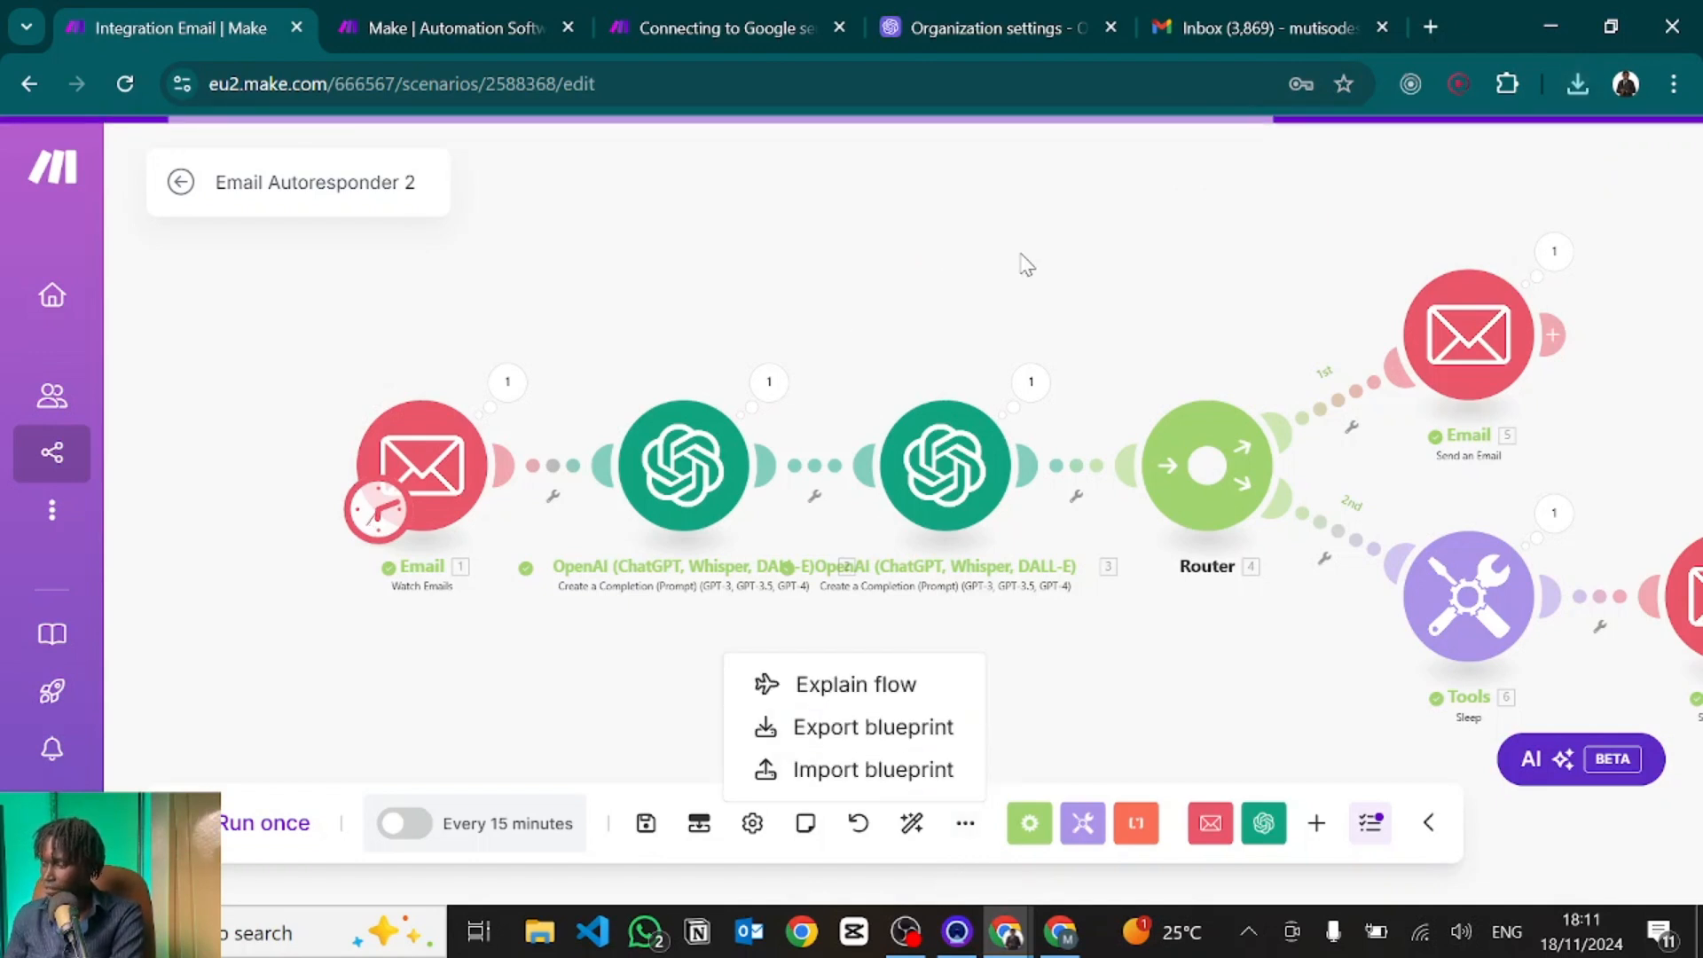